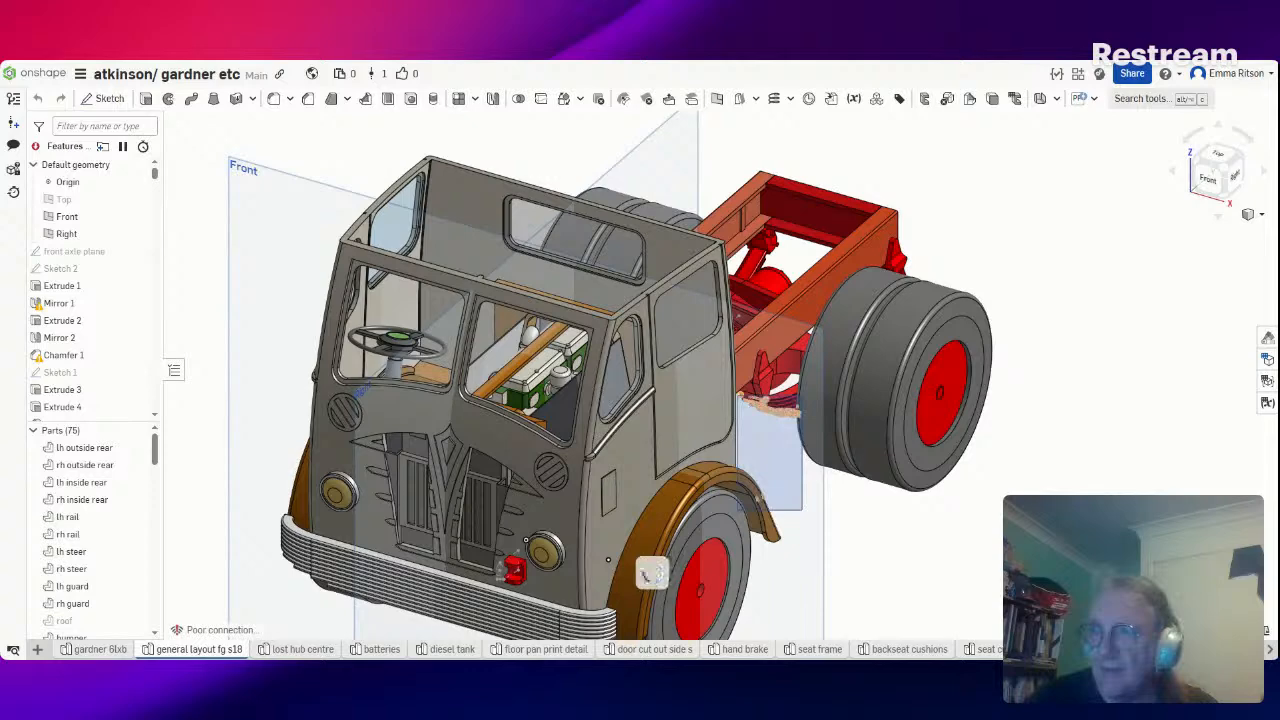
pyautogui.moveTo(906, 549); pyautogui.dragTo(263, 581, button='right')
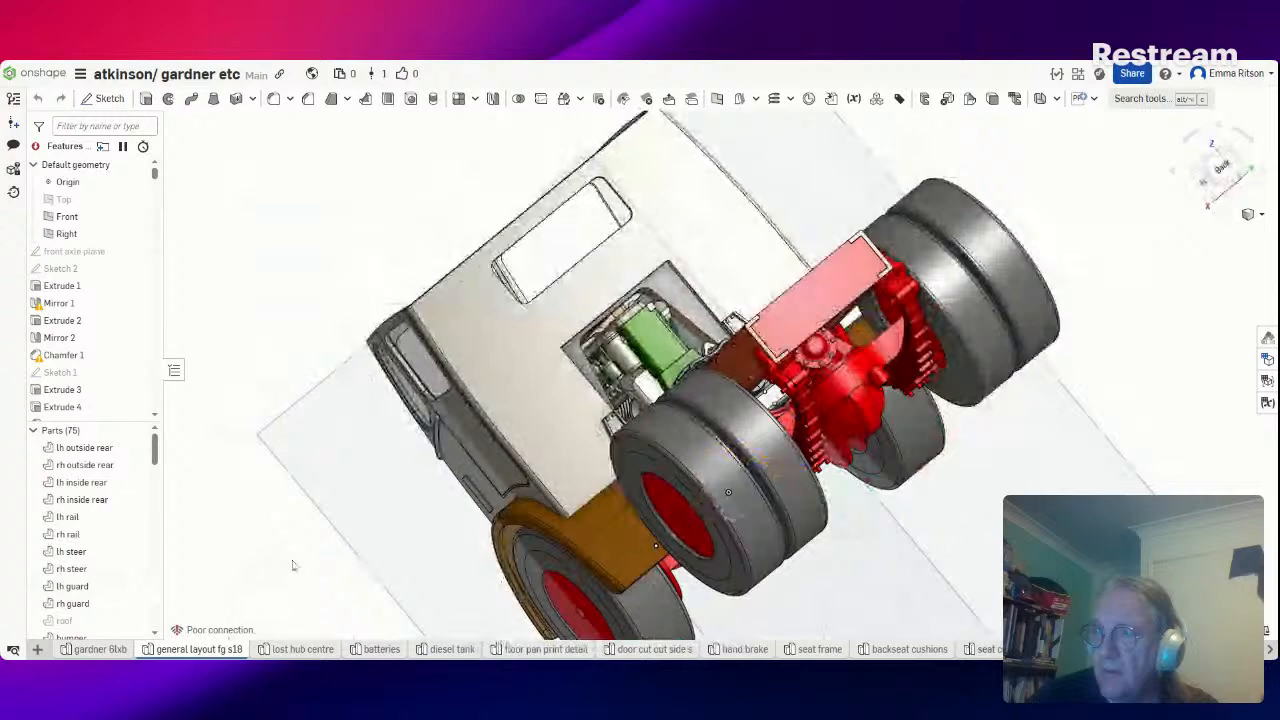
pyautogui.moveTo(963, 507); pyautogui.dragTo(920, 471, button='right')
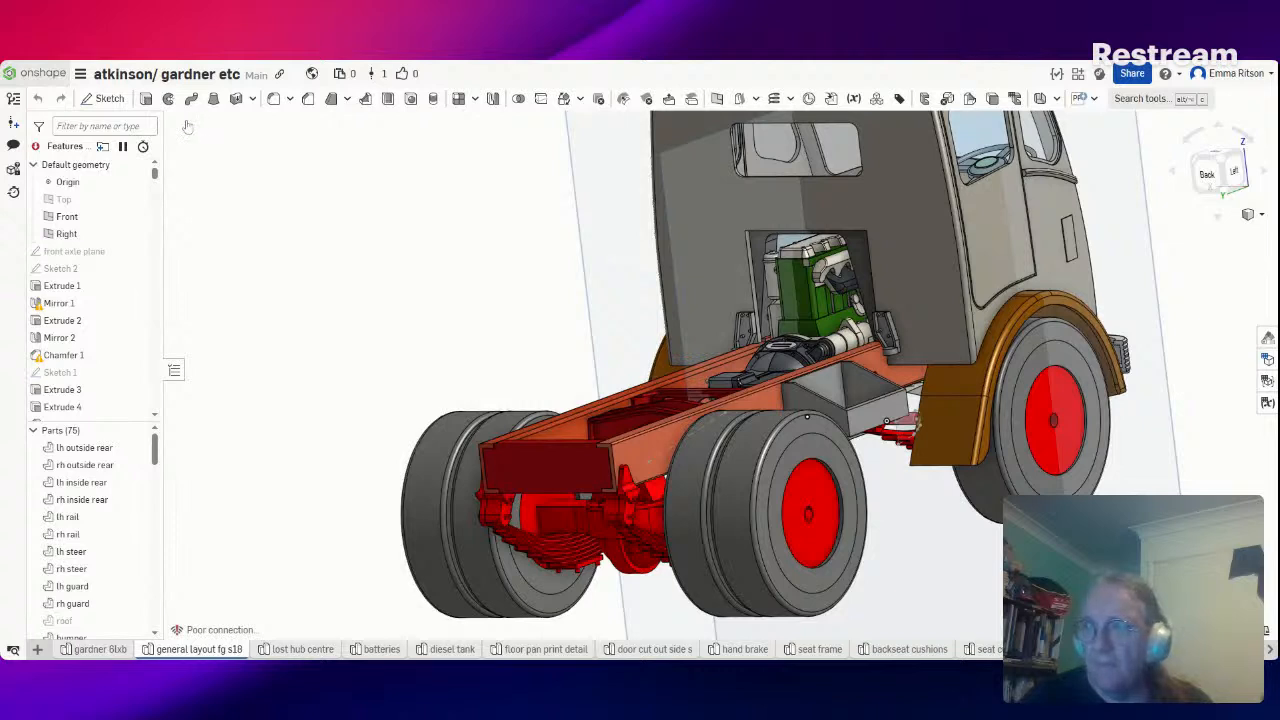
# Leave the truck document for the list of owned documents and open the sterling engine document
pyautogui.click(36, 73)
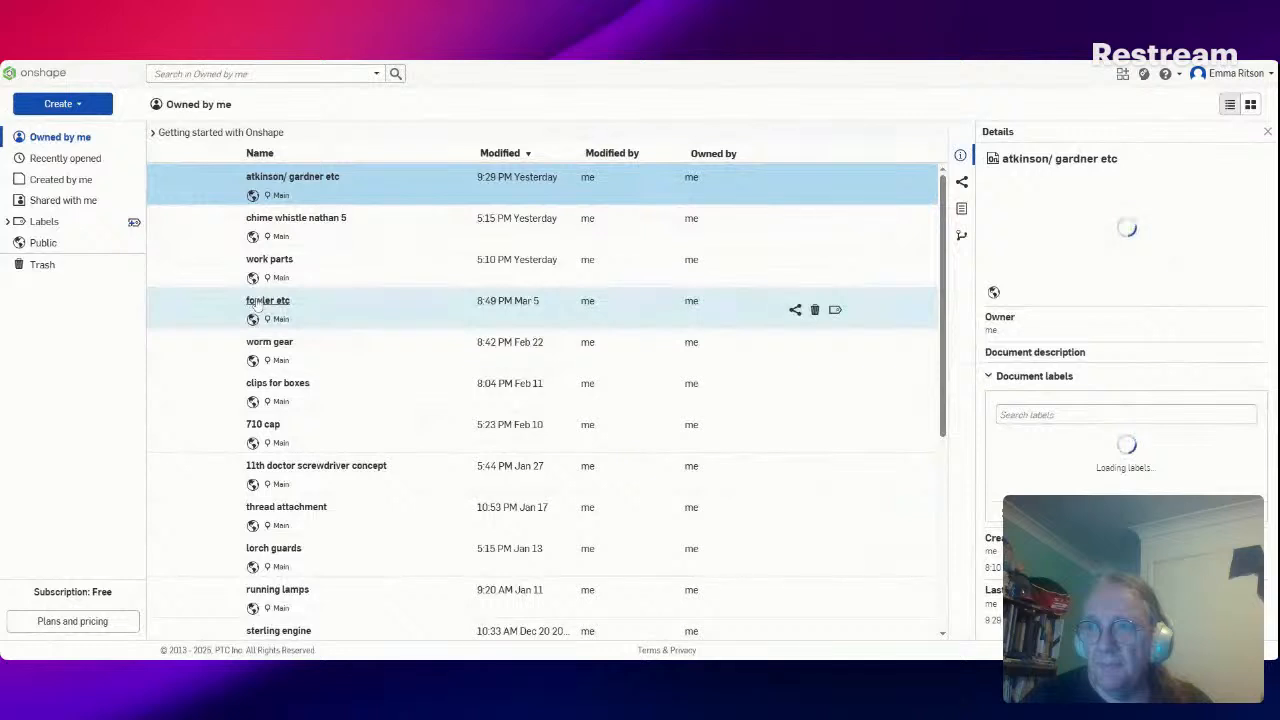
pyautogui.scroll(-5, 272, 545)
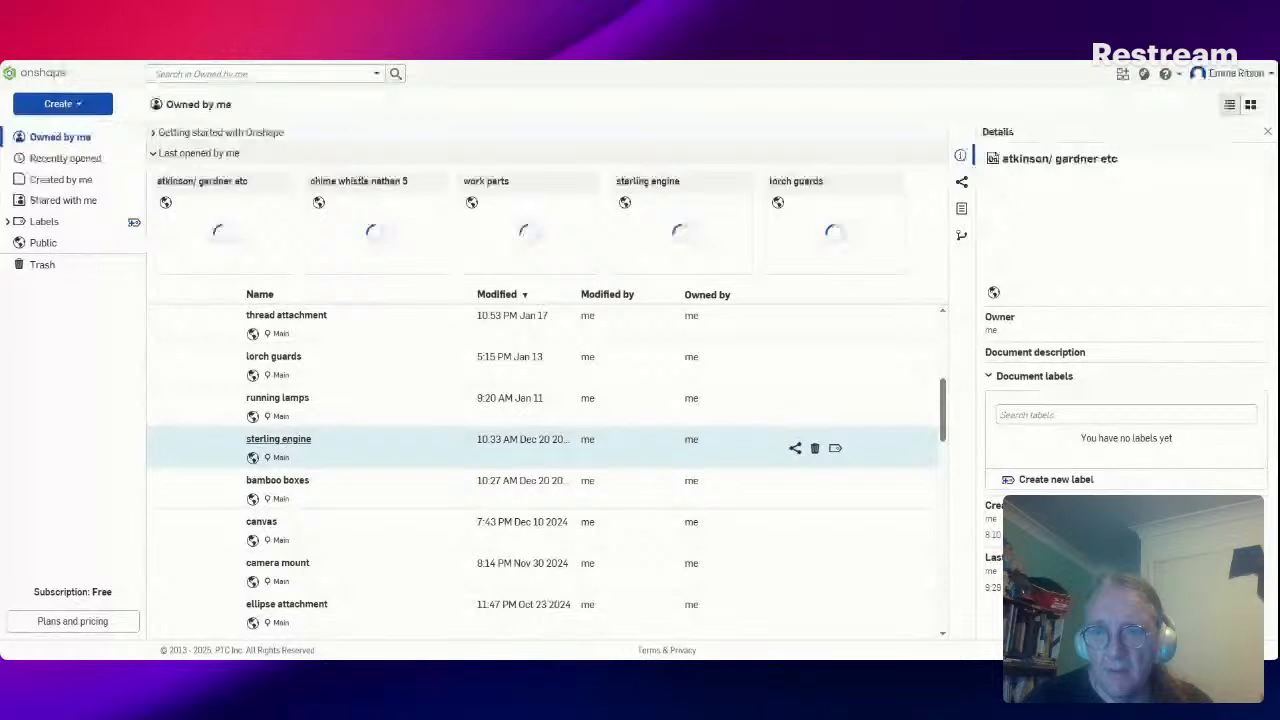
pyautogui.click(287, 447)
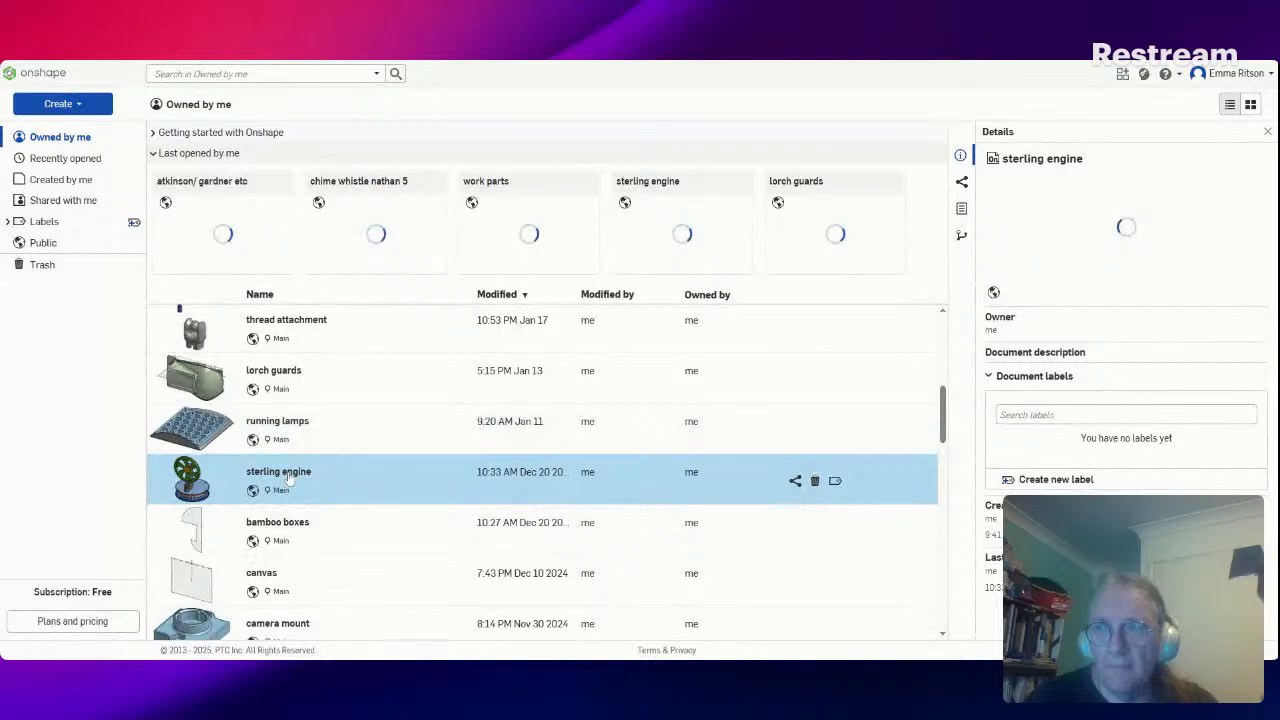
pyautogui.doubleClick(288, 479)
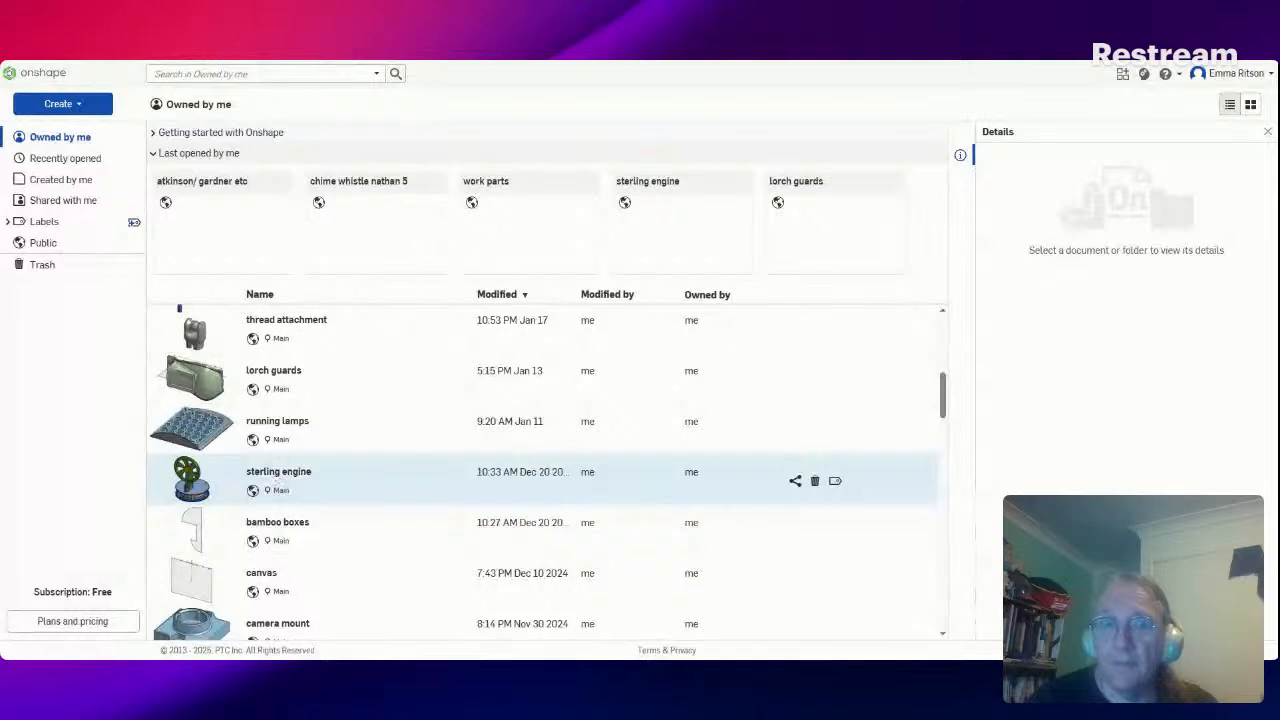
pyautogui.click(279, 478)
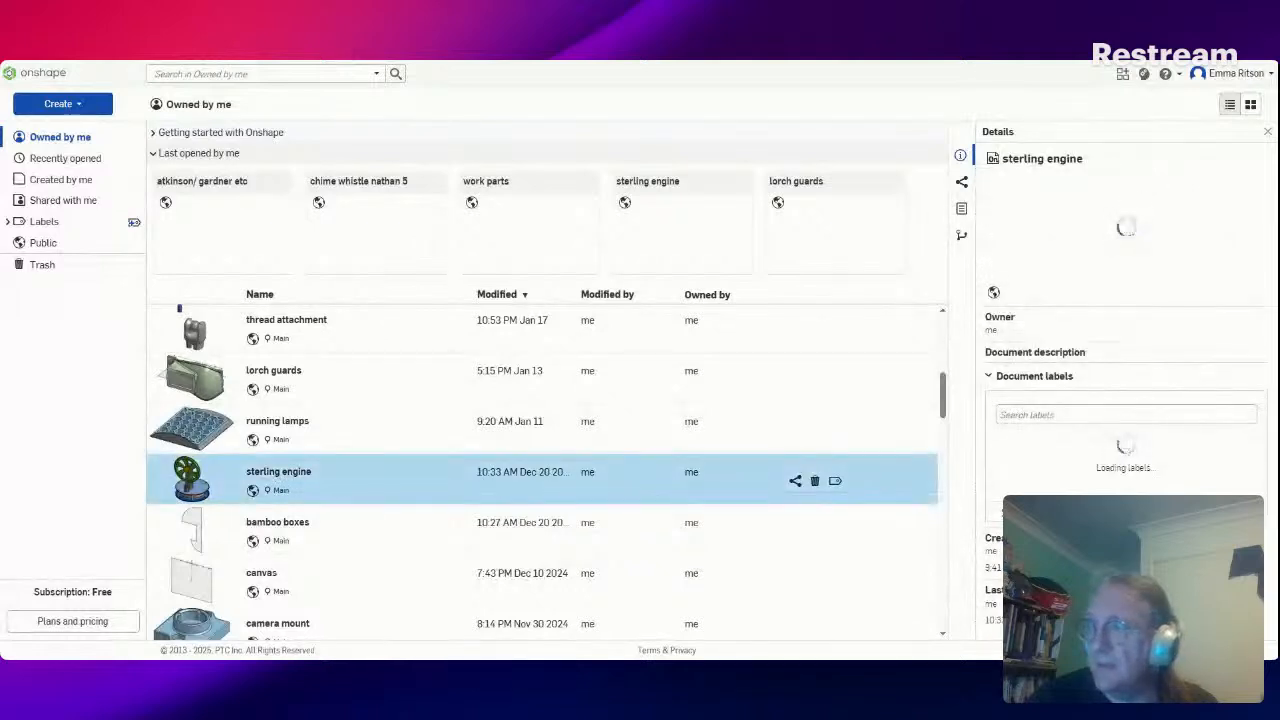
pyautogui.doubleClick(305, 498)
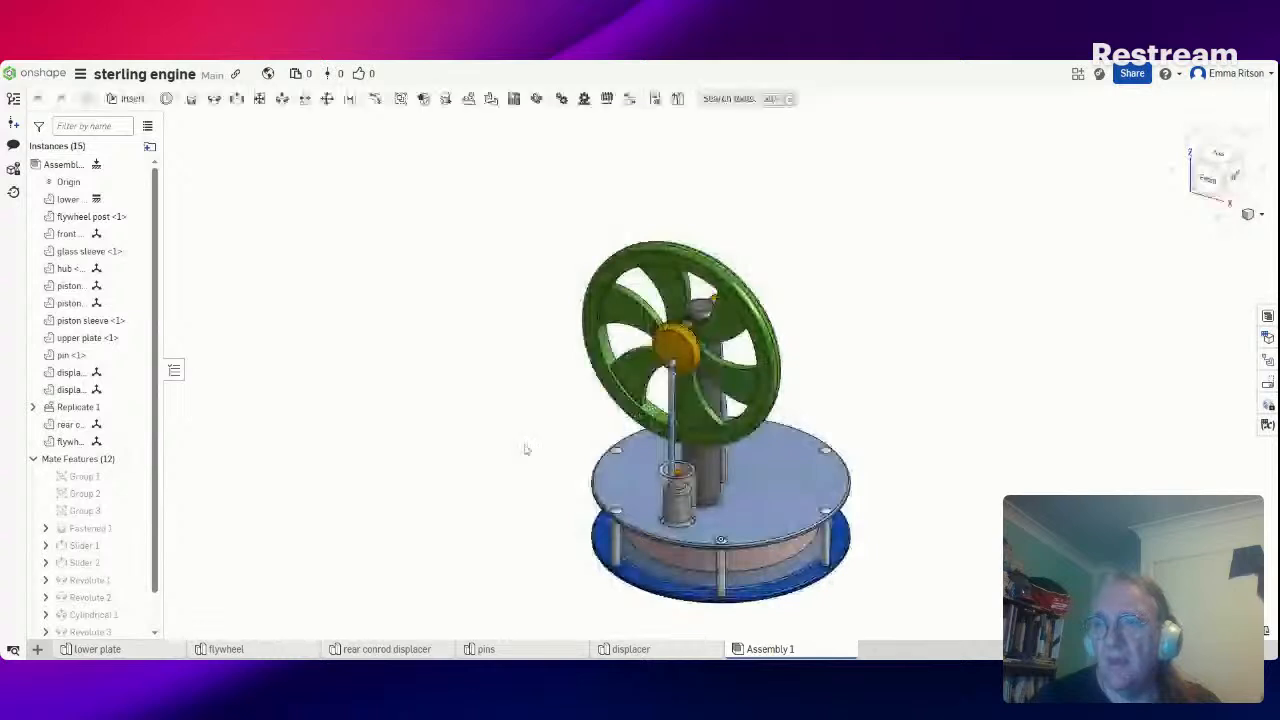
# Start an animation of the Revolute 3 mate in the Stirling engine assembly
pyautogui.moveTo(523, 449); pyautogui.dragTo(397, 434, button='right')
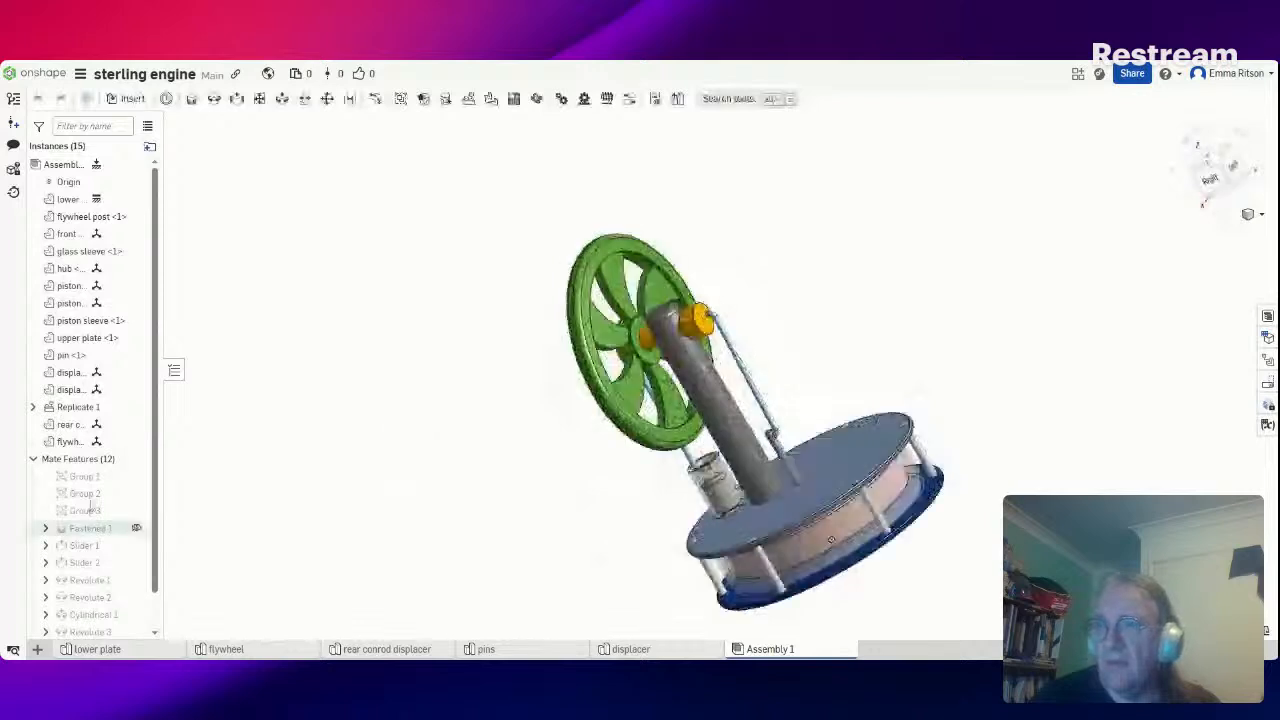
pyautogui.scroll(-1, 91, 507)
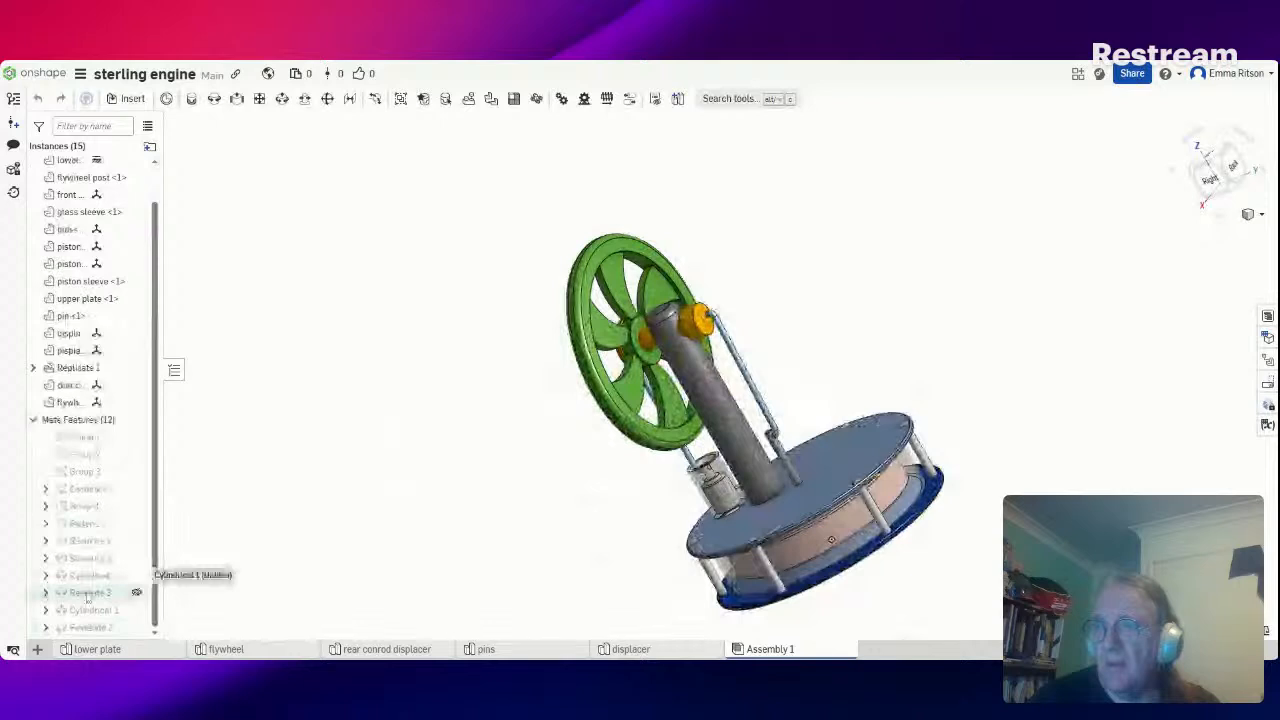
pyautogui.rightClick(87, 593)
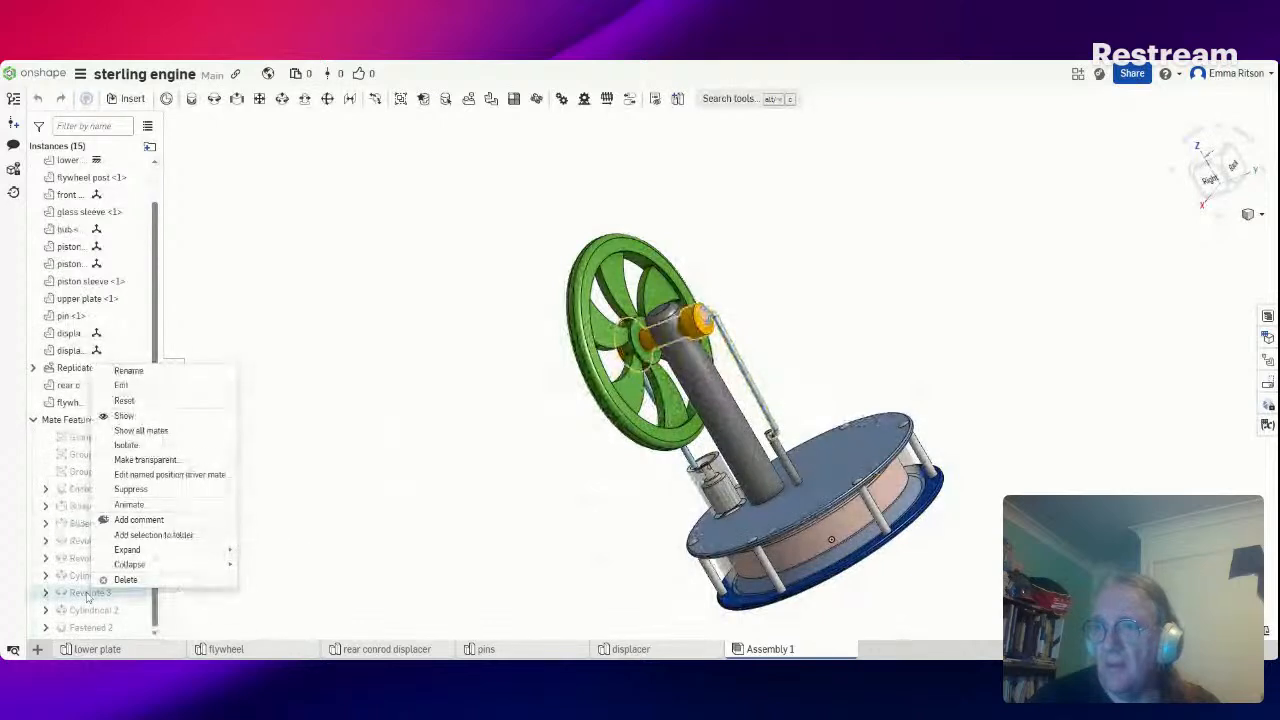
pyautogui.click(90, 592)
pyautogui.rightClick(88, 594)
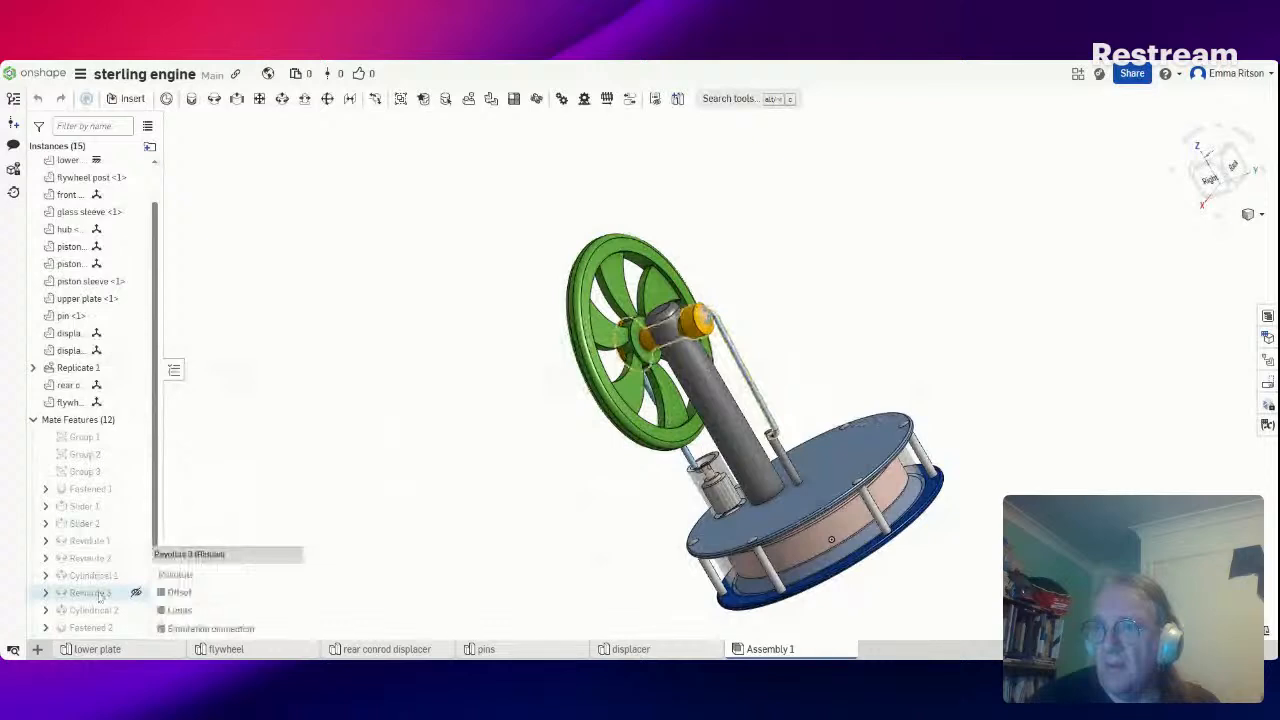
pyautogui.rightClick(100, 596)
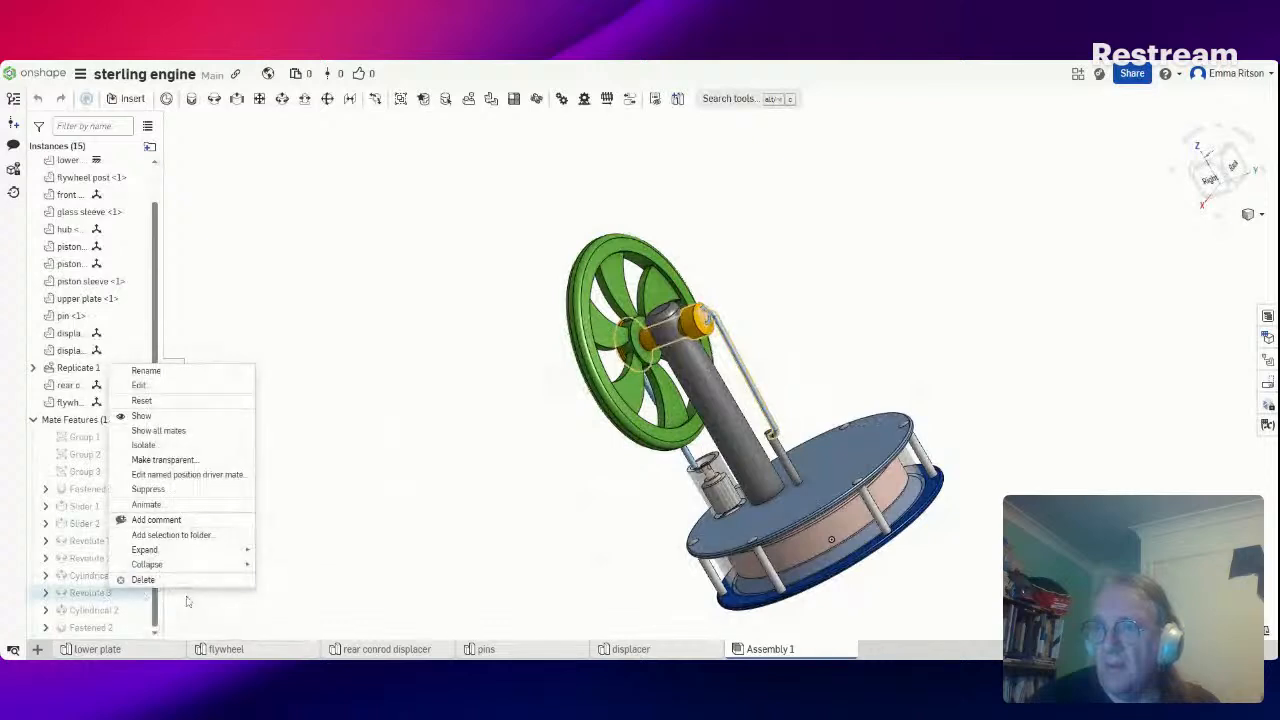
pyautogui.click(195, 509)
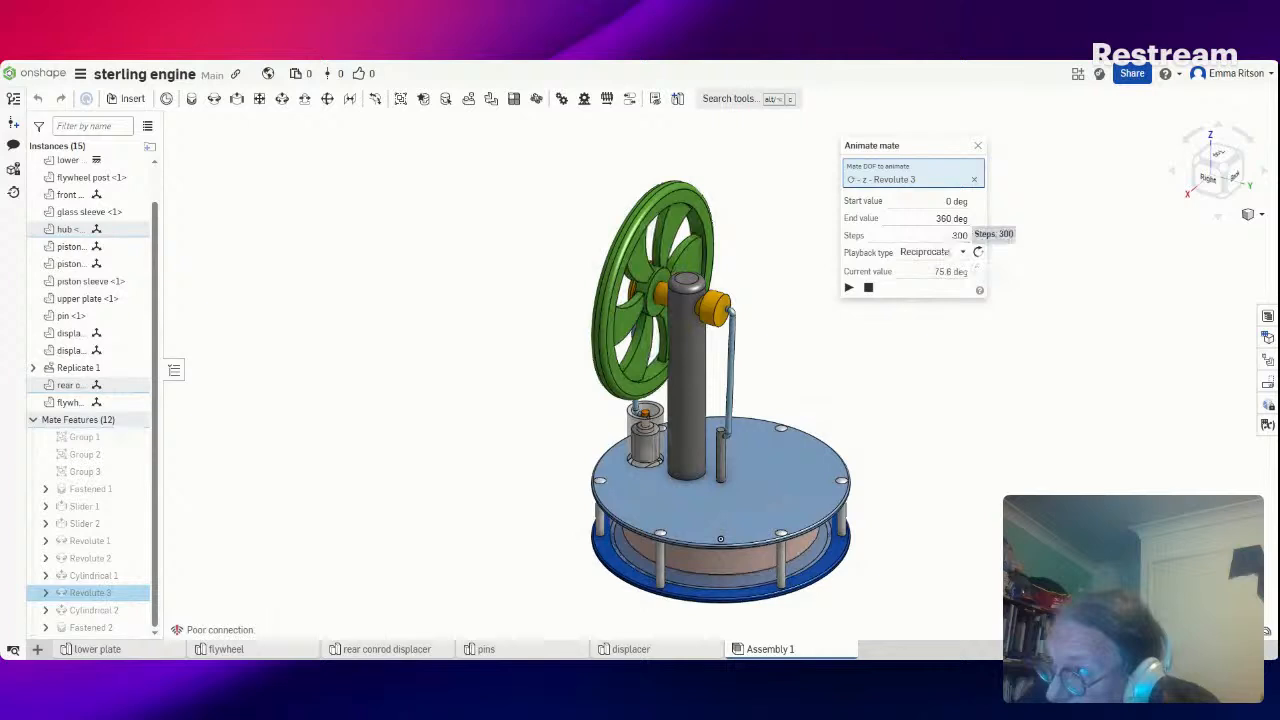
# Set the Revolute 3 animation to 70 steps and play it
pyautogui.click(958, 235)
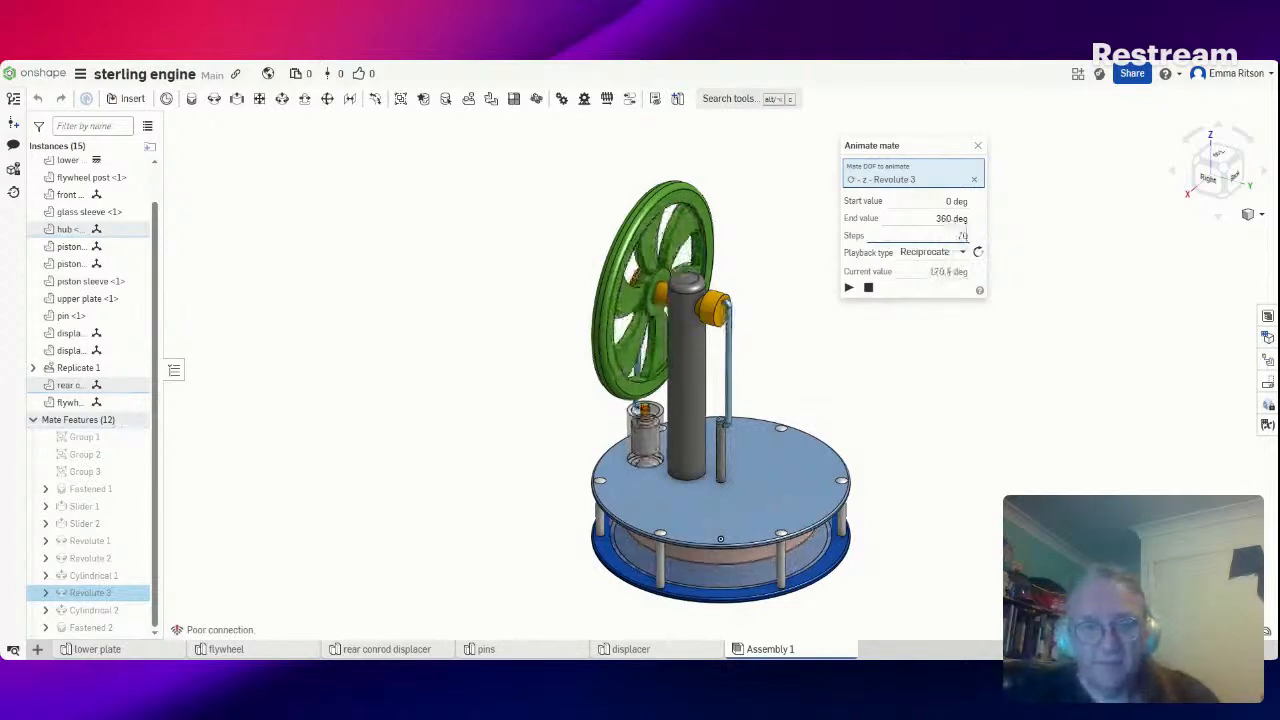
pyautogui.click(962, 236)
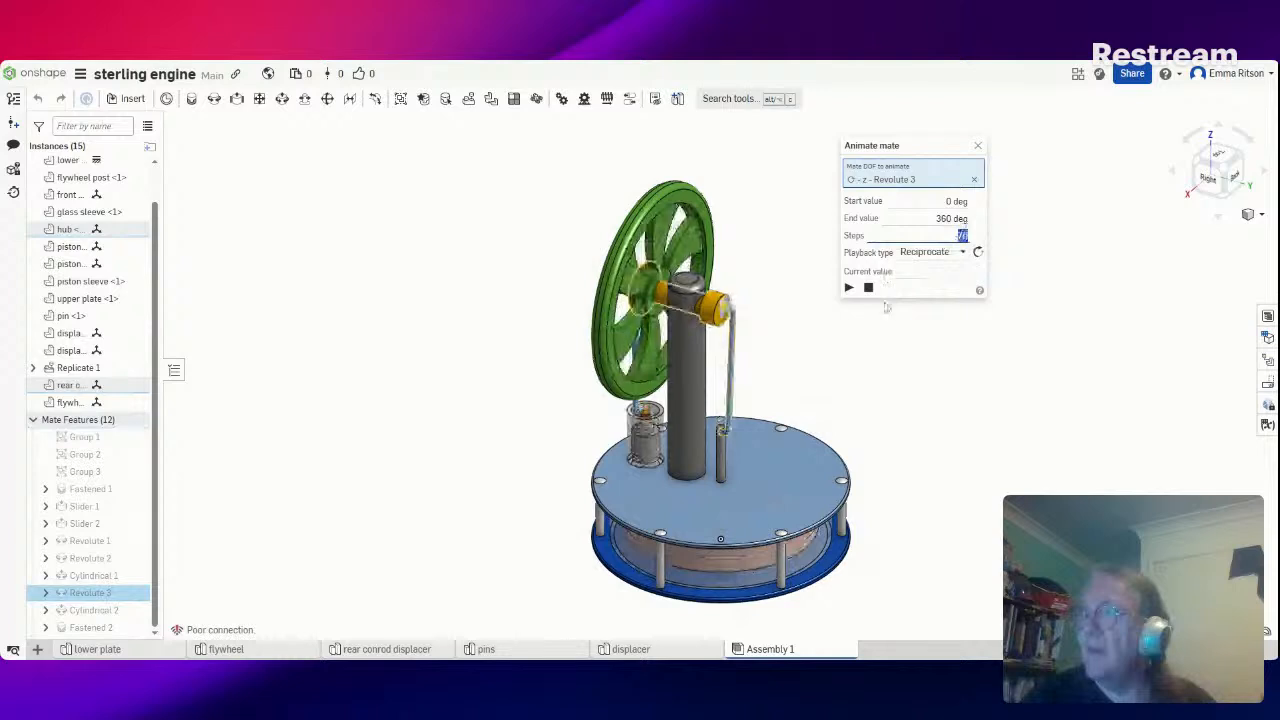
pyautogui.click(849, 289)
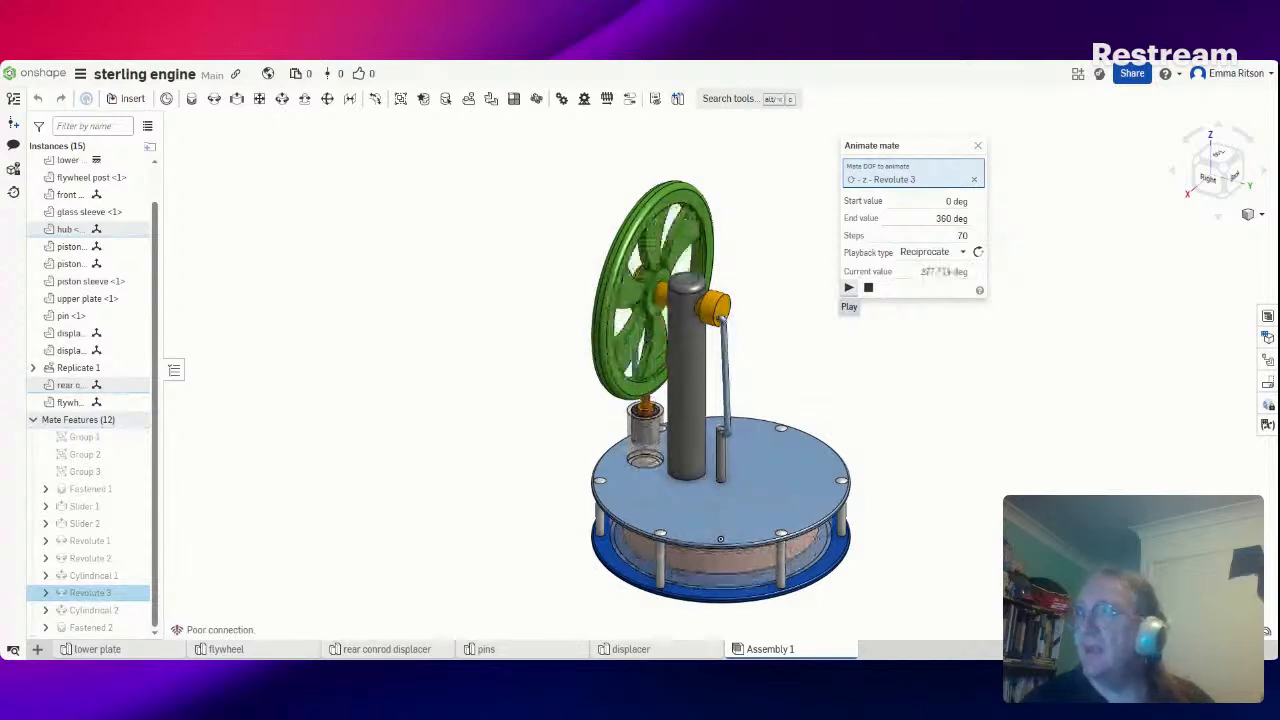
# Replay the Revolute 3 animation with 40 steps and change its playback type to Loop
pyautogui.click(962, 235)
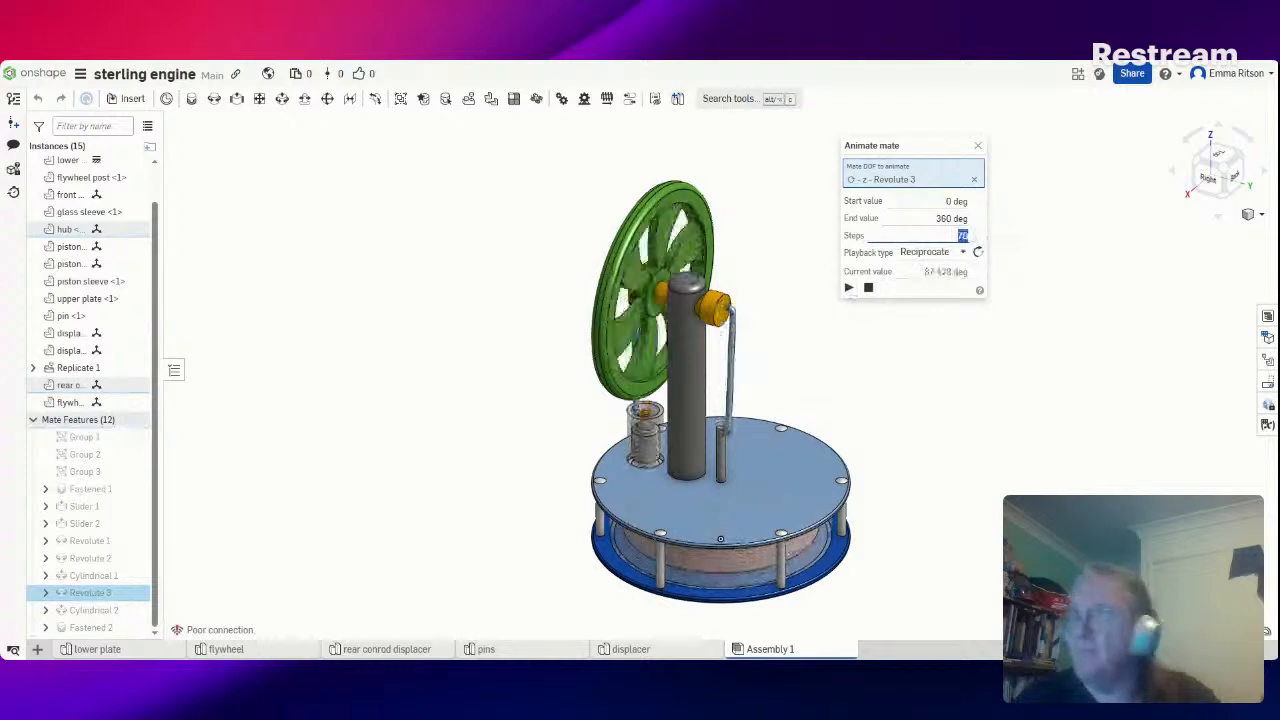
pyautogui.write('40')
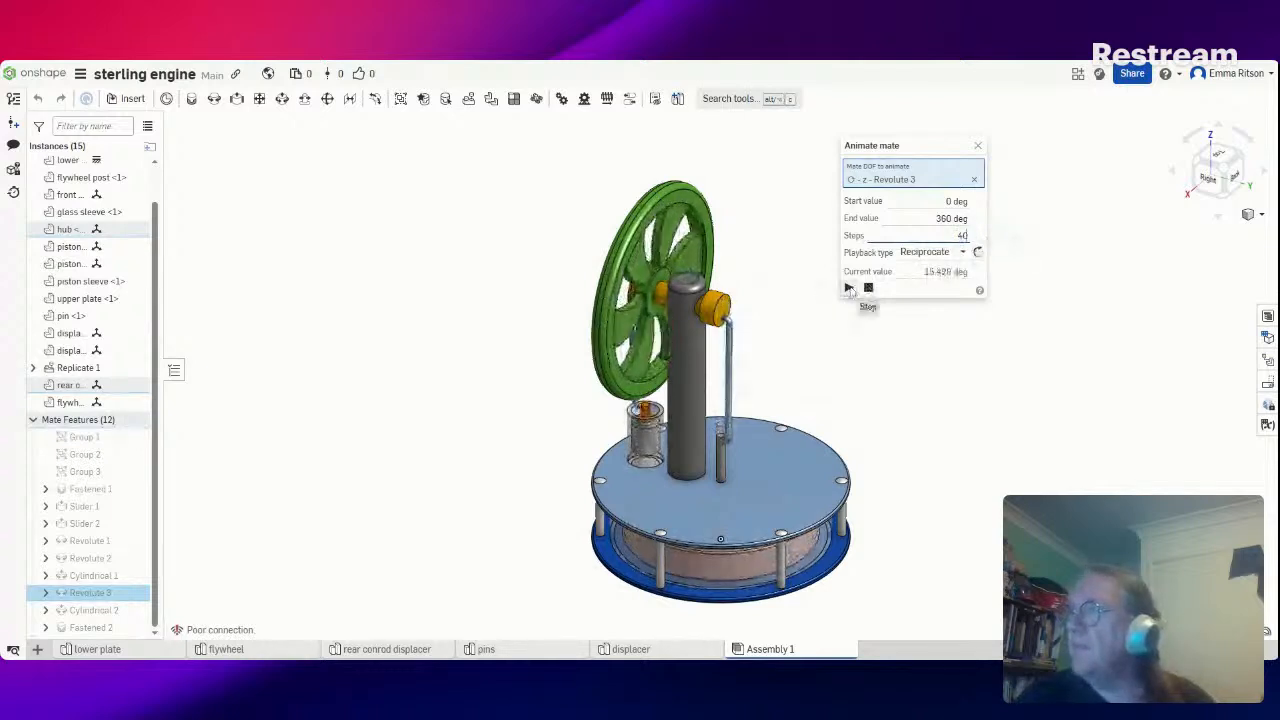
pyautogui.click(869, 289)
pyautogui.click(849, 289)
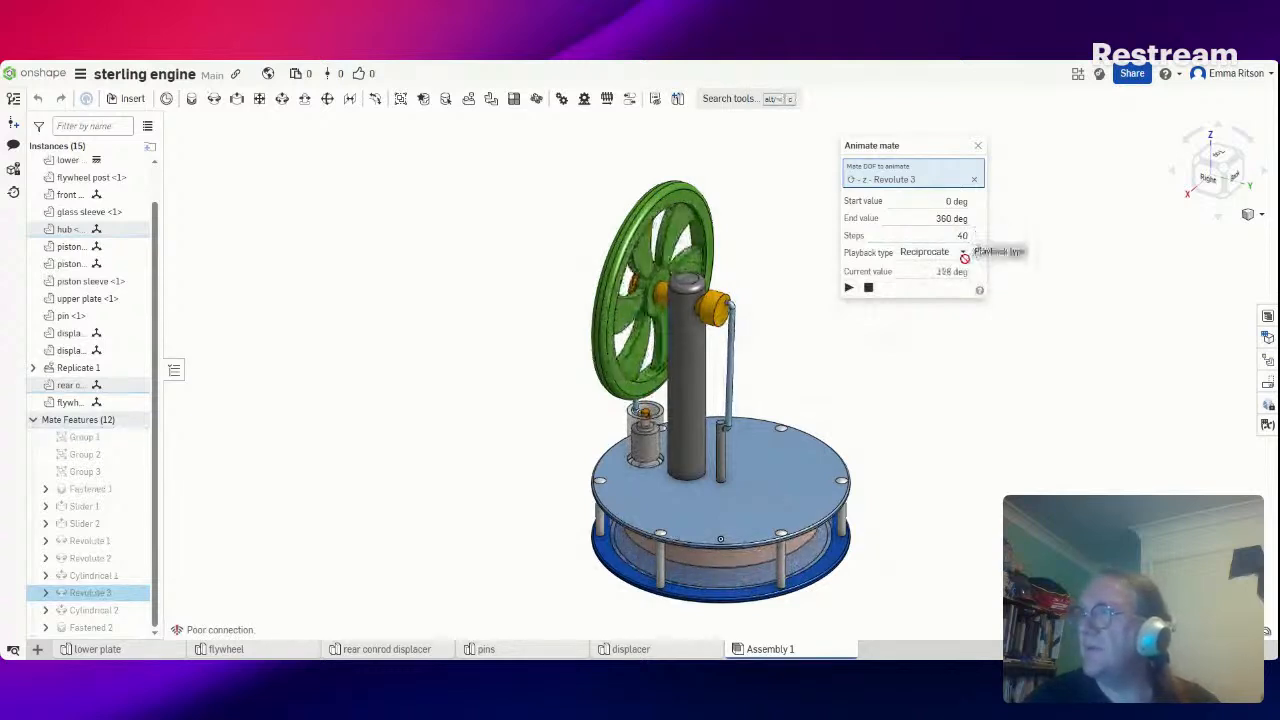
pyautogui.click(963, 253)
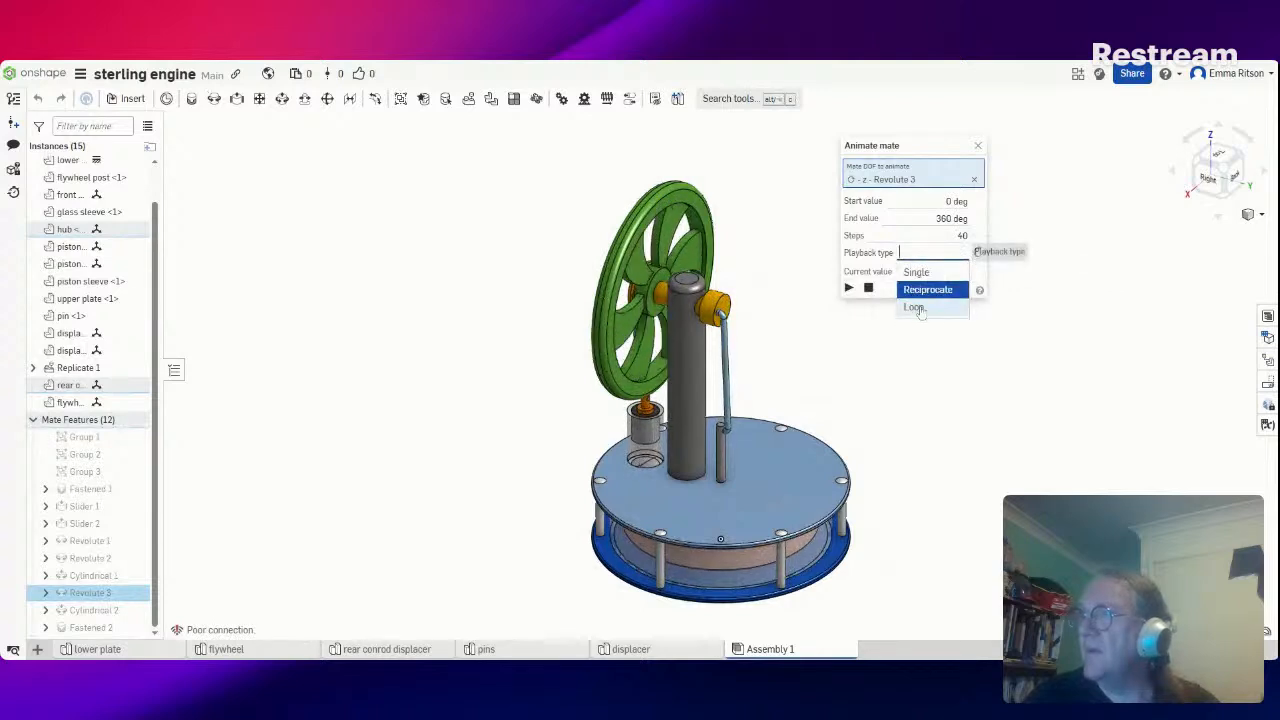
pyautogui.click(915, 308)
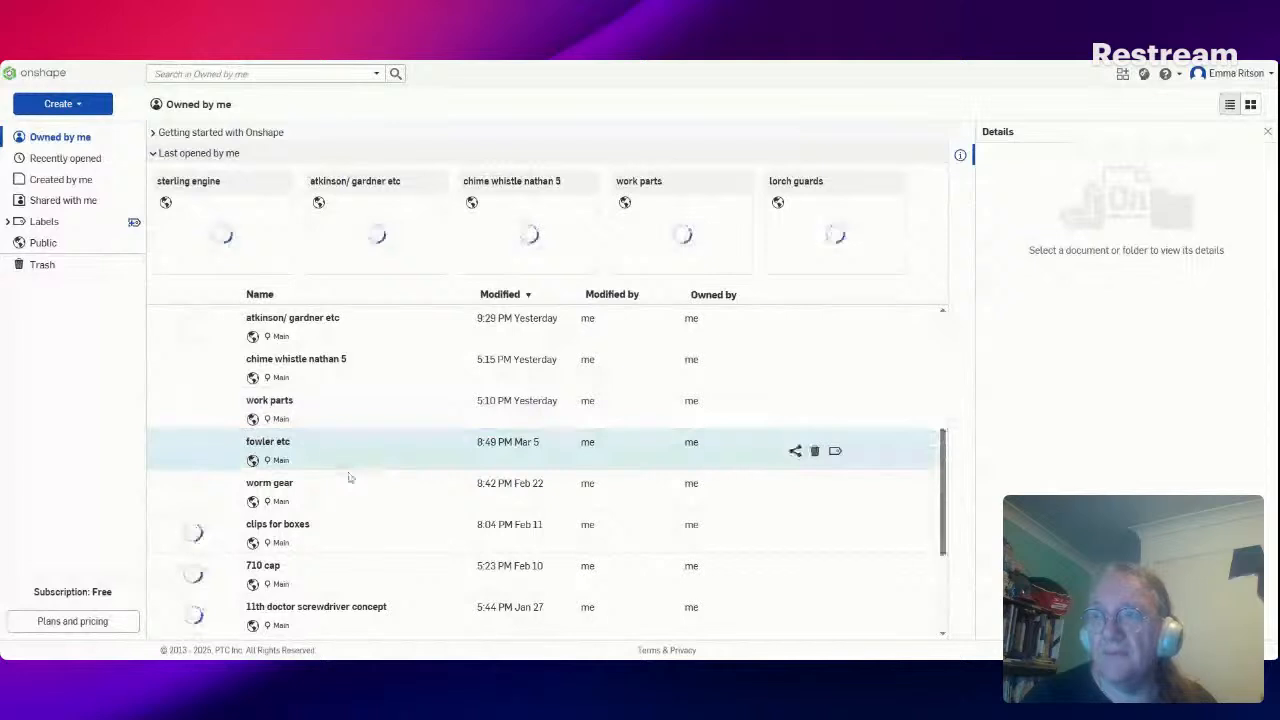
# Browse the owned documents down to the 2022 entries to review past projects and return to the most recent ones
pyautogui.scroll(-1, 347, 478)
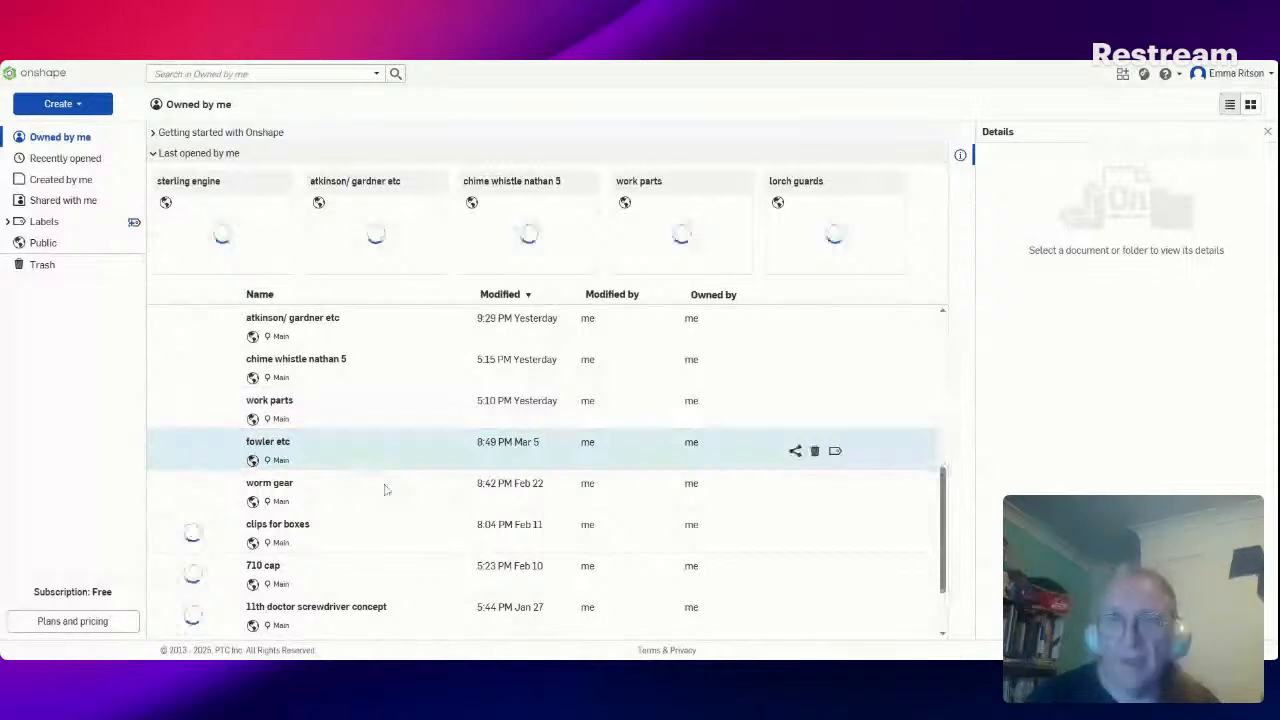
pyautogui.scroll(-5, 385, 489)
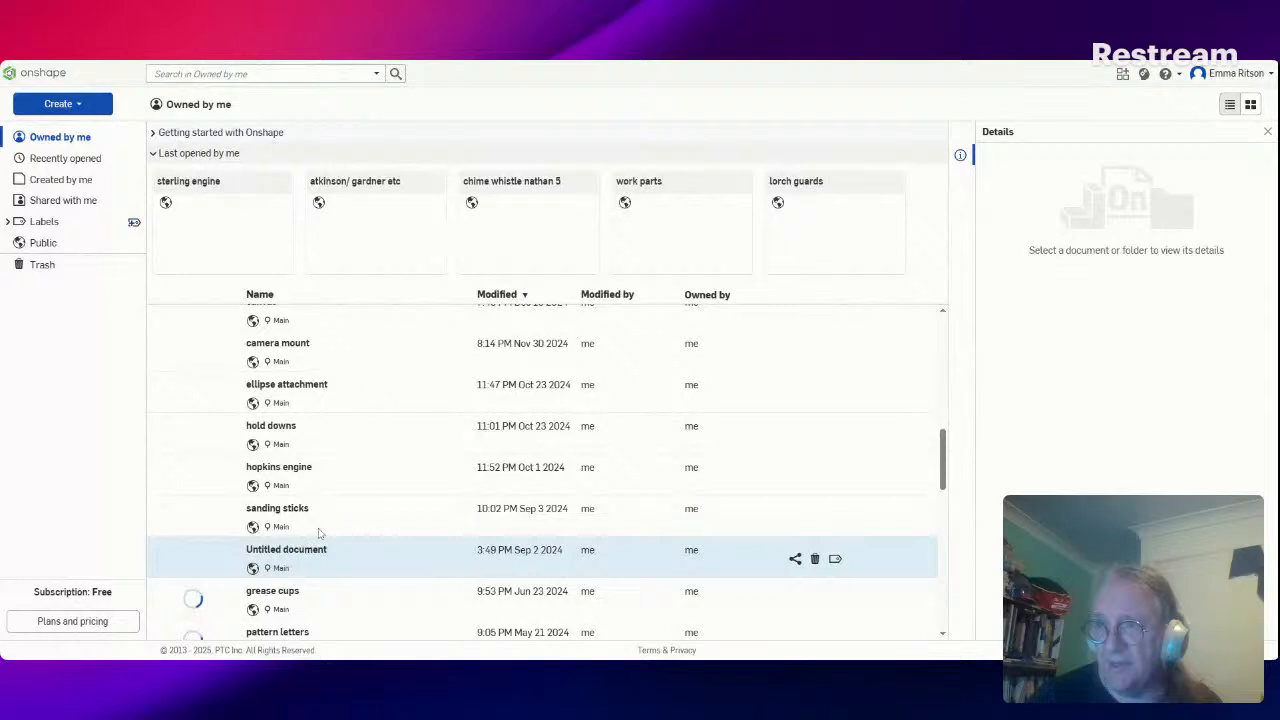
pyautogui.scroll(-1, 304, 541)
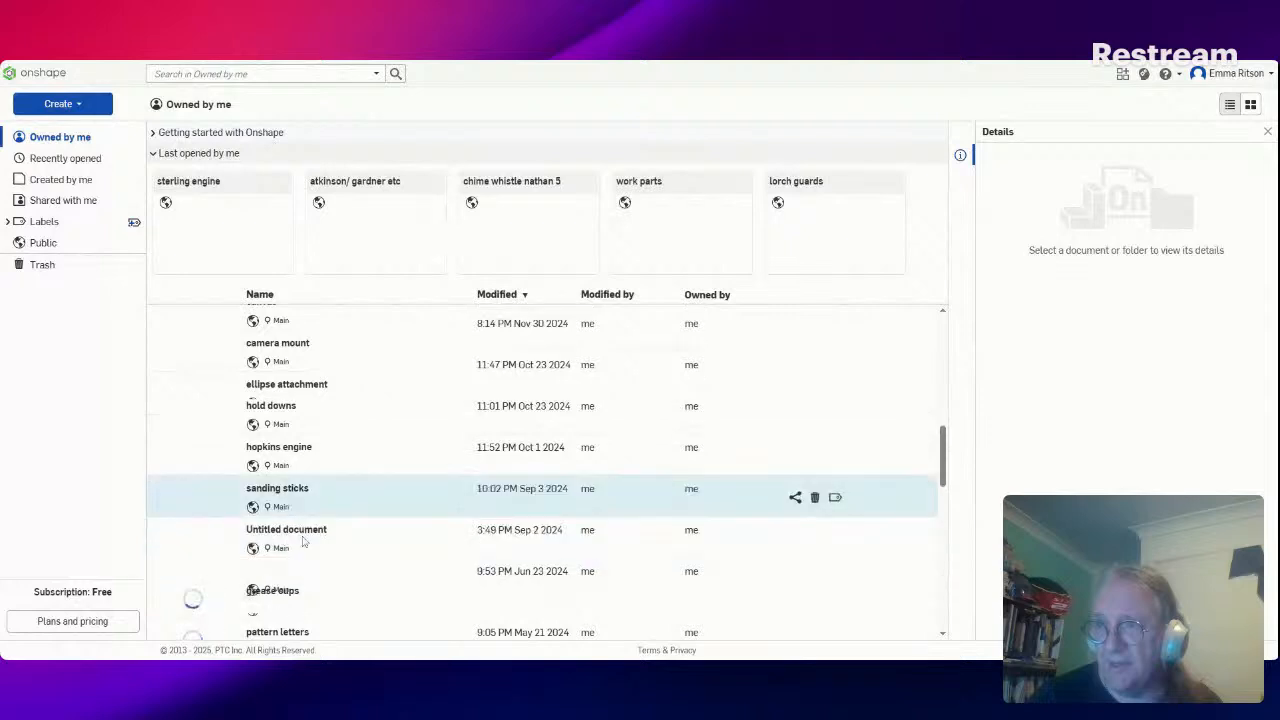
pyautogui.scroll(1, 302, 560)
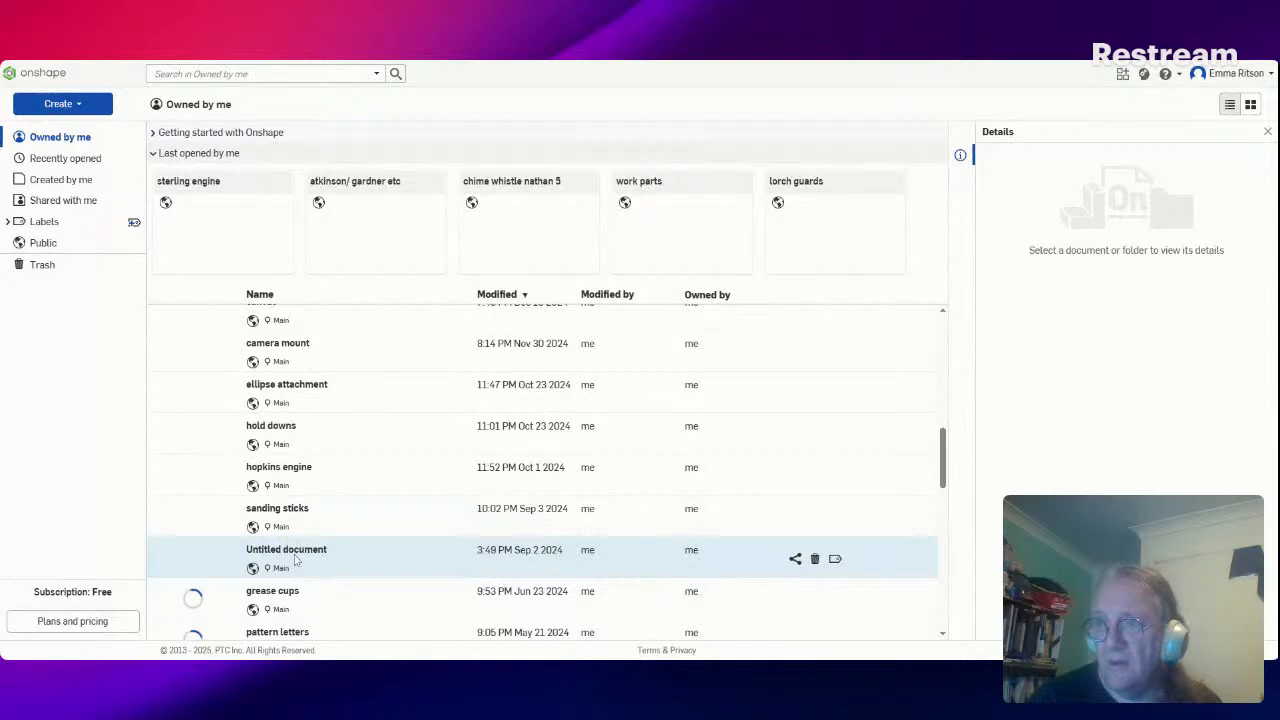
pyautogui.scroll(-1, 295, 560)
pyautogui.click(200, 190)
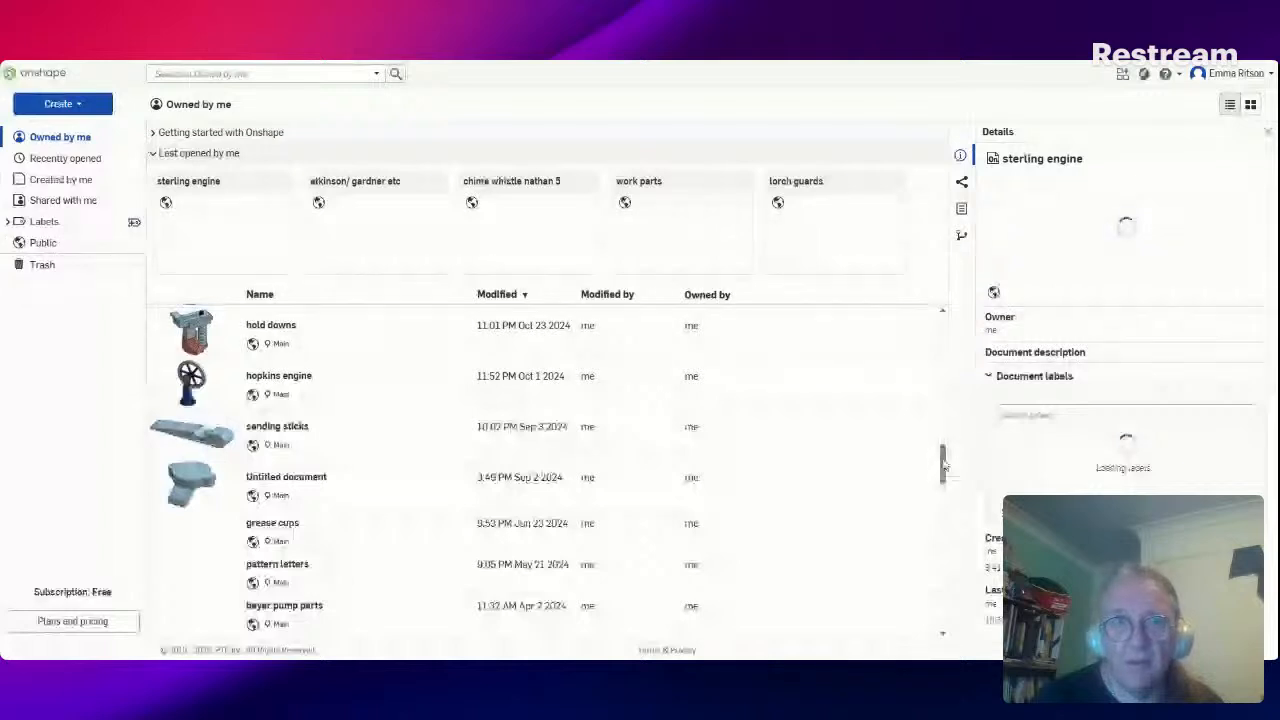
pyautogui.scroll(-3, 944, 465)
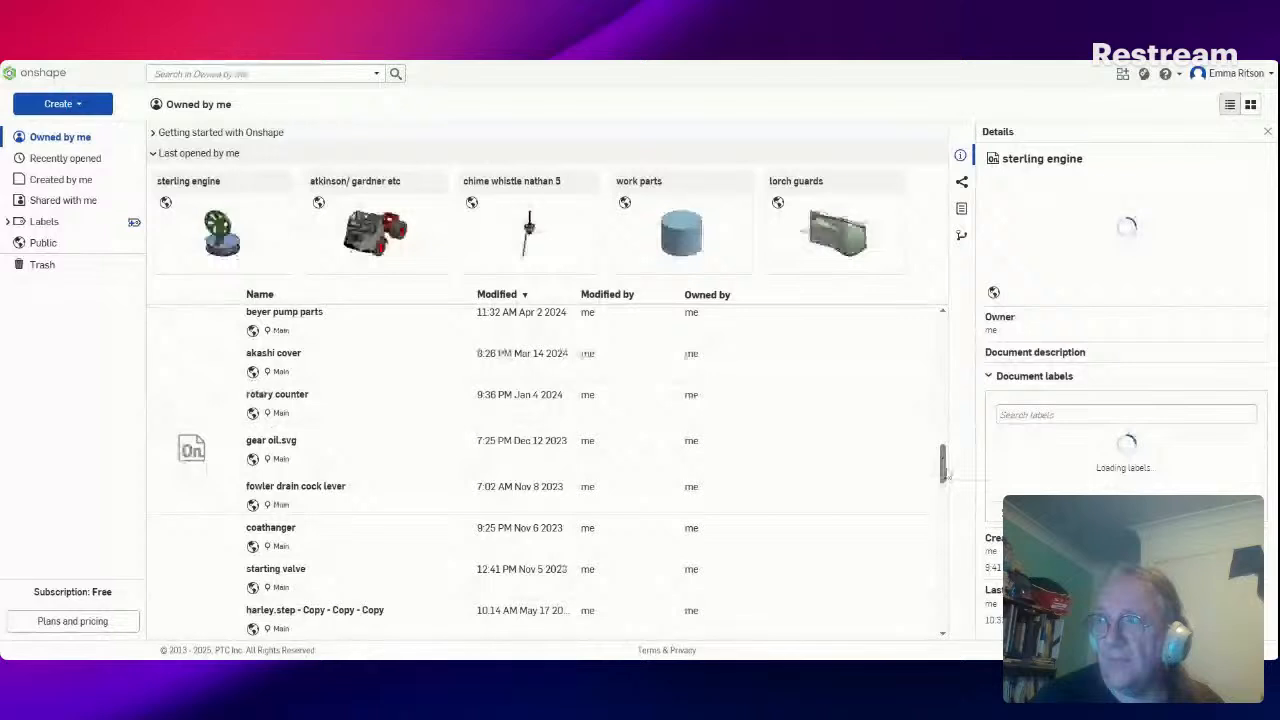
pyautogui.moveTo(942, 467); pyautogui.dragTo(942, 513)
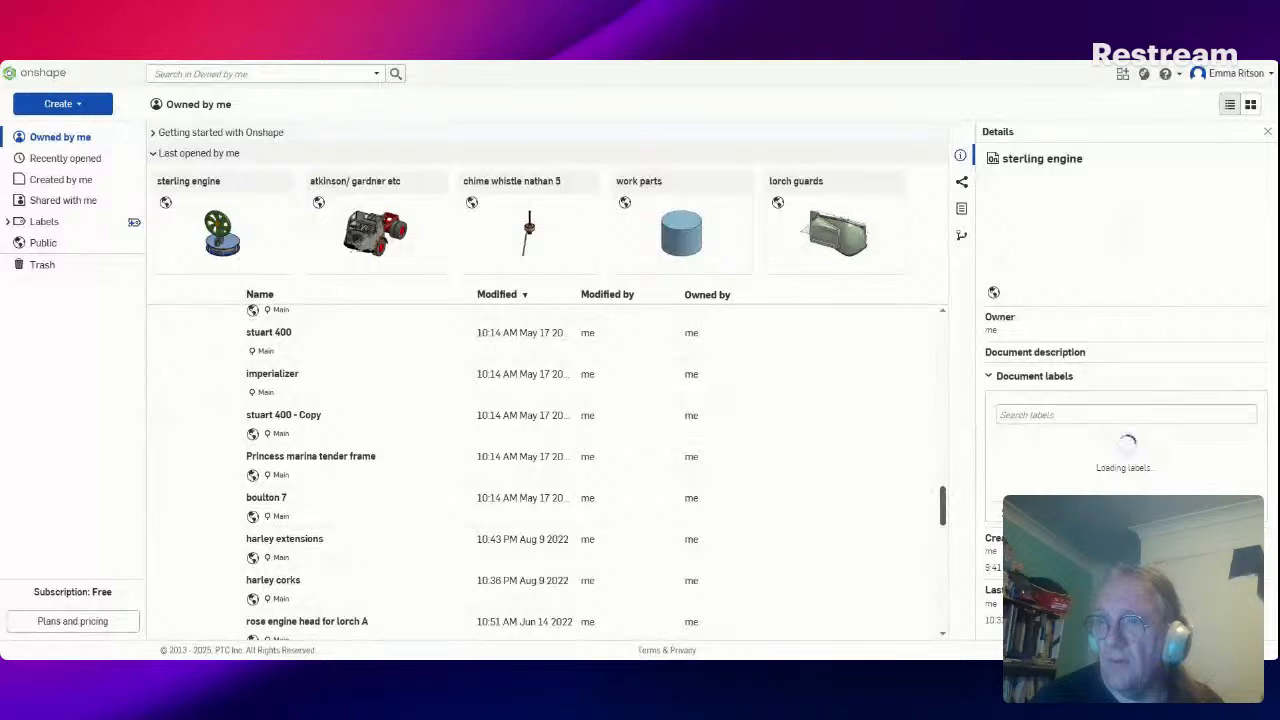
pyautogui.moveTo(942, 513); pyautogui.dragTo(940, 535)
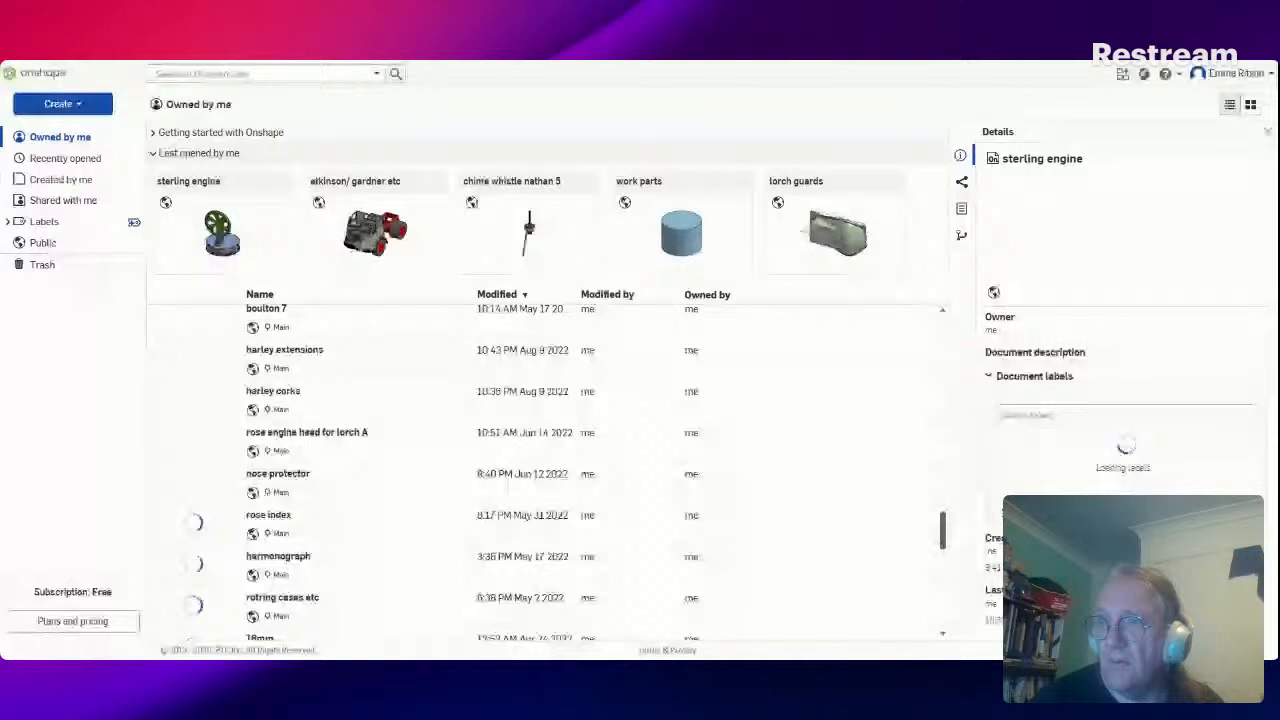
pyautogui.moveTo(936, 538); pyautogui.dragTo(928, 558)
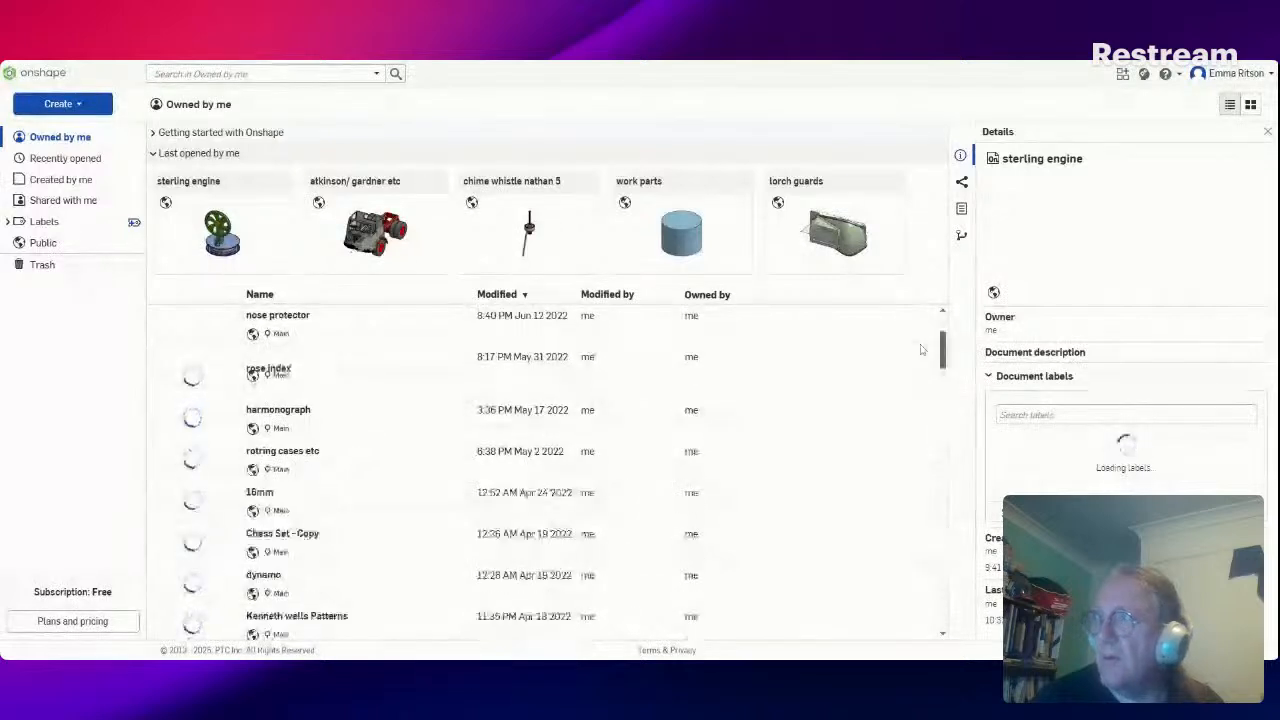
pyautogui.moveTo(922, 350); pyautogui.dragTo(924, 308)
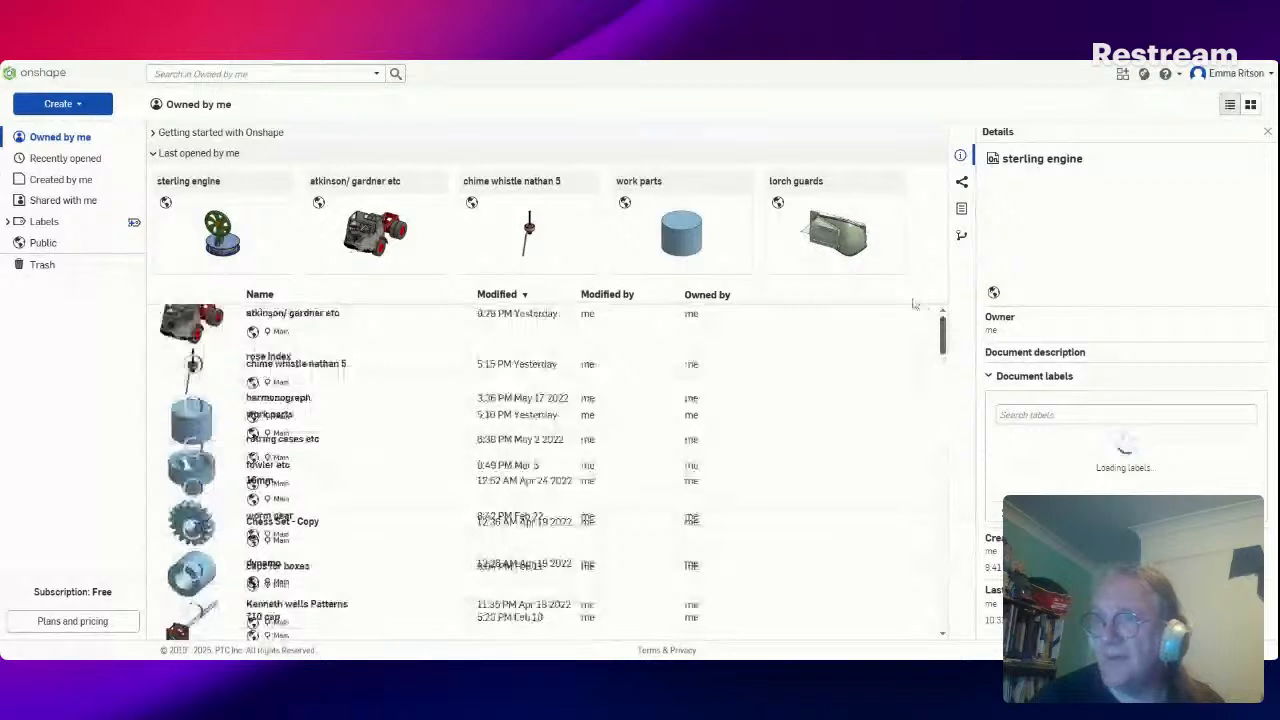
pyautogui.click(749, 322)
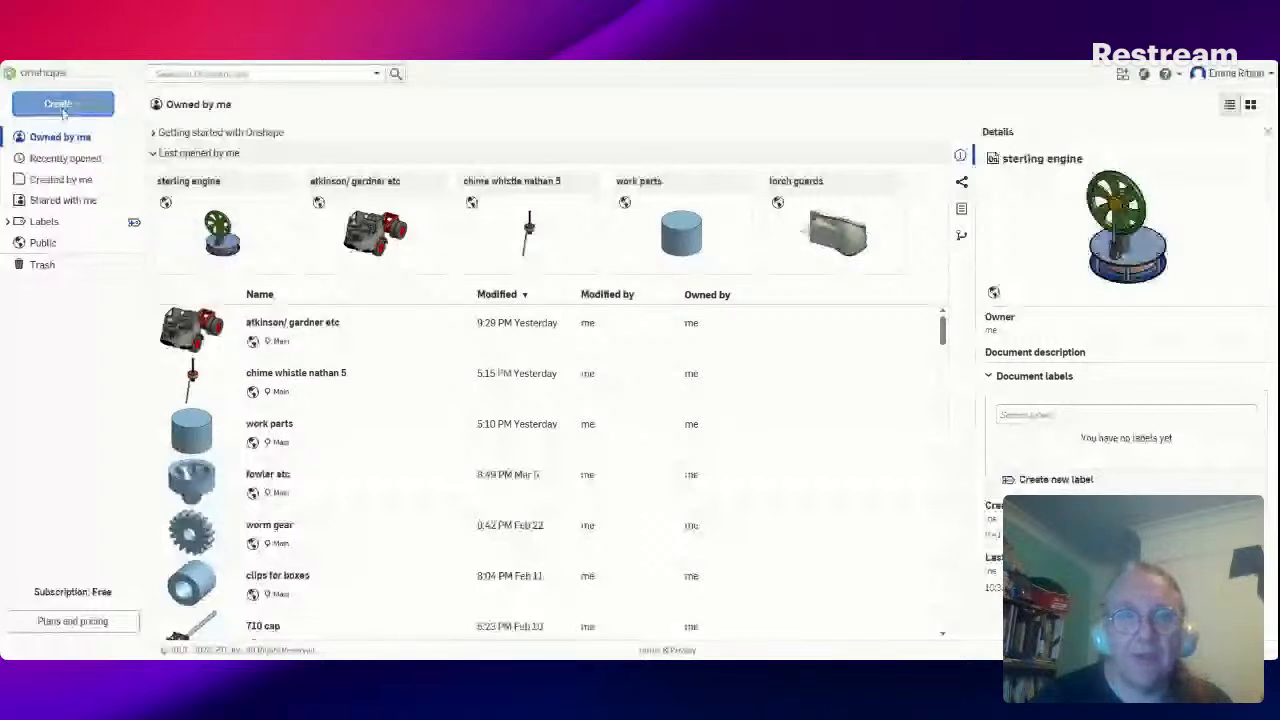
# Create a new public document named "sheet metal box"
pyautogui.click(62, 106)
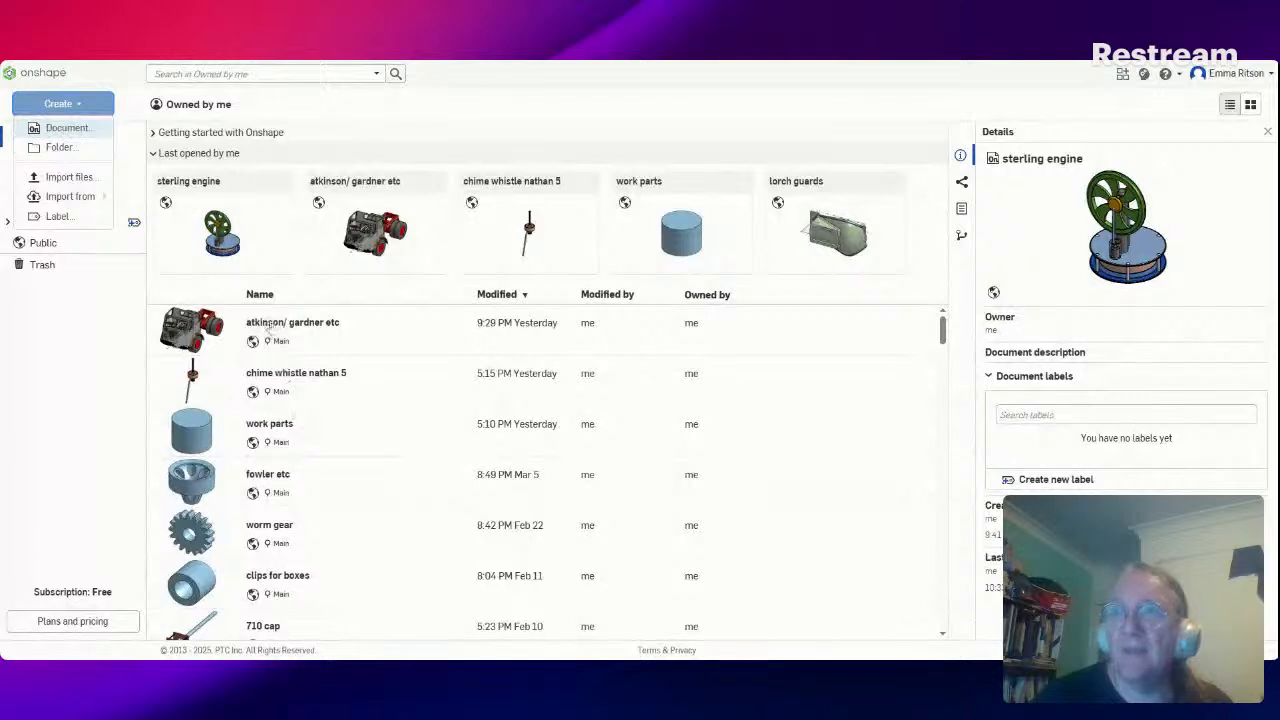
pyautogui.click(66, 128)
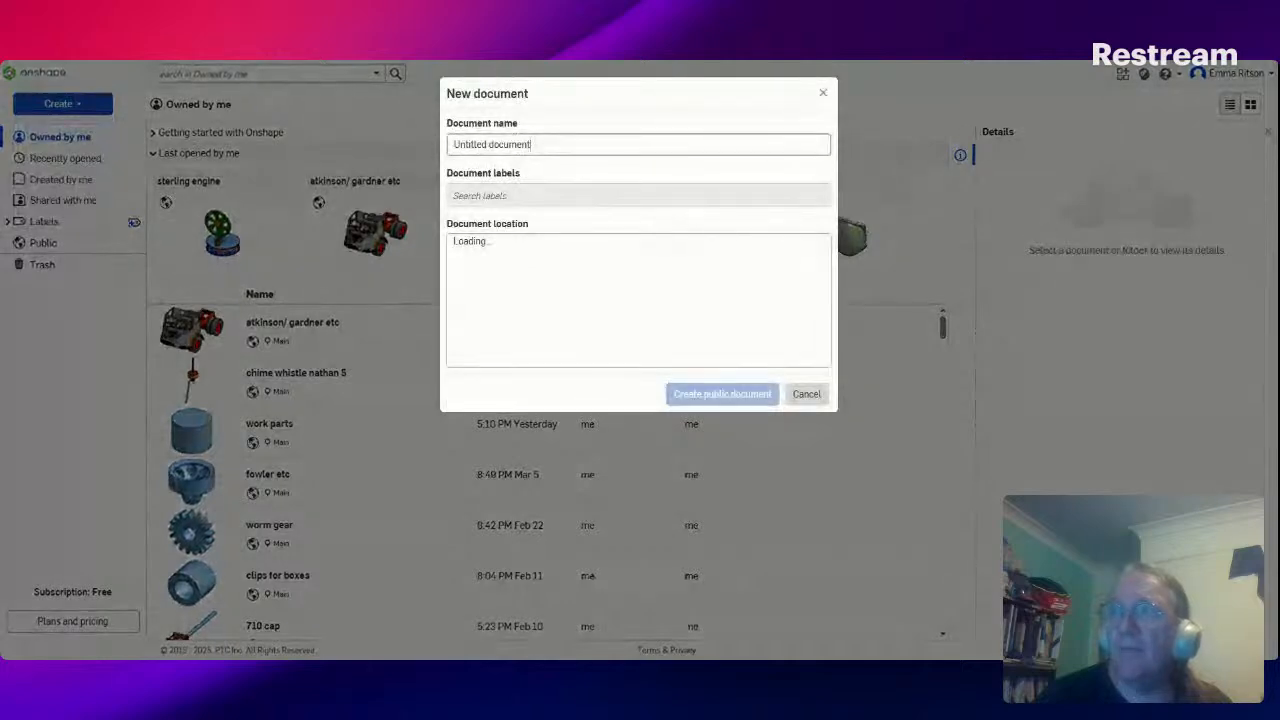
pyautogui.moveTo(542, 147); pyautogui.dragTo(523, 147)
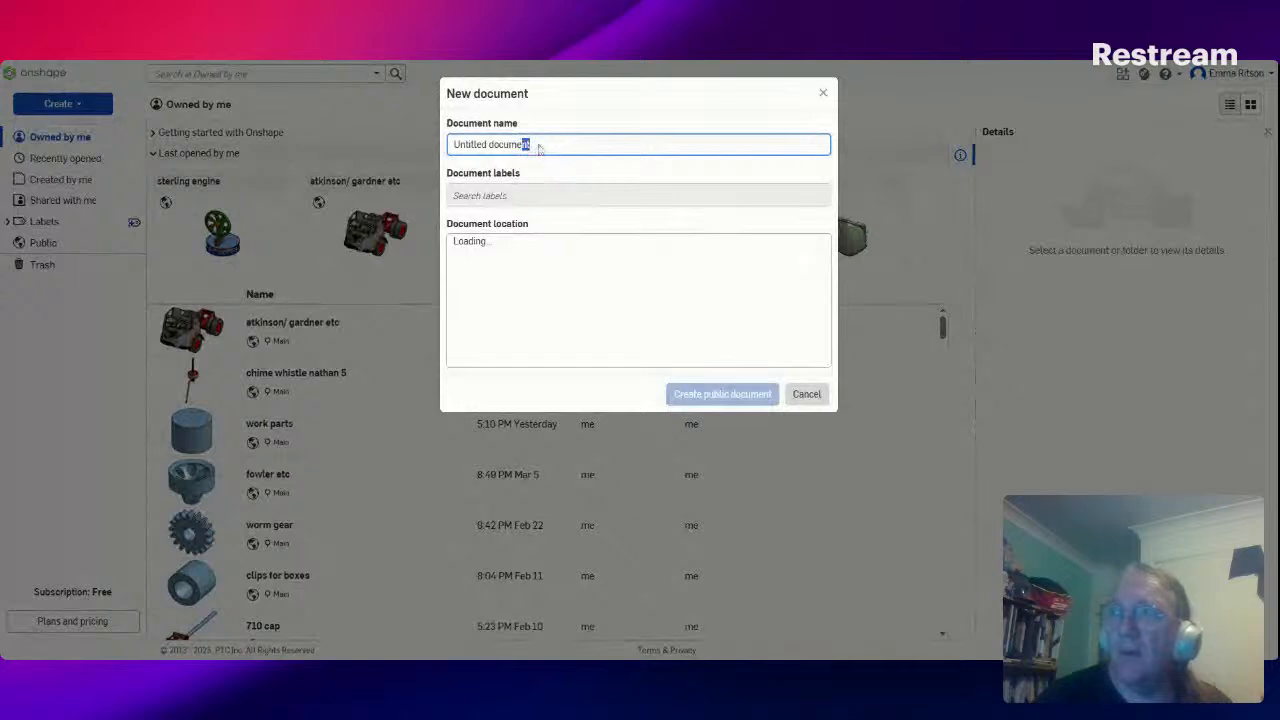
pyautogui.tripleClick(539, 149)
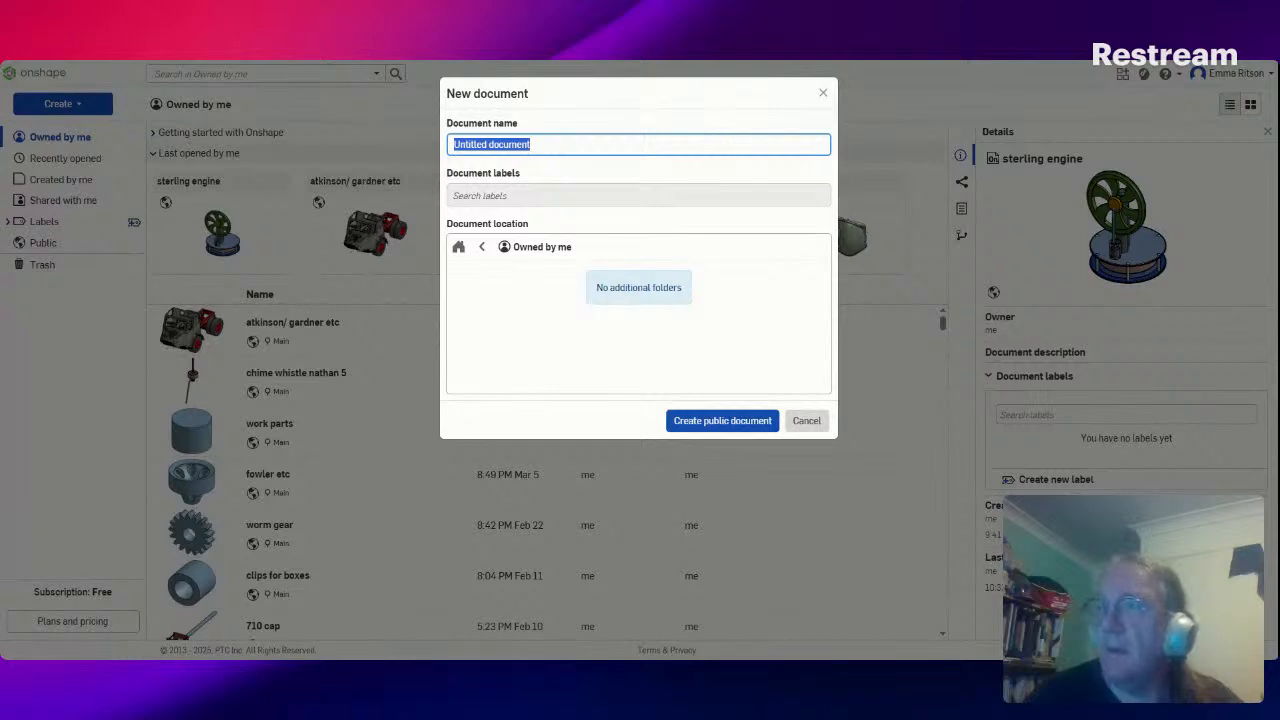
pyautogui.click(528, 145)
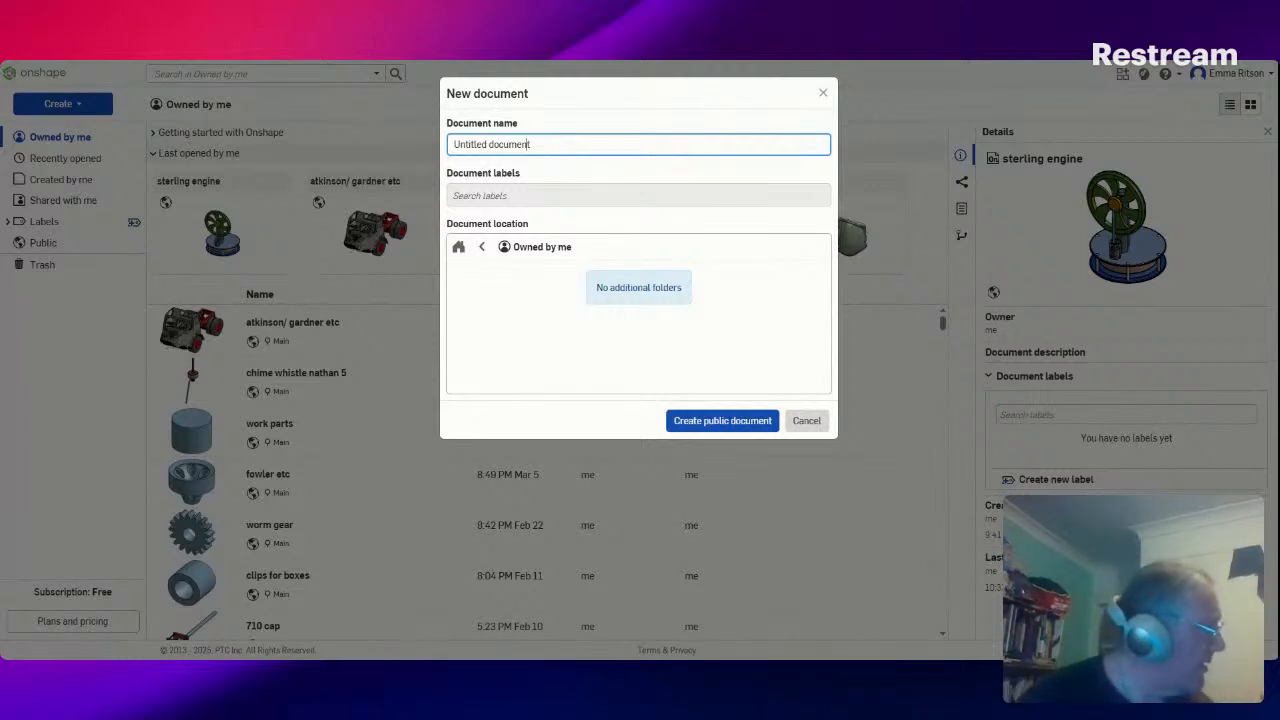
pyautogui.hotkey('ctrl', 'a')
pyautogui.write('e')
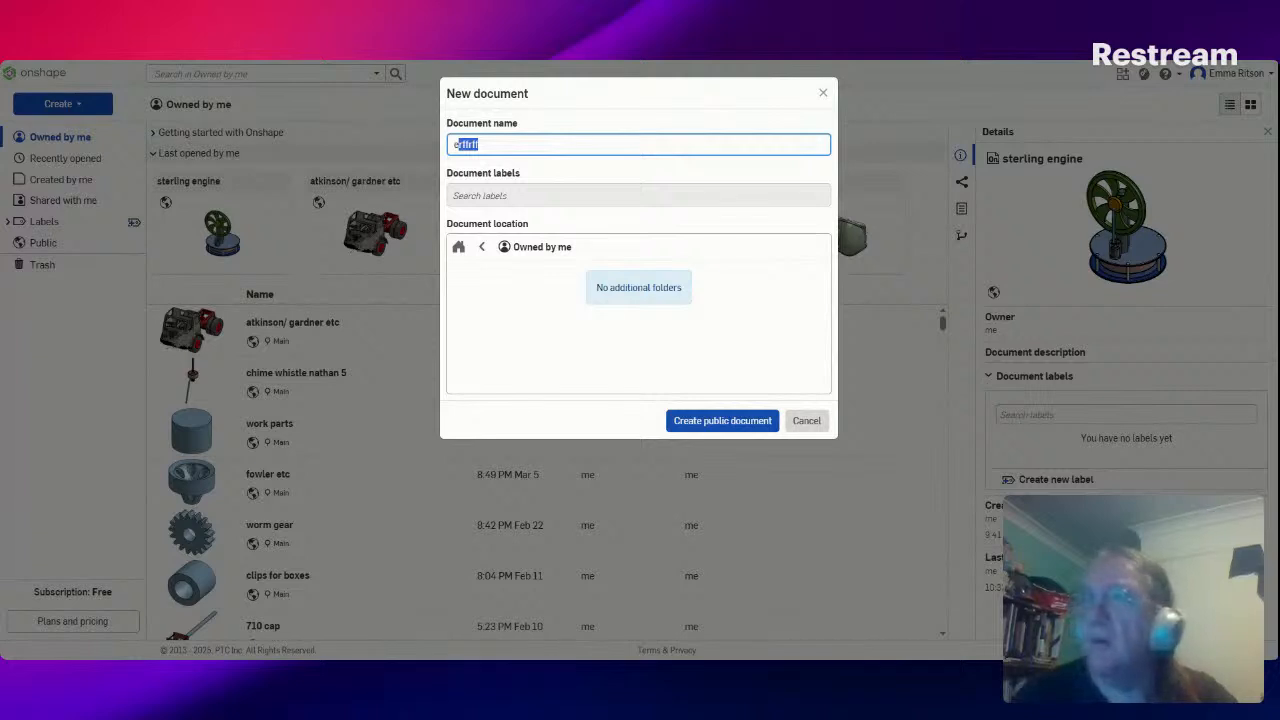
pyautogui.press('BackSpace')
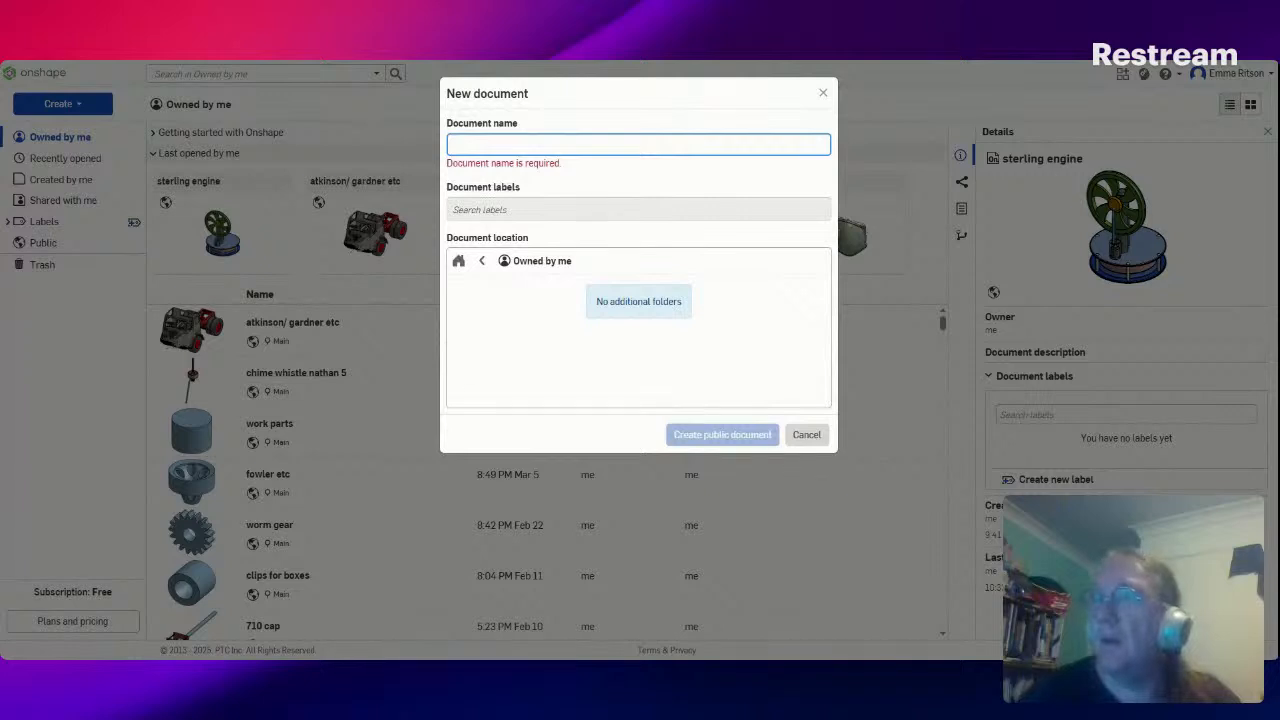
pyautogui.write('sheet')
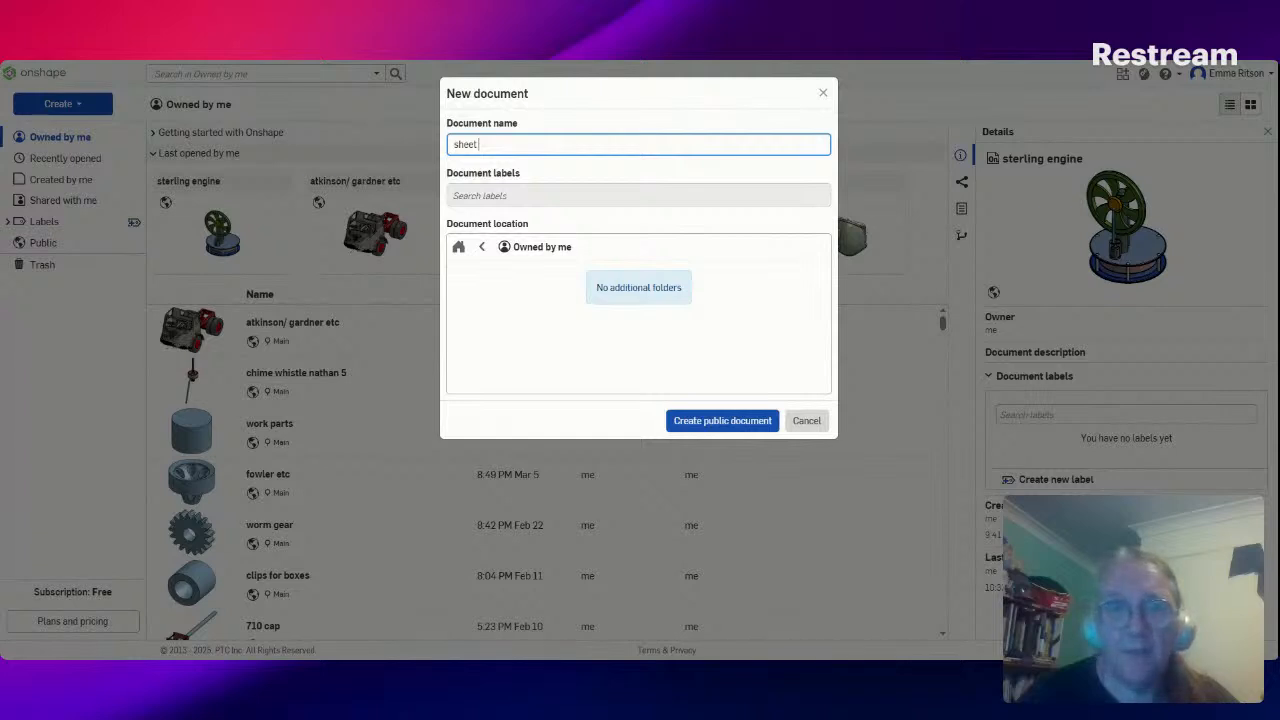
pyautogui.write('metal box')
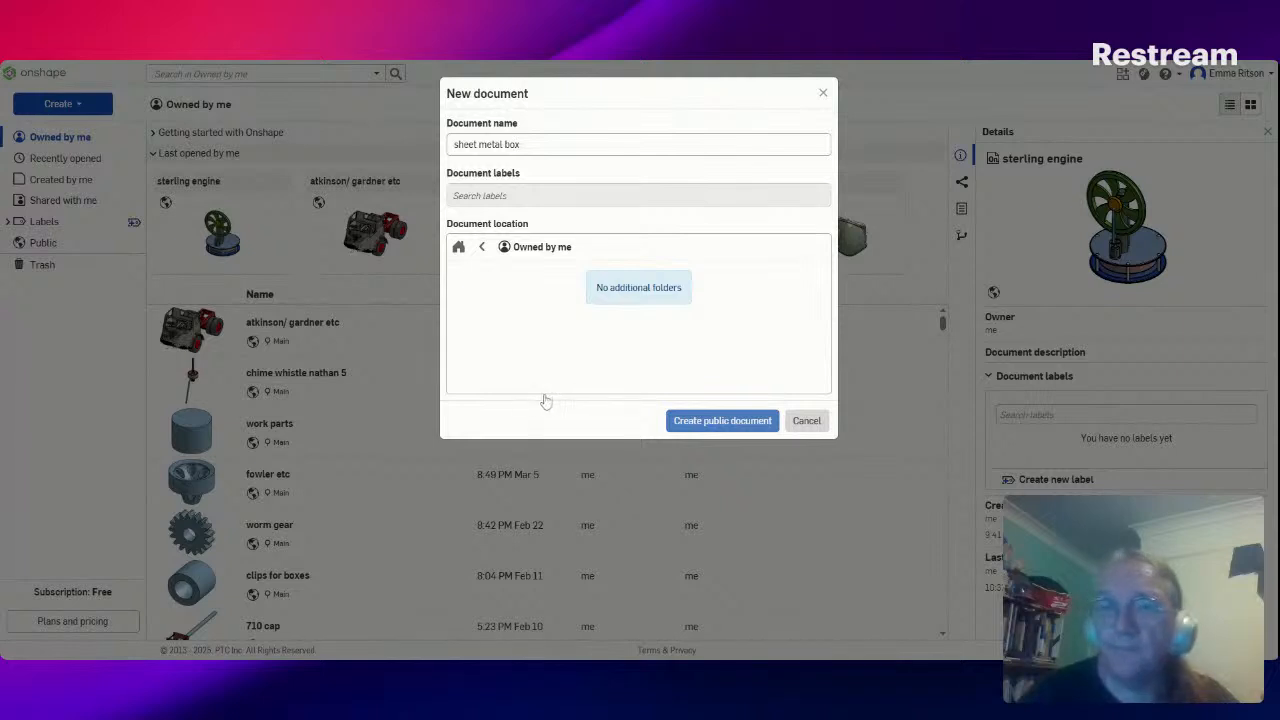
pyautogui.press('Escape')
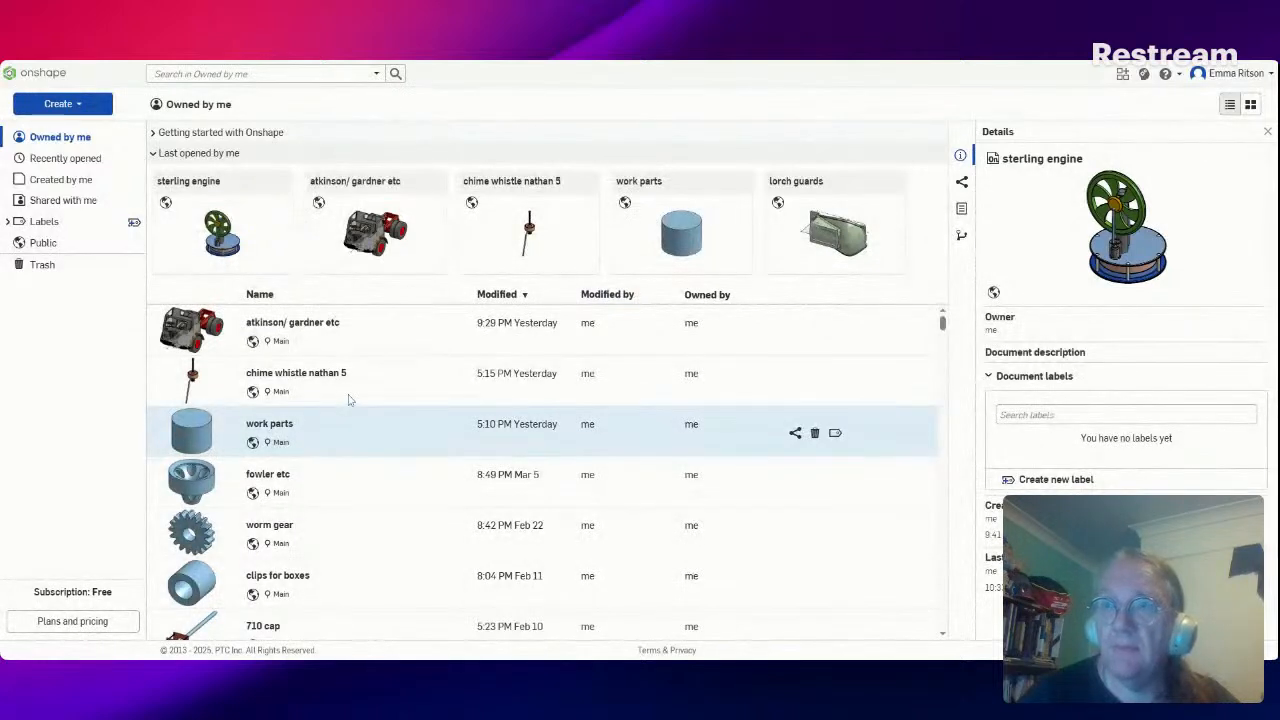
pyautogui.click(516, 392)
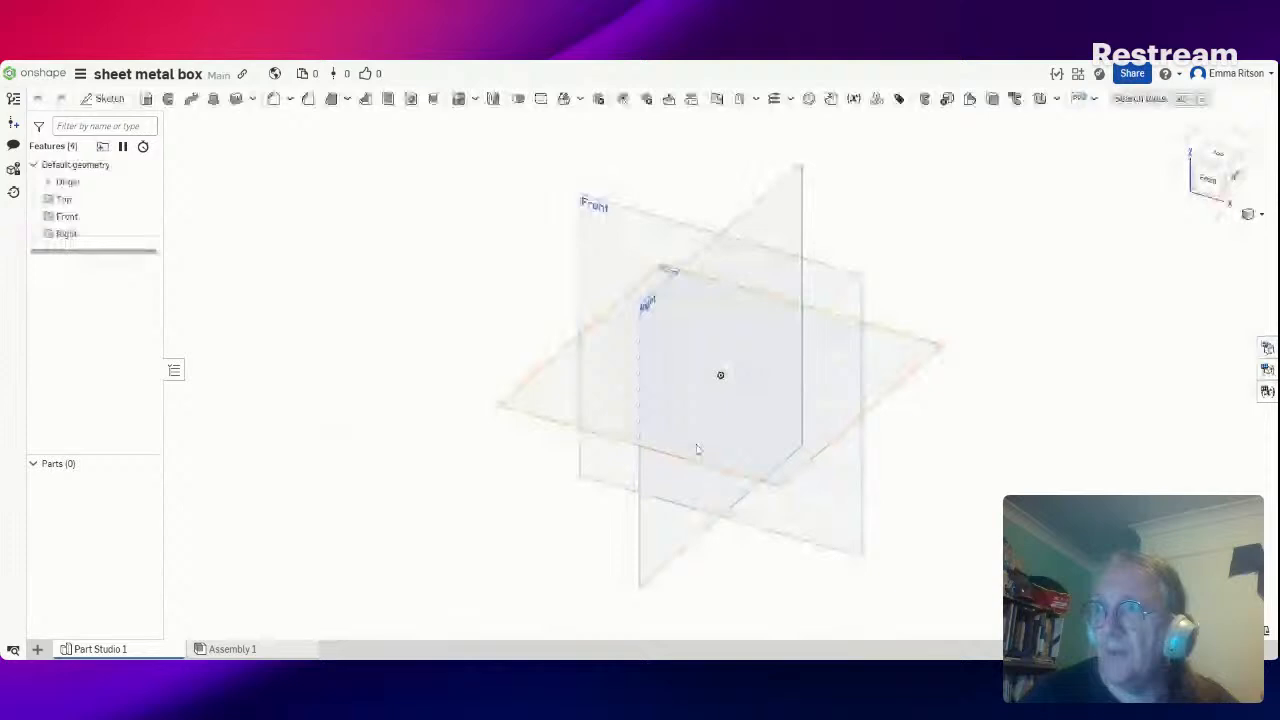
# Start a new sketch on the Top plane, seen in the top view
pyautogui.moveTo(697, 449); pyautogui.dragTo(836, 487, button='right')
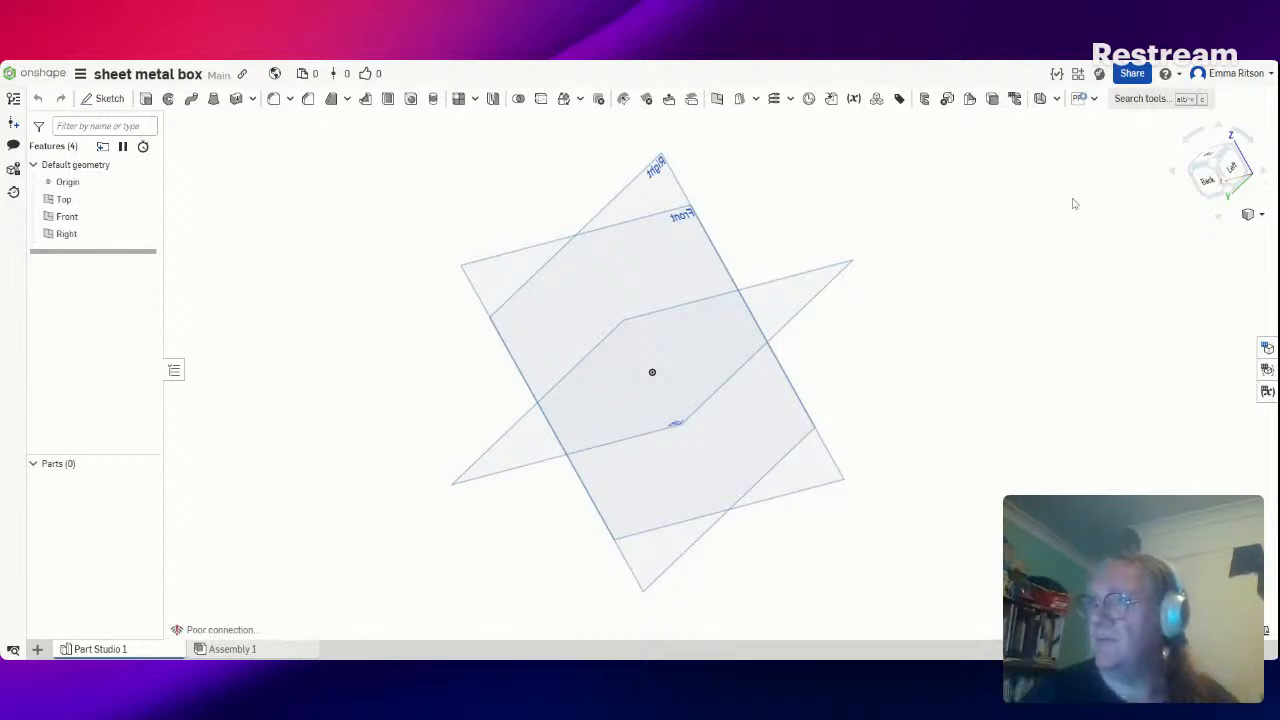
pyautogui.moveTo(897, 335); pyautogui.dragTo(978, 266, button='right')
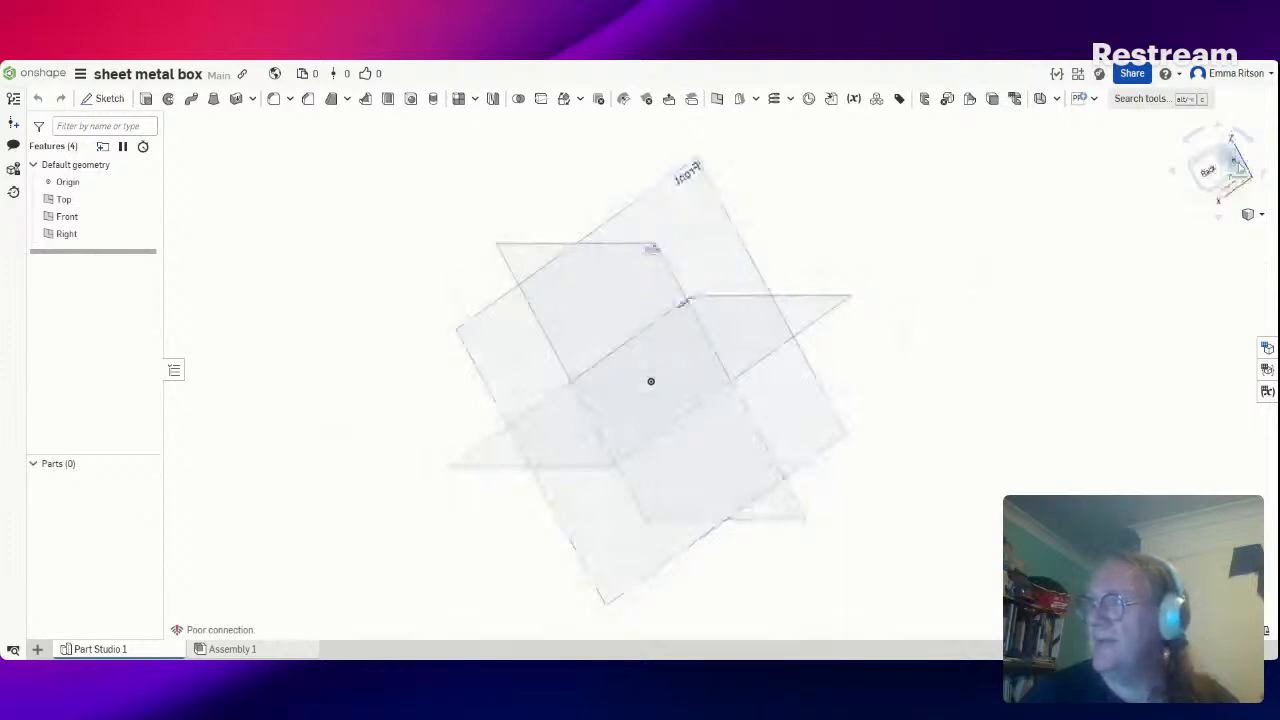
pyautogui.click(1240, 167)
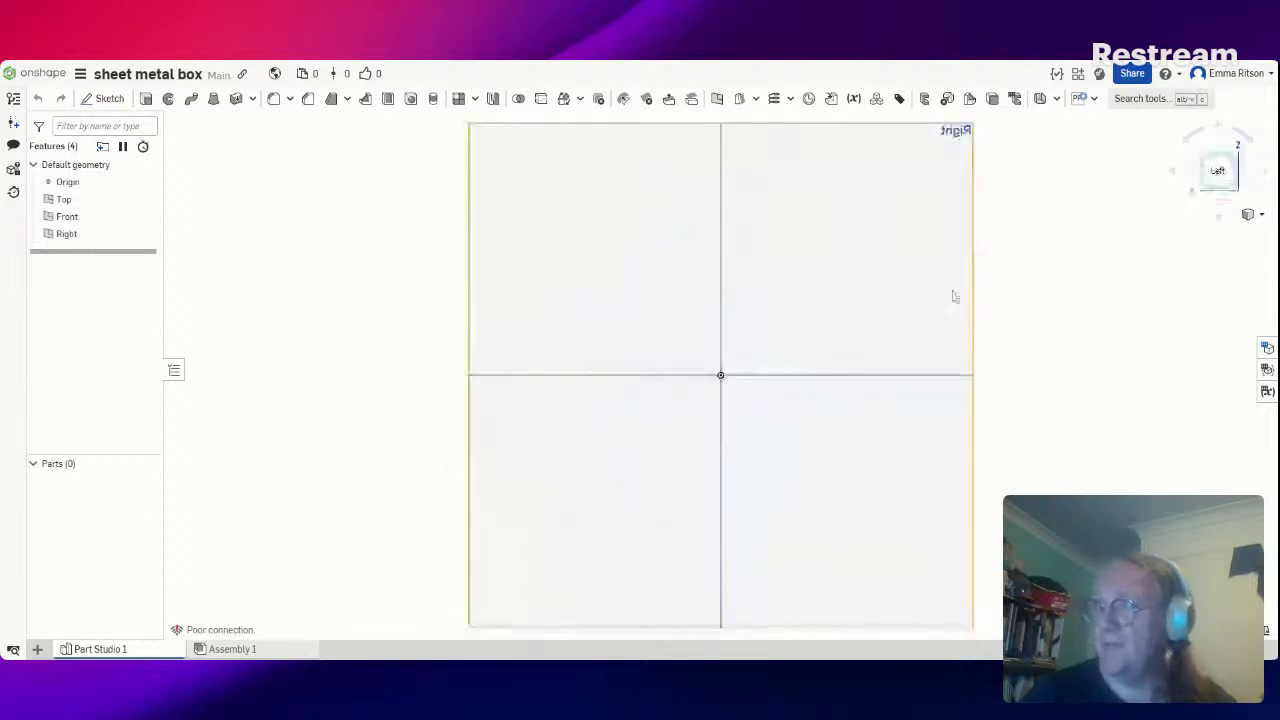
pyautogui.moveTo(955, 296); pyautogui.dragTo(1051, 224, button='right')
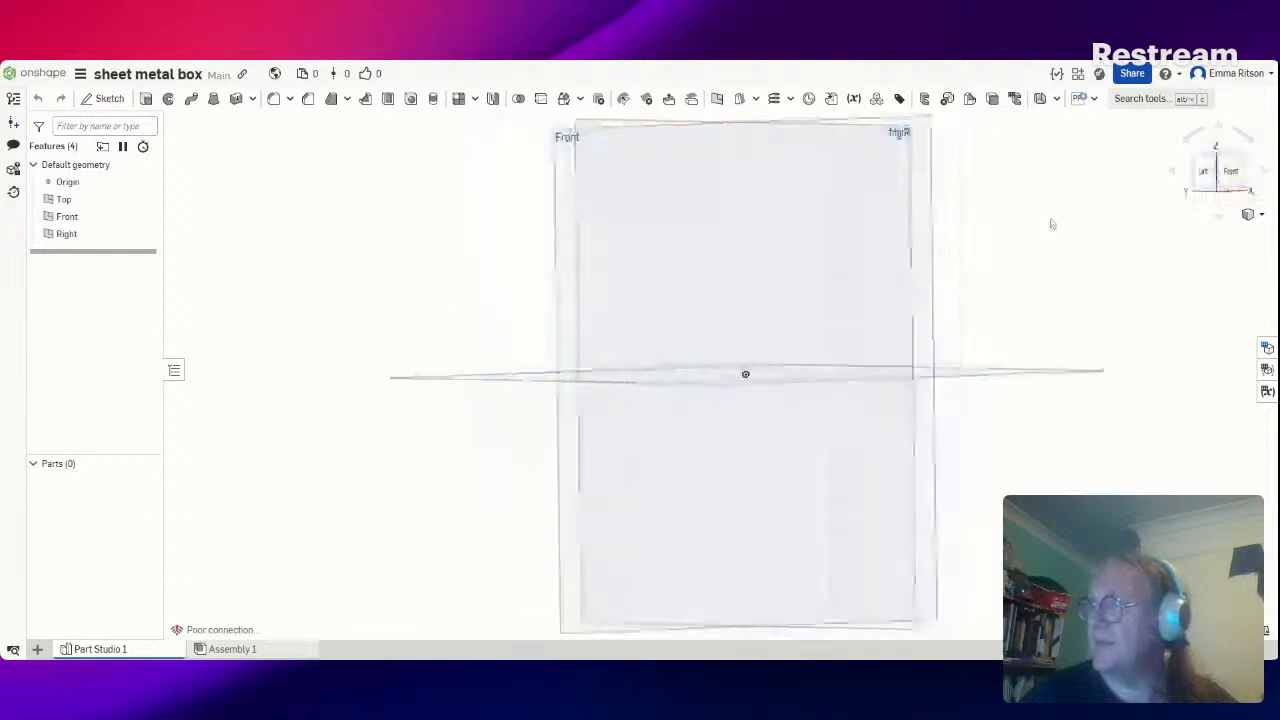
pyautogui.click(1218, 174)
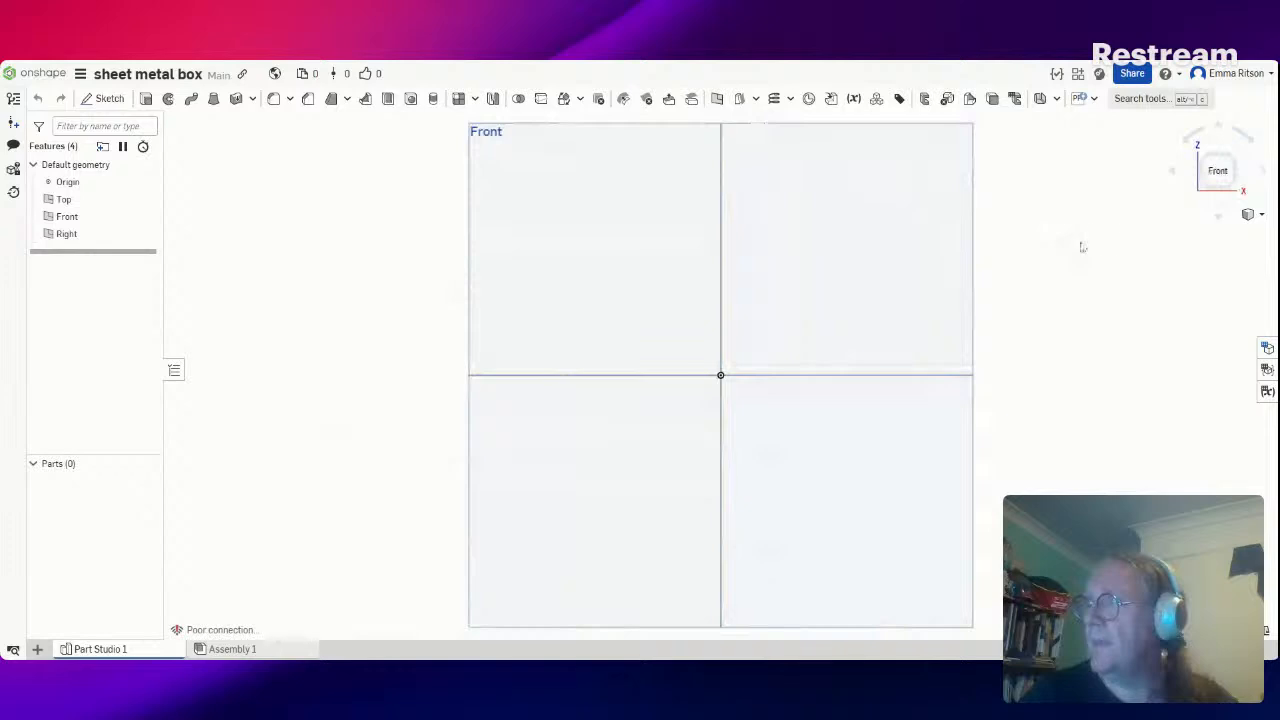
pyautogui.click(1210, 152)
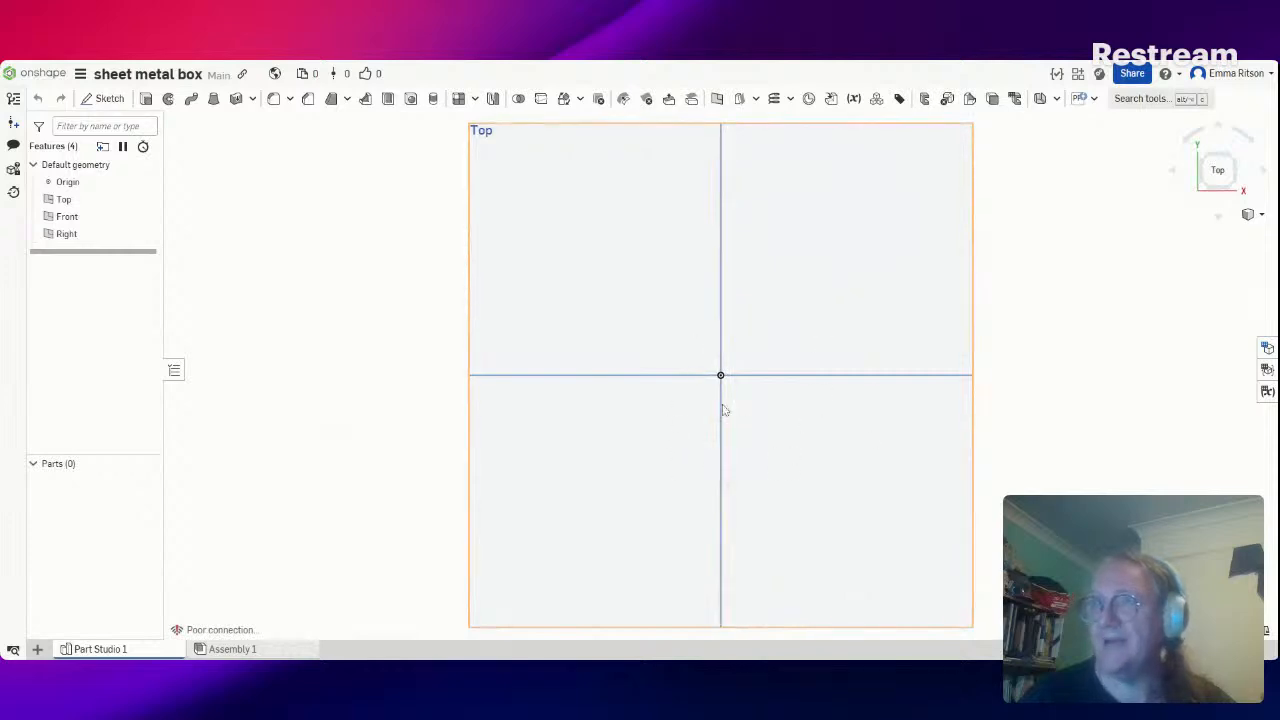
pyautogui.click(110, 100)
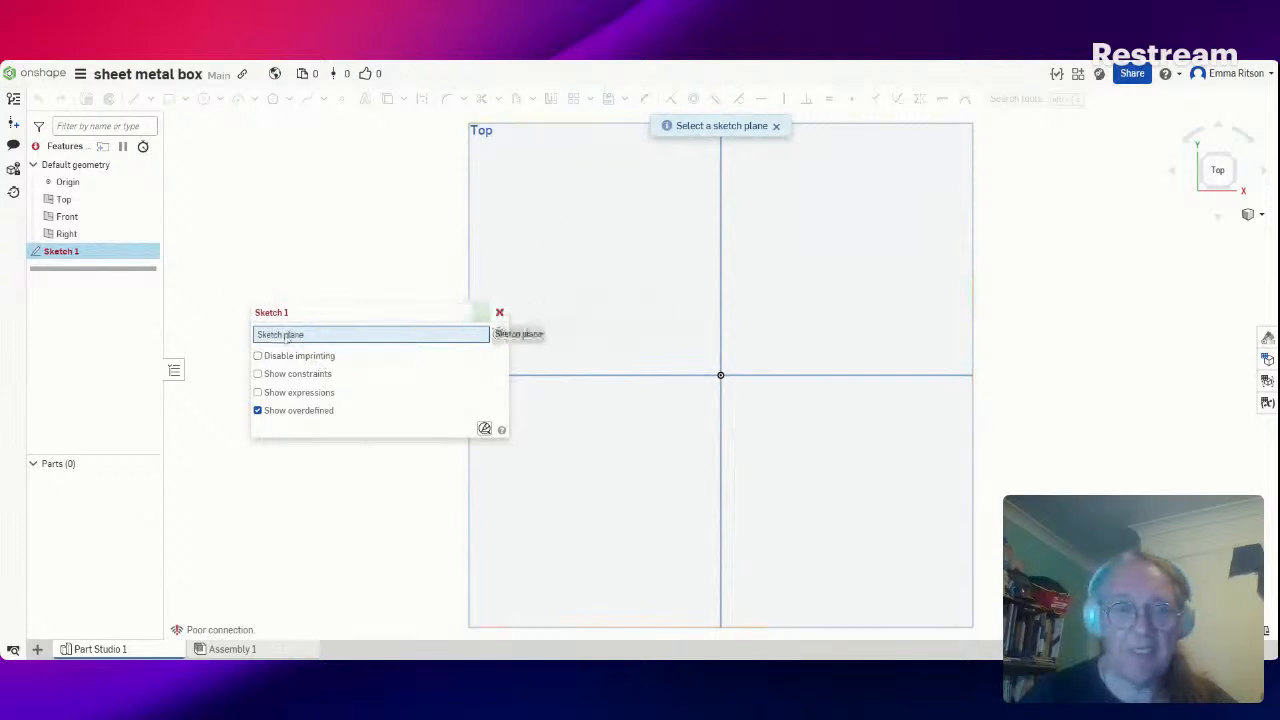
pyautogui.click(557, 223)
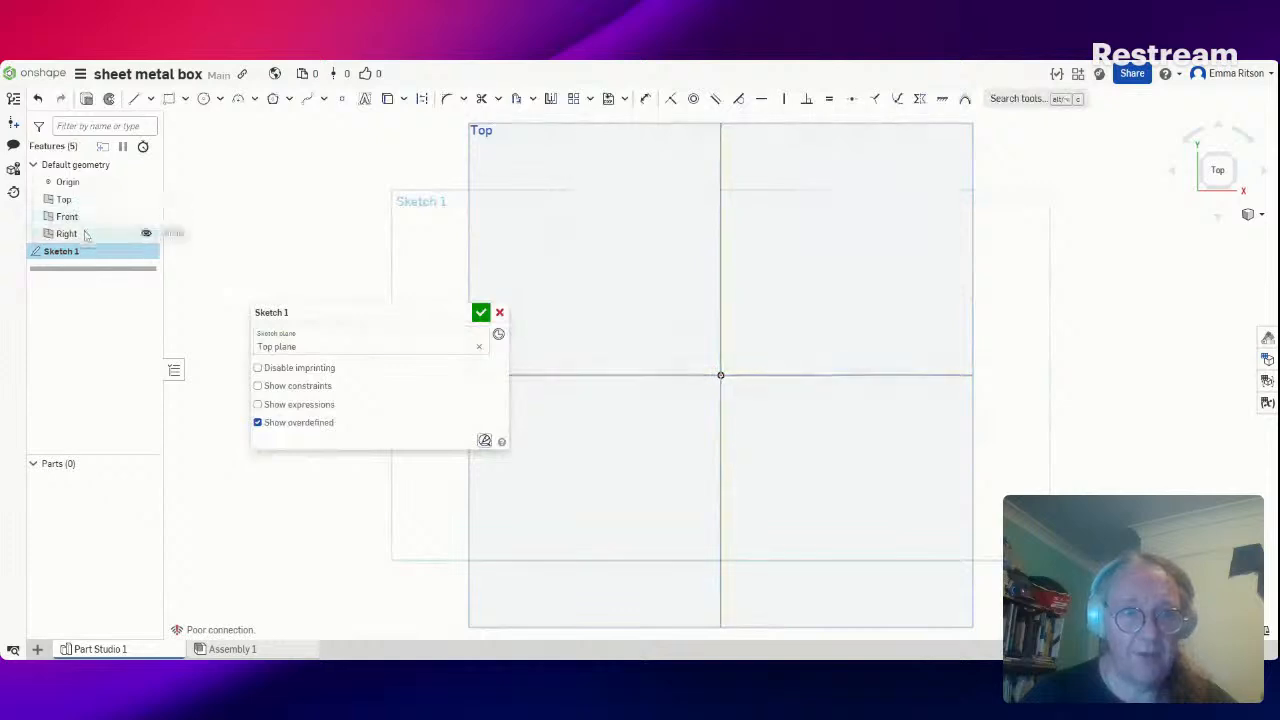
pyautogui.click(484, 310)
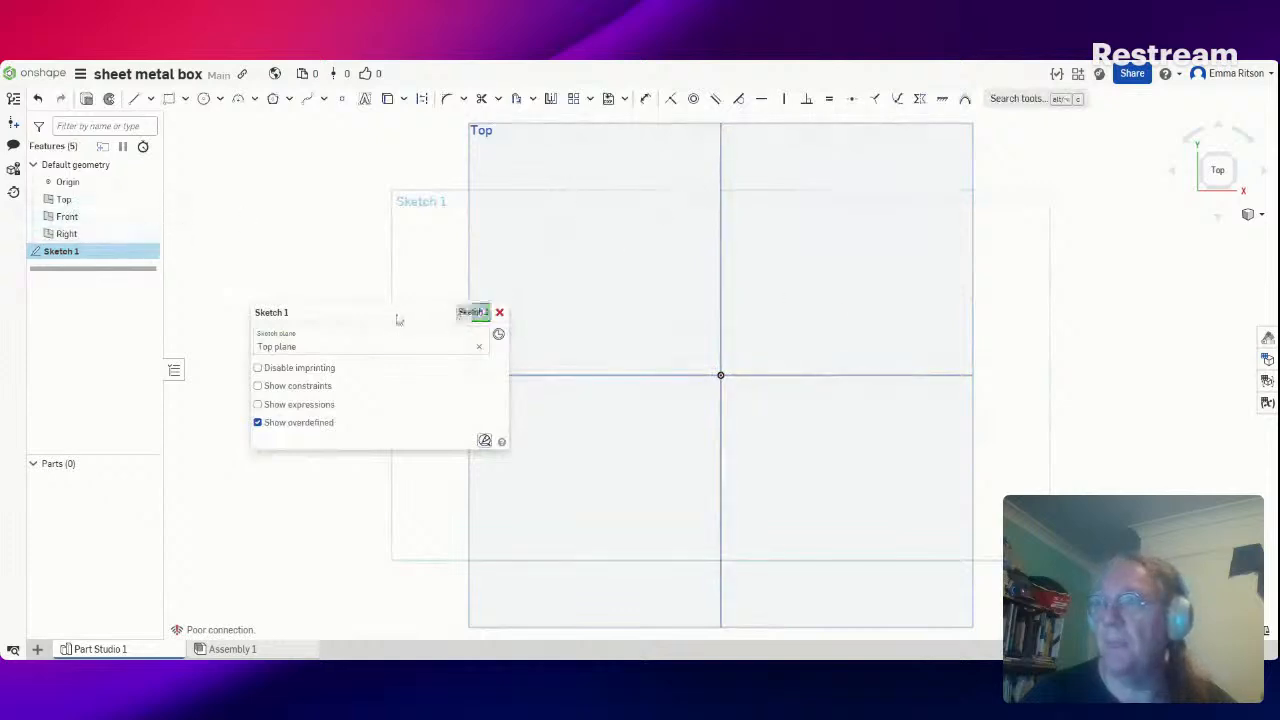
pyautogui.moveTo(229, 301); pyautogui.dragTo(226, 320)
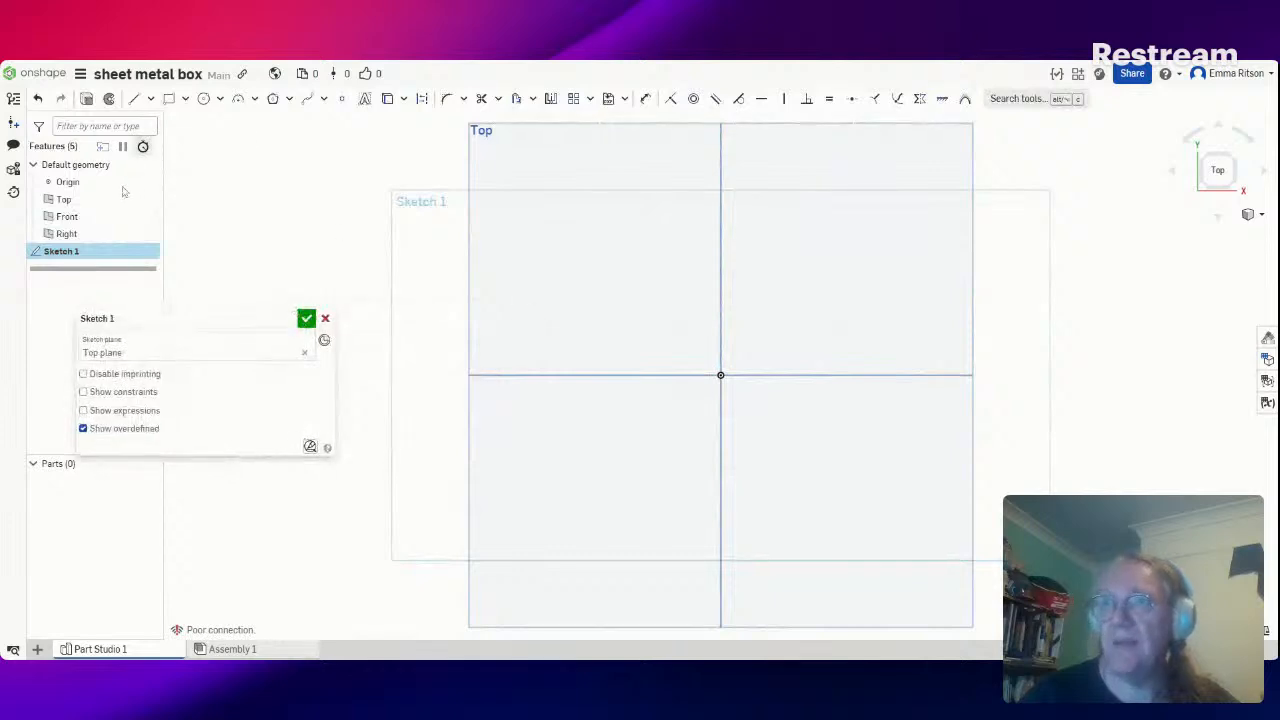
# Sketch a center point rectangle about 59 wide and 57 high, centred on the origin
pyautogui.click(169, 98)
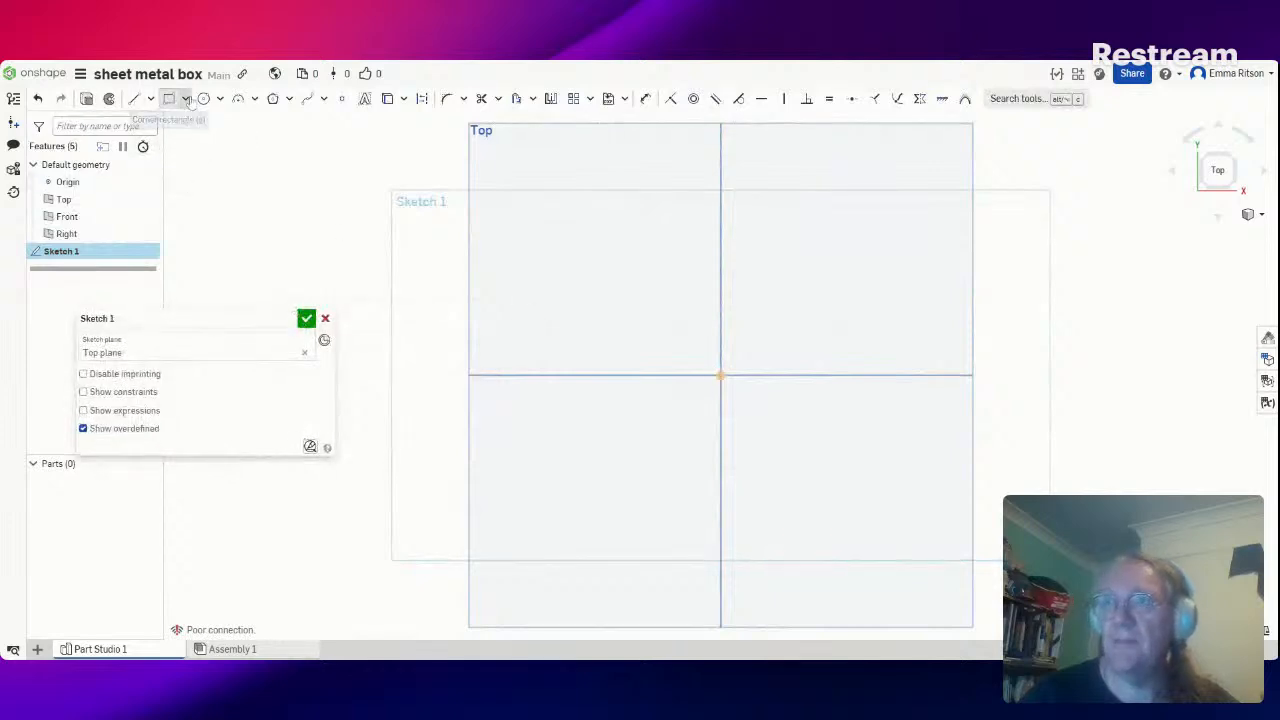
pyautogui.click(185, 98)
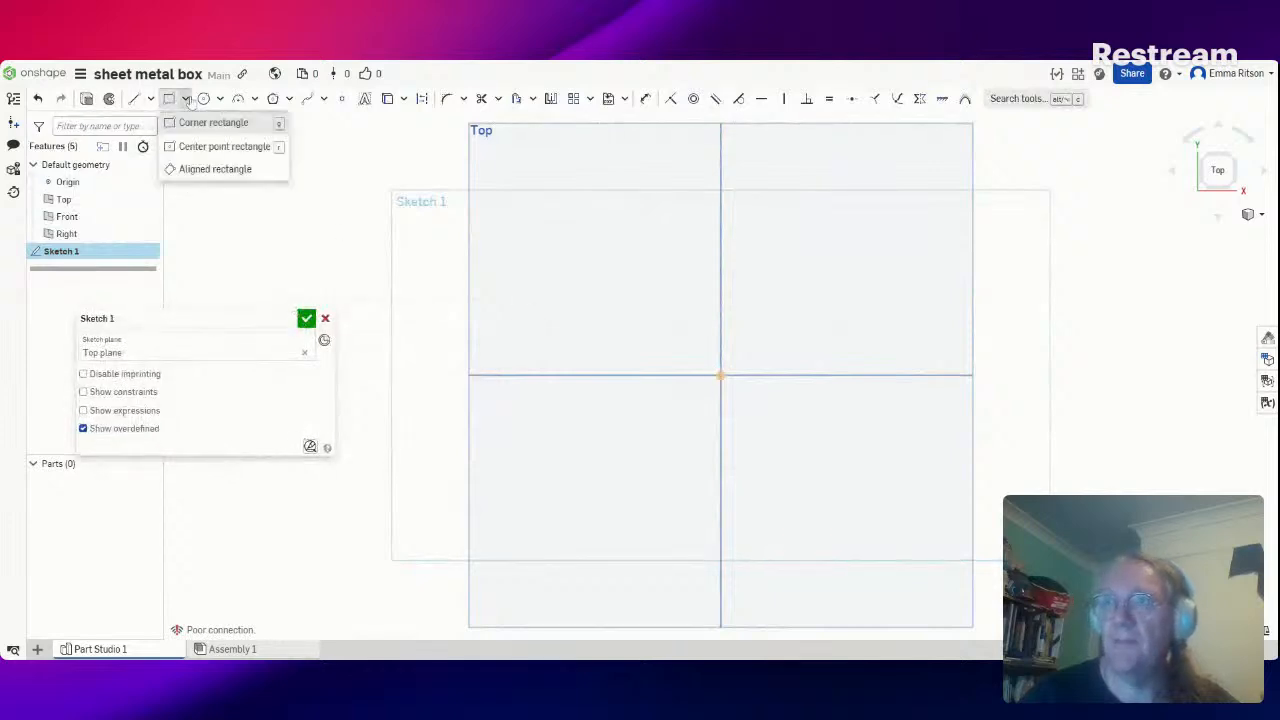
pyautogui.click(217, 147)
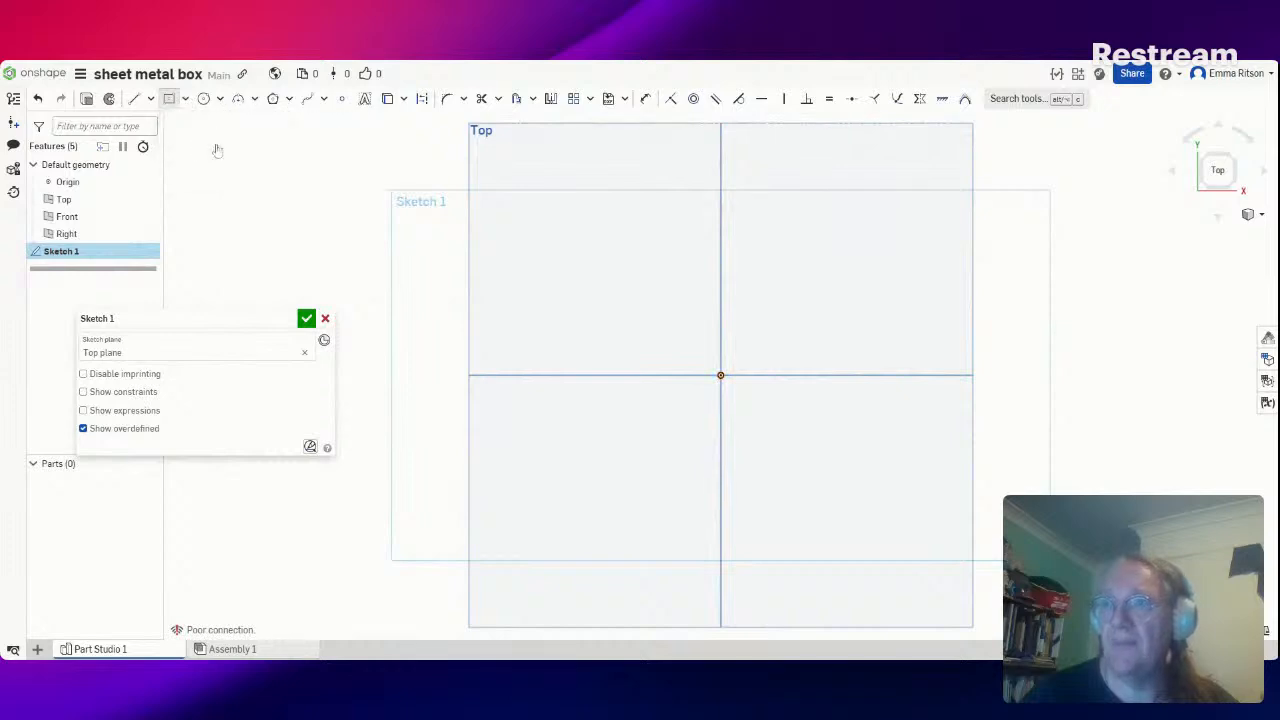
pyautogui.click(720, 375)
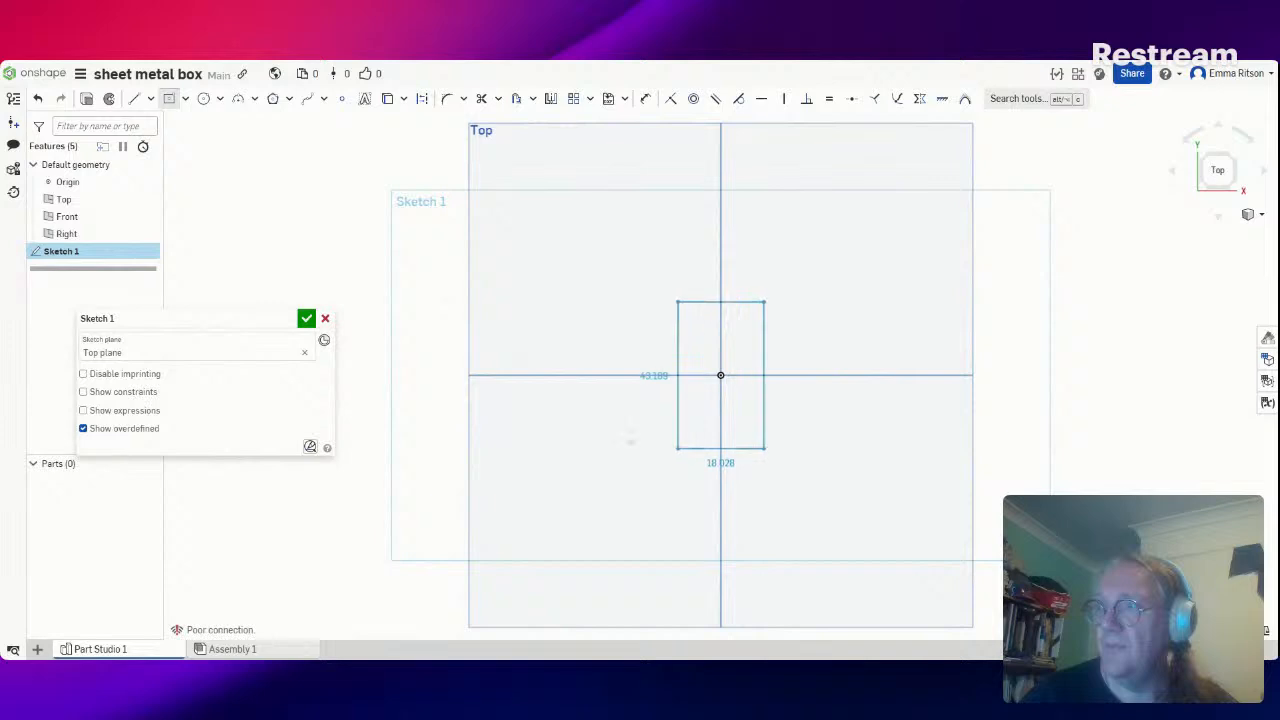
pyautogui.click(621, 470)
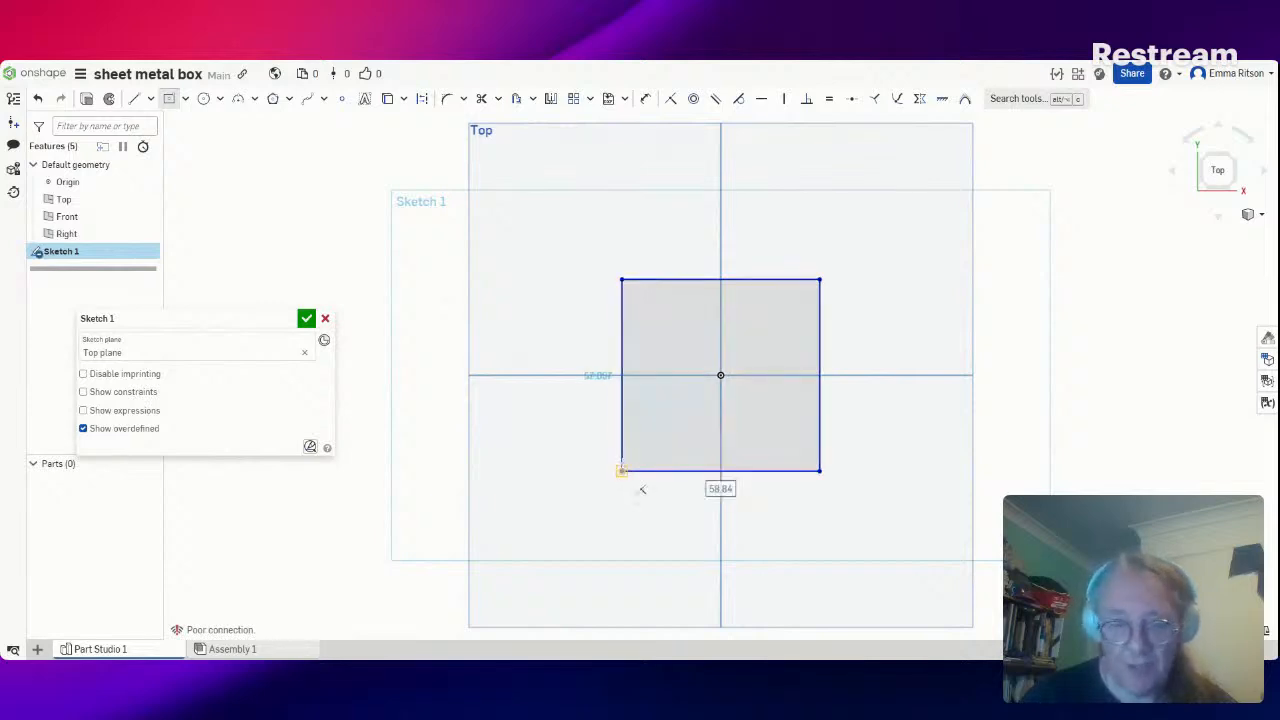
# Set the rectangle's width to 70 and its height to 90
pyautogui.write('7')
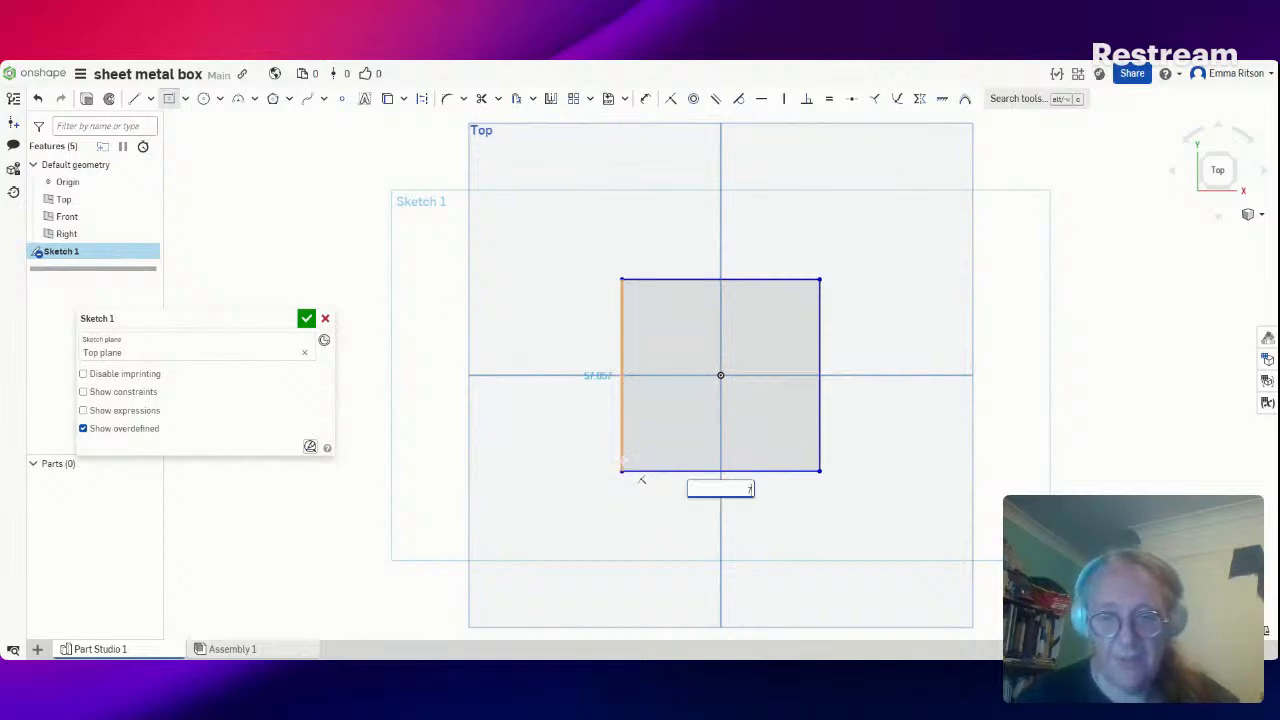
pyautogui.write('0')
pyautogui.press('Return')
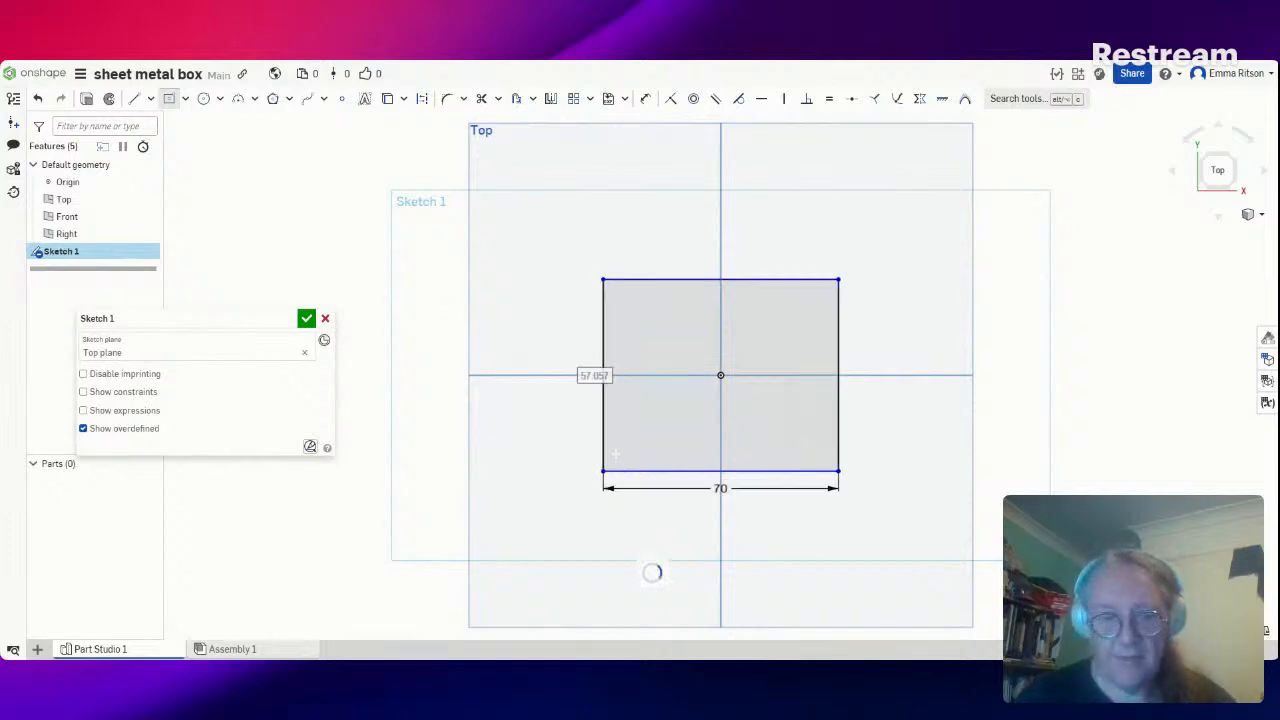
pyautogui.write('6')
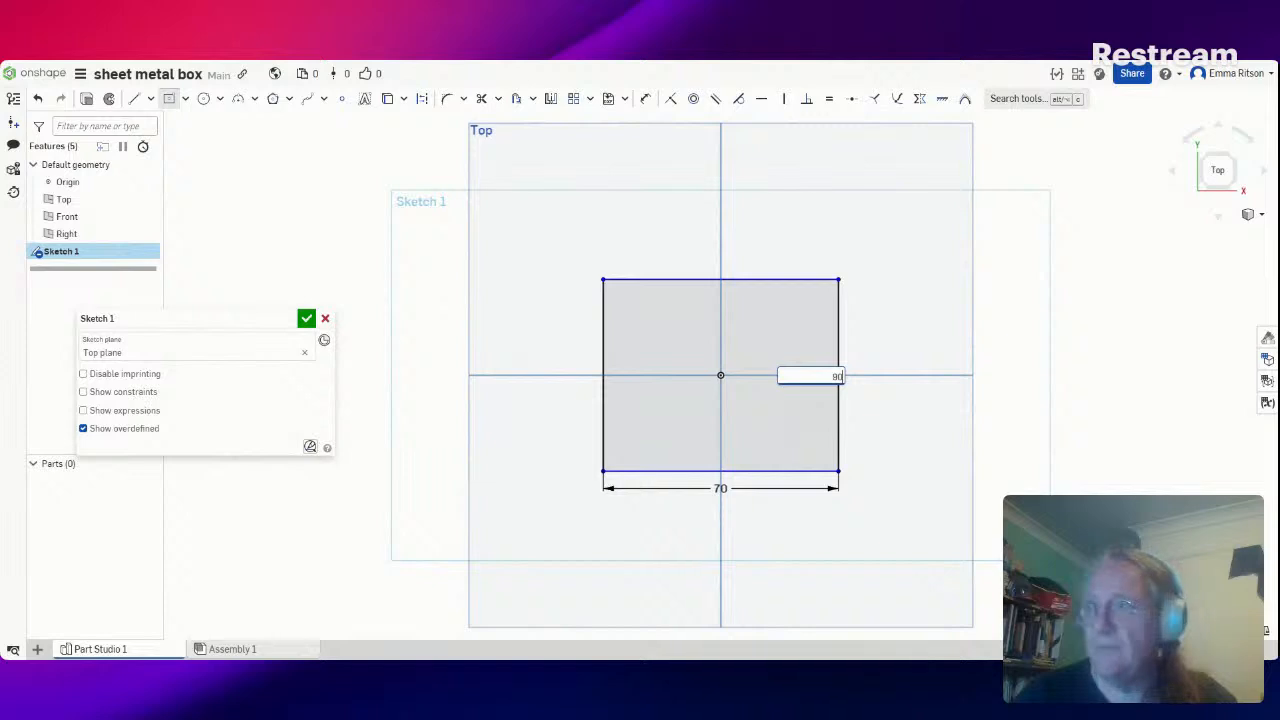
pyautogui.write('0')
pyautogui.press('Return')
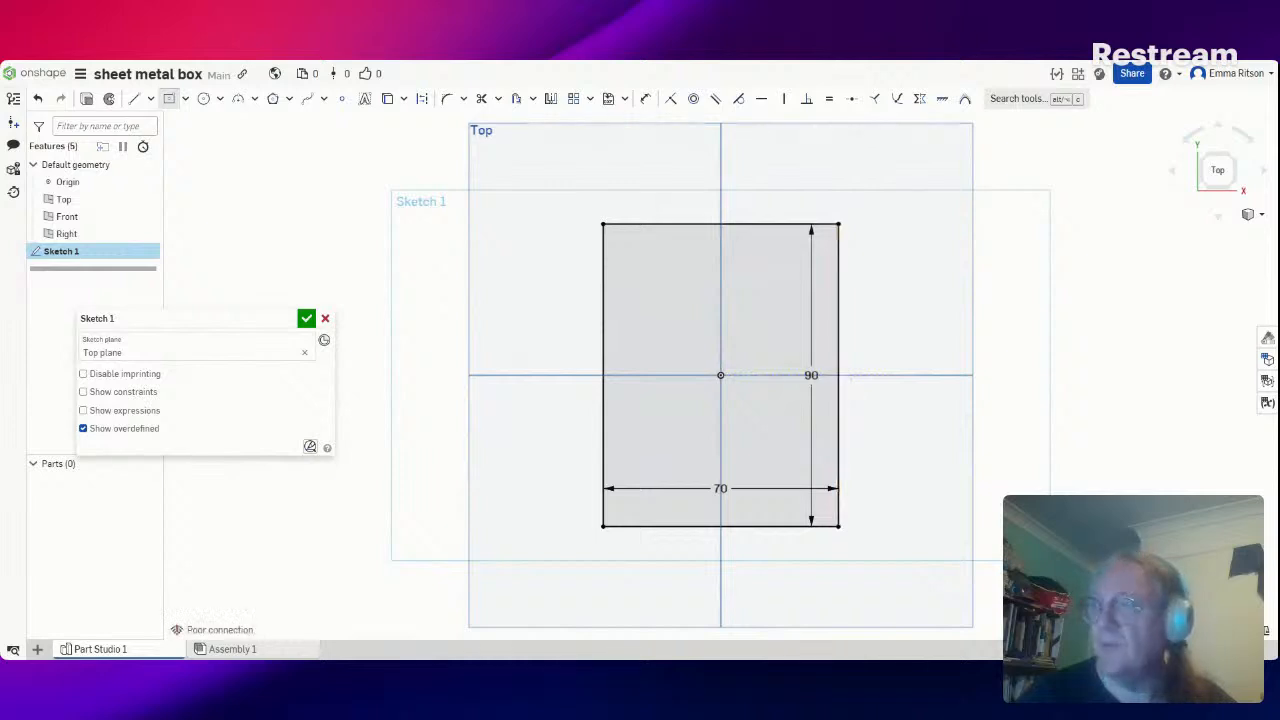
# Hide the default Top, Front and Right planes, keeping the origin shown
pyautogui.moveTo(860, 394)
pyautogui.mouseDown(button='right')
pyautogui.moveTo(867, 240)
pyautogui.moveTo(955, 240)
pyautogui.mouseUp(button='right')
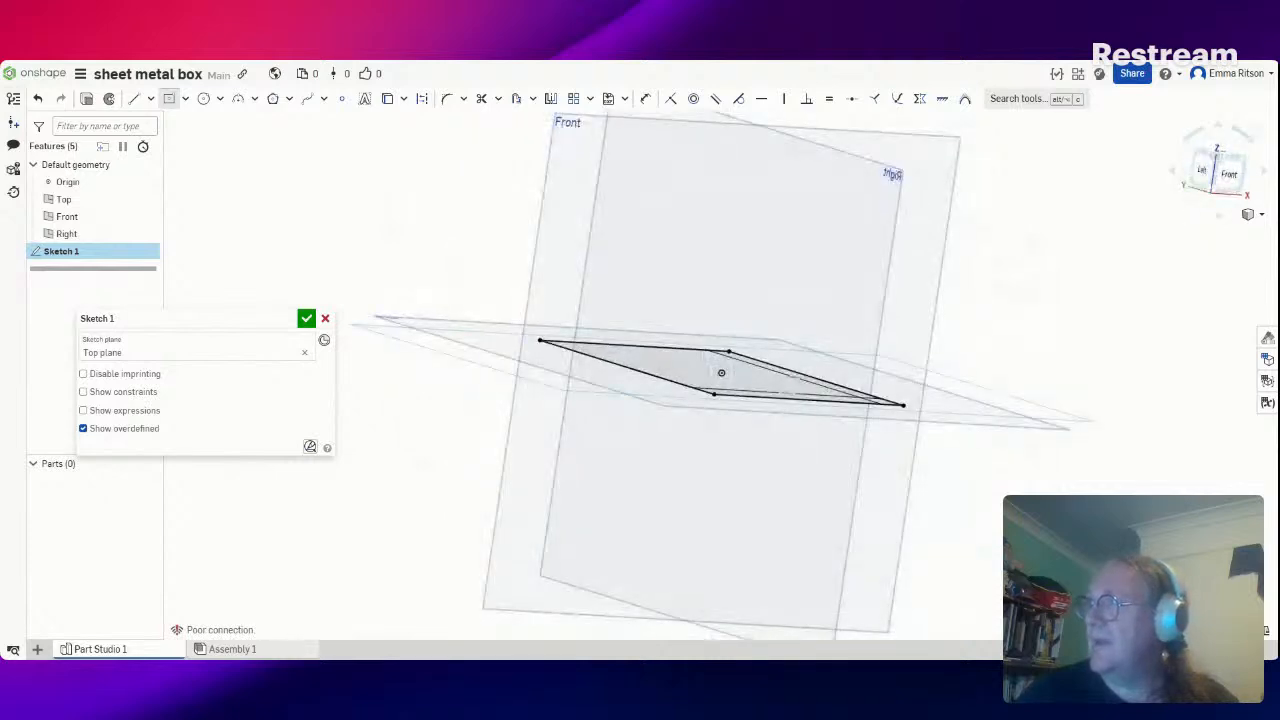
pyautogui.click(1217, 156)
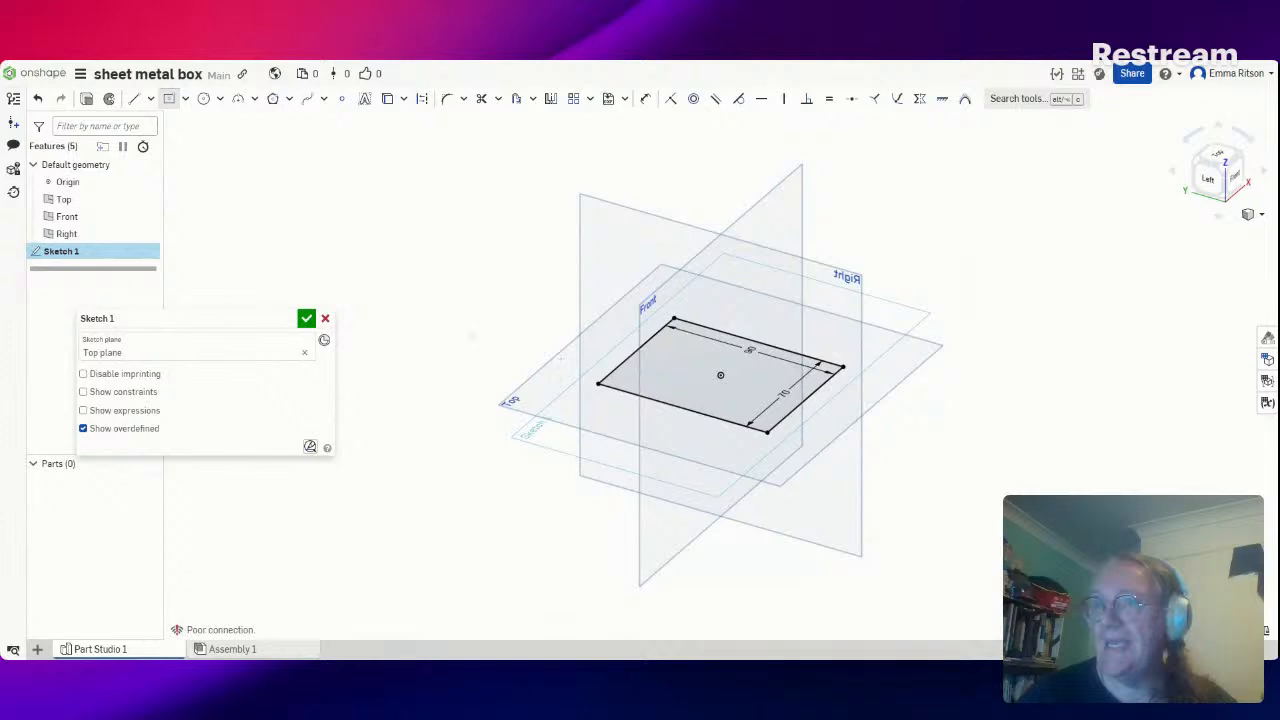
pyautogui.click(203, 98)
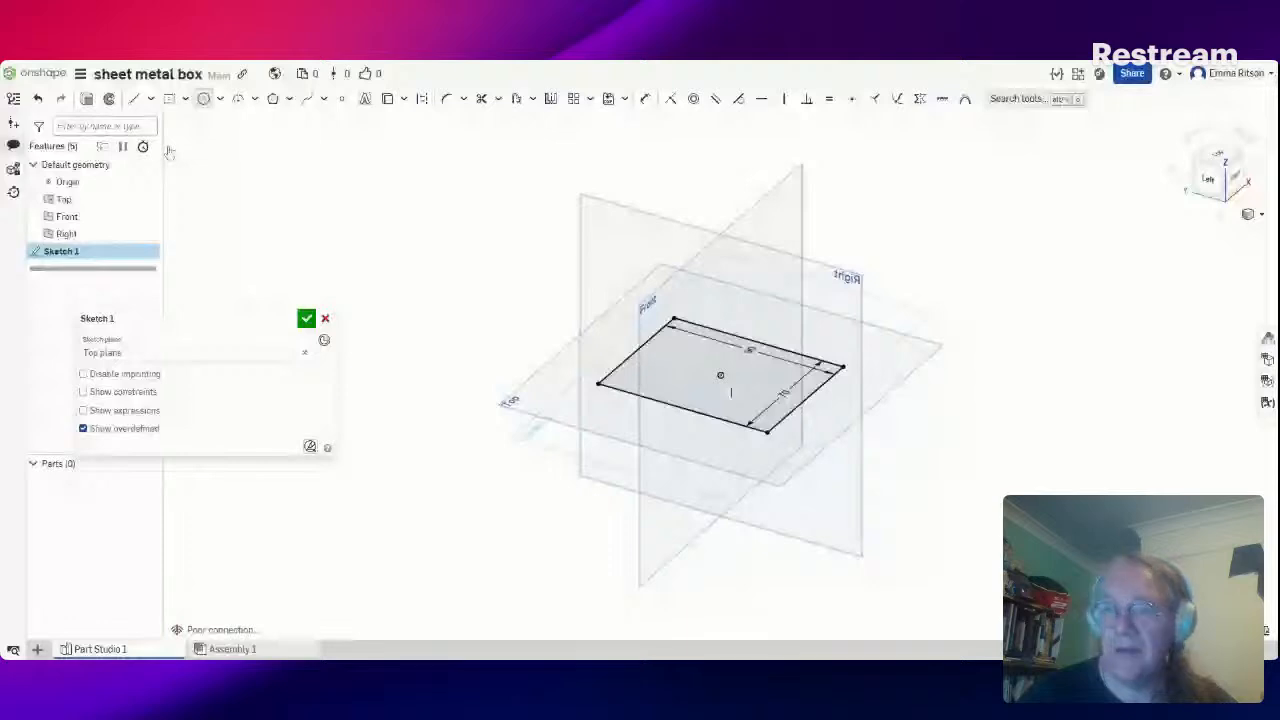
pyautogui.click(146, 181)
pyautogui.click(146, 181)
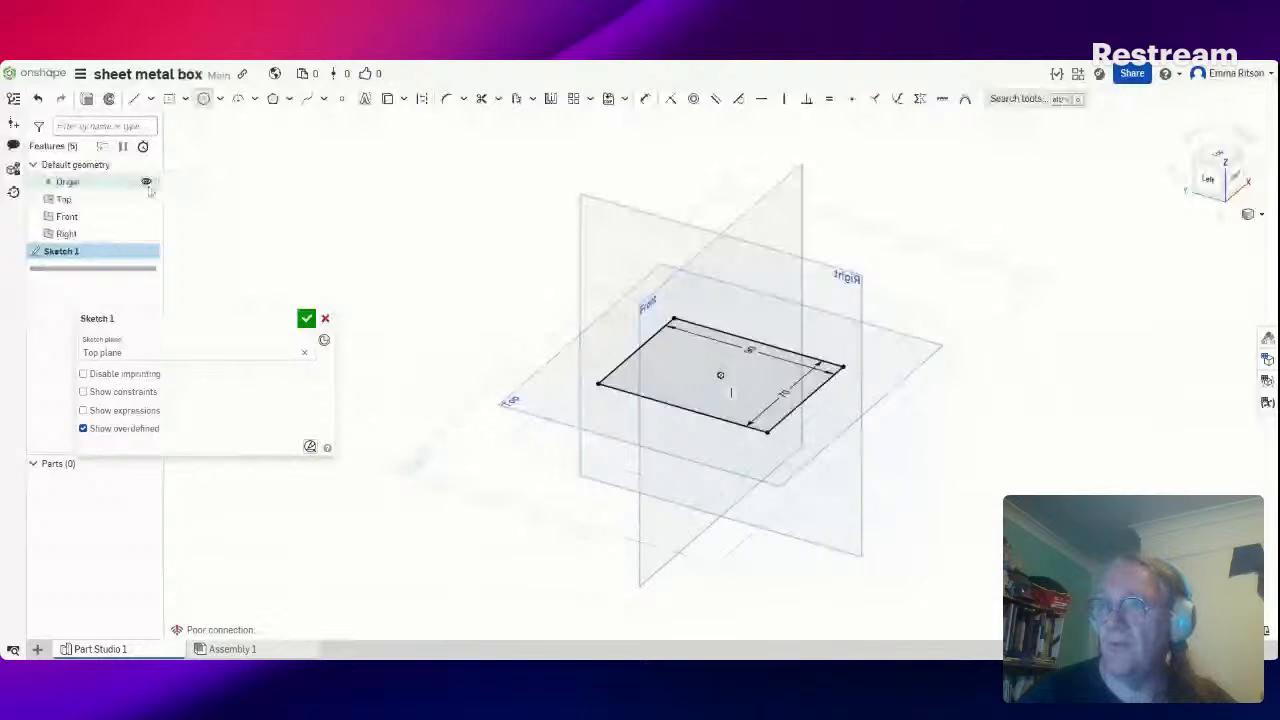
pyautogui.click(146, 198)
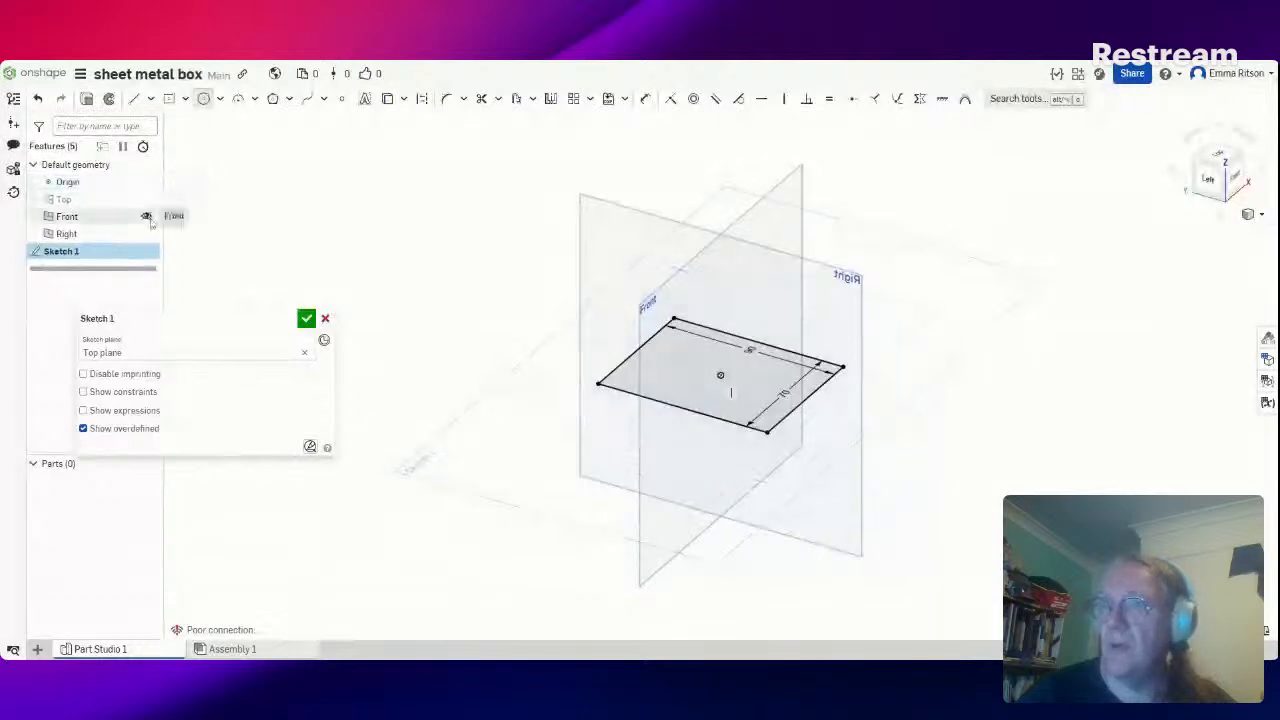
pyautogui.click(146, 215)
pyautogui.click(146, 233)
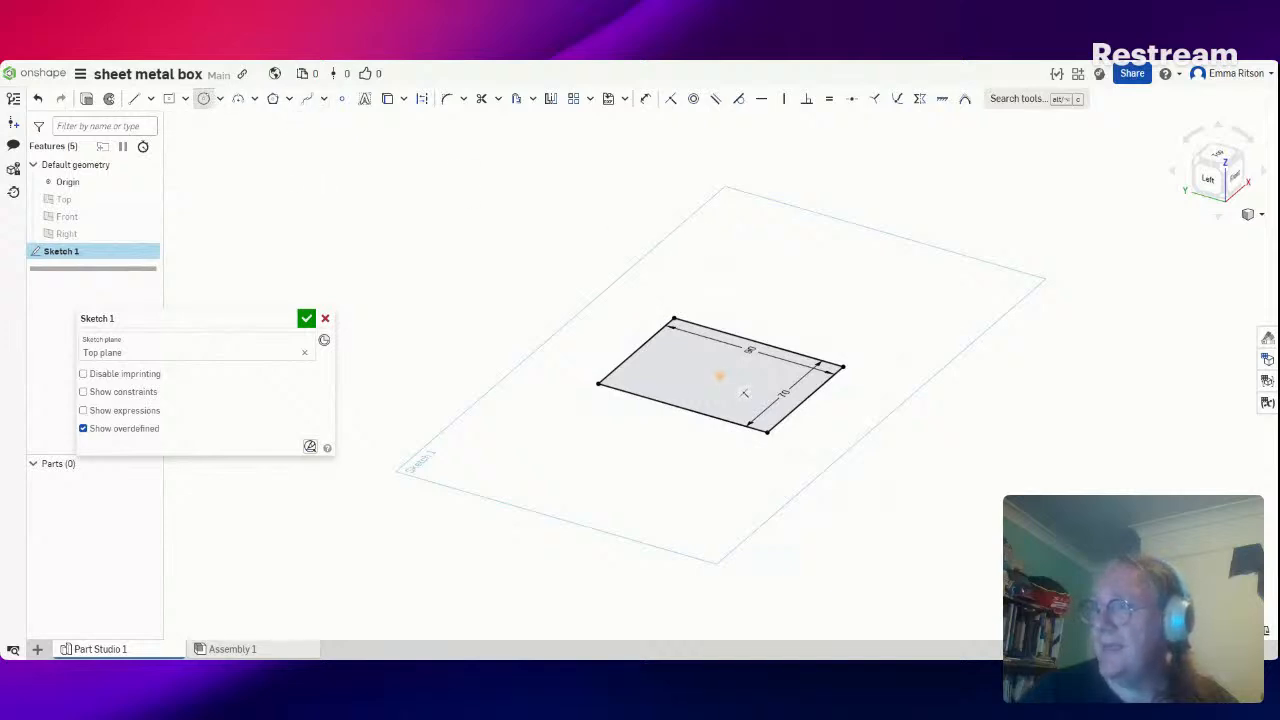
# Sketch a circle centred on the origin inside the rectangle, with a diameter of 3 mm
pyautogui.click(720, 375)
pyautogui.click(720, 386)
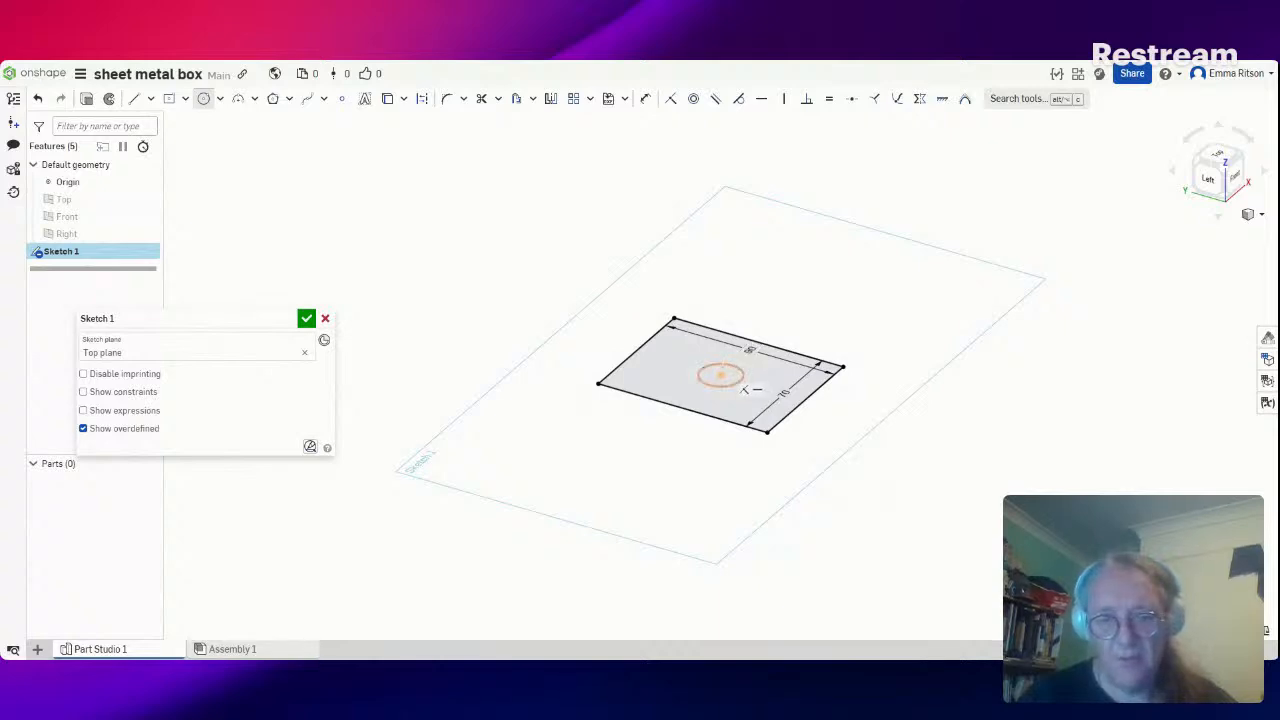
pyautogui.write('3')
pyautogui.press('Return')
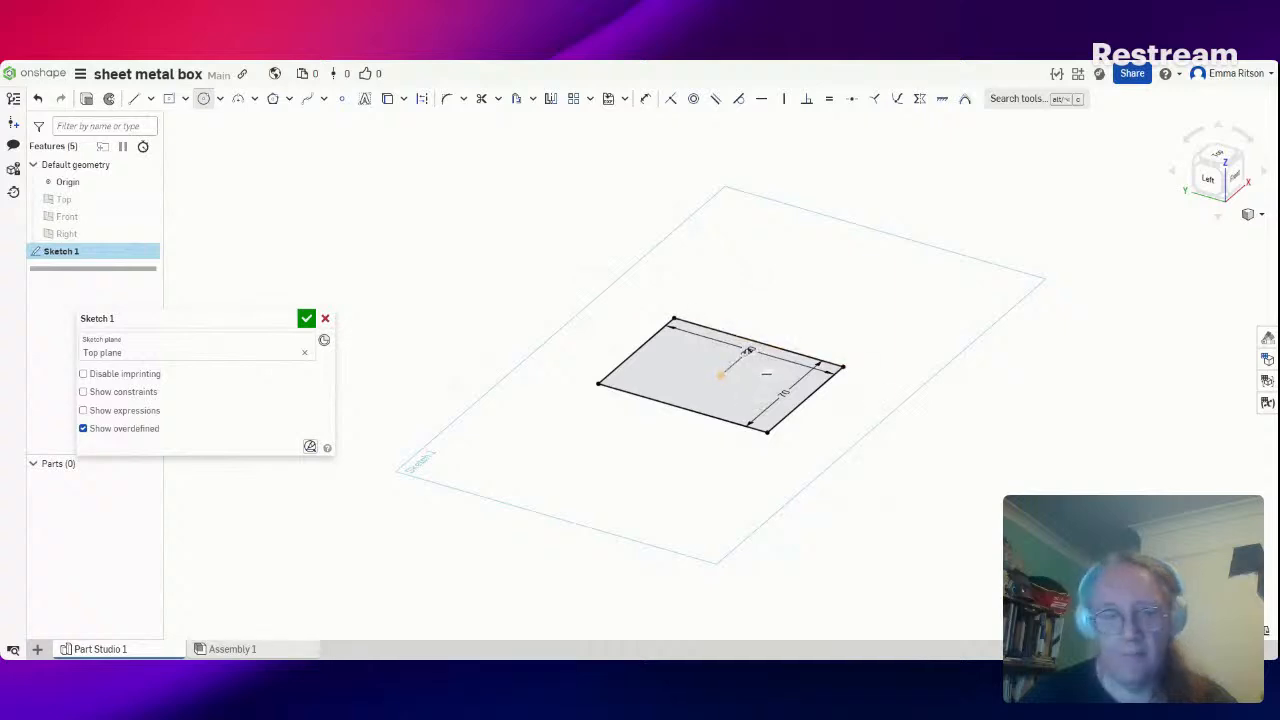
# Place the circle's diameter dimension outside the rectangle and set the diameter to 20 mm
pyautogui.click(307, 98)
pyautogui.click(307, 98)
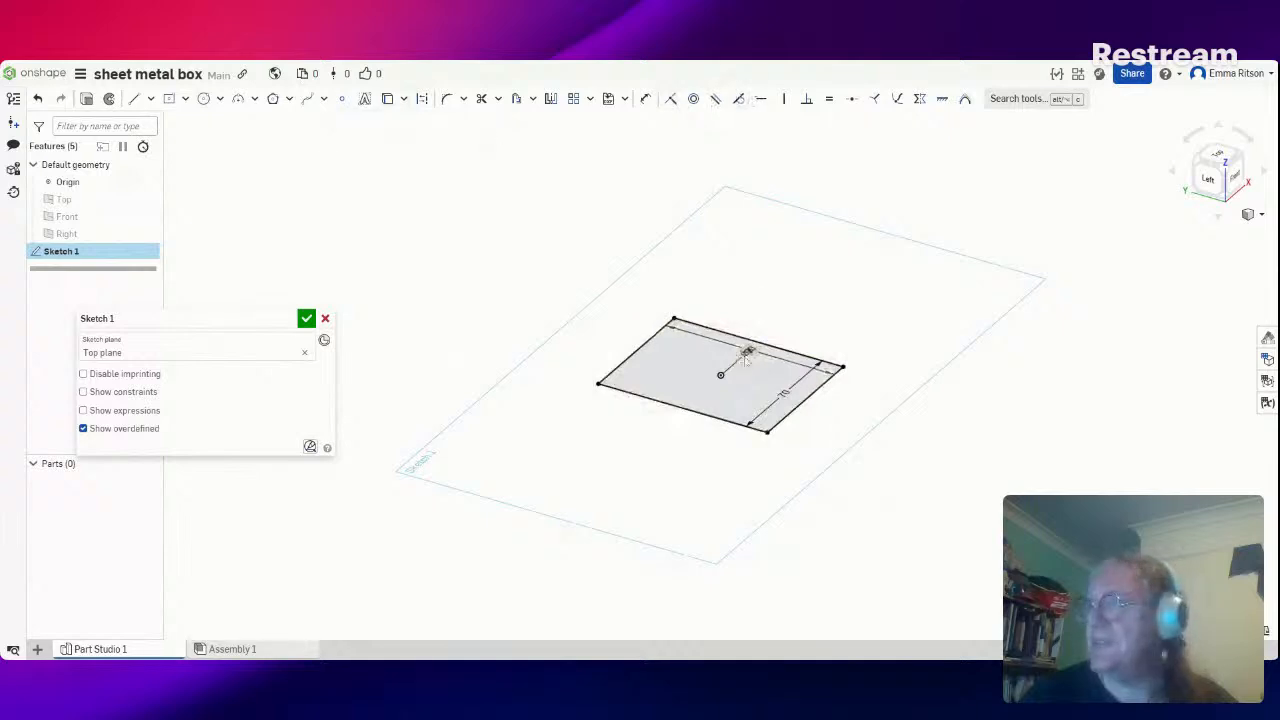
pyautogui.moveTo(748, 352); pyautogui.dragTo(776, 298)
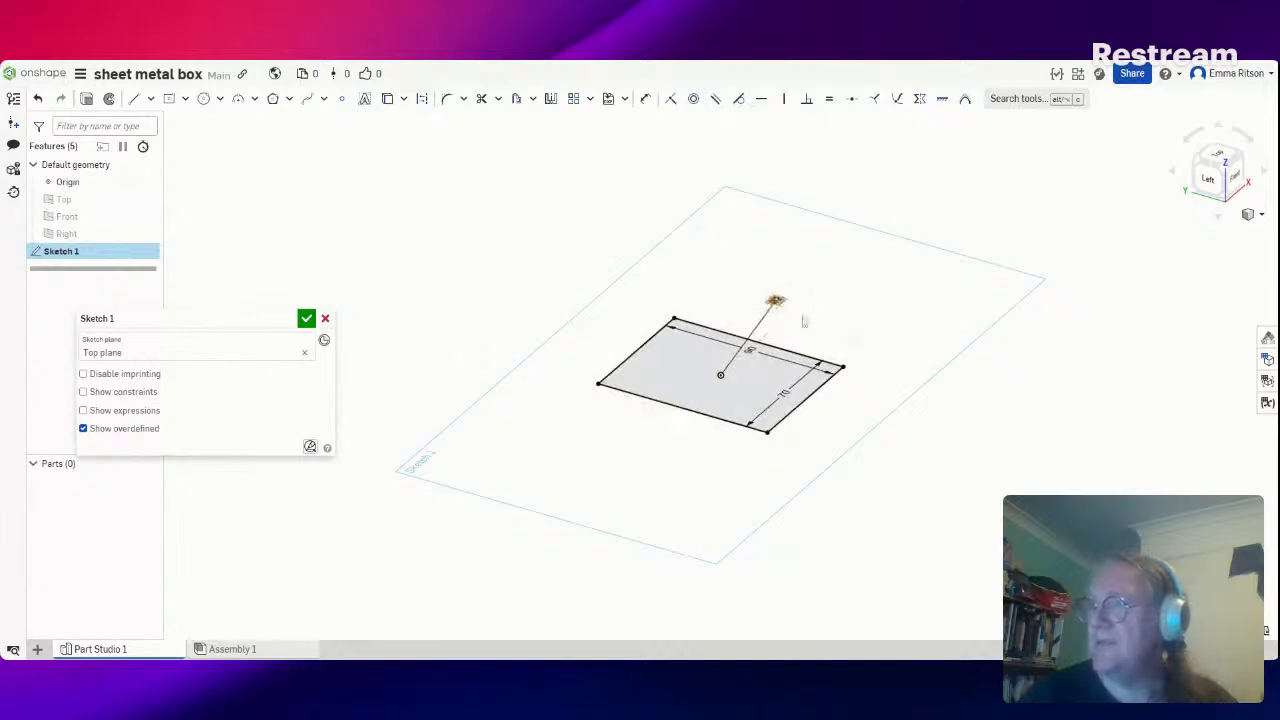
pyautogui.click(775, 300)
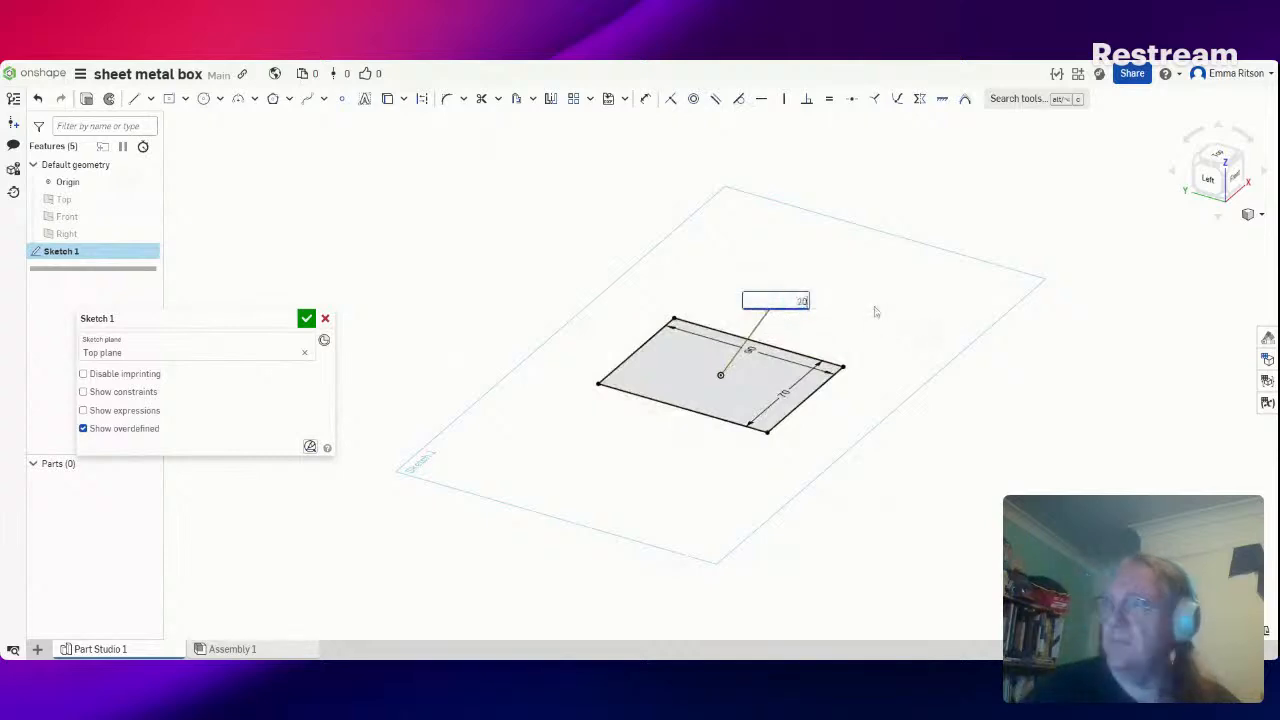
pyautogui.press('Return')
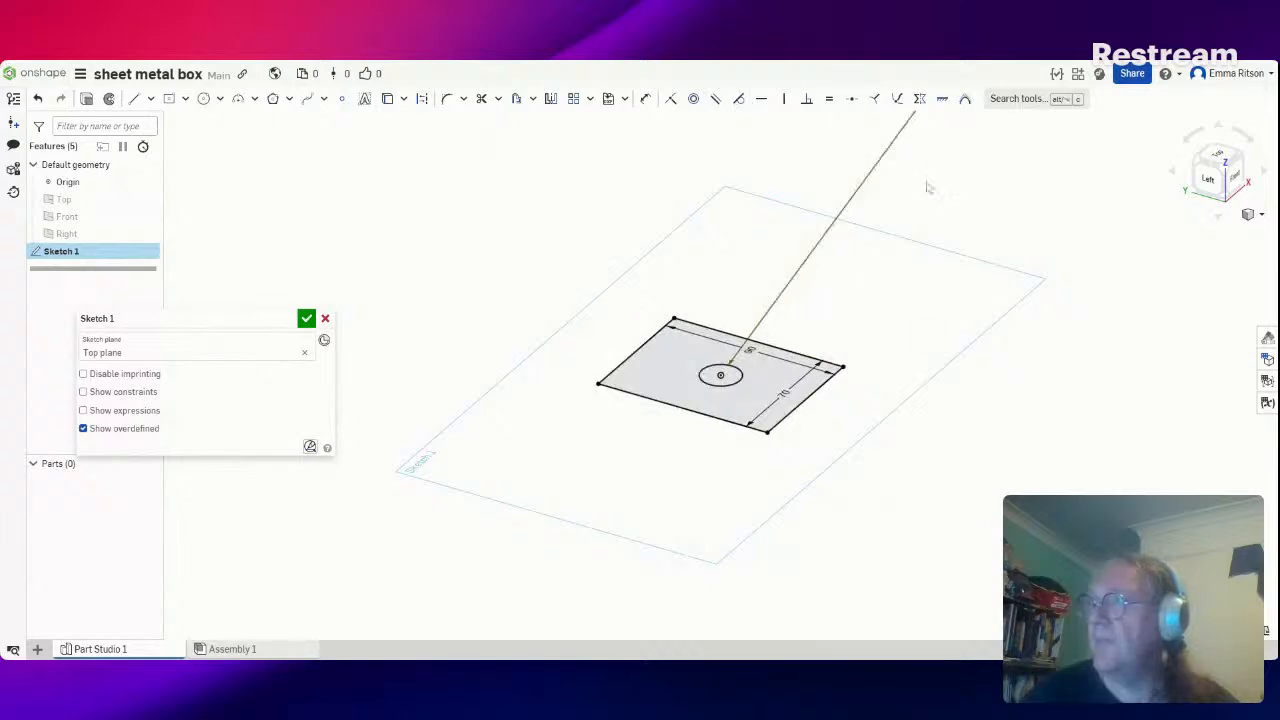
# Reposition the circle's diameter dimension so that it sits just beyond the rectangle's edge
pyautogui.scroll(-3, 922, 202)
pyautogui.scroll(-5, 922, 202)
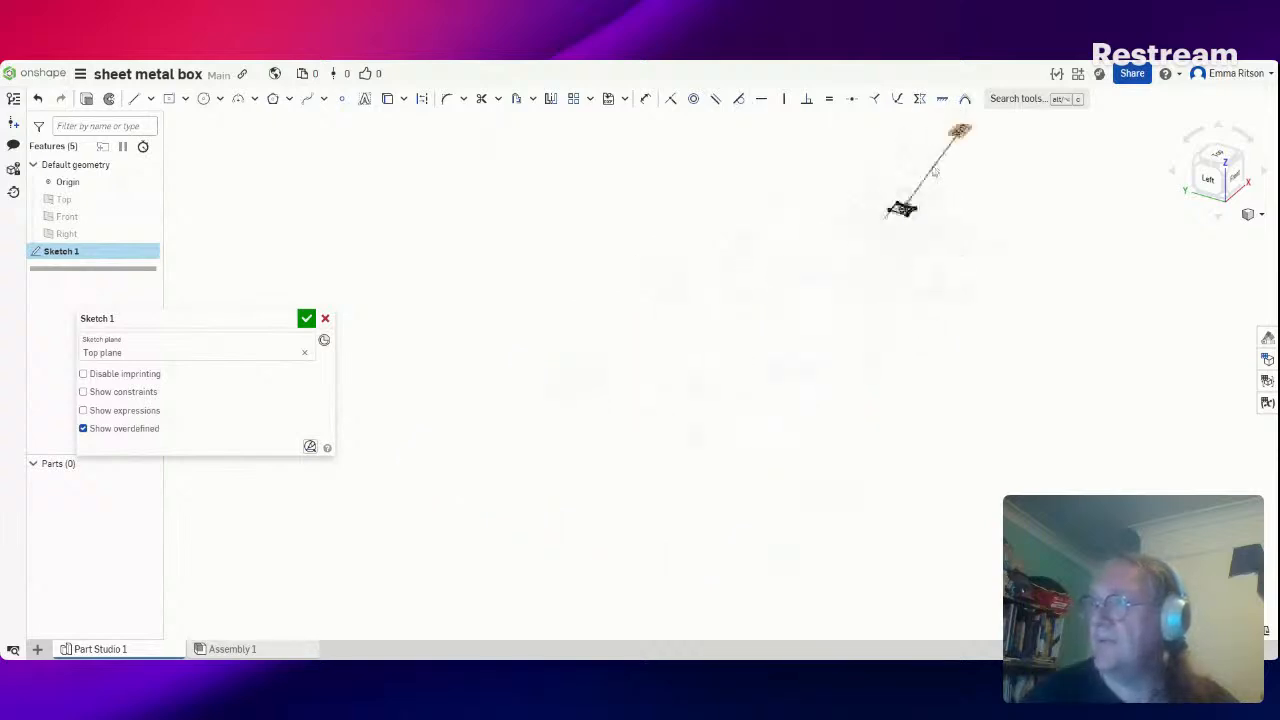
pyautogui.scroll(2, 936, 132)
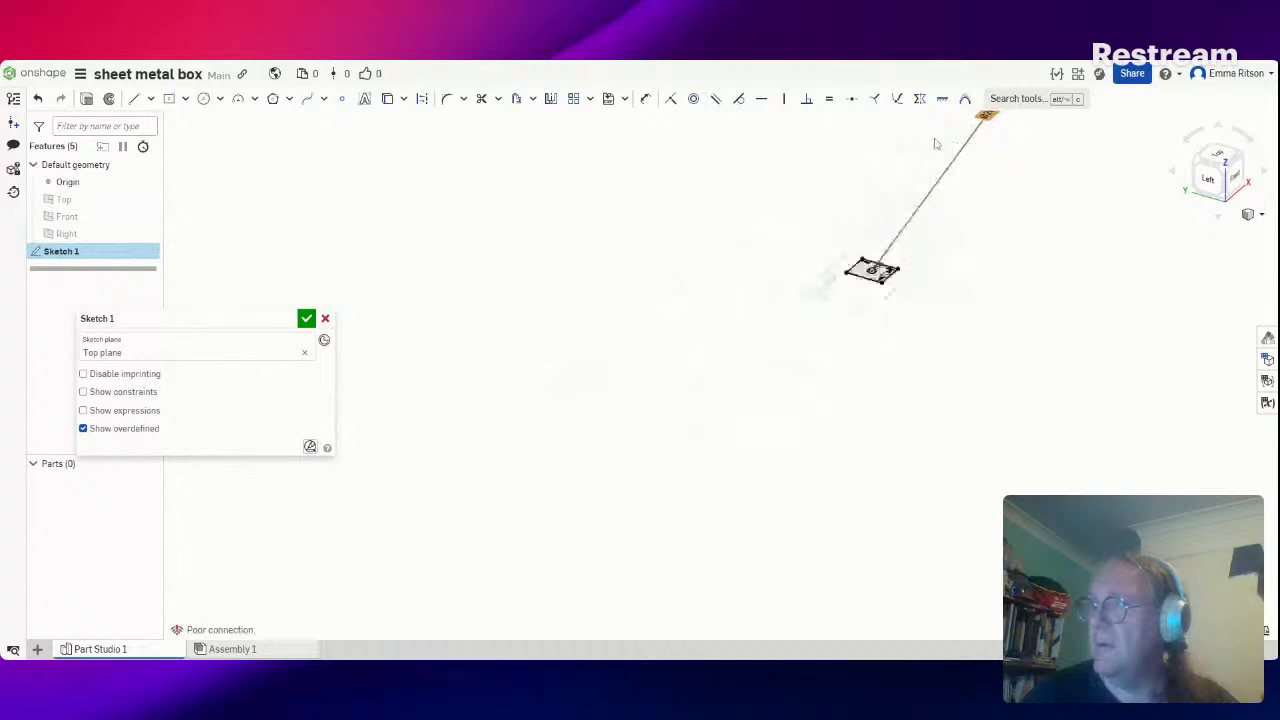
pyautogui.scroll(-3, 940, 130)
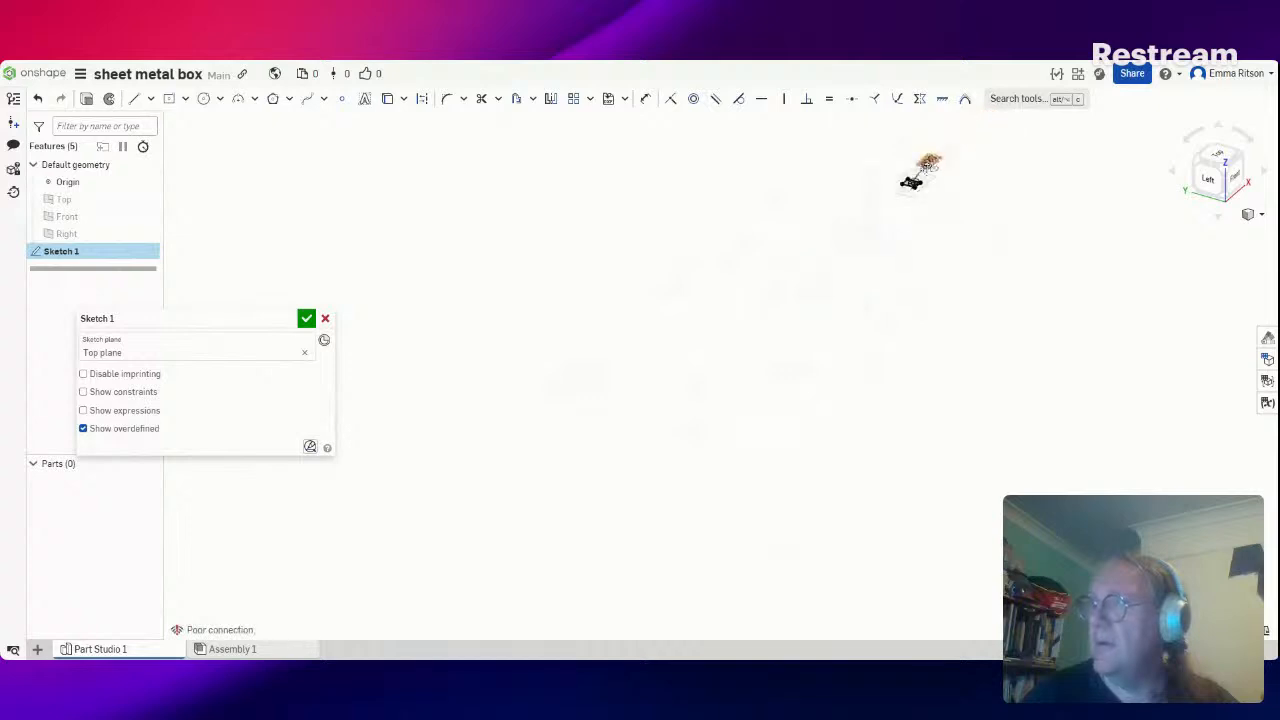
pyautogui.press('f')
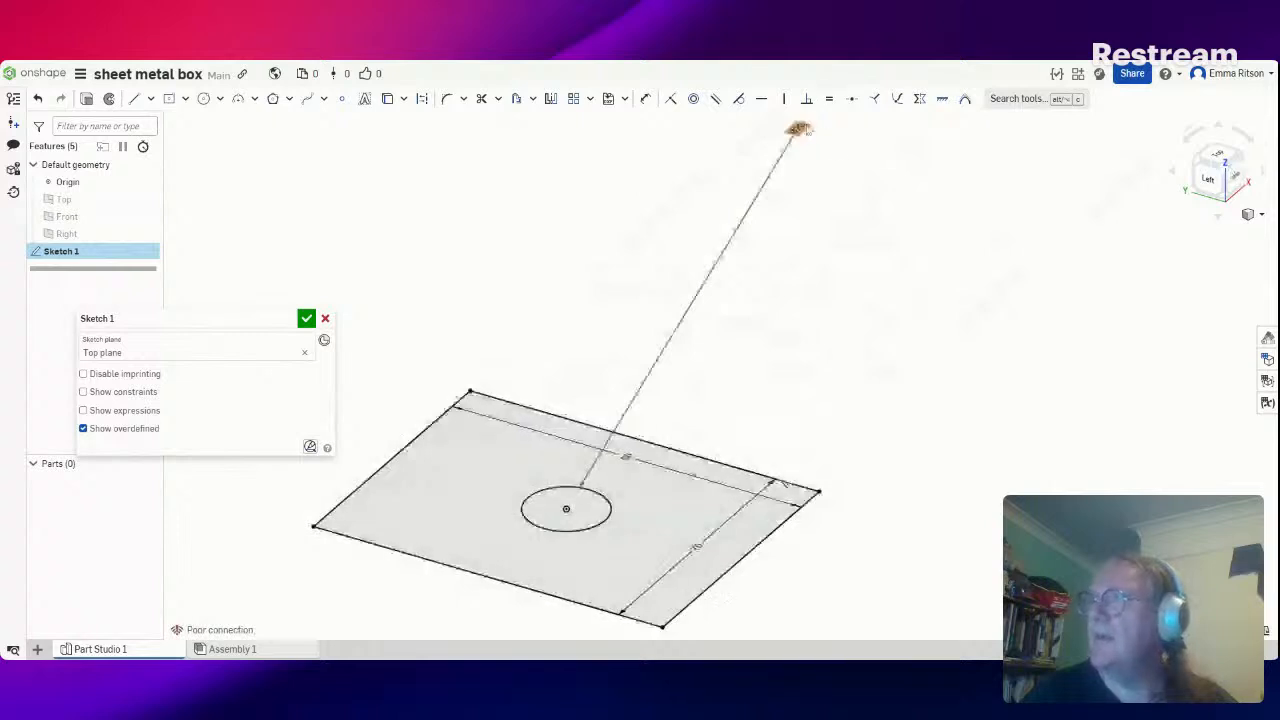
pyautogui.click(652, 385)
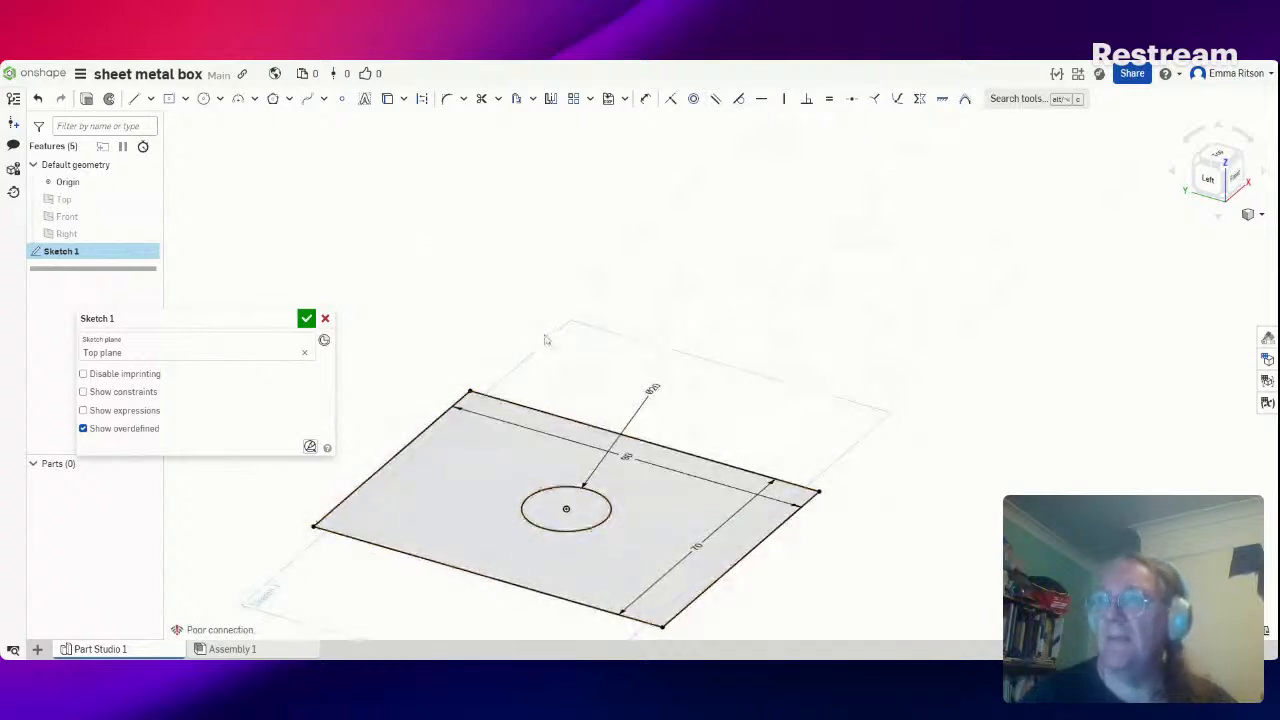
# Extrude the rectangular region around the circle as a new solid with a blind depth of 40 mm
pyautogui.click(88, 100)
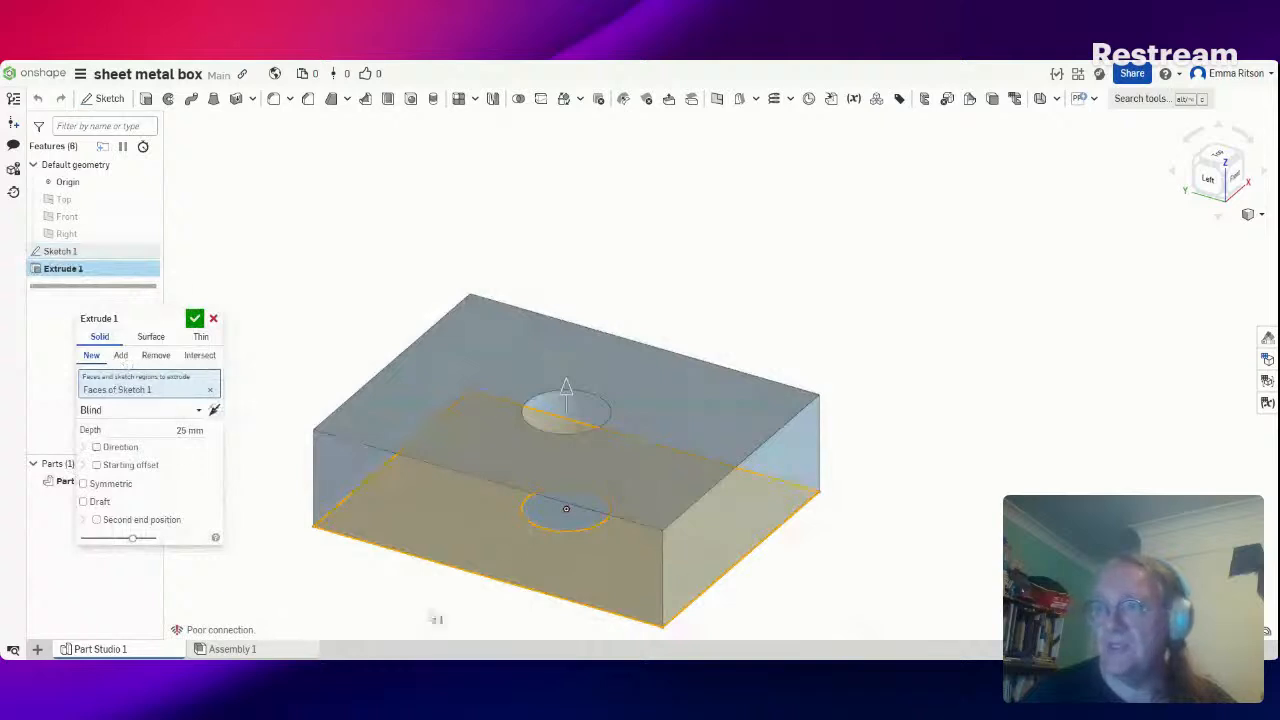
pyautogui.moveTo(448, 557); pyautogui.dragTo(424, 595, button='right')
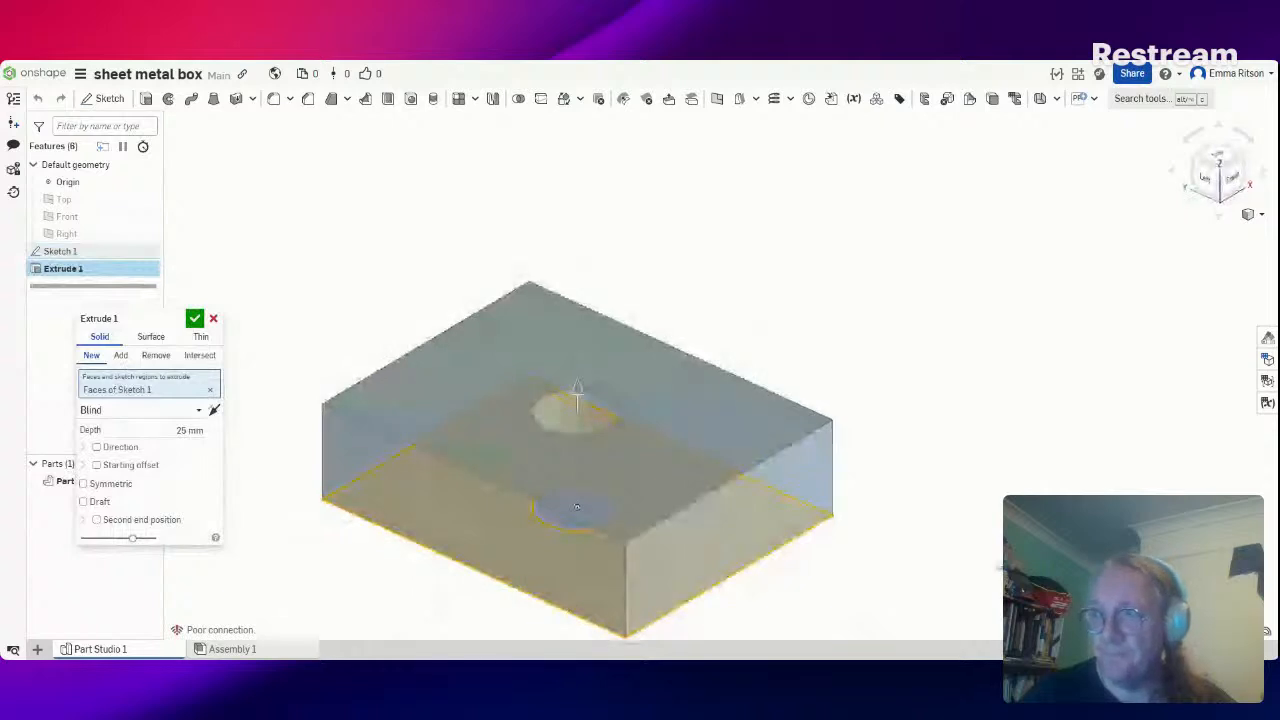
pyautogui.click(204, 431)
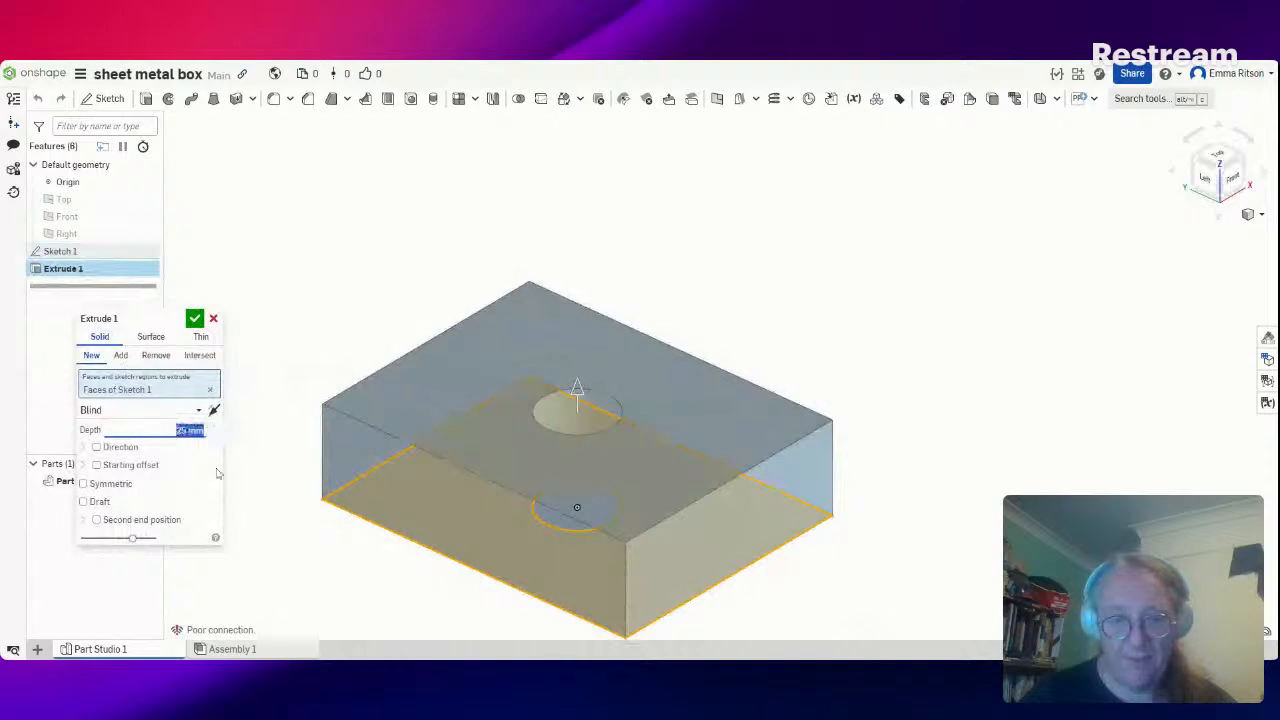
pyautogui.write('40')
pyautogui.press('Return')
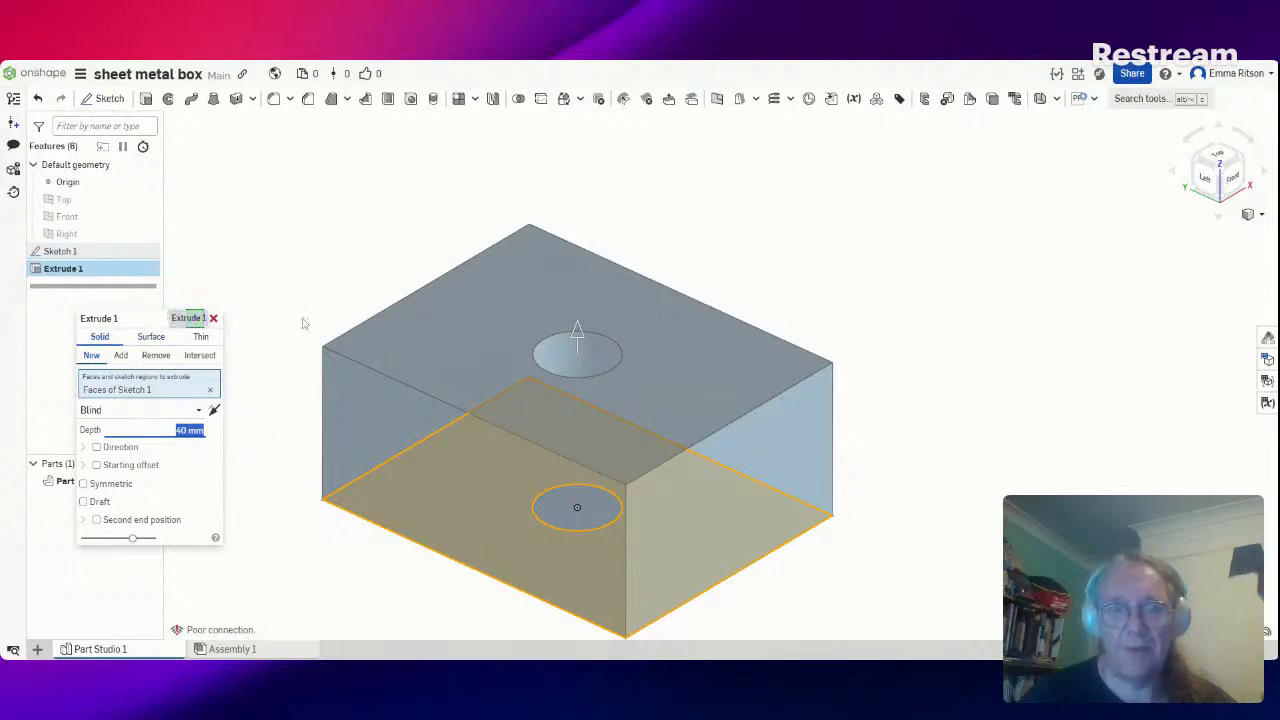
pyautogui.moveTo(117, 320); pyautogui.dragTo(232, 176)
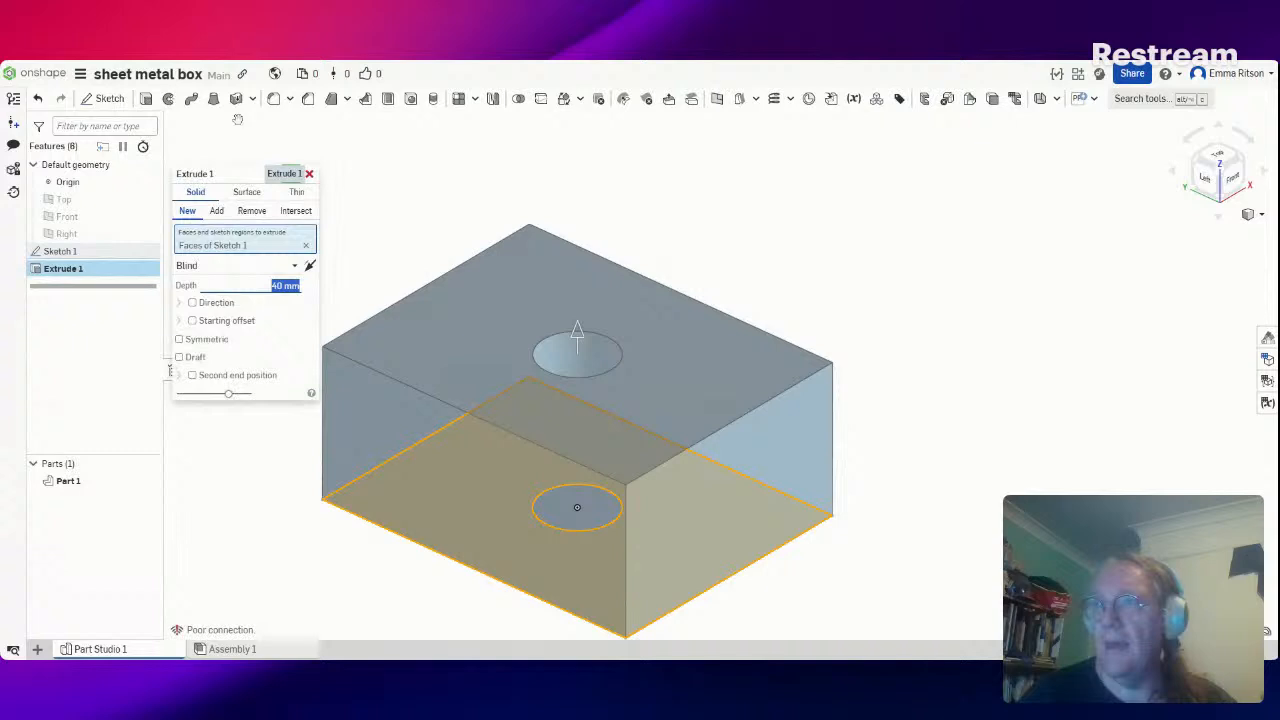
pyautogui.moveTo(237, 119); pyautogui.dragTo(233, 137)
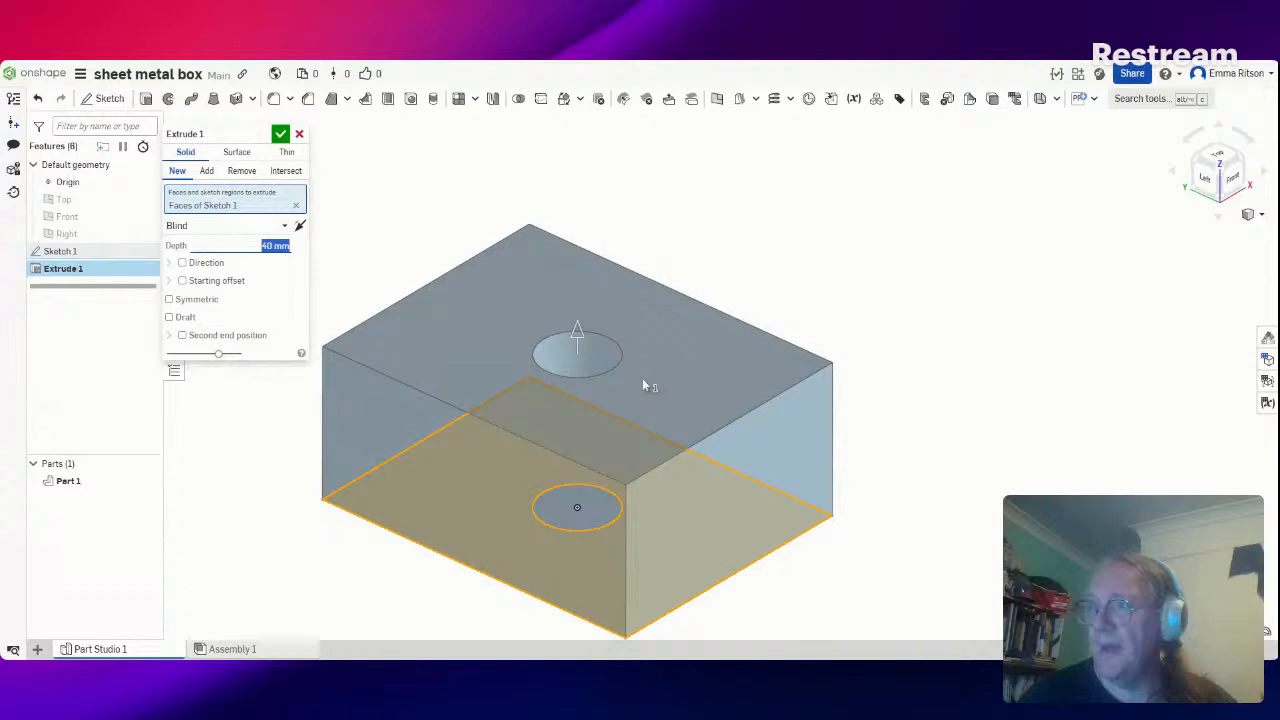
pyautogui.moveTo(557, 423); pyautogui.dragTo(669, 393, button='right')
pyautogui.moveTo(627, 346); pyautogui.dragTo(654, 330, button='right')
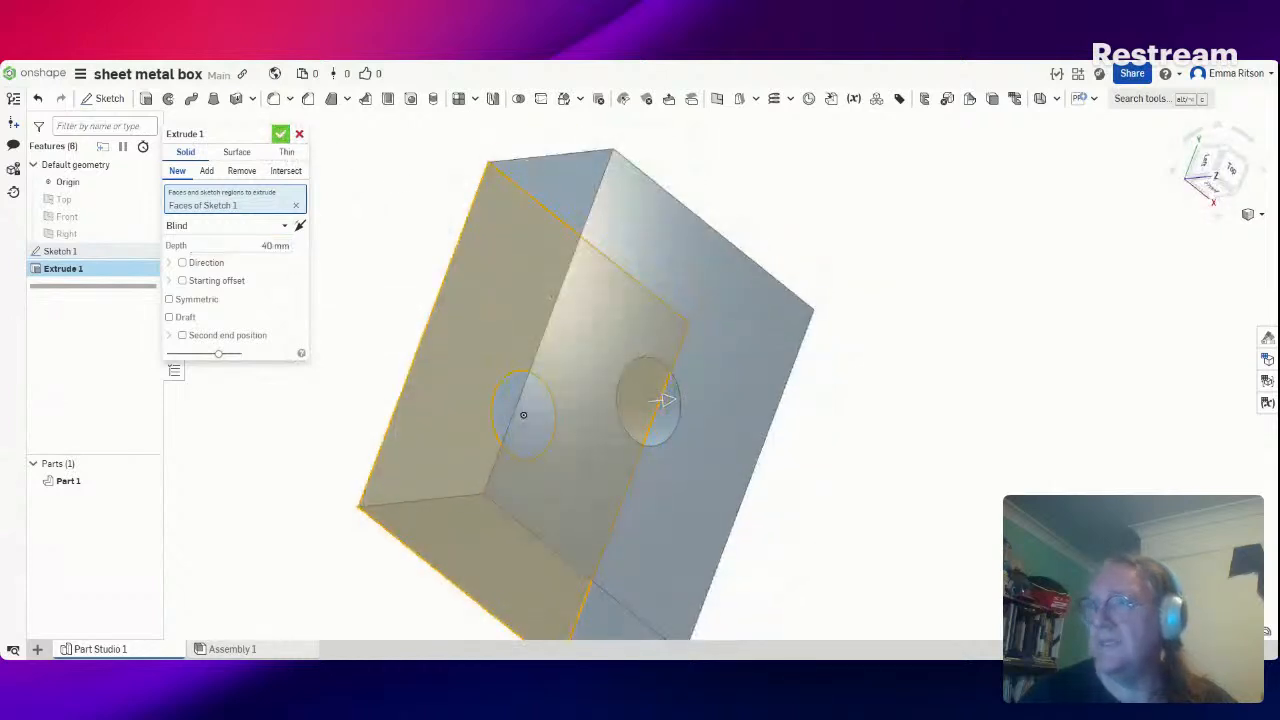
pyautogui.click(281, 133)
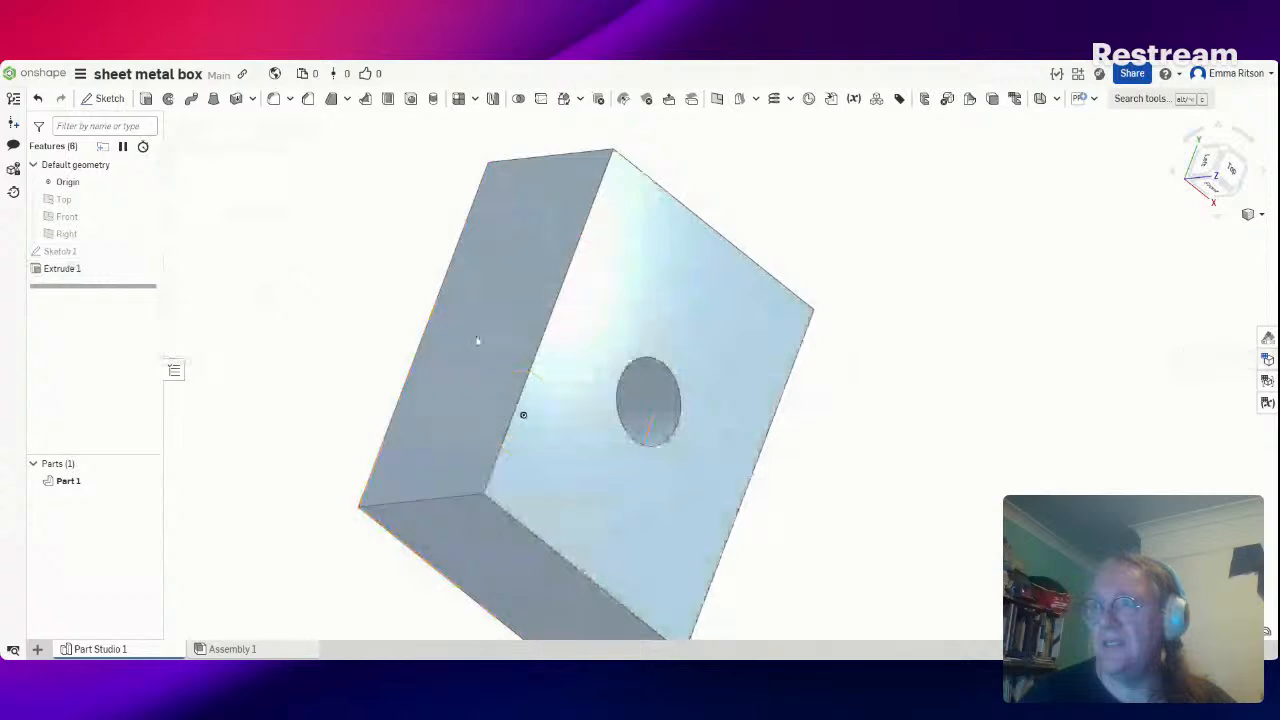
# Create a sheet metal model by converting the extruded block, Part 1
pyautogui.click(1212, 175)
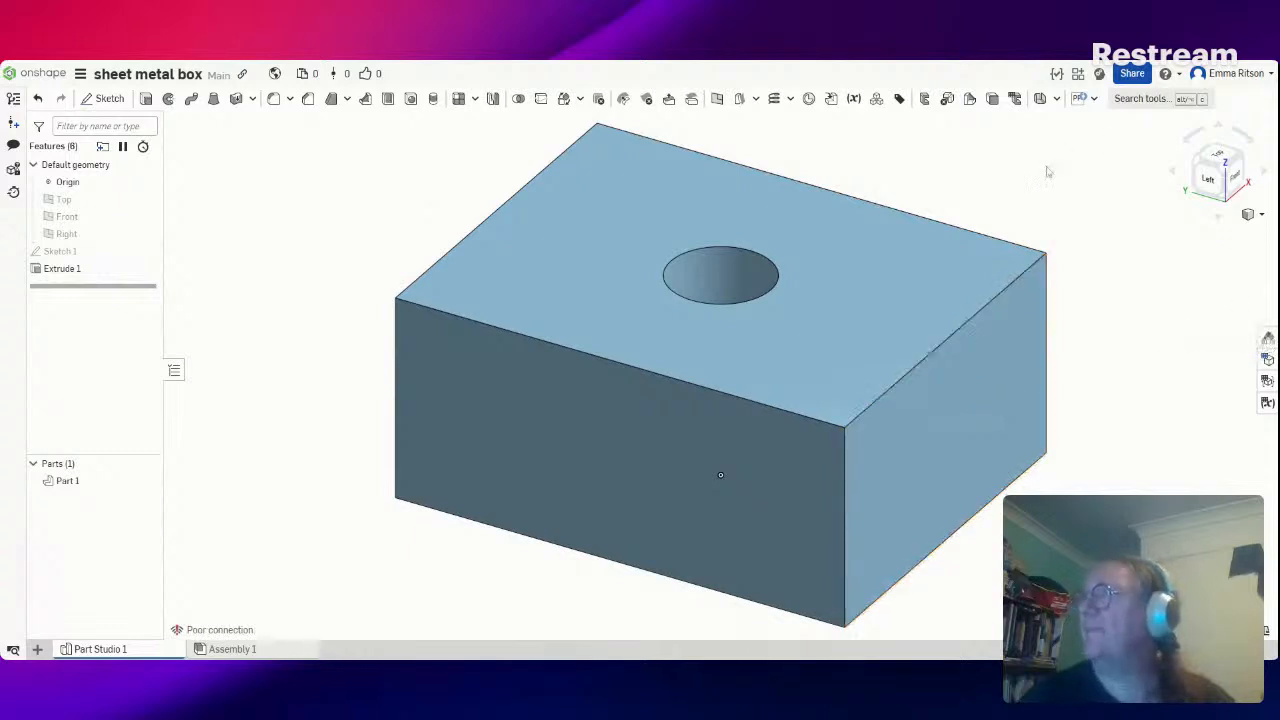
pyautogui.click(1055, 104)
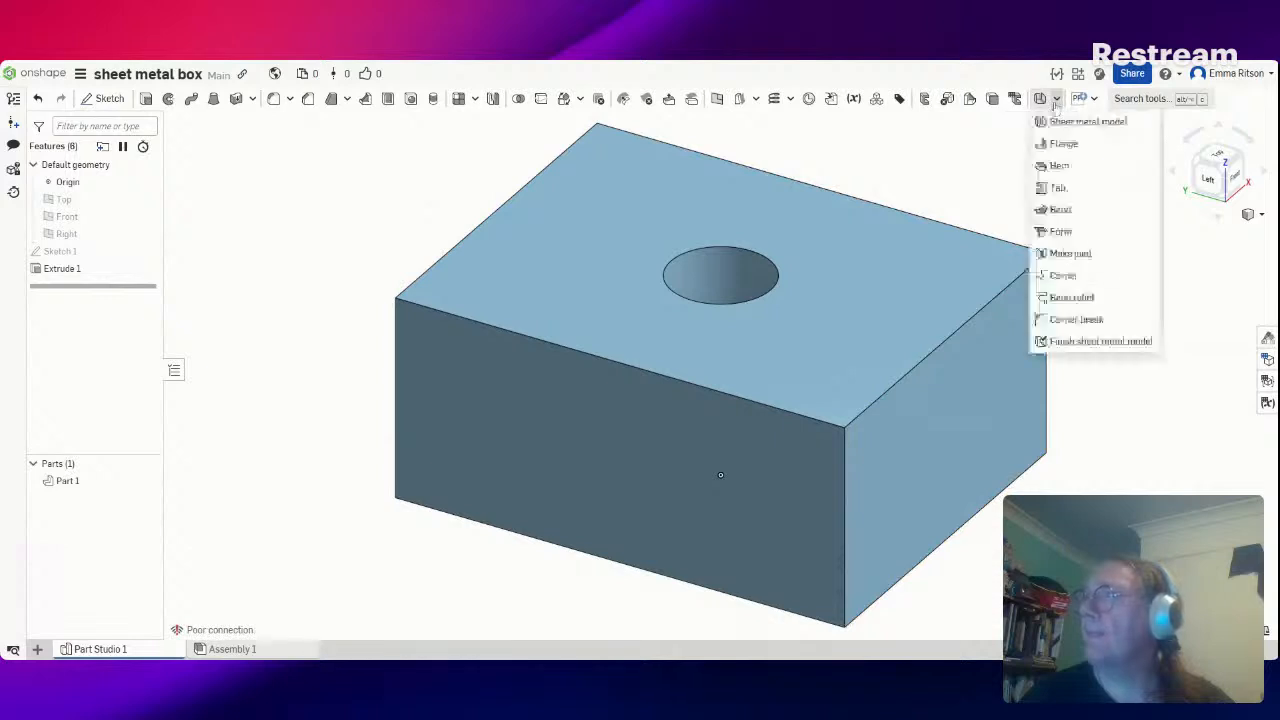
pyautogui.click(1054, 100)
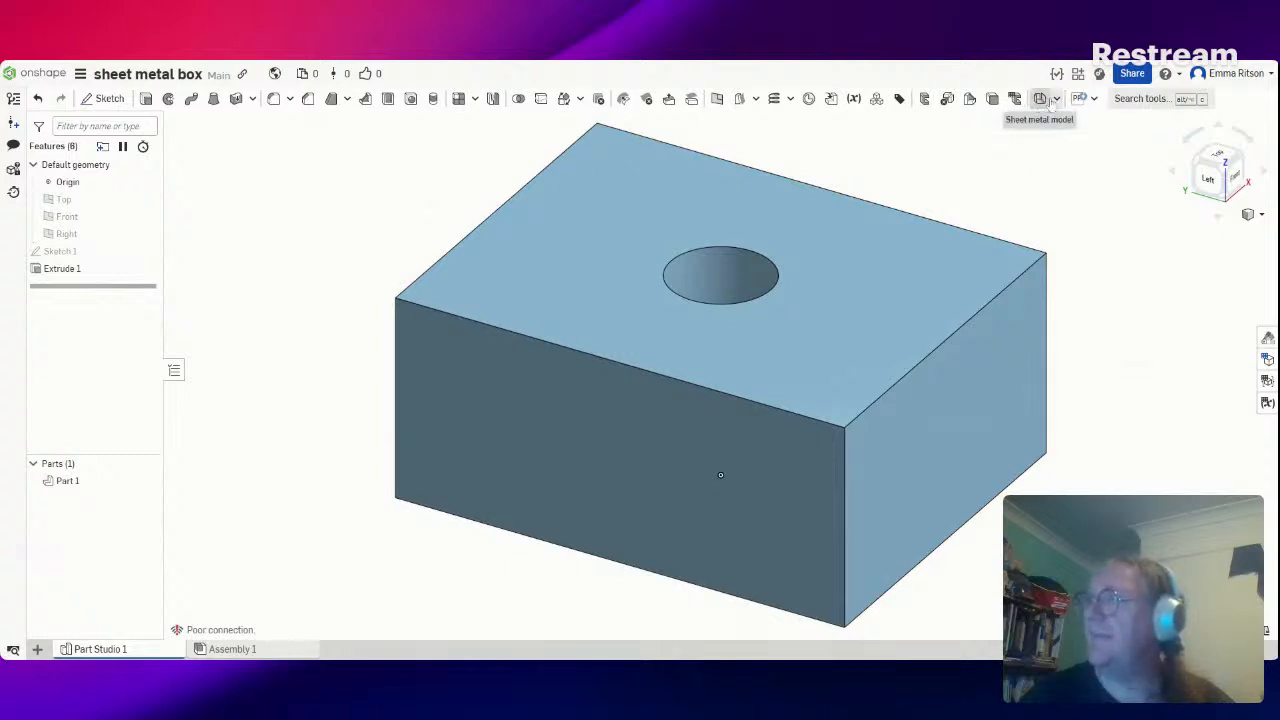
pyautogui.click(1055, 100)
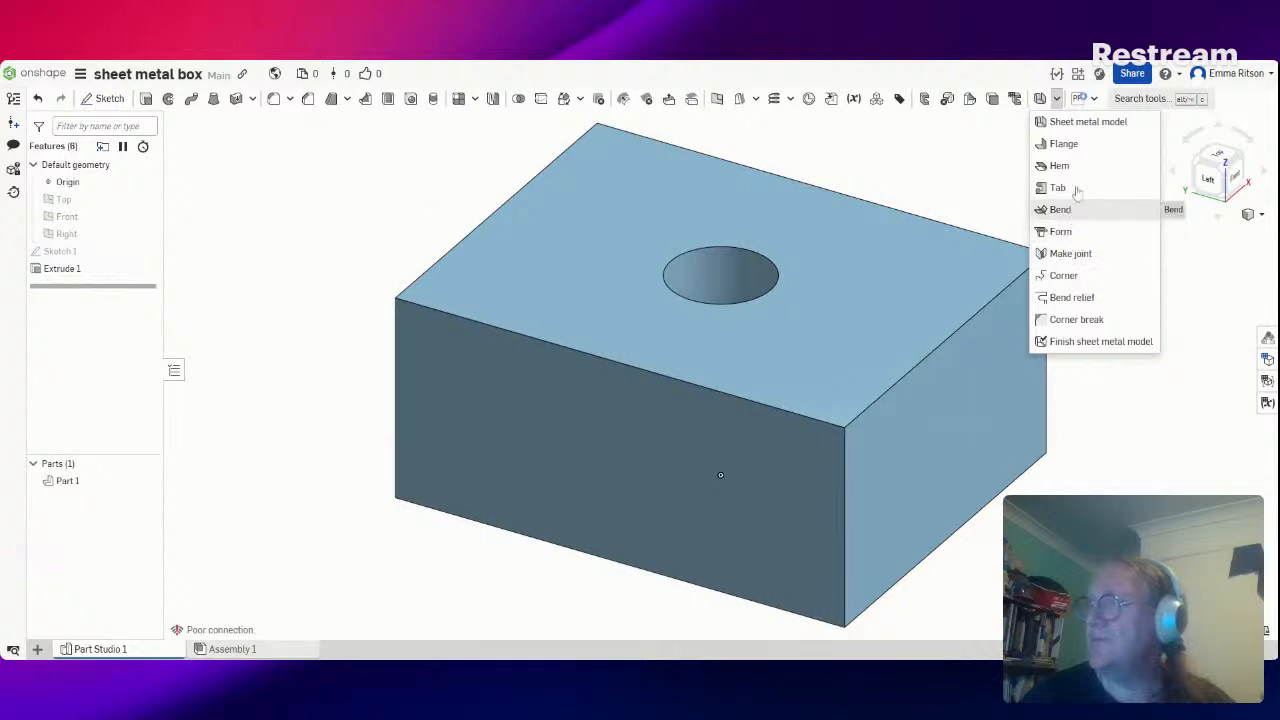
pyautogui.click(1081, 132)
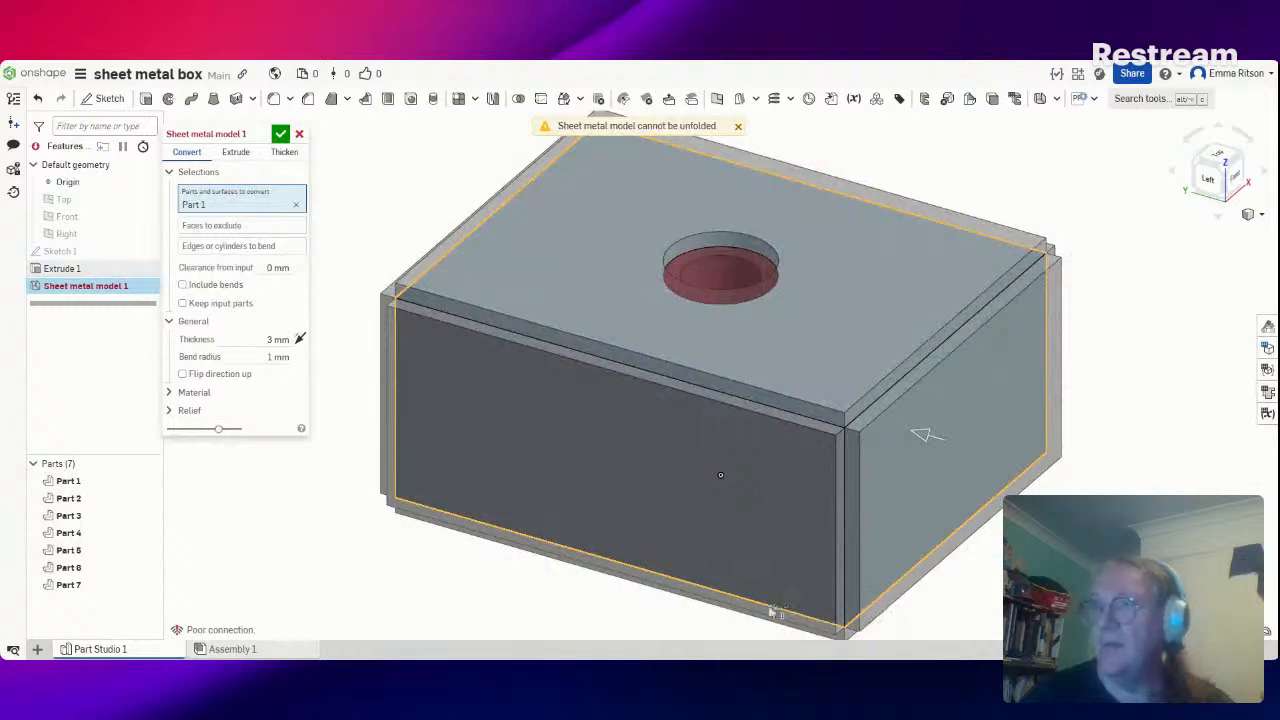
# Exclude the block's top face and the cylindrical hole face from the sheet metal conversion
pyautogui.click(262, 228)
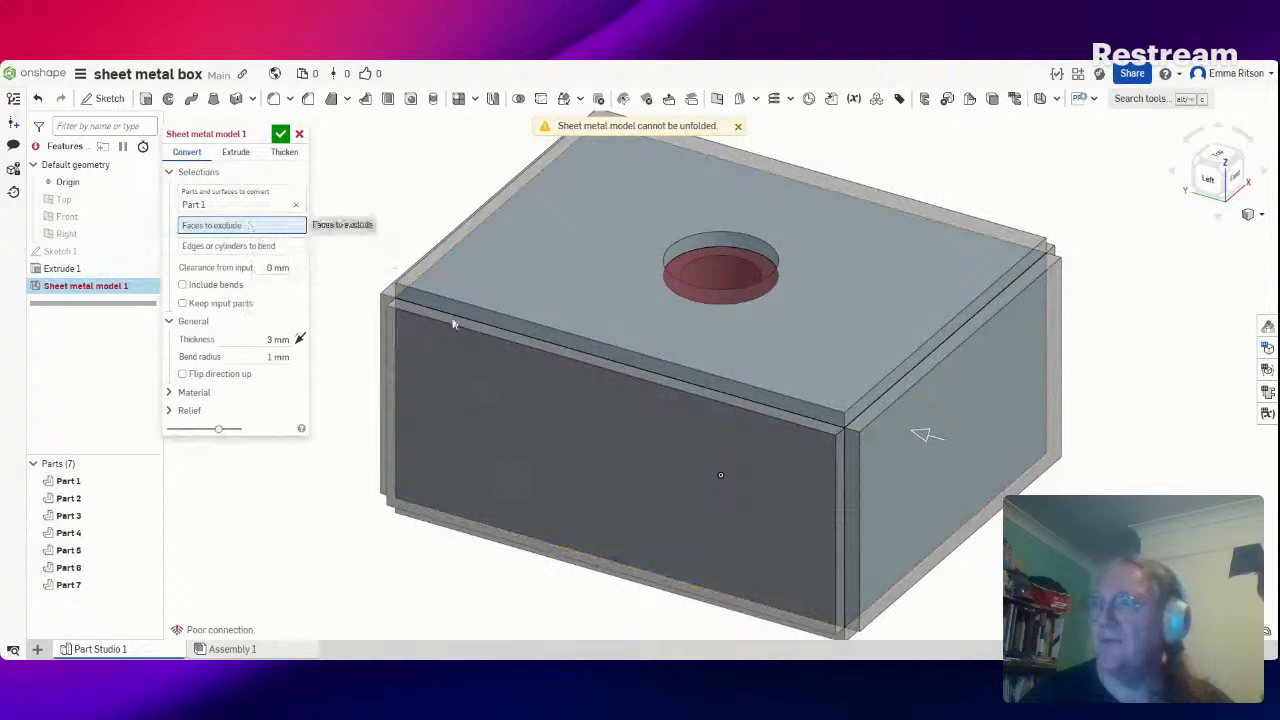
pyautogui.click(573, 237)
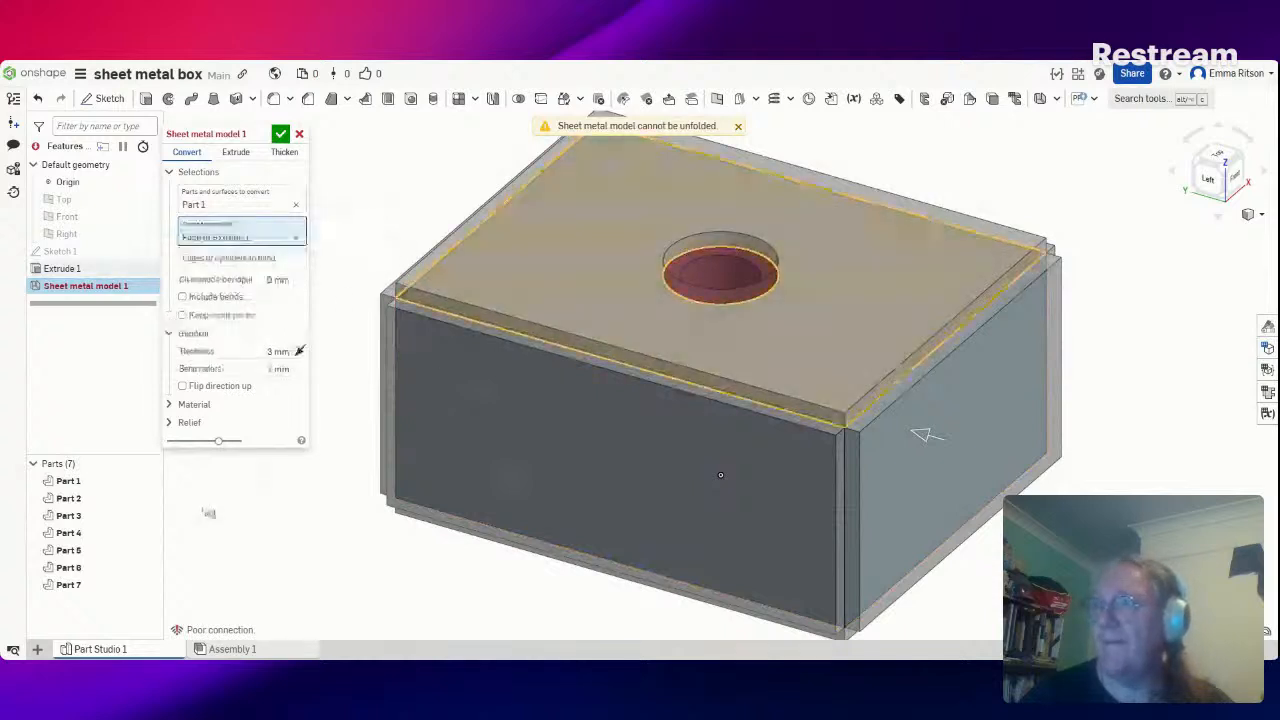
pyautogui.moveTo(288, 539); pyautogui.dragTo(288, 545, button='right')
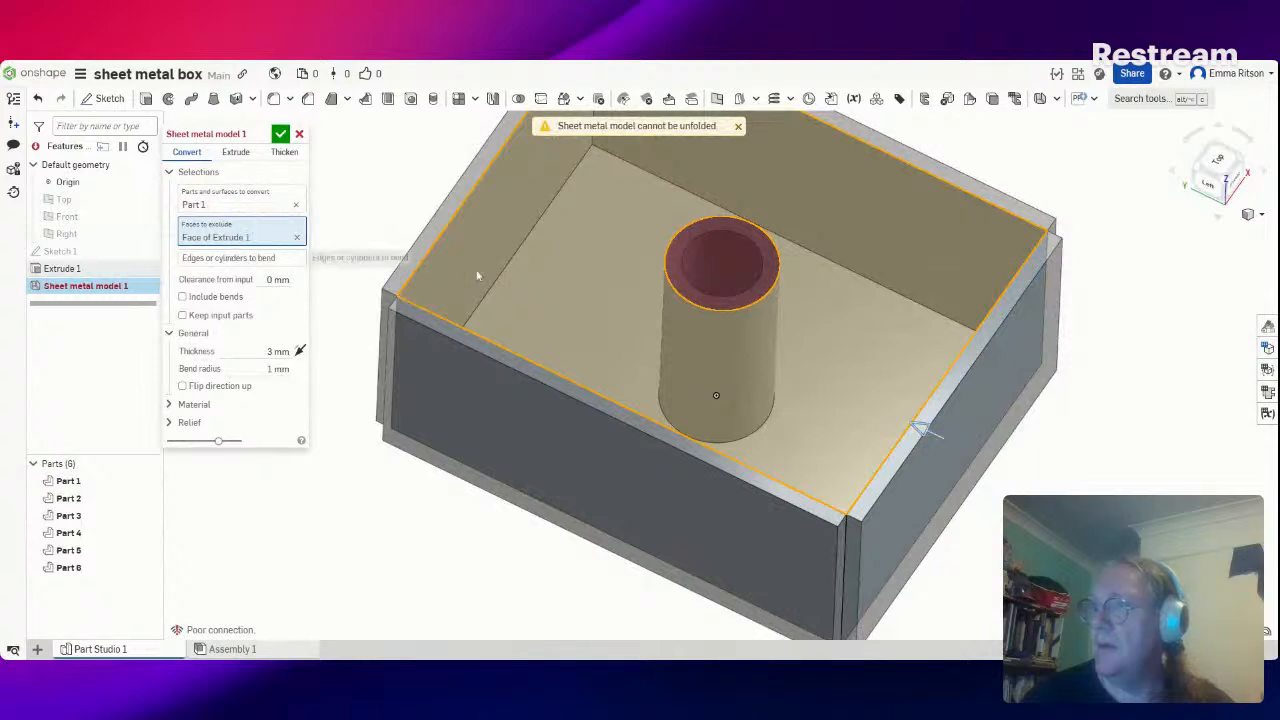
pyautogui.click(718, 309)
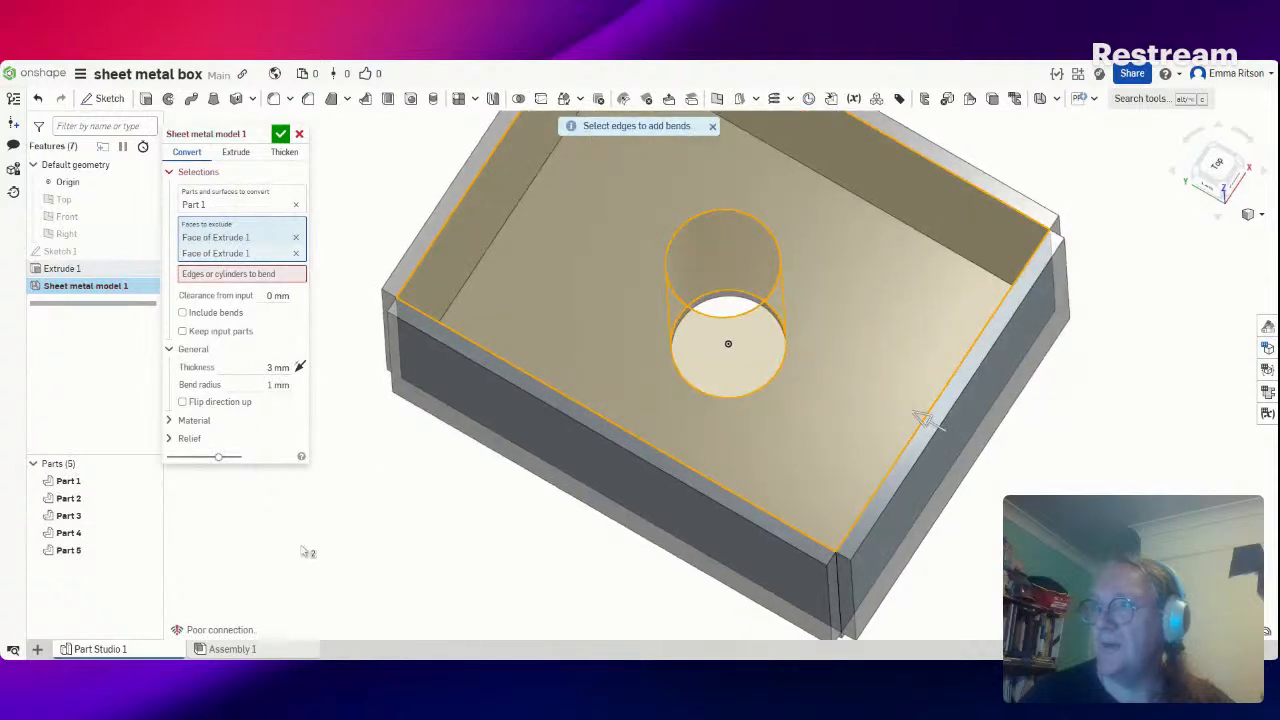
# Add bends along all four bottom edges of the block in the sheet metal conversion
pyautogui.click(254, 283)
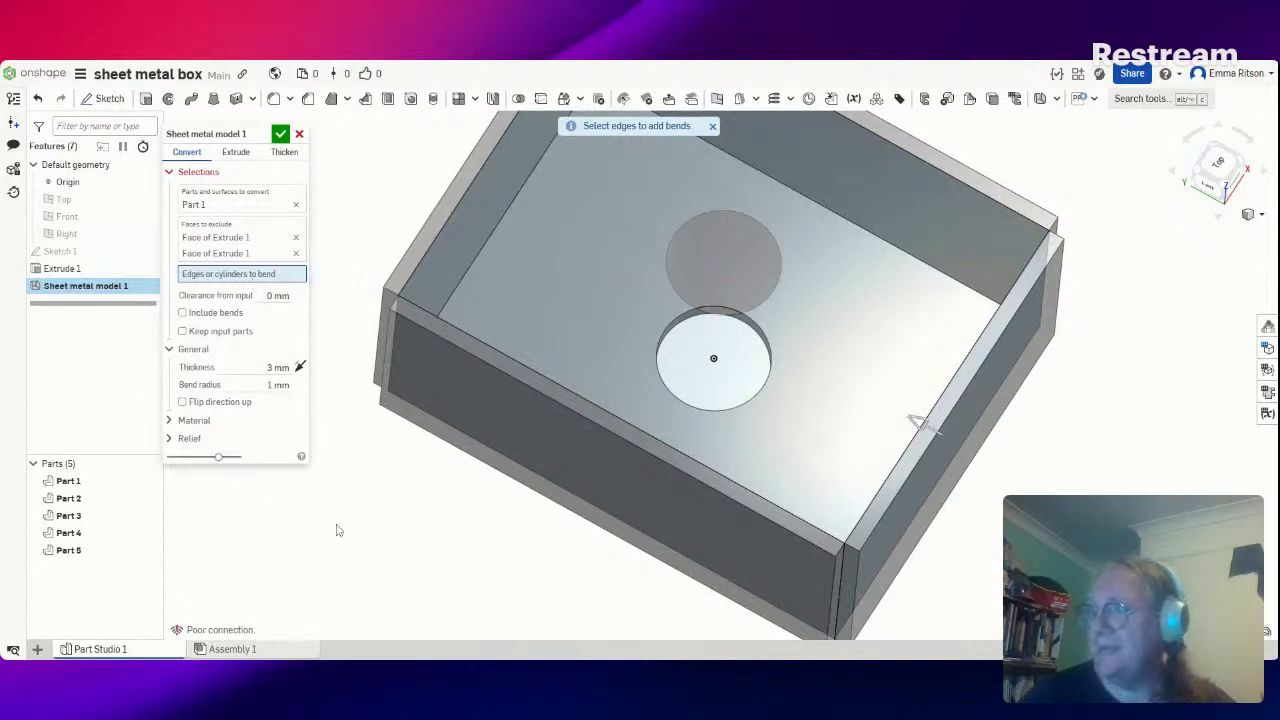
pyautogui.moveTo(395, 530); pyautogui.dragTo(455, 456, button='right')
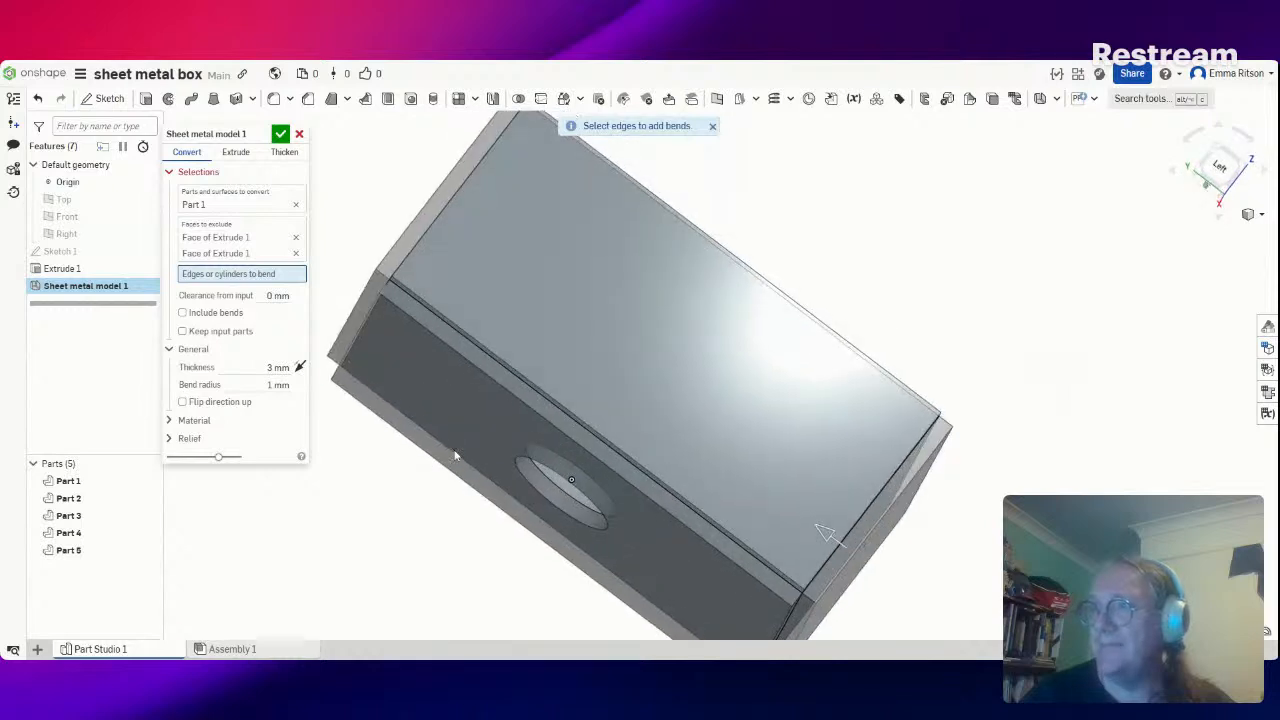
pyautogui.click(580, 423)
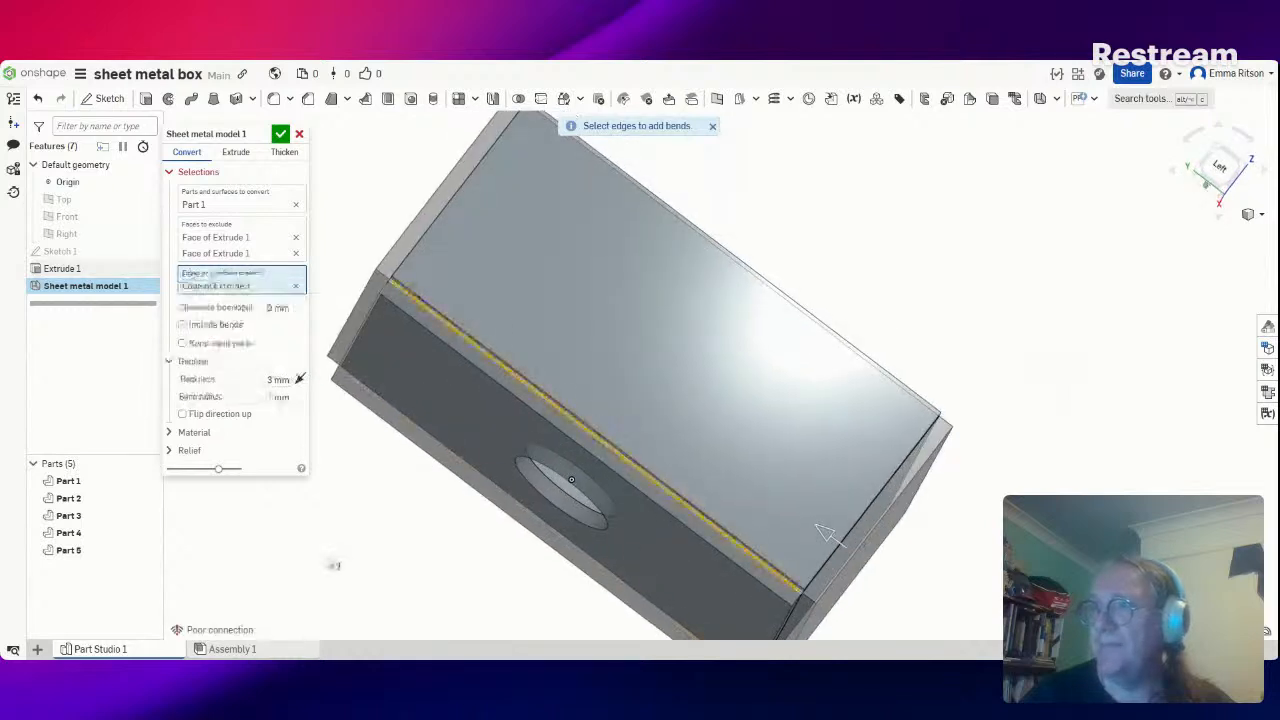
pyautogui.moveTo(335, 559); pyautogui.dragTo(391, 591, button='right')
pyautogui.click(383, 387)
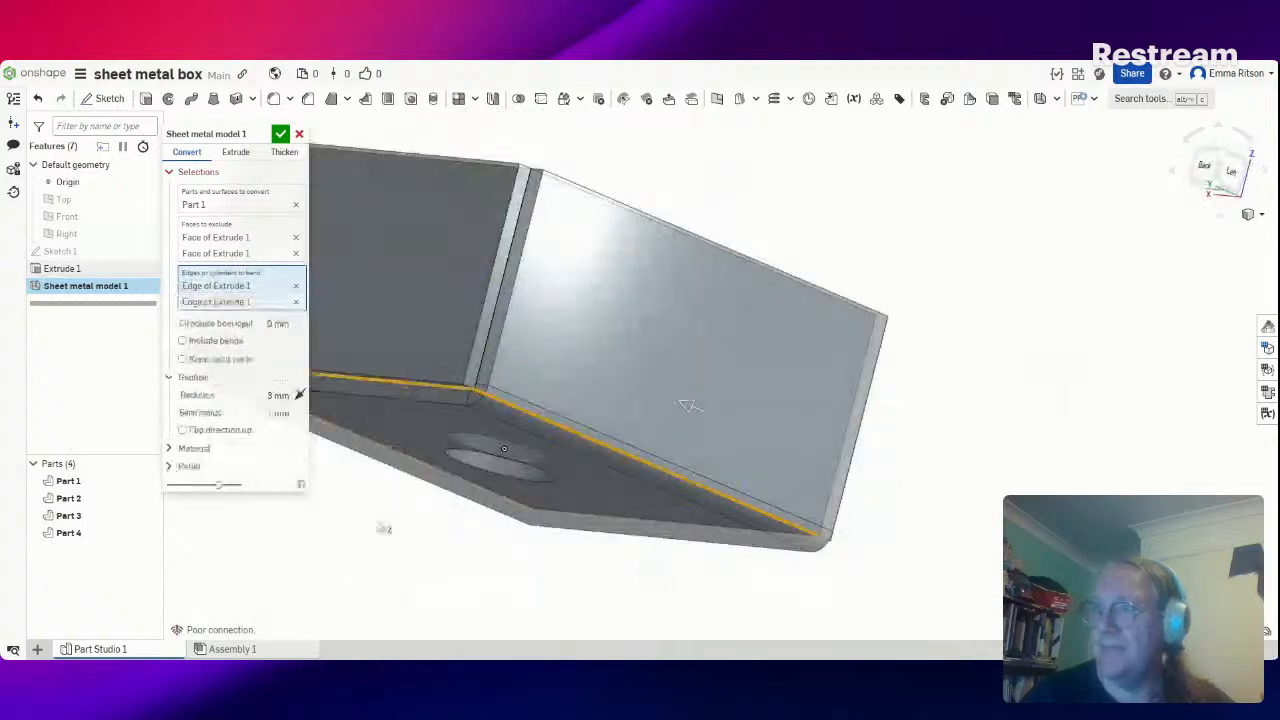
pyautogui.moveTo(381, 534); pyautogui.dragTo(271, 506, button='right')
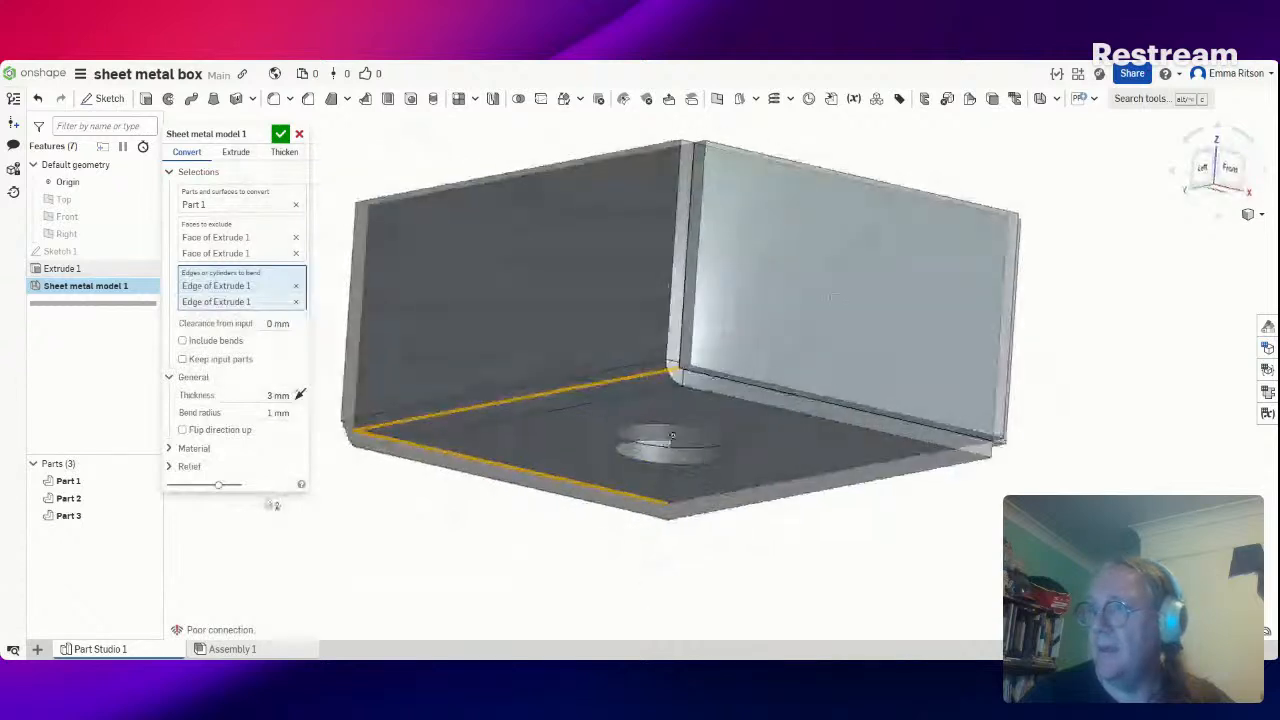
pyautogui.click(795, 405)
pyautogui.moveTo(929, 514); pyautogui.dragTo(903, 531, button='right')
pyautogui.moveTo(815, 315); pyautogui.dragTo(649, 325, button='right')
pyautogui.moveTo(646, 326); pyautogui.dragTo(640, 278, button='right')
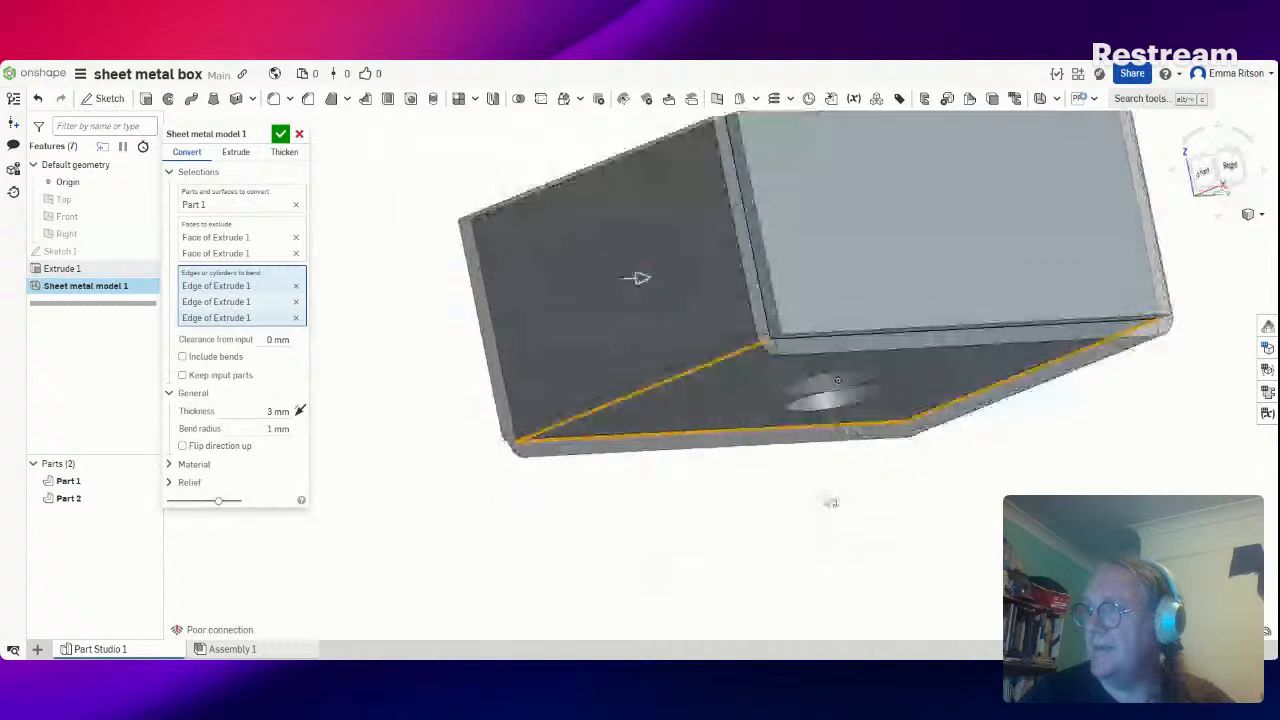
pyautogui.moveTo(636, 277); pyautogui.dragTo(648, 277, button='right')
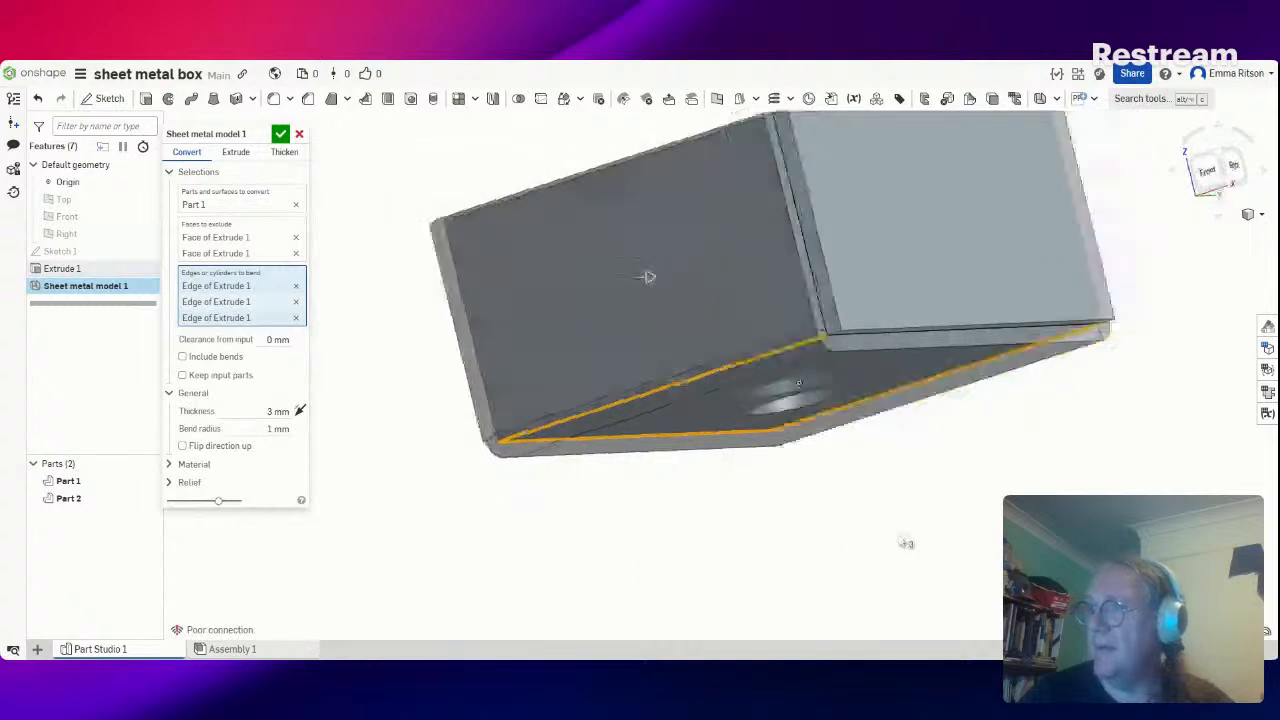
pyautogui.click(912, 340)
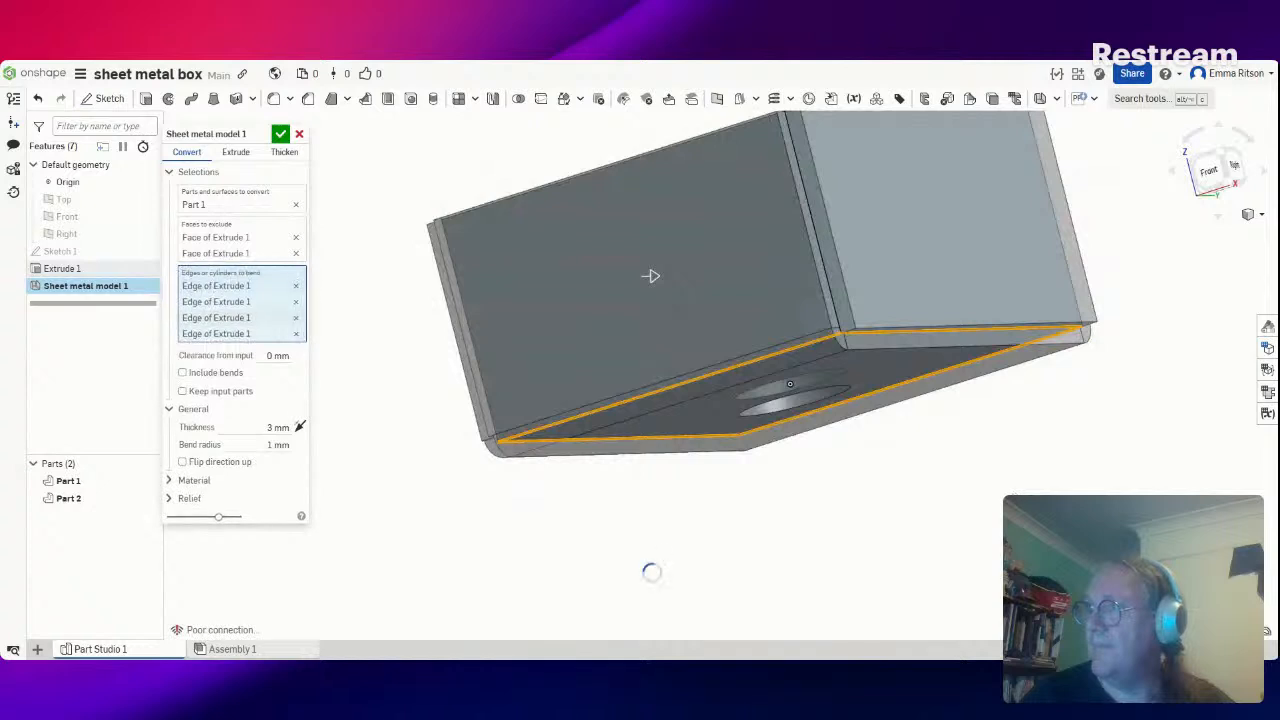
# Set the sheet metal thickness to 0.8 mm and the bend radius to 5 mm
pyautogui.moveTo(654, 277); pyautogui.dragTo(645, 302, button='right')
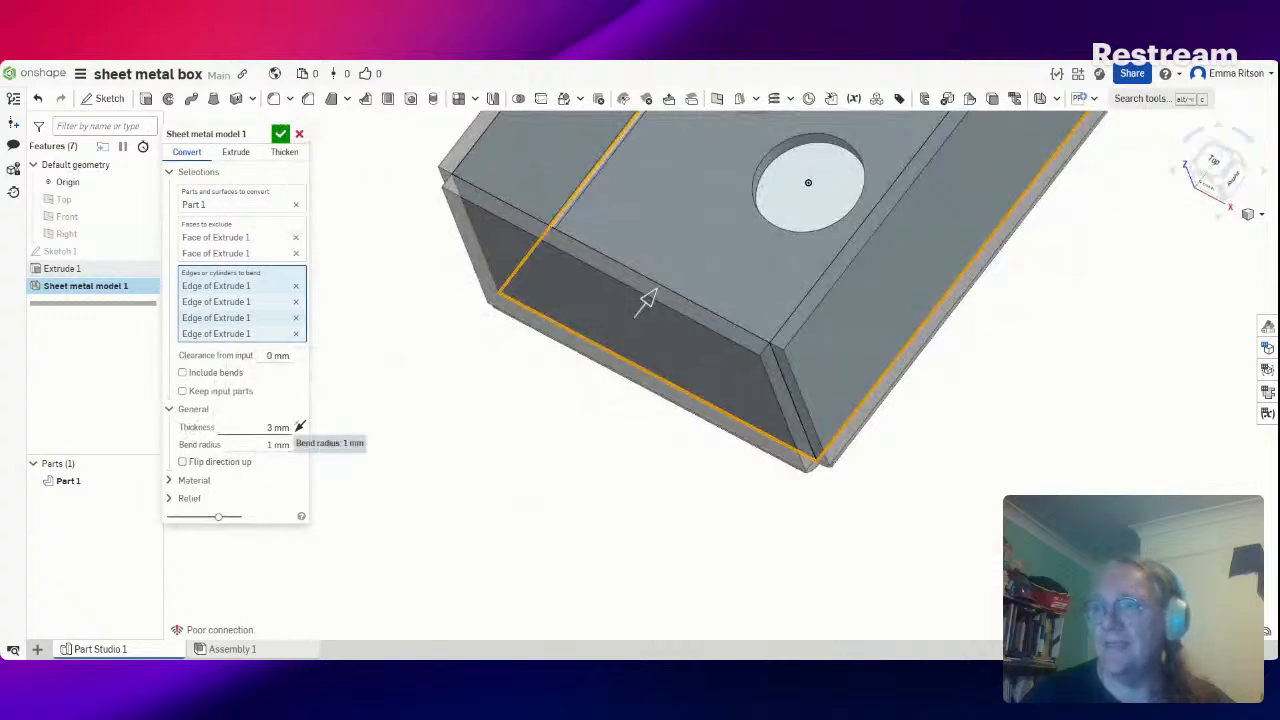
pyautogui.click(278, 427)
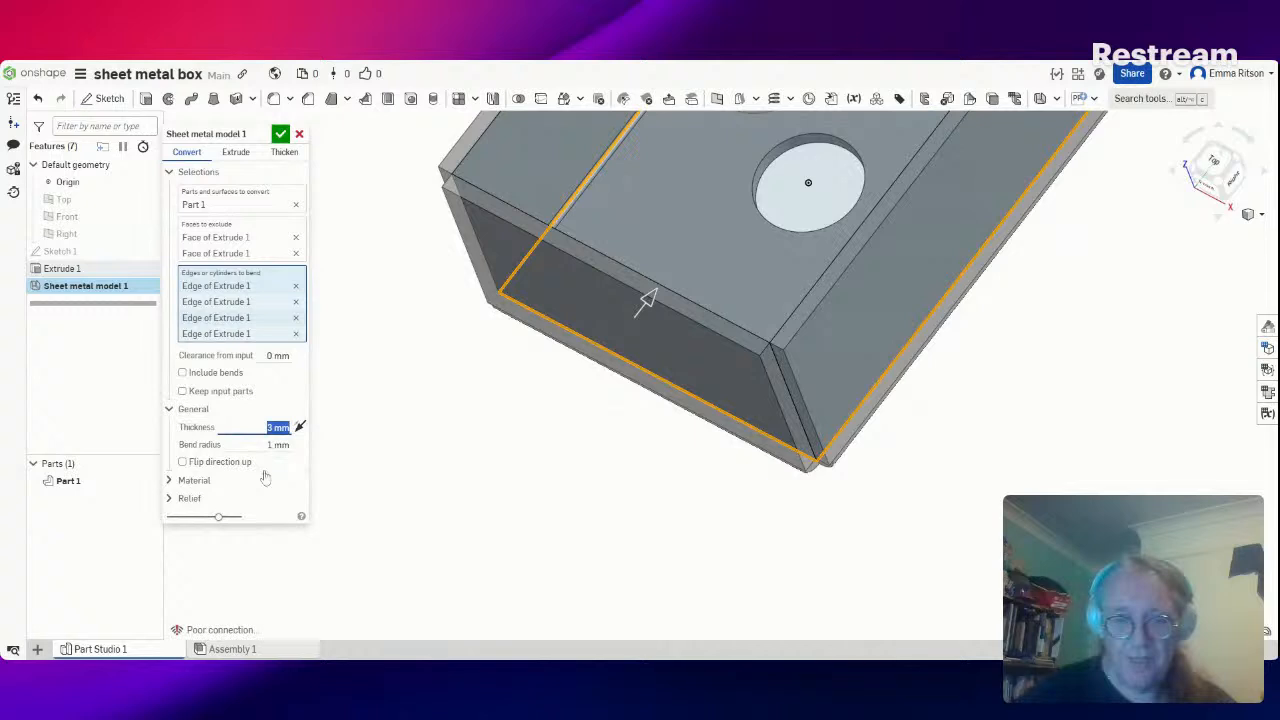
pyautogui.write('0.8')
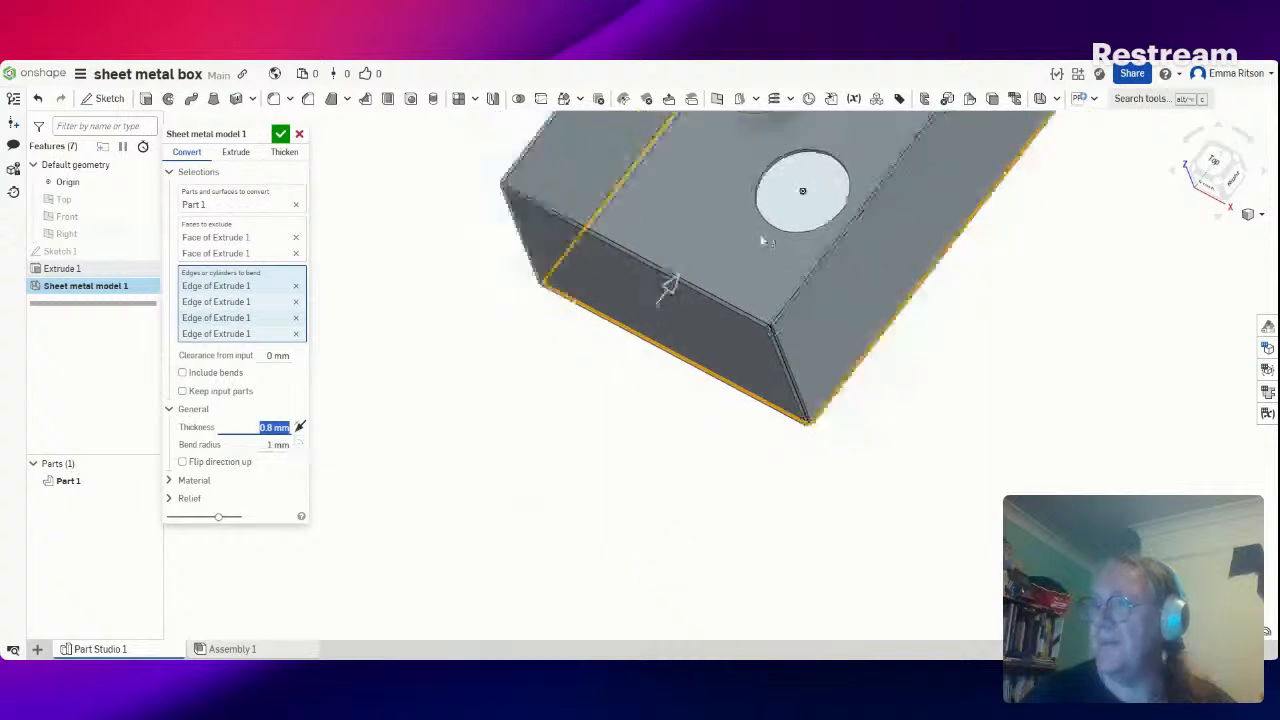
pyautogui.scroll(-5, 762, 240)
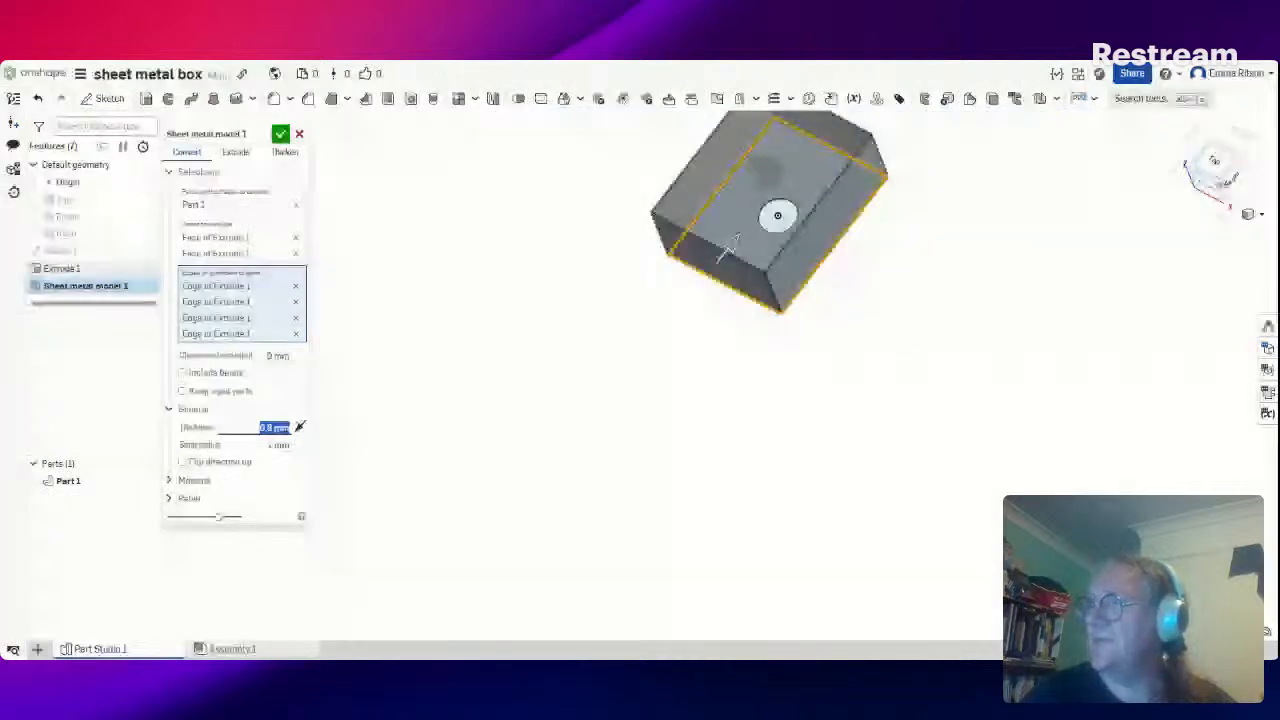
pyautogui.hotkey('shift', '7')
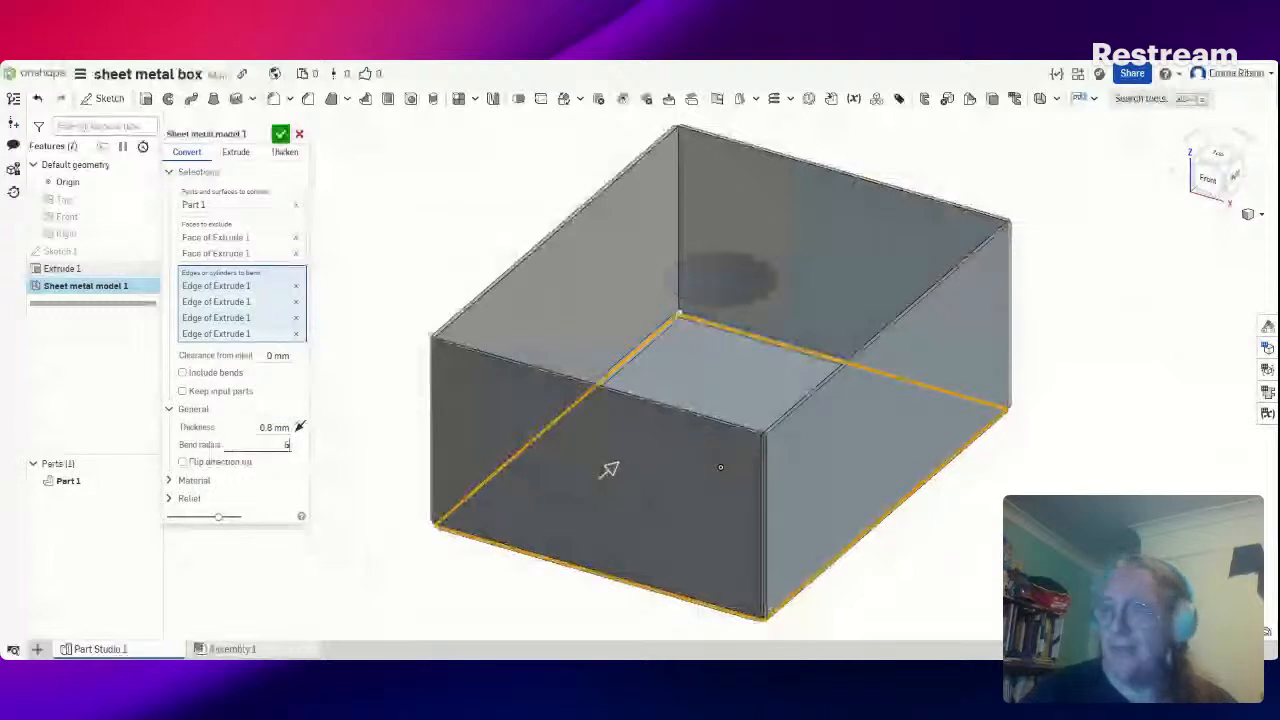
pyautogui.press('Return')
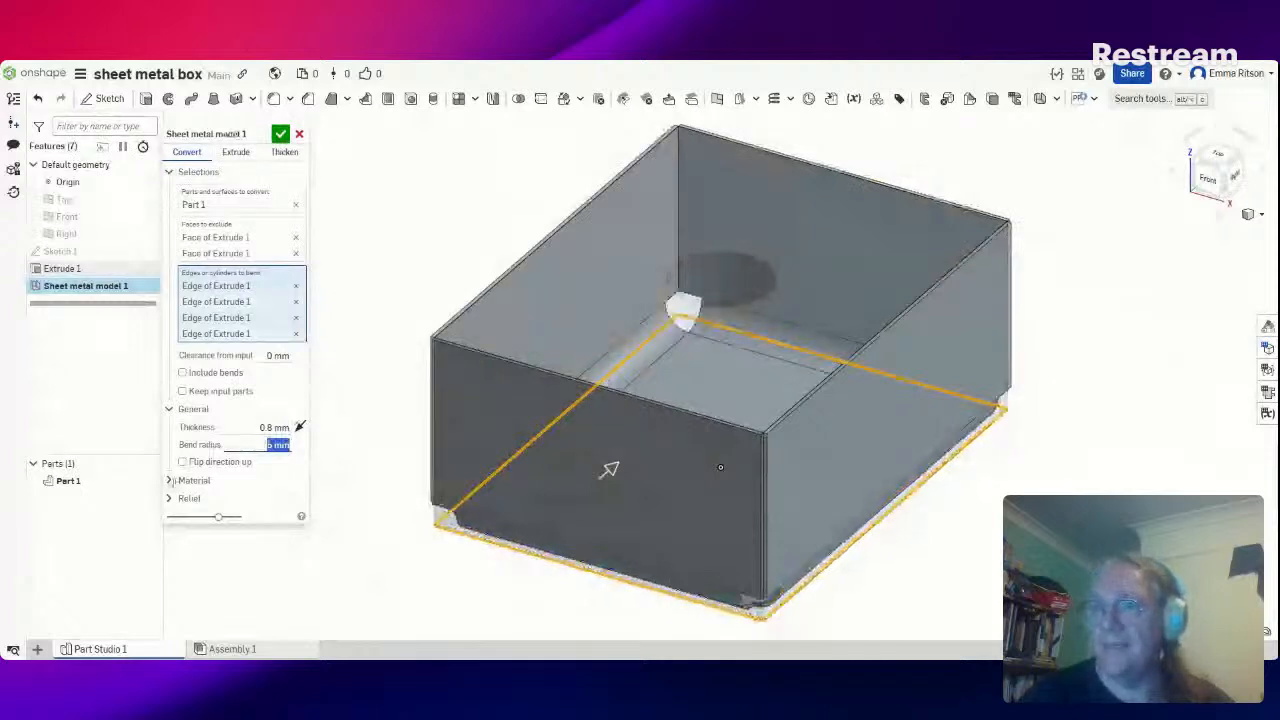
# Review the material bend calculation and relief settings, and accept the sheet metal model
pyautogui.click(172, 480)
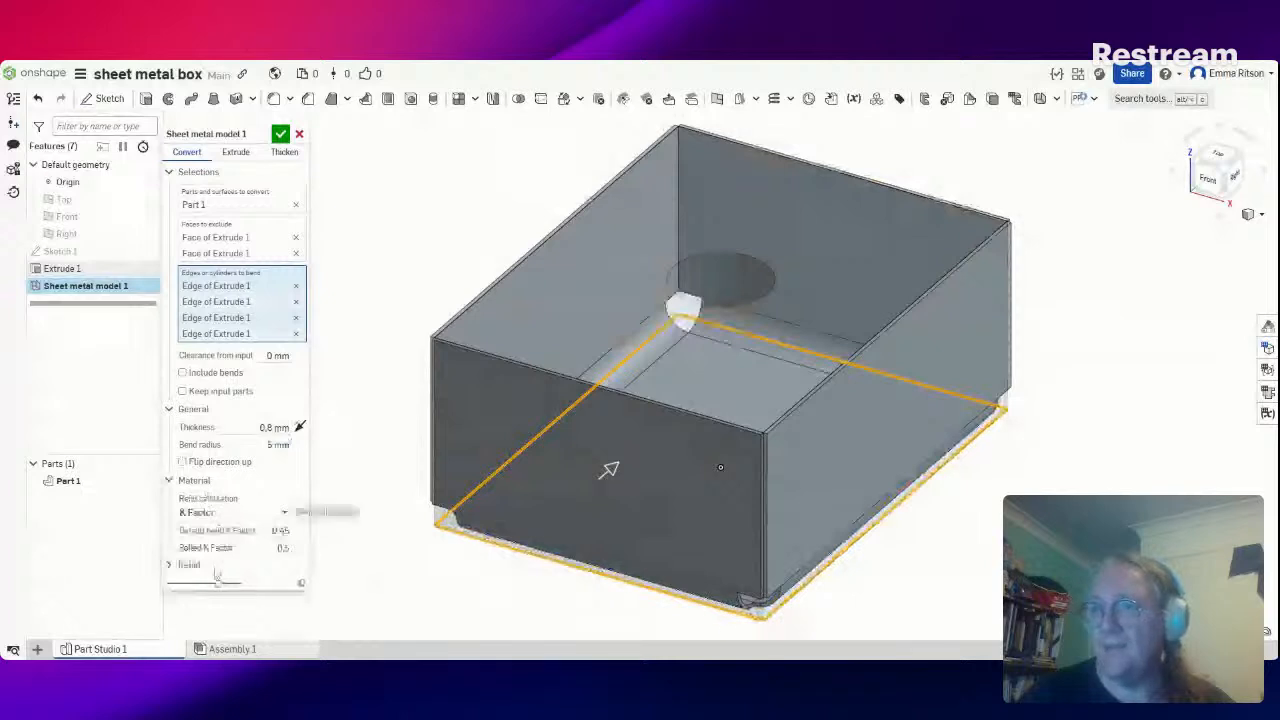
pyautogui.click(170, 566)
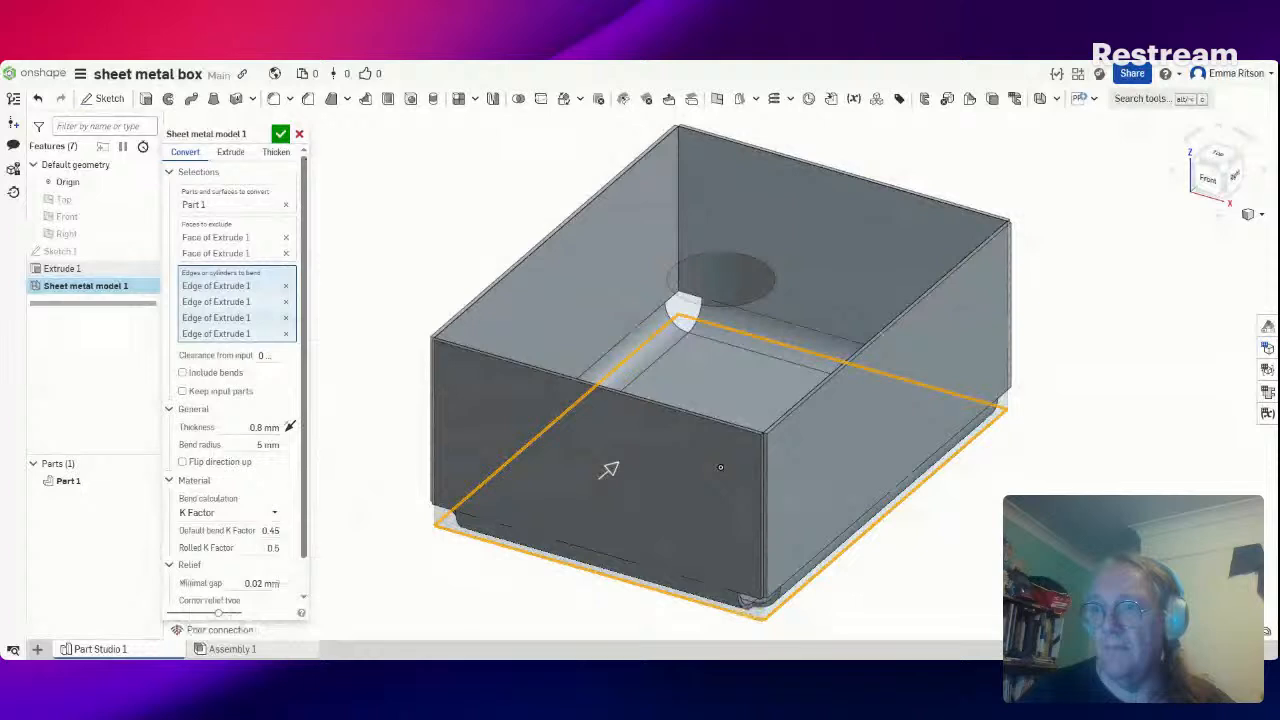
pyautogui.moveTo(304, 558); pyautogui.dragTo(318, 410)
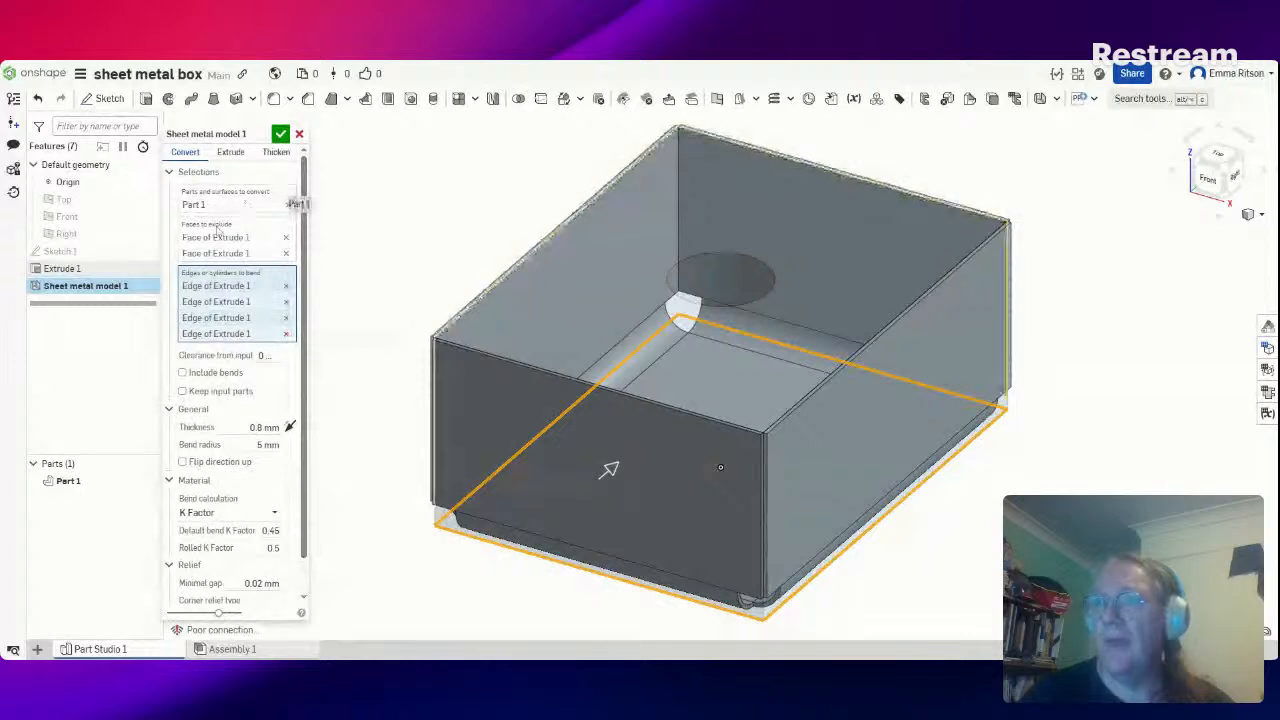
pyautogui.click(281, 135)
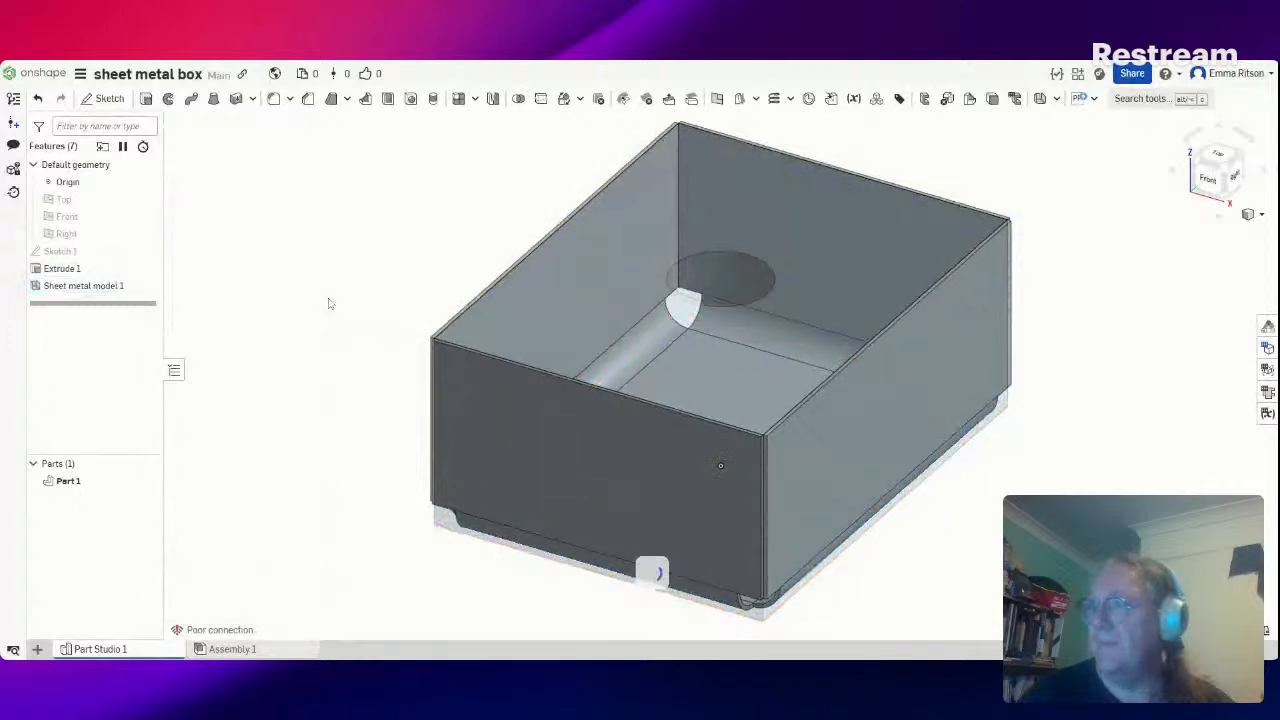
# Display the sheet metal bend table with the flat pattern, and examine the box's bends and corners from several standard views
pyautogui.moveTo(330, 304)
pyautogui.mouseDown(button='right')
pyautogui.moveTo(309, 372)
pyautogui.moveTo(338, 285)
pyautogui.mouseUp(button='right')
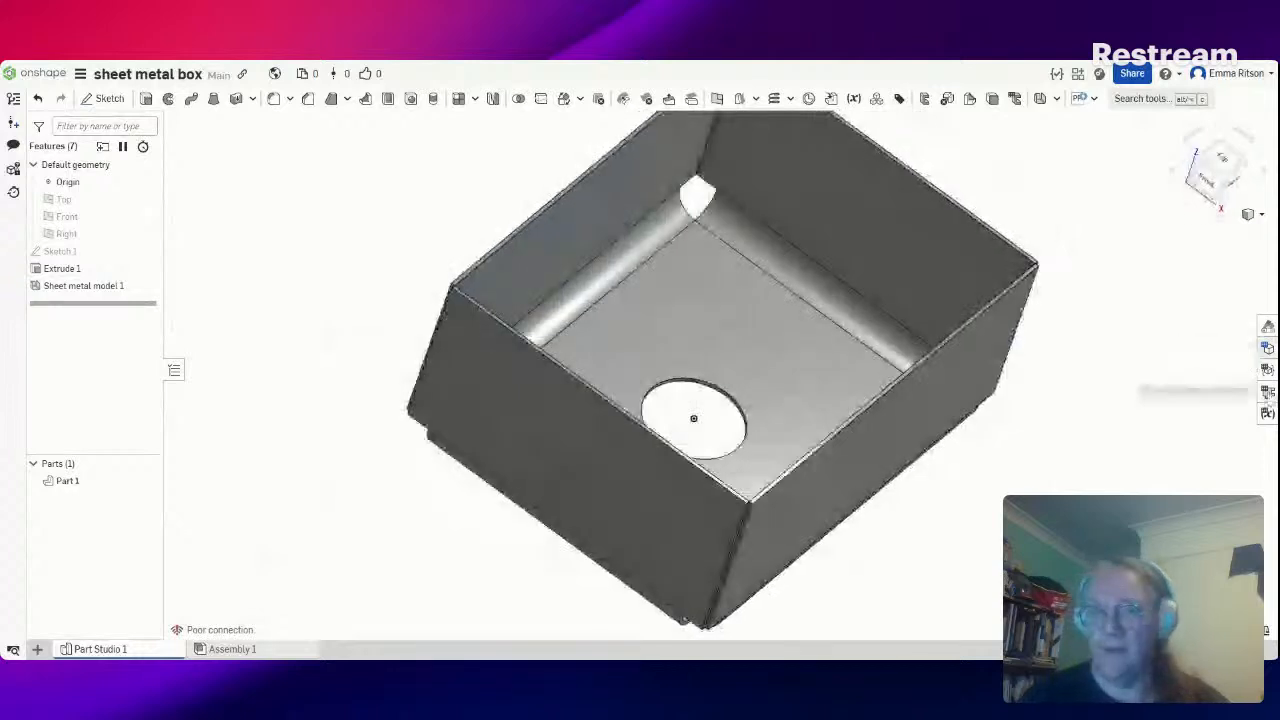
pyautogui.click(1267, 391)
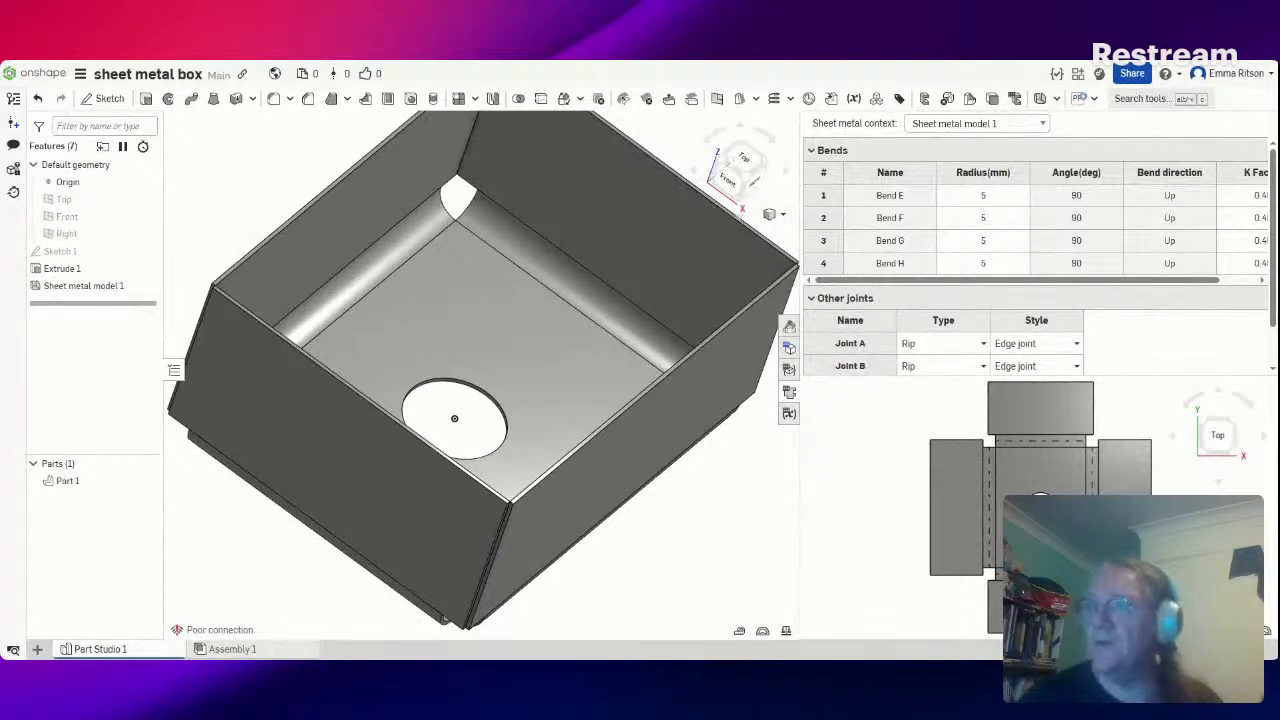
pyautogui.click(748, 183)
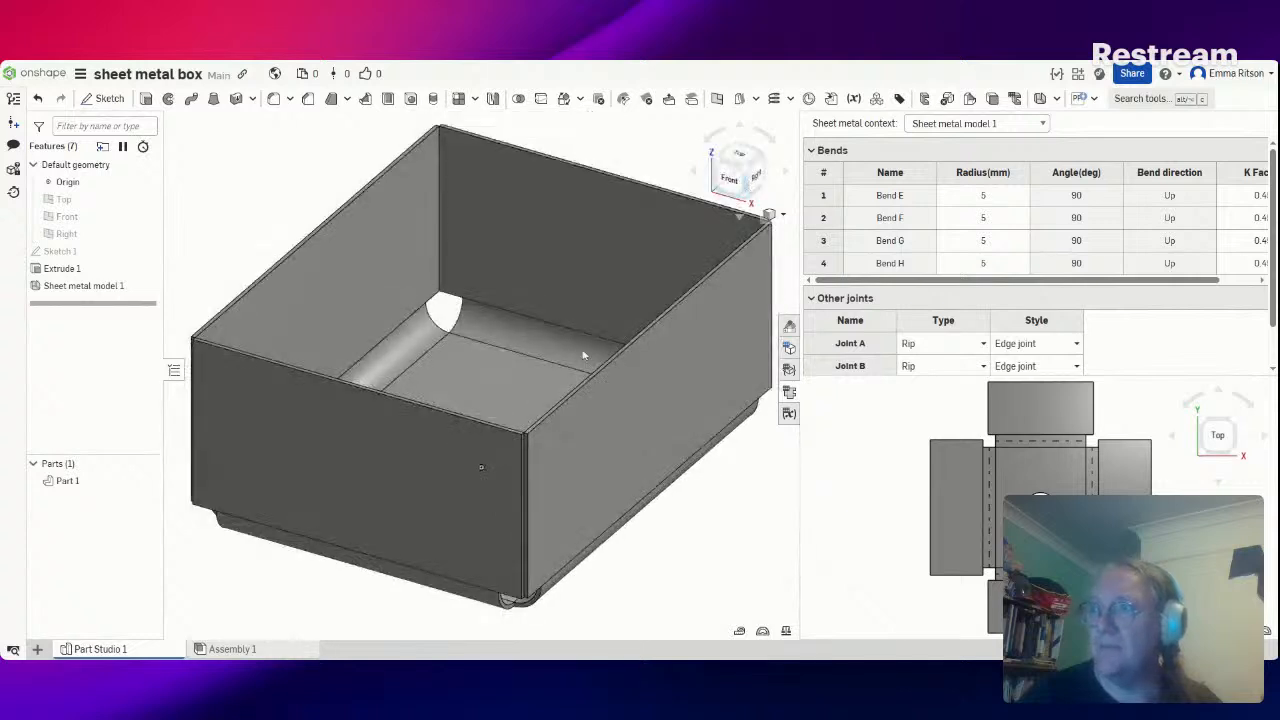
pyautogui.click(734, 186)
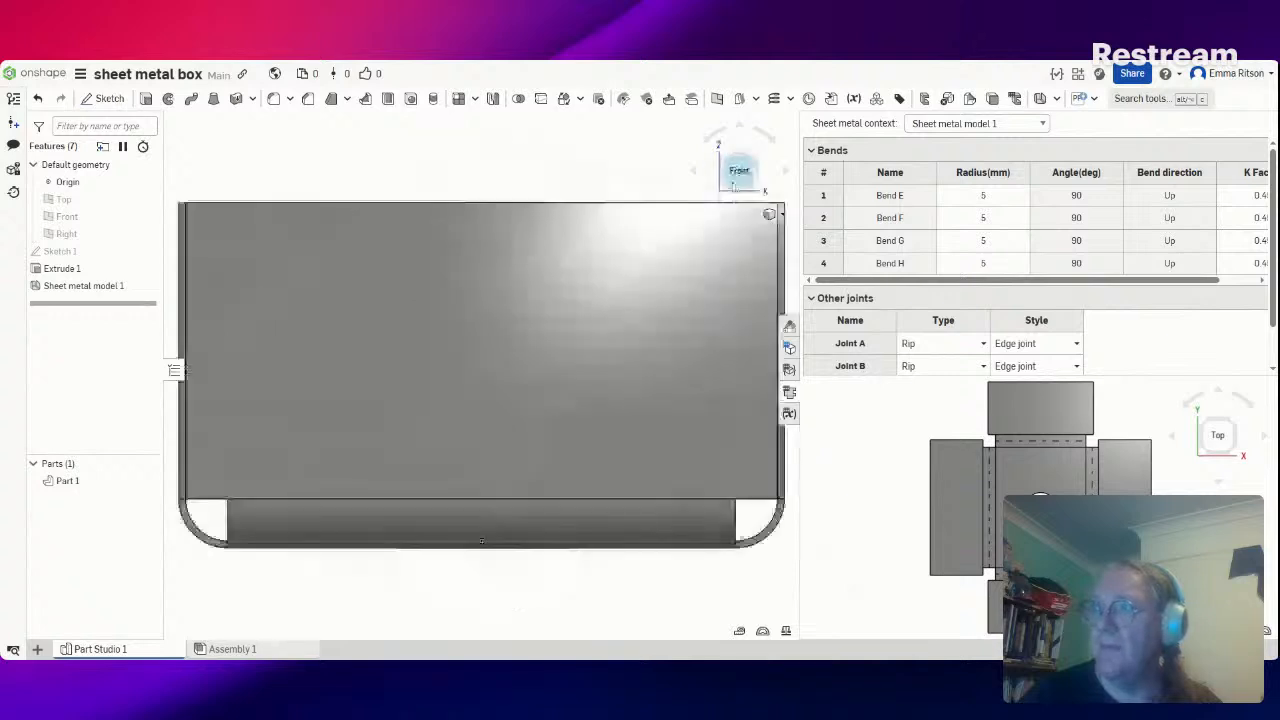
pyautogui.click(697, 177)
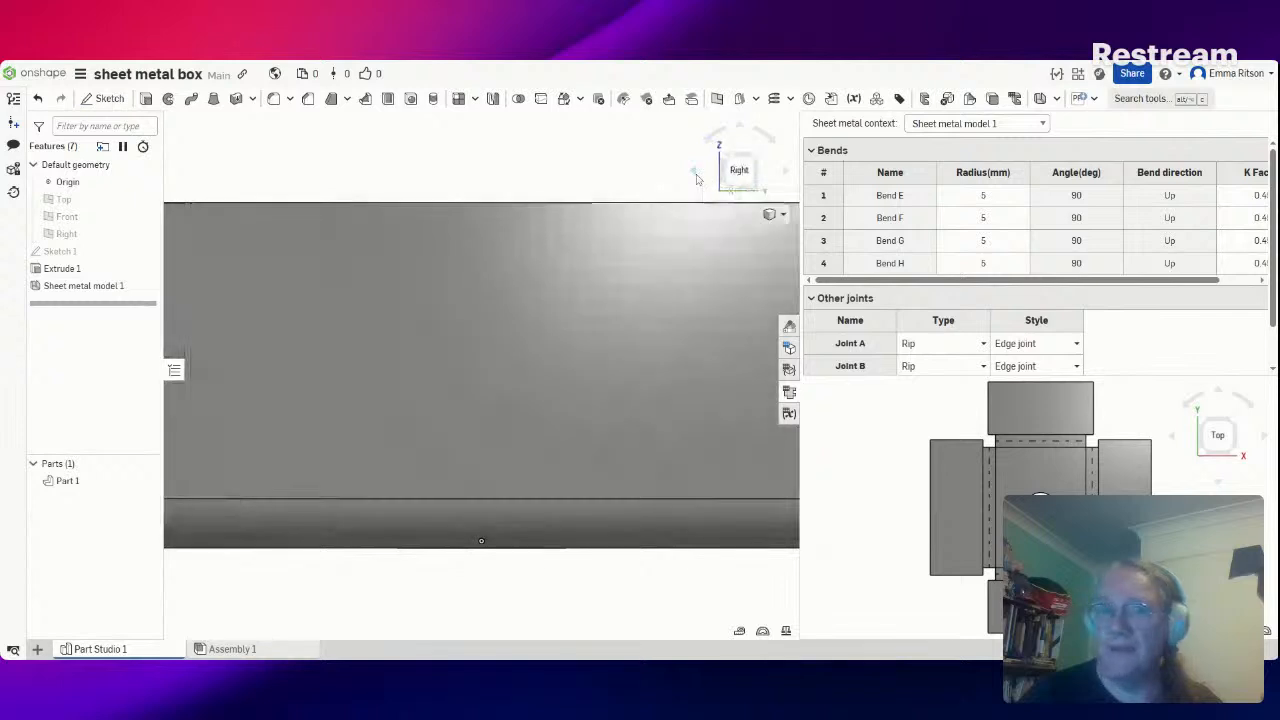
pyautogui.click(697, 177)
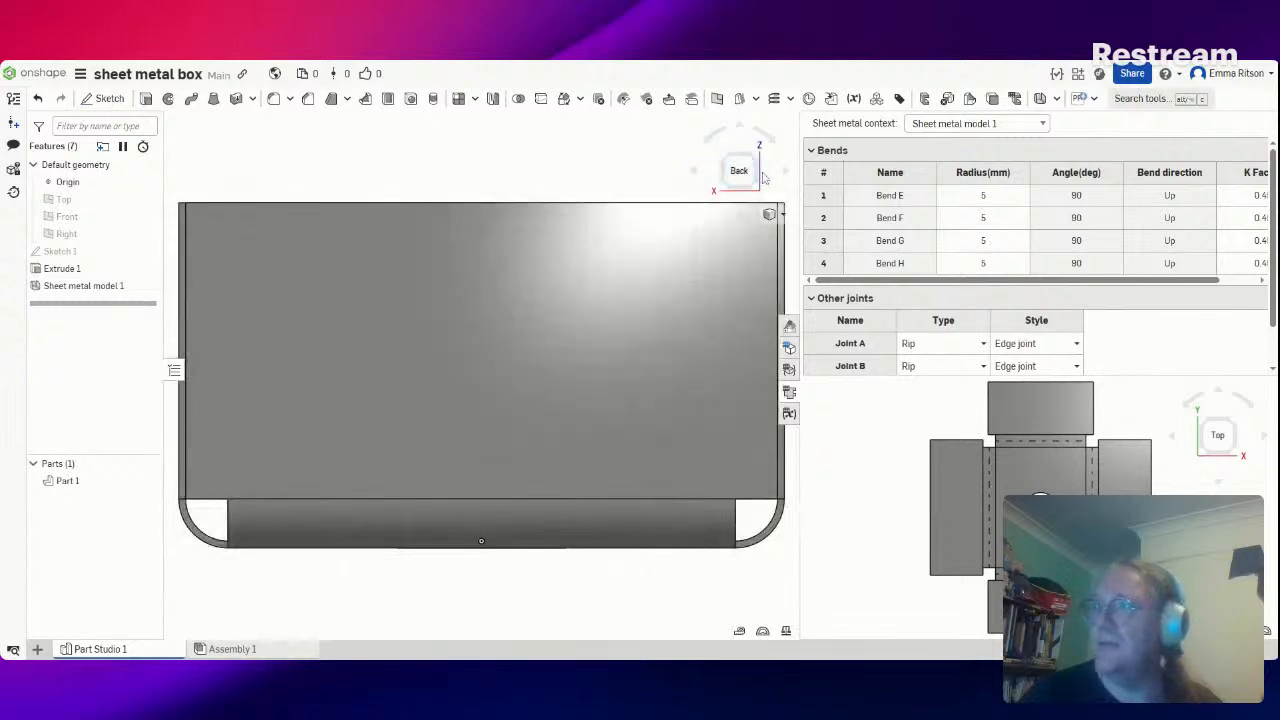
pyautogui.moveTo(705, 178); pyautogui.dragTo(757, 164)
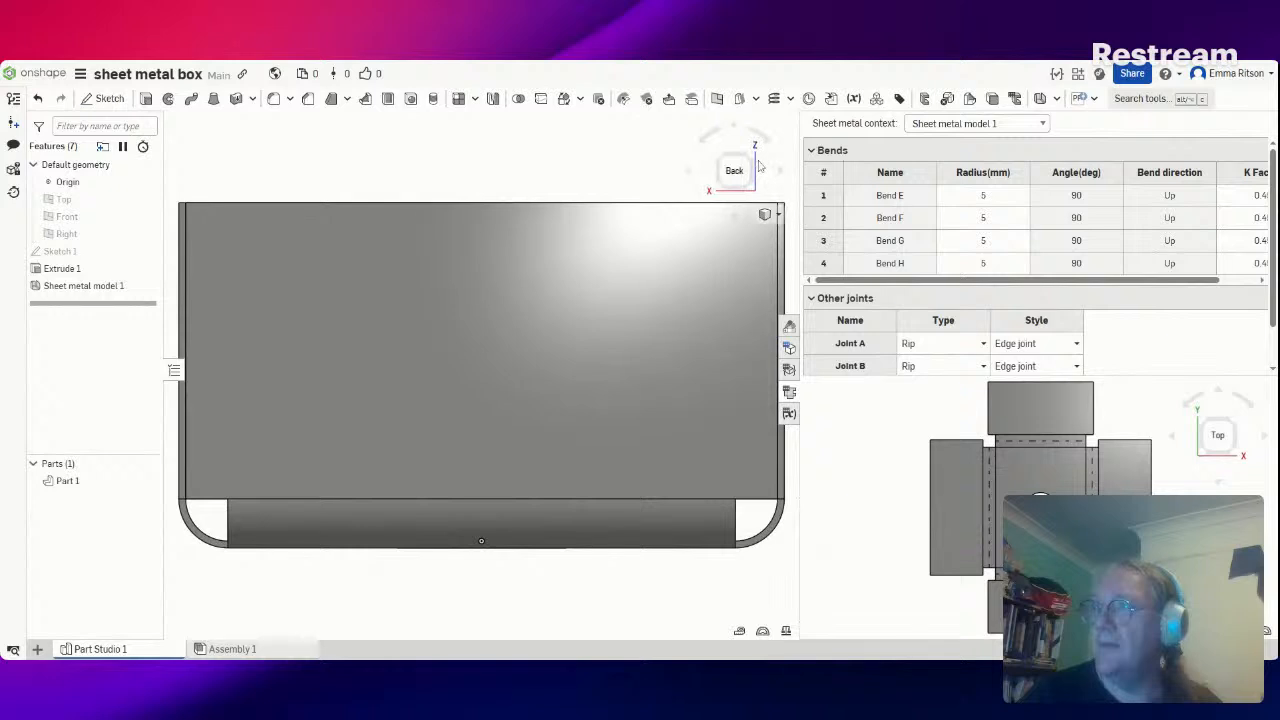
pyautogui.click(688, 175)
pyautogui.click(736, 219)
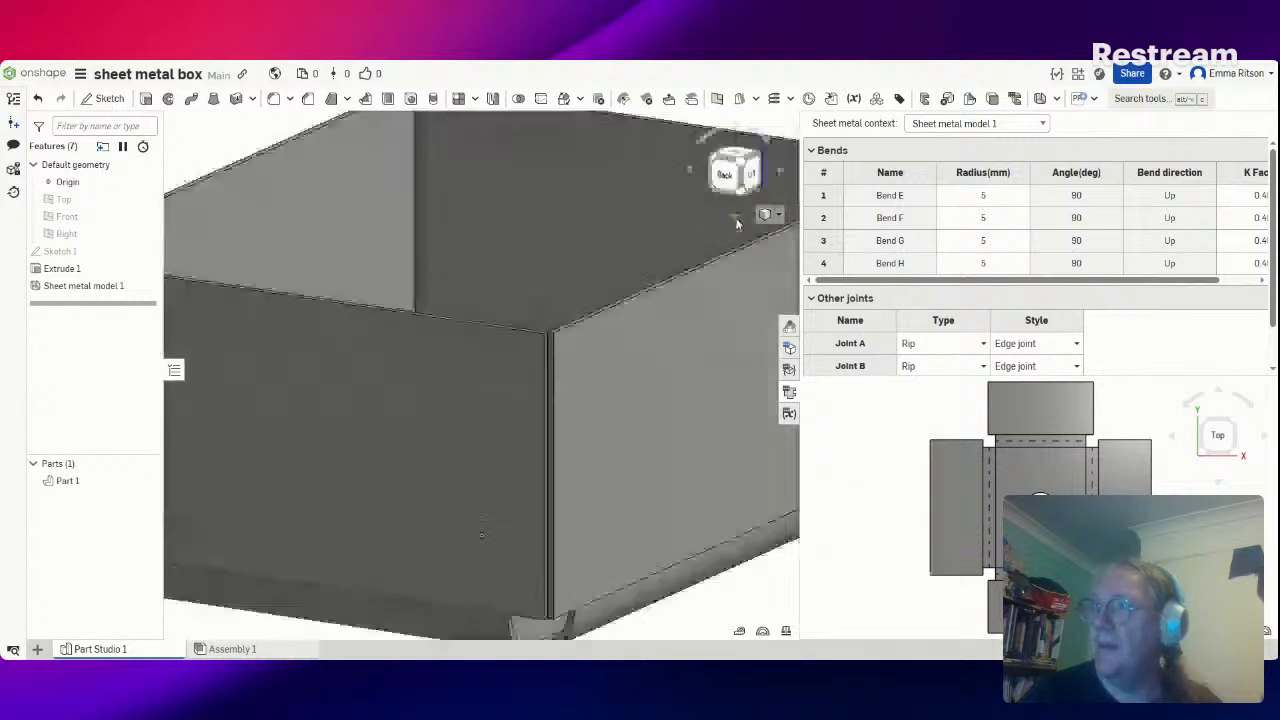
pyautogui.click(737, 221)
pyautogui.click(737, 221)
pyautogui.click(737, 167)
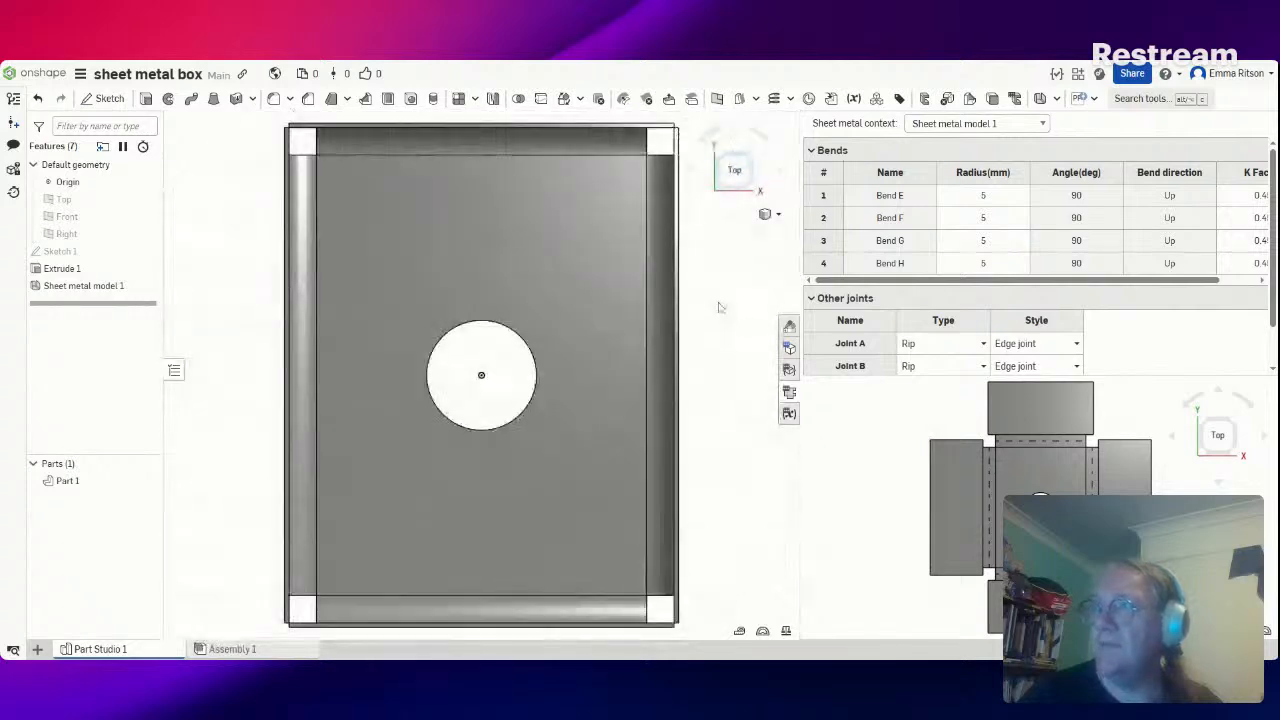
# Edit Sheet metal model 1 to use a bend radius of 1 mm and accept the change
pyautogui.rightClick(102, 292)
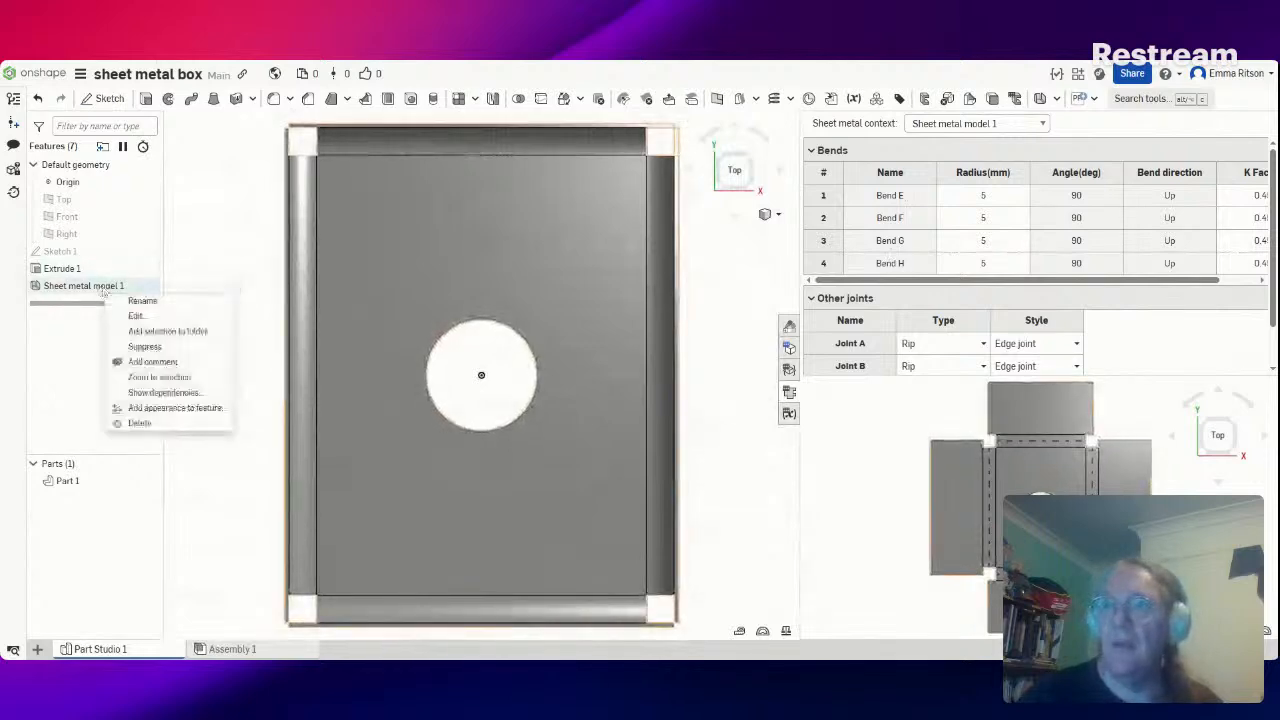
pyautogui.click(155, 316)
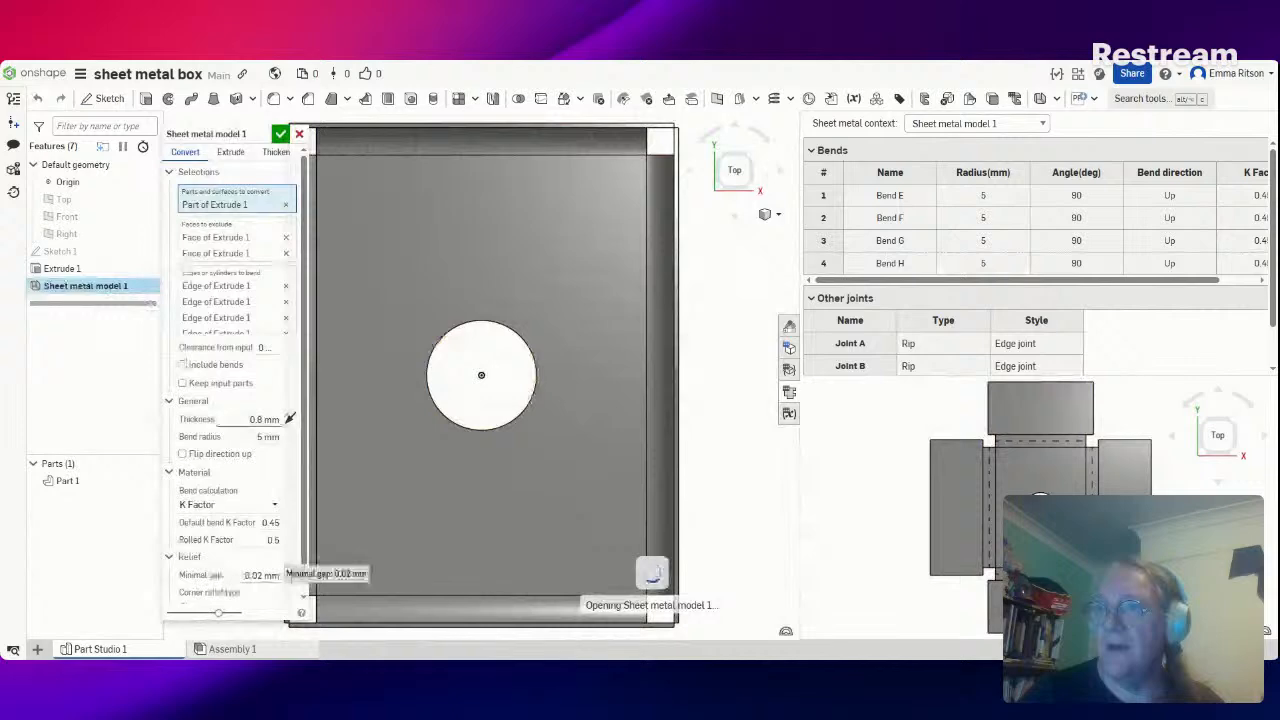
pyautogui.click(169, 472)
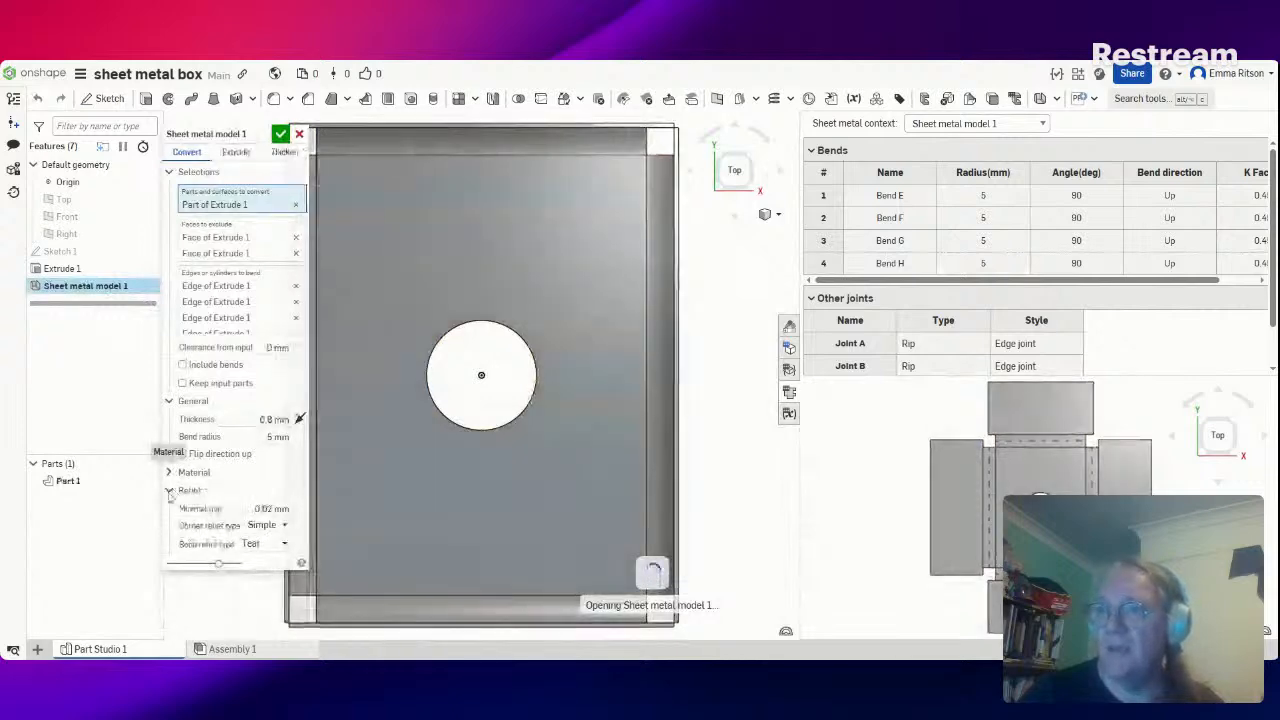
pyautogui.click(169, 491)
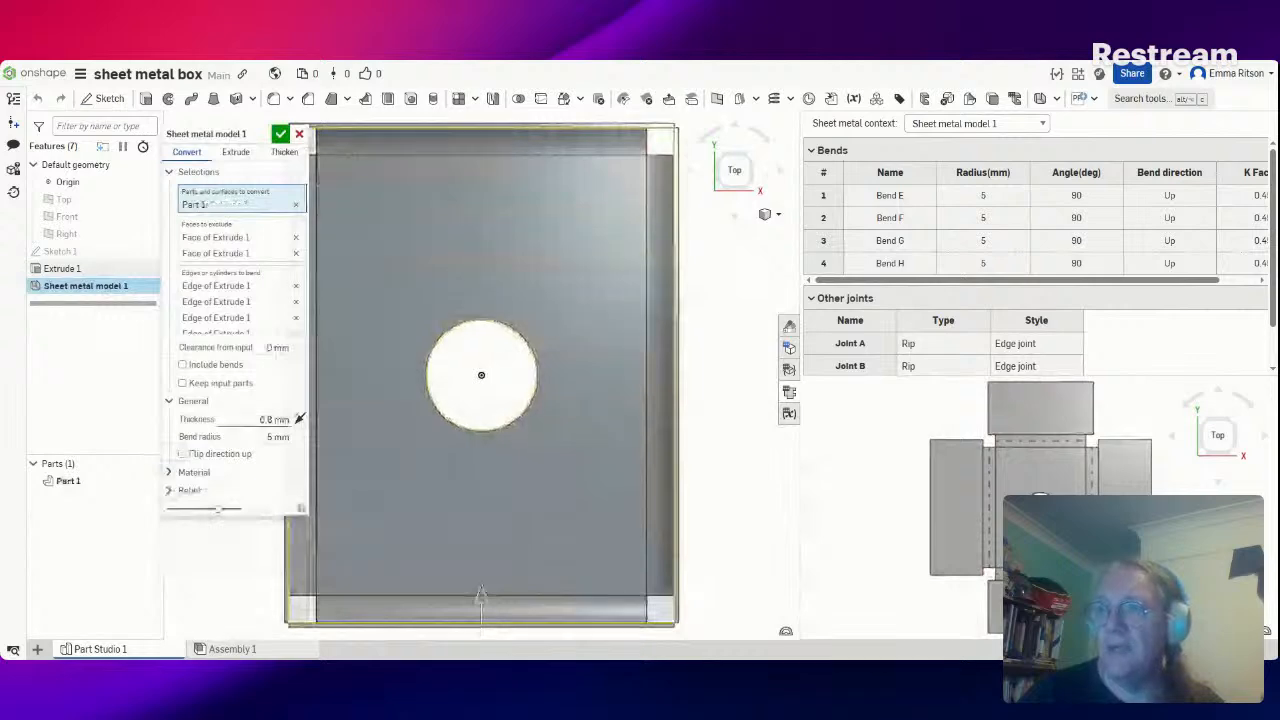
pyautogui.click(277, 437)
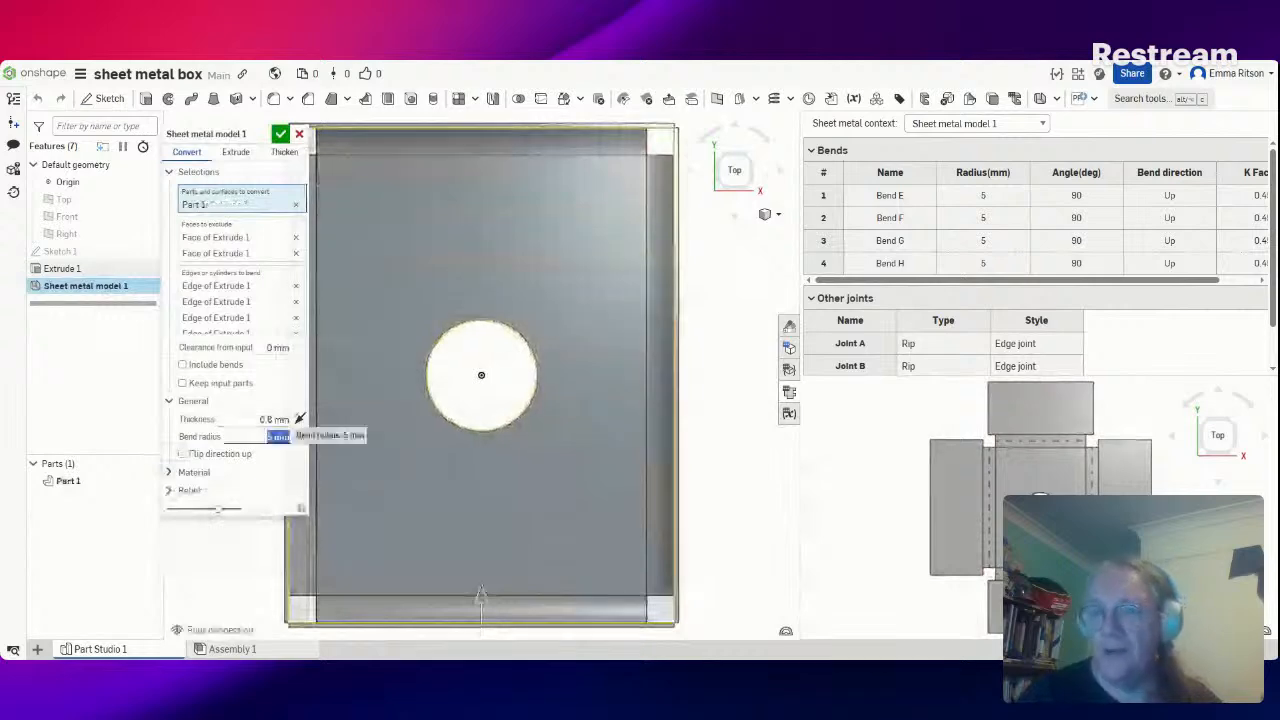
pyautogui.write('1')
pyautogui.press('Return')
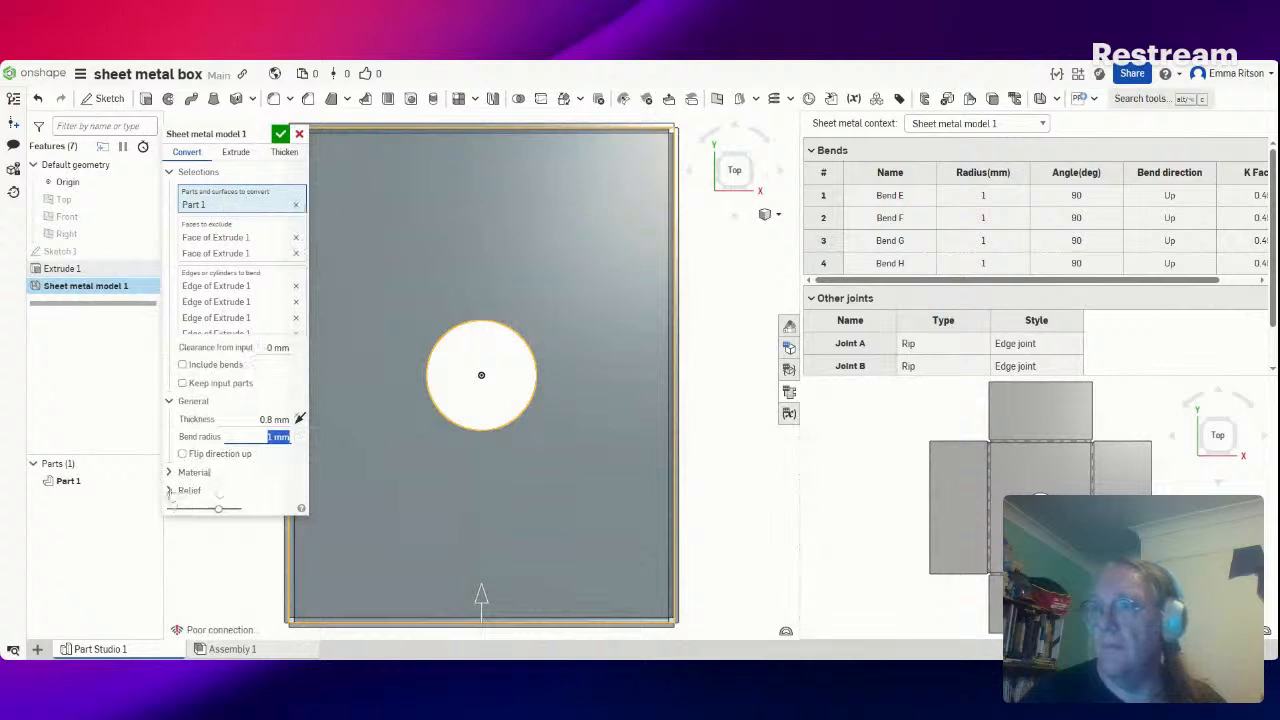
pyautogui.click(281, 134)
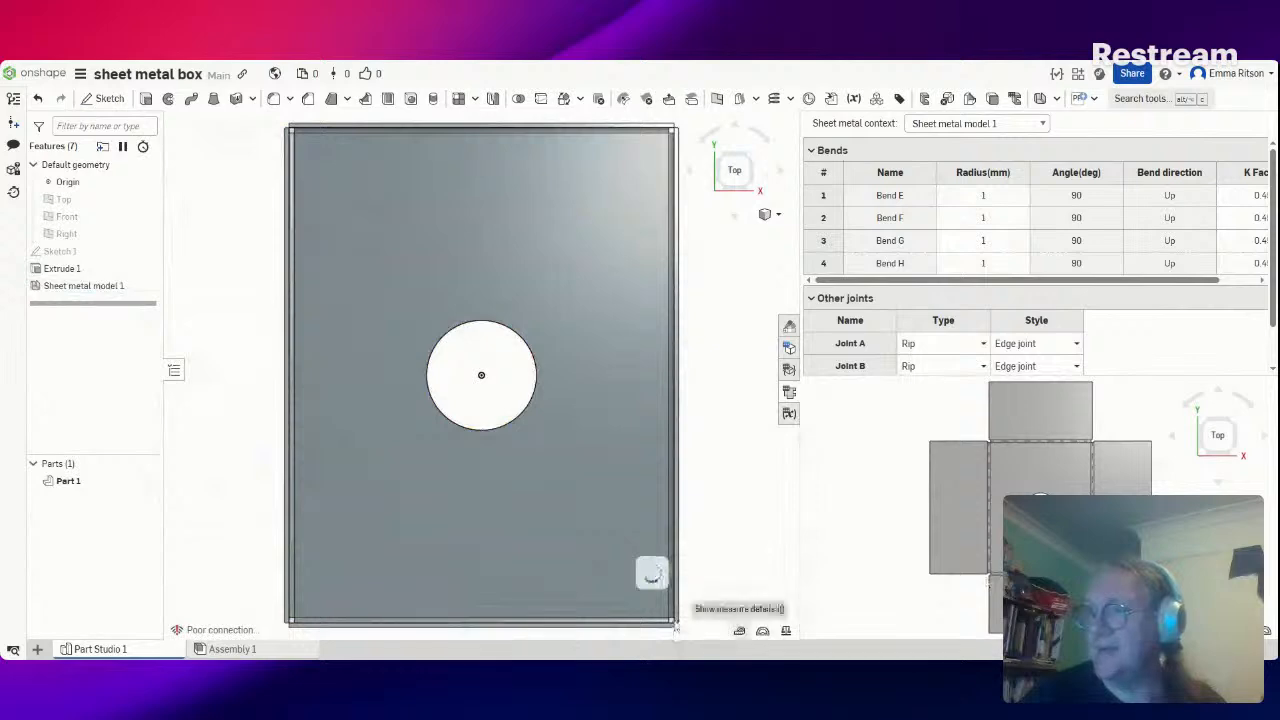
pyautogui.moveTo(582, 409); pyautogui.dragTo(796, 200, button='right')
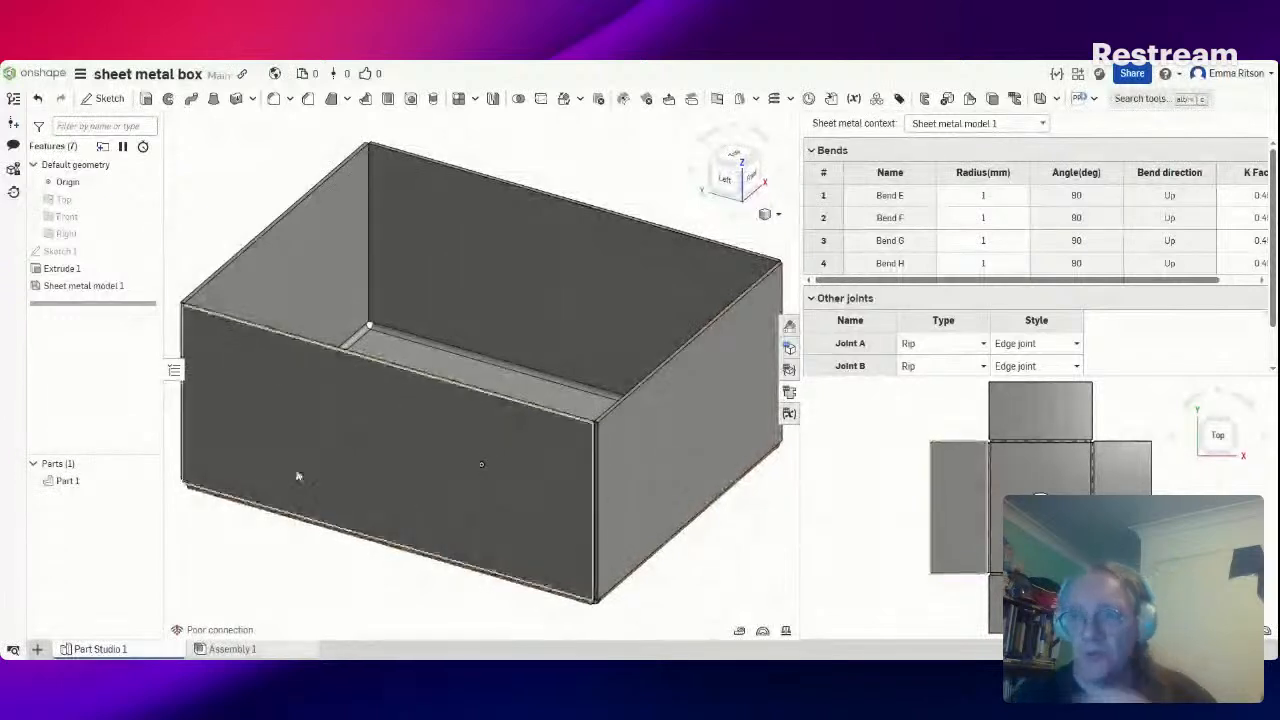
# Open the box's Sketch 1 for inspection and leave it again
pyautogui.moveTo(297, 476)
pyautogui.mouseDown(button='right')
pyautogui.moveTo(300, 497)
pyautogui.moveTo(300, 445)
pyautogui.moveTo(321, 474)
pyautogui.moveTo(311, 489)
pyautogui.moveTo(299, 473)
pyautogui.mouseUp(button='right')
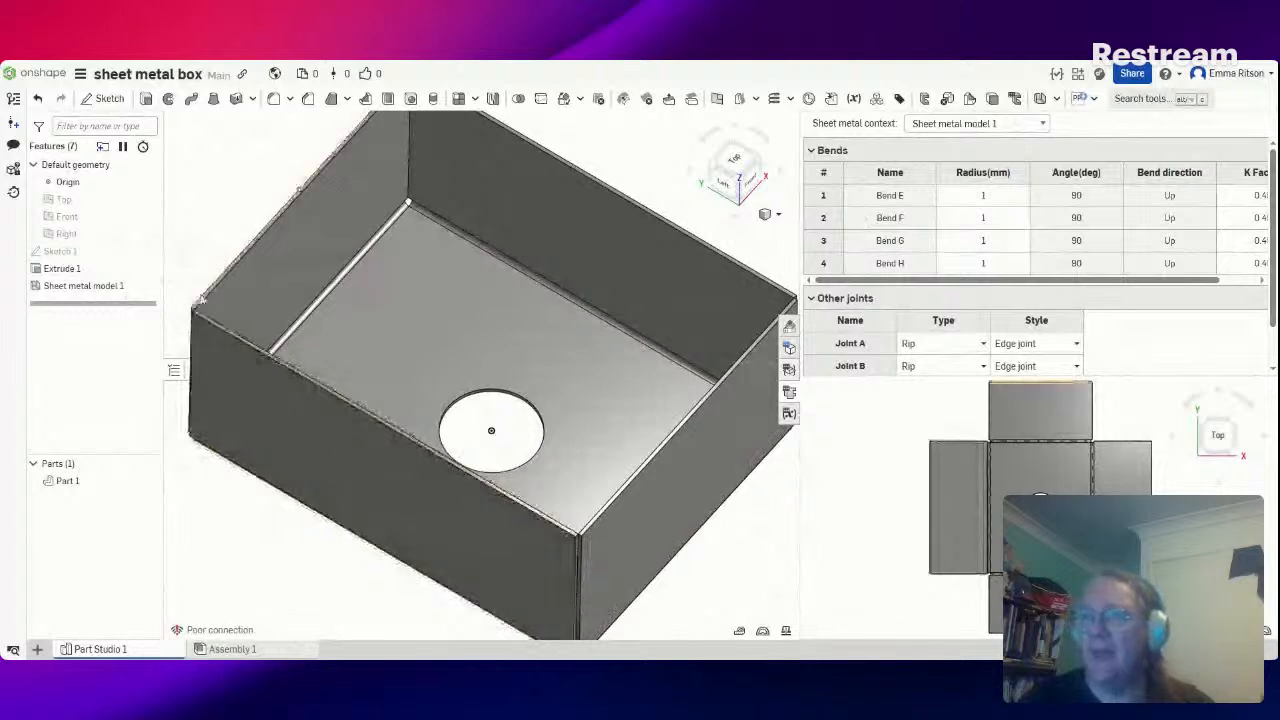
pyautogui.rightClick(115, 259)
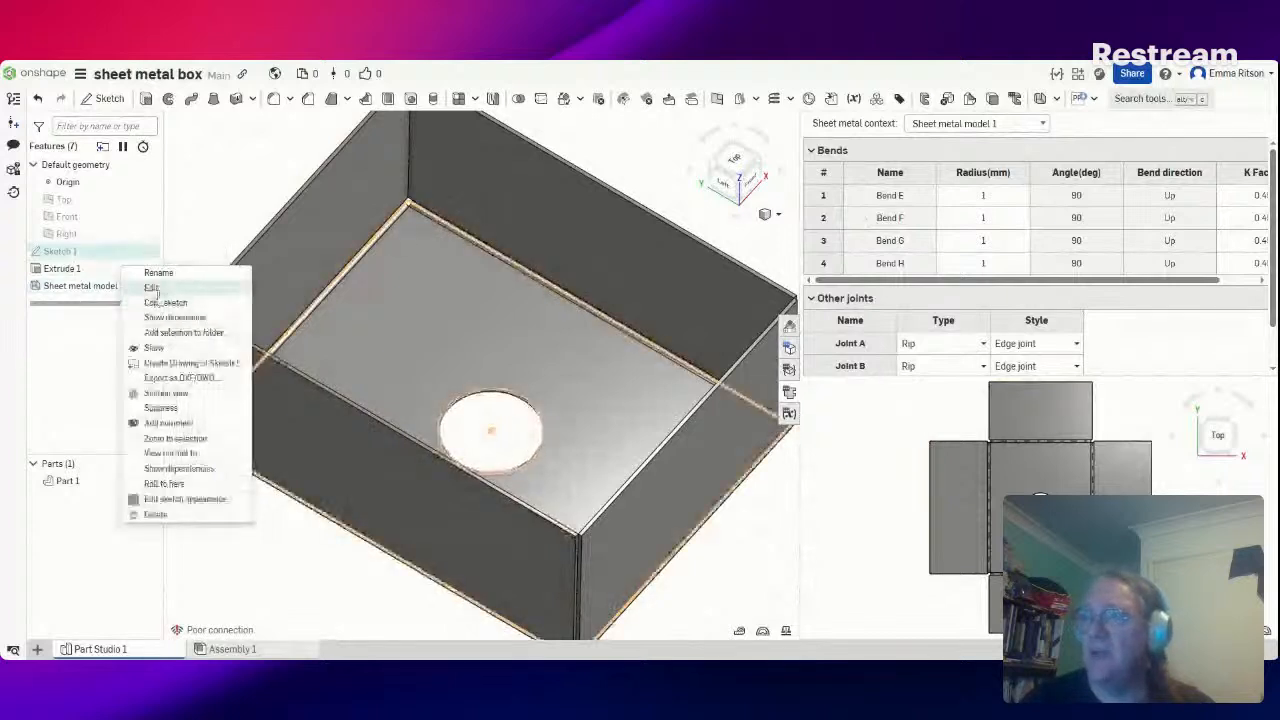
pyautogui.click(153, 288)
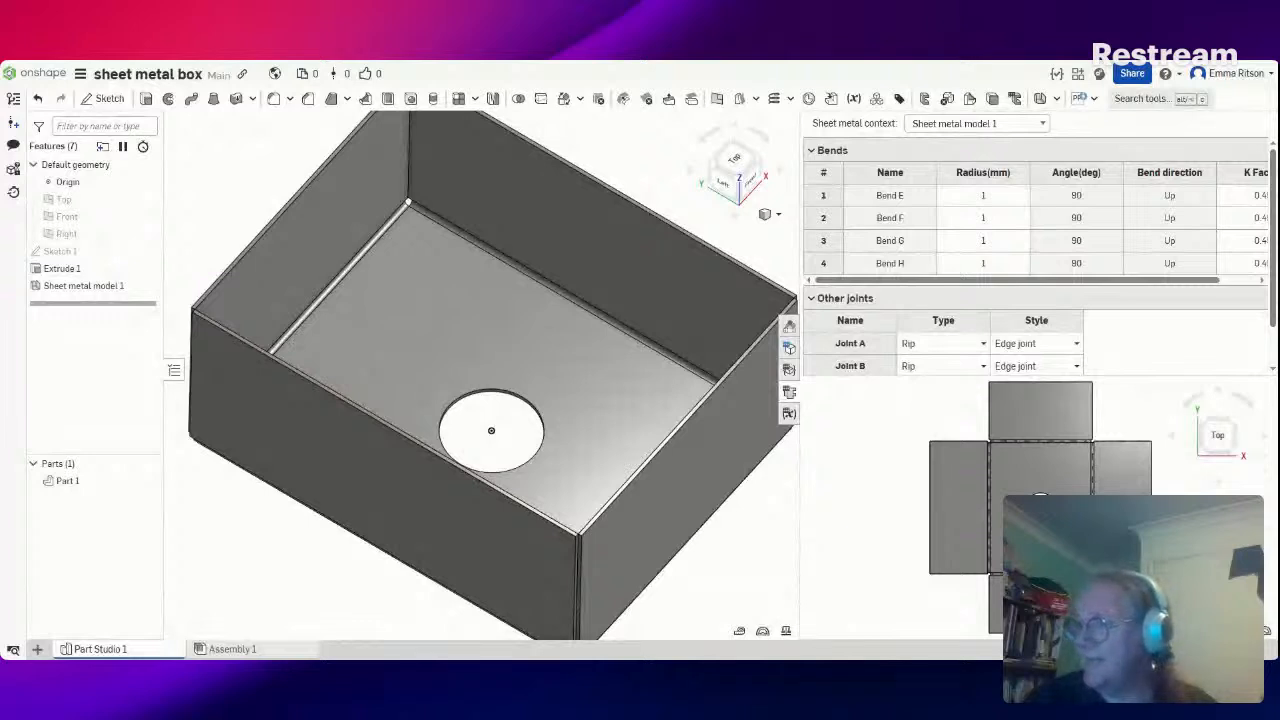
# Measure the lengths of the box's upper rim edges and the folded-state distance between the two long rim edges
pyautogui.click(739, 631)
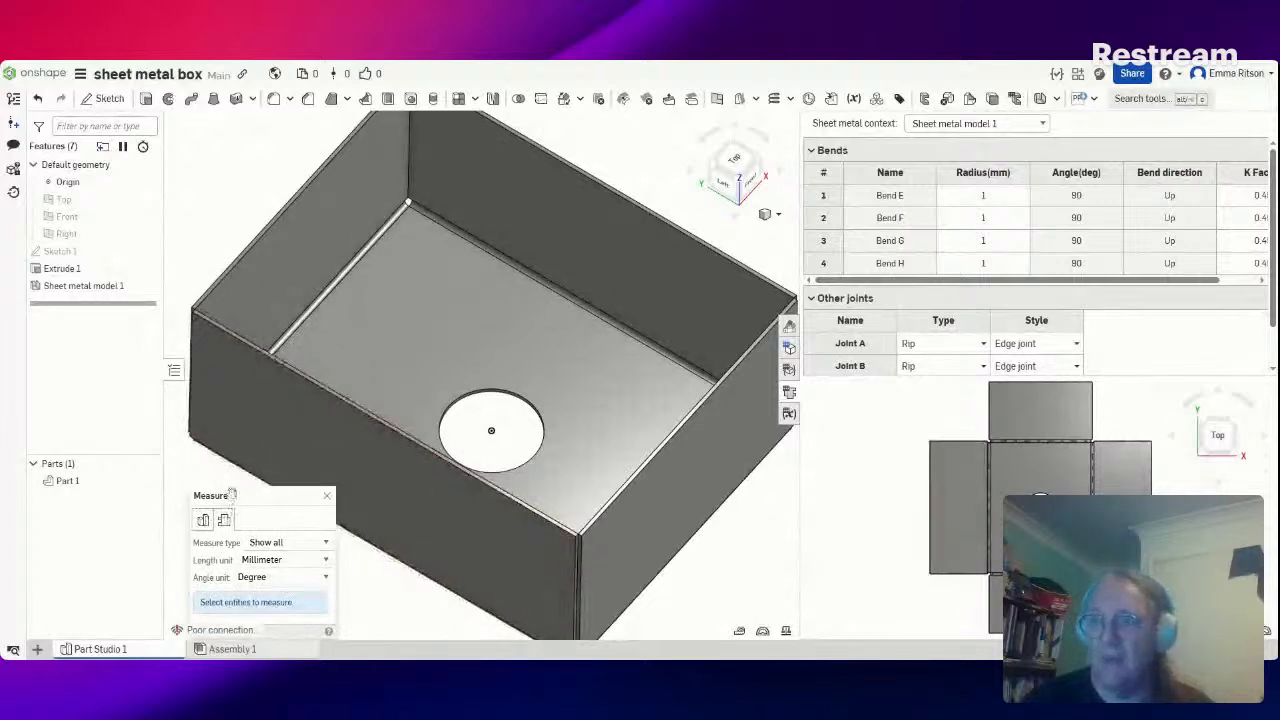
pyautogui.moveTo(204, 455); pyautogui.dragTo(177, 416)
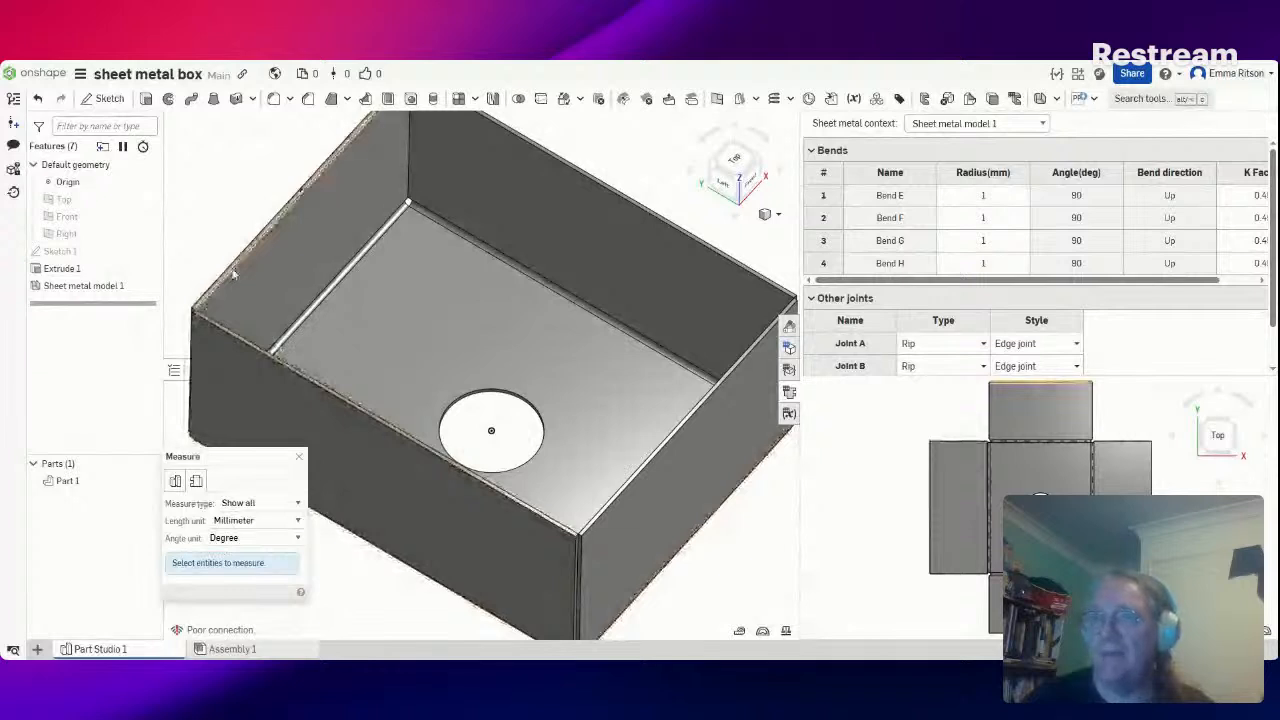
pyautogui.click(229, 267)
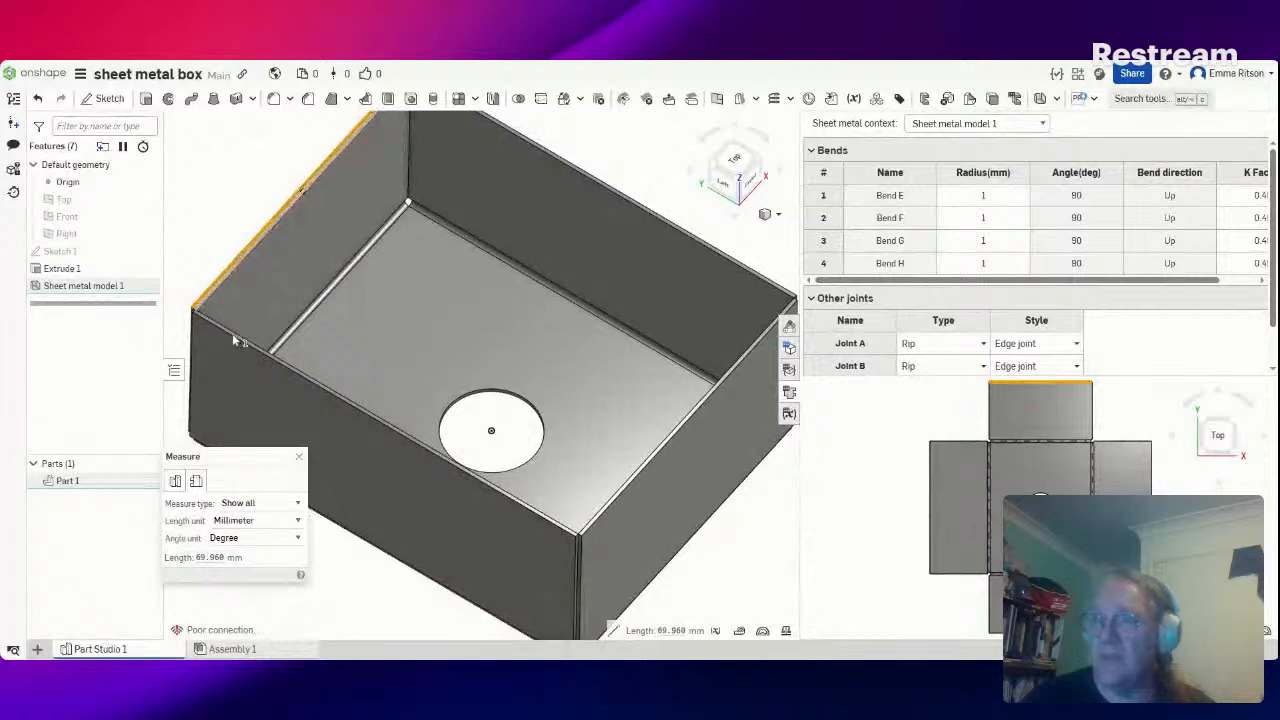
pyautogui.click(198, 234)
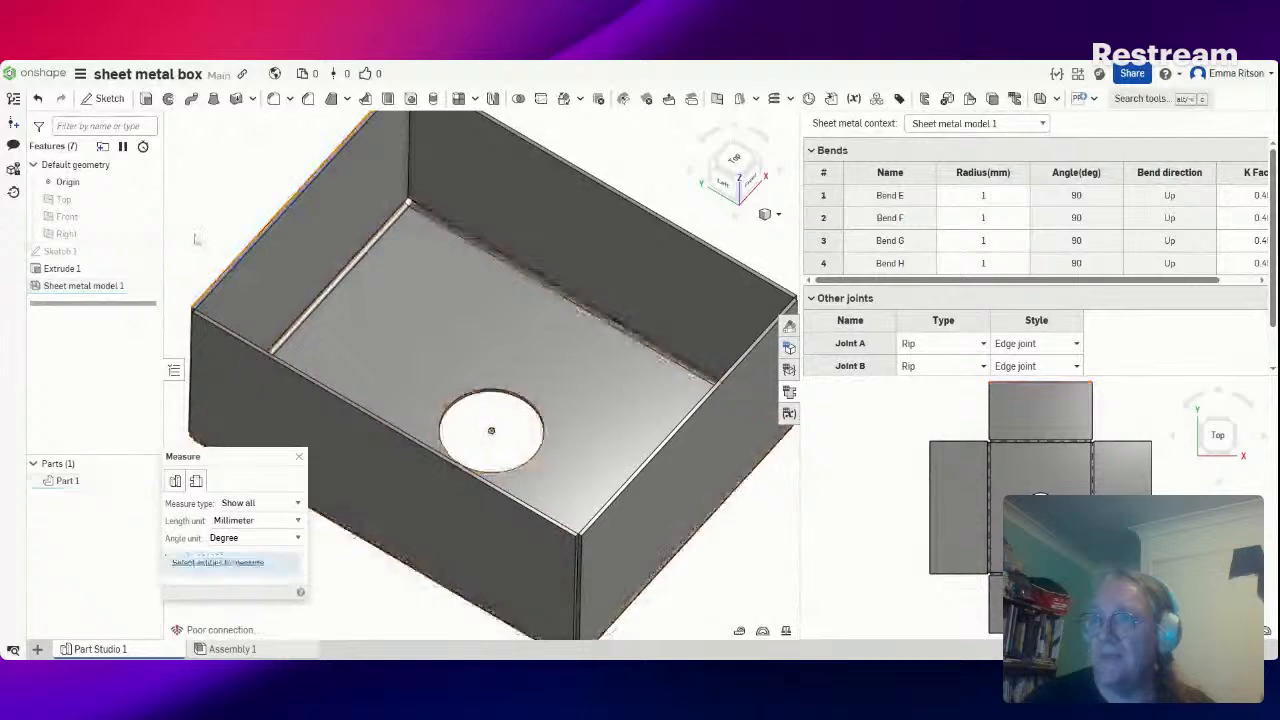
pyautogui.click(341, 402)
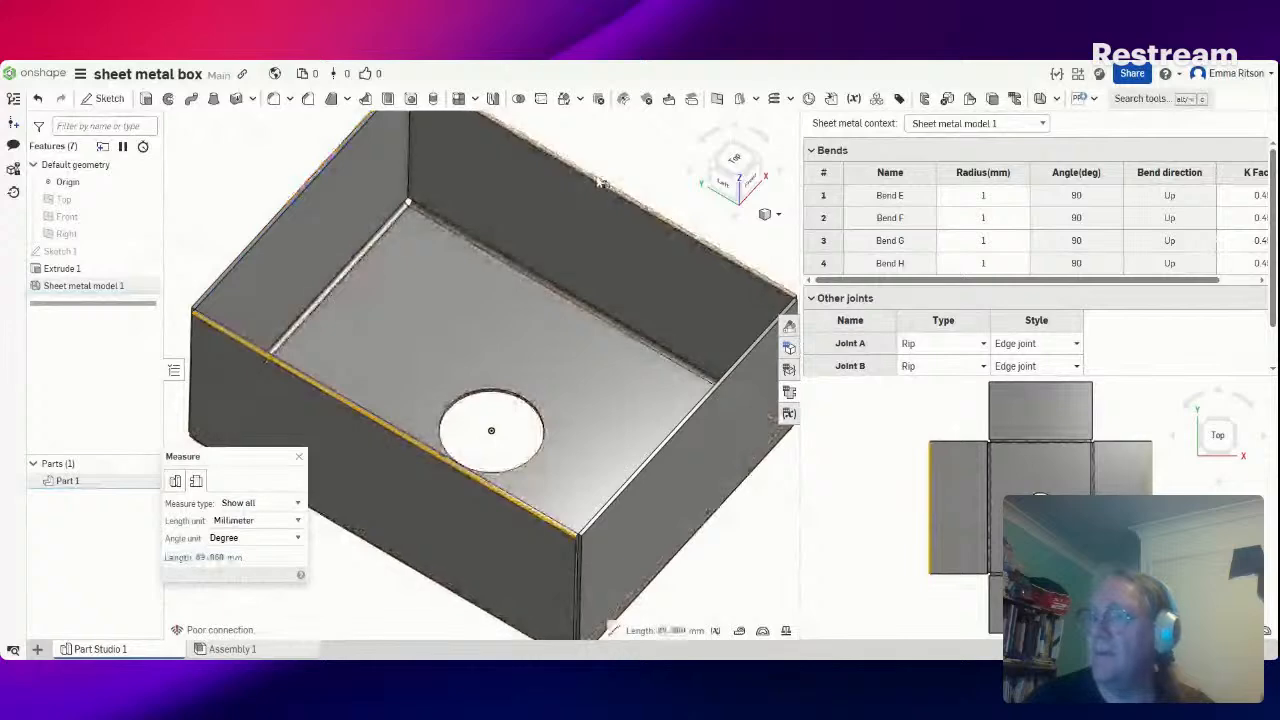
pyautogui.click(598, 182)
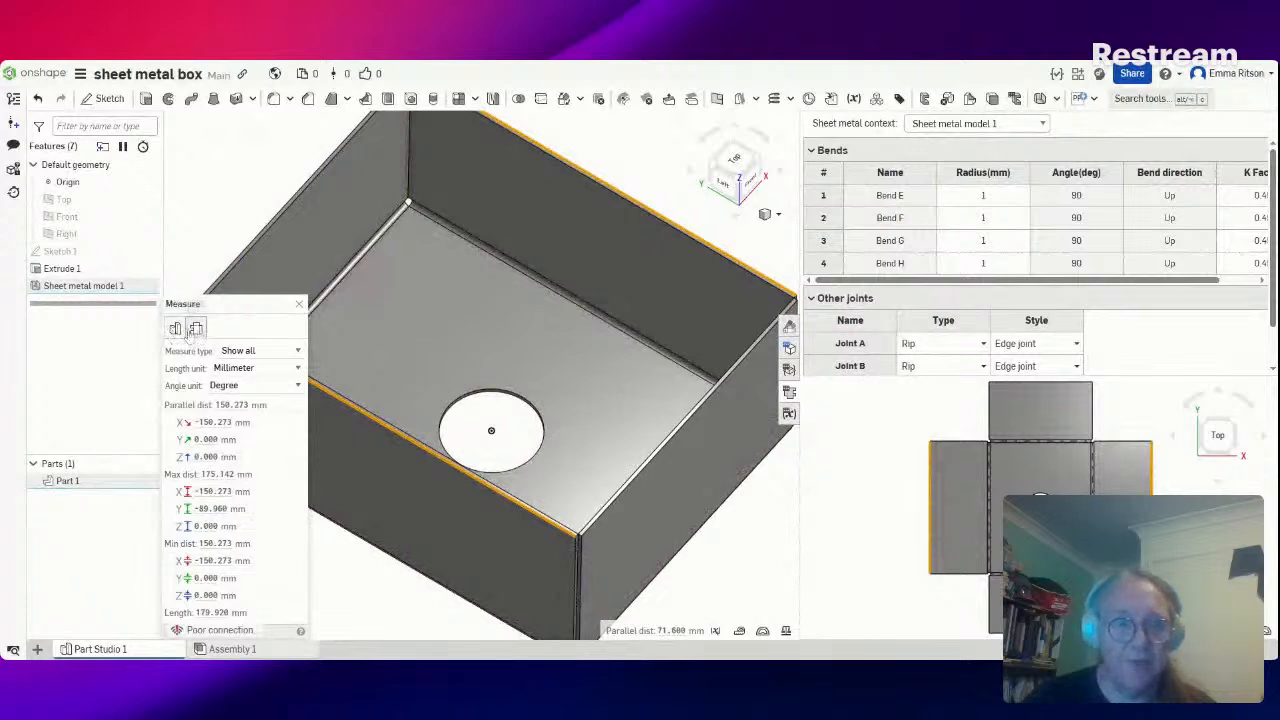
pyautogui.click(175, 330)
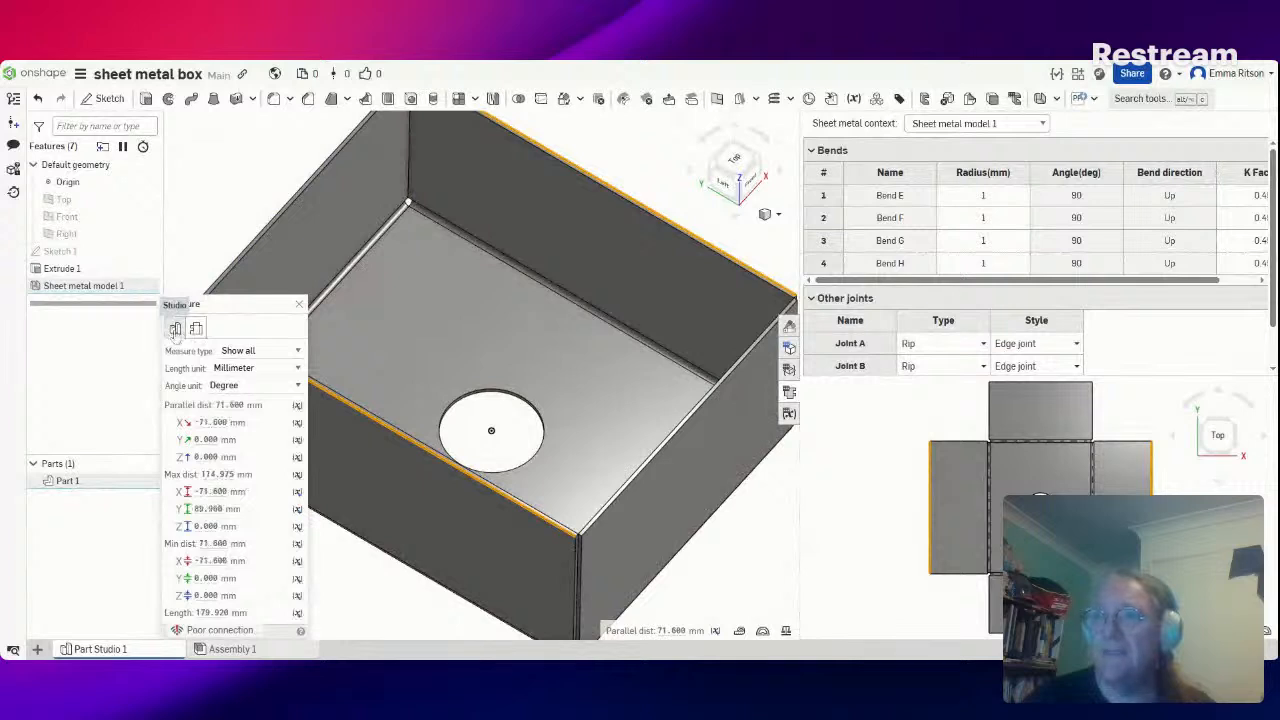
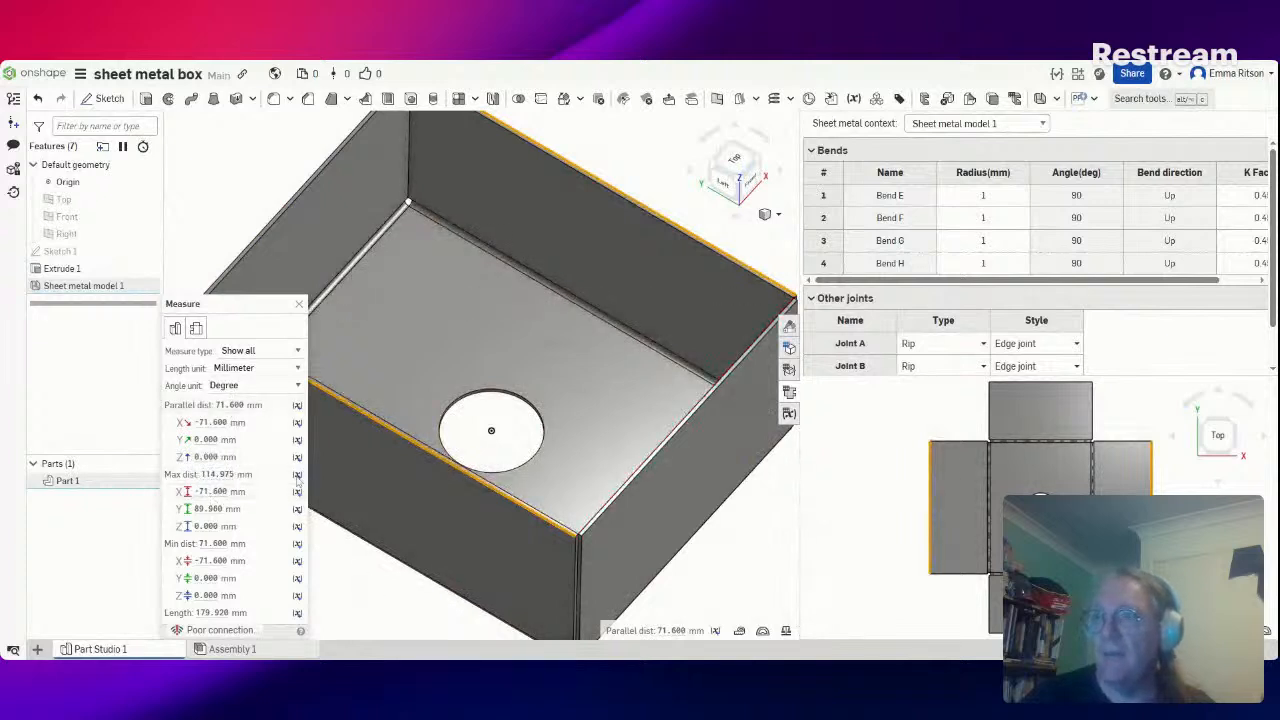
# Measure the distance between the two short rim edges of the folded box and close the measurement
pyautogui.press('space')
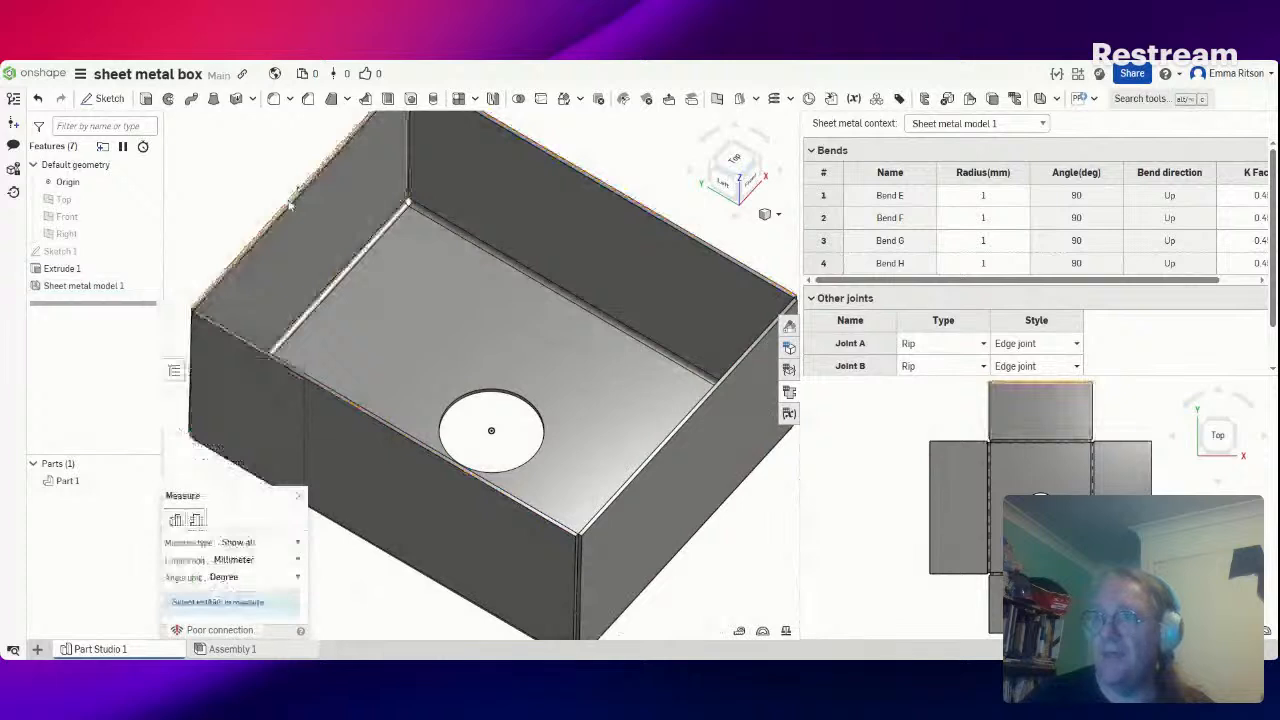
pyautogui.click(290, 203)
pyautogui.click(682, 437)
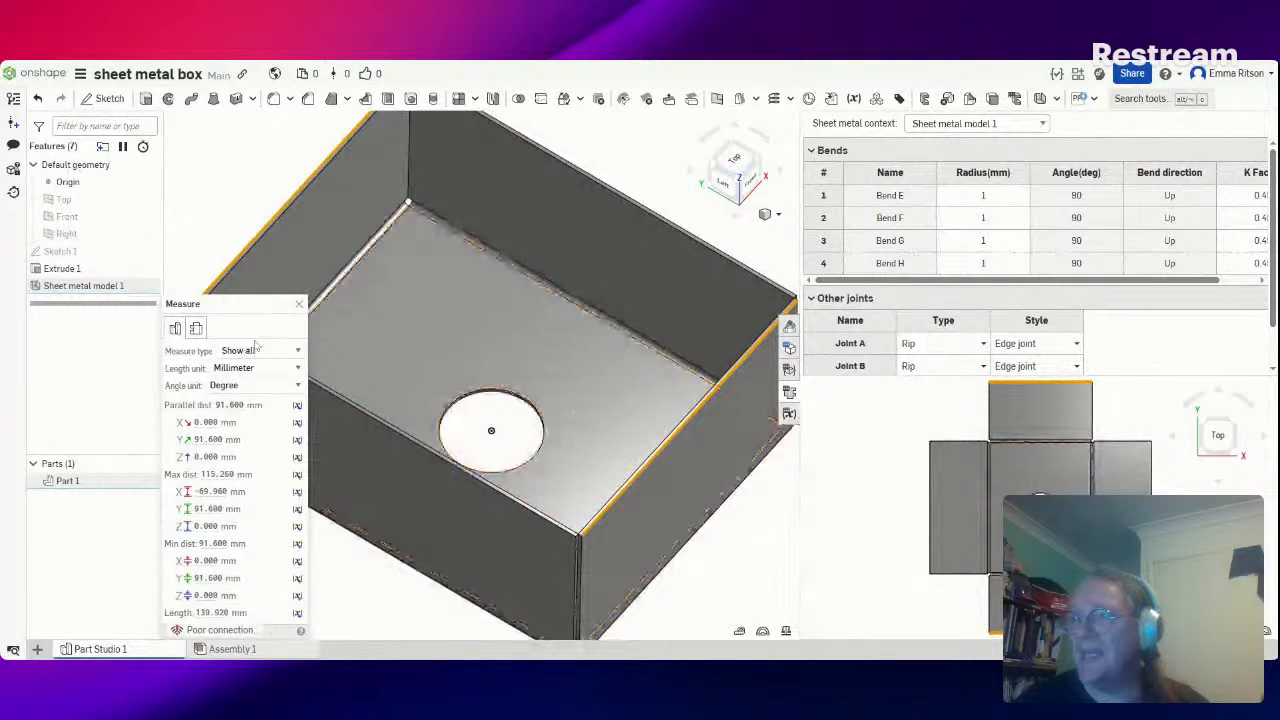
pyautogui.click(296, 308)
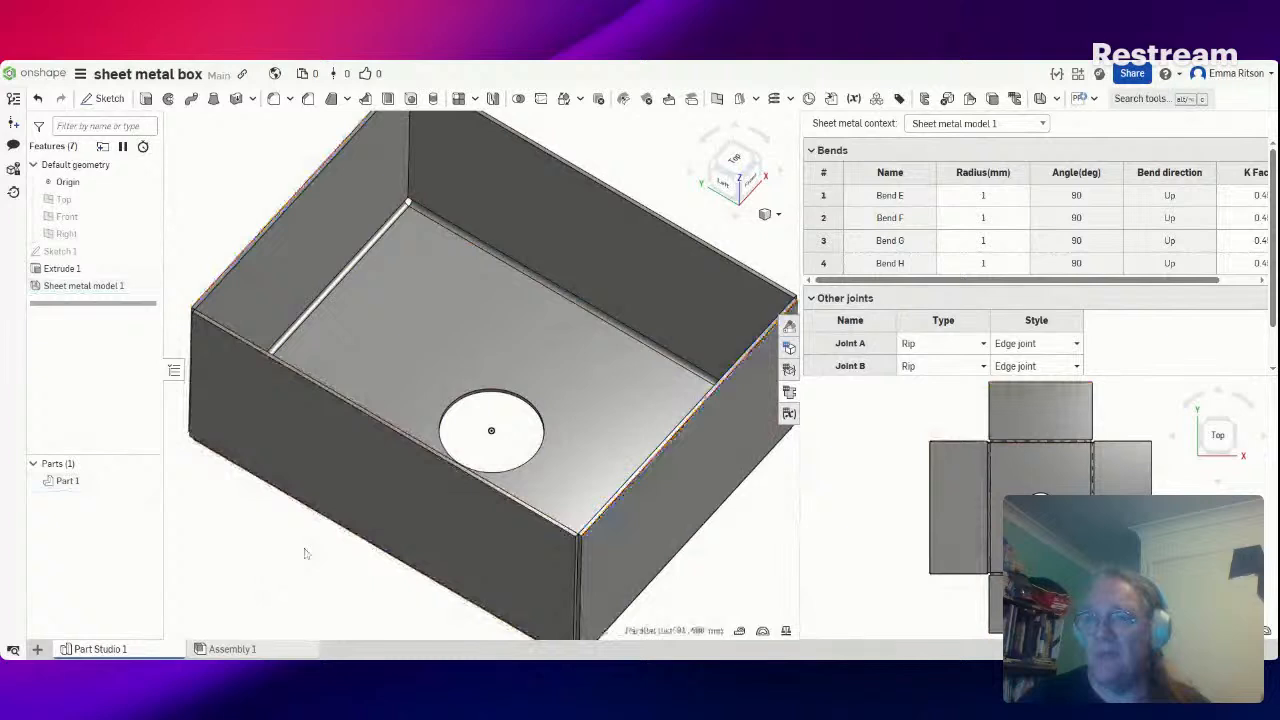
# Add a second part studio to the document
pyautogui.moveTo(128, 652)
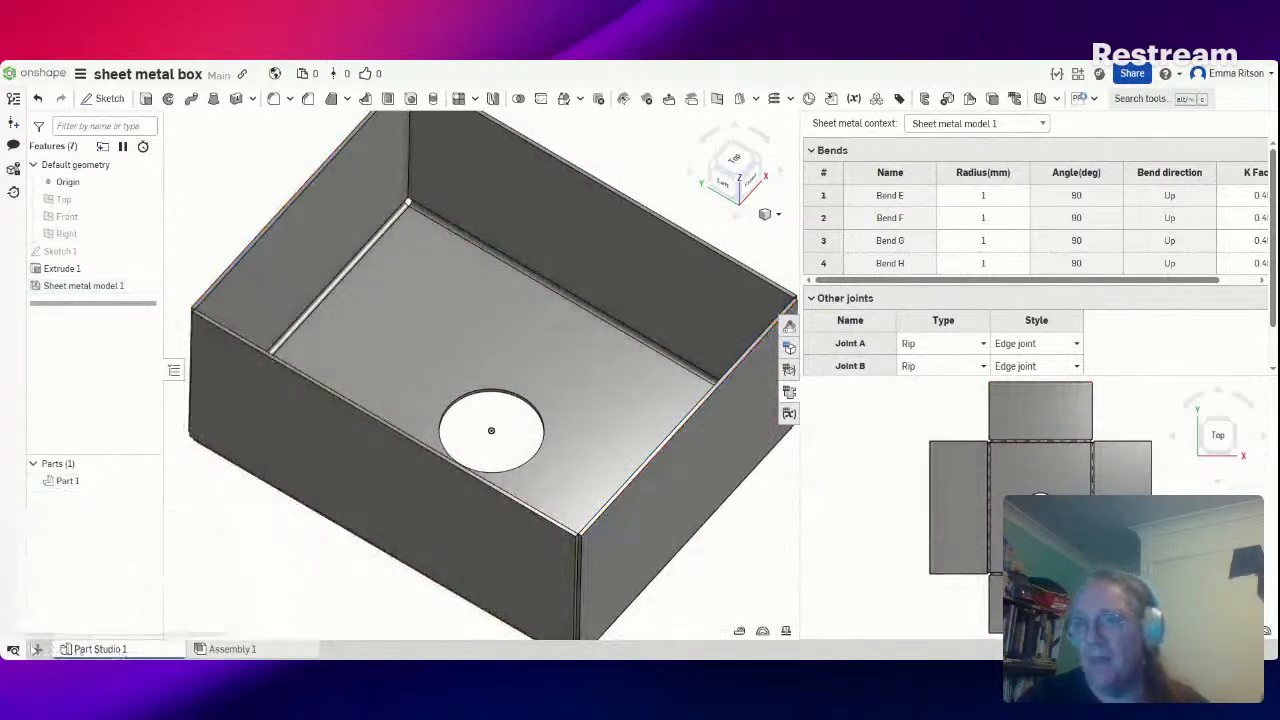
pyautogui.click(36, 650)
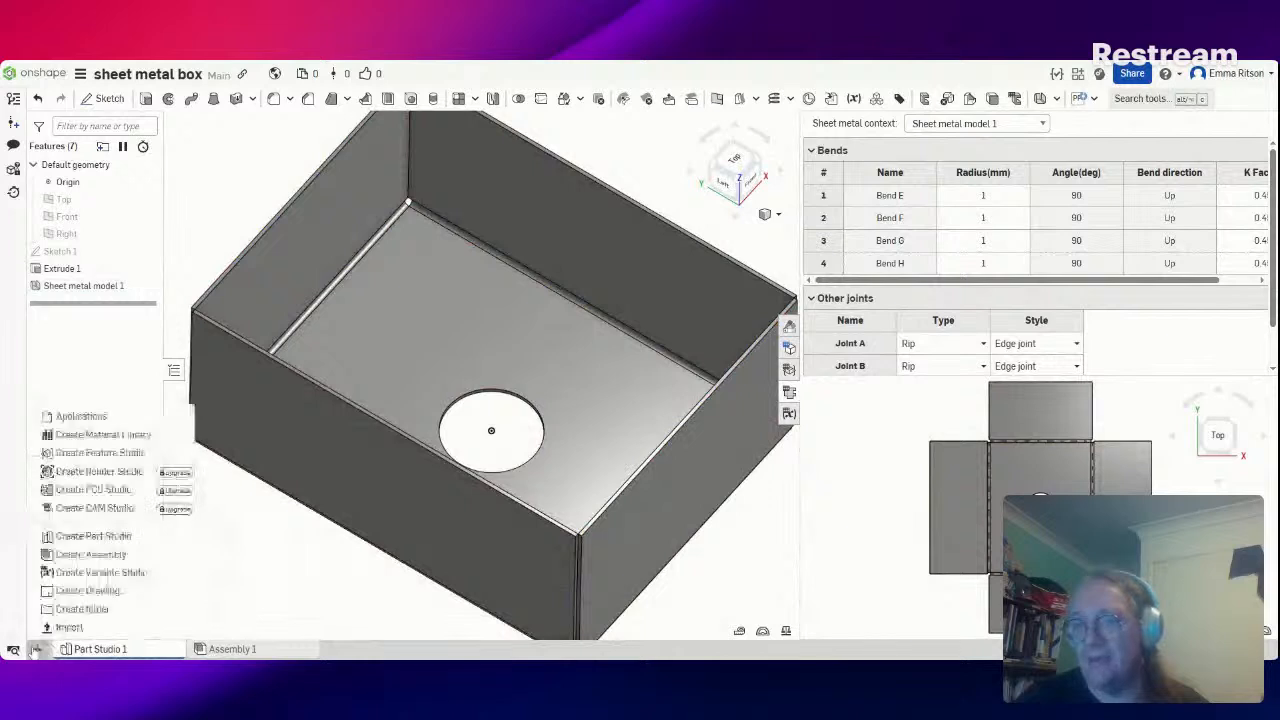
pyautogui.click(102, 541)
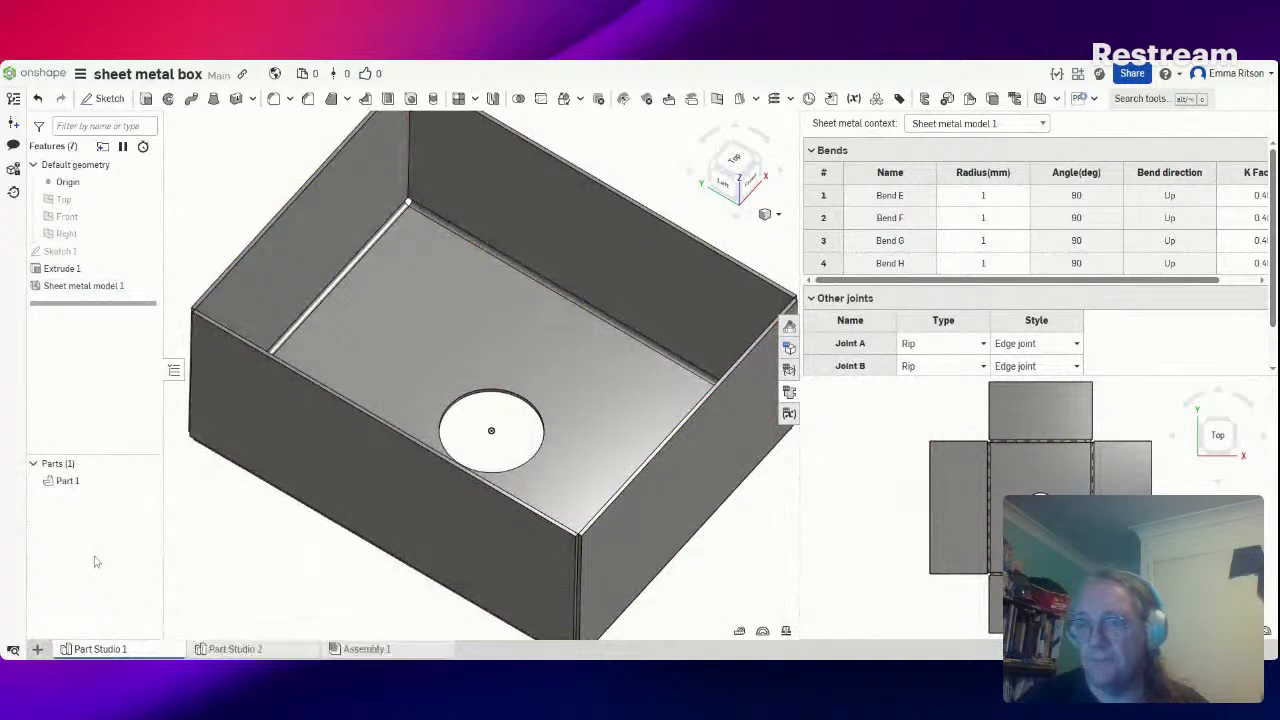
# Rename Part Studio 1 as box and Part Studio 2 as lid
pyautogui.rightClick(116, 649)
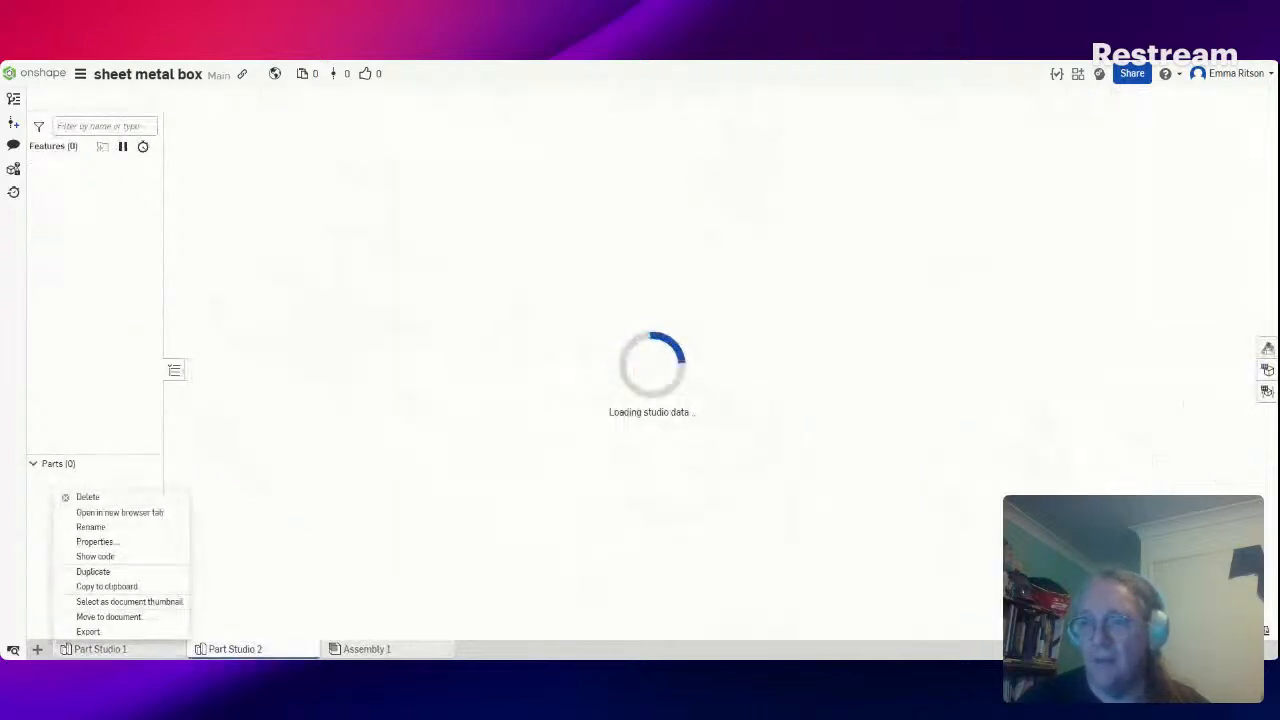
pyautogui.click(128, 529)
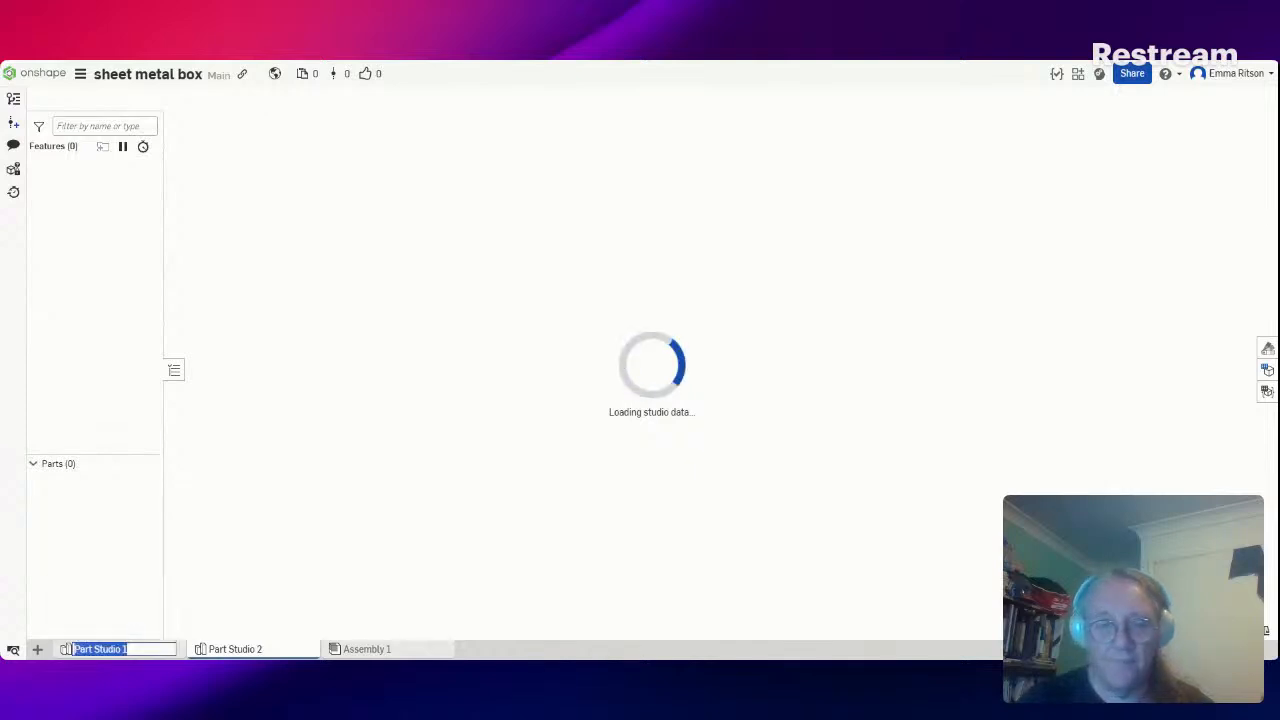
pyautogui.write('box')
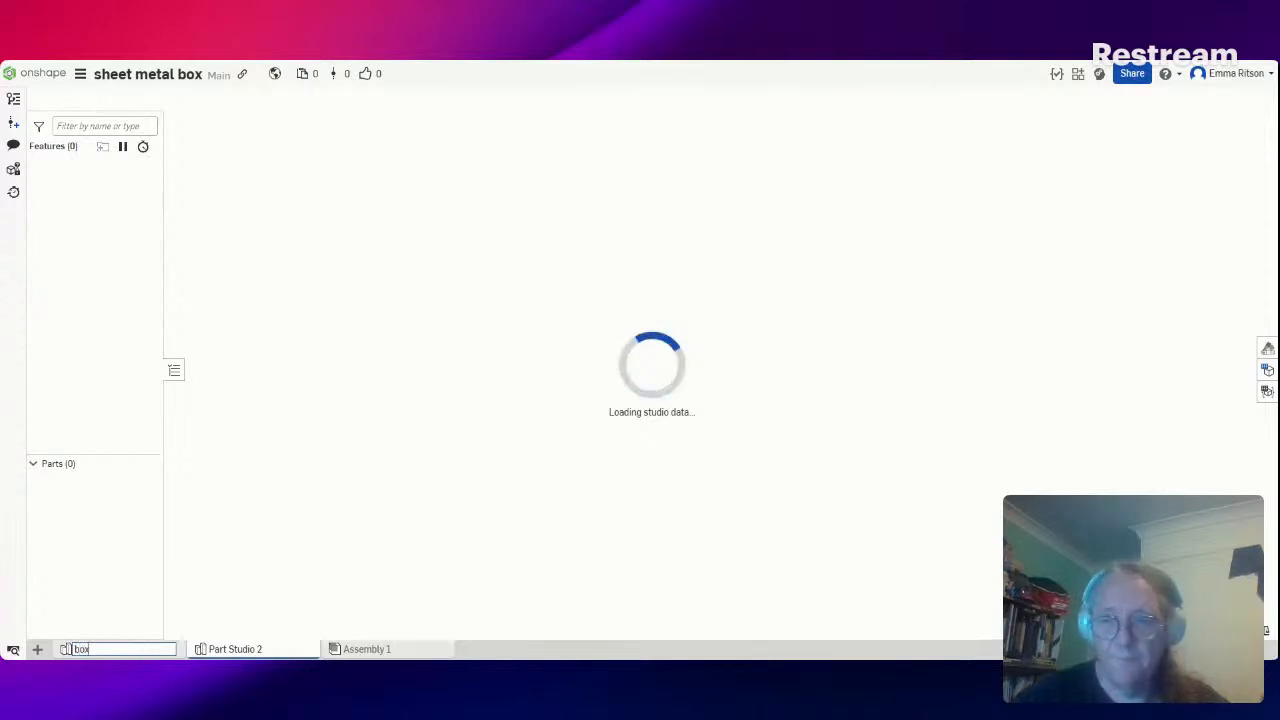
pyautogui.press('Return')
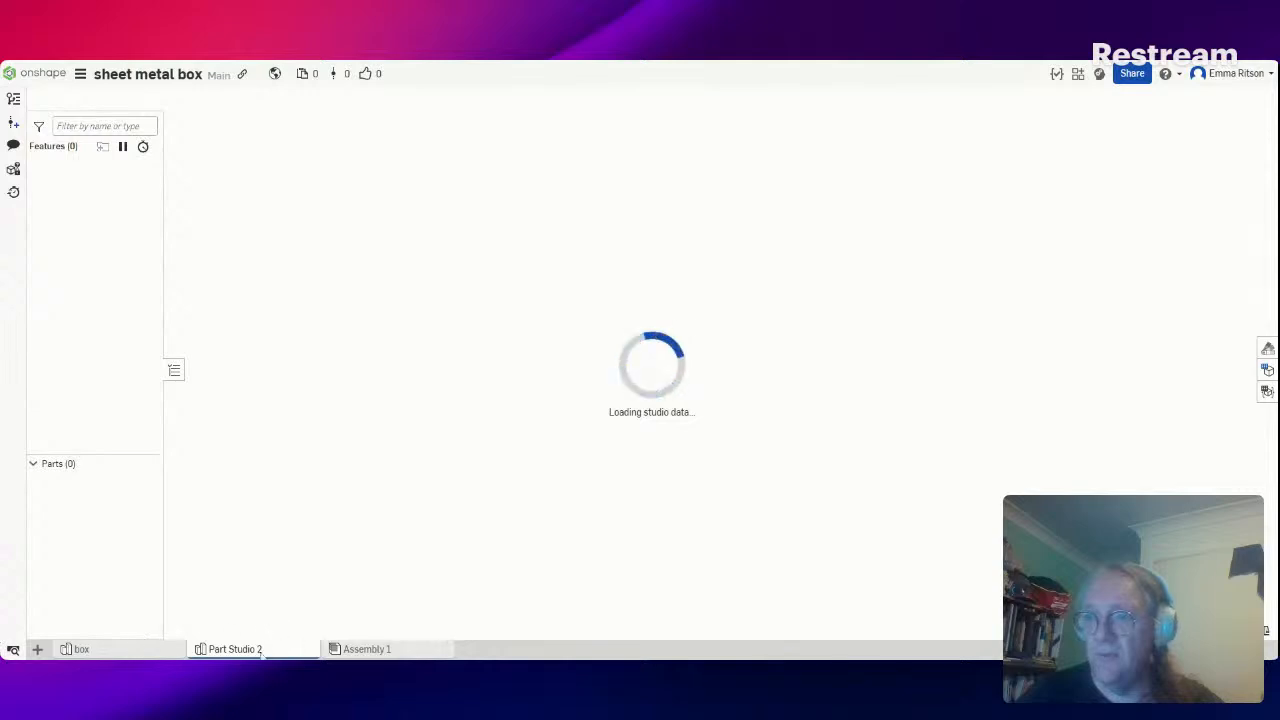
pyautogui.rightClick(228, 651)
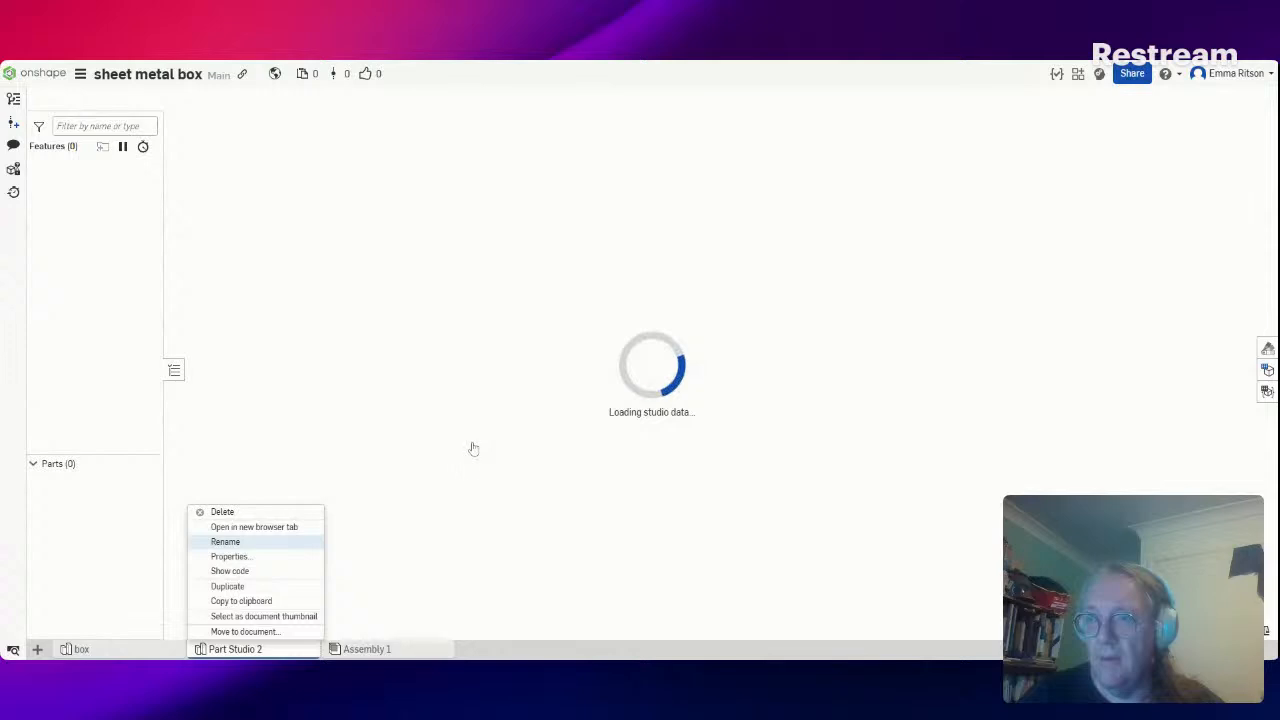
pyautogui.press('Return')
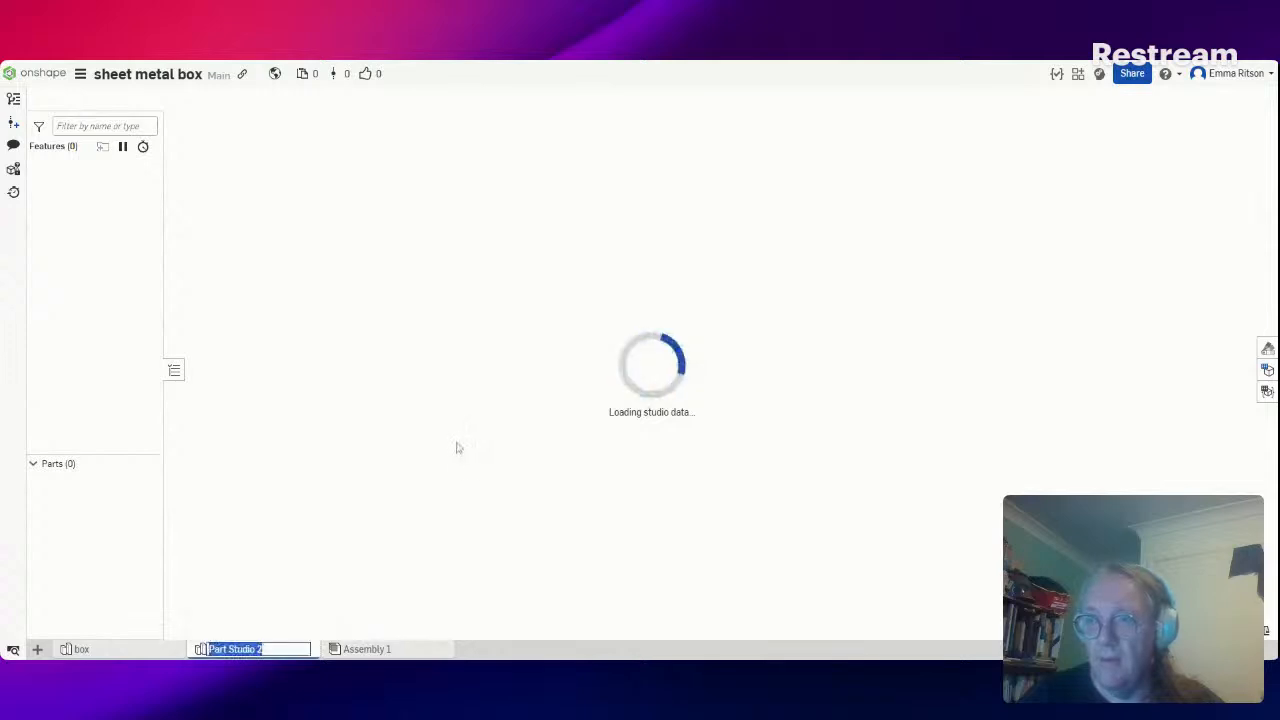
pyautogui.write('lid')
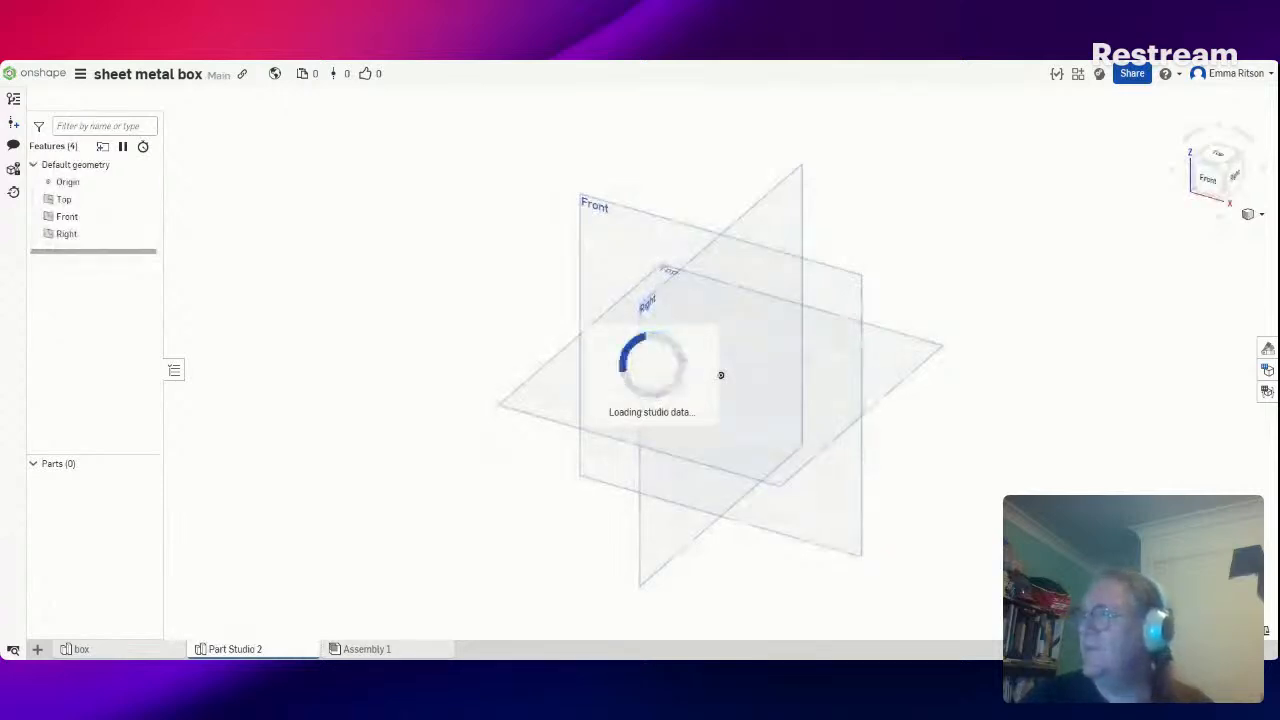
# Sketch a rectangle about 75 mm wide and 63 mm high on the Top plane of the lid studio, centred on the origin
pyautogui.hotkey('shift', '5')
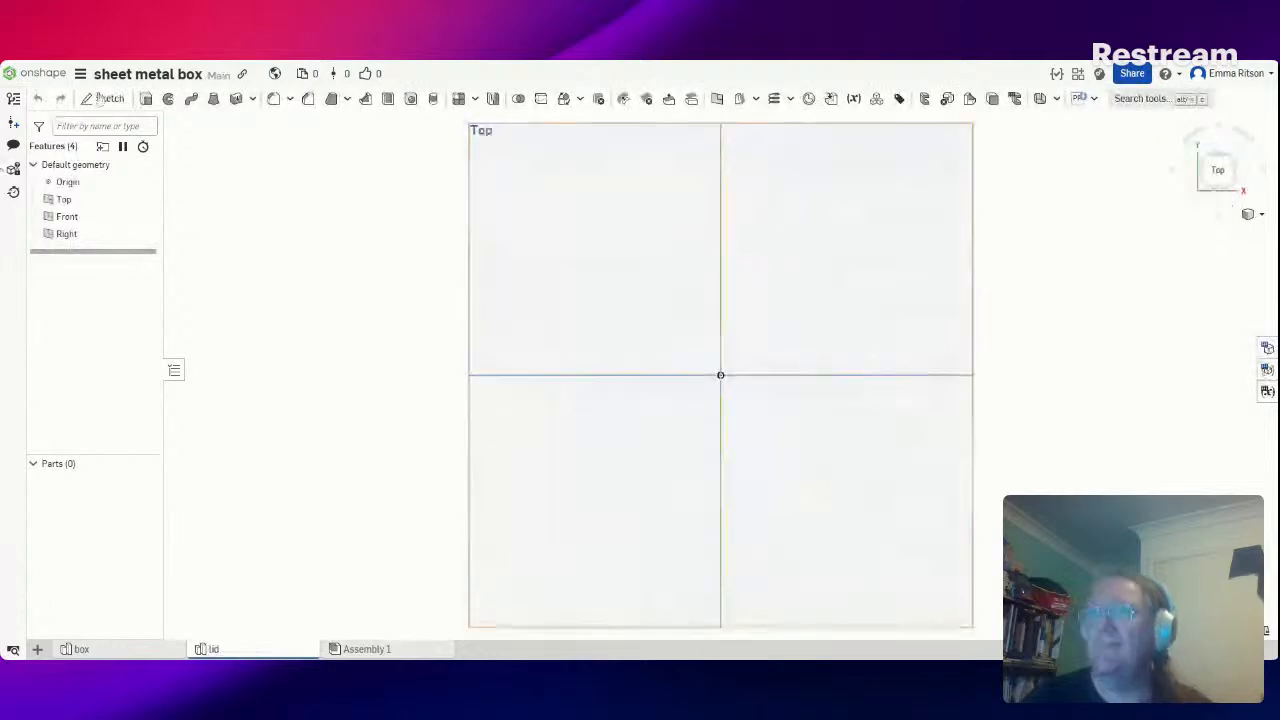
pyautogui.hotkey('shift', 's')
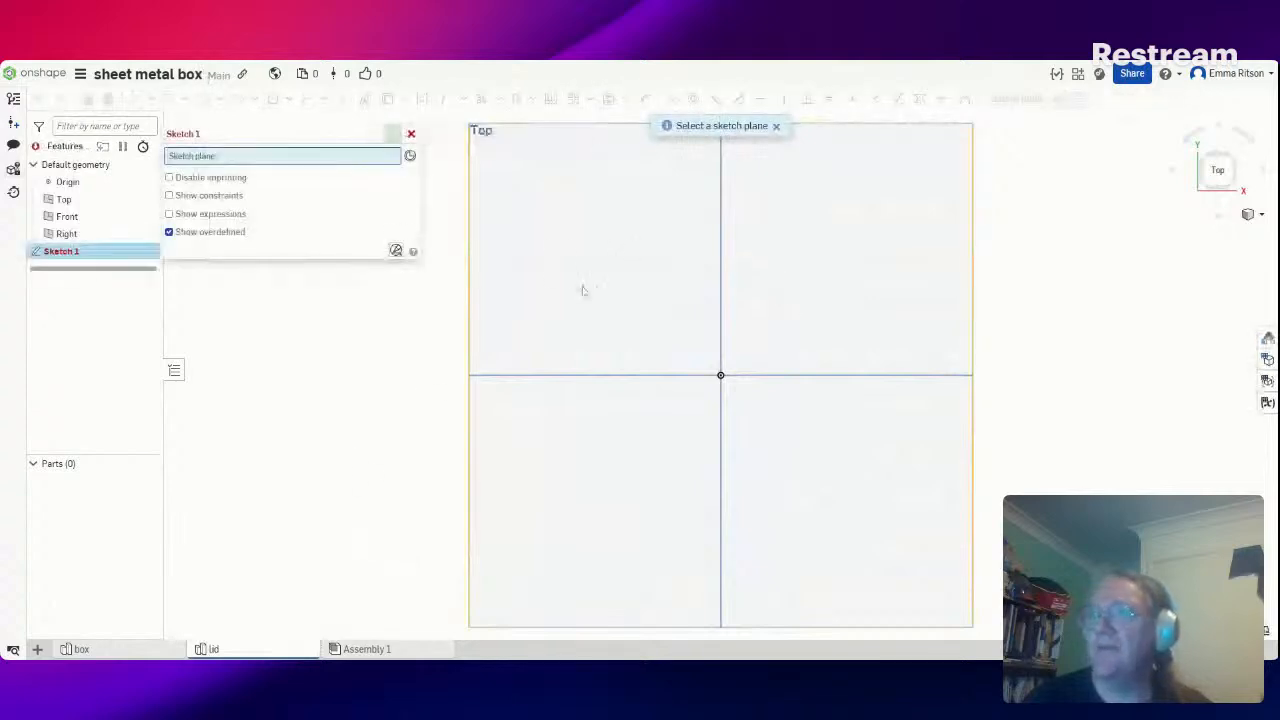
pyautogui.click(421, 381)
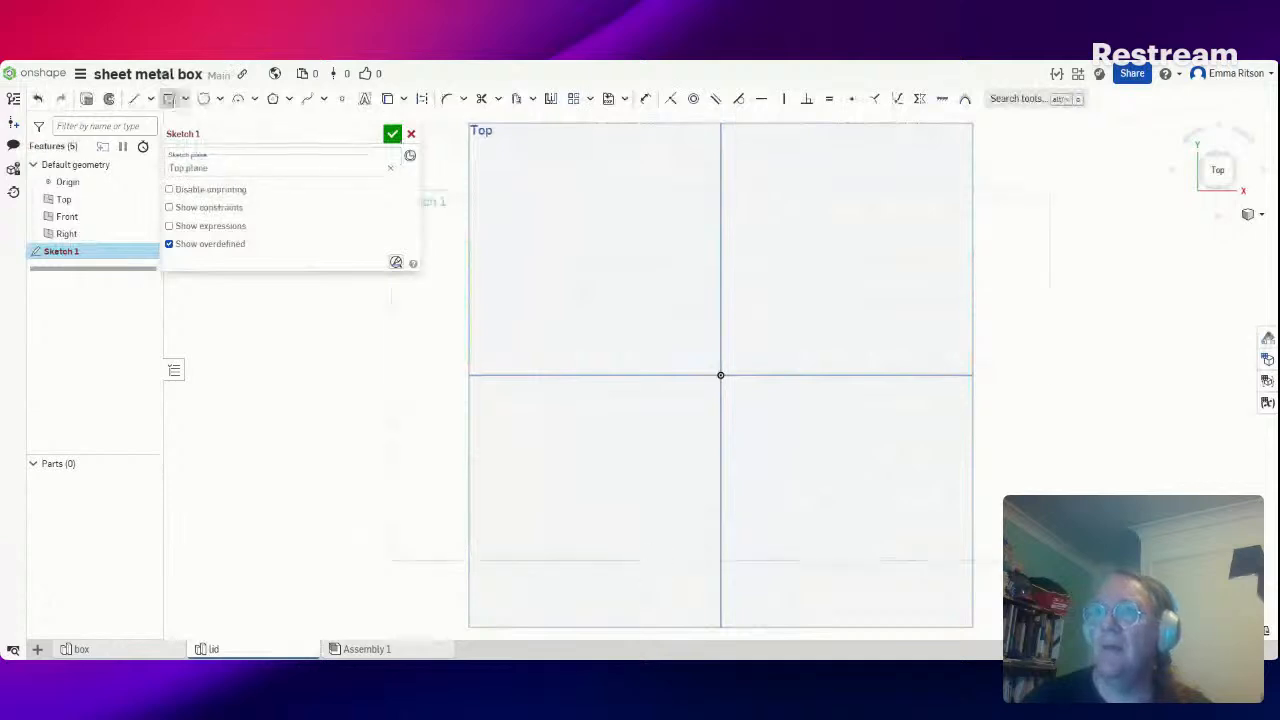
pyautogui.click(169, 98)
pyautogui.click(735, 390)
pyautogui.click(846, 494)
pyautogui.click(848, 482)
# Set the lid rectangle's height to 71.6 mm and its width to 81.6 mm
pyautogui.press('Tab')
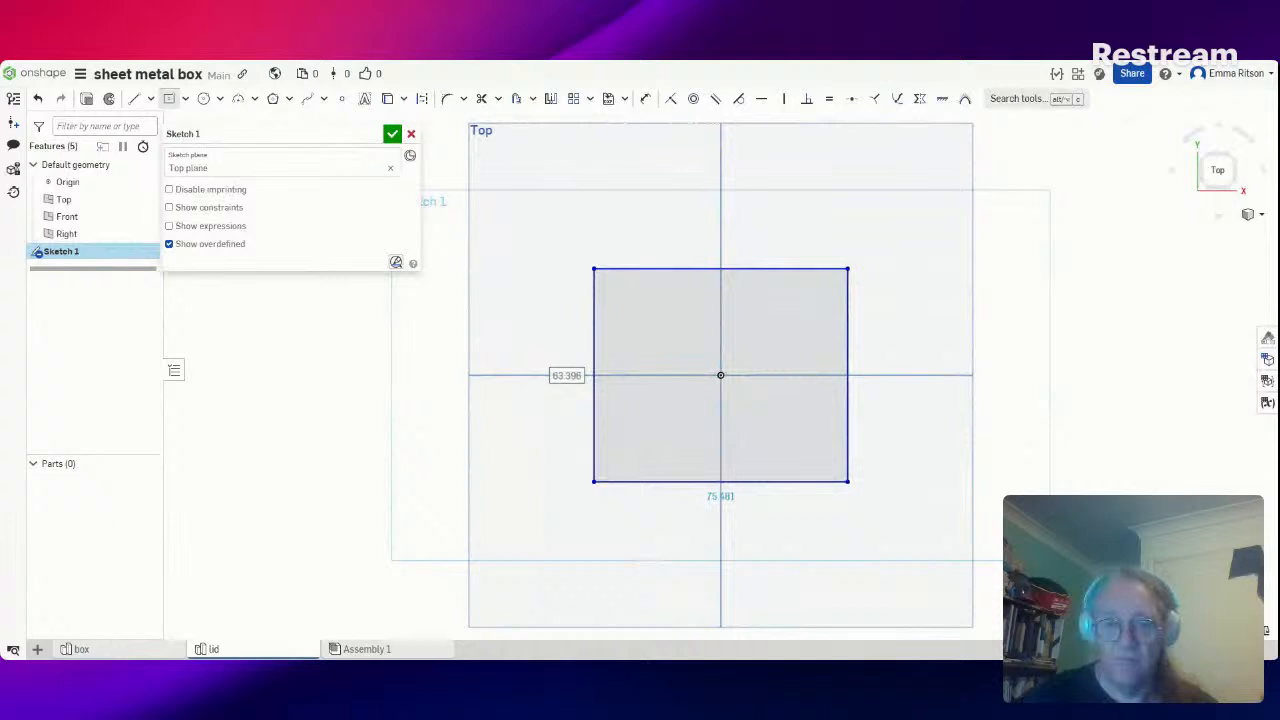
pyautogui.write('71.6')
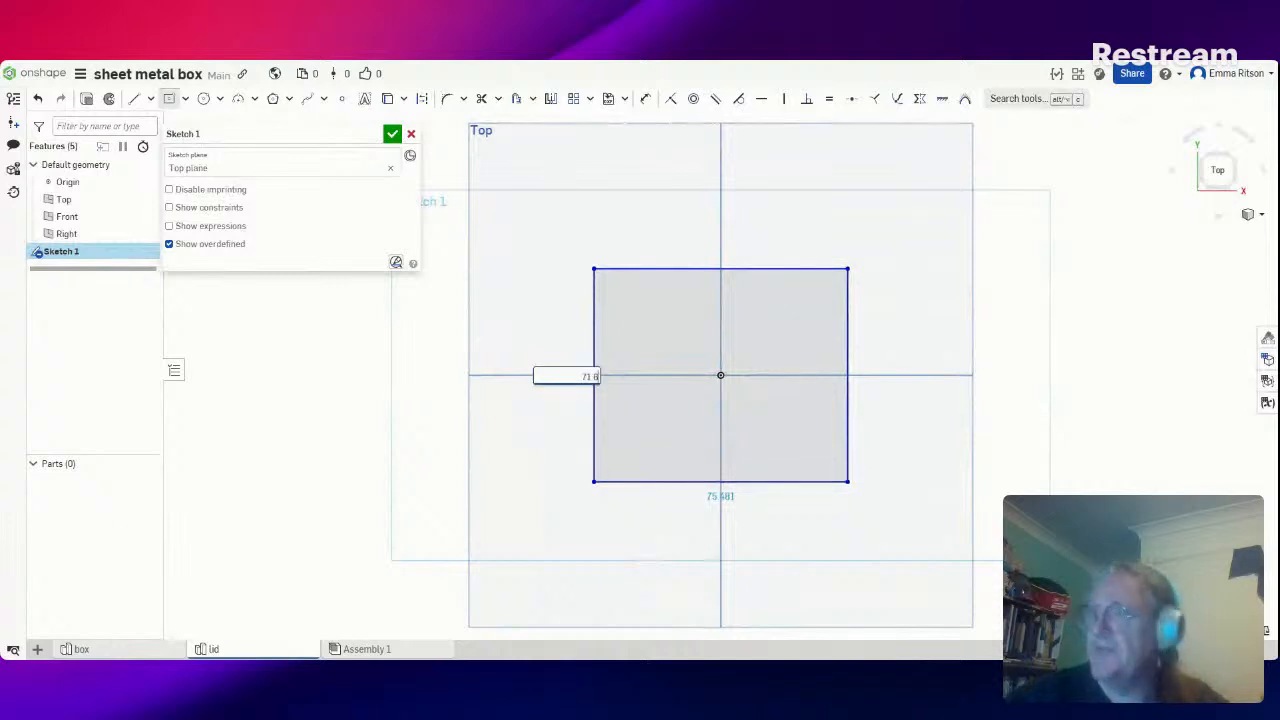
pyautogui.press('Return')
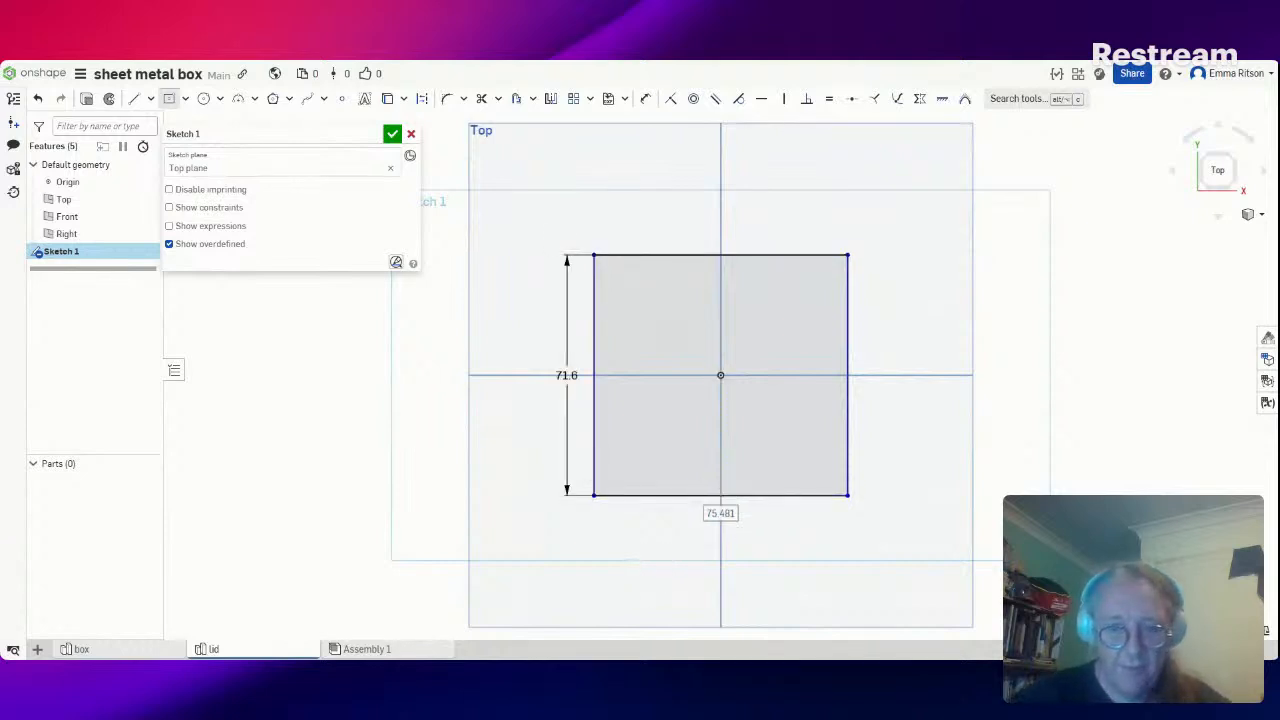
pyautogui.write('81.6')
pyautogui.press('Return')
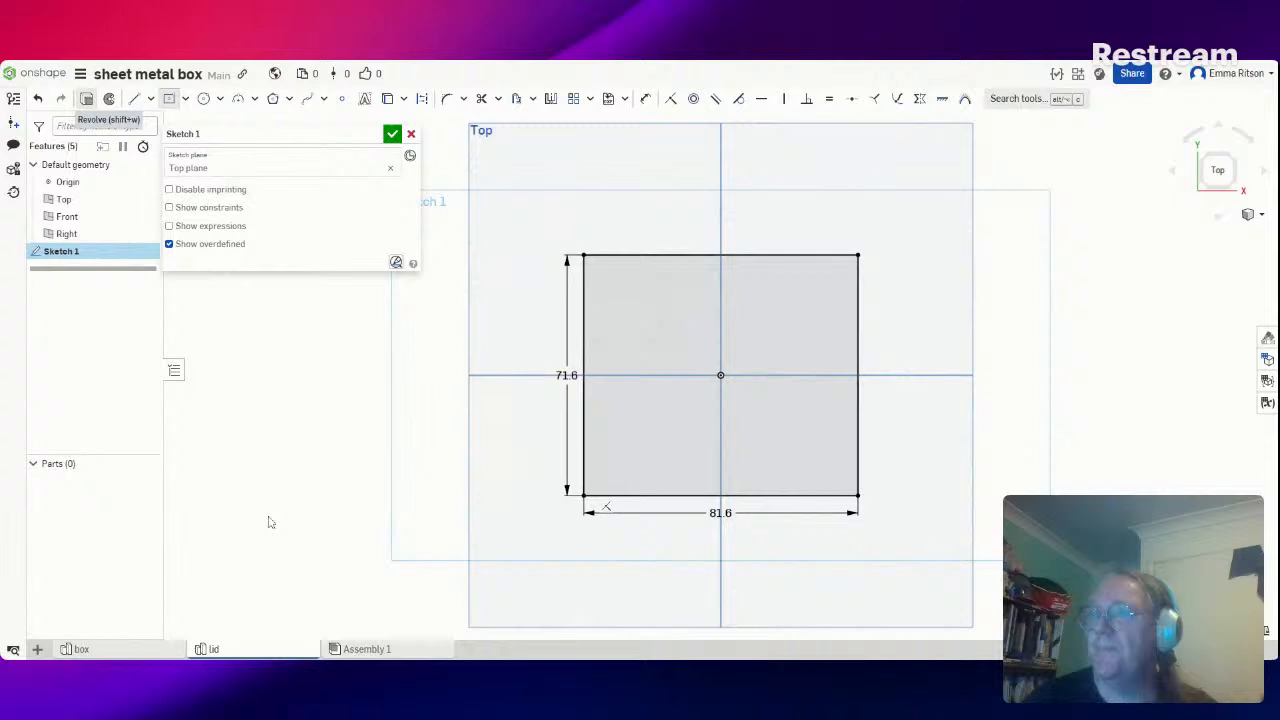
pyautogui.press('Return')
# Extrude the lid rectangle 10 mm as a new solid and accept it
pyautogui.hotkey('shift', 'e')
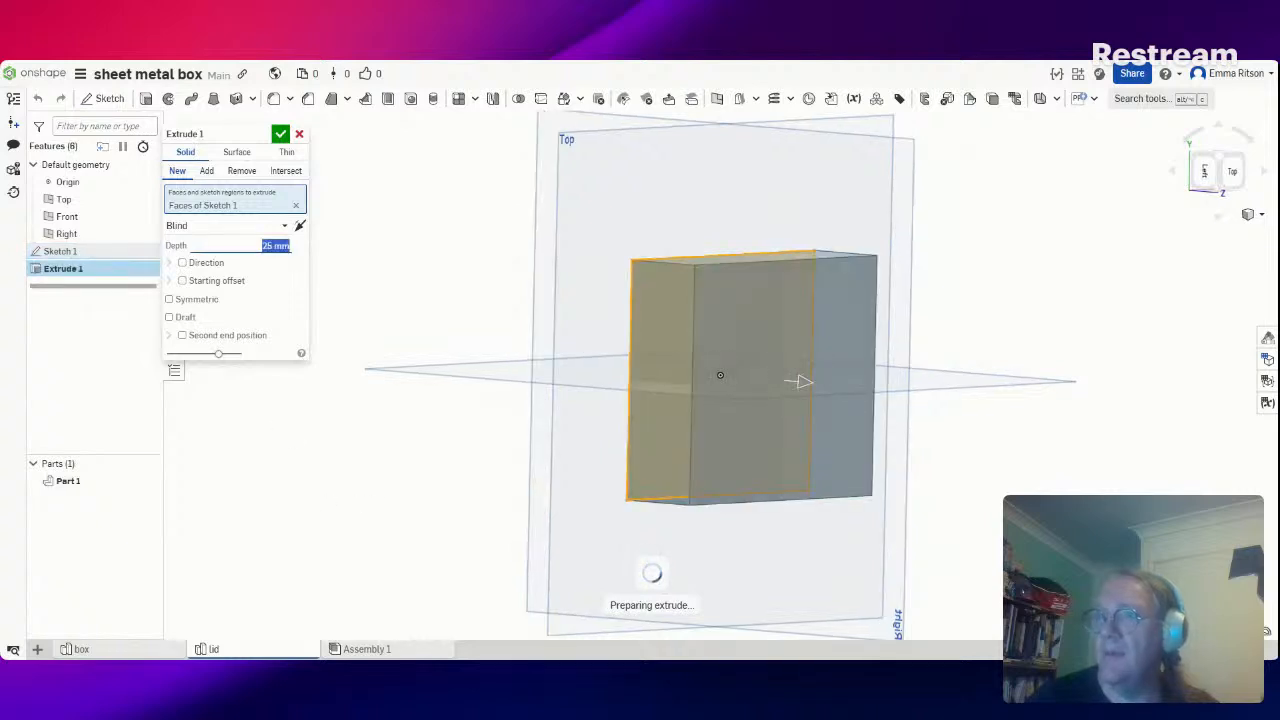
pyautogui.write('10')
pyautogui.press('Return')
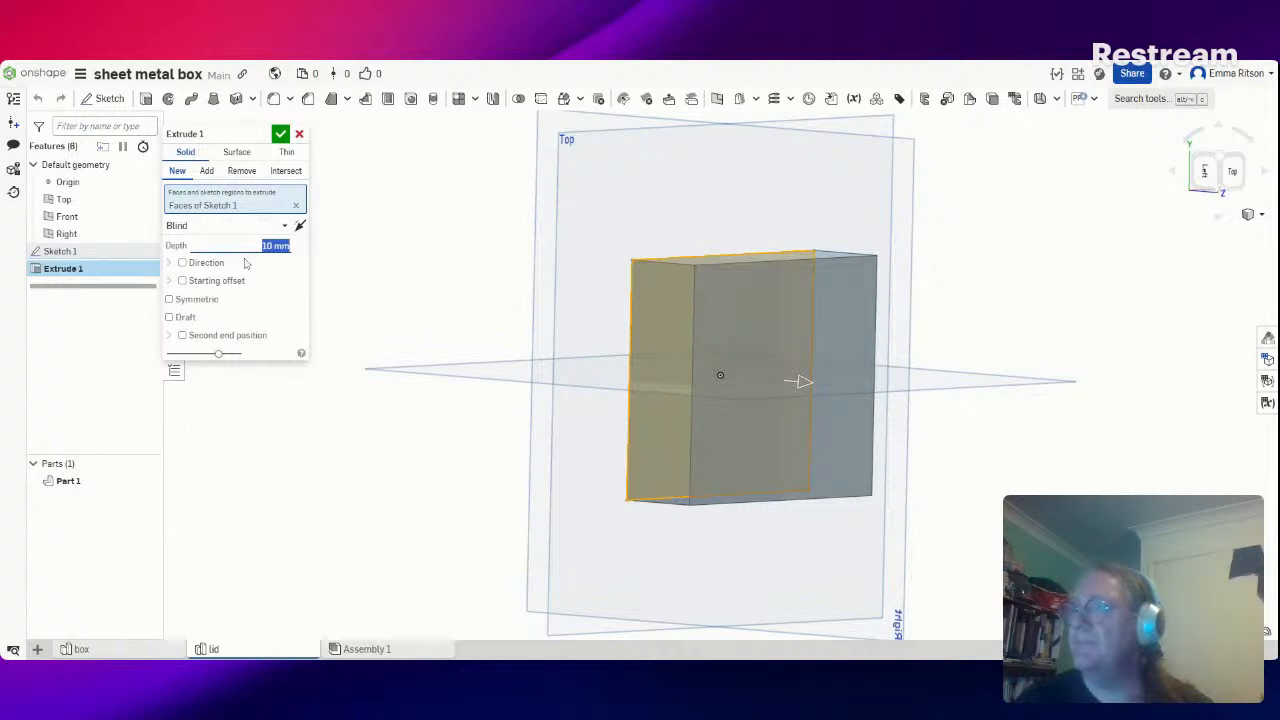
pyautogui.click(281, 134)
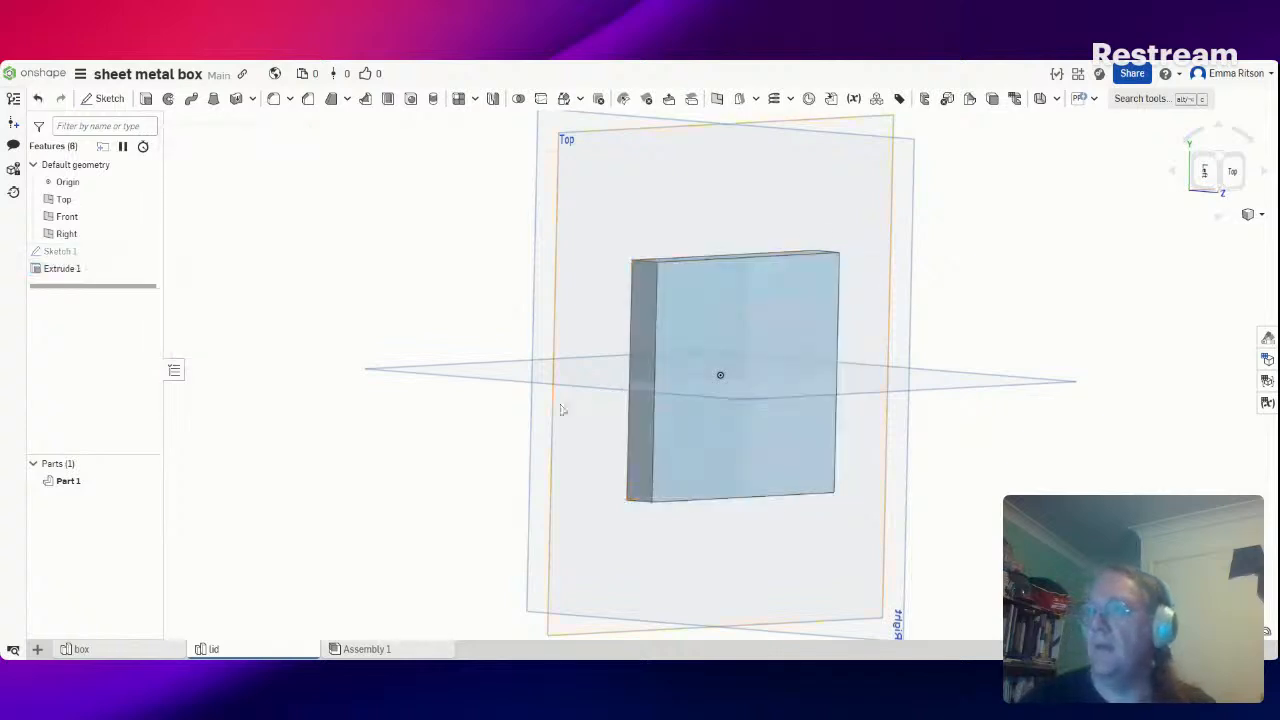
pyautogui.moveTo(518, 432); pyautogui.dragTo(494, 477, button='right')
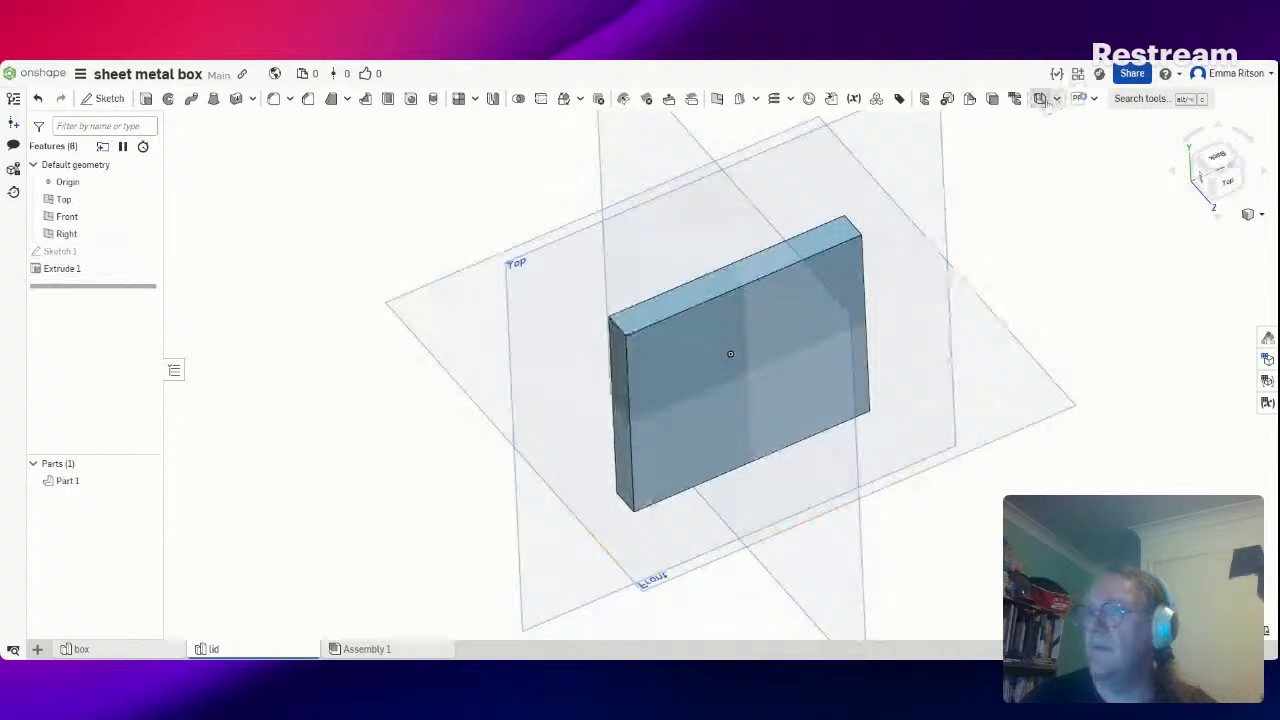
# Convert the lid solid to a 0.8 mm sheet metal model, excluding its large bottom face
pyautogui.click(1040, 98)
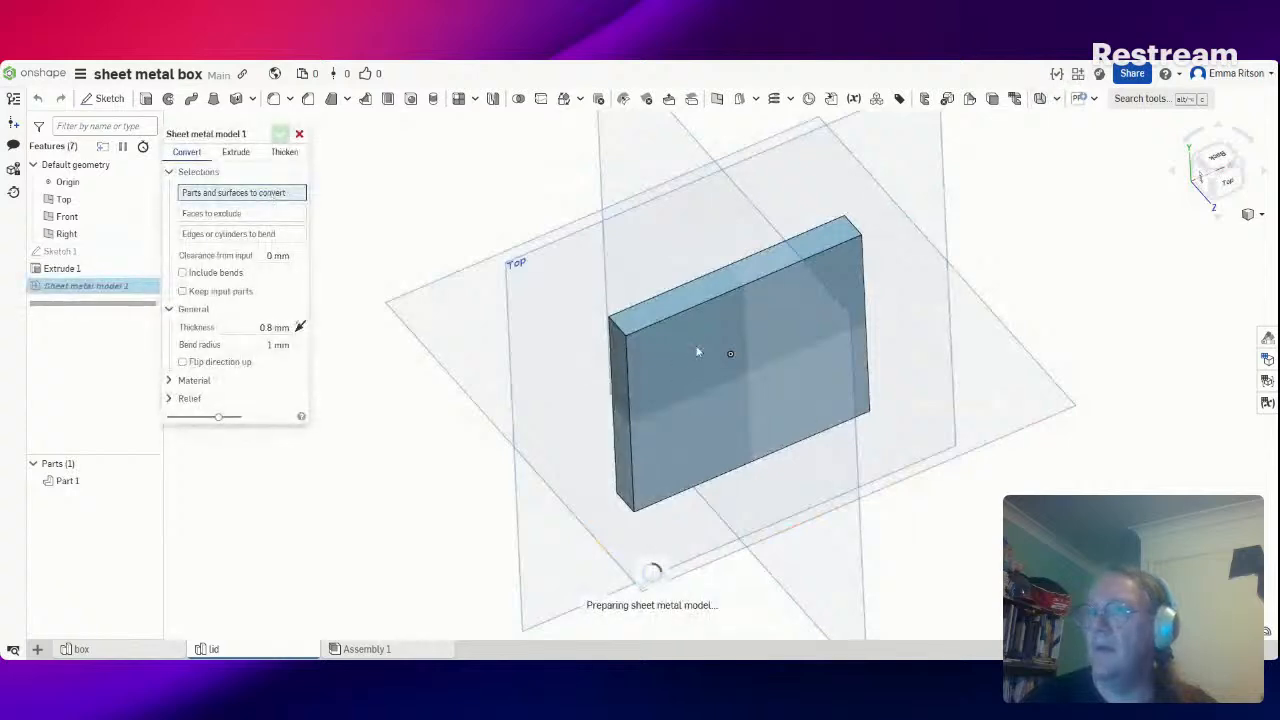
pyautogui.click(680, 362)
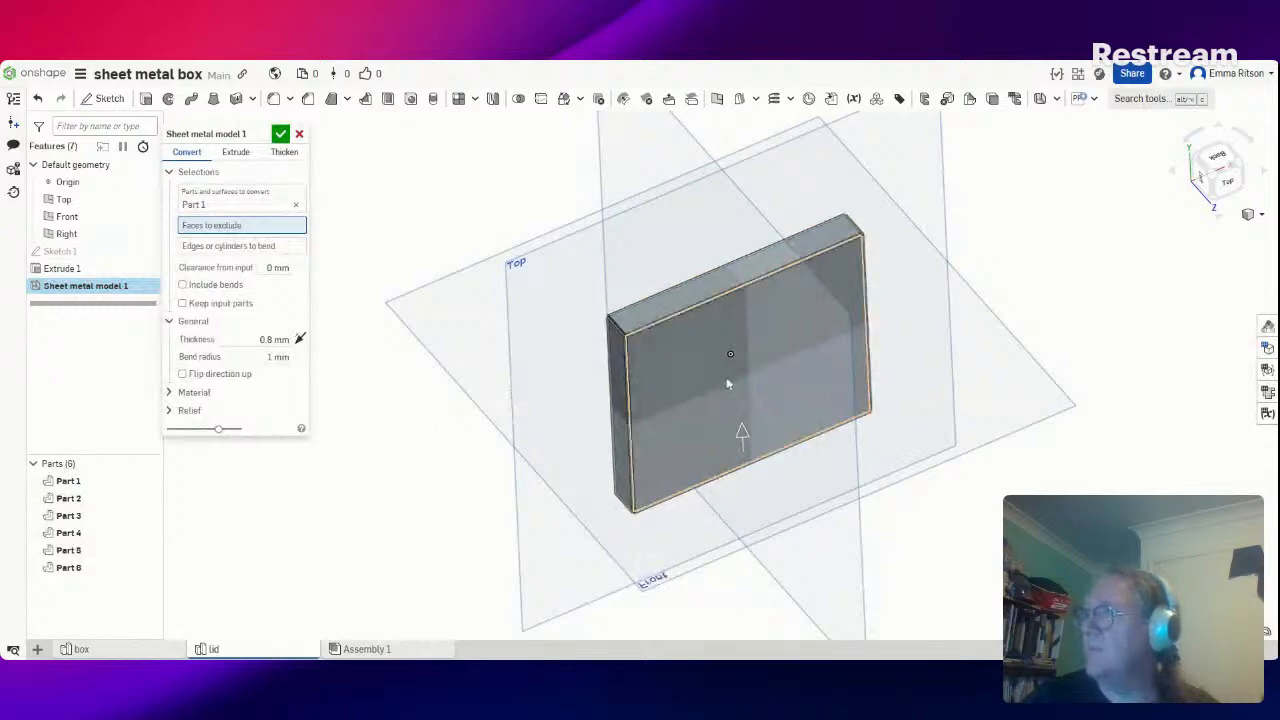
pyautogui.moveTo(744, 401); pyautogui.dragTo(697, 374, button='right')
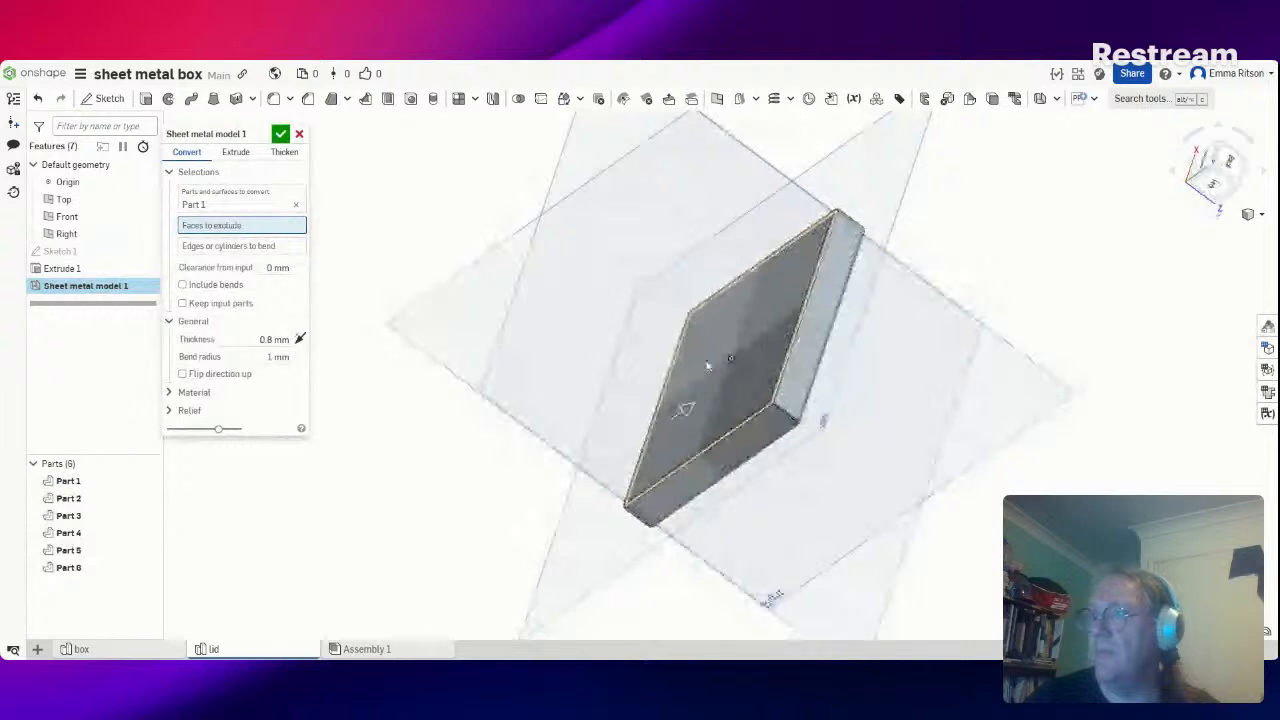
pyautogui.click(706, 365)
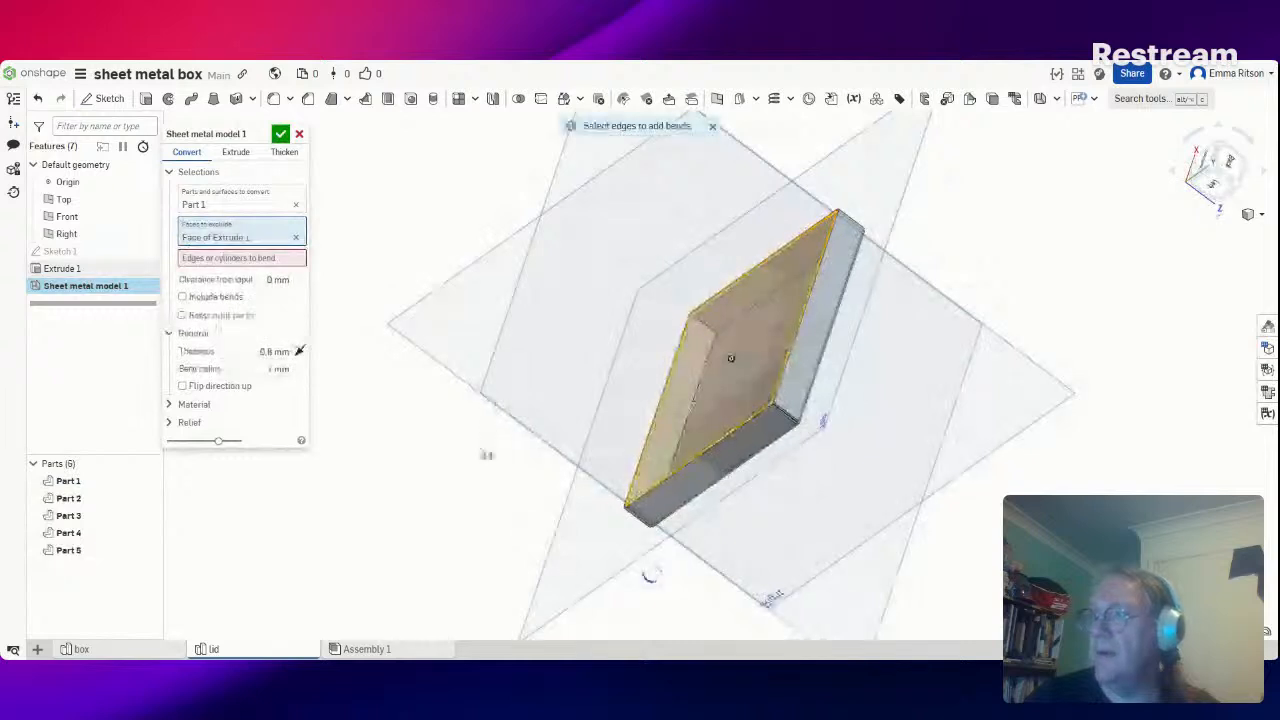
pyautogui.moveTo(651, 575); pyautogui.dragTo(657, 568, button='right')
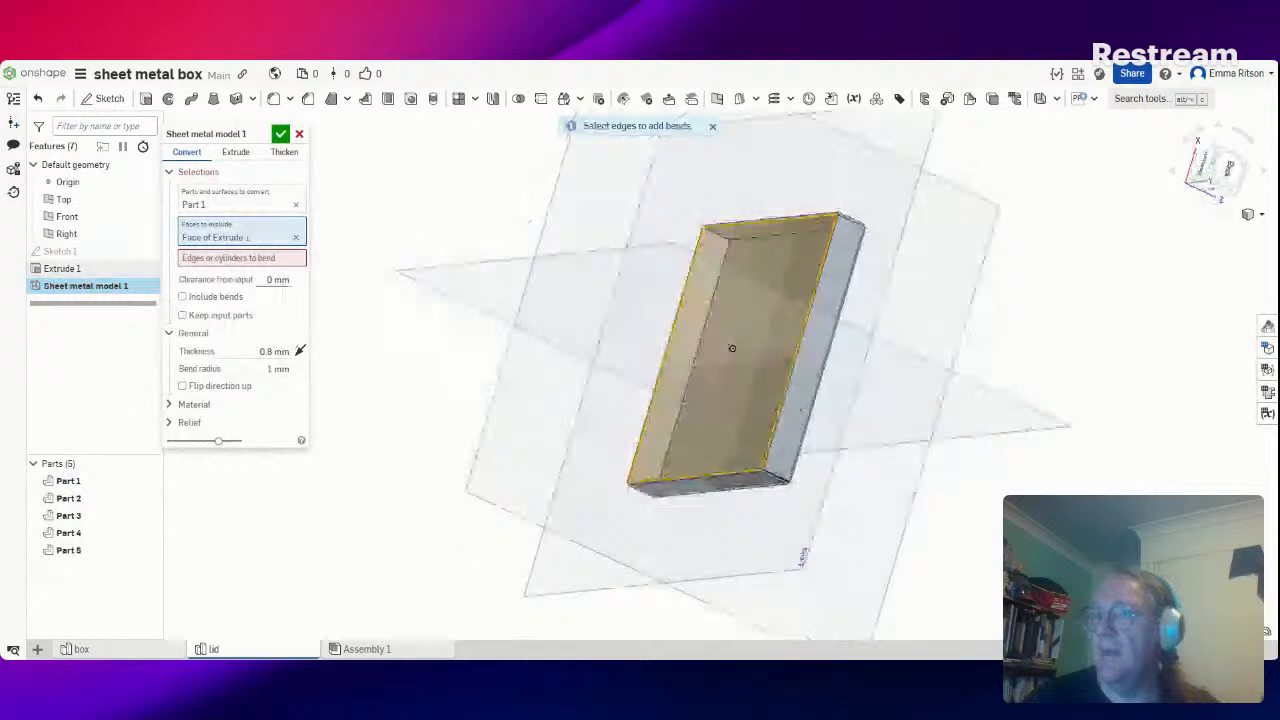
# Add the four perimeter edges of the lid's closed top face as 1 mm radius bends and accept the sheet metal model
pyautogui.moveTo(732, 347); pyautogui.dragTo(728, 355, button='right')
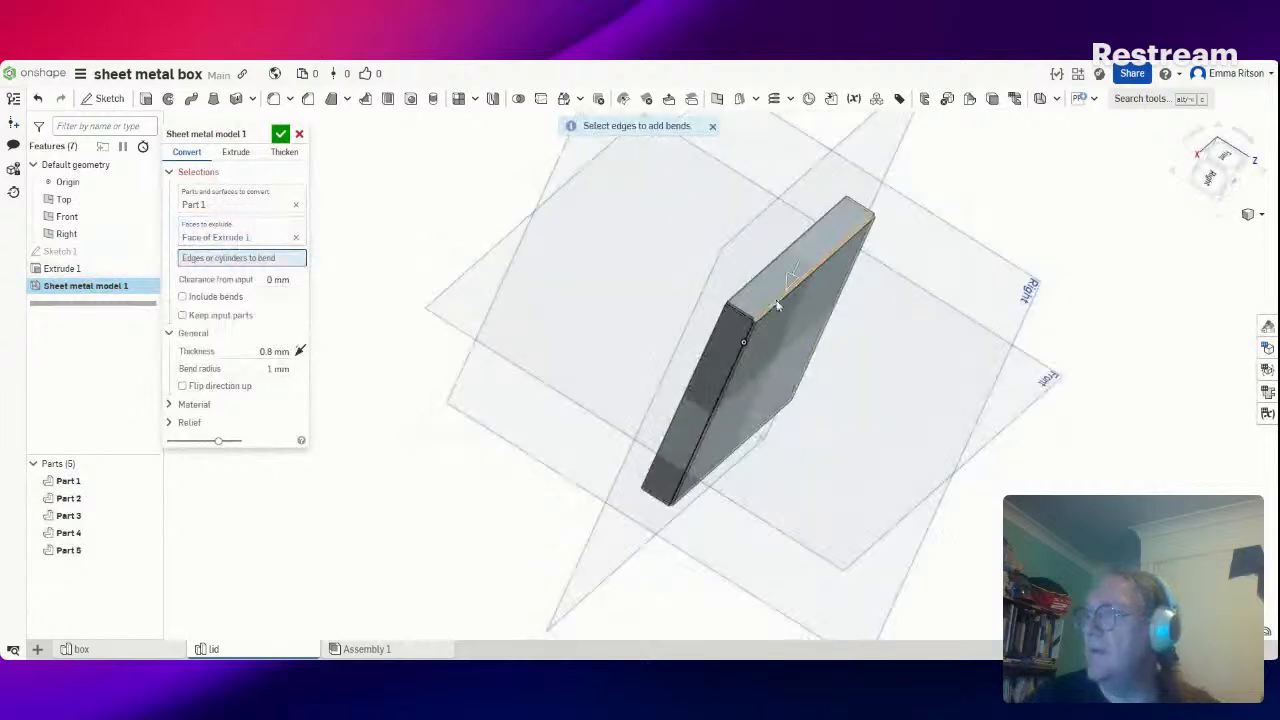
pyautogui.click(733, 360)
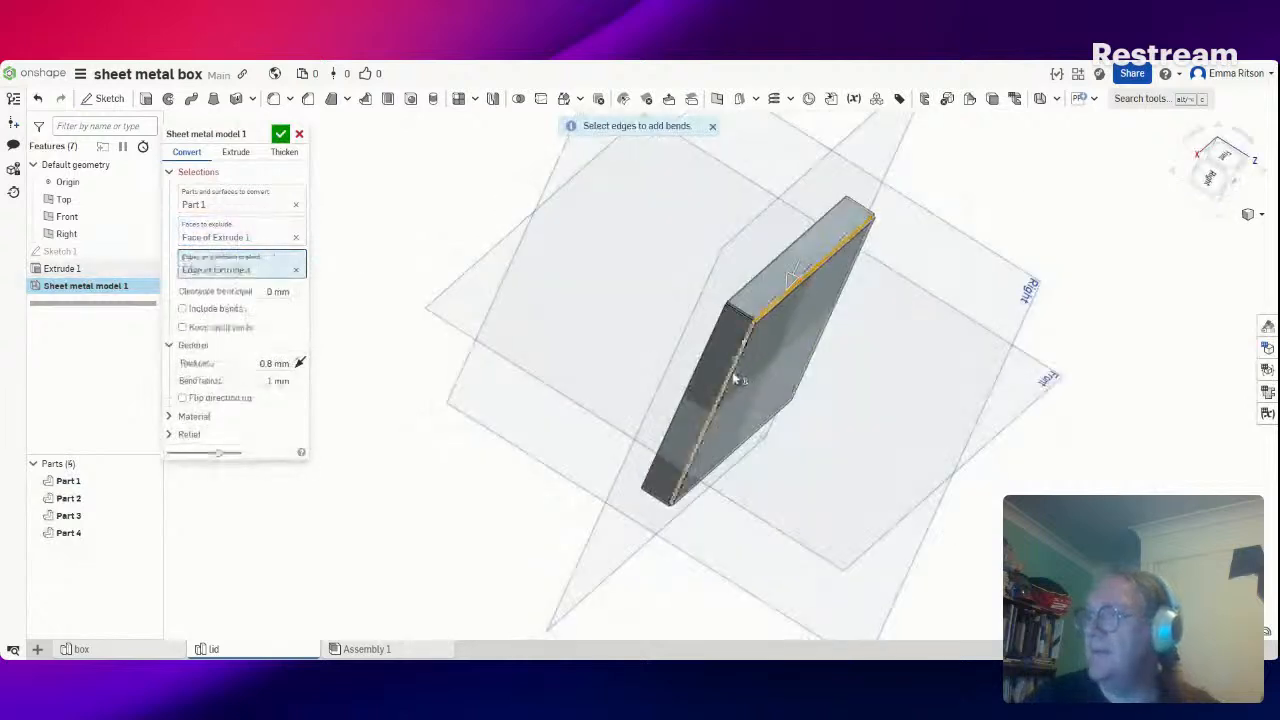
pyautogui.click(733, 375)
pyautogui.moveTo(1053, 446); pyautogui.dragTo(1043, 404, button='right')
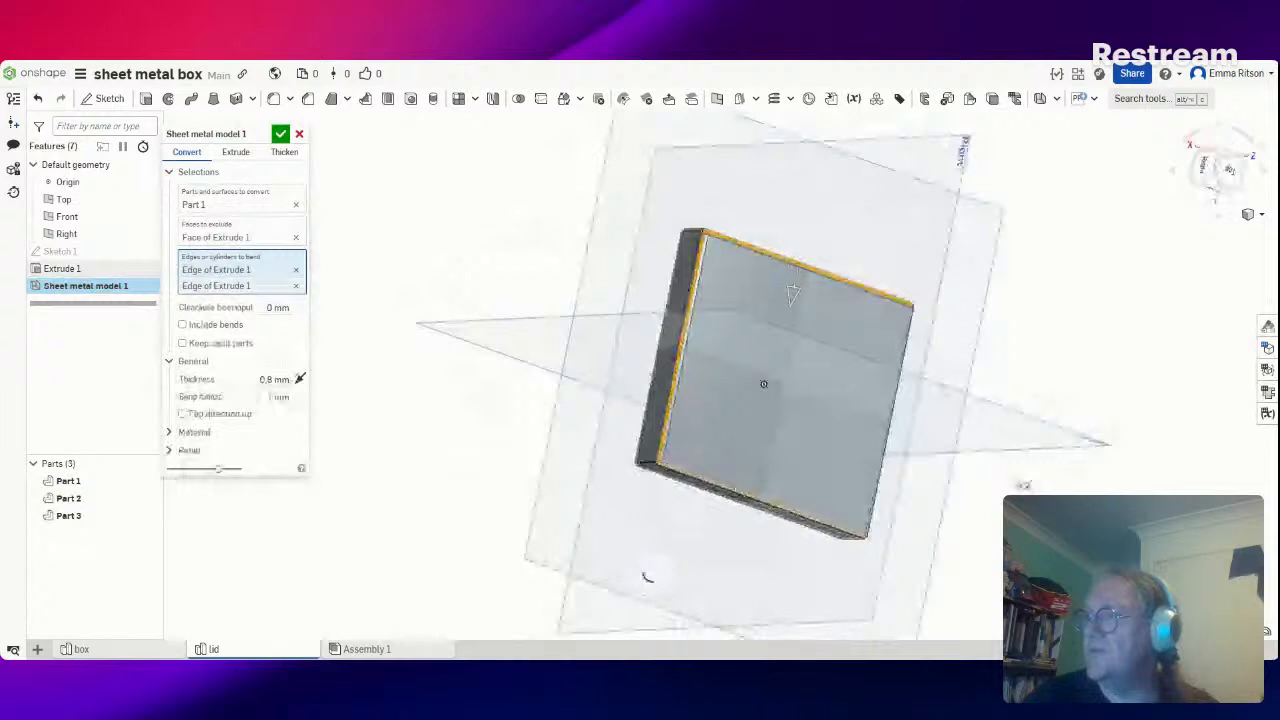
pyautogui.click(735, 490)
pyautogui.moveTo(963, 497); pyautogui.dragTo(897, 452, button='right')
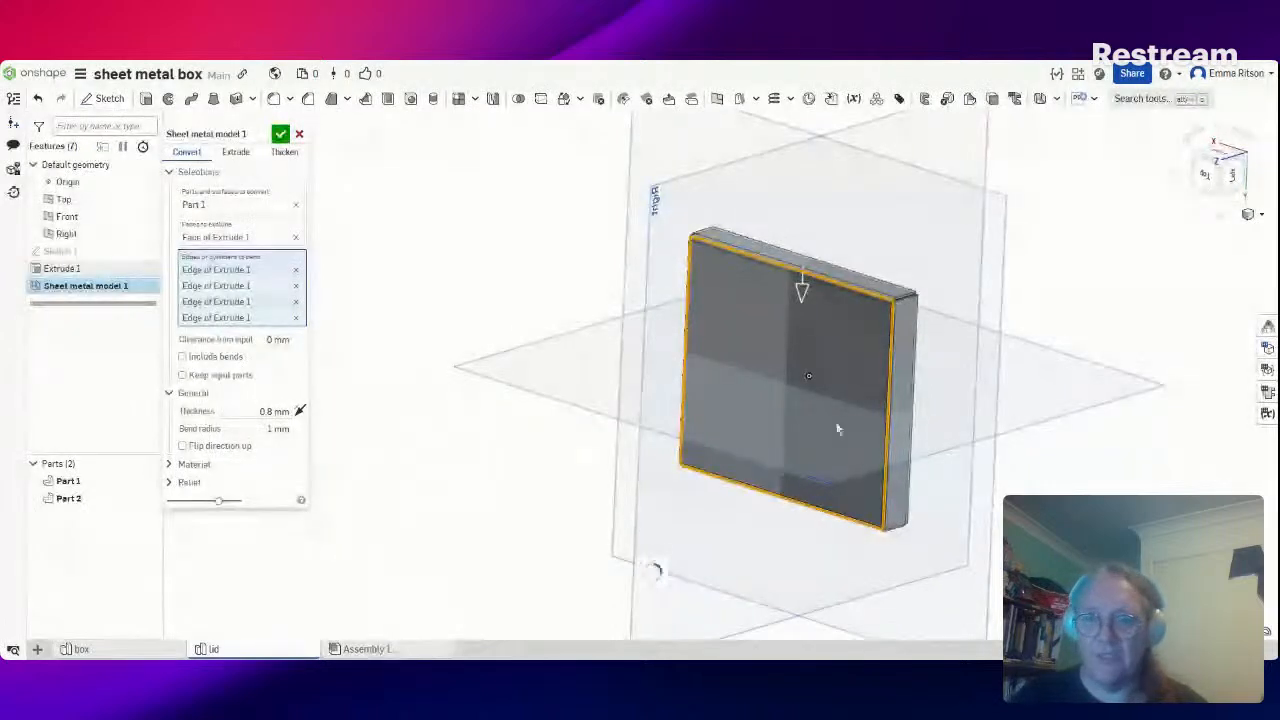
pyautogui.click(282, 134)
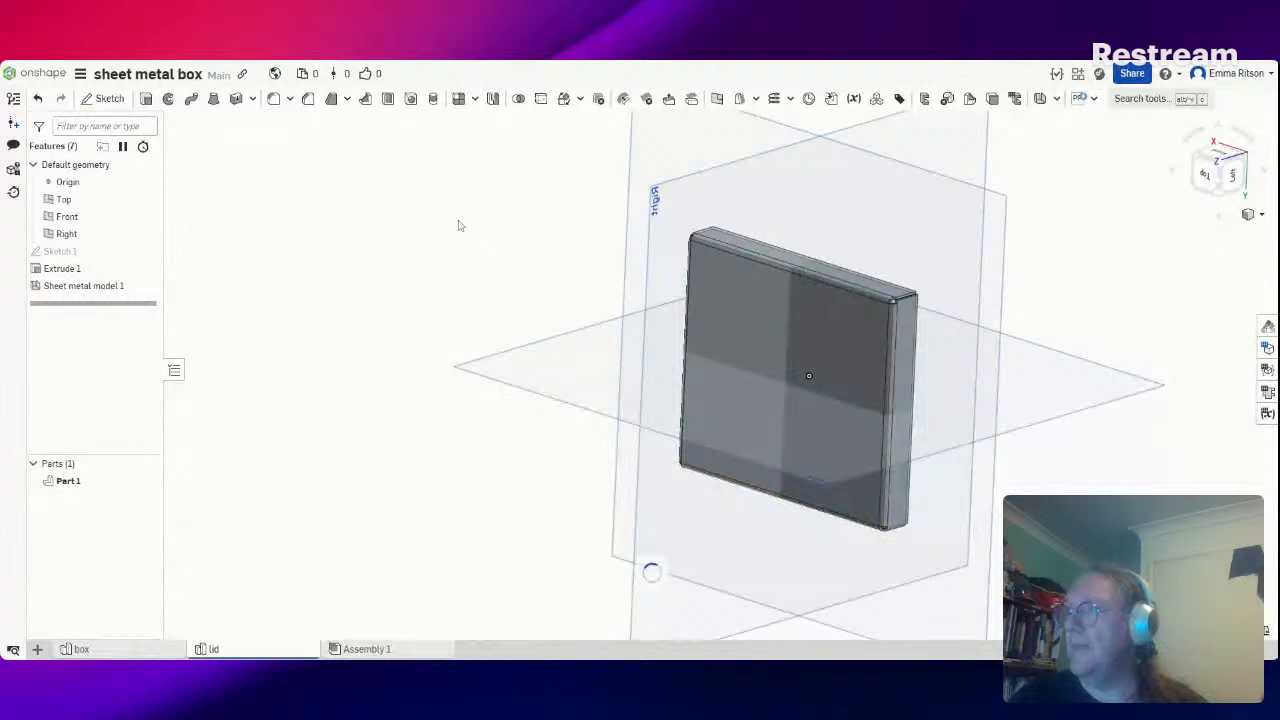
pyautogui.moveTo(457, 215); pyautogui.dragTo(463, 174, button='right')
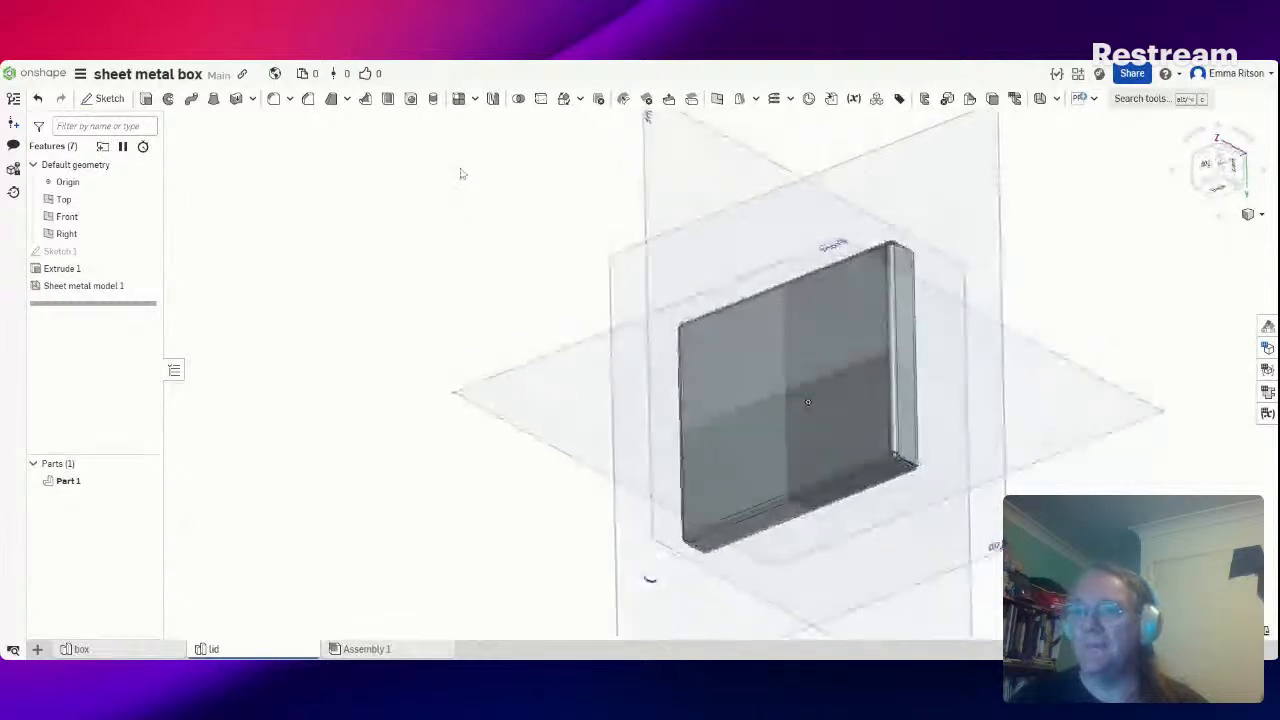
# Rename the lid studio's Part 1 as lid
pyautogui.rightClick(70, 484)
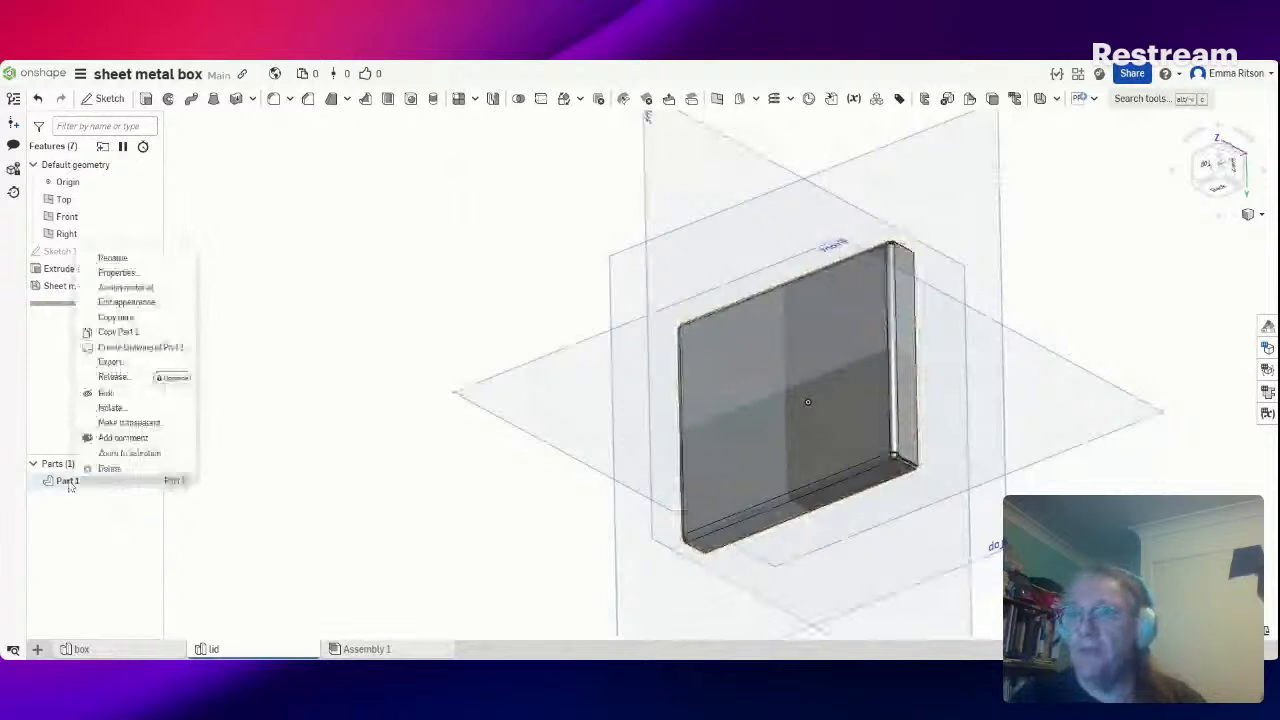
pyautogui.click(112, 258)
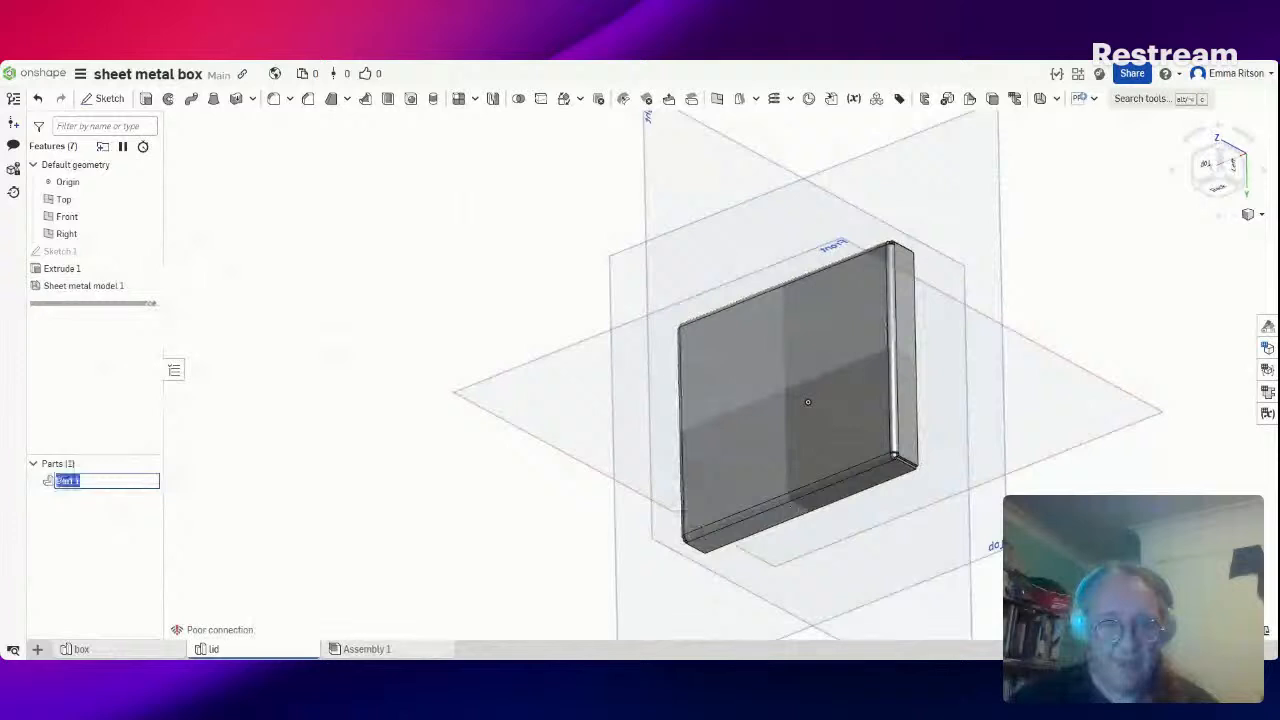
pyautogui.write('lid')
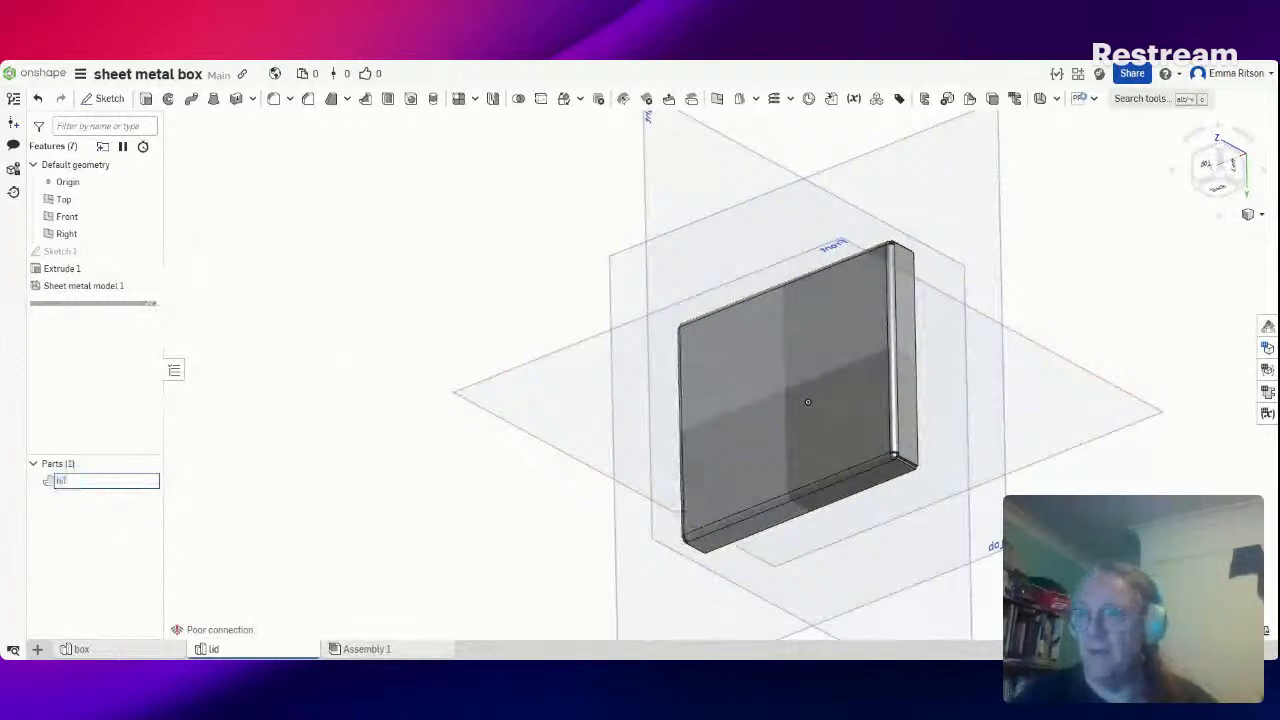
pyautogui.press('Return')
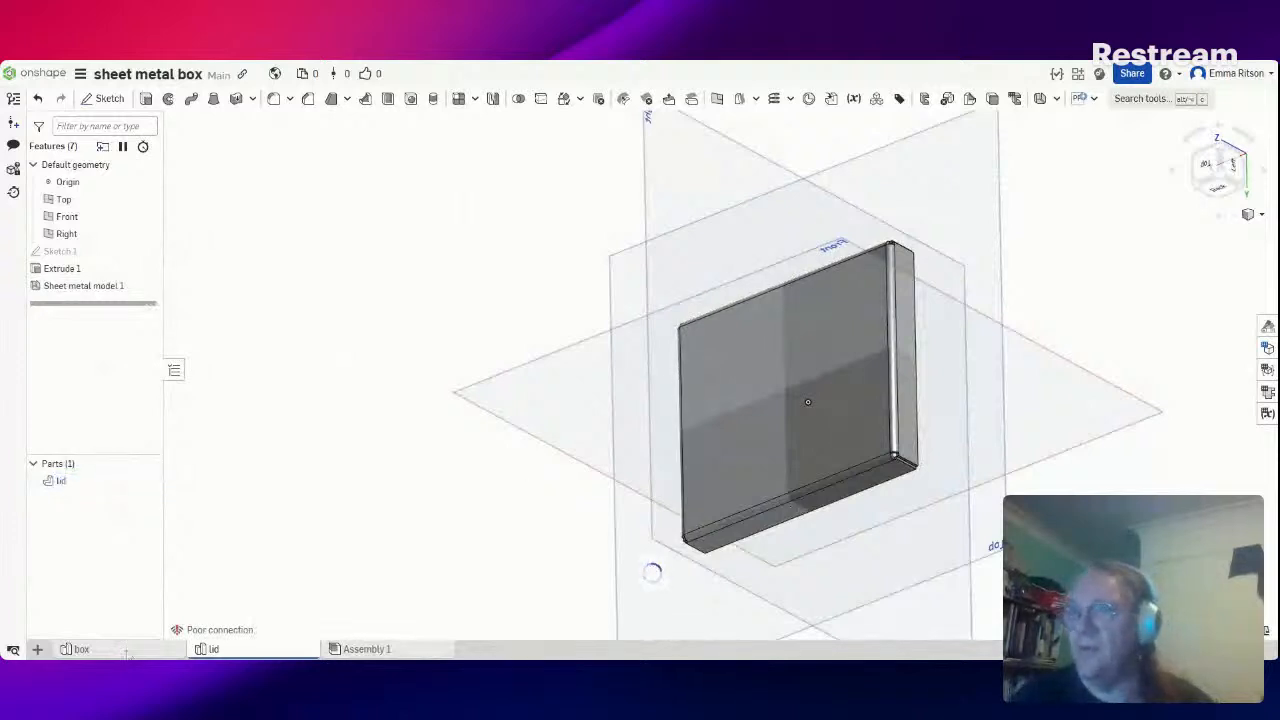
# Change the lid part's appearance to purple AE55BC
pyautogui.rightClick(63, 489)
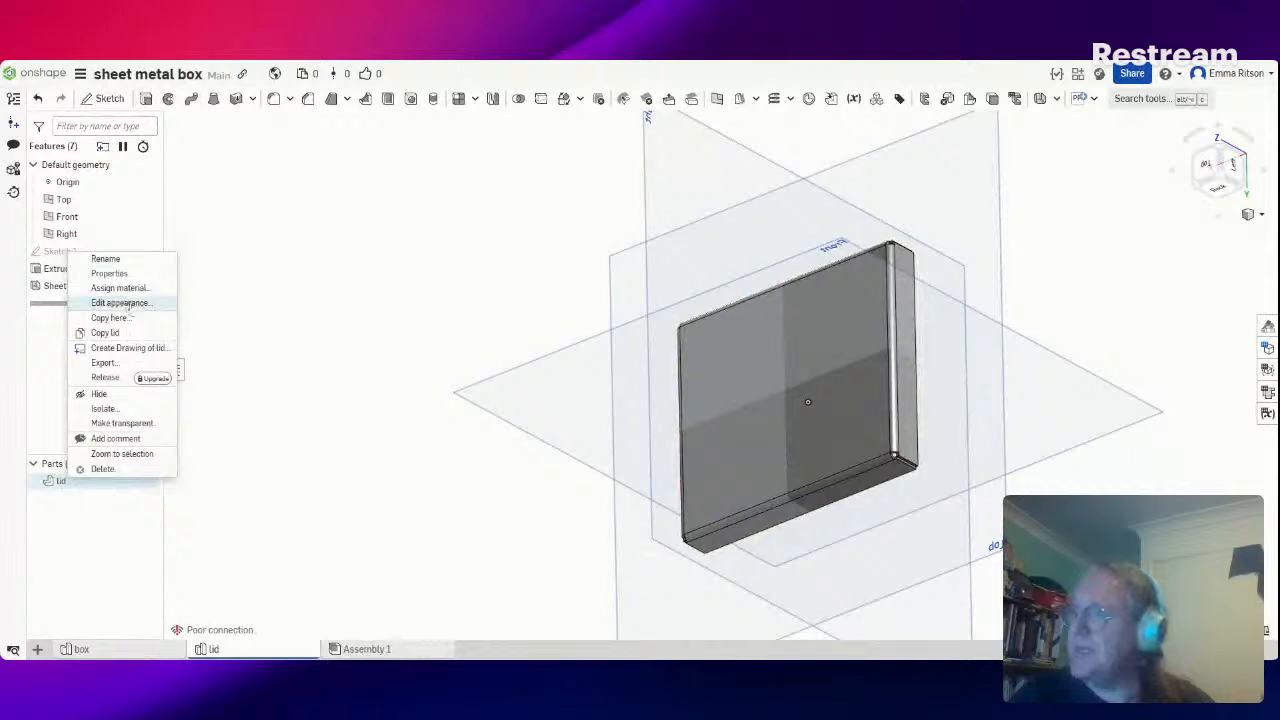
pyautogui.click(120, 302)
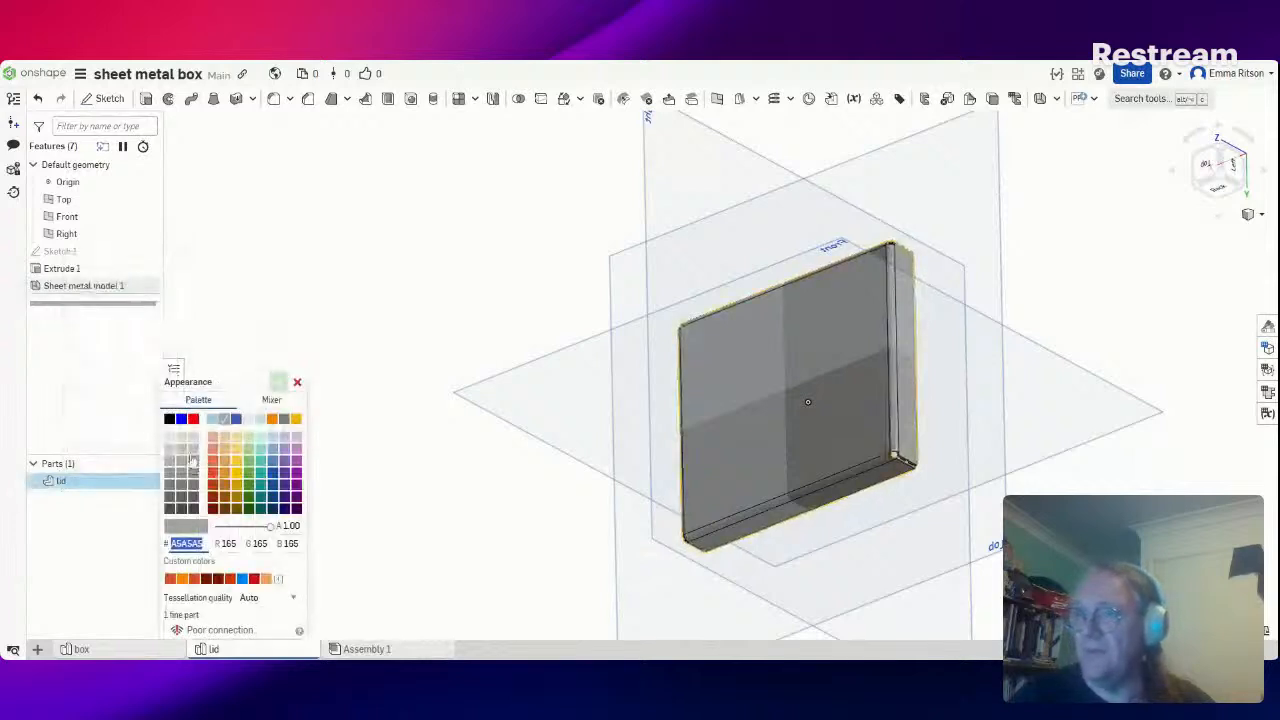
pyautogui.click(296, 461)
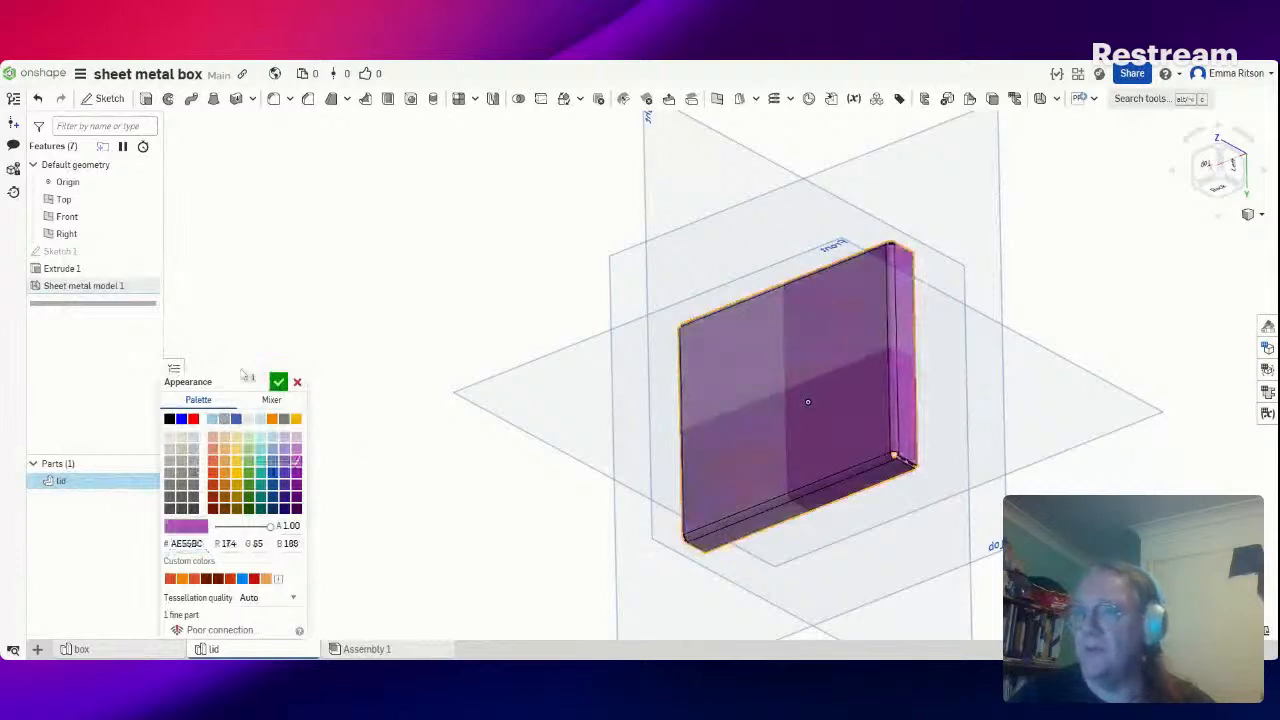
pyautogui.click(278, 381)
pyautogui.moveTo(369, 406); pyautogui.dragTo(372, 366, button='right')
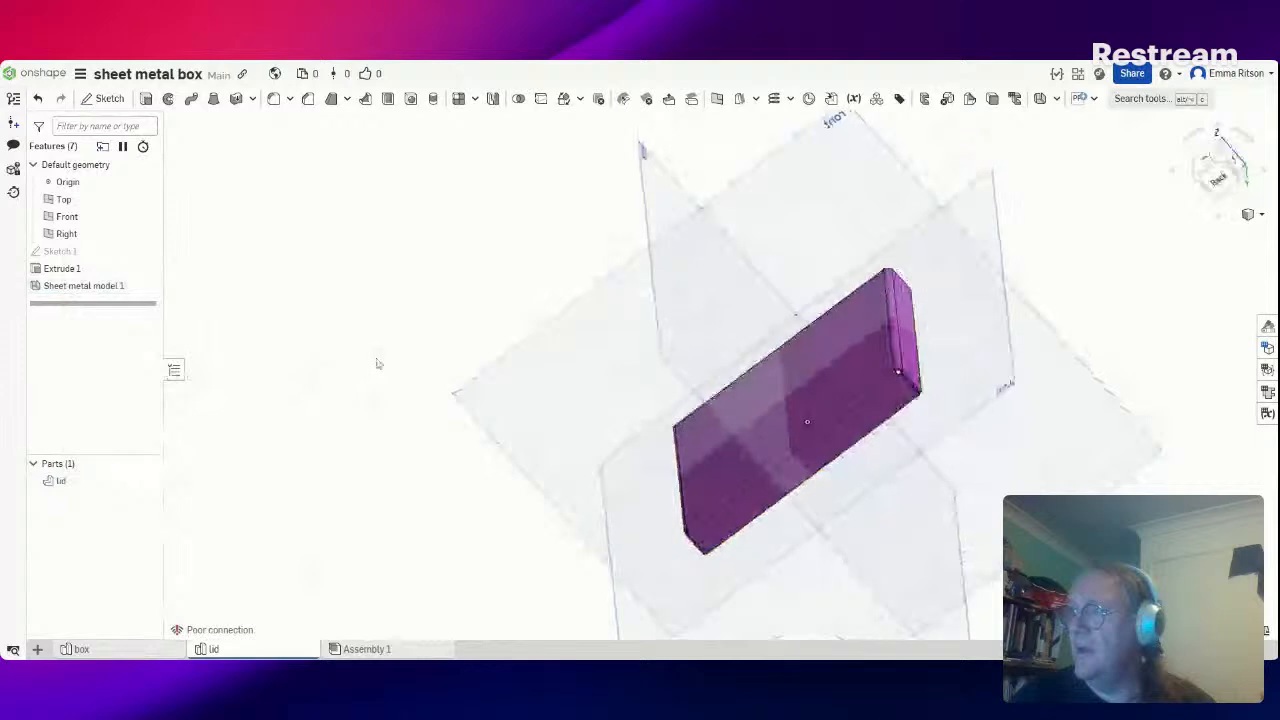
# Assign Aluminum - 6061 from the Onshape Material Library to the lid part
pyautogui.rightClick(58, 480)
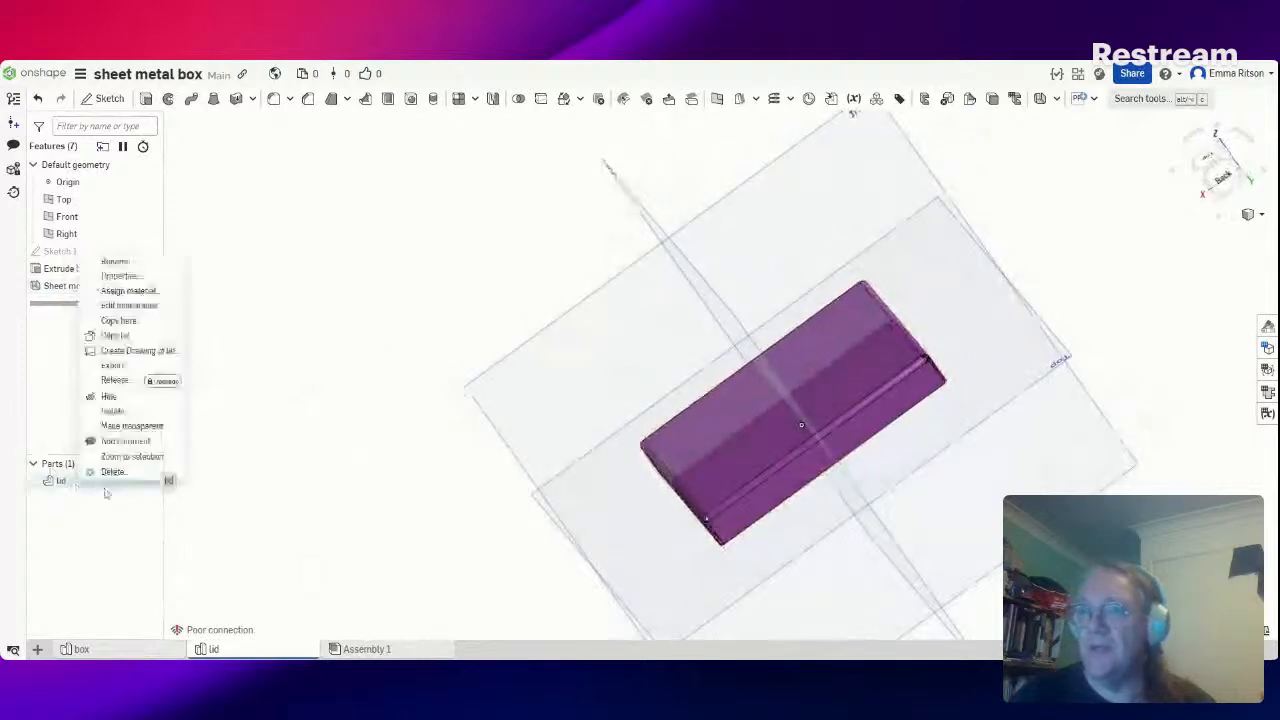
pyautogui.click(126, 290)
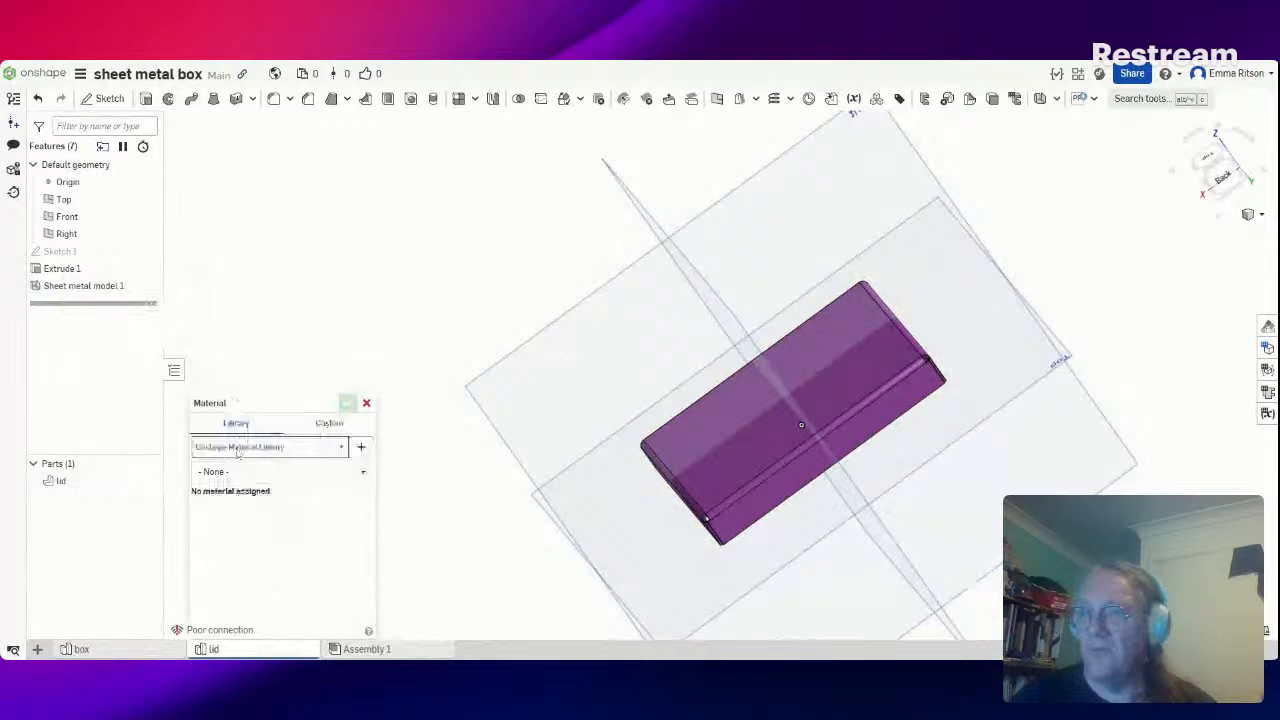
pyautogui.click(236, 474)
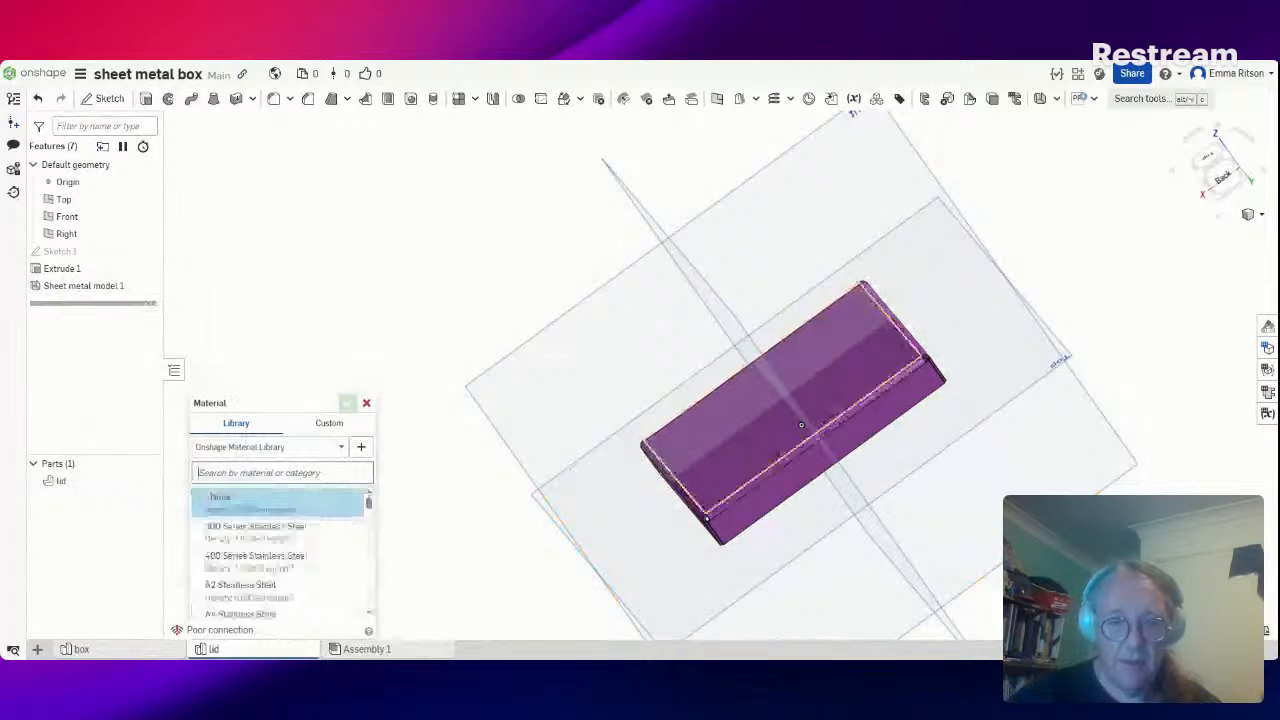
pyautogui.write('al')
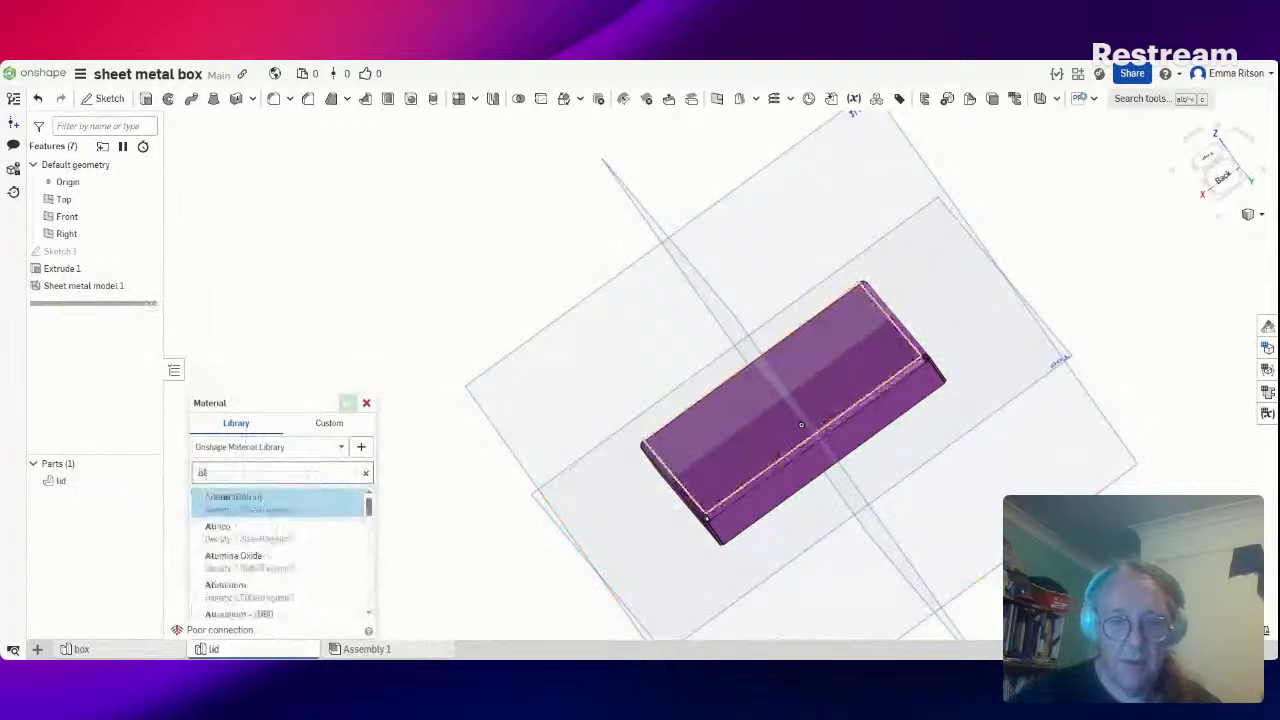
pyautogui.write('u')
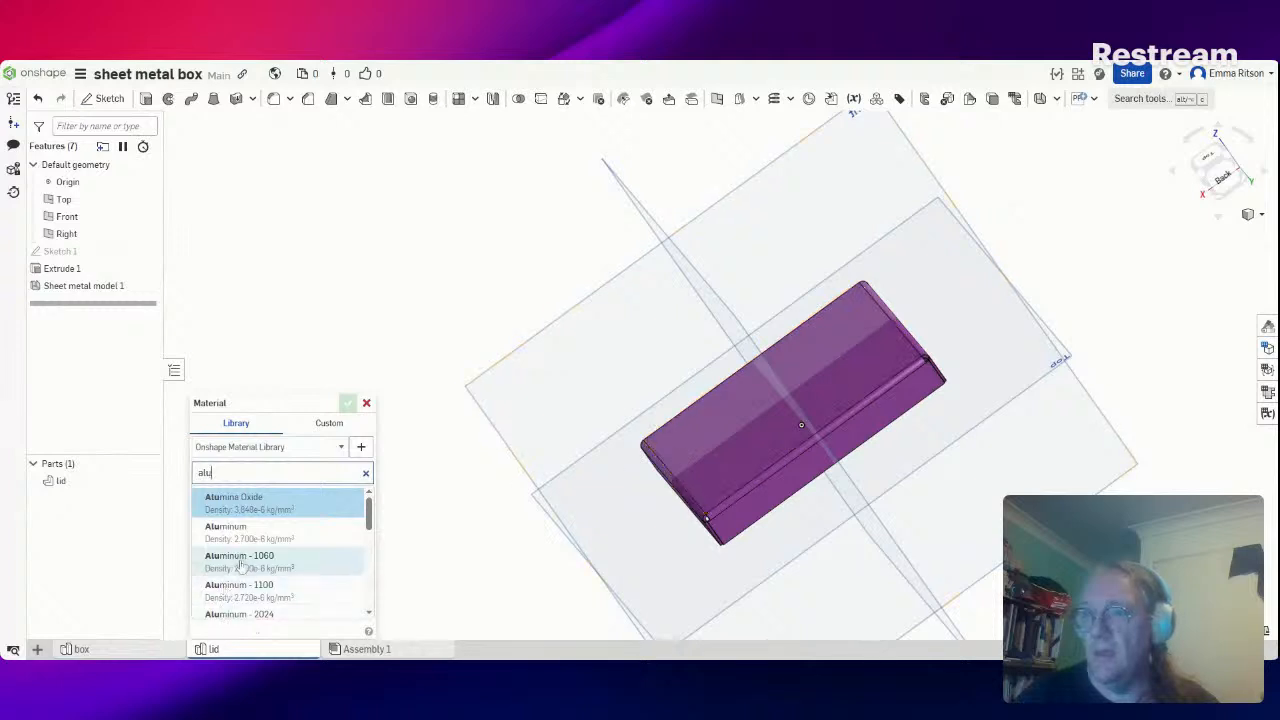
pyautogui.scroll(-3, 325, 581)
pyautogui.scroll(-2, 310, 570)
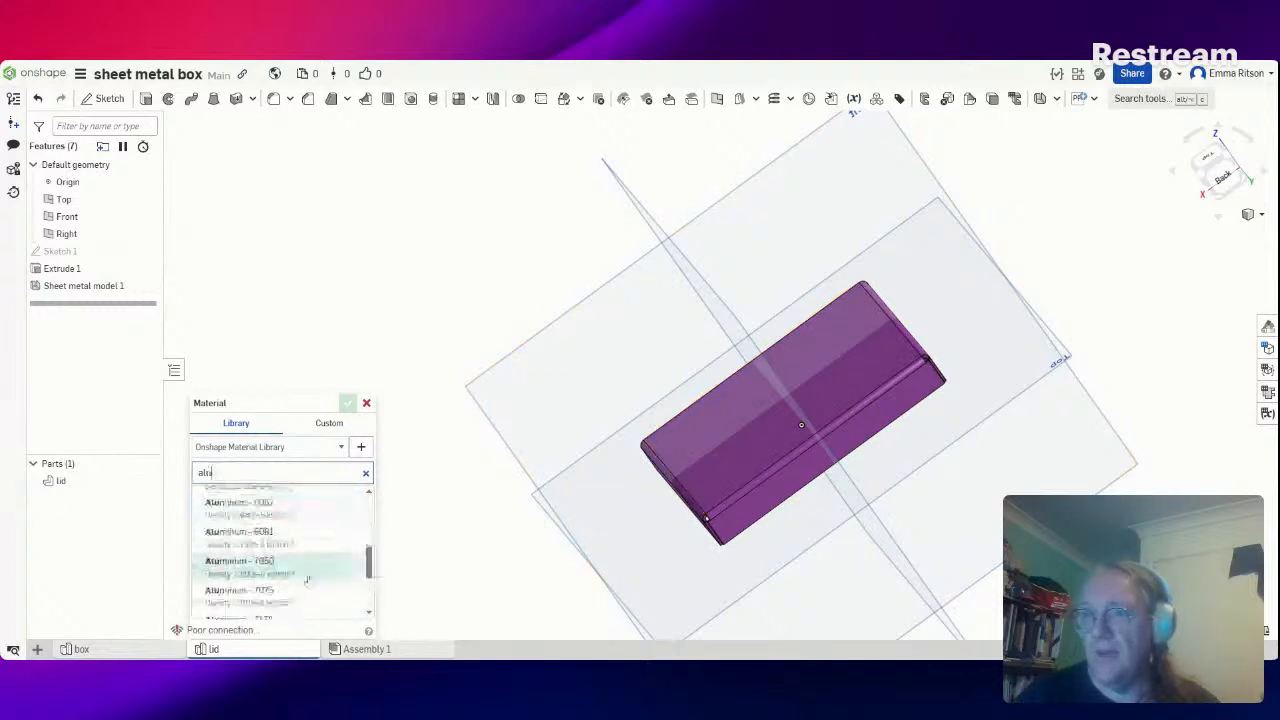
pyautogui.click(281, 541)
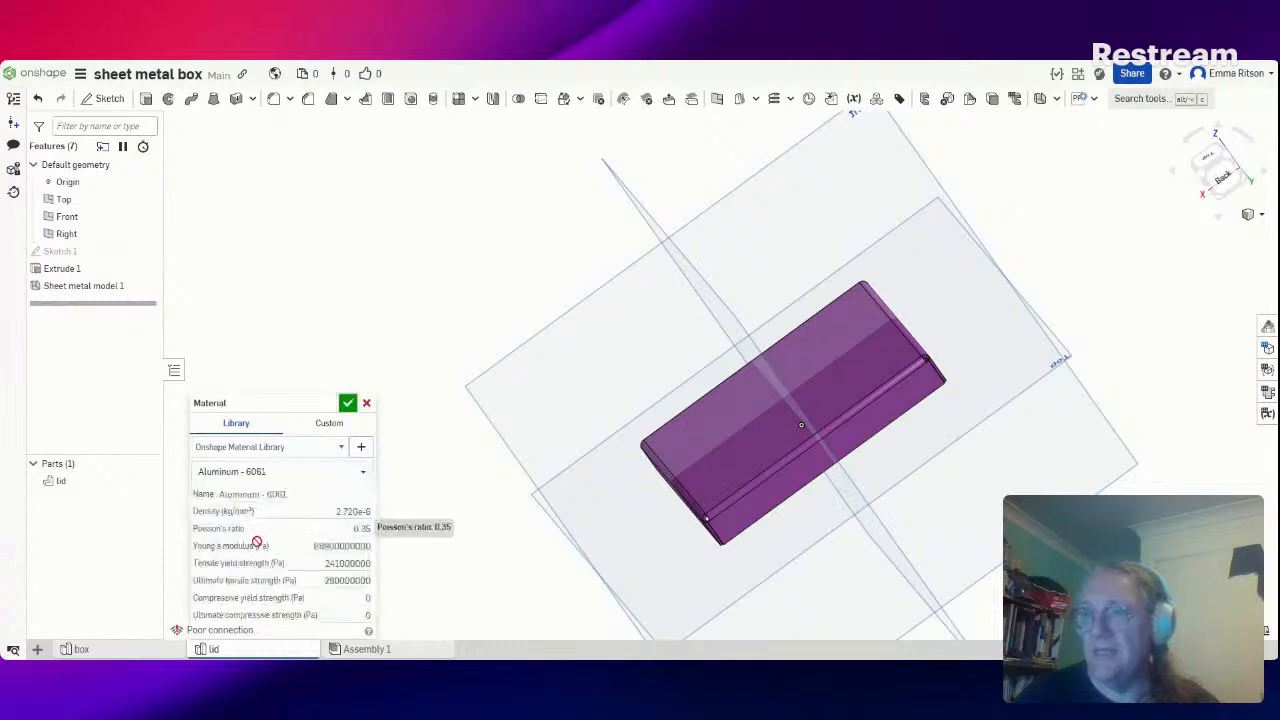
pyautogui.click(348, 403)
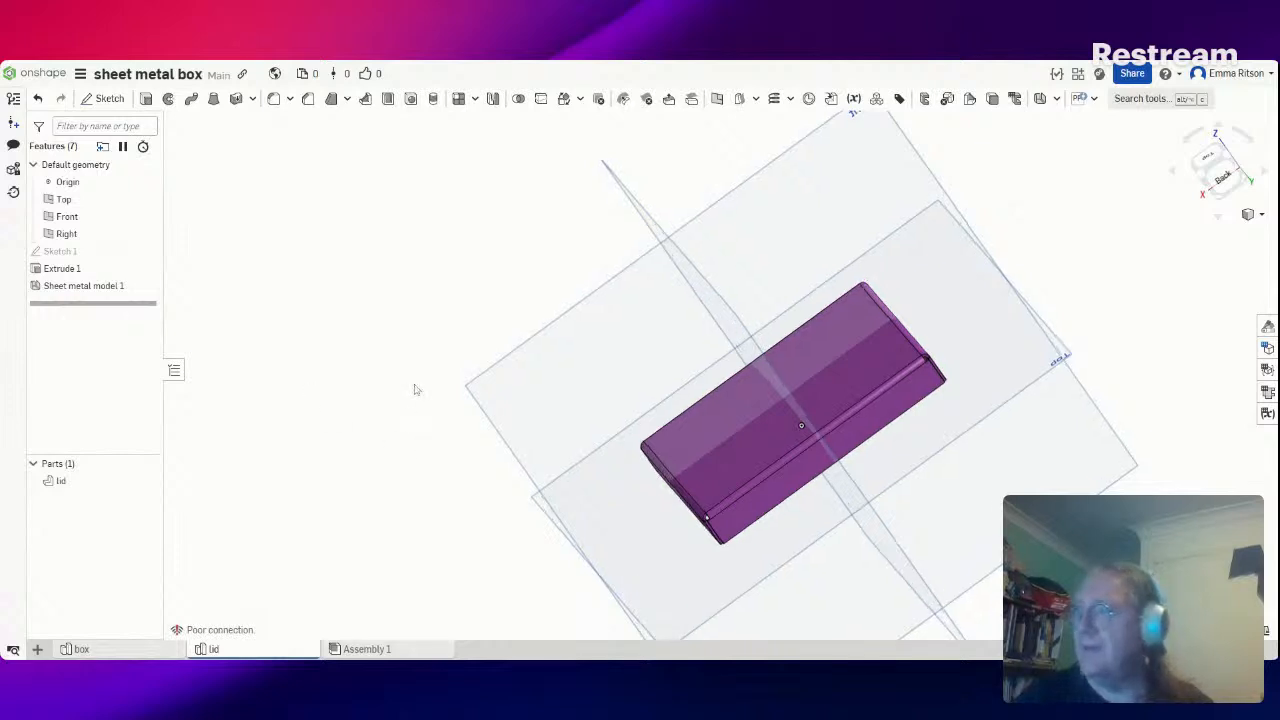
# Check the lid part's mass, volume and surface area, and close the mass properties
pyautogui.hotkey('shift', '6')
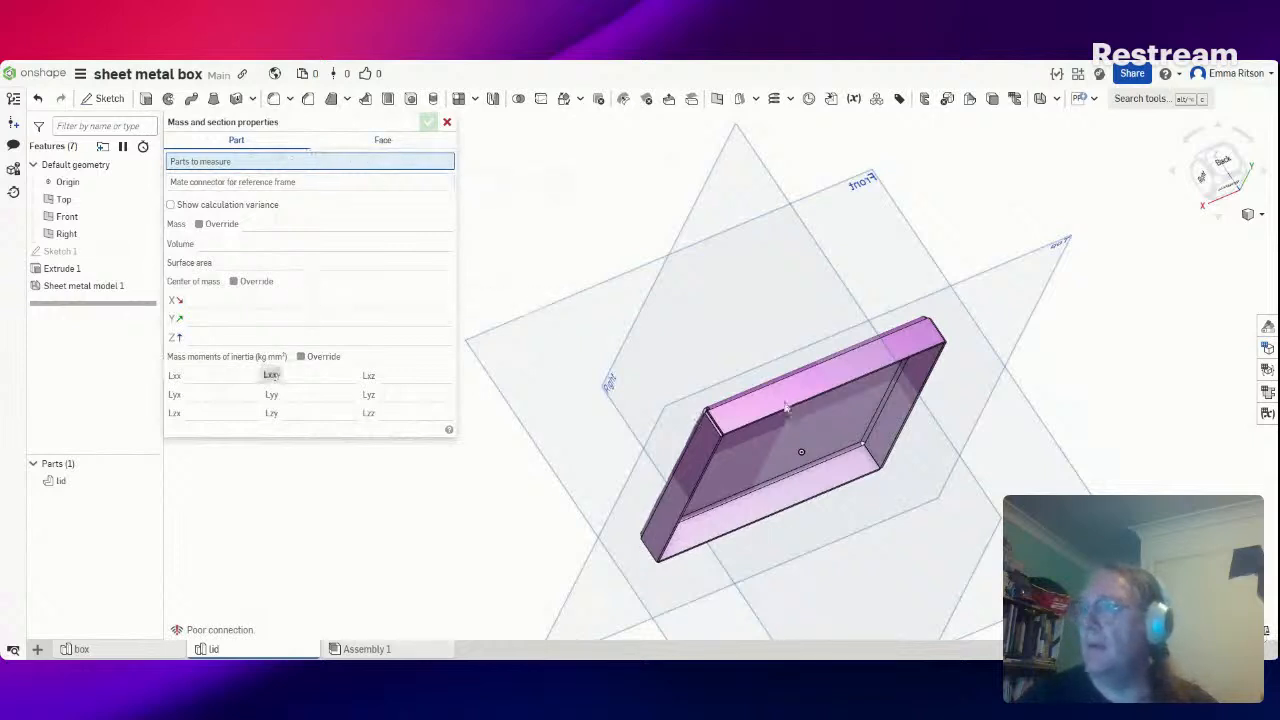
pyautogui.click(786, 405)
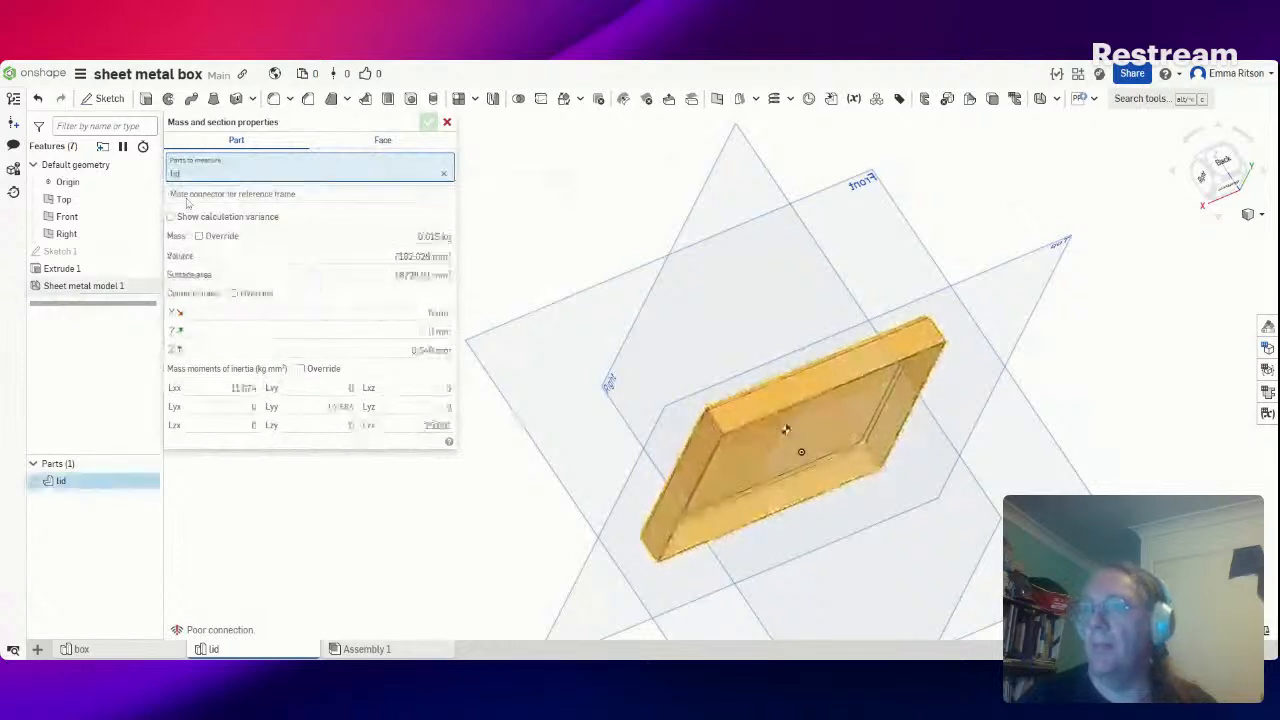
pyautogui.moveTo(430, 256)
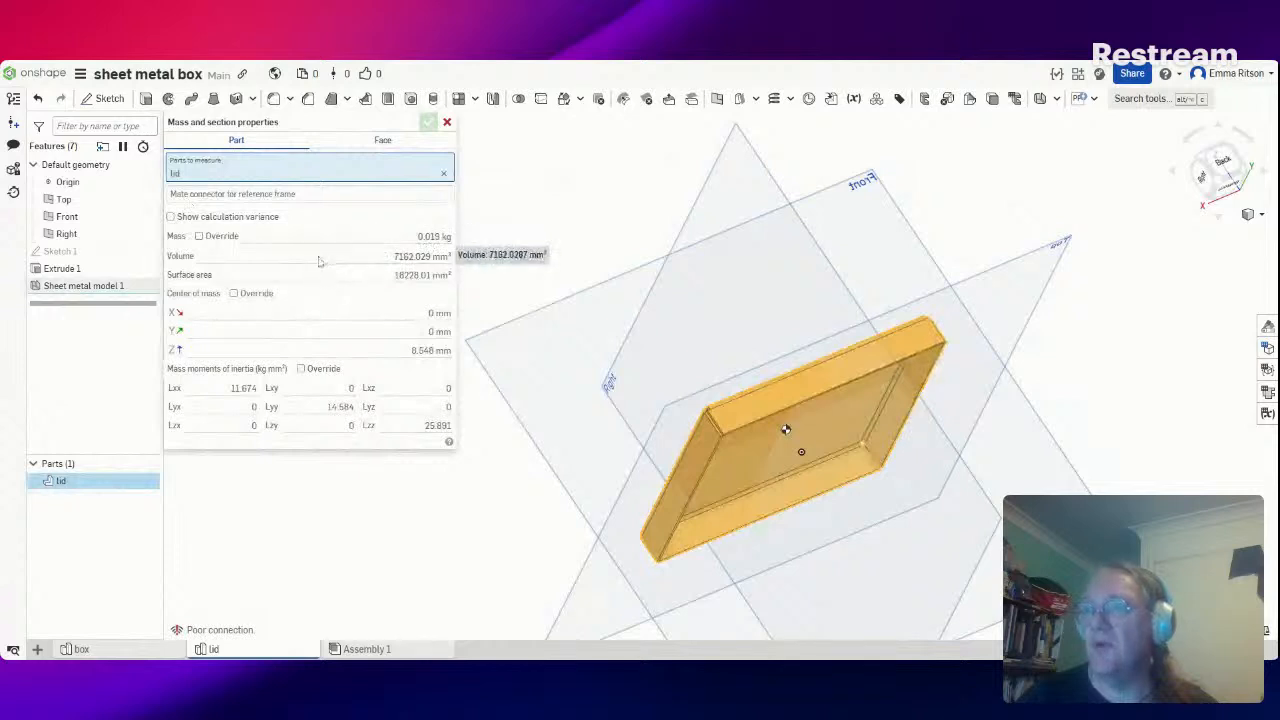
pyautogui.moveTo(363, 276)
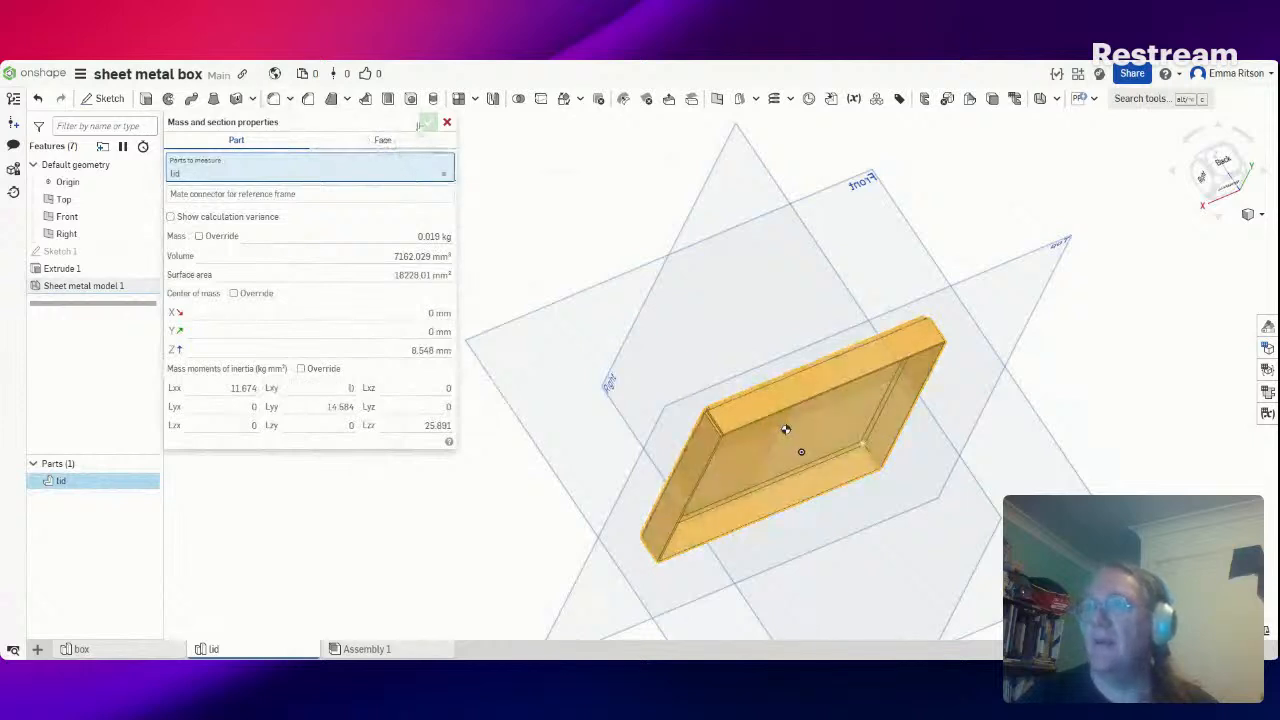
pyautogui.click(447, 122)
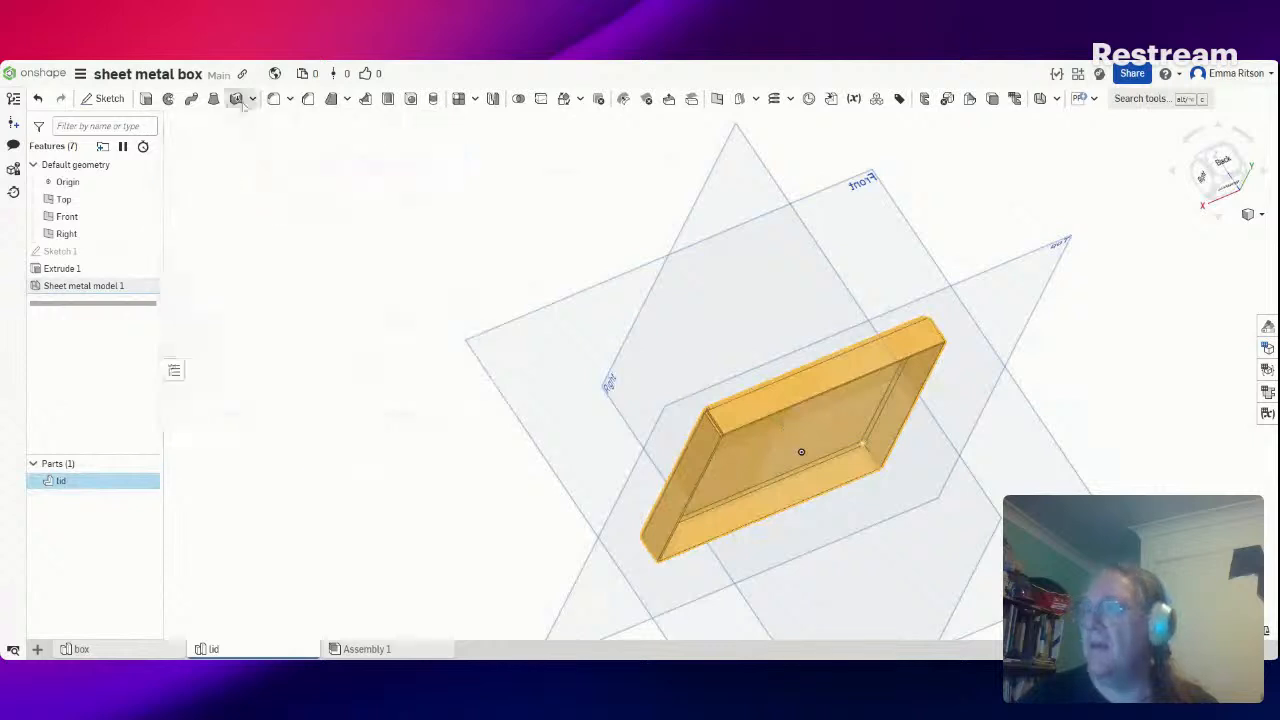
pyautogui.moveTo(461, 550); pyautogui.dragTo(381, 521, button='right')
pyautogui.click(381, 521)
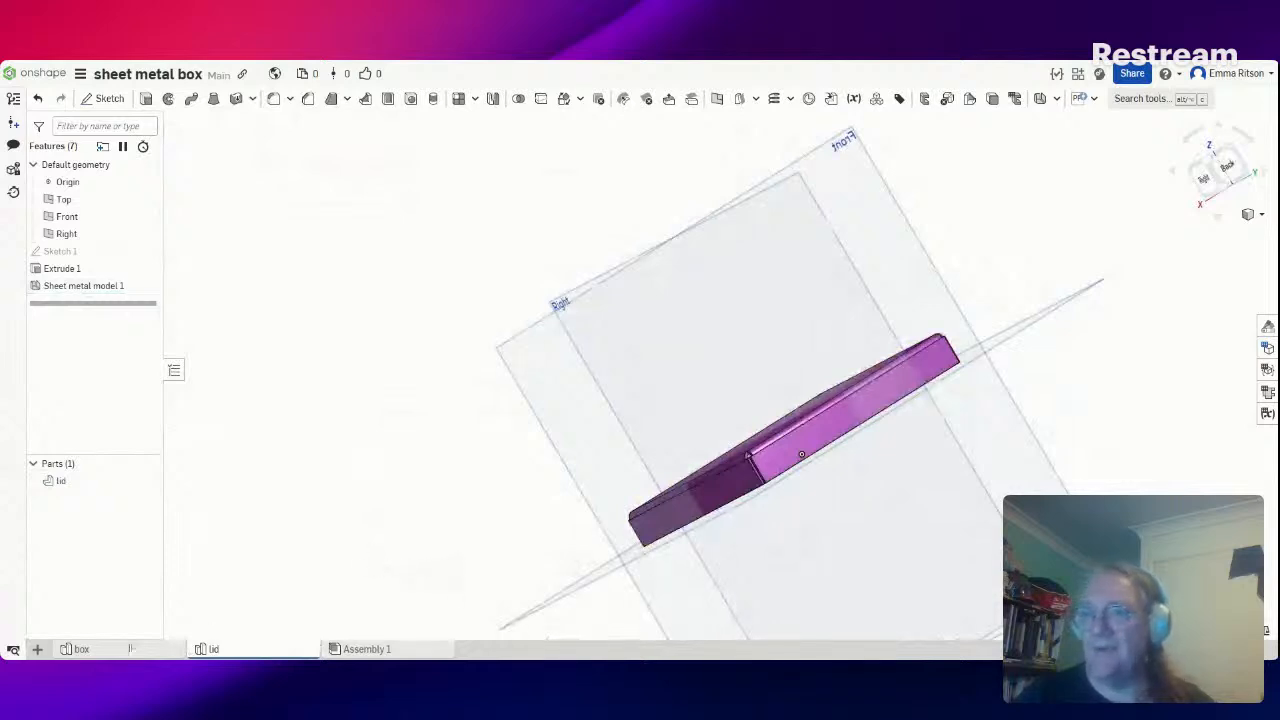
# Change the appearance of the box studio's Part 1 to green 5FA73D
pyautogui.click(119, 651)
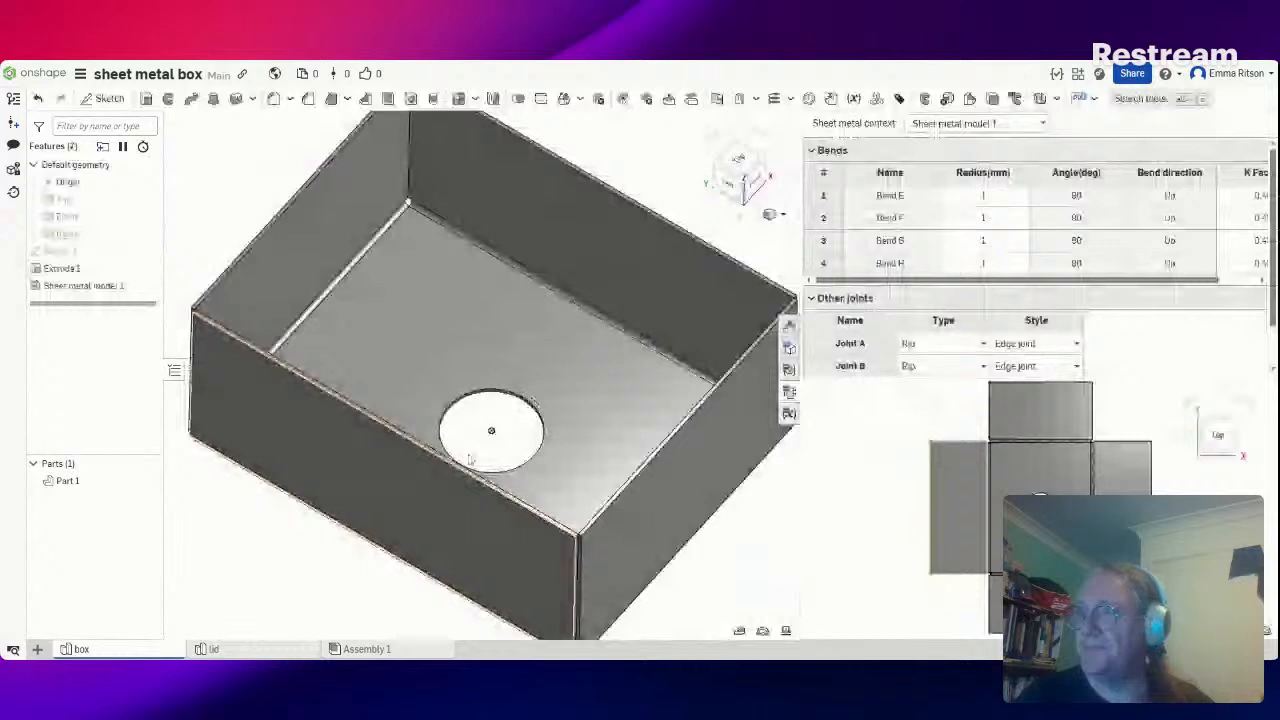
pyautogui.rightClick(68, 481)
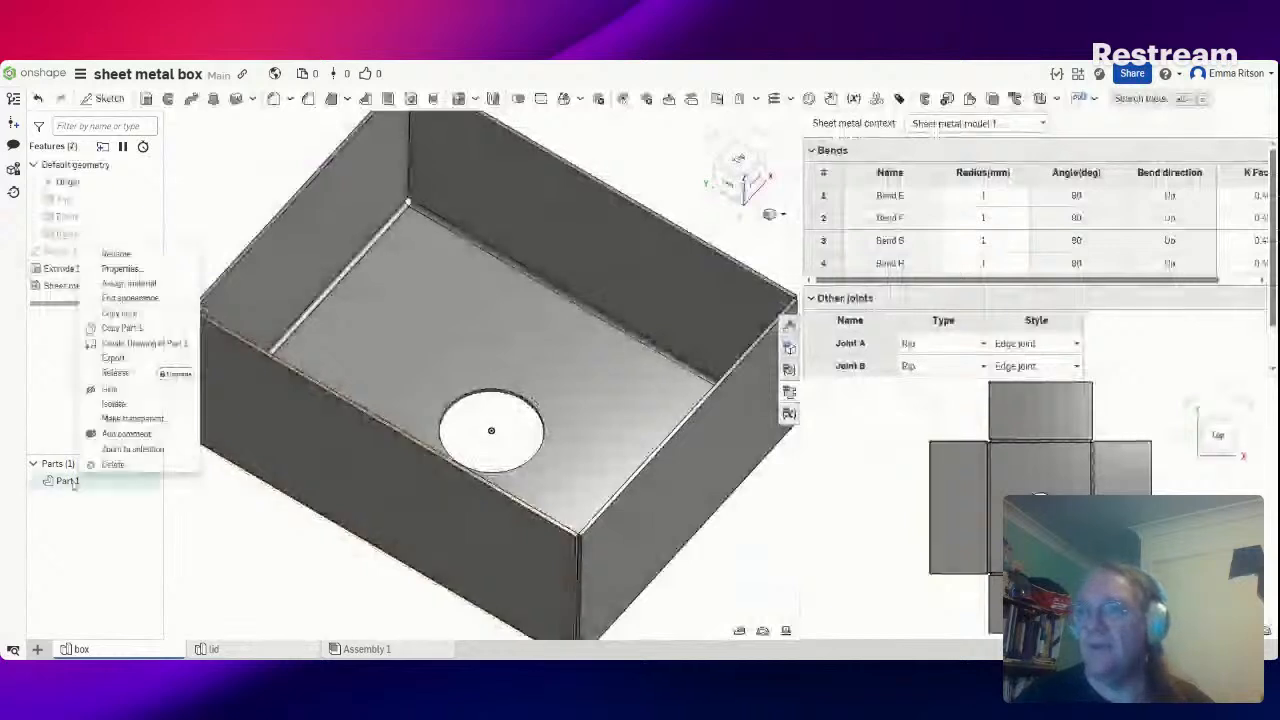
pyautogui.click(140, 298)
pyautogui.click(248, 472)
pyautogui.click(279, 382)
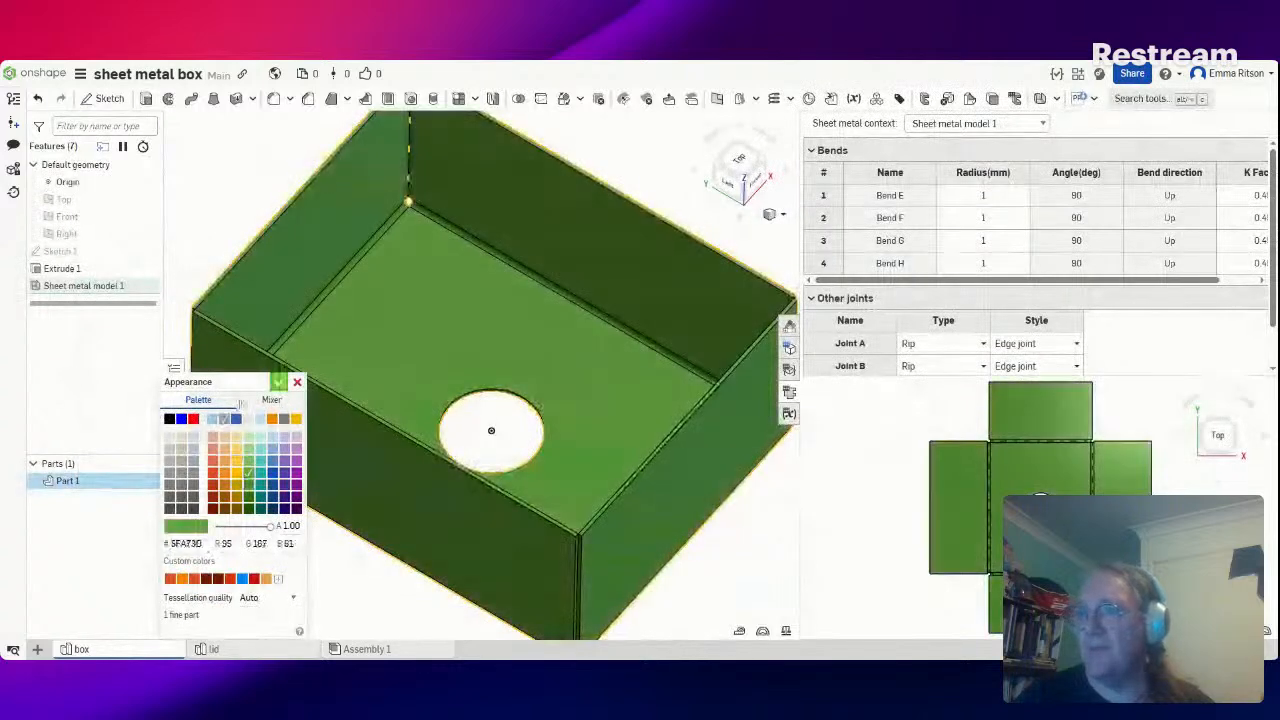
# Assign Aluminum - 6061 from the Onshape Material Library to the green box part
pyautogui.rightClick(112, 484)
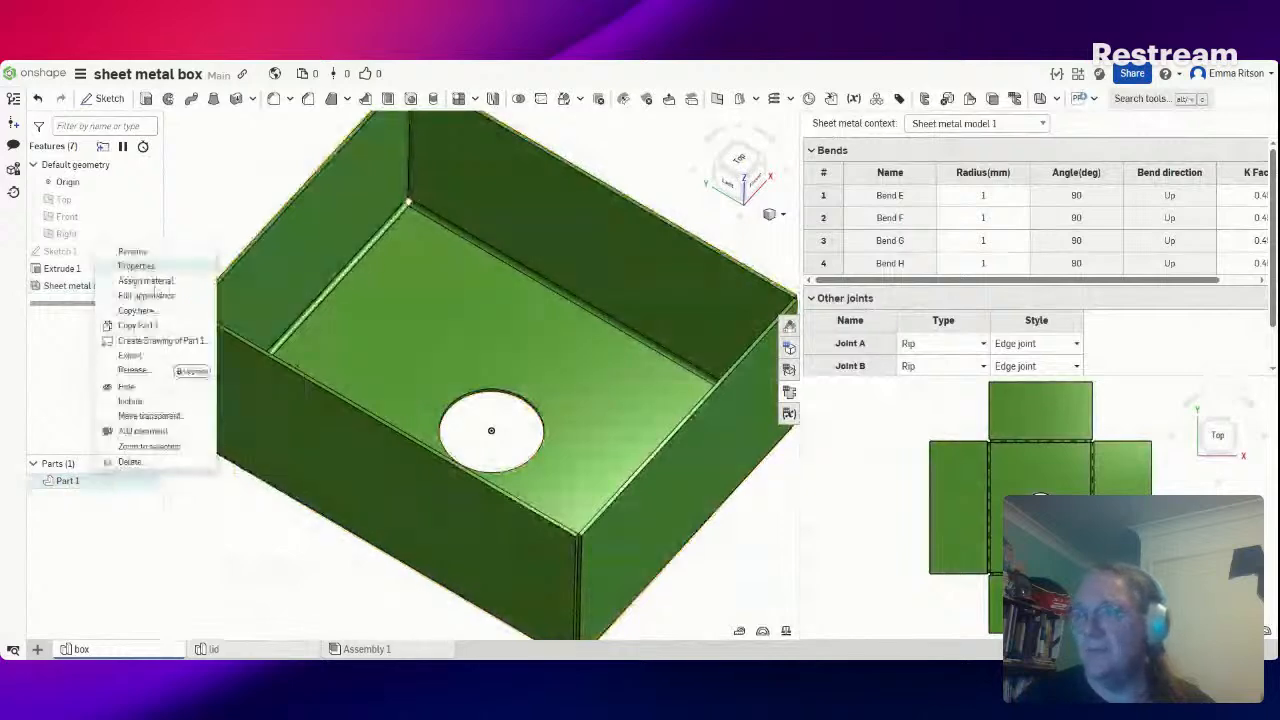
pyautogui.click(145, 281)
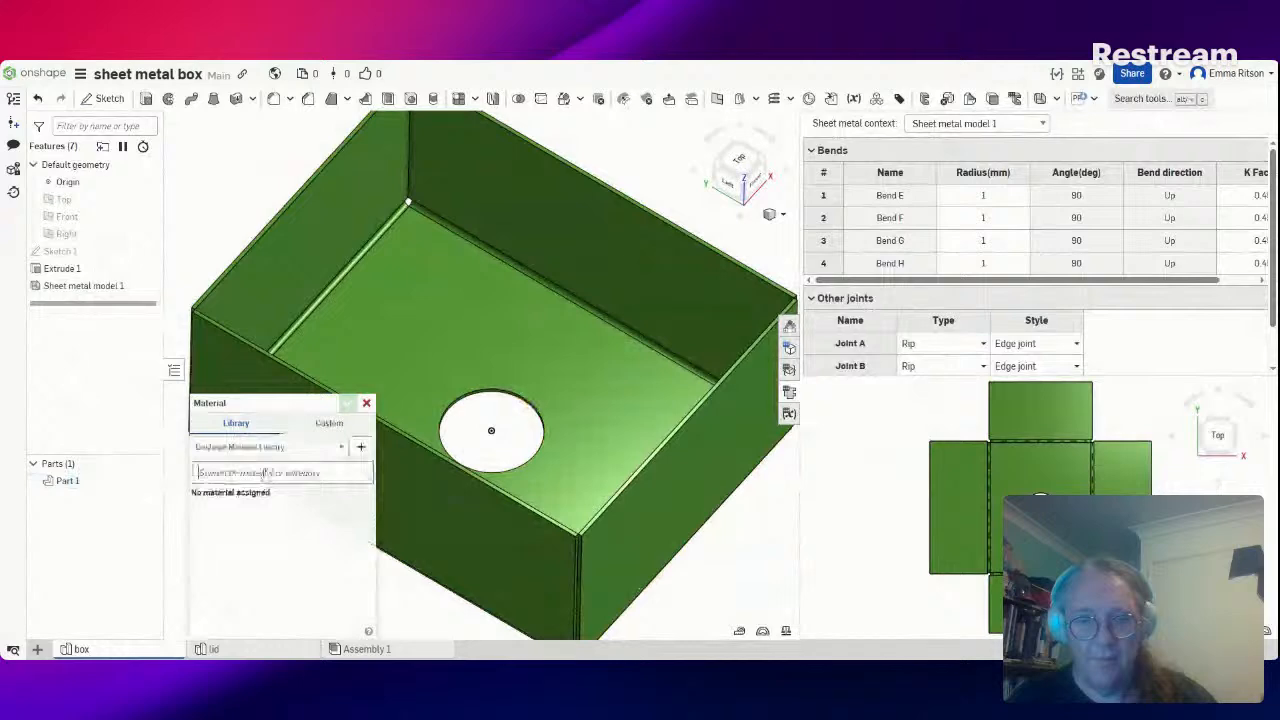
pyautogui.write('605')
pyautogui.press('BackSpace')
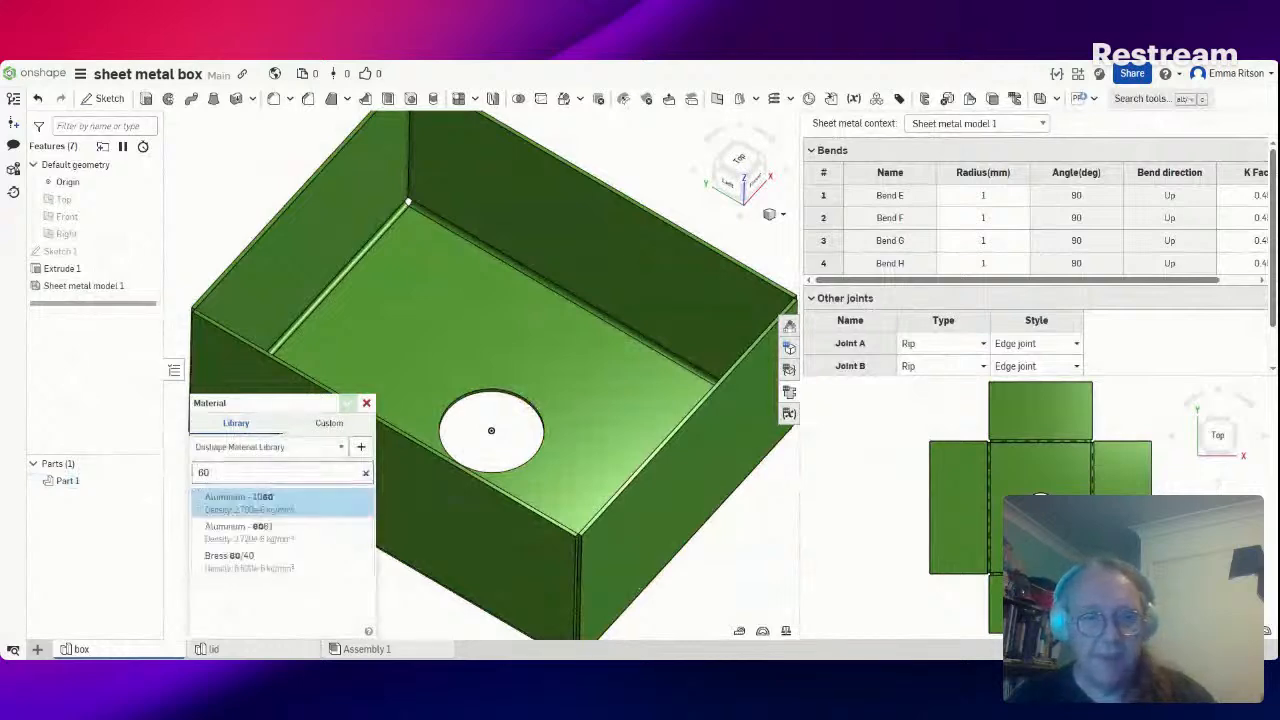
pyautogui.write('61')
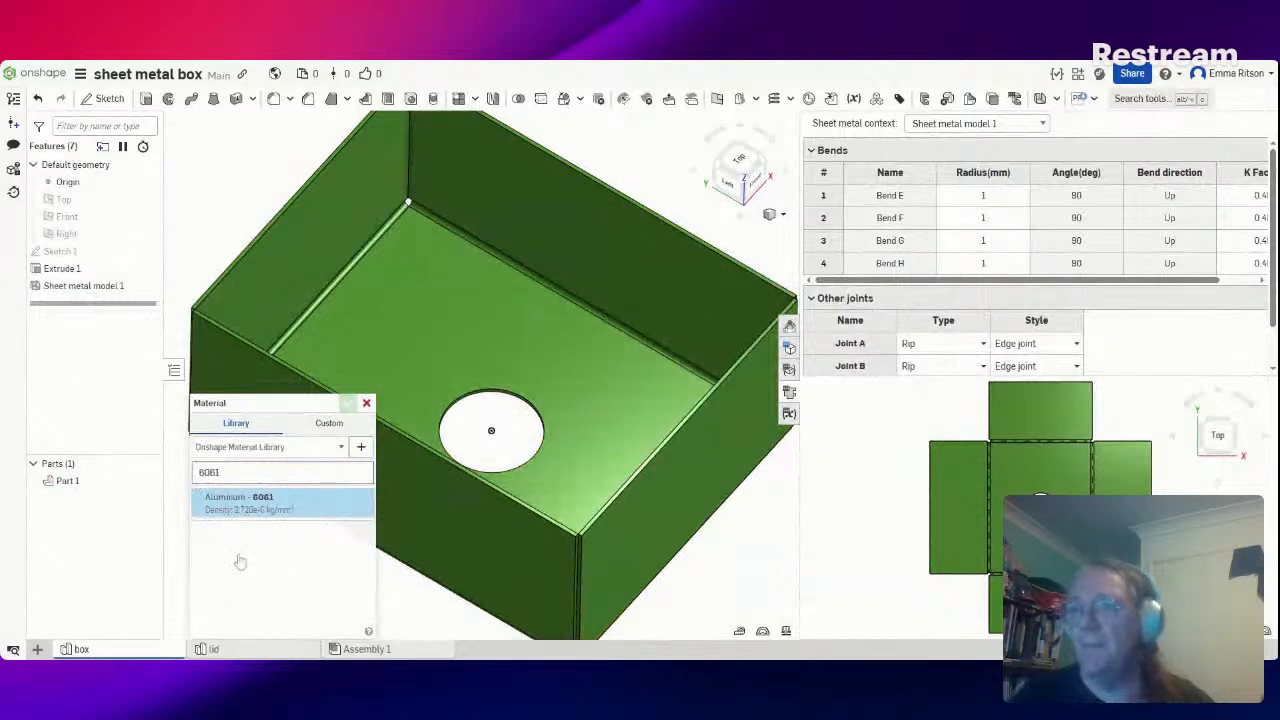
pyautogui.click(251, 517)
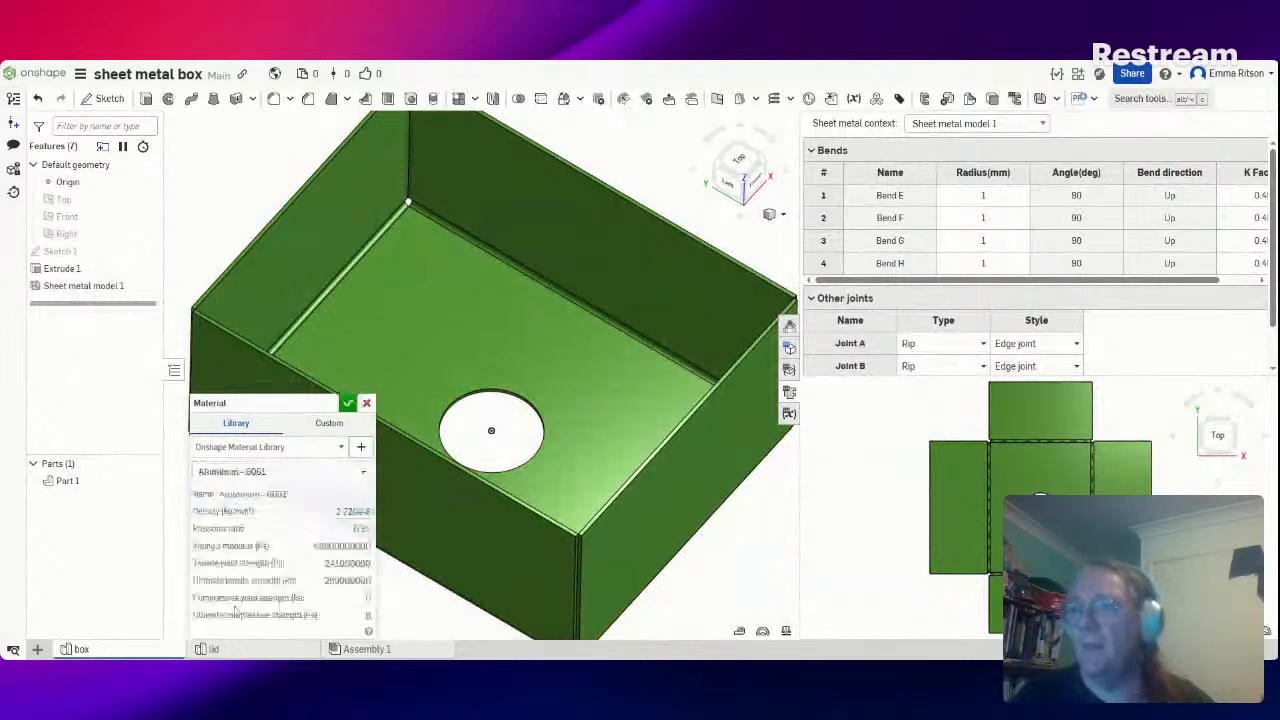
pyautogui.click(348, 403)
# Rename the box studio's Part 1 as box
pyautogui.moveTo(468, 634); pyautogui.dragTo(590, 480, button='right')
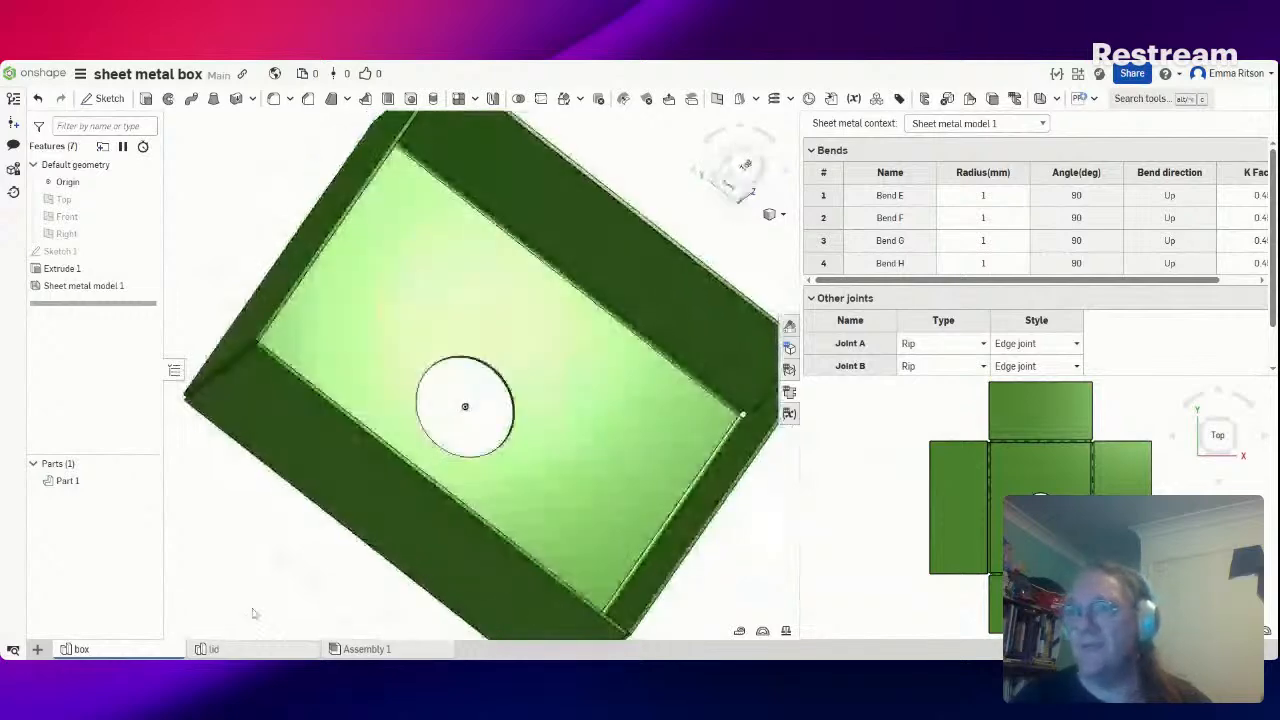
pyautogui.moveTo(253, 613); pyautogui.dragTo(52, 517, button='right')
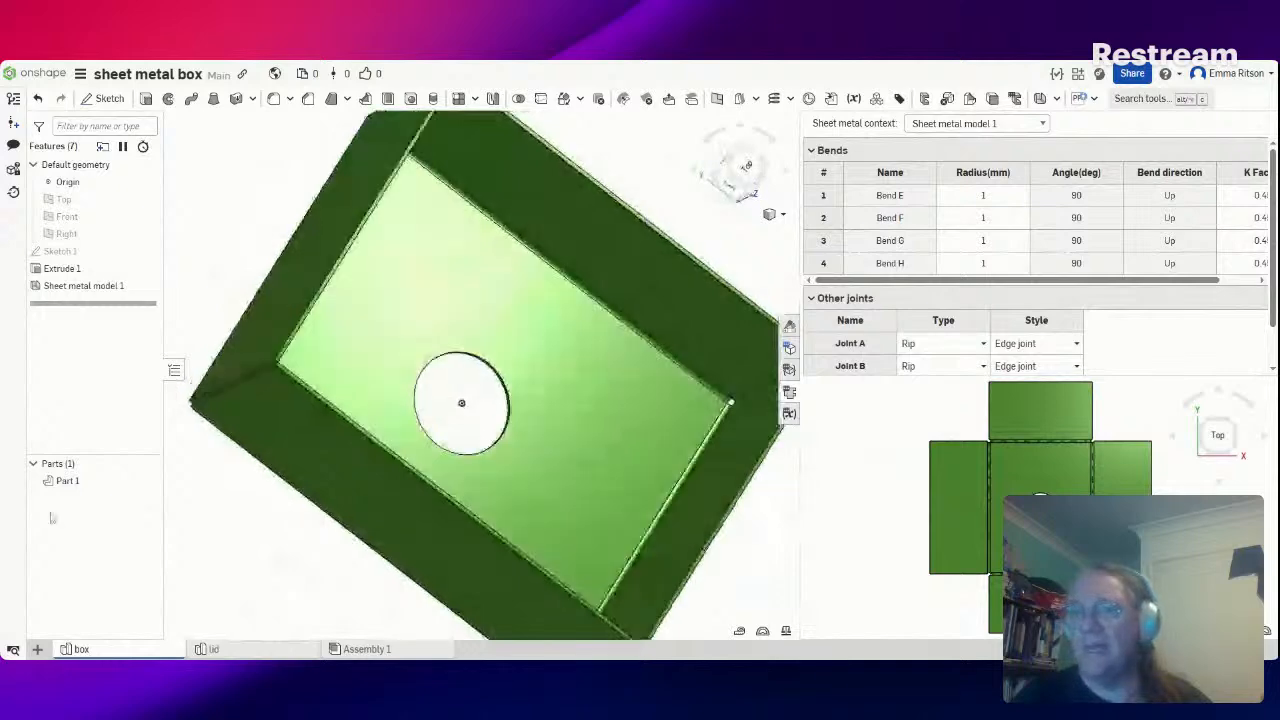
pyautogui.rightClick(72, 481)
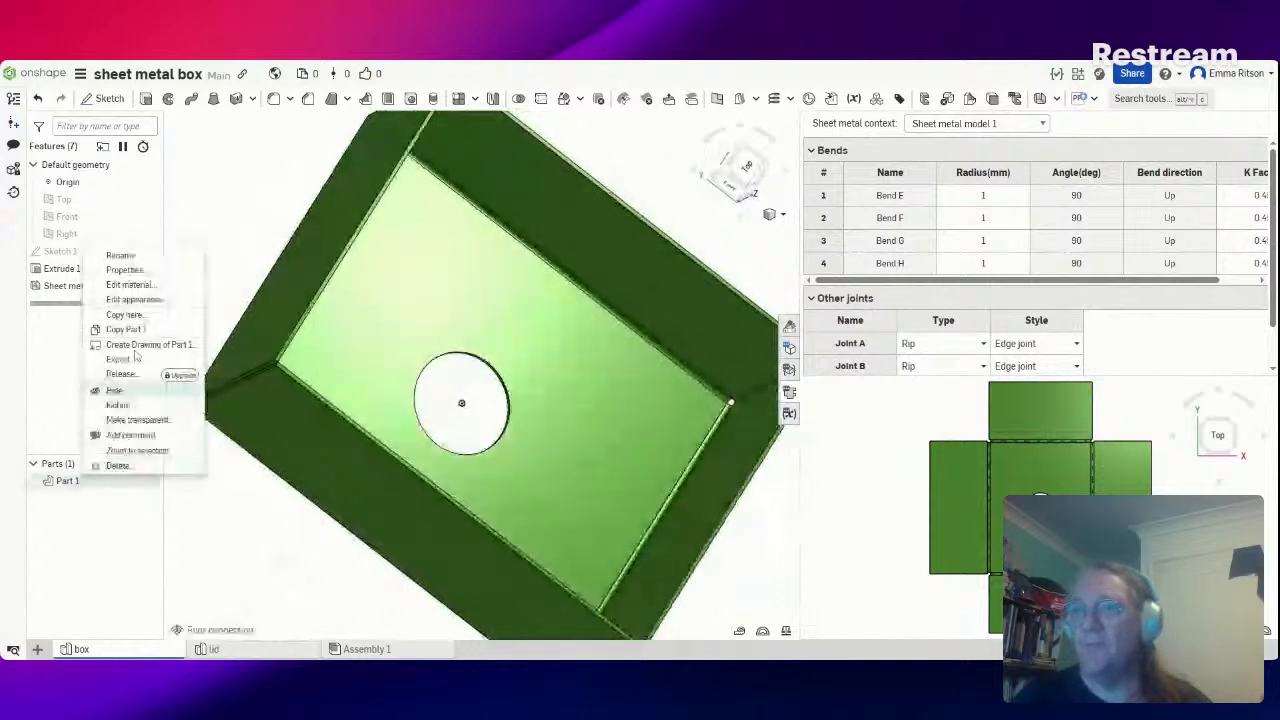
pyautogui.click(121, 256)
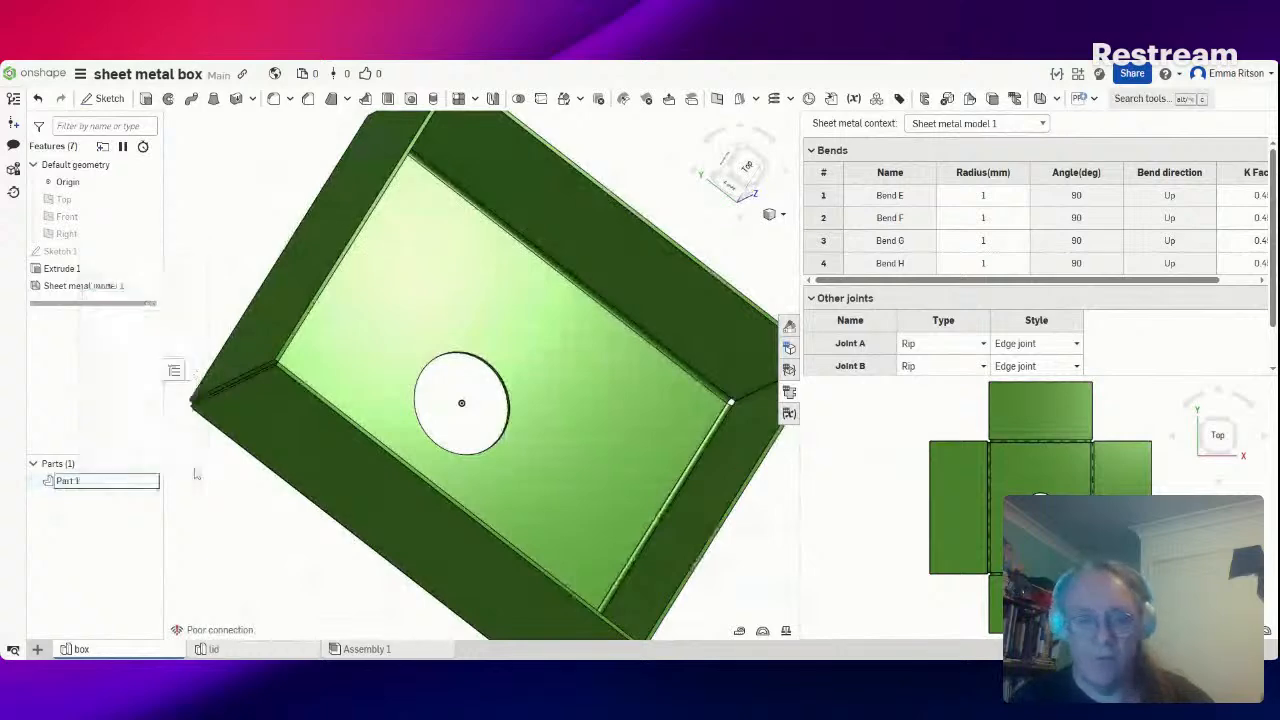
pyautogui.write('box')
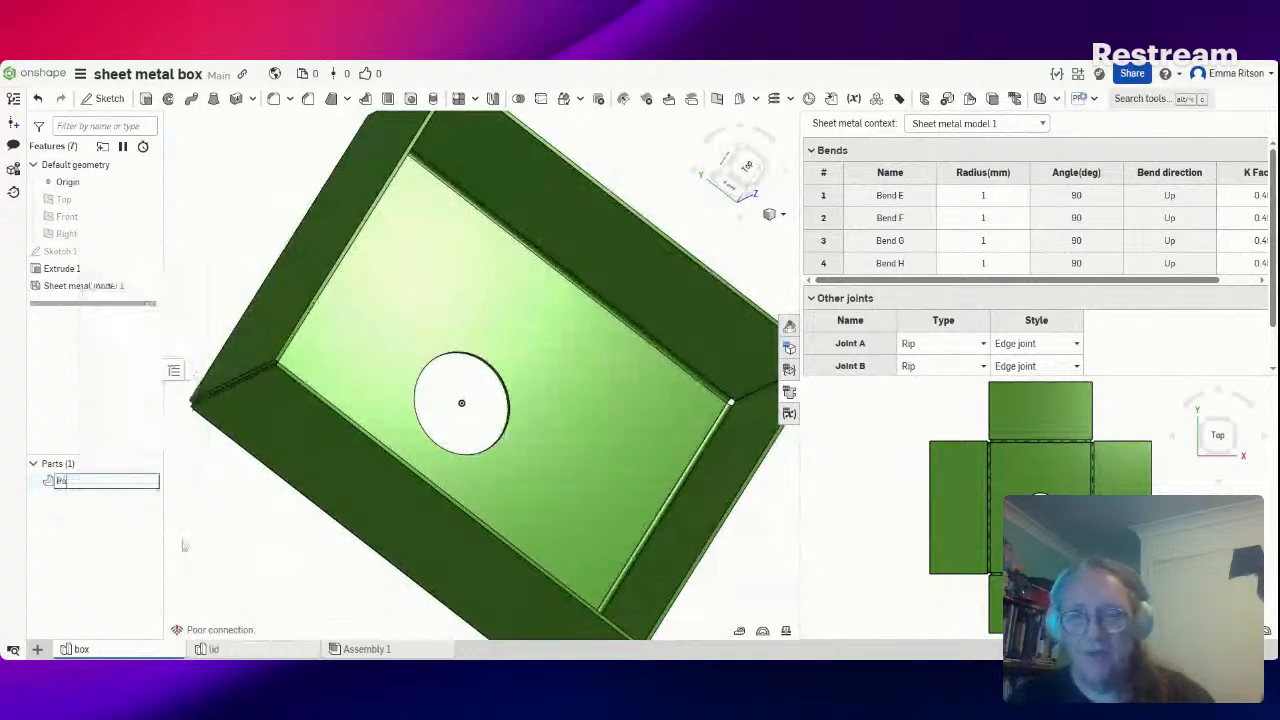
pyautogui.press('Return')
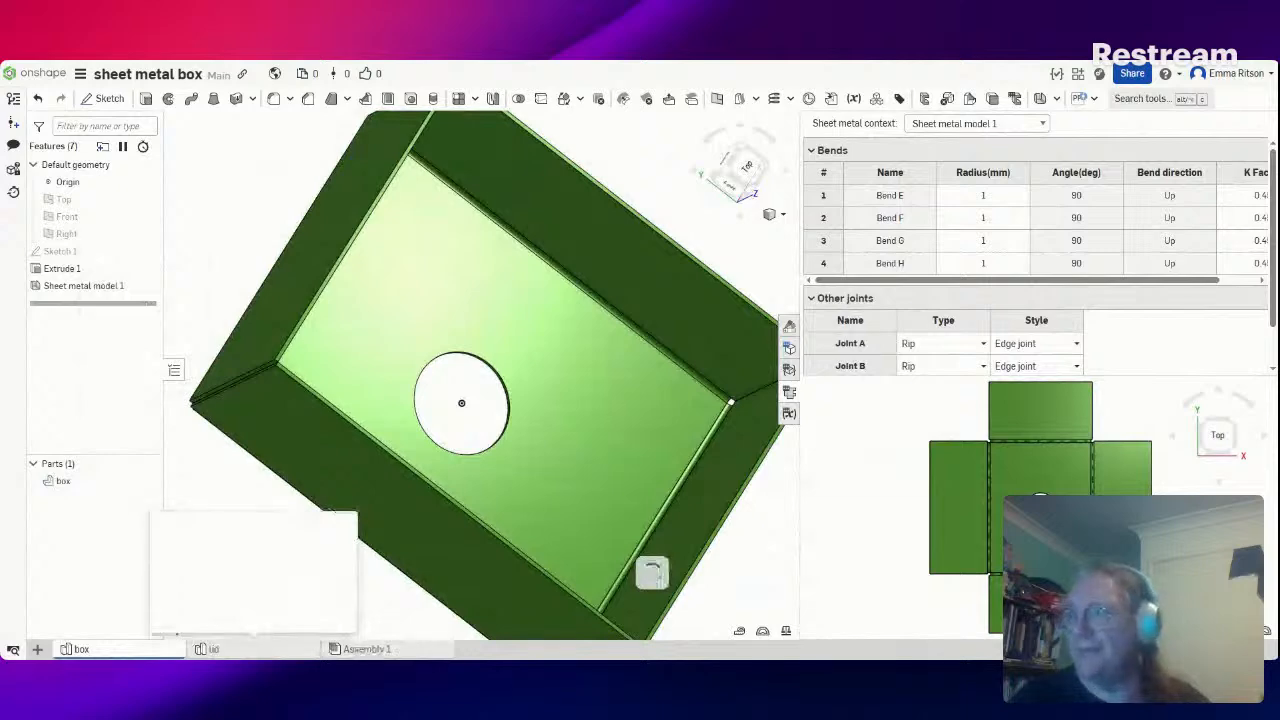
# Insert the box and lid parts from the current document into Assembly 1
pyautogui.click(367, 649)
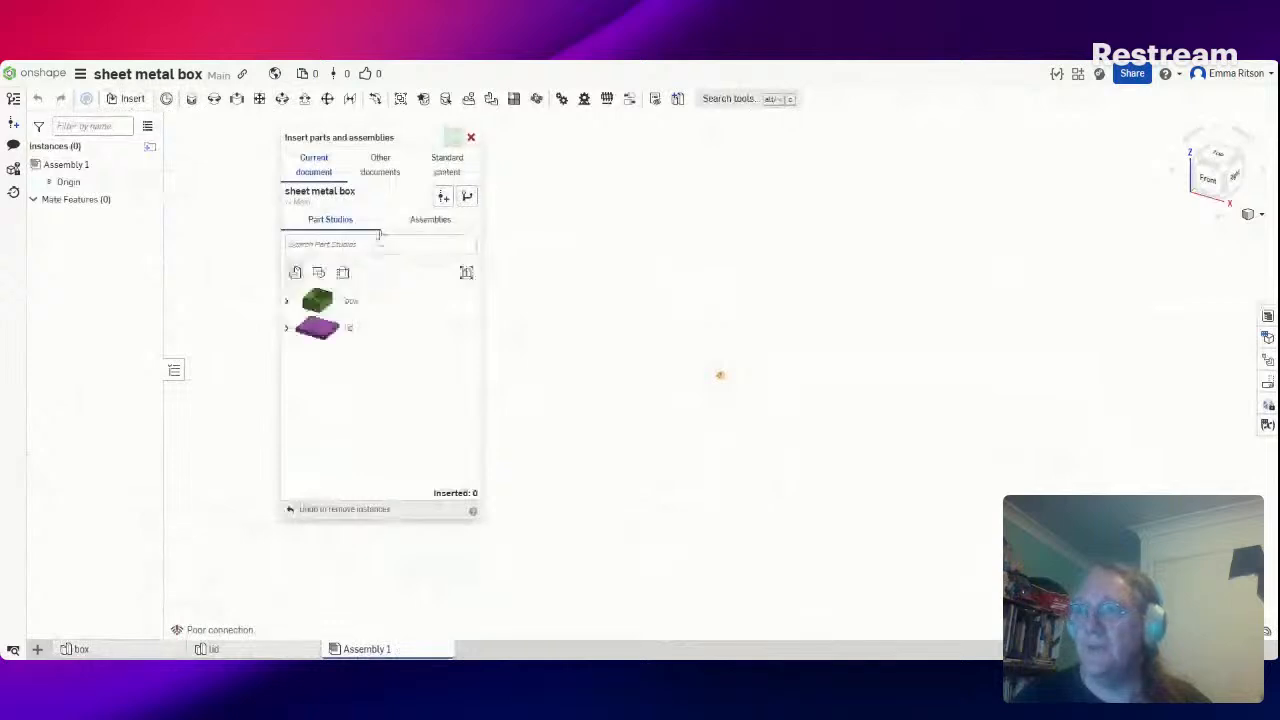
pyautogui.click(330, 300)
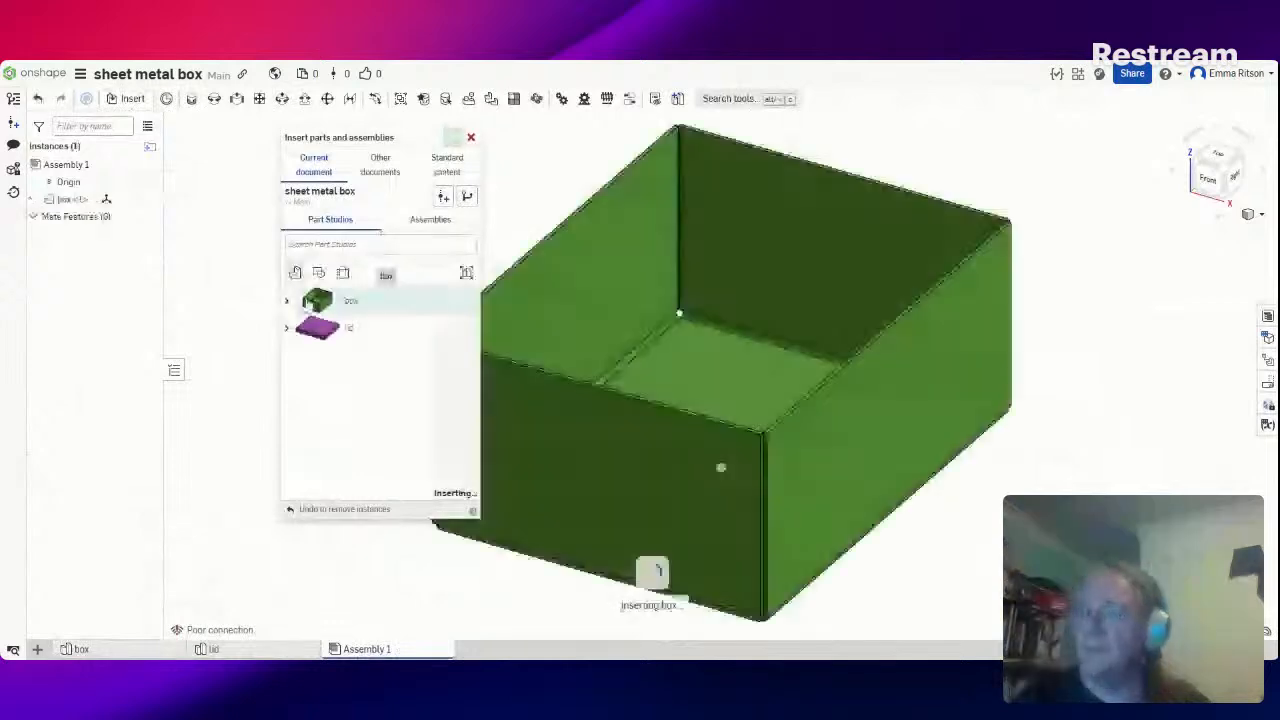
pyautogui.click(653, 568)
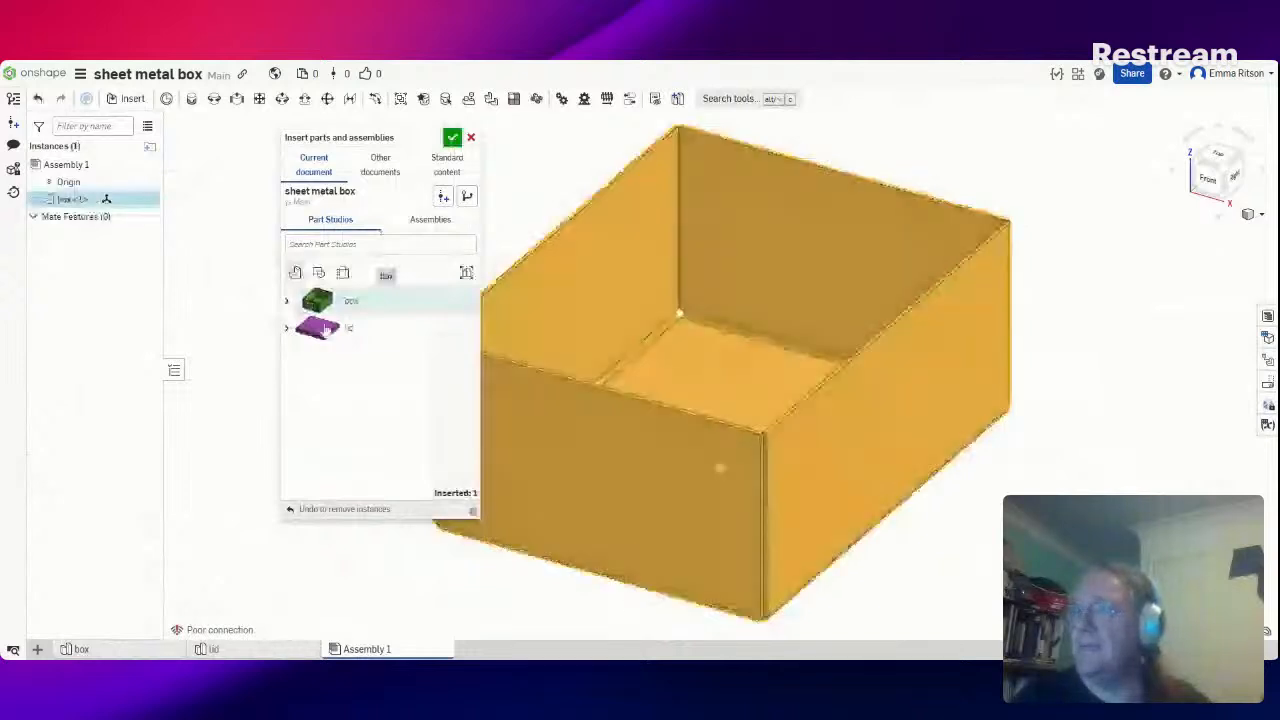
pyautogui.click(325, 328)
pyautogui.click(650, 573)
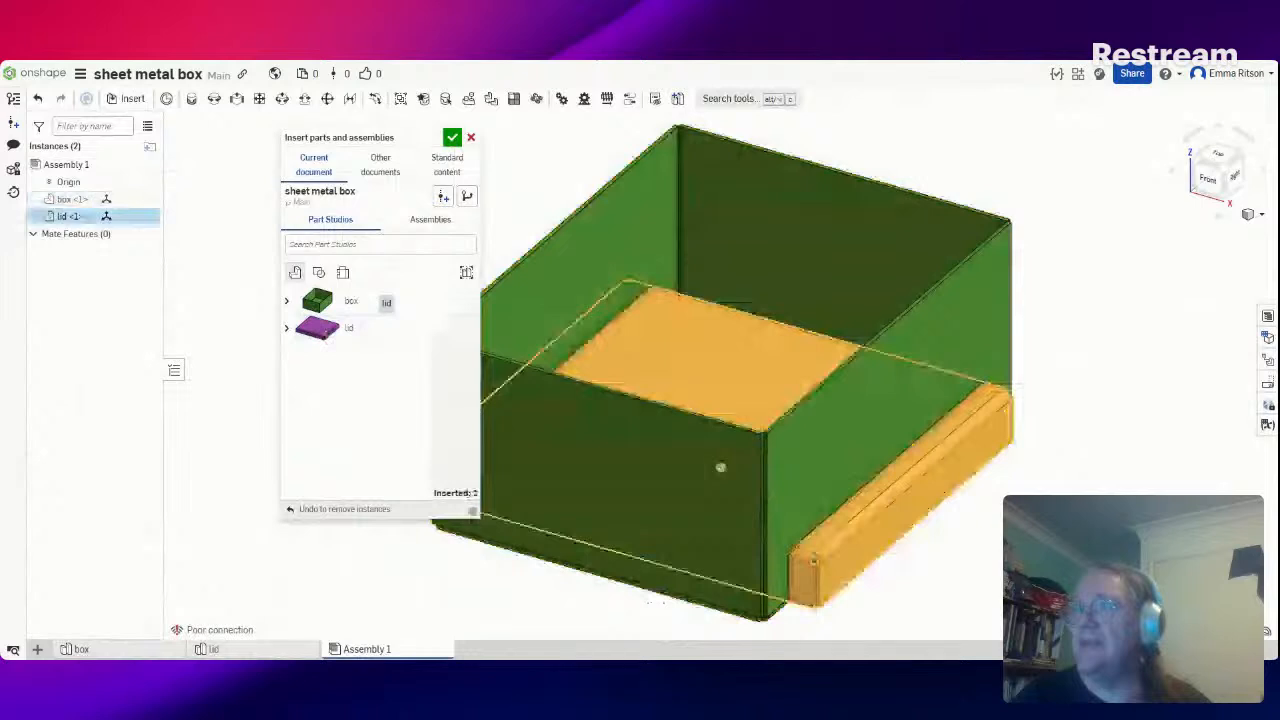
pyautogui.click(452, 137)
# Move the lid instance up along its vertical axis, out of the box to above its open top
pyautogui.moveTo(409, 191); pyautogui.dragTo(342, 322, button='right')
pyautogui.click(709, 422)
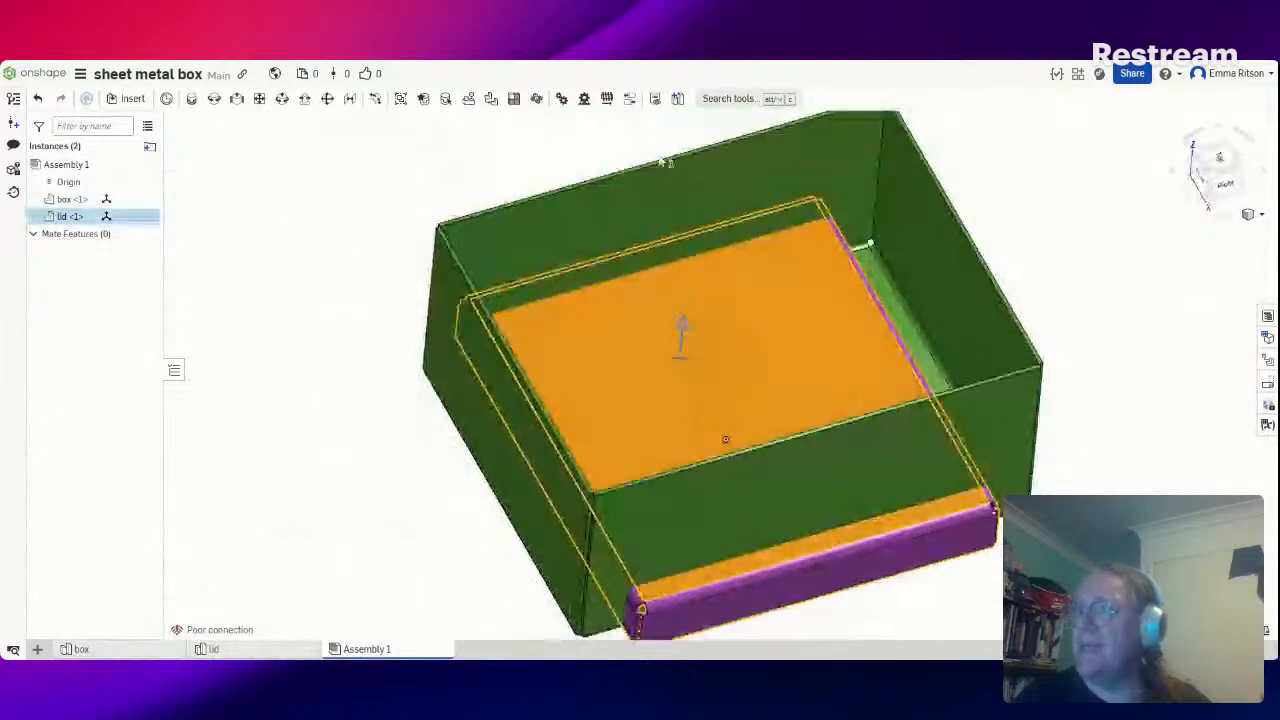
pyautogui.moveTo(663, 162)
pyautogui.mouseDown()
pyautogui.moveTo(663, 137)
pyautogui.moveTo(660, 148)
pyautogui.mouseUp()
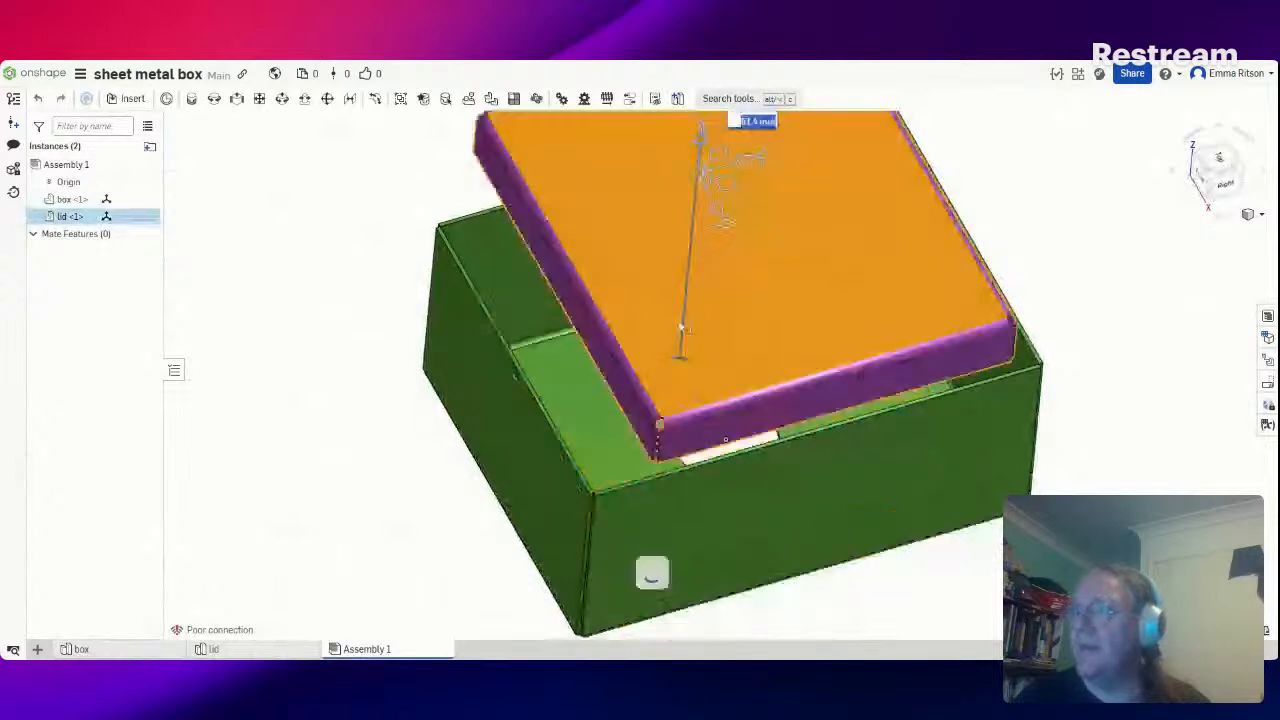
pyautogui.moveTo(366, 443); pyautogui.dragTo(962, 451, button='right')
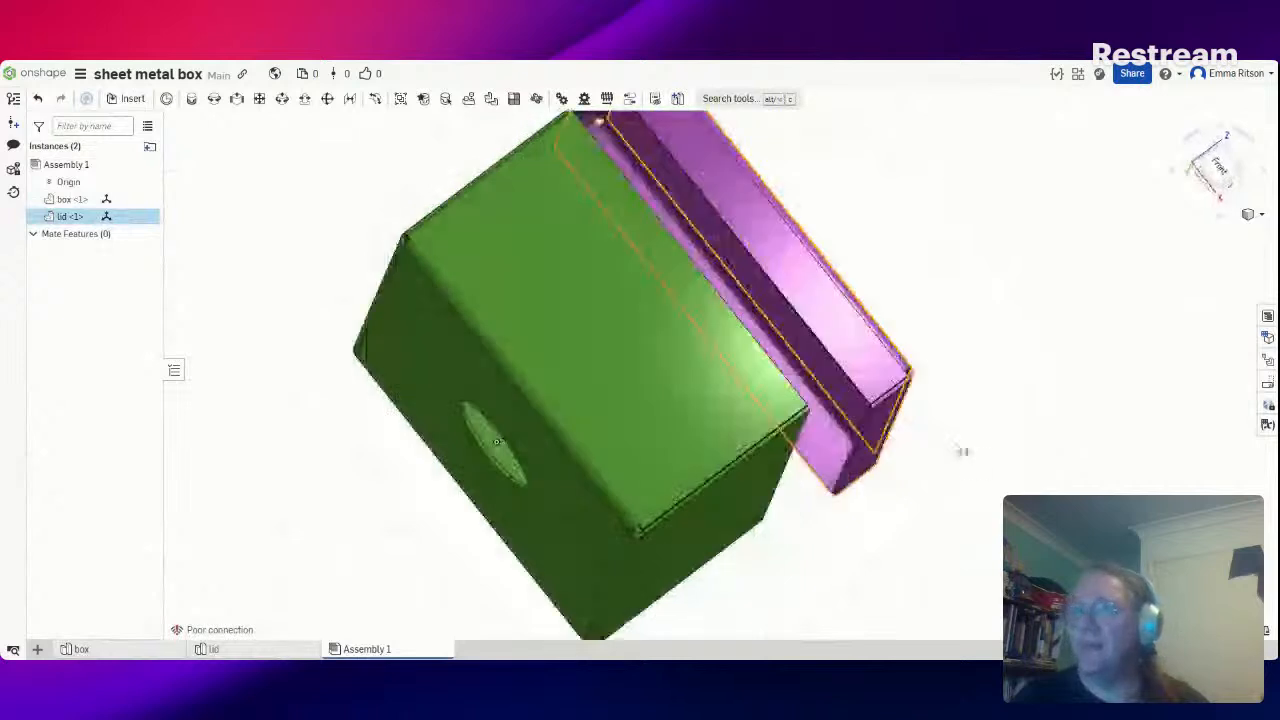
pyautogui.click(962, 451)
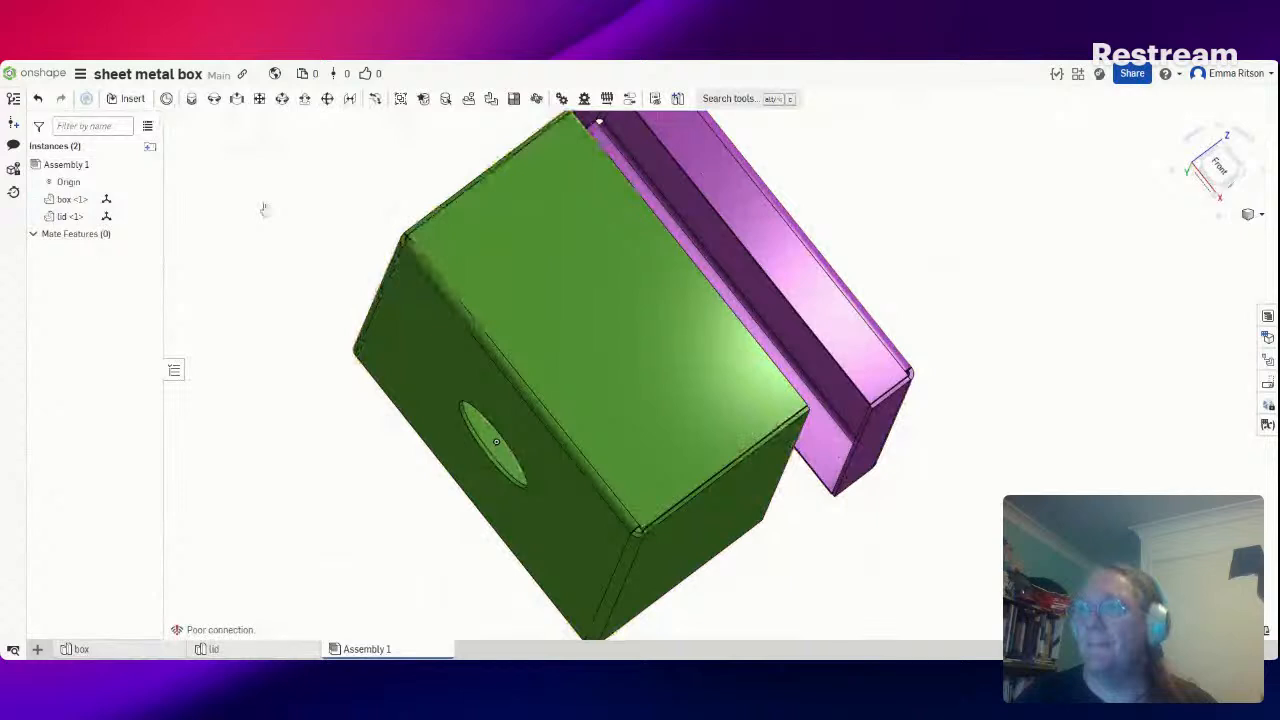
# Create a fastened mate between the centre of the box's base hole and the centre of the lid's flat face
pyautogui.press('m')
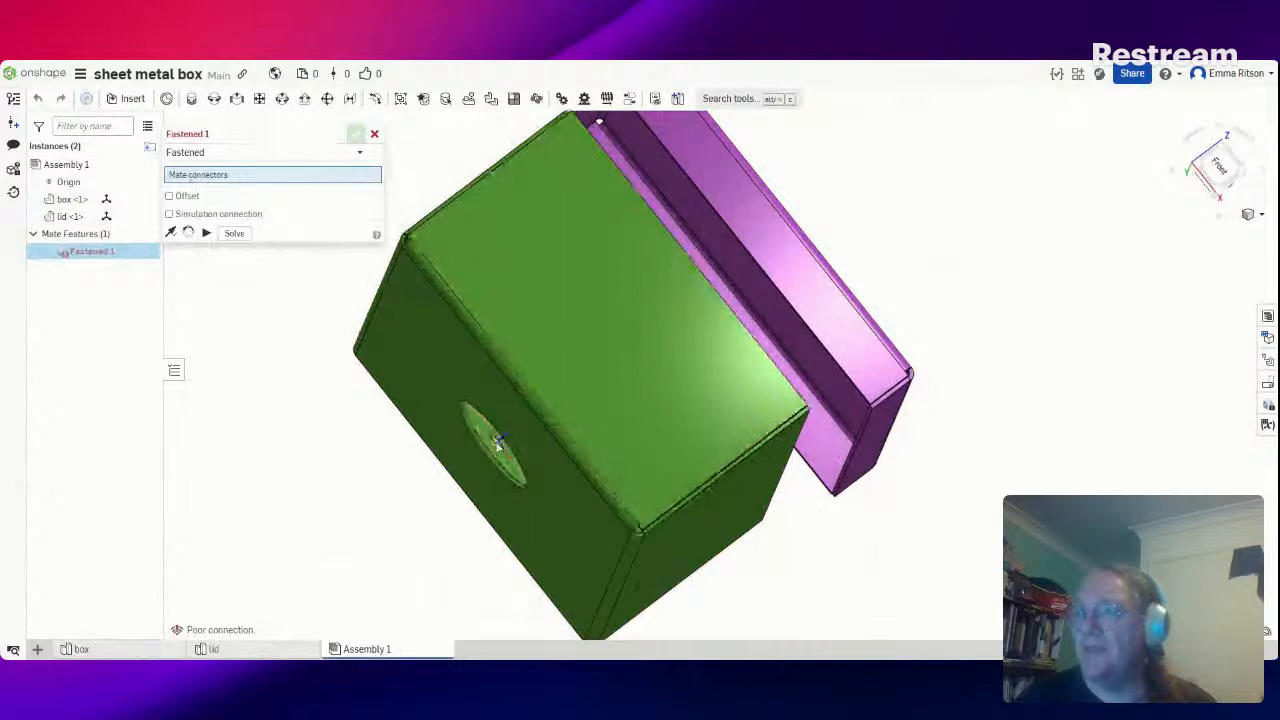
pyautogui.click(497, 443)
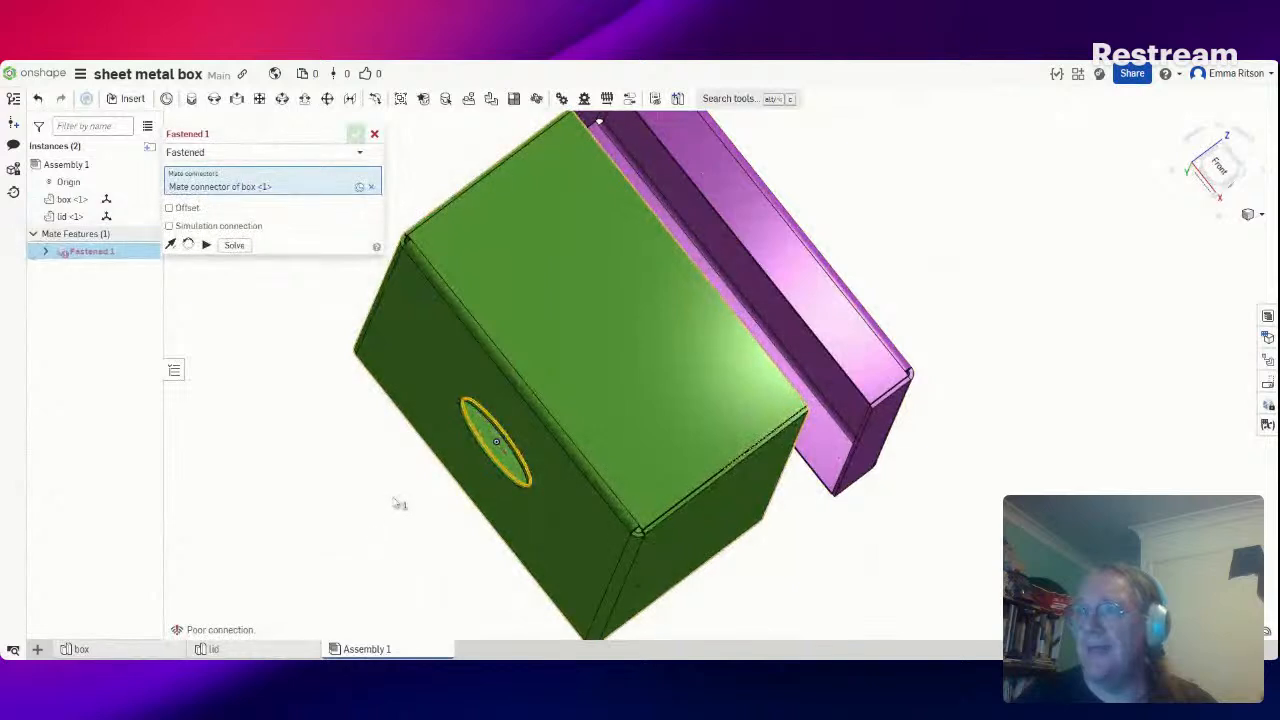
pyautogui.moveTo(399, 504); pyautogui.dragTo(563, 437, button='right')
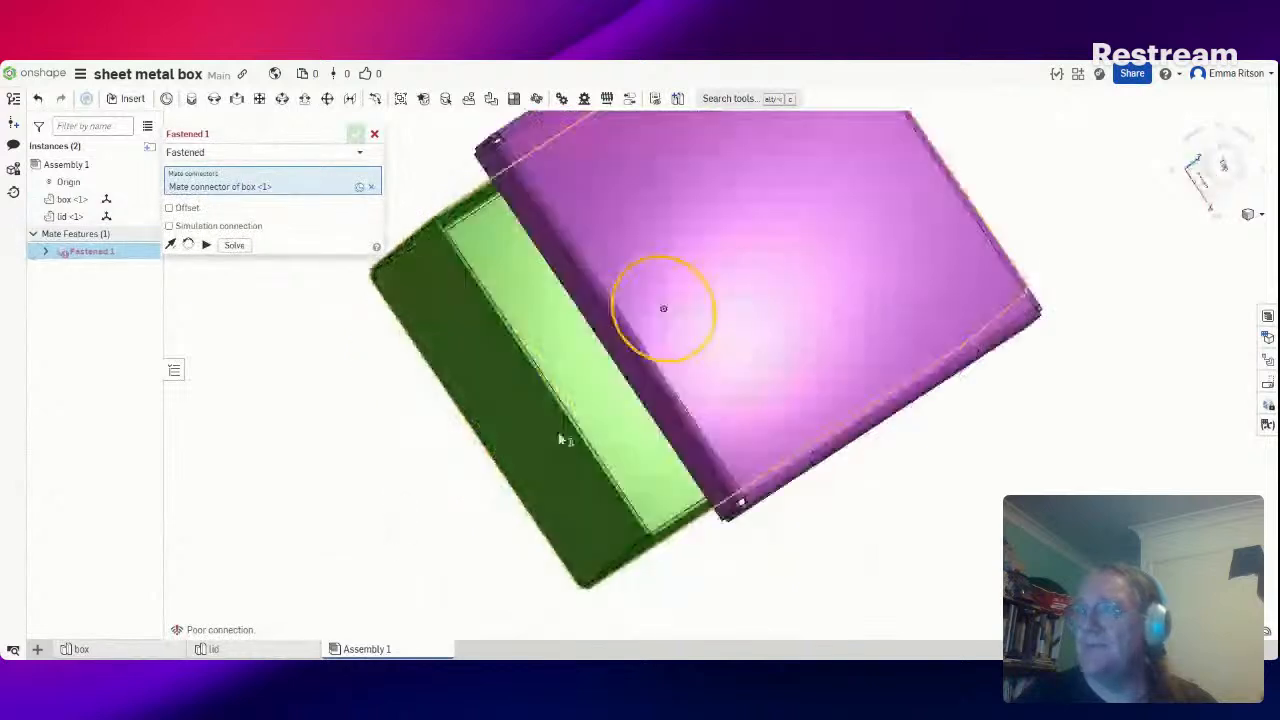
pyautogui.click(768, 224)
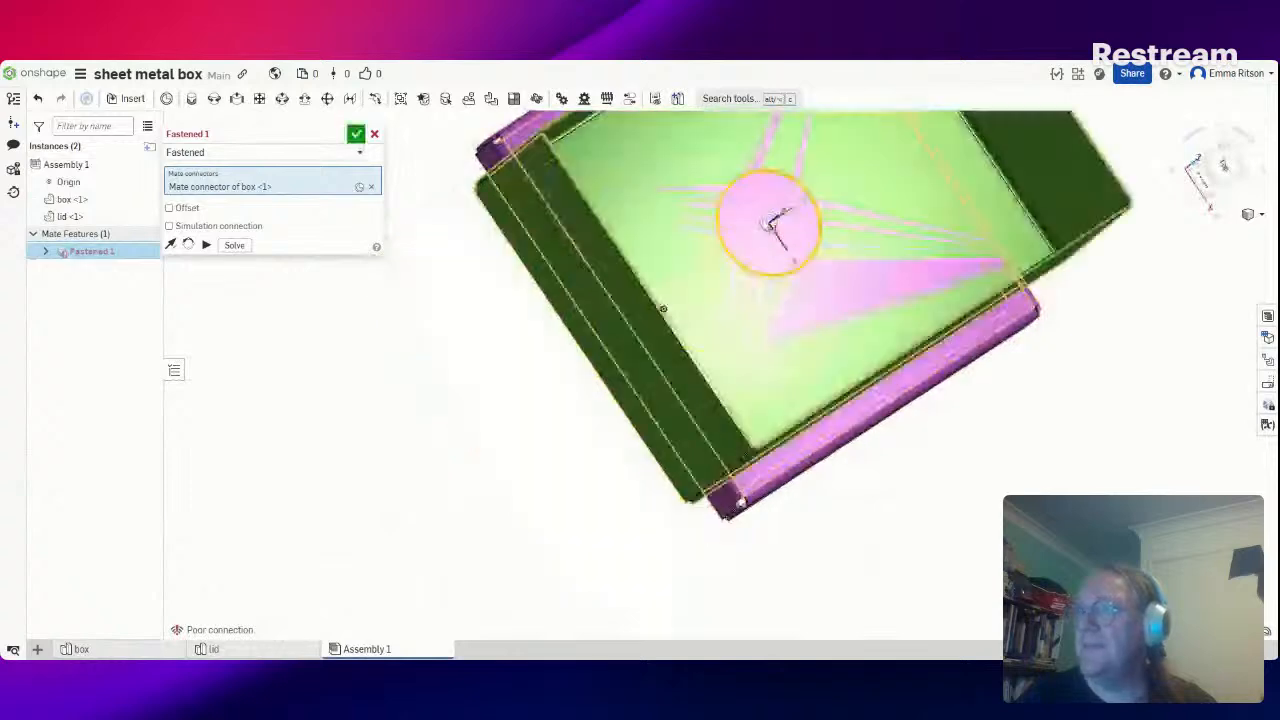
pyautogui.moveTo(523, 460); pyautogui.dragTo(625, 467, button='right')
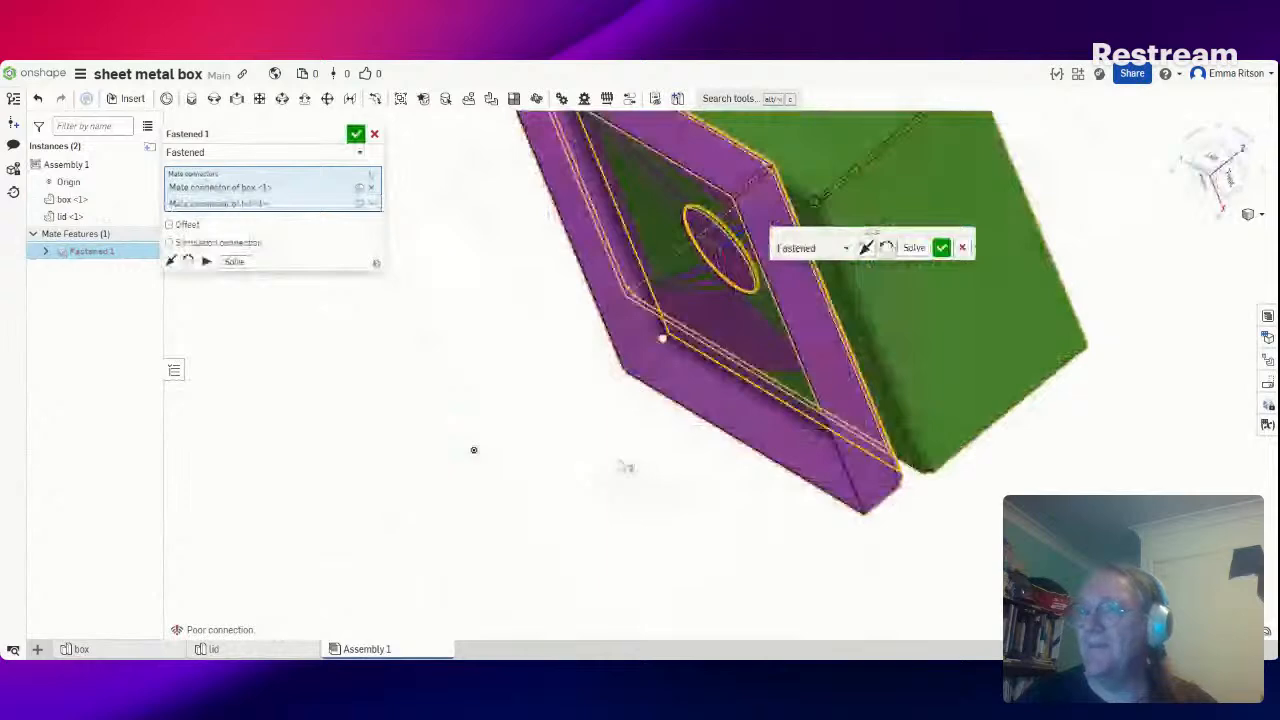
pyautogui.moveTo(474, 450); pyautogui.dragTo(756, 561, button='right')
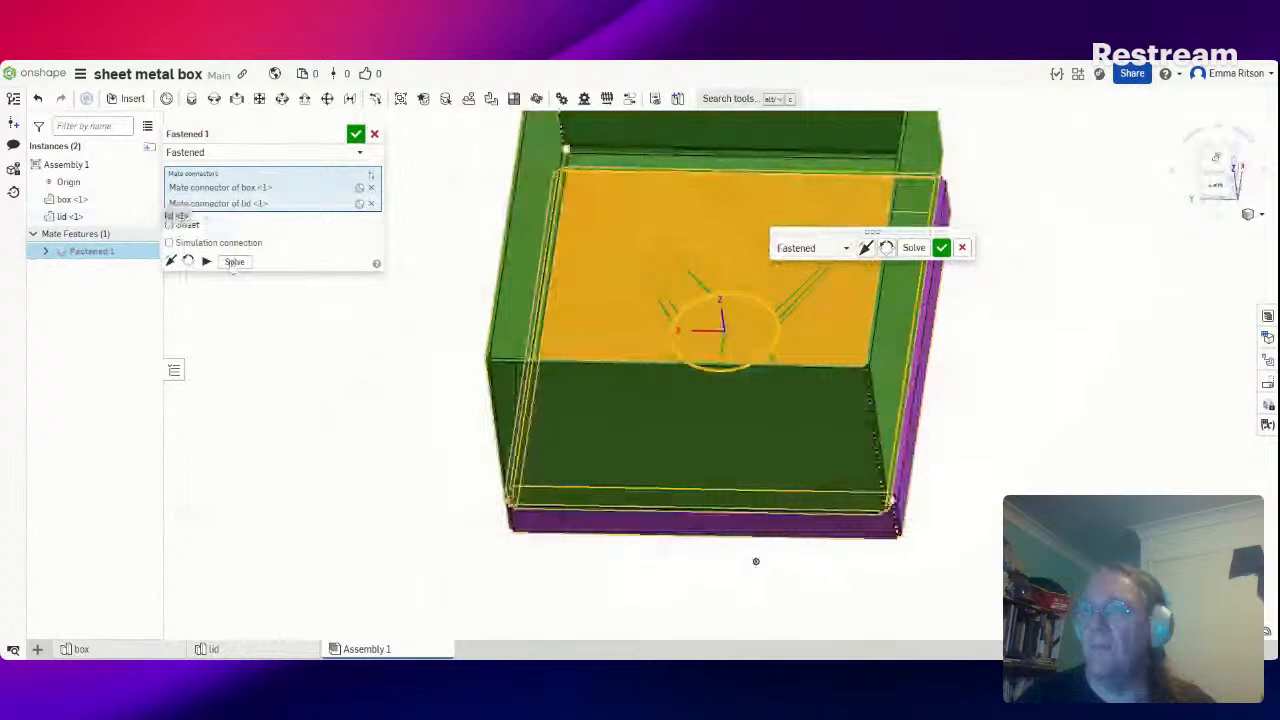
# Enable the offset on the fastened mate and set its Z distance to -40 mm after trying 40 mm
pyautogui.click(169, 224)
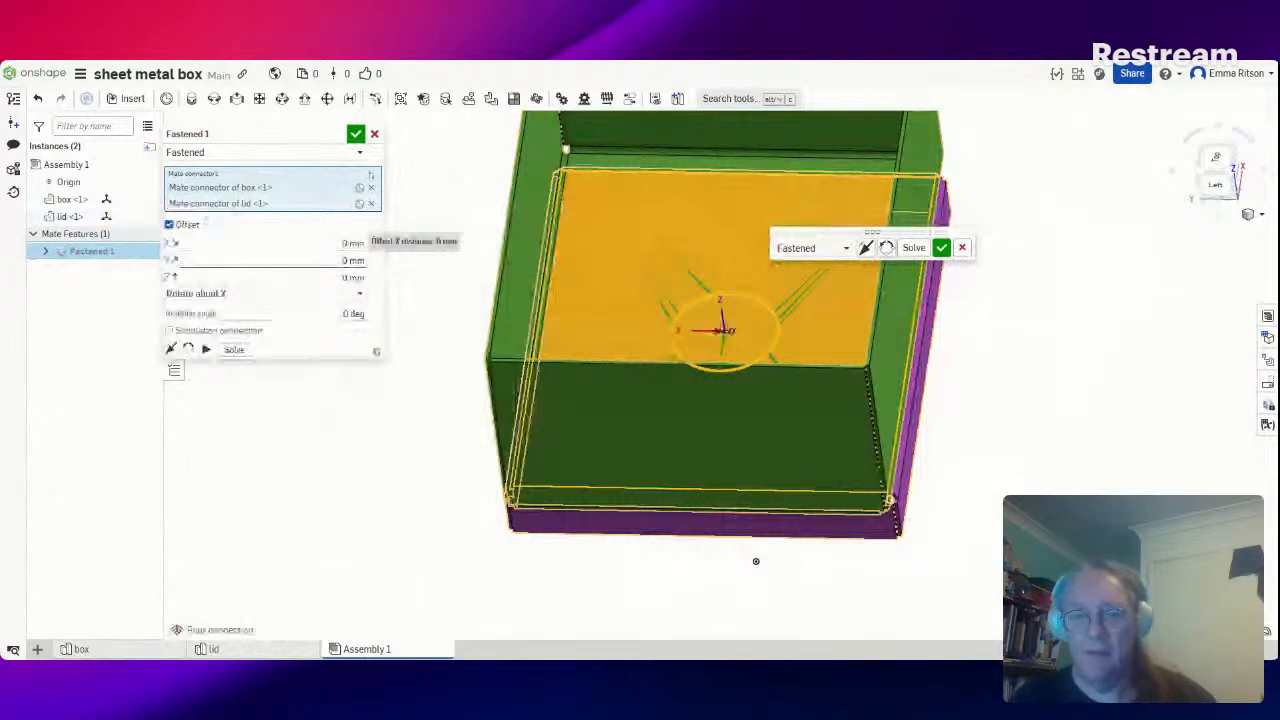
pyautogui.click(302, 278)
pyautogui.write('40')
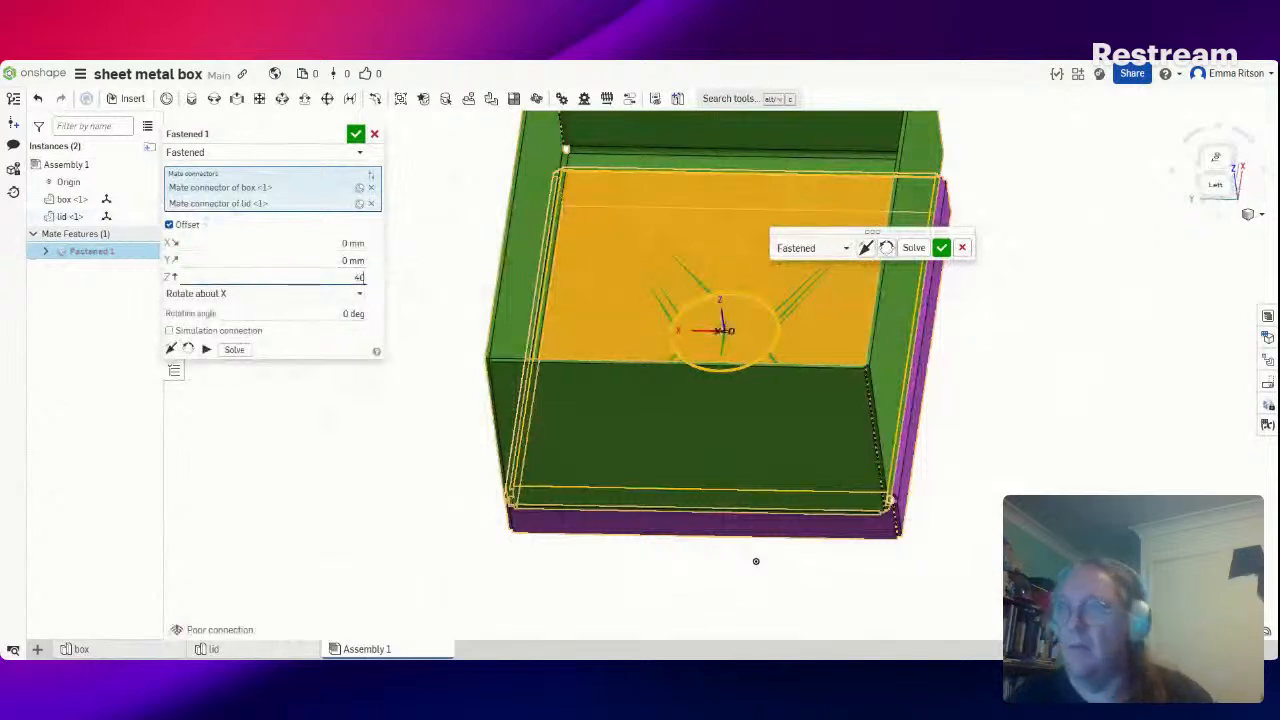
pyautogui.press('Return')
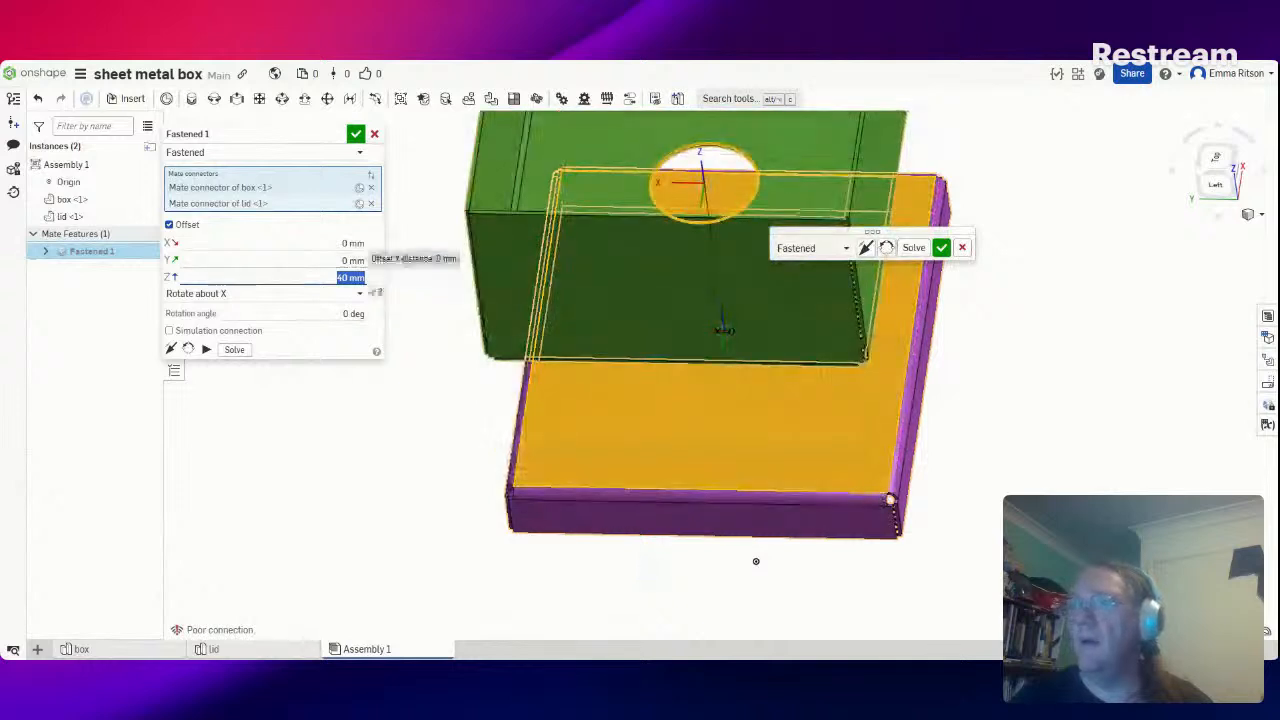
pyautogui.press('BackSpace')
pyautogui.write('-40')
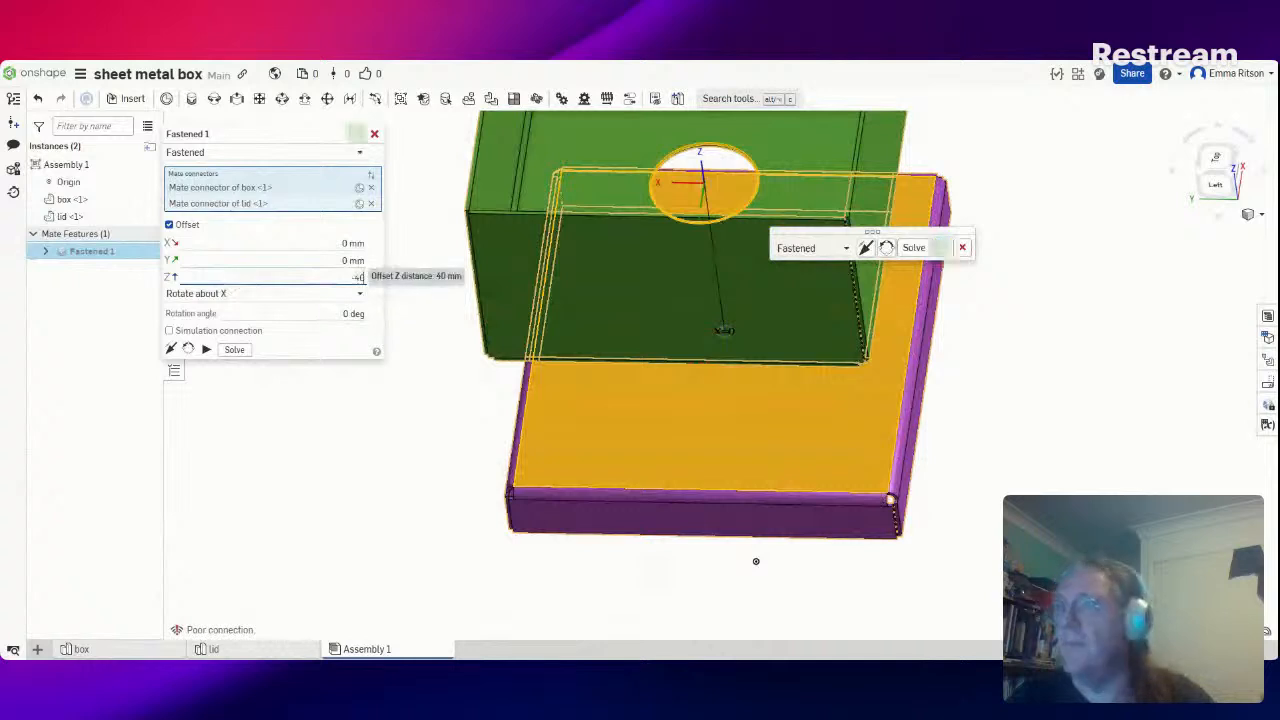
pyautogui.press('Return')
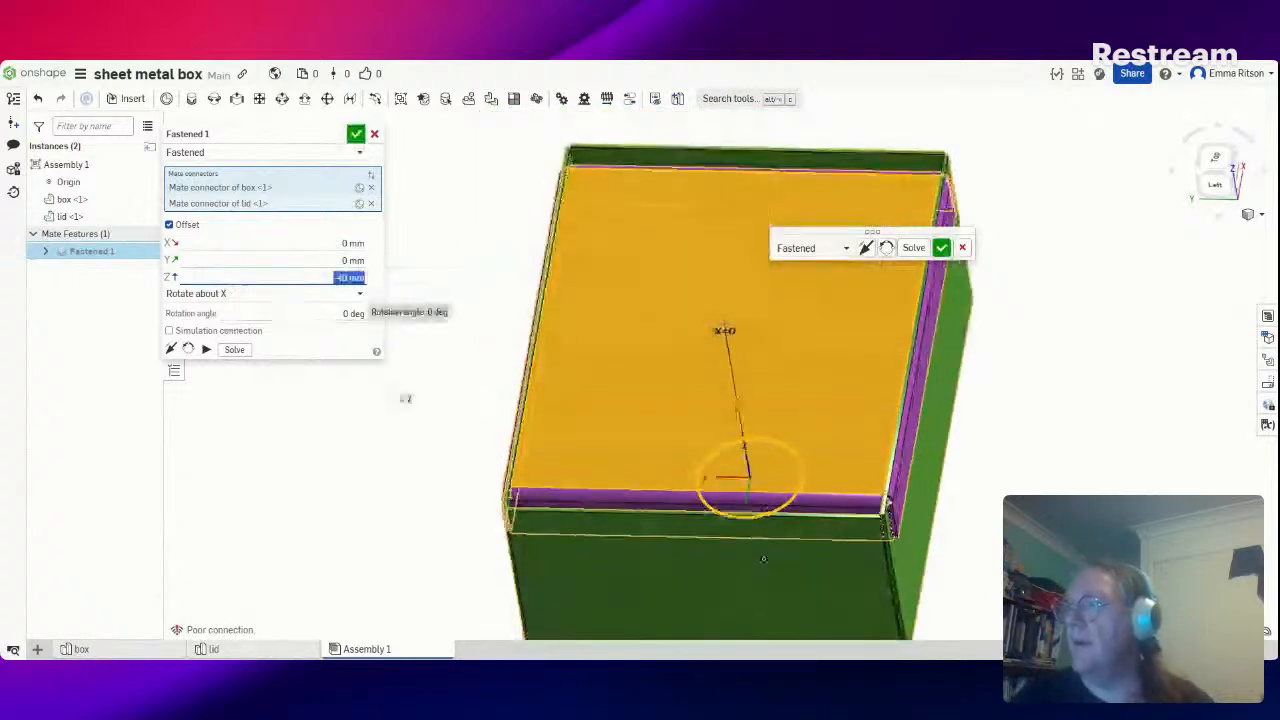
# Set the fastened mate's Z offset to -41.6 mm after trying the positive value, and accept the mate
pyautogui.moveTo(401, 397); pyautogui.dragTo(263, 291, button='right')
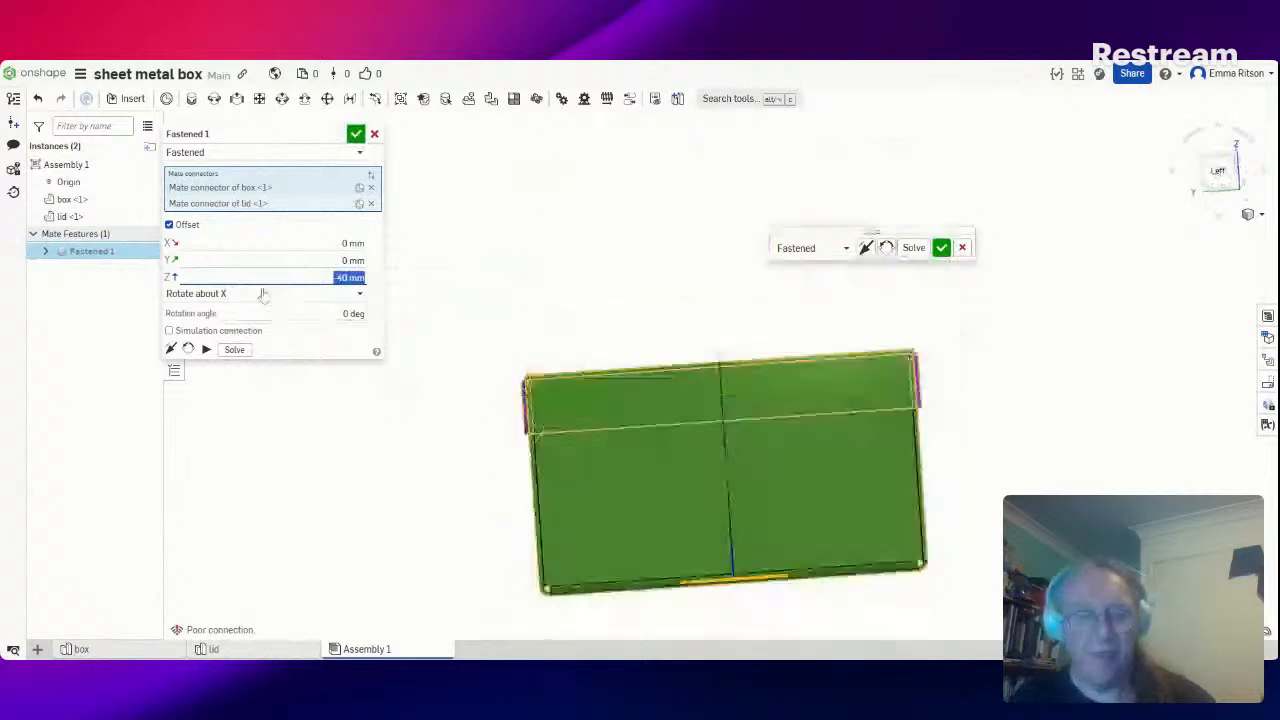
pyautogui.write('4')
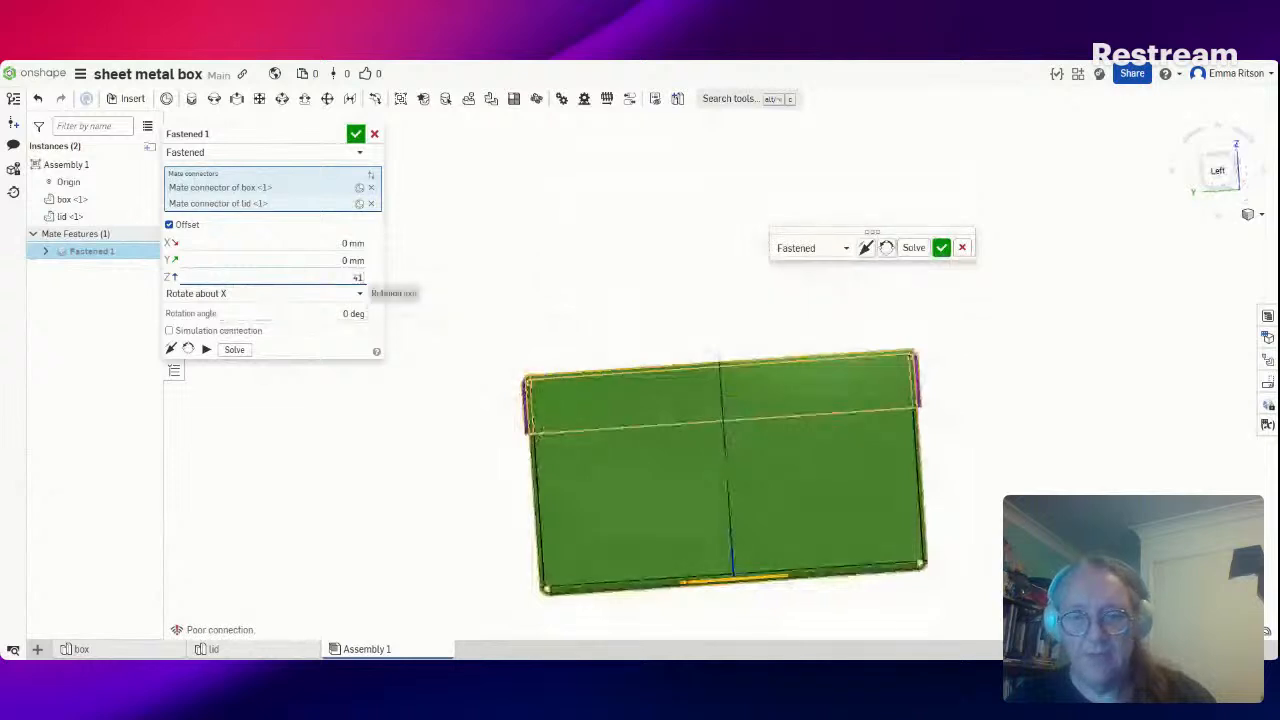
pyautogui.write('1.8')
pyautogui.press('Return')
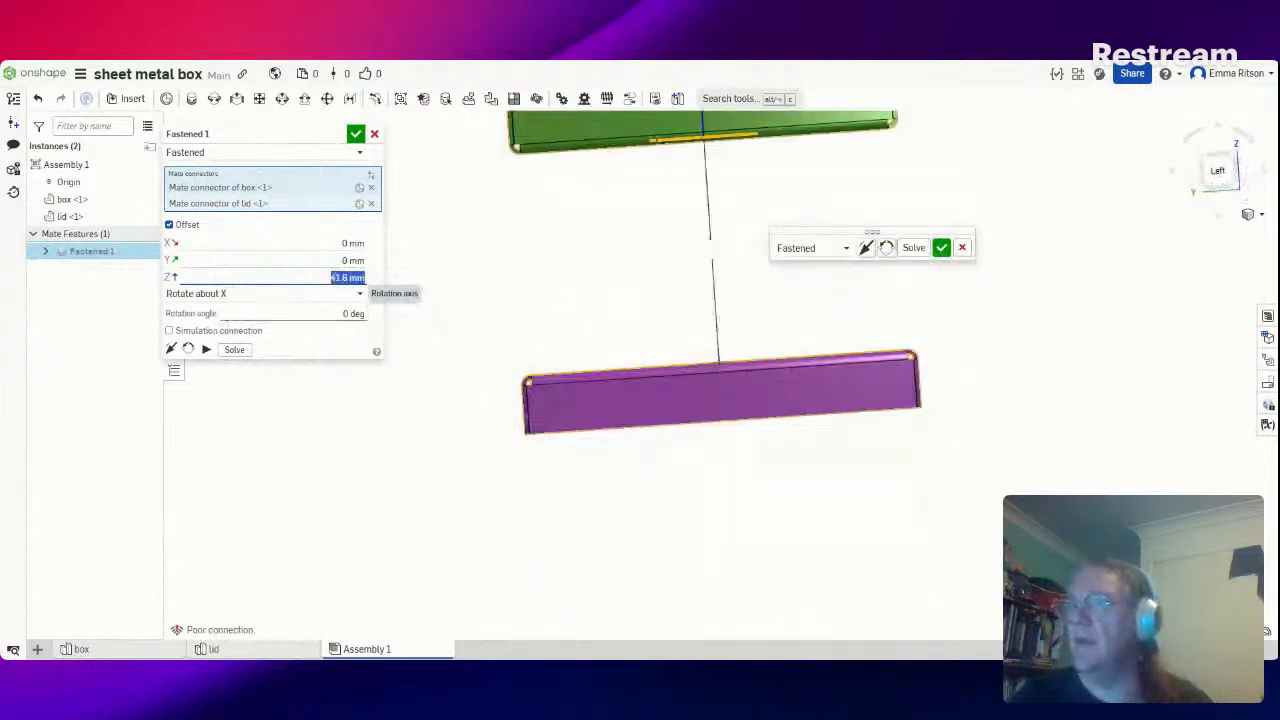
pyautogui.write('-')
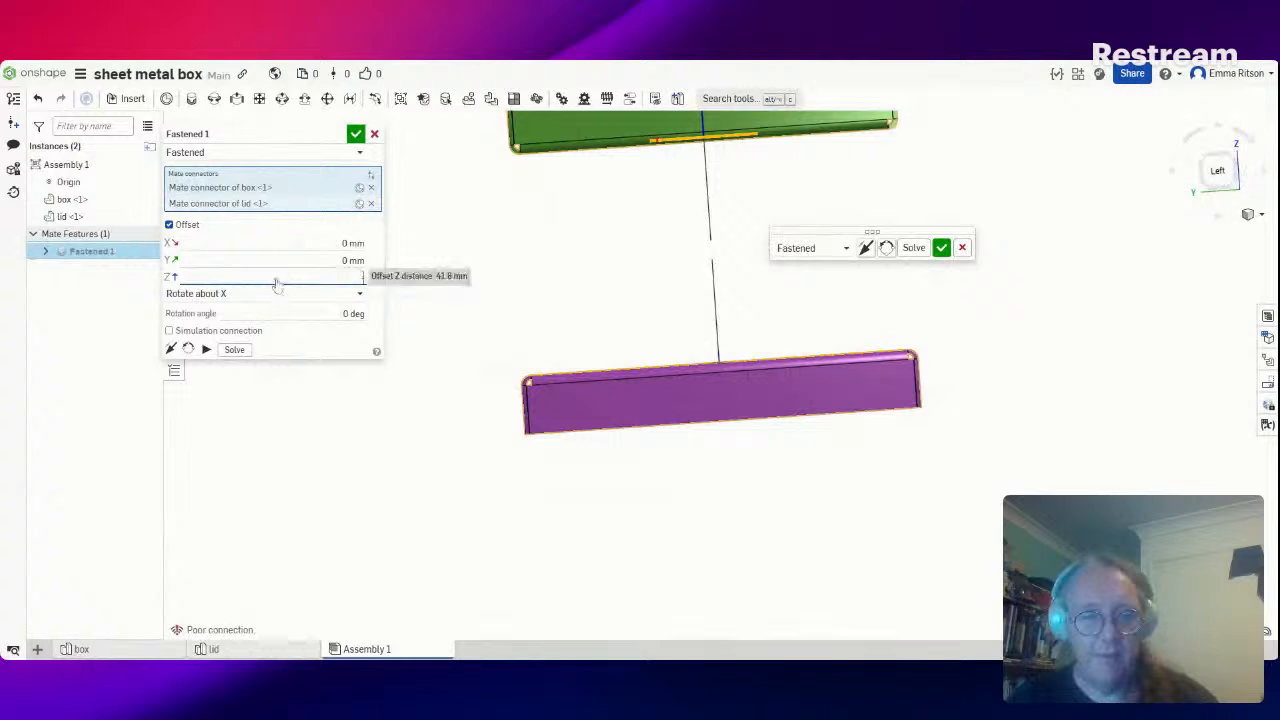
pyautogui.write('41')
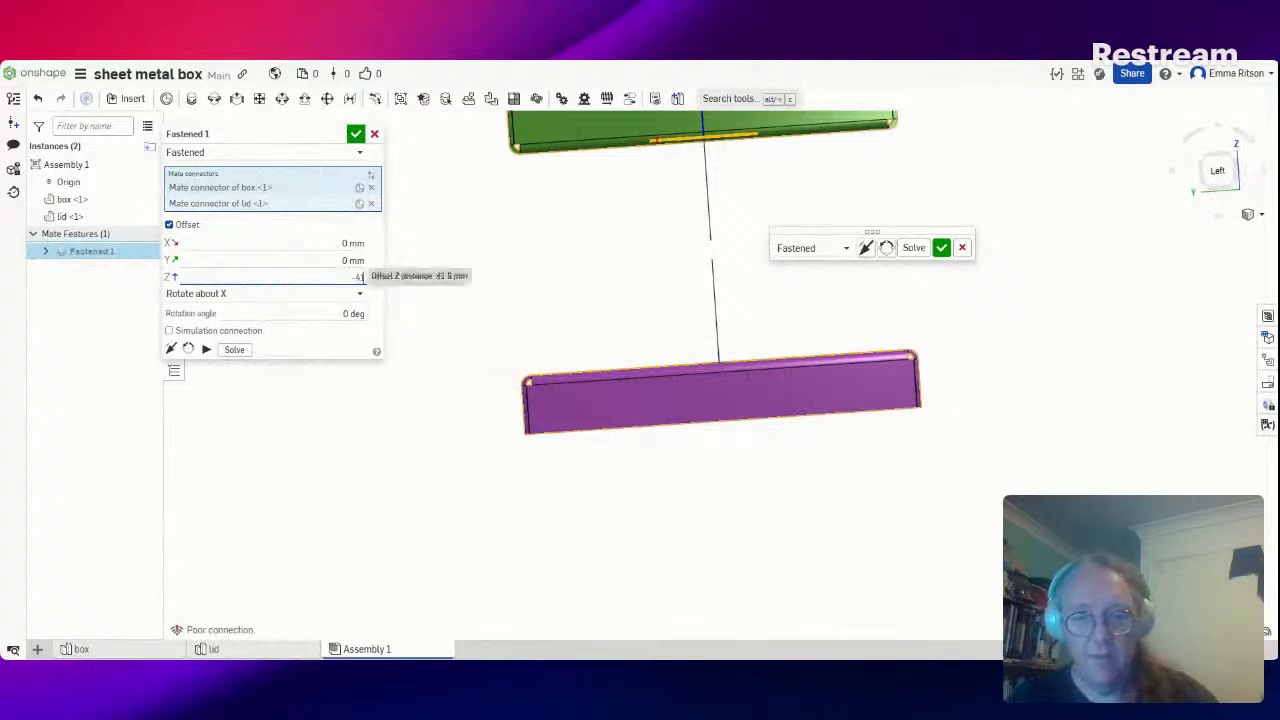
pyautogui.write('.6')
pyautogui.press('Return')
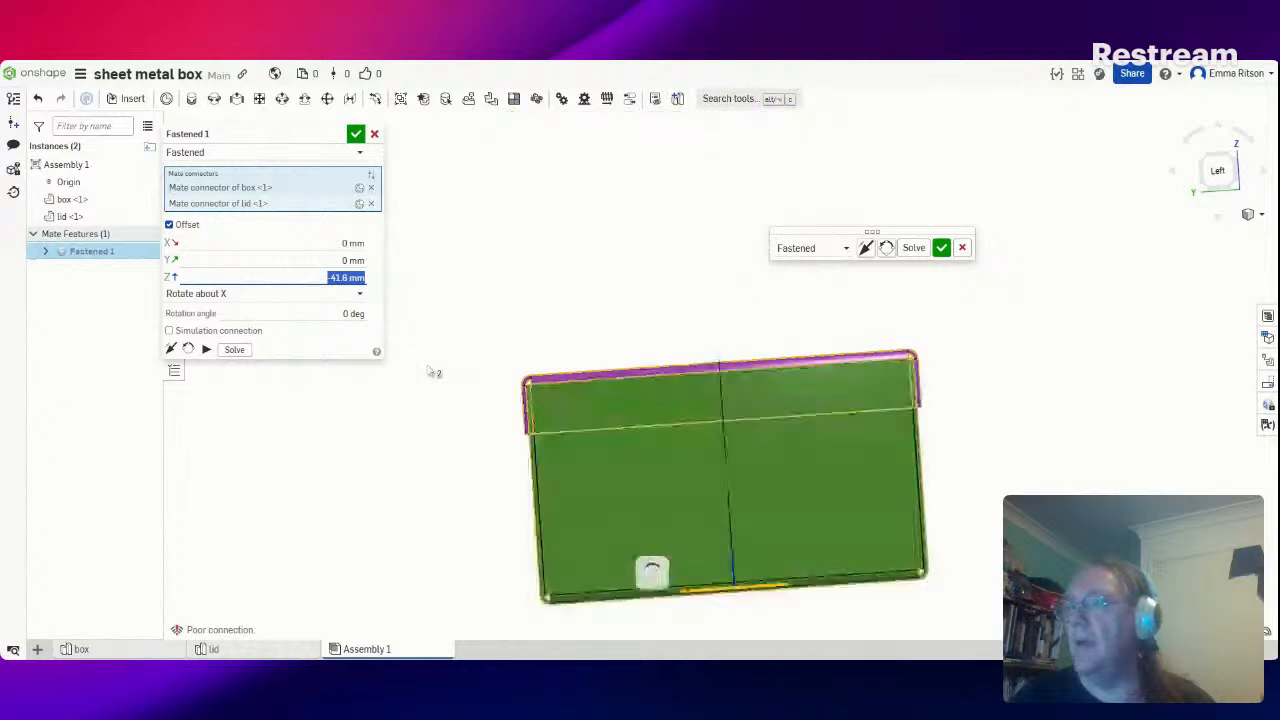
pyautogui.moveTo(449, 386); pyautogui.dragTo(490, 450, button='right')
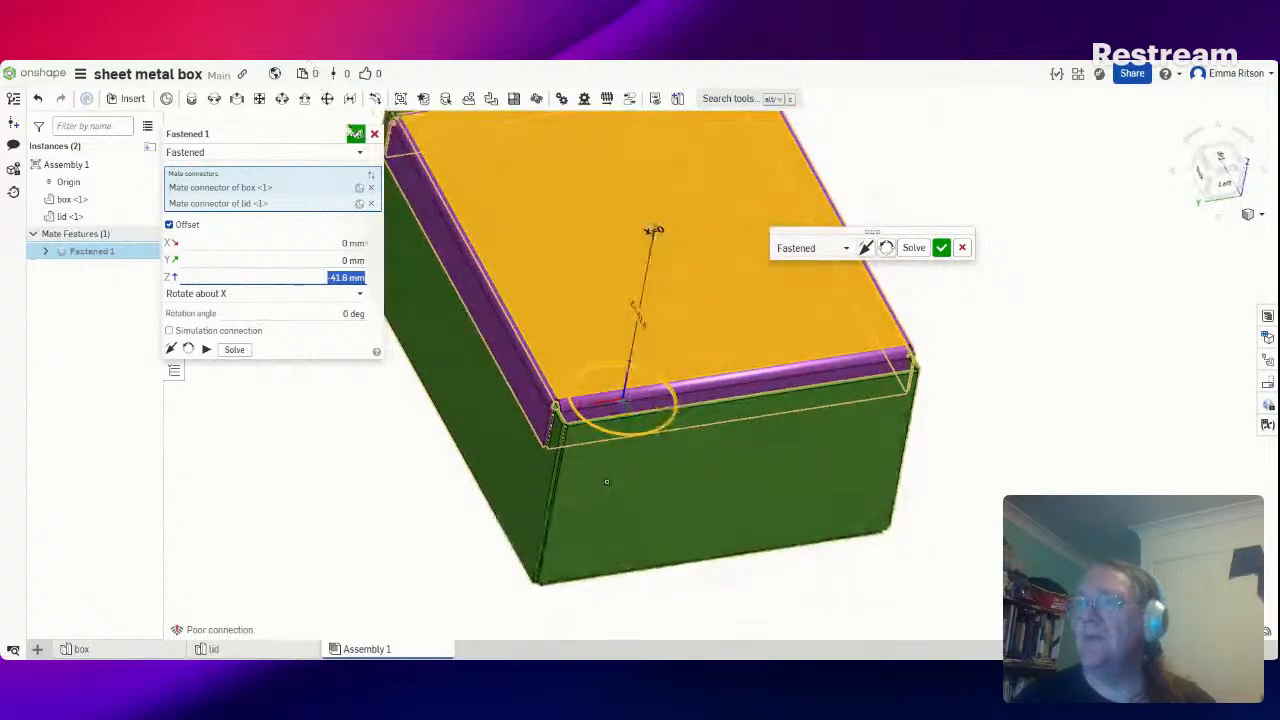
pyautogui.click(356, 134)
# Edit the lid's Sketch 1 in its part studio and set the rectangle's 81.6 mm side to 91.6 mm
pyautogui.moveTo(300, 335); pyautogui.dragTo(530, 128, button='right')
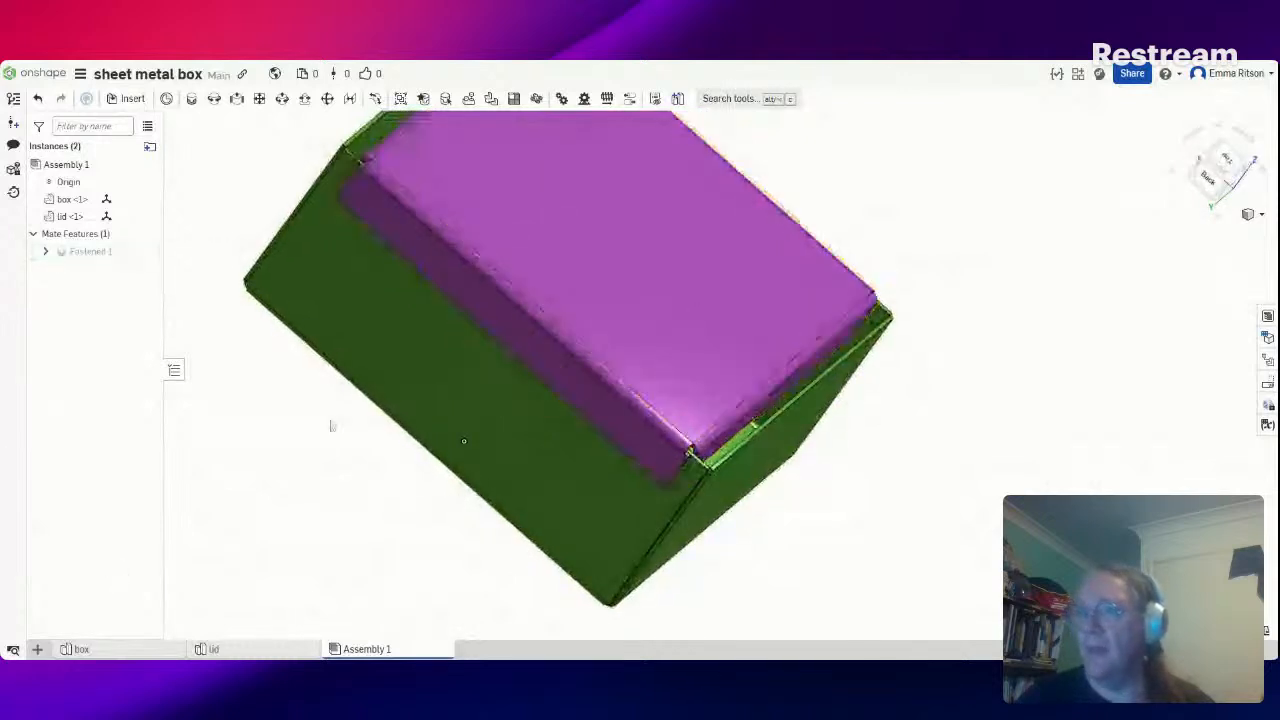
pyautogui.moveTo(226, 652)
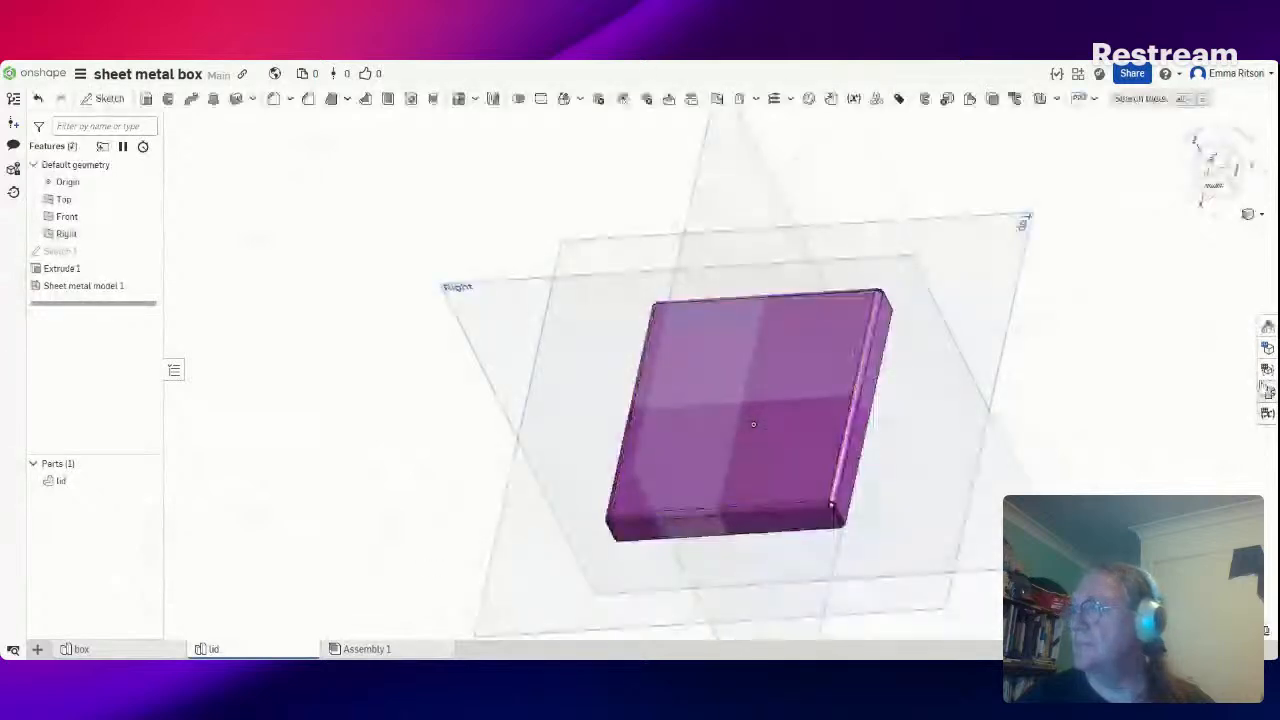
pyautogui.click(1266, 391)
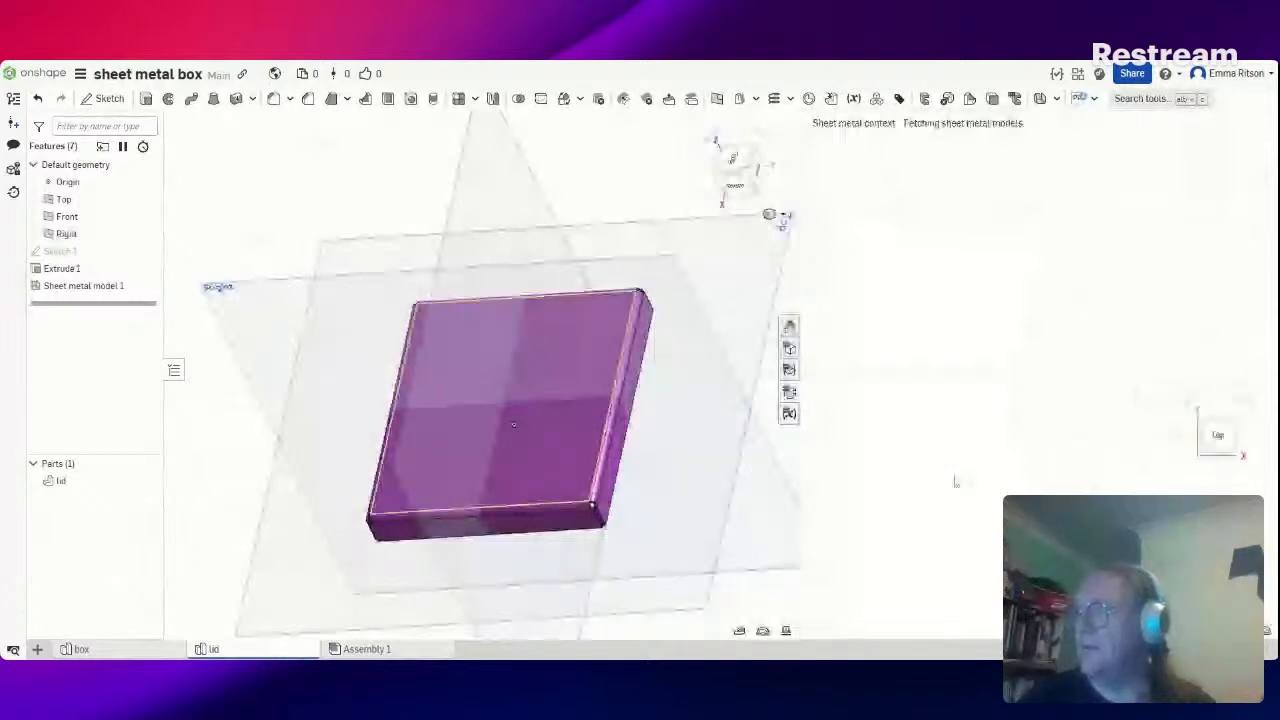
pyautogui.rightClick(79, 252)
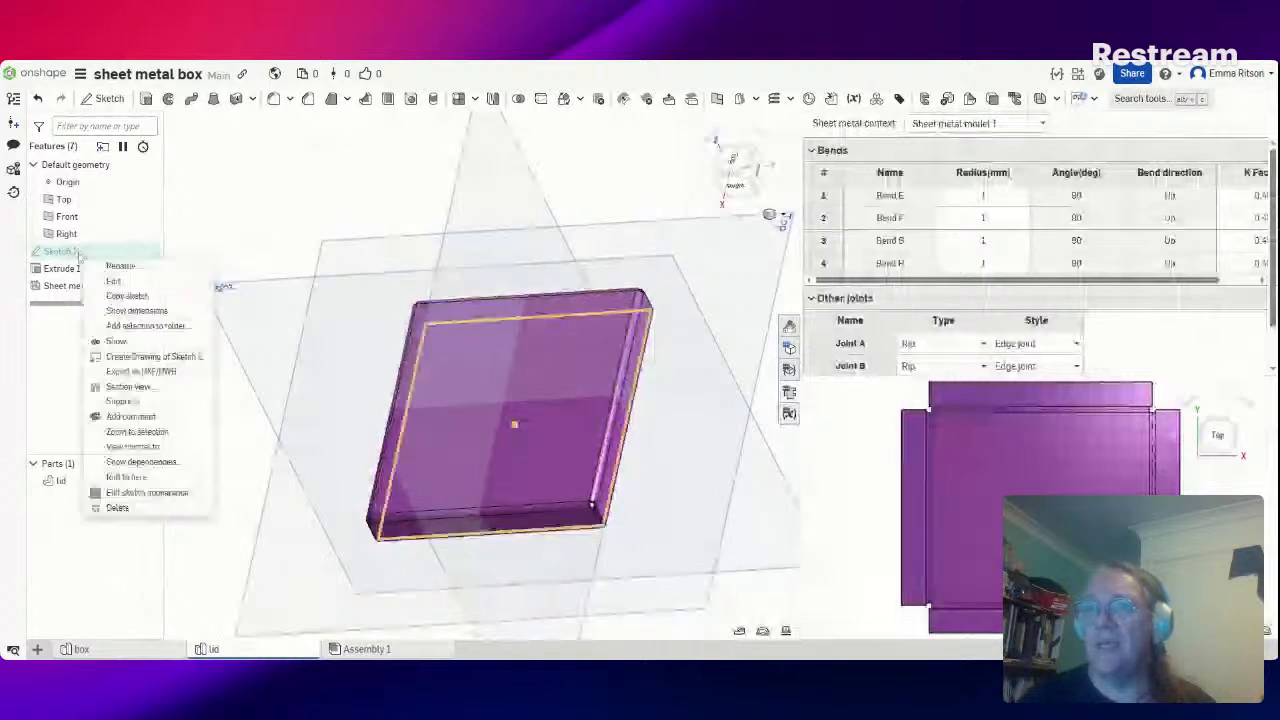
pyautogui.click(456, 291)
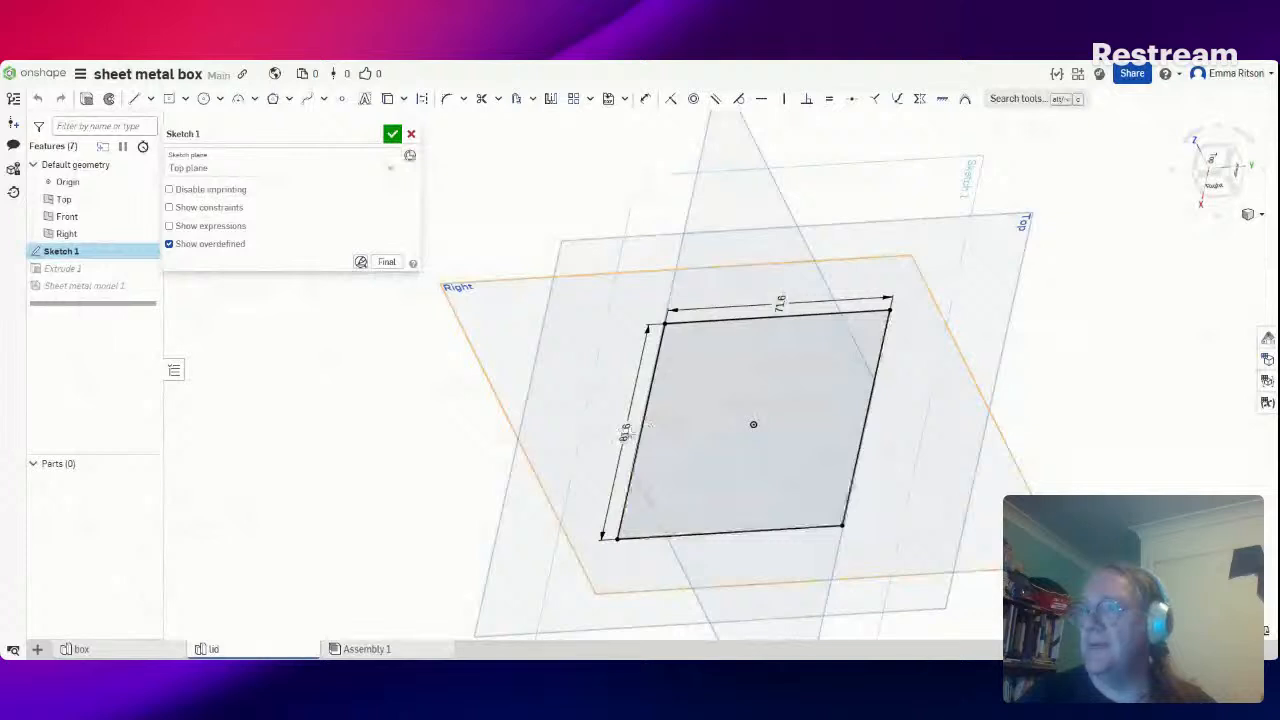
pyautogui.doubleClick(625, 431)
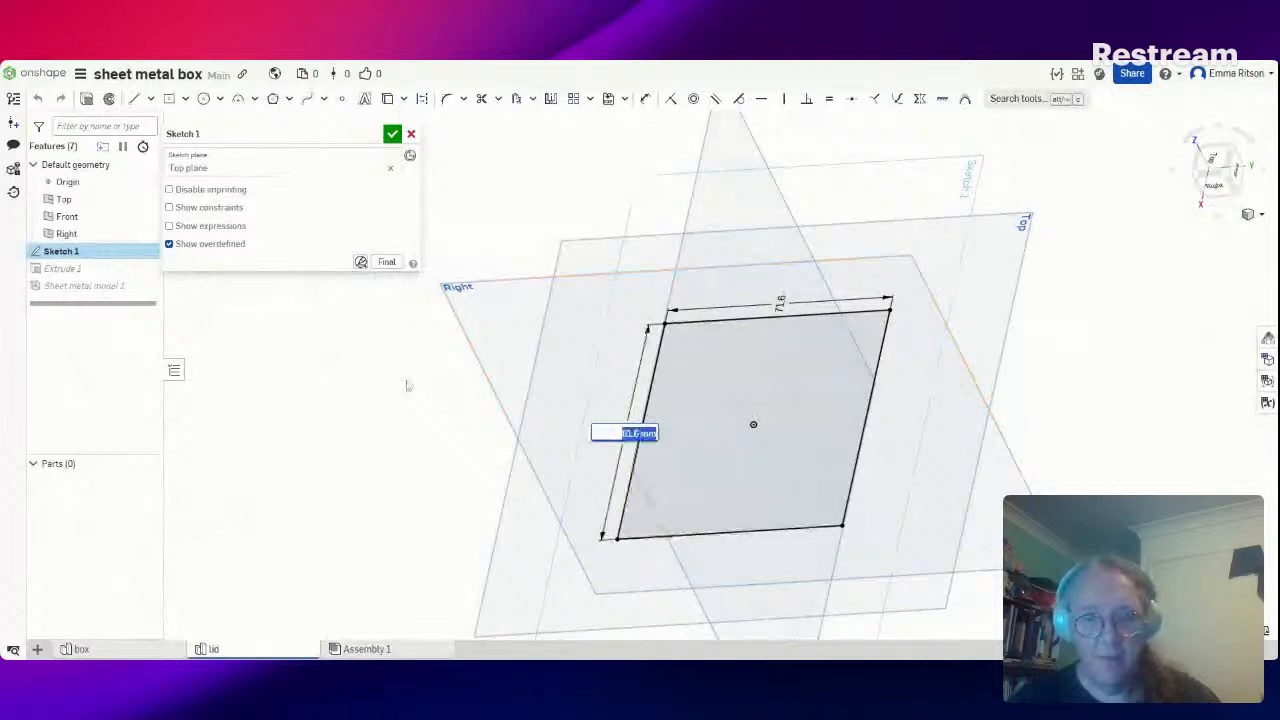
pyautogui.write('91.6')
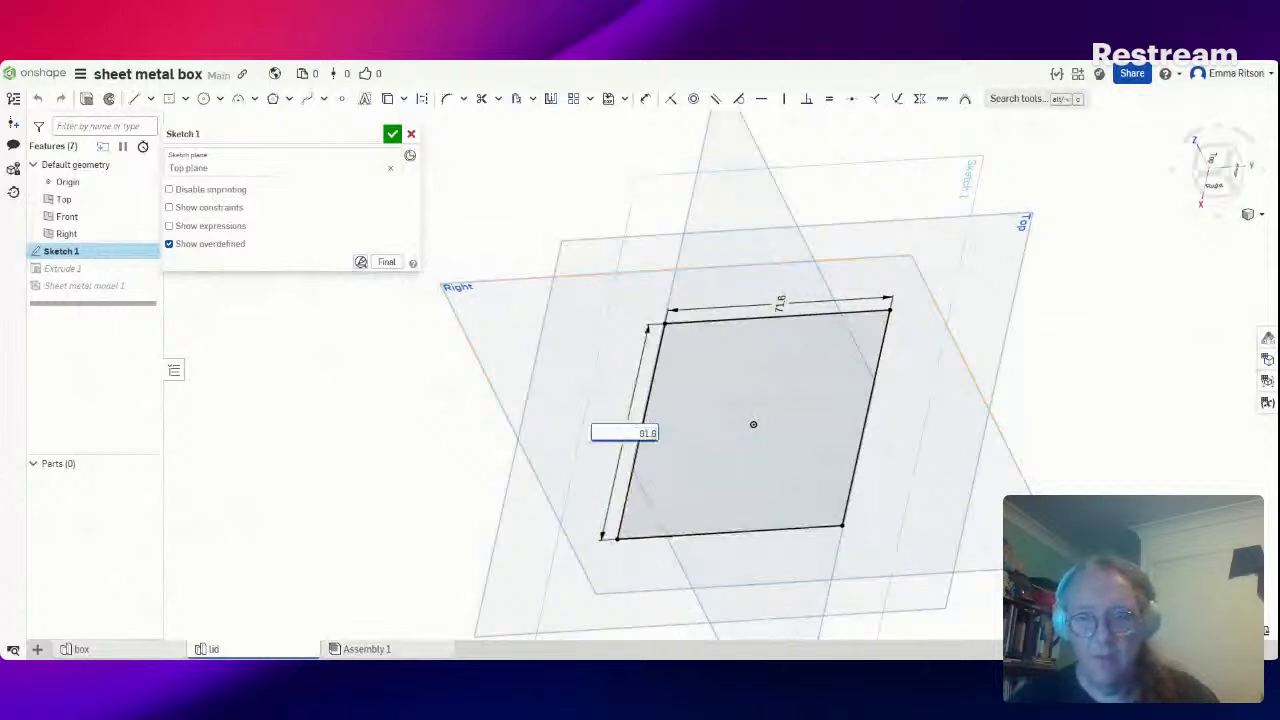
pyautogui.press('Return')
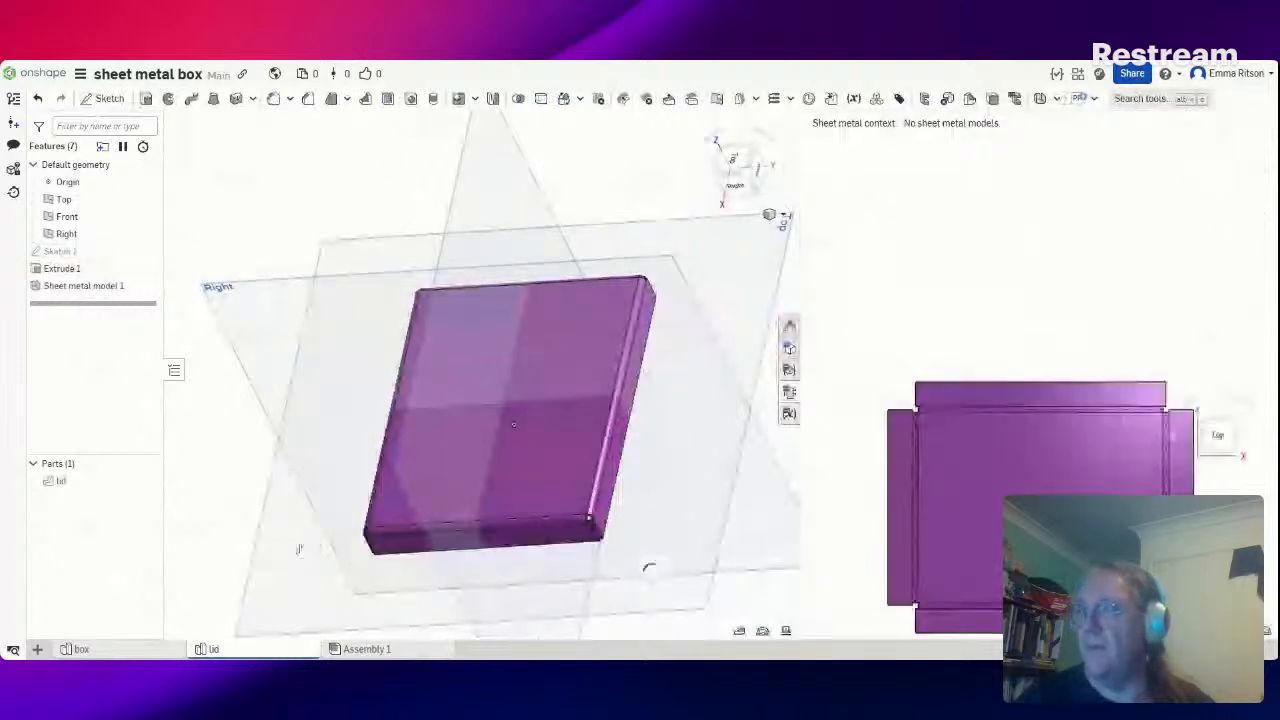
# Return to Assembly 1, turn on perspective view and show the closed box from an upper corner
pyautogui.click(365, 649)
pyautogui.moveTo(363, 575)
pyautogui.mouseDown(button='right')
pyautogui.moveTo(426, 558)
pyautogui.moveTo(362, 567)
pyautogui.mouseUp(button='right')
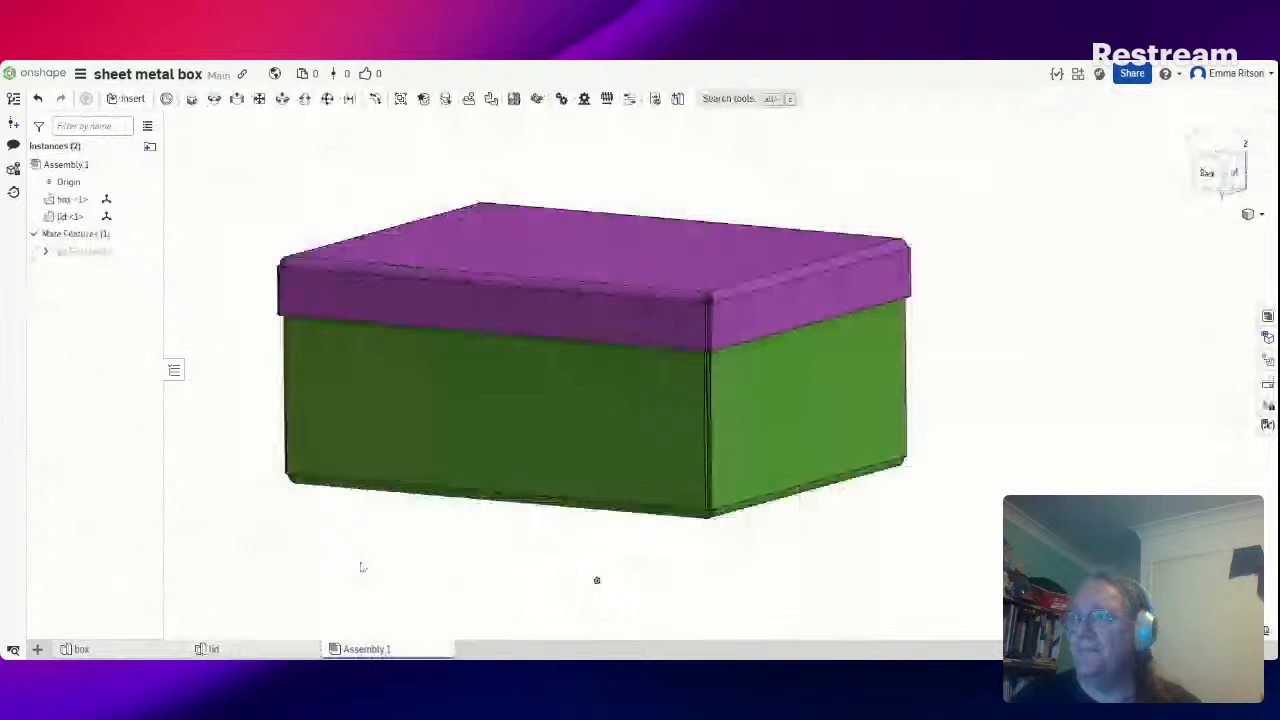
pyautogui.moveTo(362, 567); pyautogui.dragTo(561, 577, button='right')
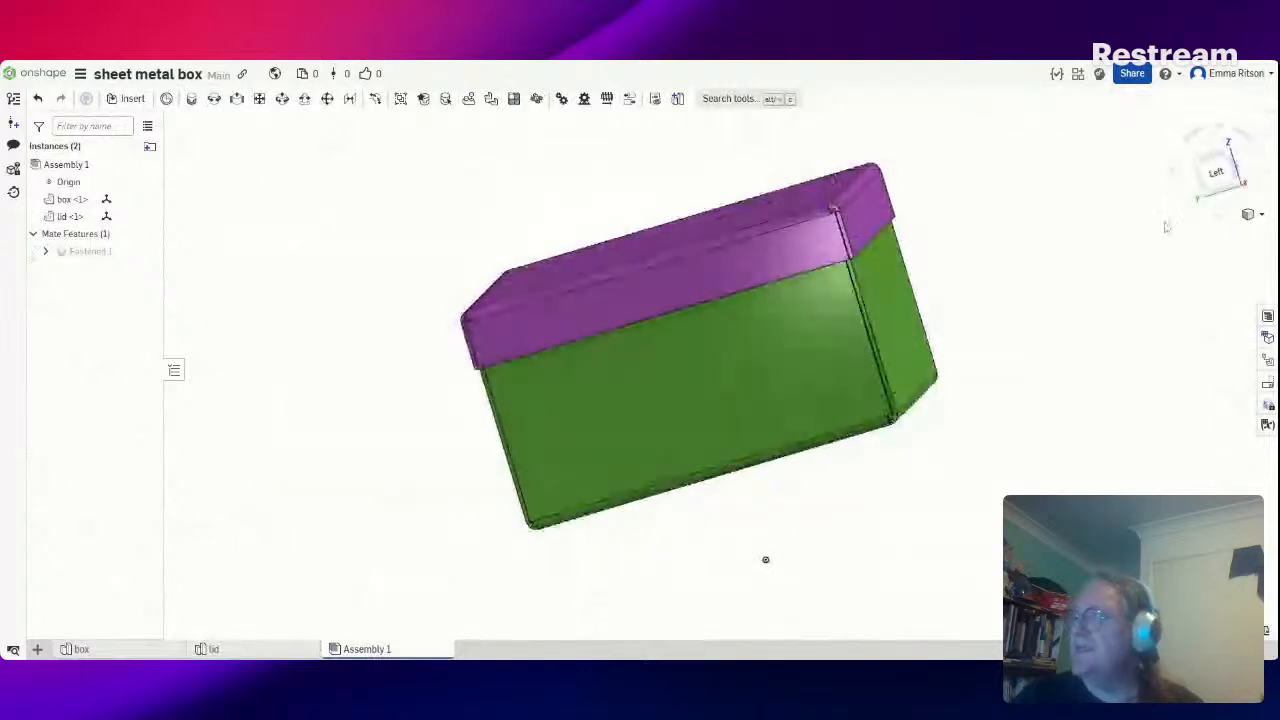
pyautogui.click(1262, 216)
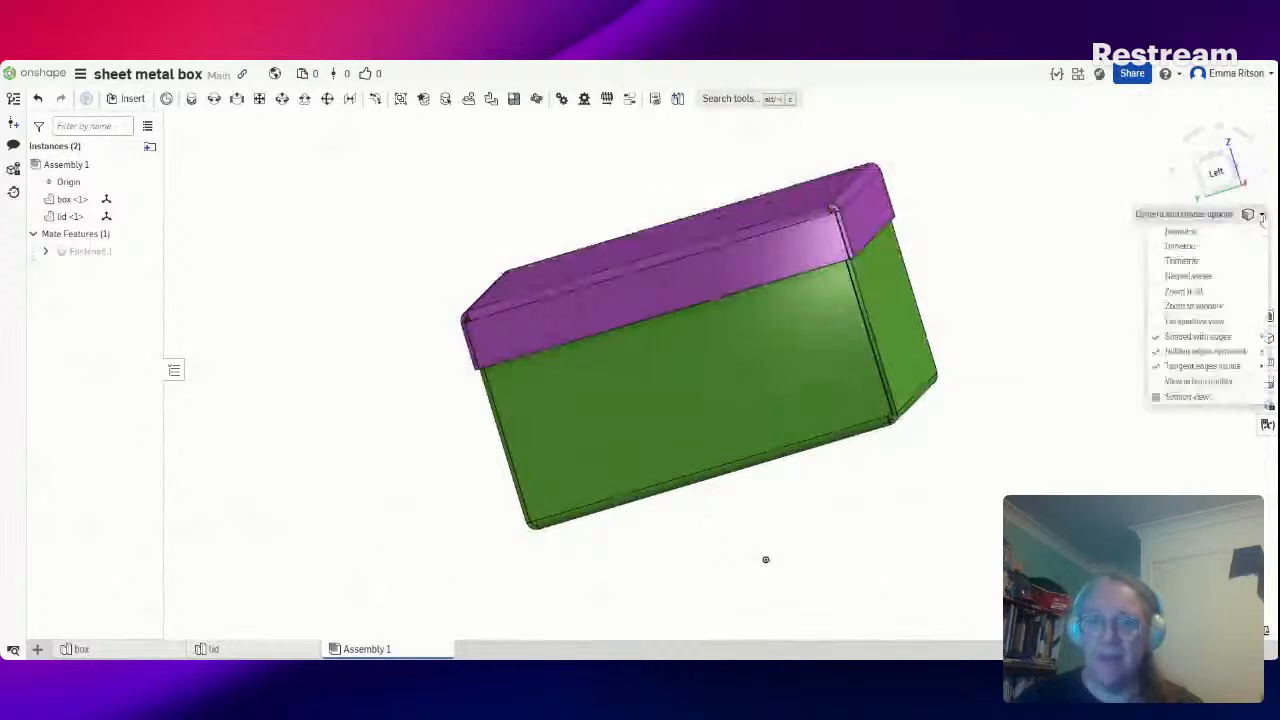
pyautogui.click(1206, 320)
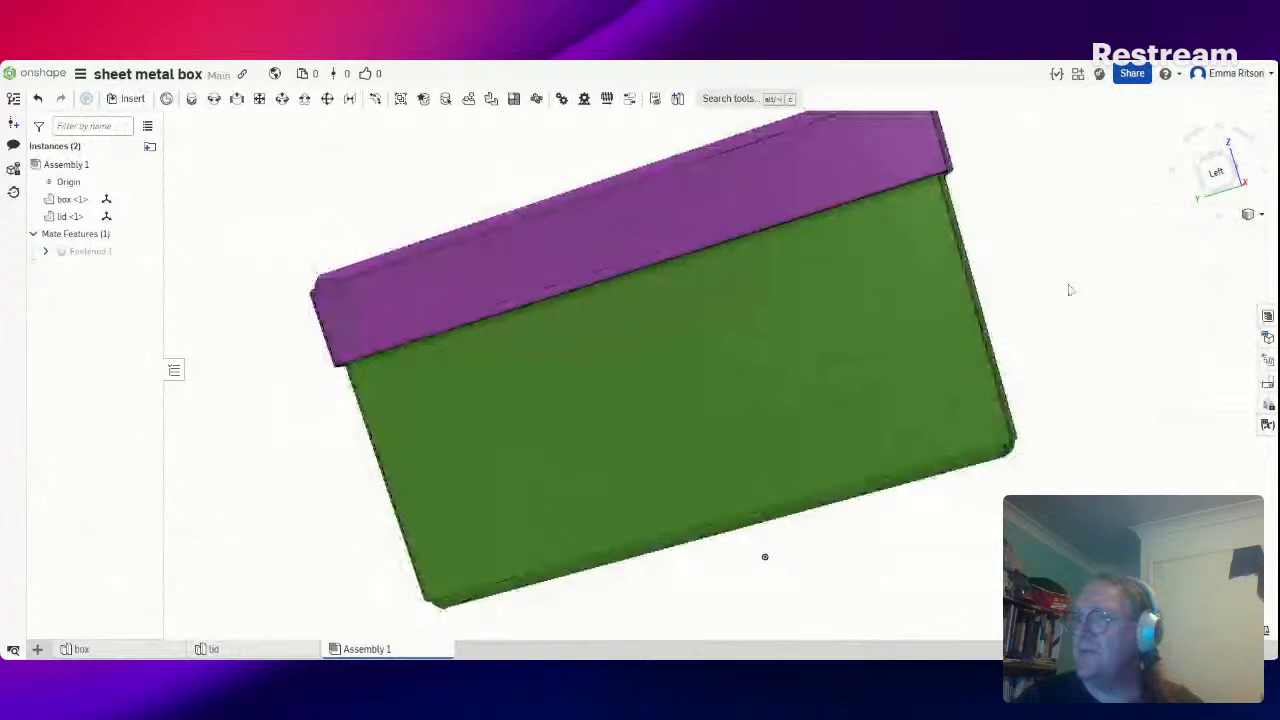
pyautogui.scroll(-5, 1057, 300)
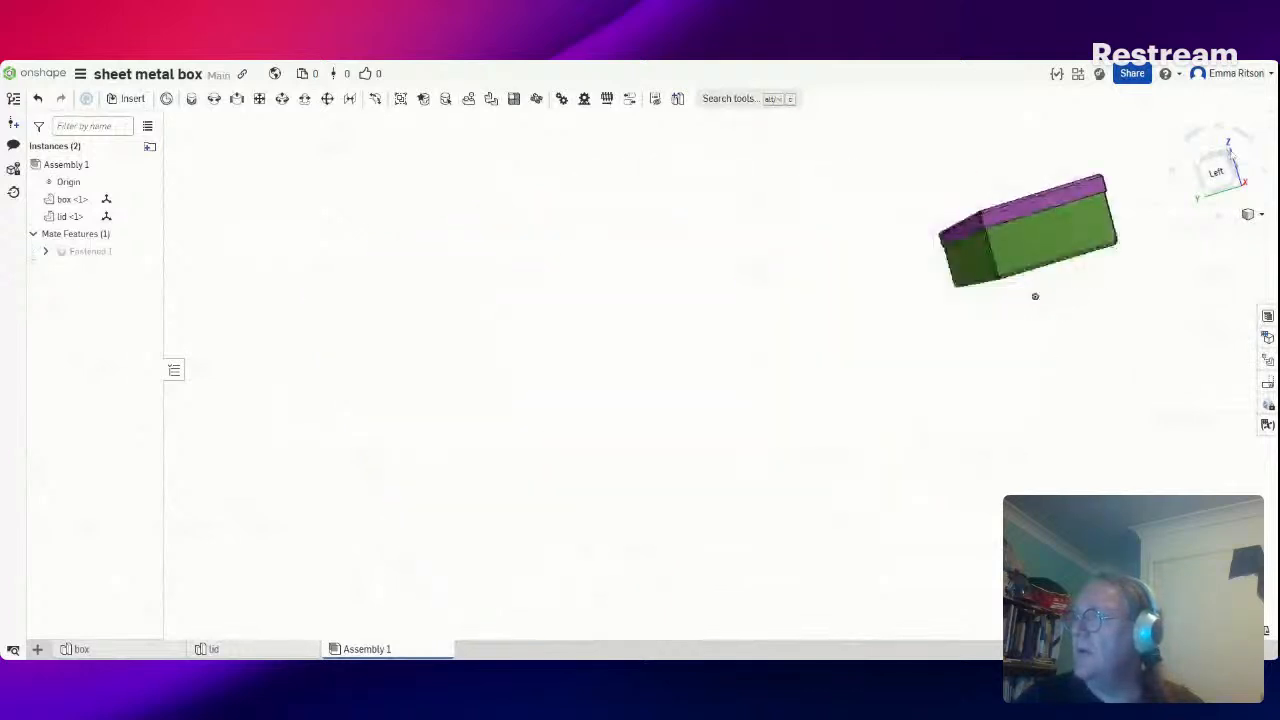
pyautogui.click(1229, 154)
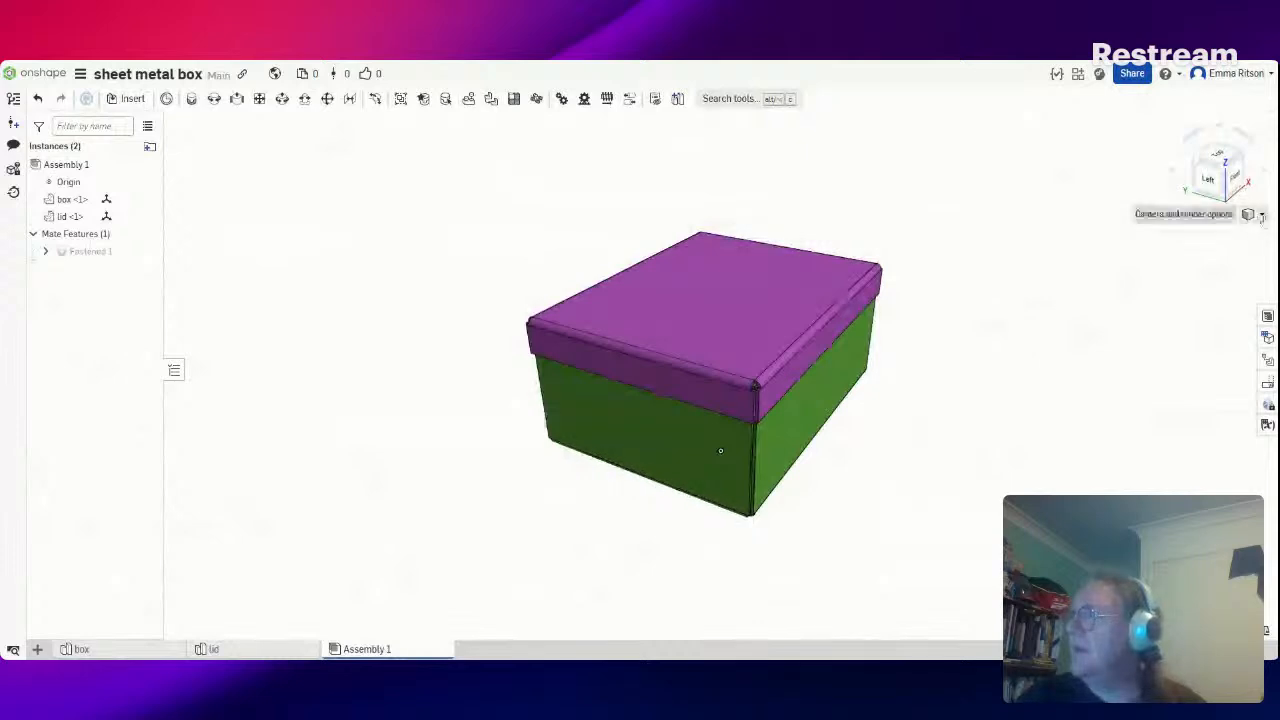
# Create a section view of the assembly from the box's left outer wall, moving the section plane about 34.2 mm inwards
pyautogui.click(1261, 214)
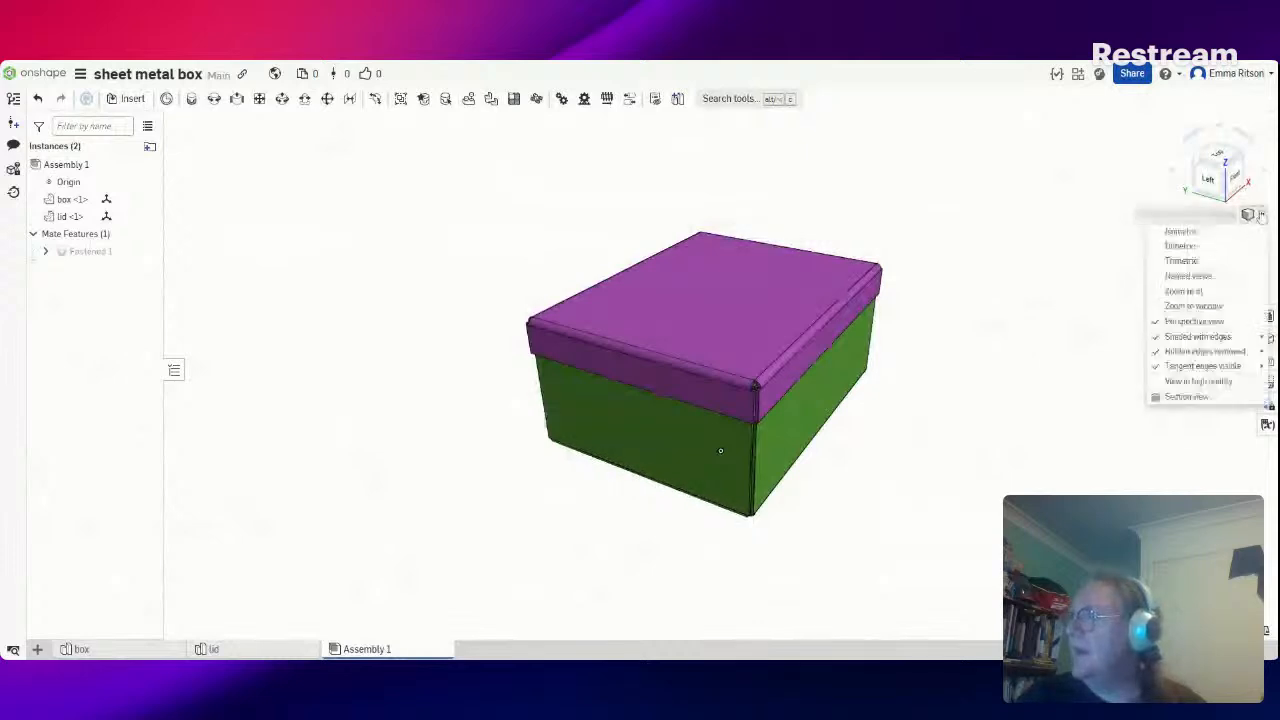
pyautogui.click(1188, 397)
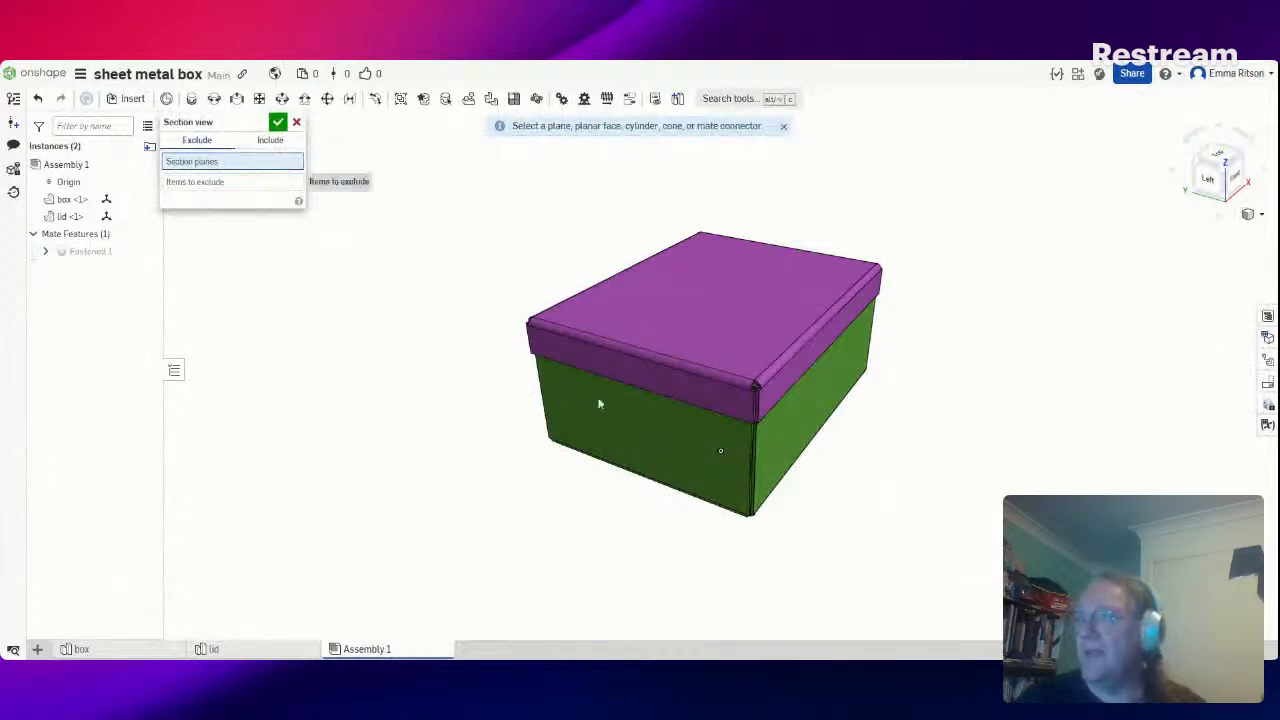
pyautogui.click(654, 430)
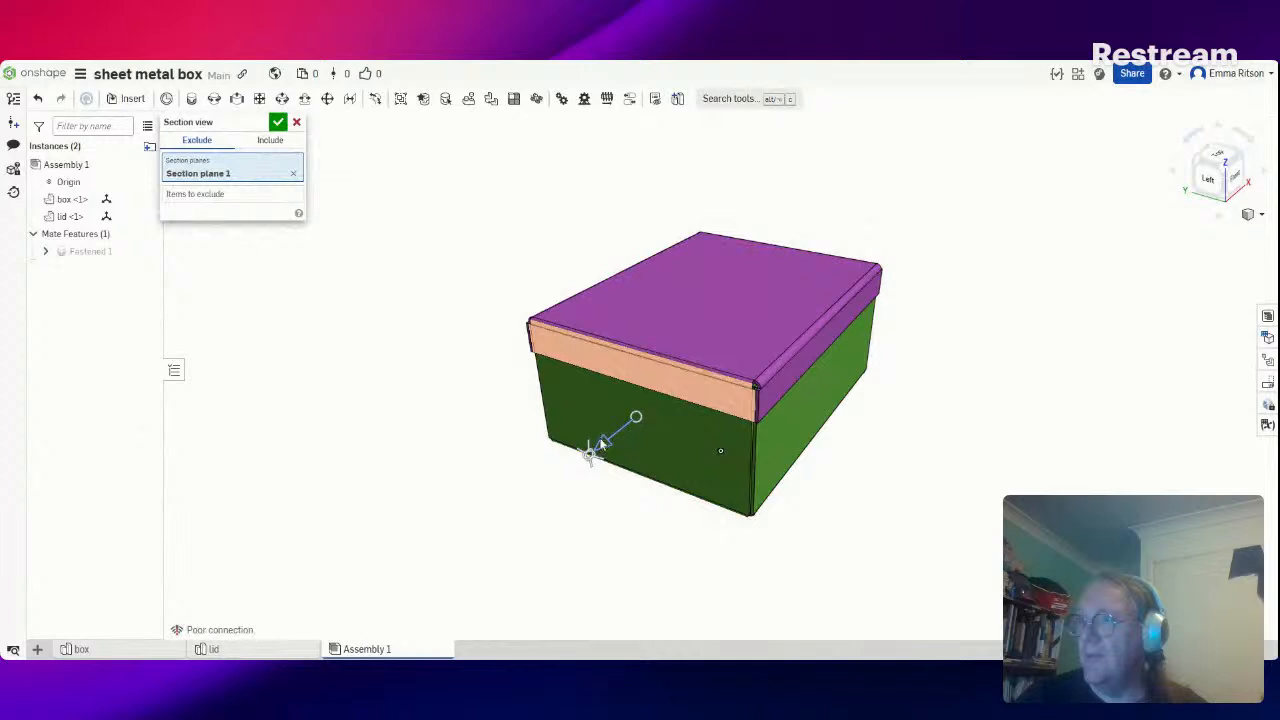
pyautogui.moveTo(595, 449); pyautogui.dragTo(668, 392)
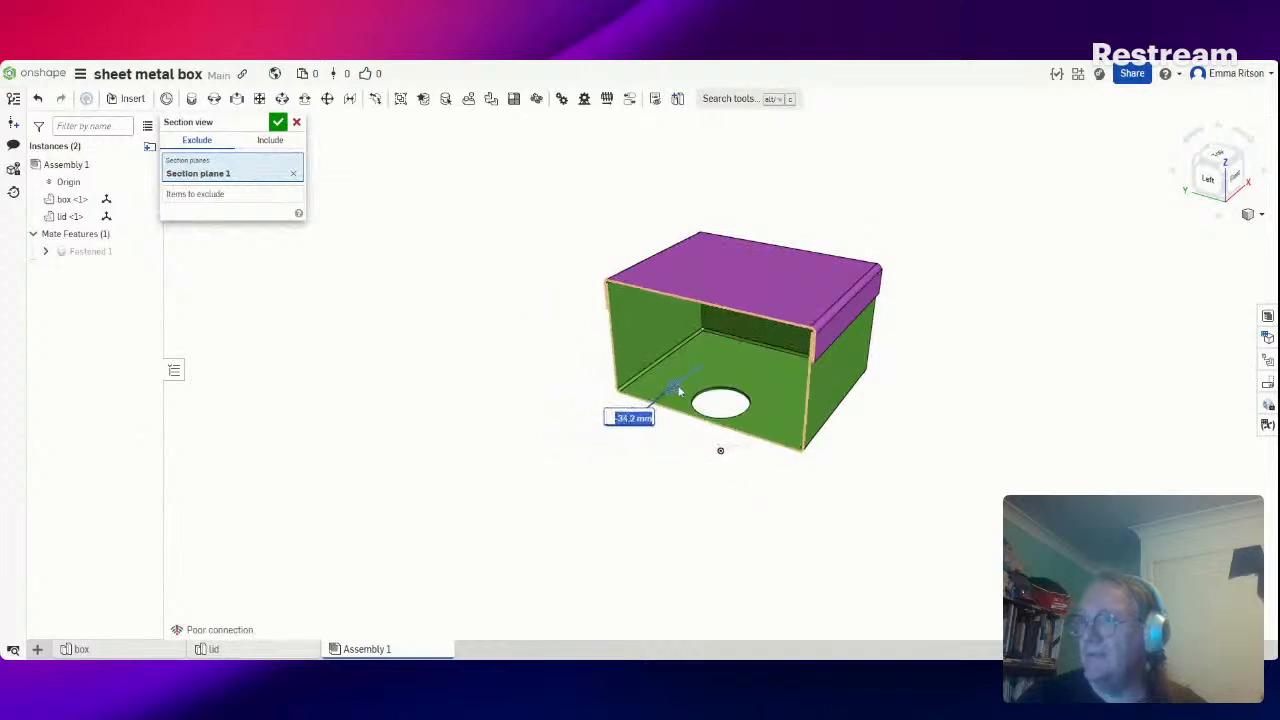
pyautogui.moveTo(509, 370); pyautogui.dragTo(516, 364, button='right')
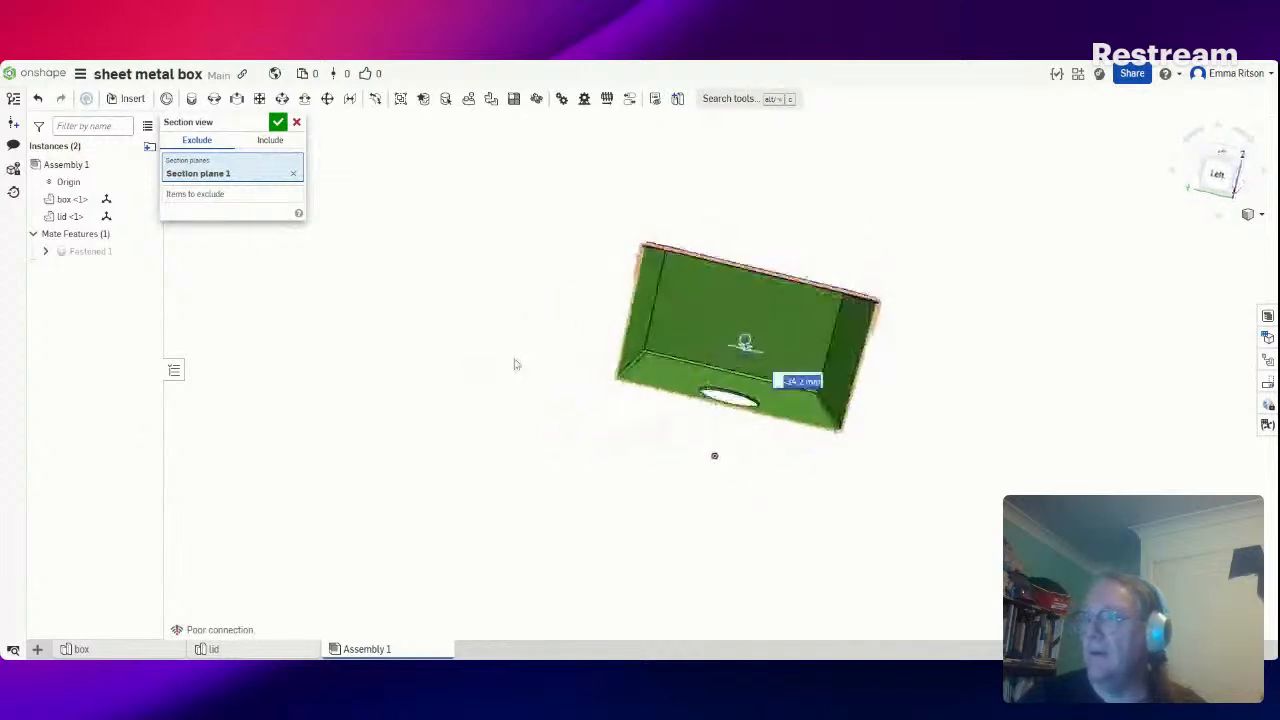
pyautogui.click(1217, 173)
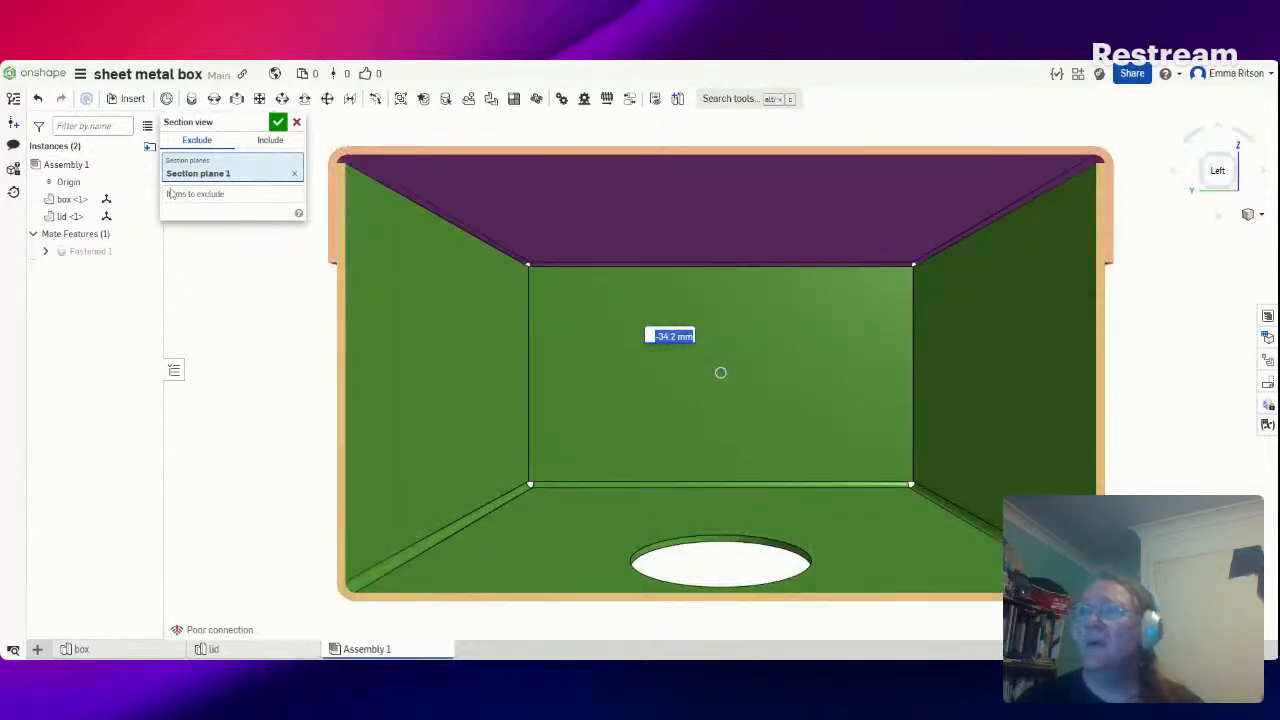
pyautogui.click(278, 121)
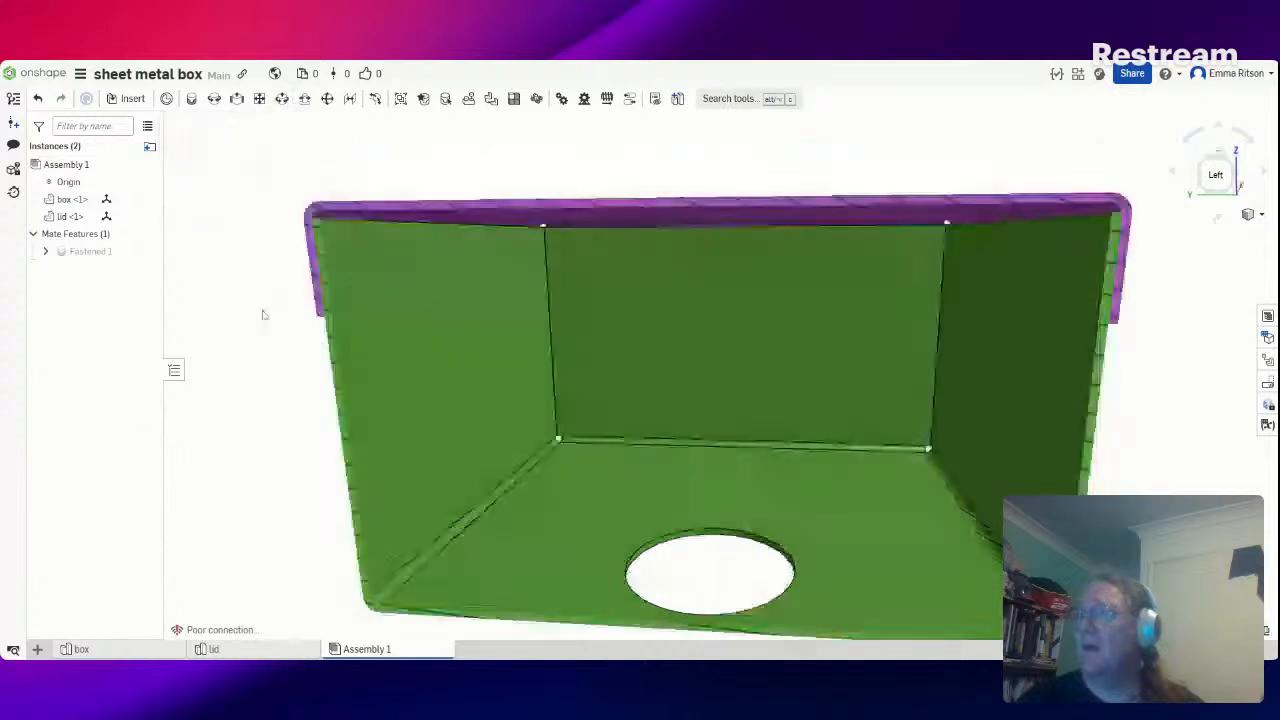
pyautogui.moveTo(264, 314); pyautogui.dragTo(272, 304, button='right')
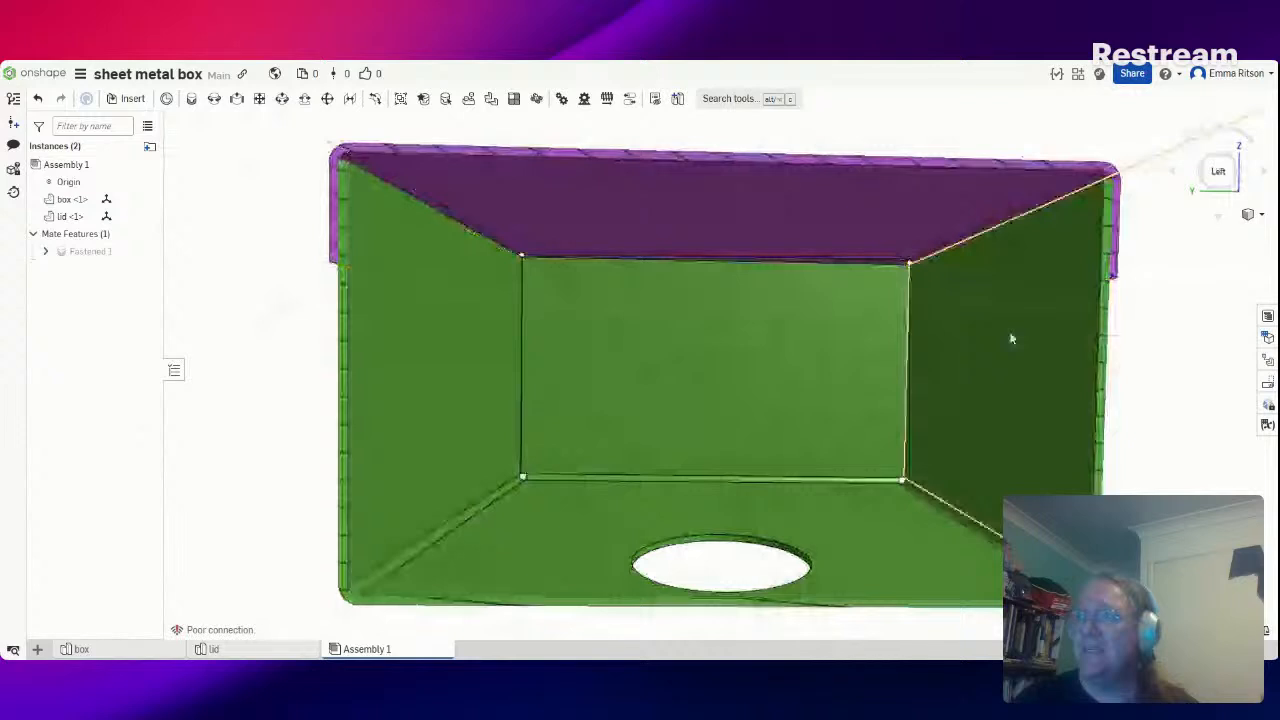
# Set the depth of the lid's Extrude 1 to 5 mm and return to Assembly 1
pyautogui.click(250, 651)
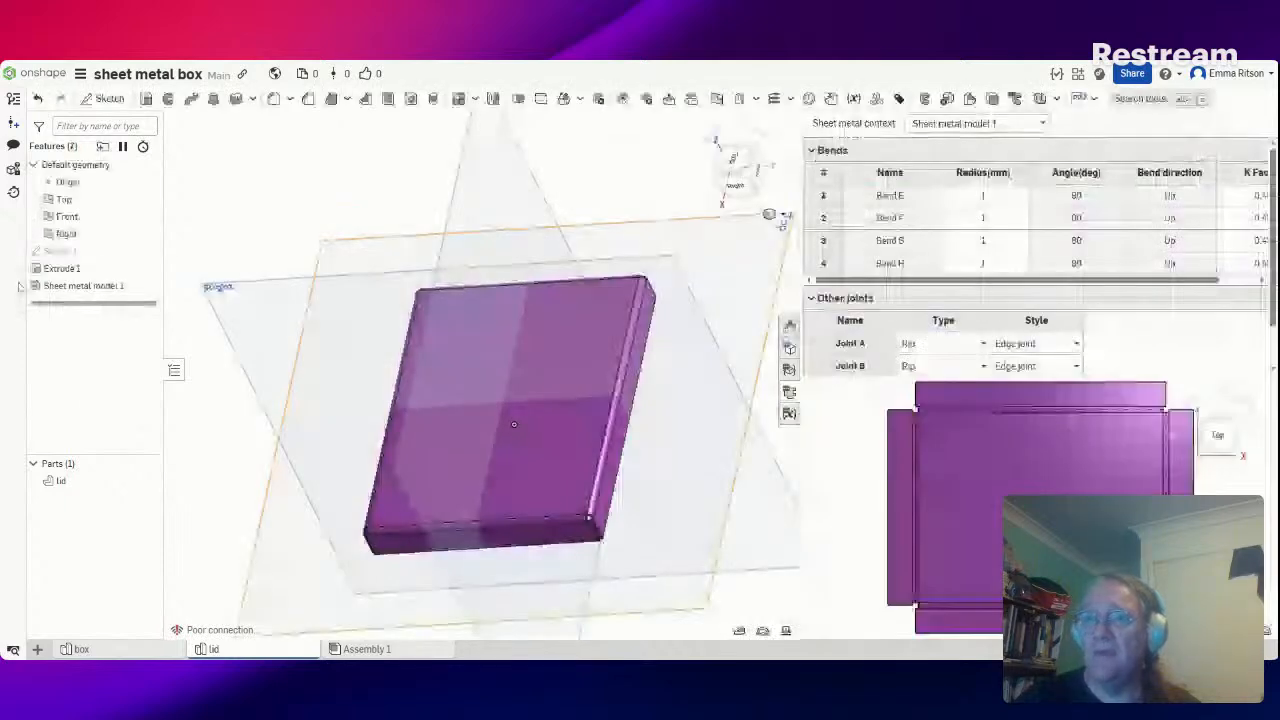
pyautogui.rightClick(86, 269)
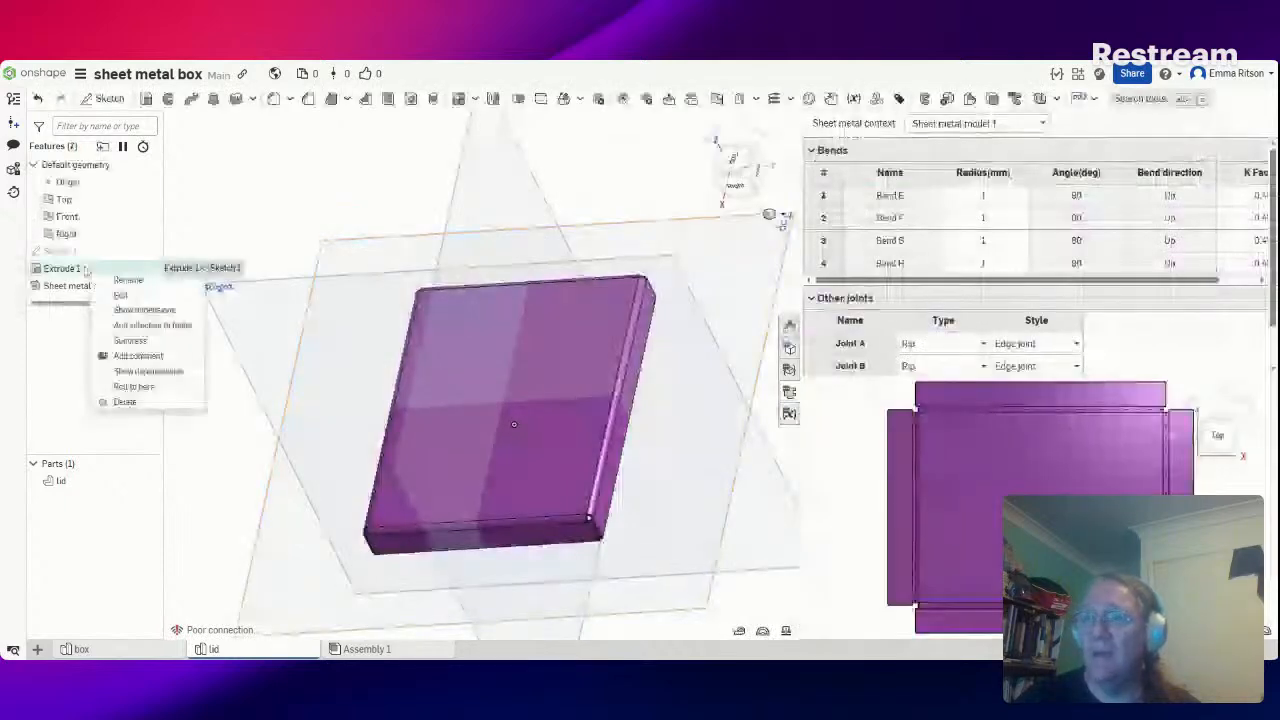
pyautogui.click(86, 269)
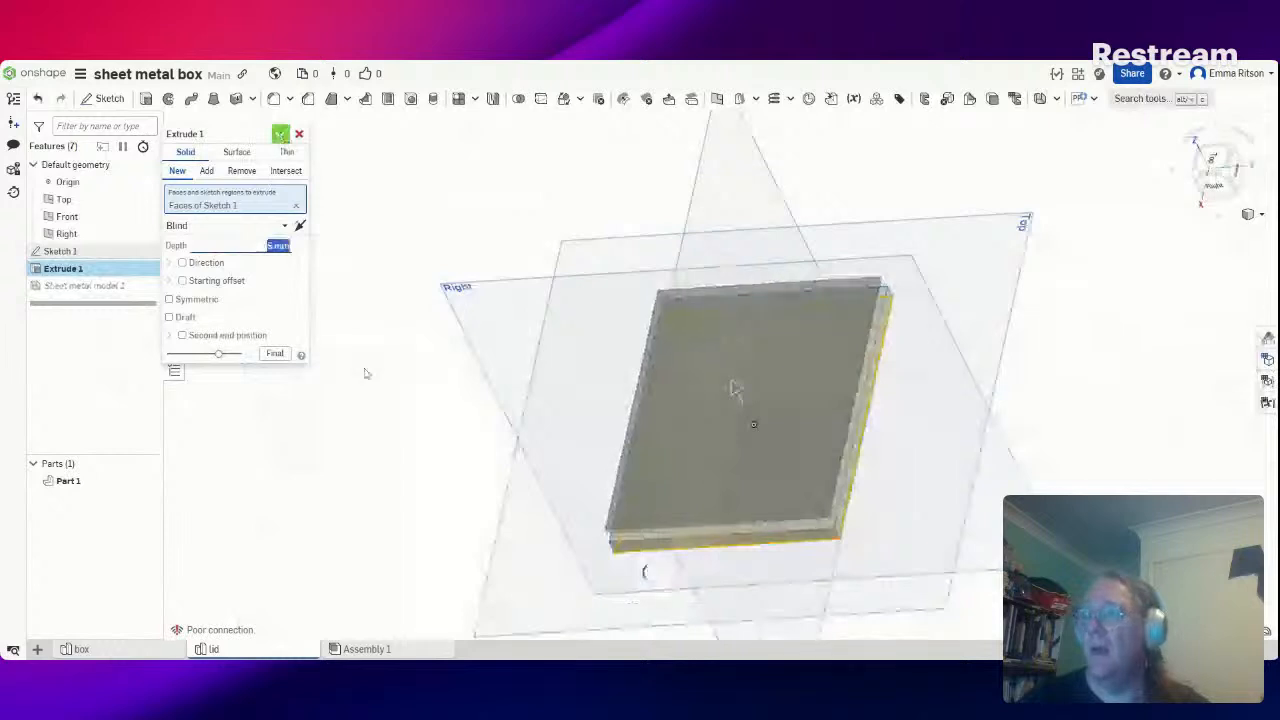
pyautogui.press('Escape')
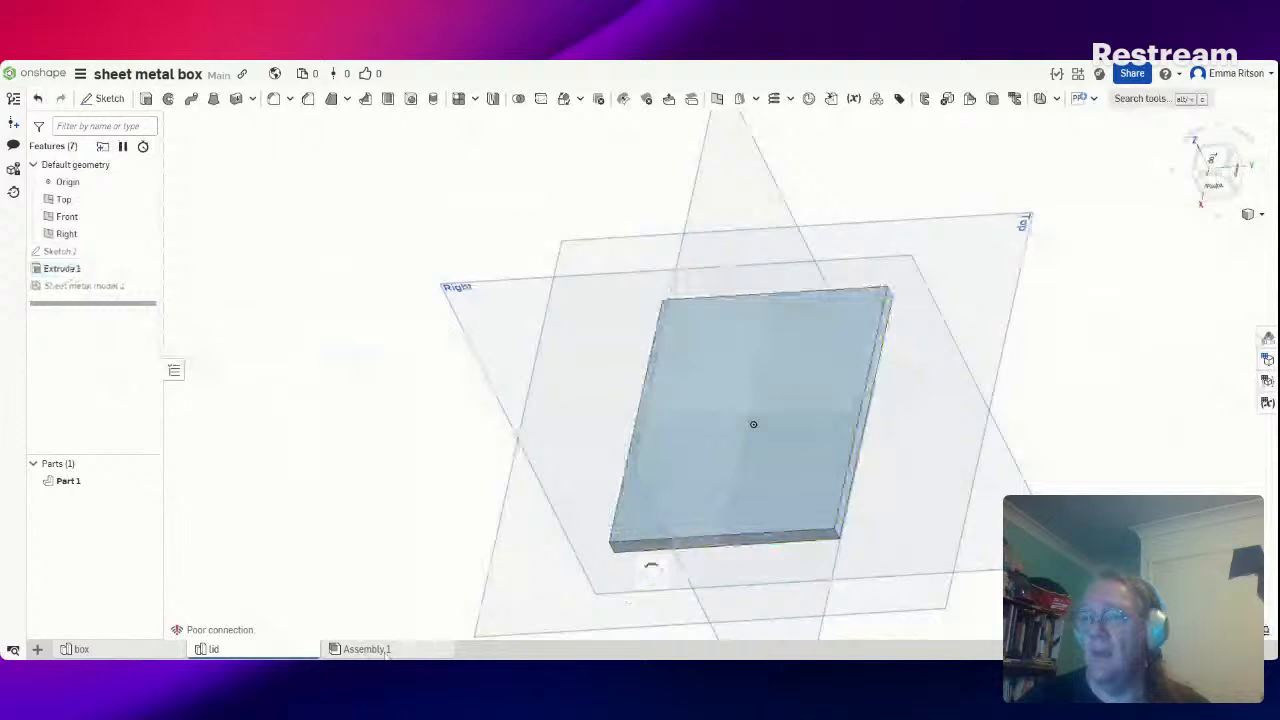
pyautogui.moveTo(386, 650)
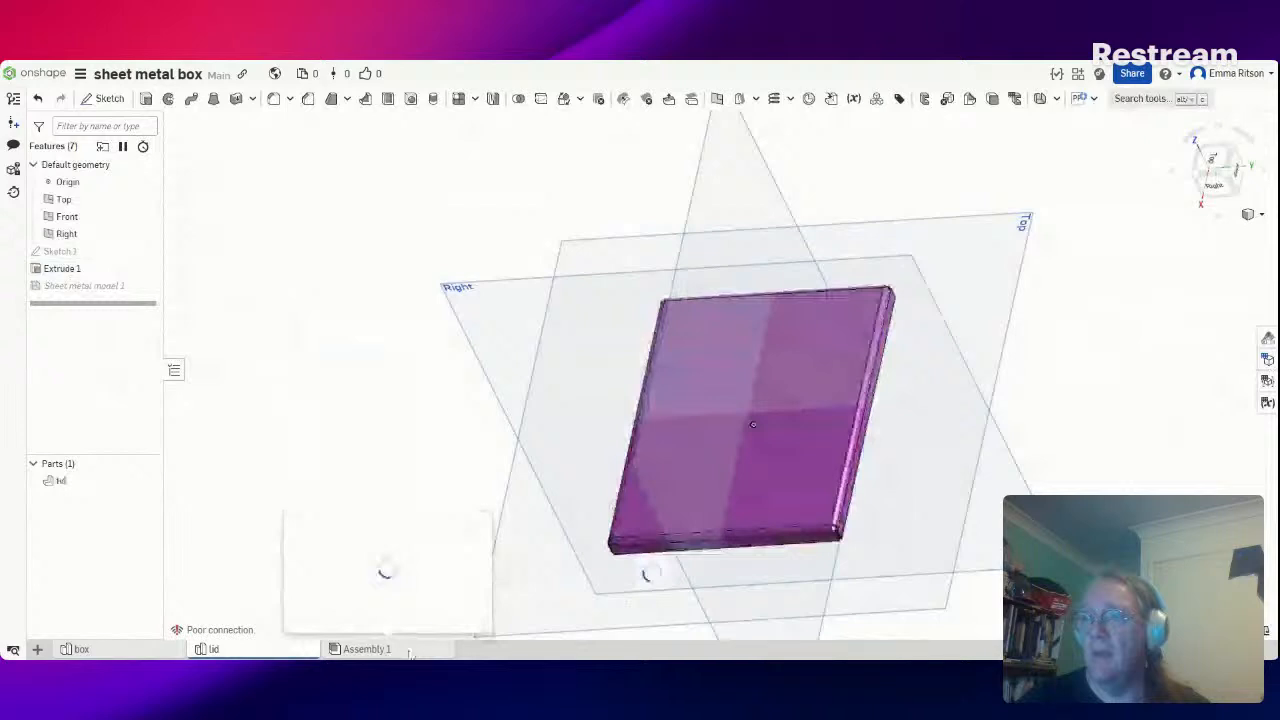
pyautogui.click(408, 651)
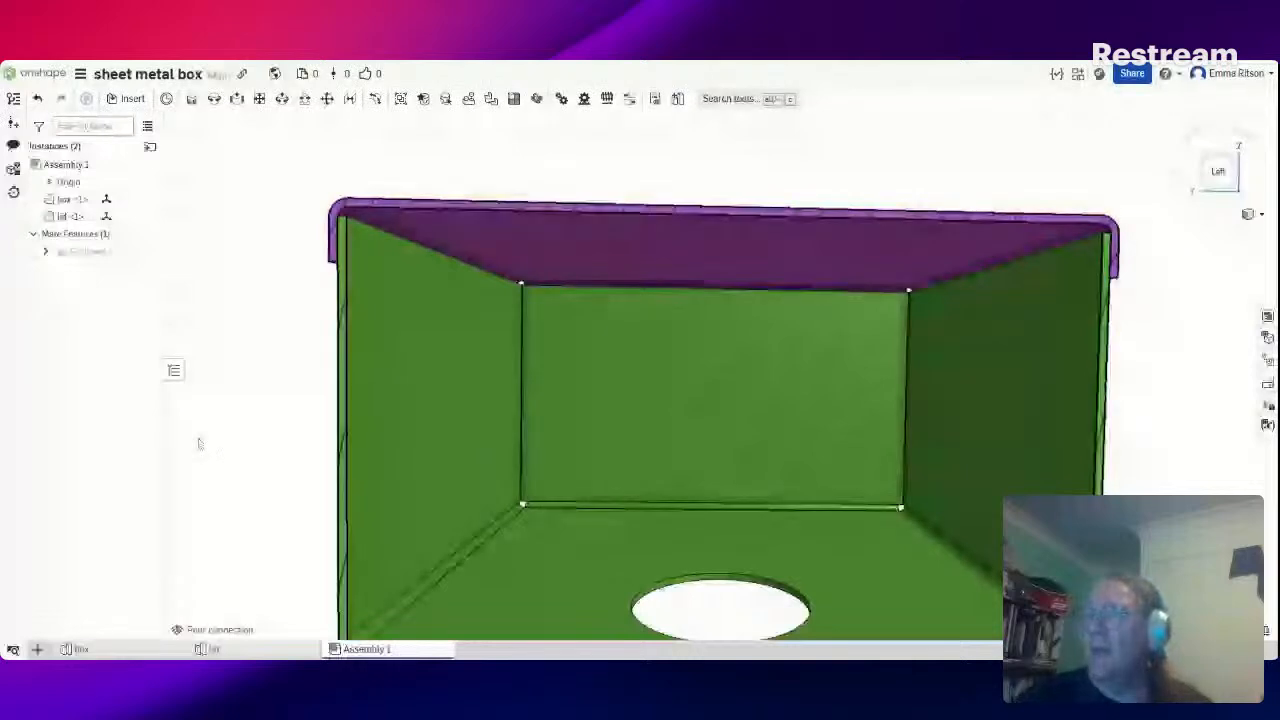
# Open the box part studio, view the box squarely from below and start a sketch on its outer bottom face
pyautogui.moveTo(199, 444)
pyautogui.mouseDown(button='right')
pyautogui.moveTo(211, 416)
pyautogui.moveTo(199, 434)
pyautogui.mouseUp(button='right')
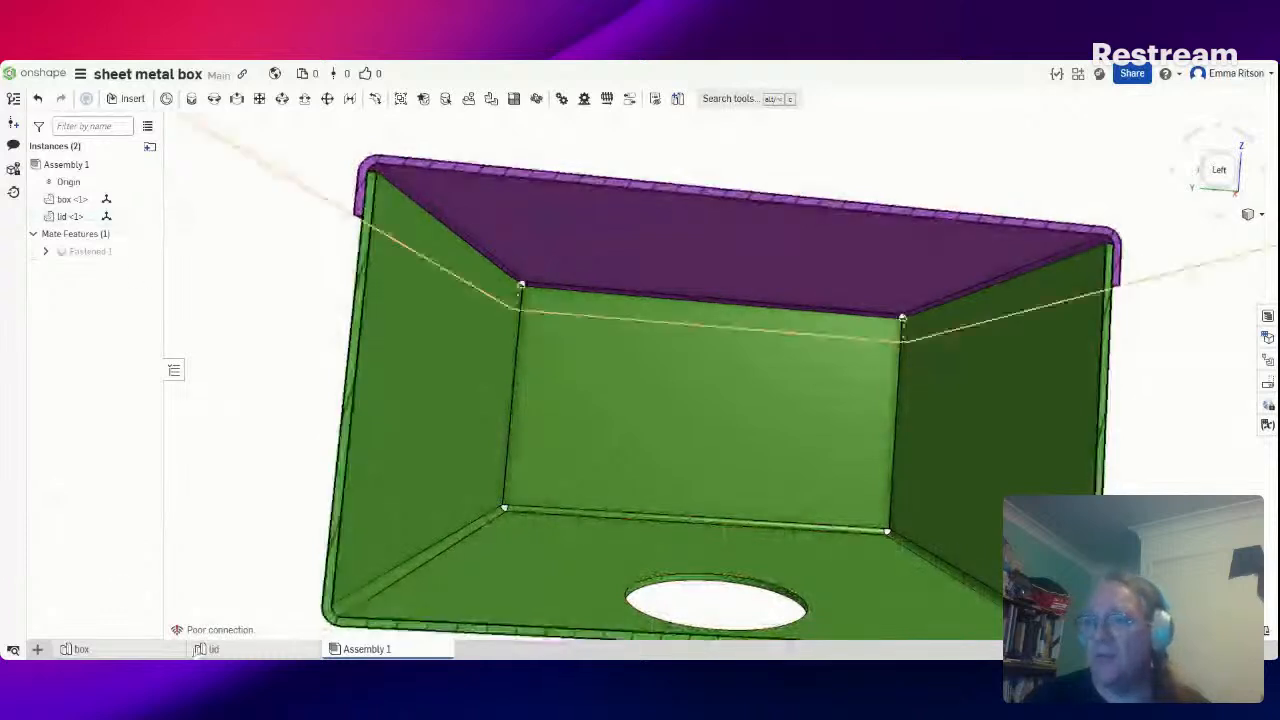
pyautogui.click(170, 649)
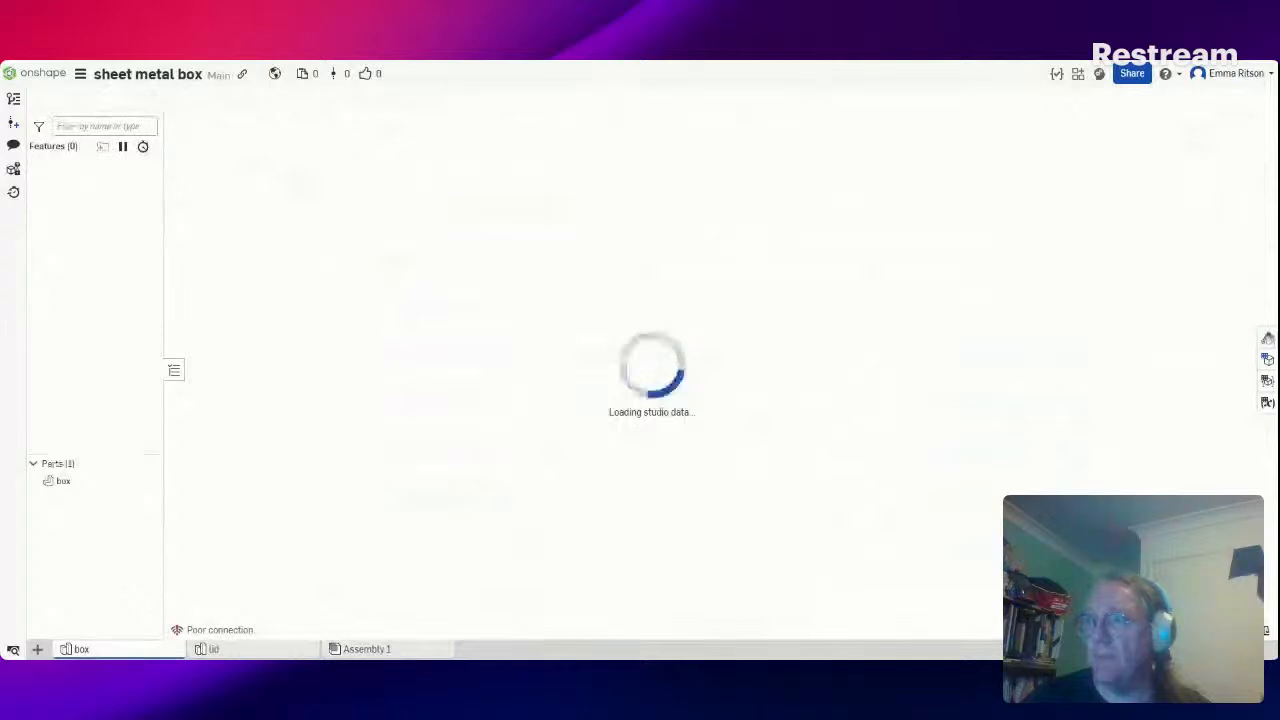
pyautogui.moveTo(519, 626); pyautogui.dragTo(529, 359, button='right')
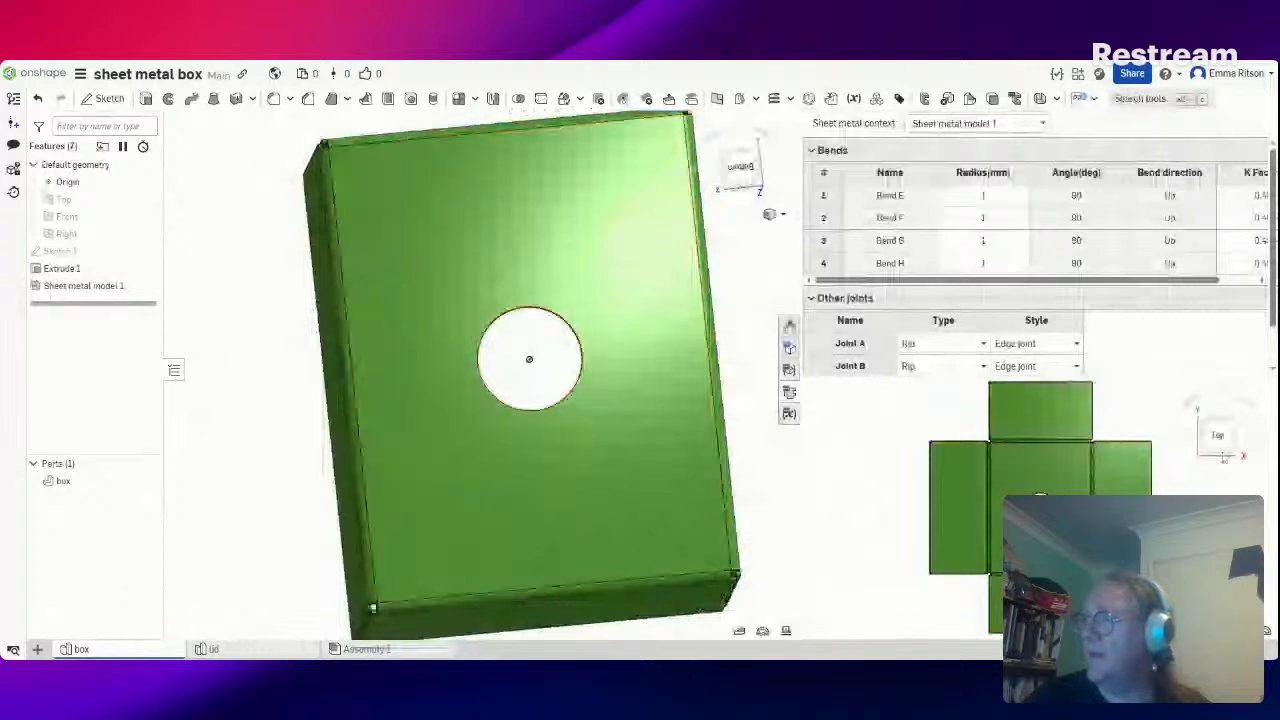
pyautogui.click(745, 177)
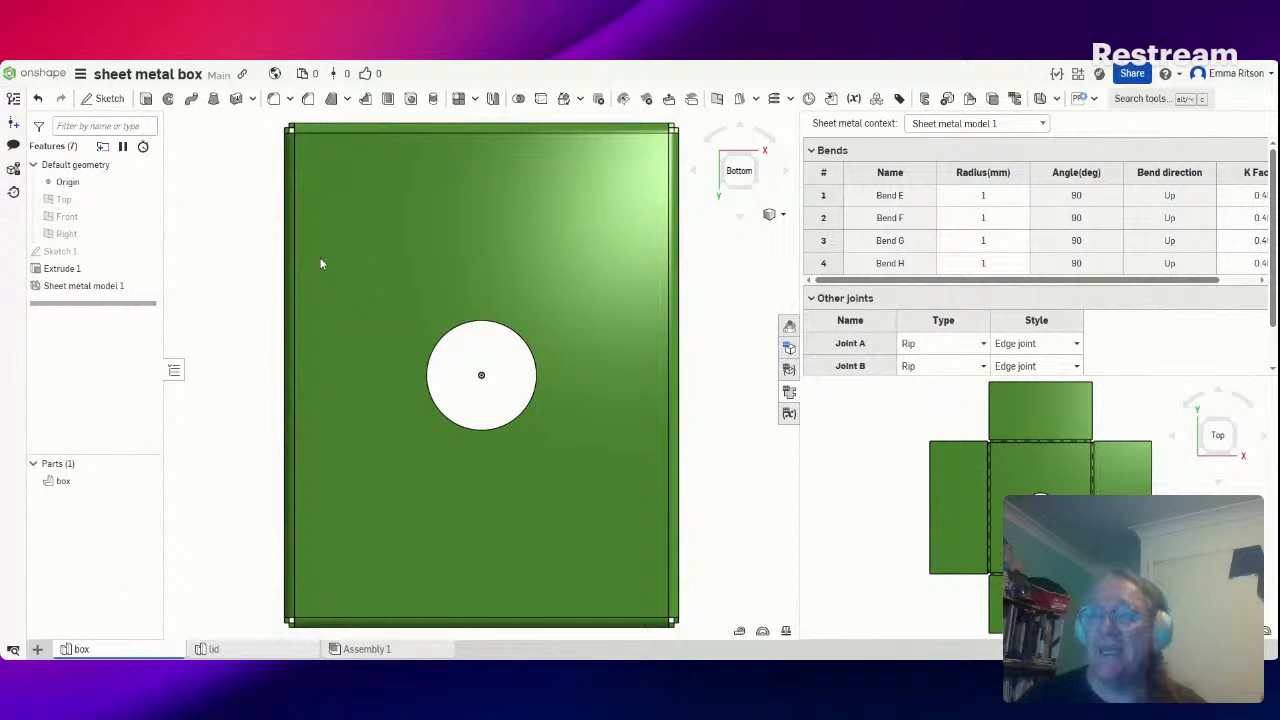
pyautogui.click(109, 98)
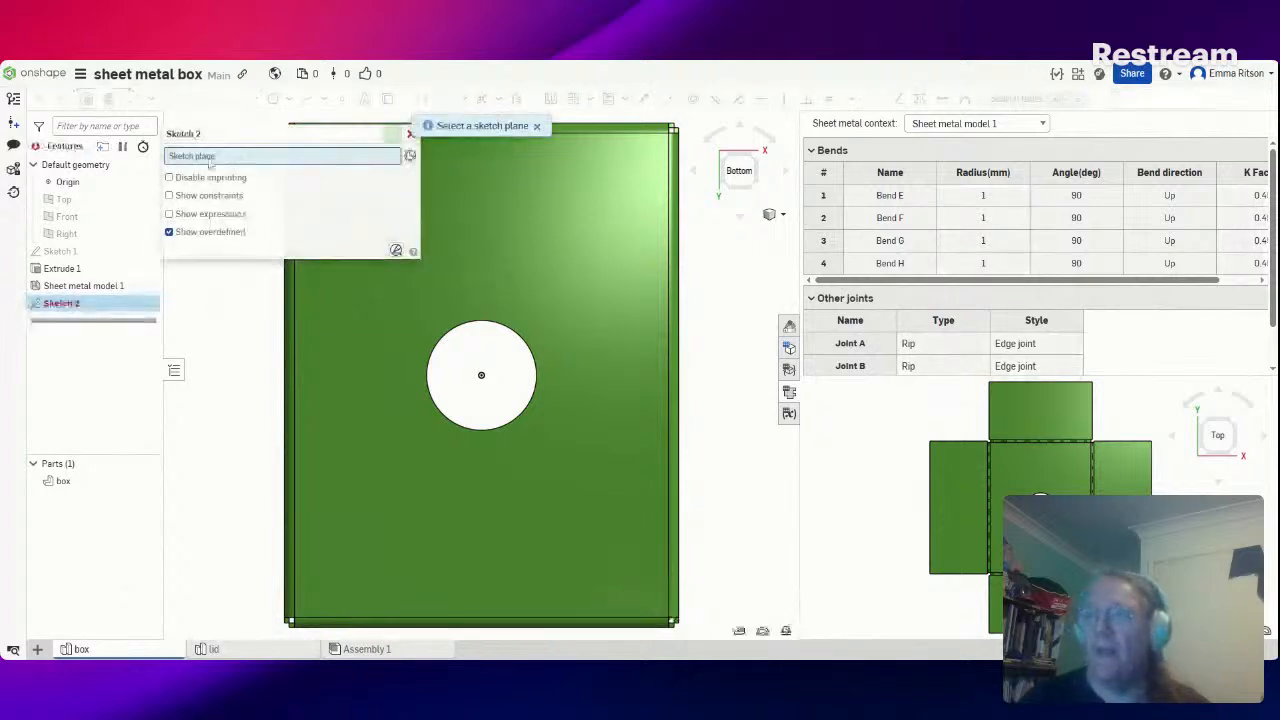
pyautogui.click(362, 428)
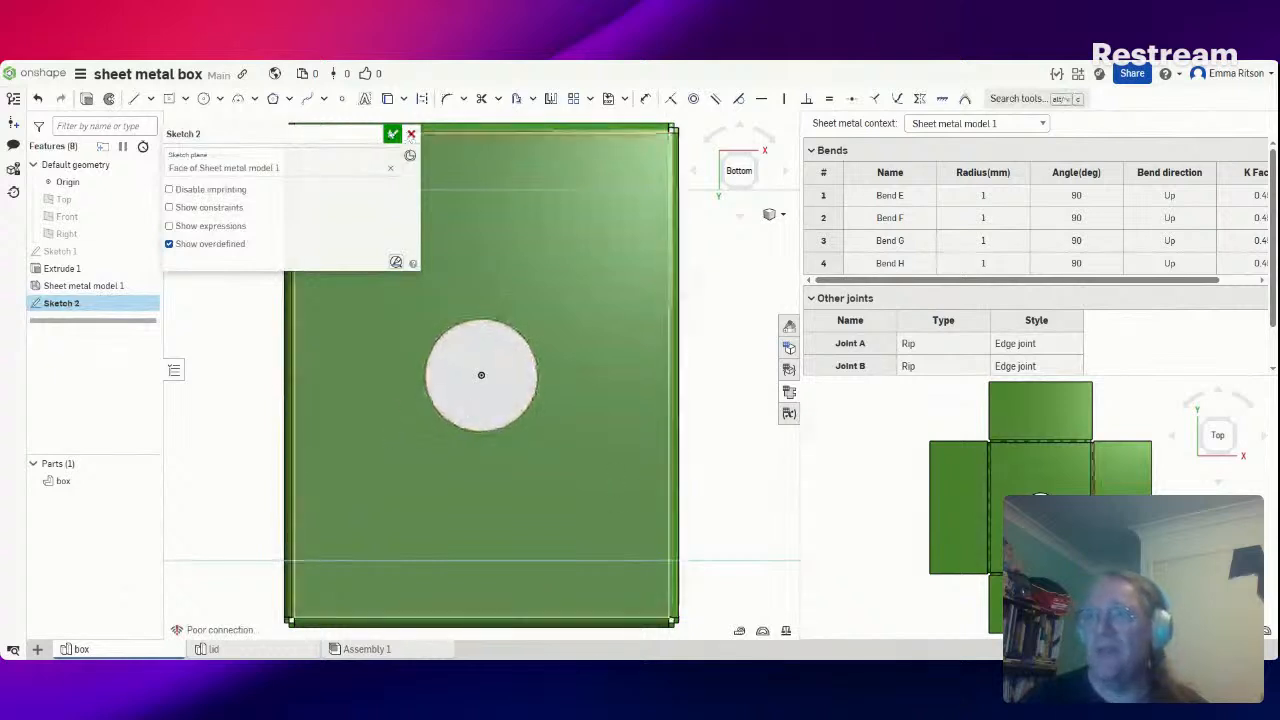
# Sketch a center-point rectangle 36 mm wide and 10 mm high, centred on the base's round hole
pyautogui.click(169, 98)
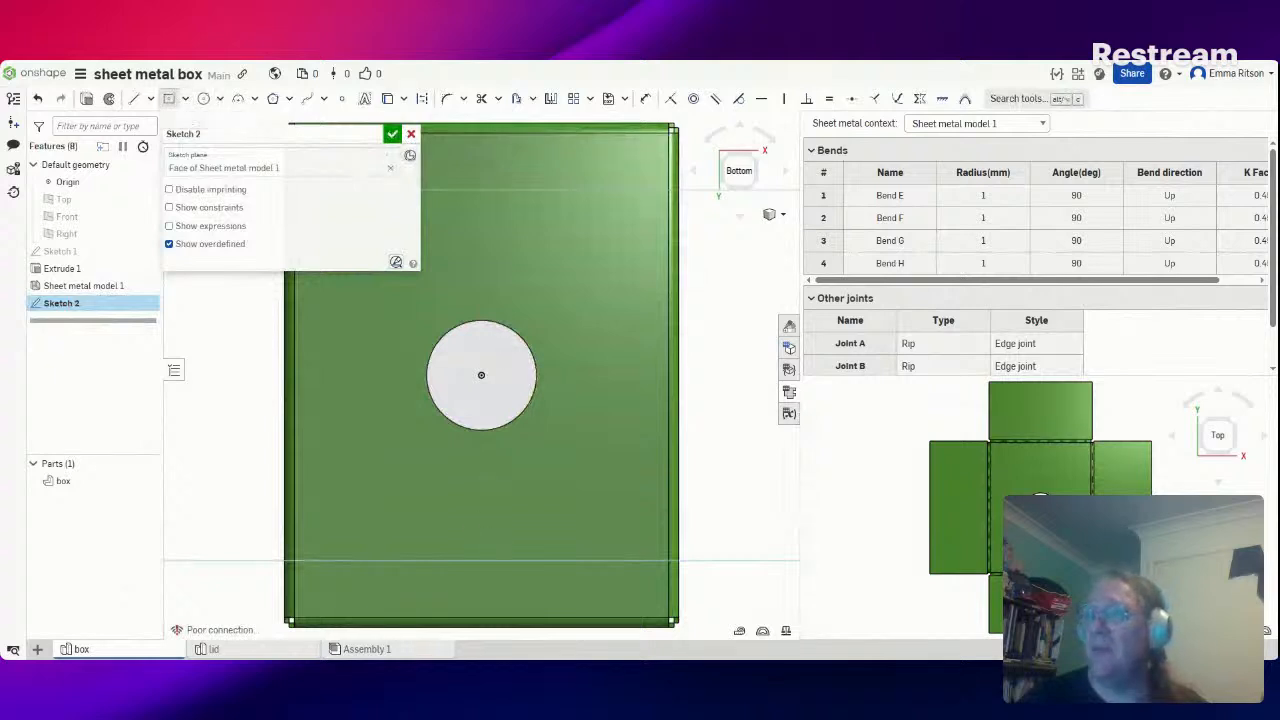
pyautogui.click(482, 375)
pyautogui.press('Escape')
pyautogui.click(171, 99)
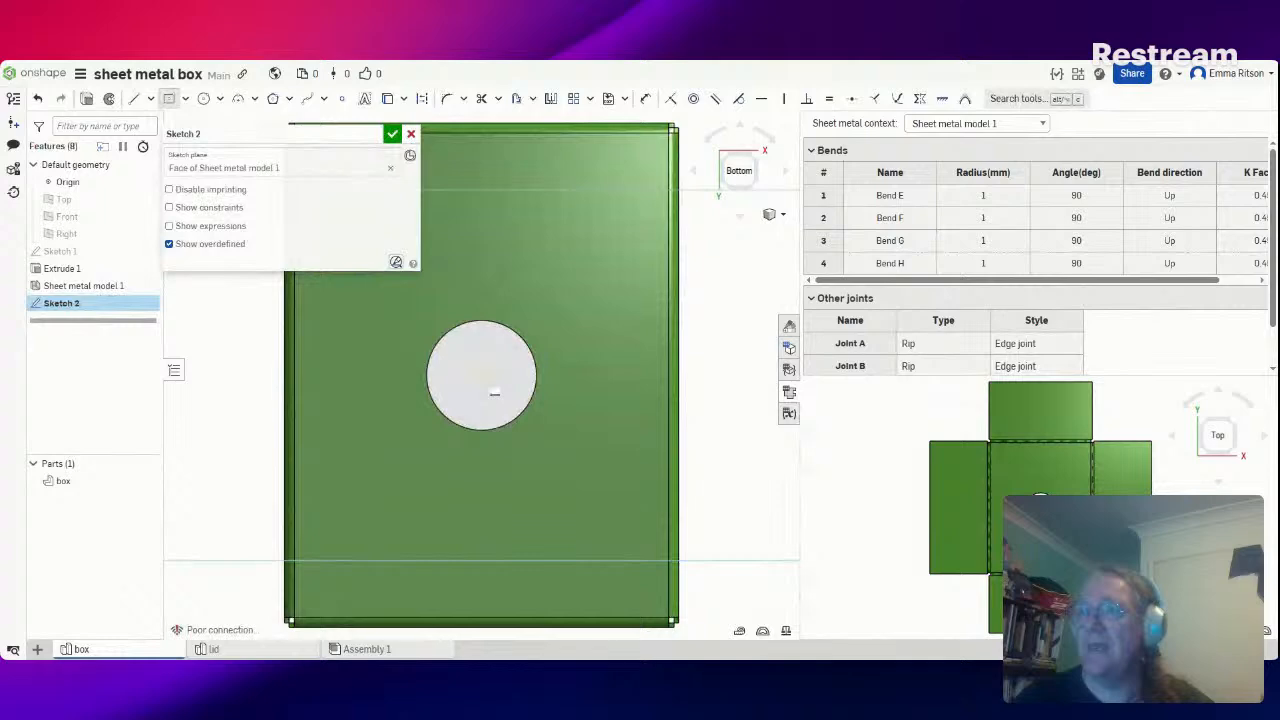
pyautogui.click(481, 375)
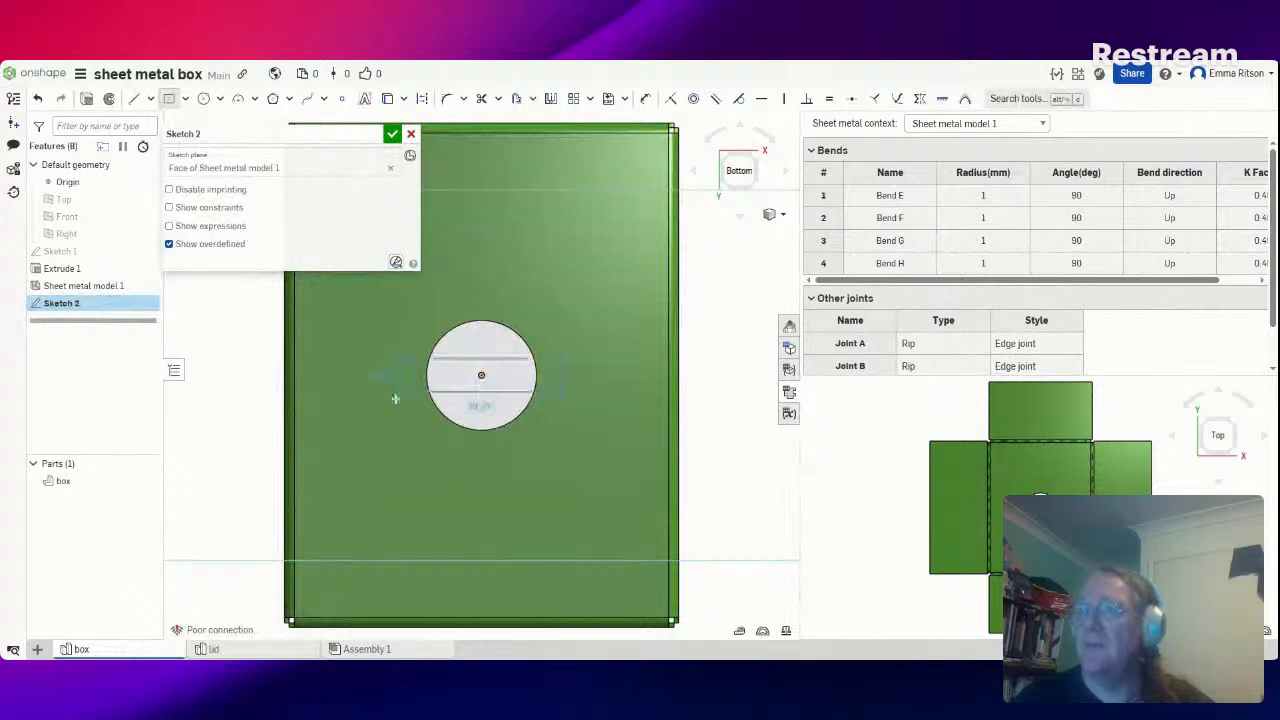
pyautogui.click(395, 398)
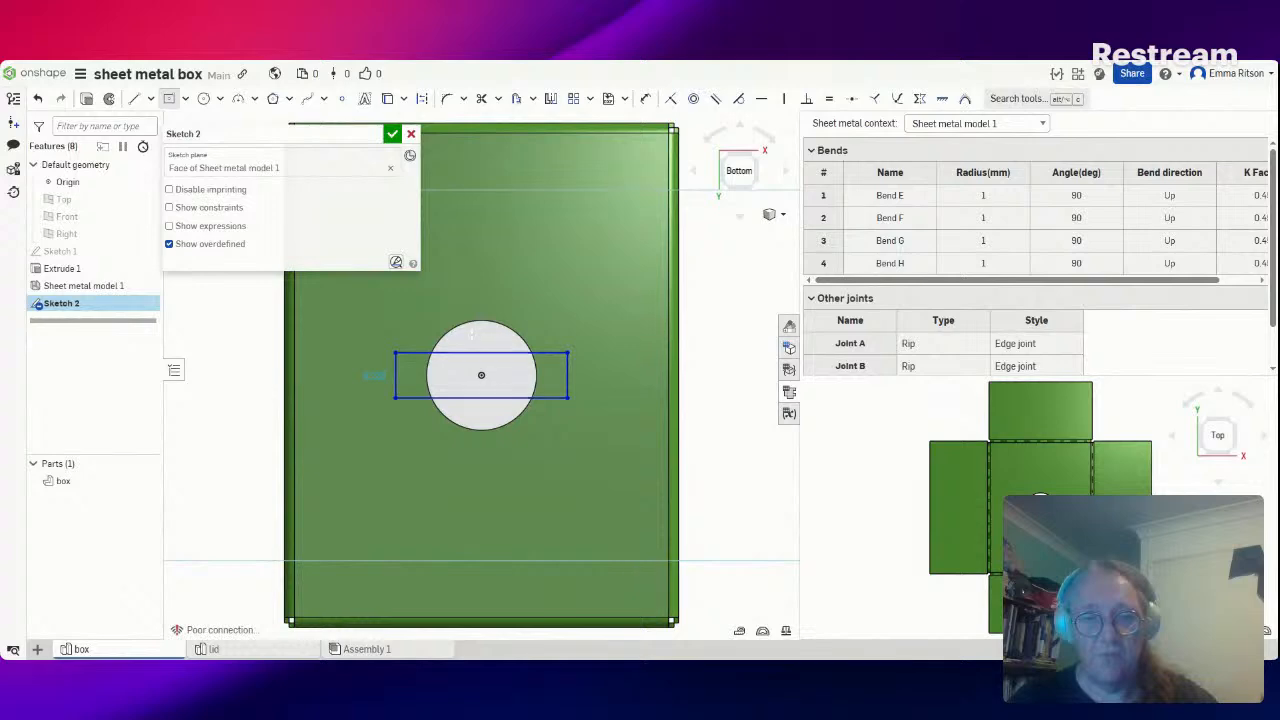
pyautogui.write('38')
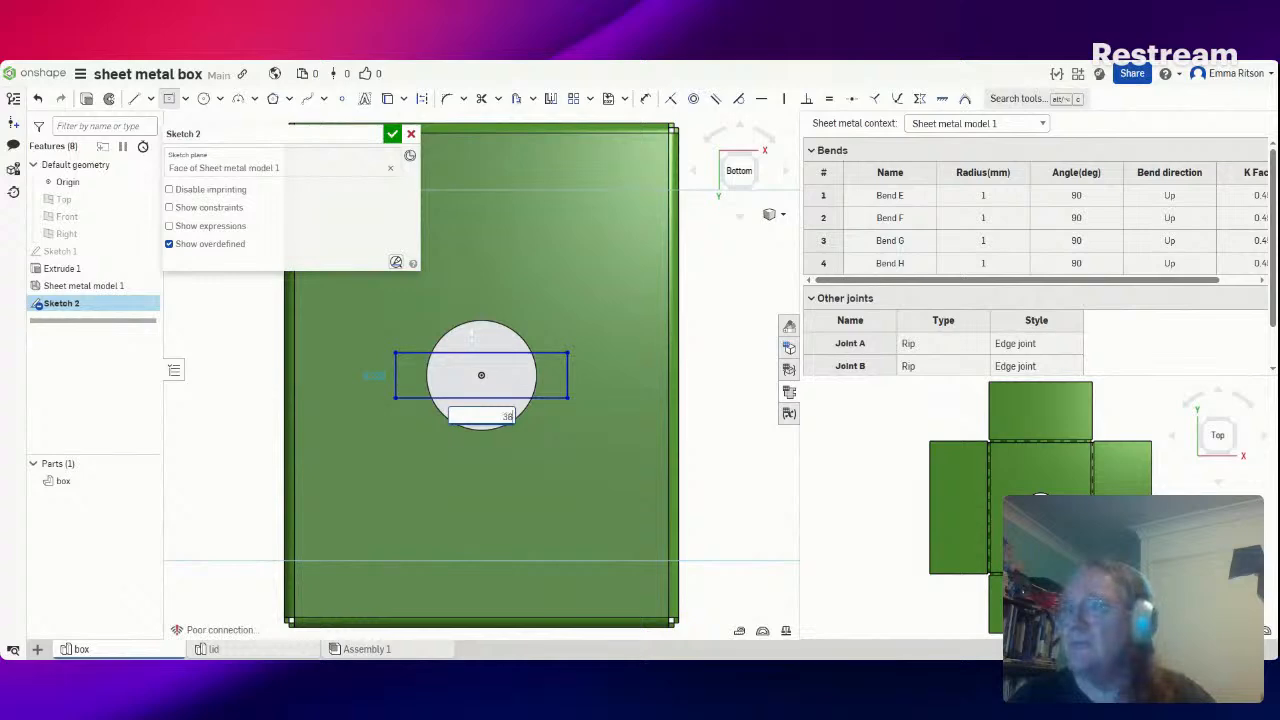
pyautogui.press('Return')
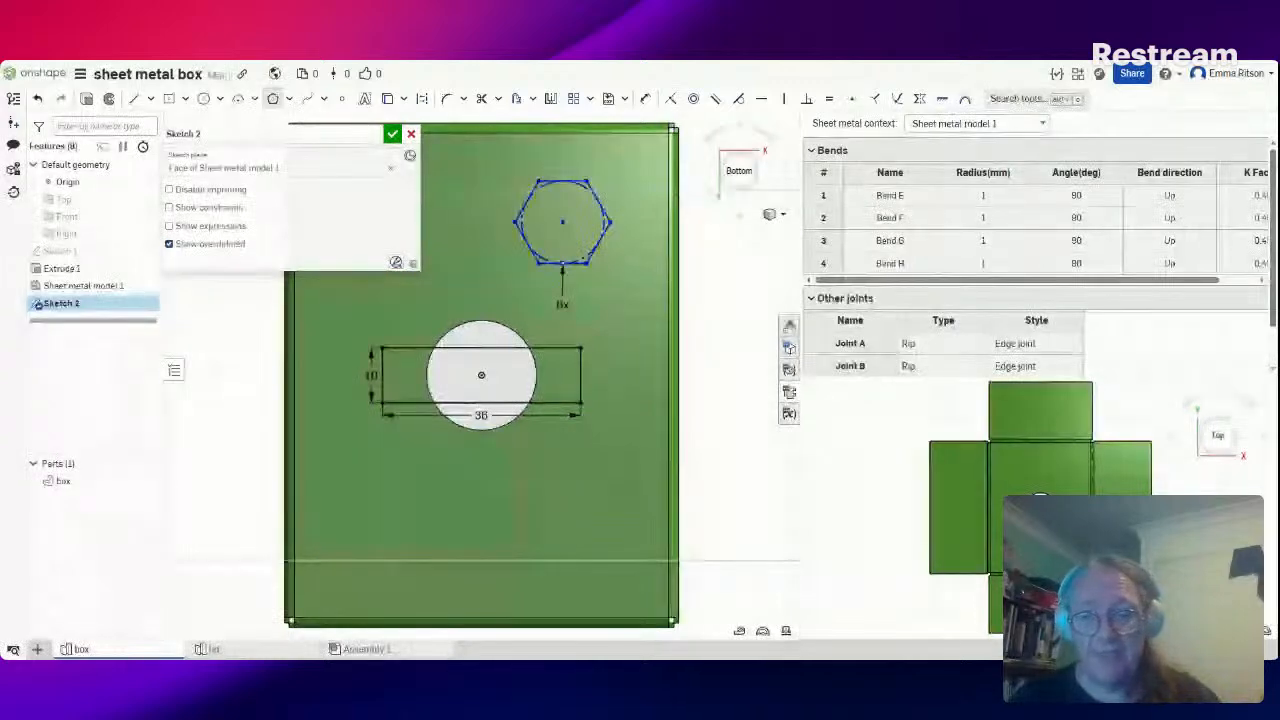
# Sketch a polygon with a 15 mm diameter in the free area above the rectangle's right end and give it 11 sides
pyautogui.write('15')
pyautogui.press('Return')
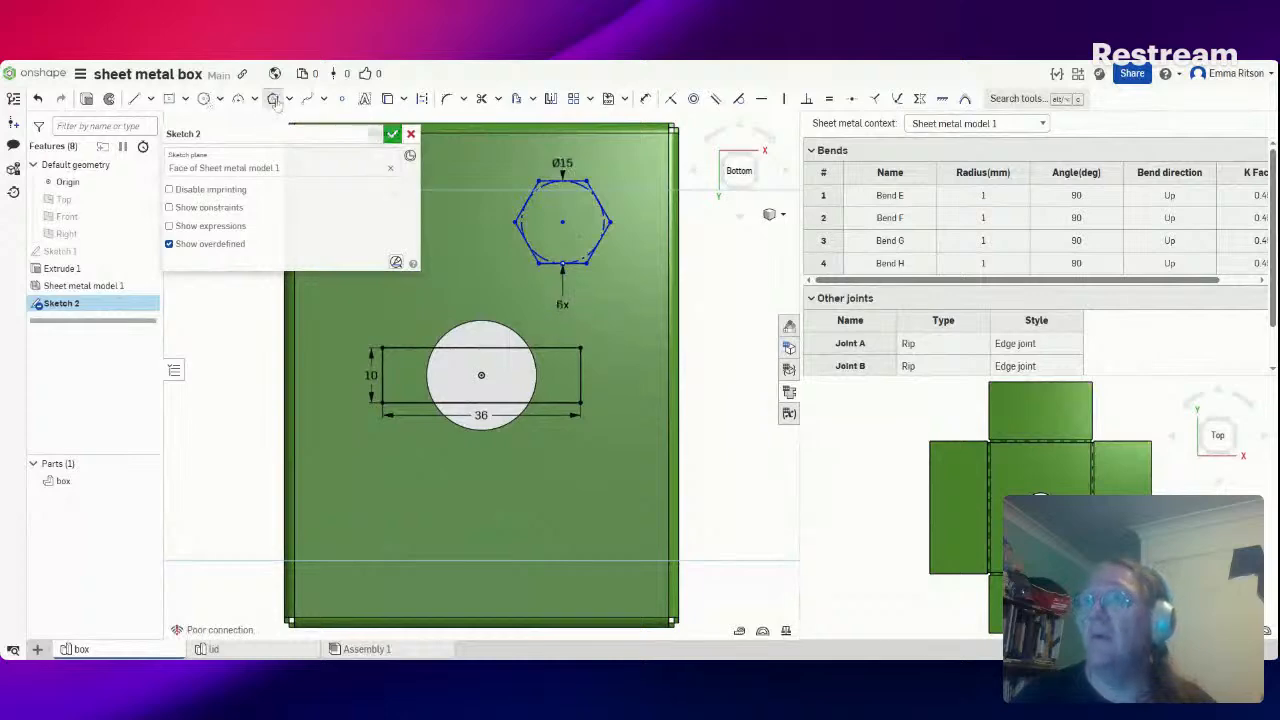
pyautogui.press('Escape')
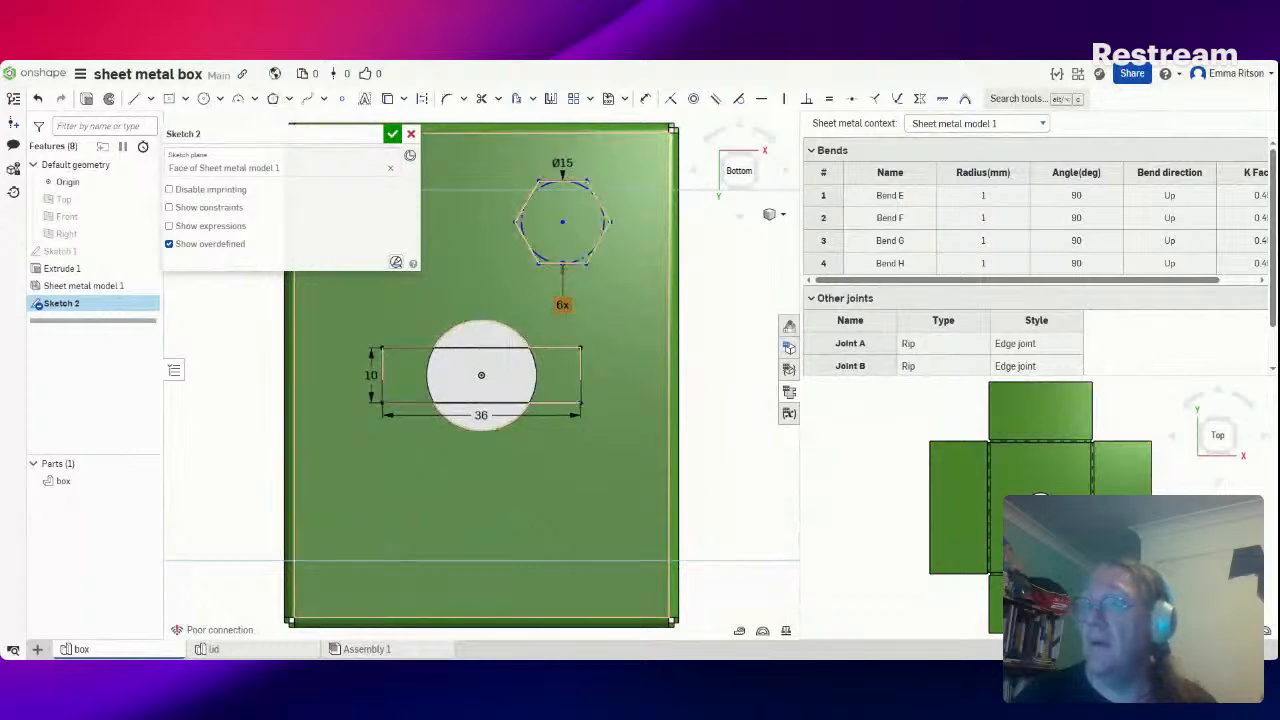
pyautogui.doubleClick(564, 303)
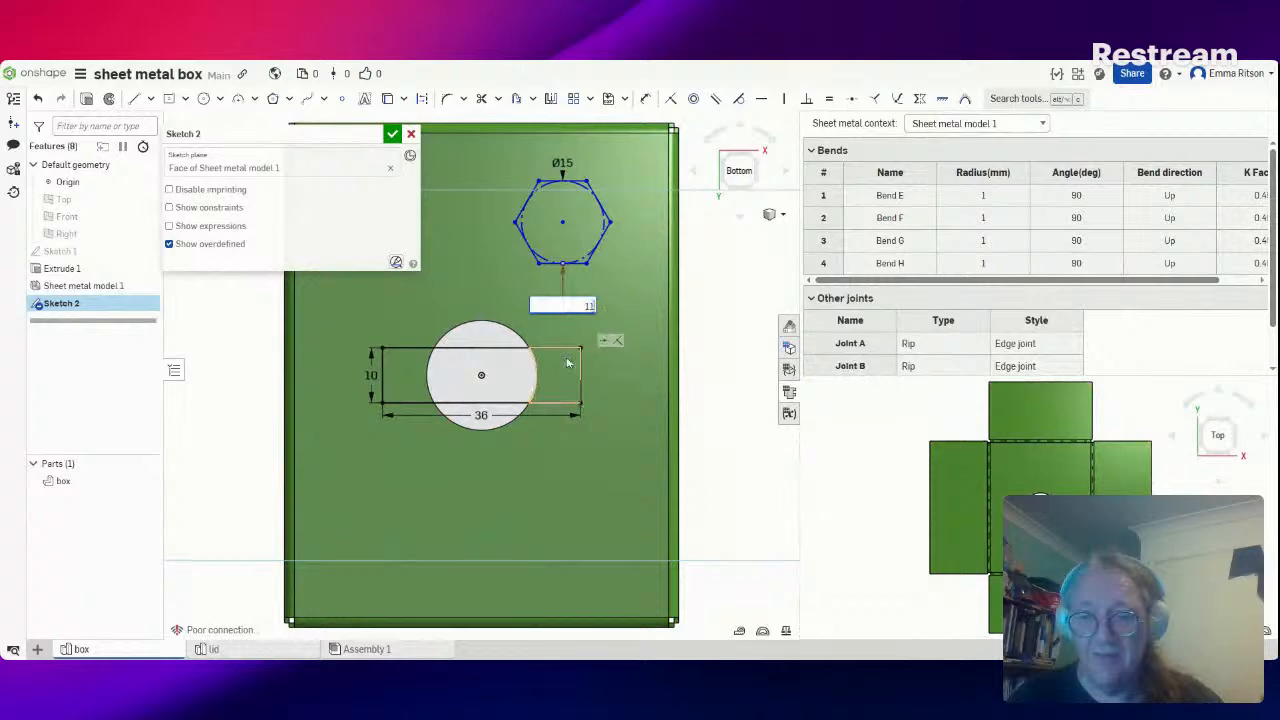
pyautogui.write('11')
pyautogui.press('Return')
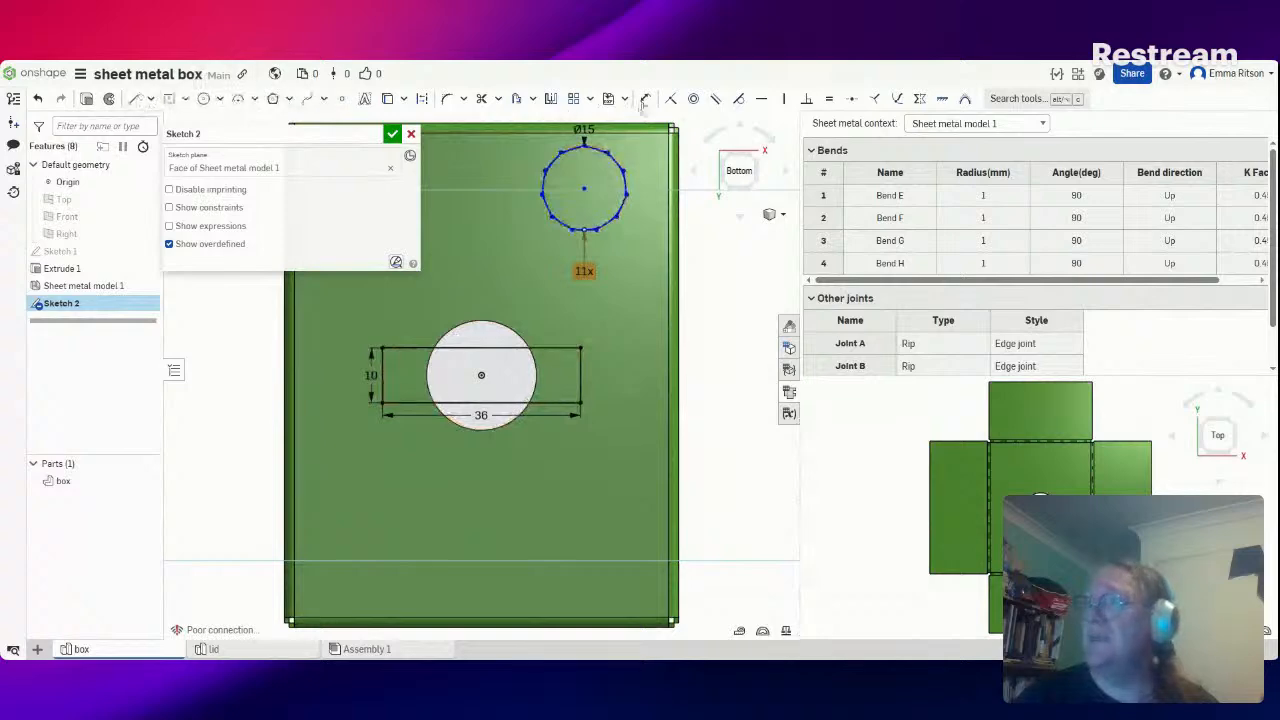
# Dimension the vertical distance between the polygon's centre and the origin as 30 mm
pyautogui.click(645, 99)
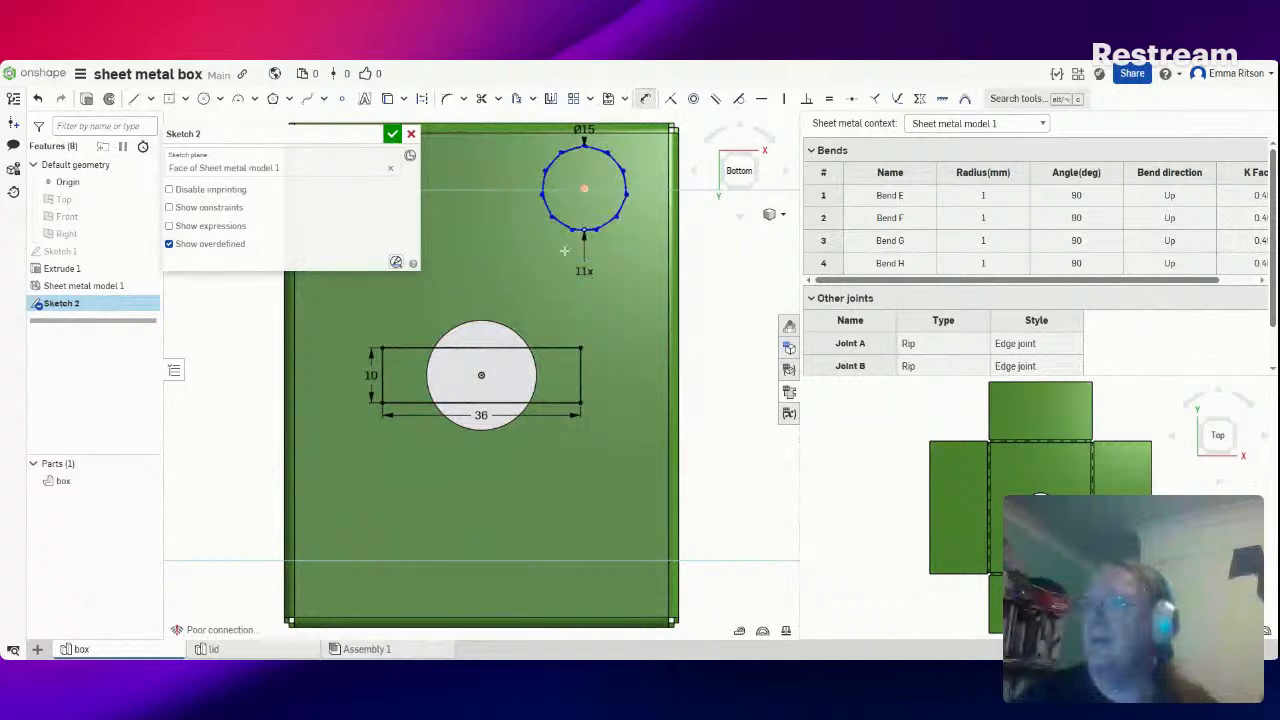
pyautogui.click(483, 375)
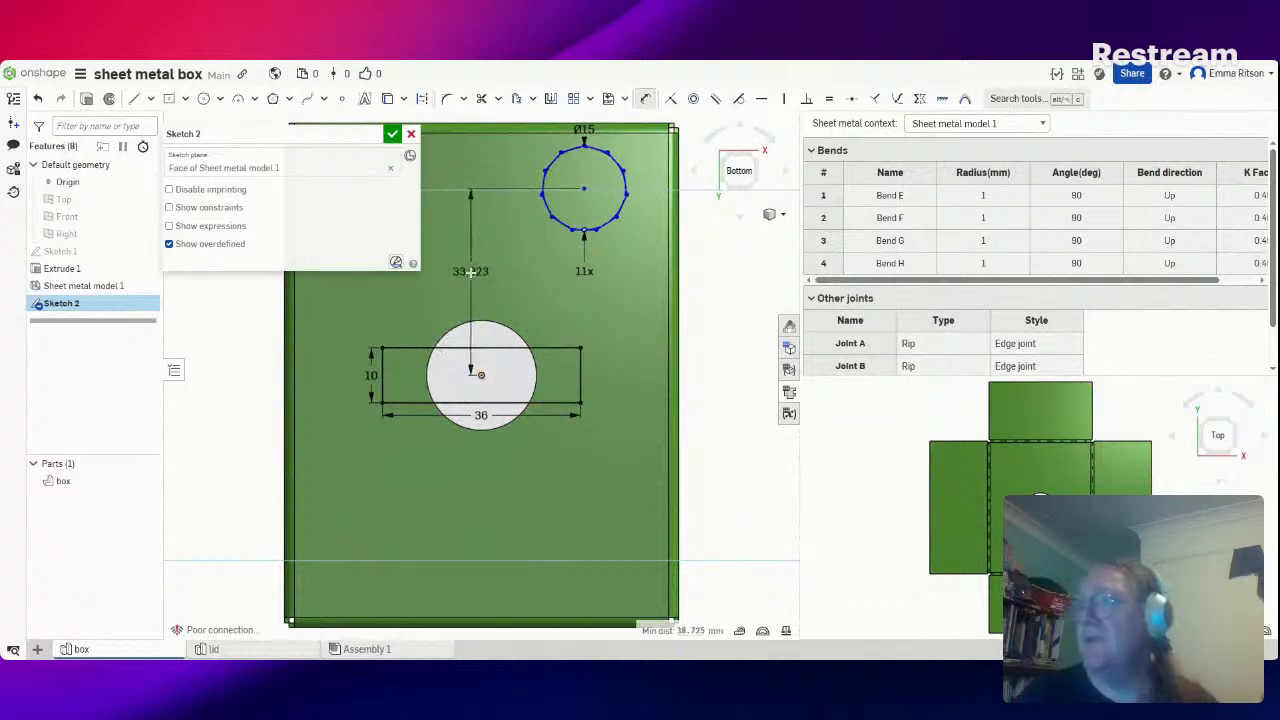
pyautogui.click(470, 271)
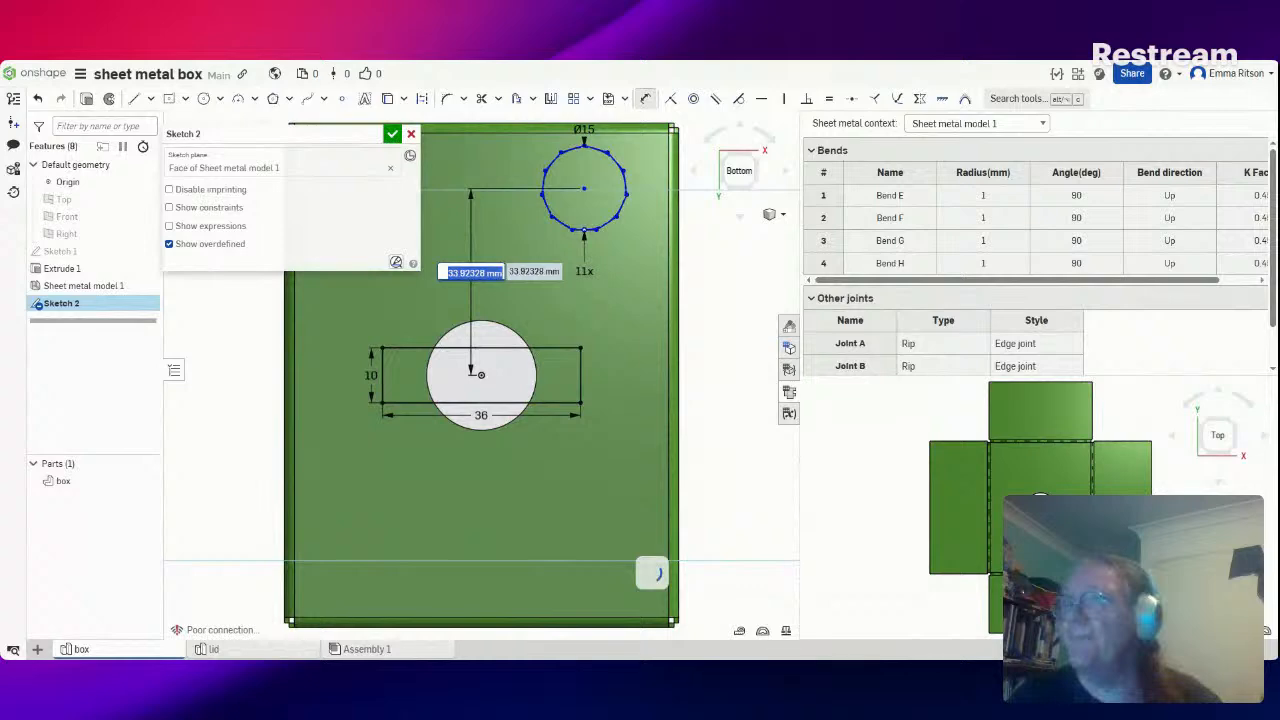
pyautogui.write('30')
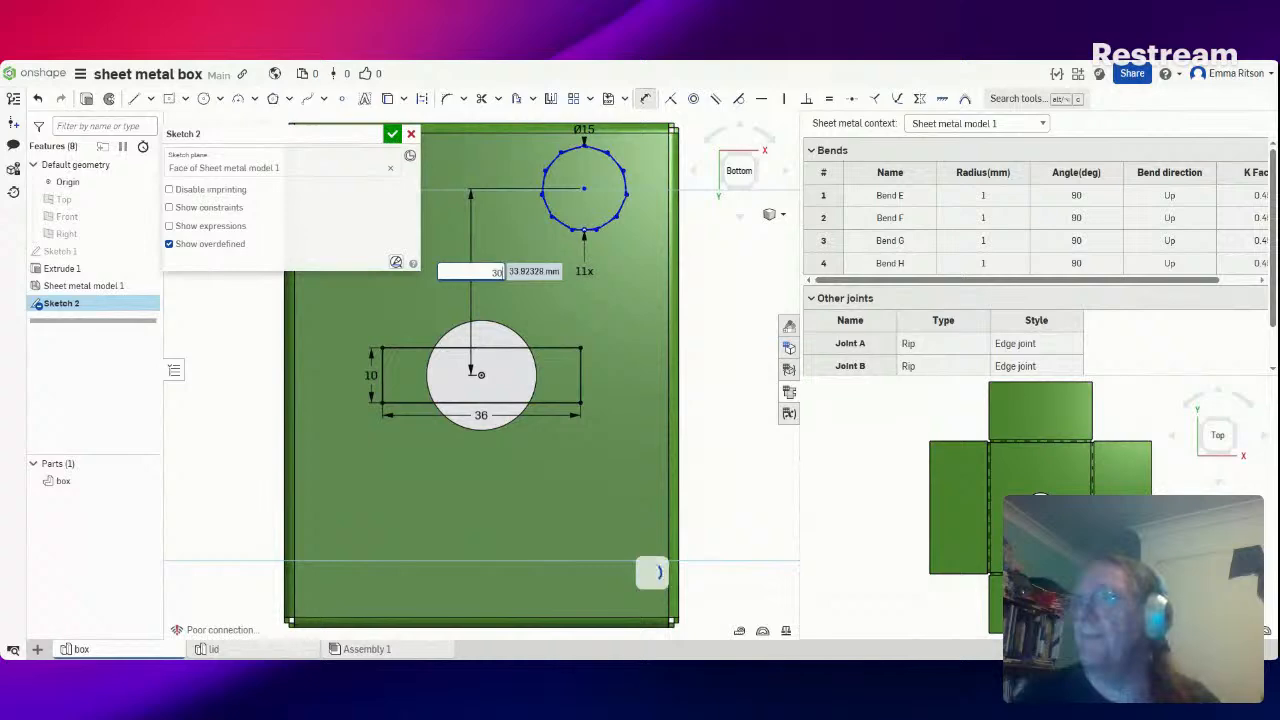
pyautogui.press('Return')
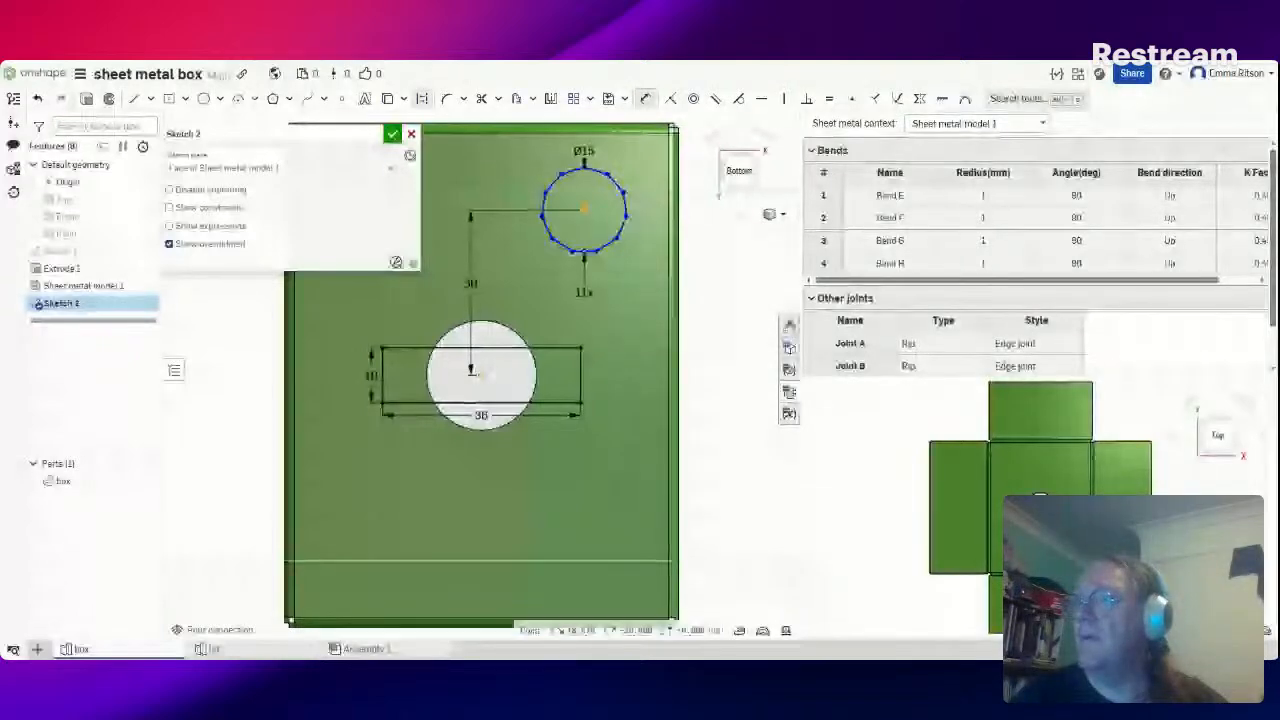
# Dimension the horizontal distance between the polygon's centre and the origin as 16 mm
pyautogui.click(481, 375)
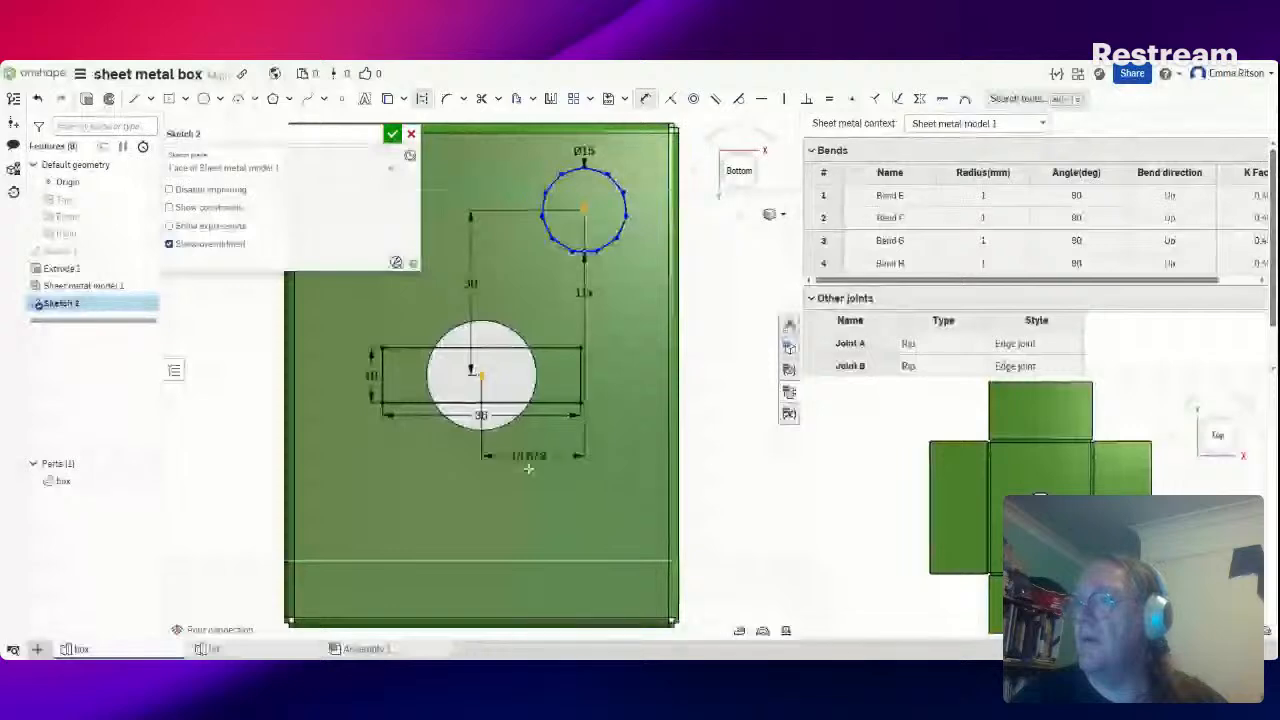
pyautogui.click(530, 471)
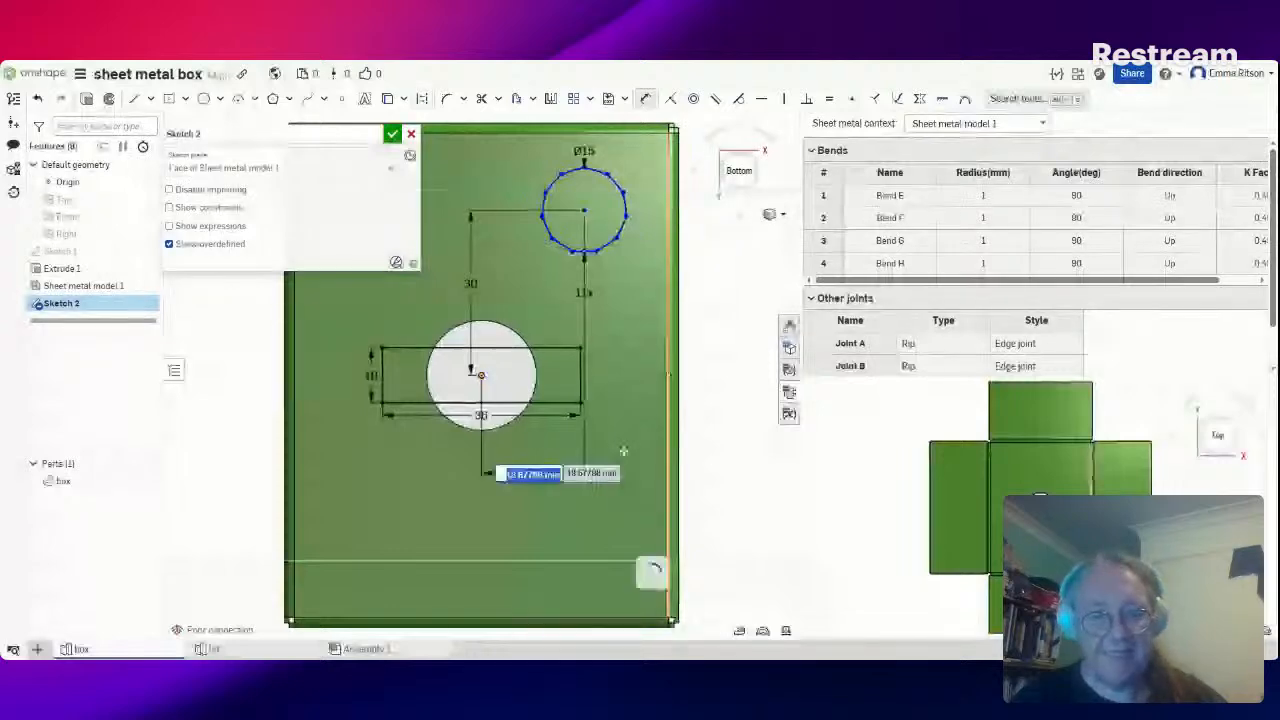
pyautogui.press('BackSpace')
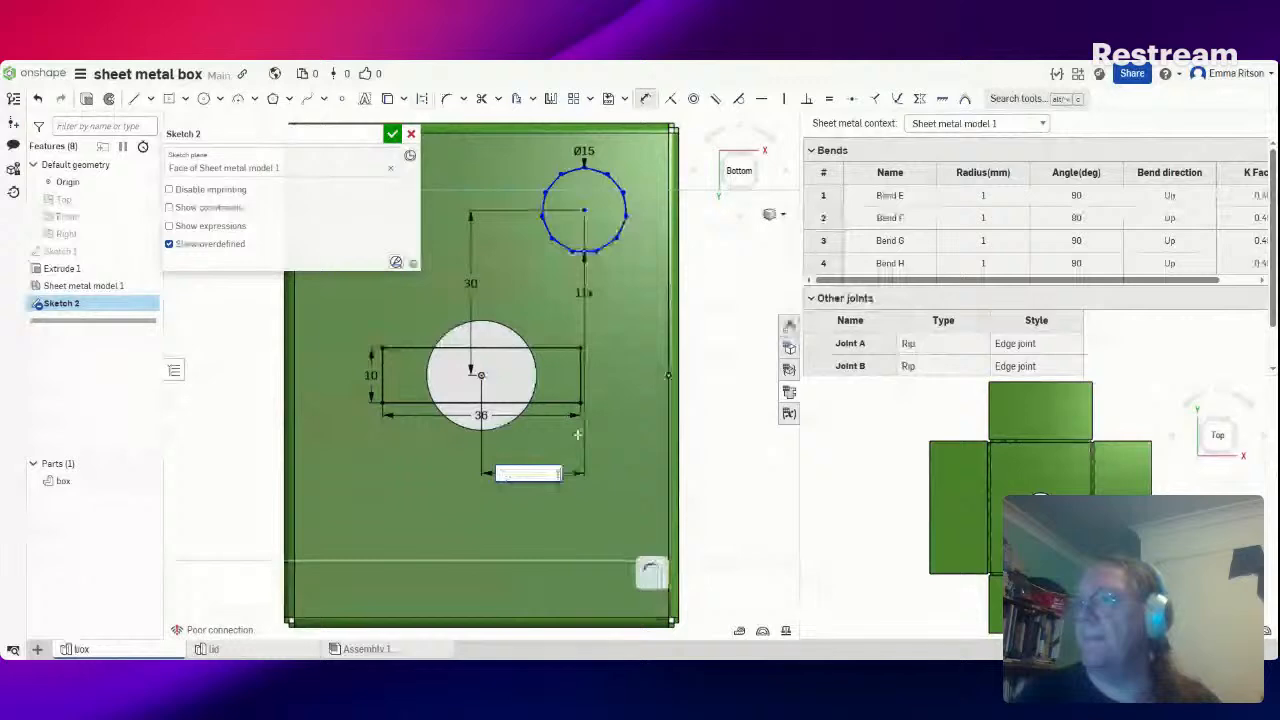
pyautogui.press('Escape')
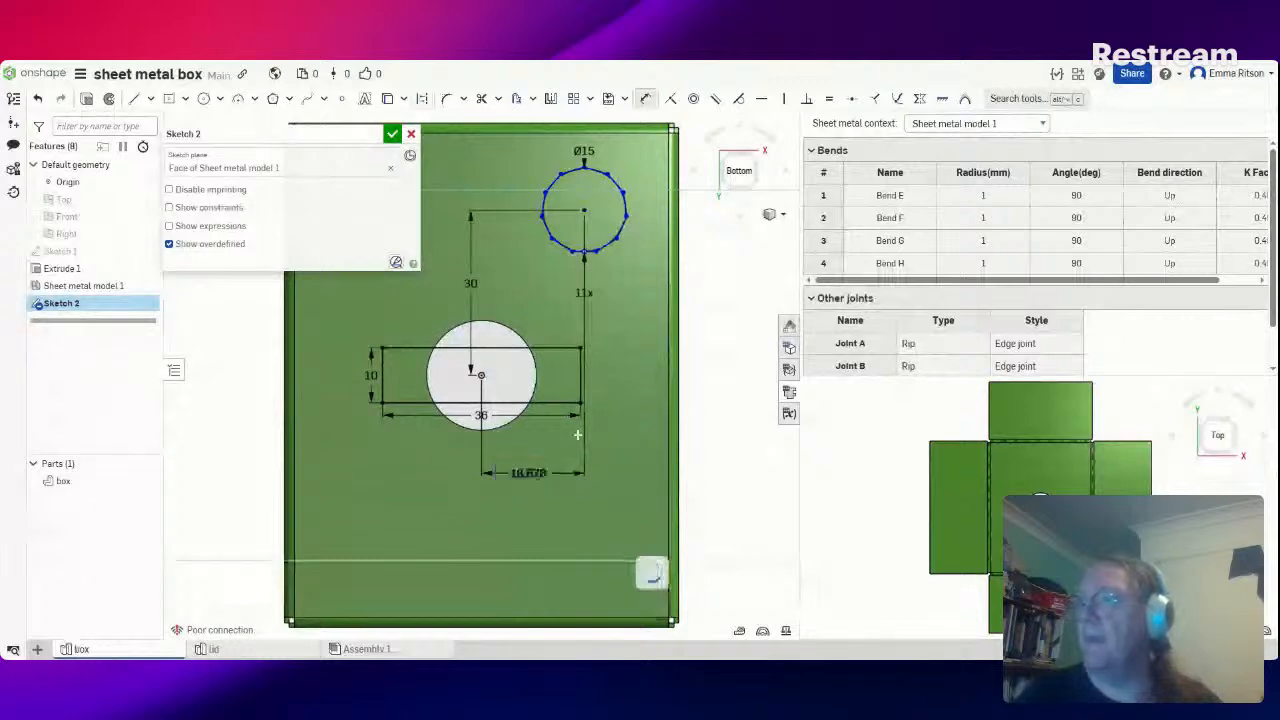
pyautogui.write('16')
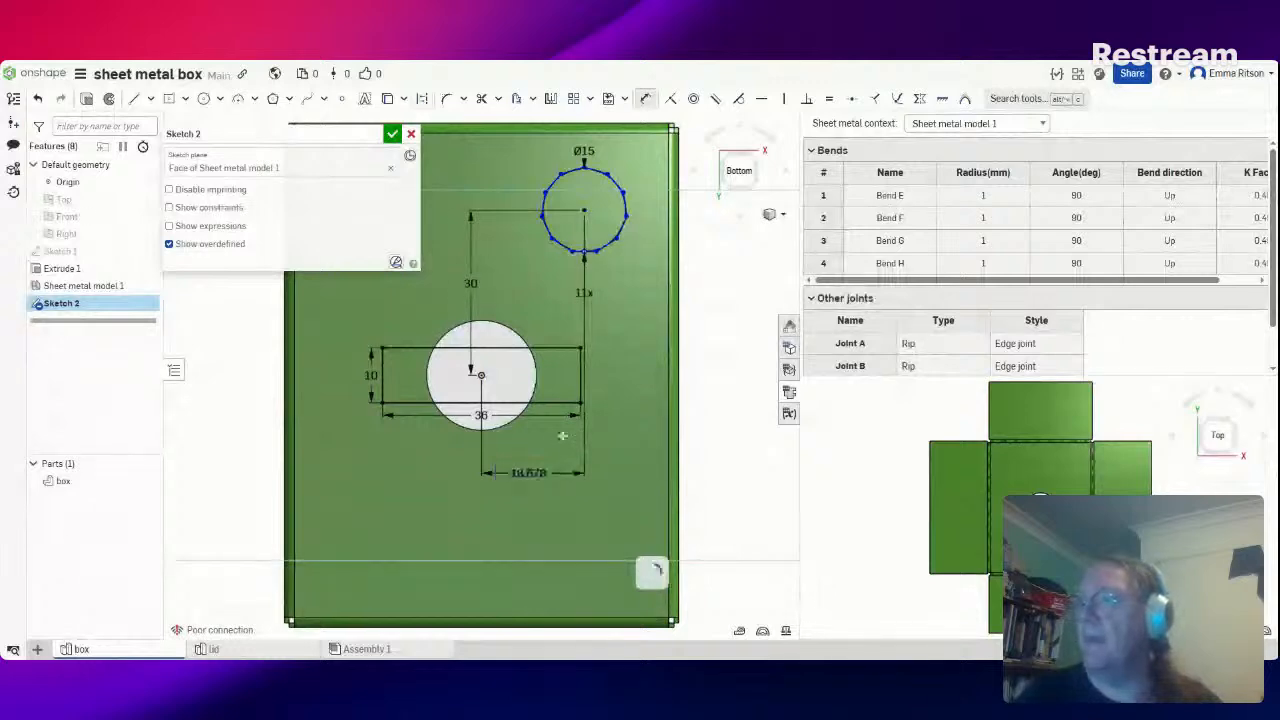
pyautogui.press('Return')
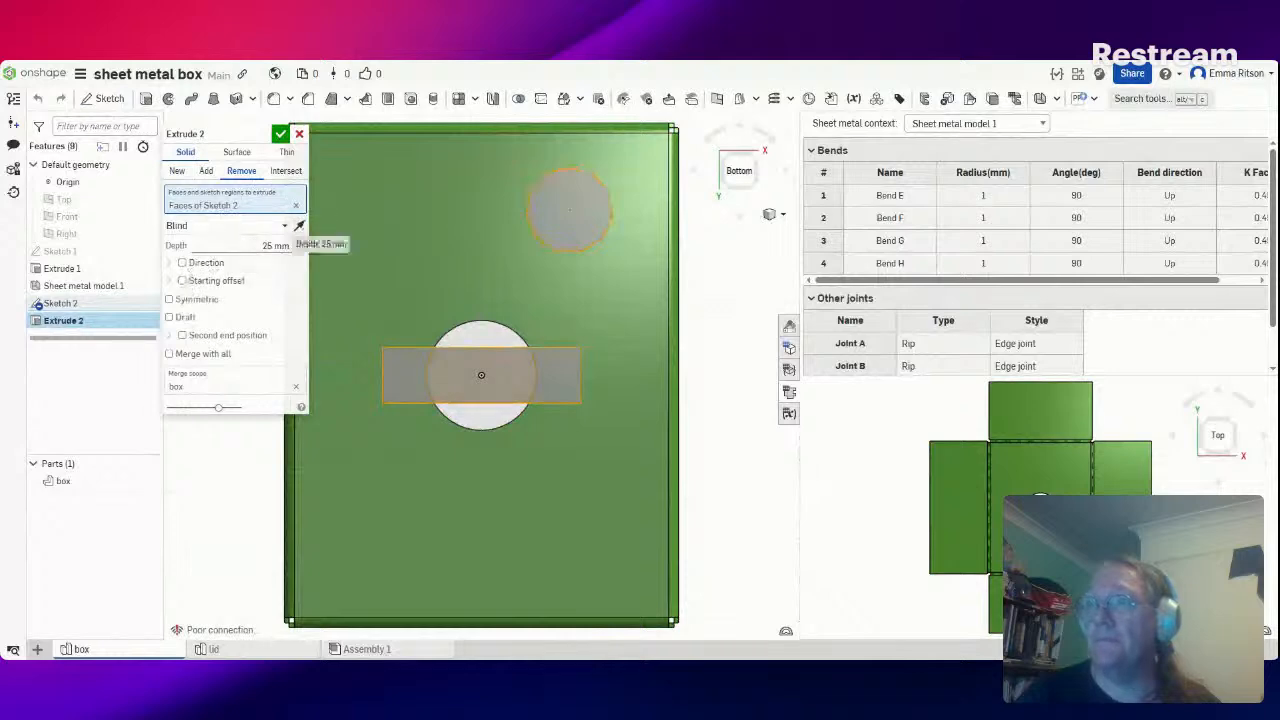
# Set the removing extrude of the Sketch 2 faces to Through all and accept the cut in the box base
pyautogui.click(248, 230)
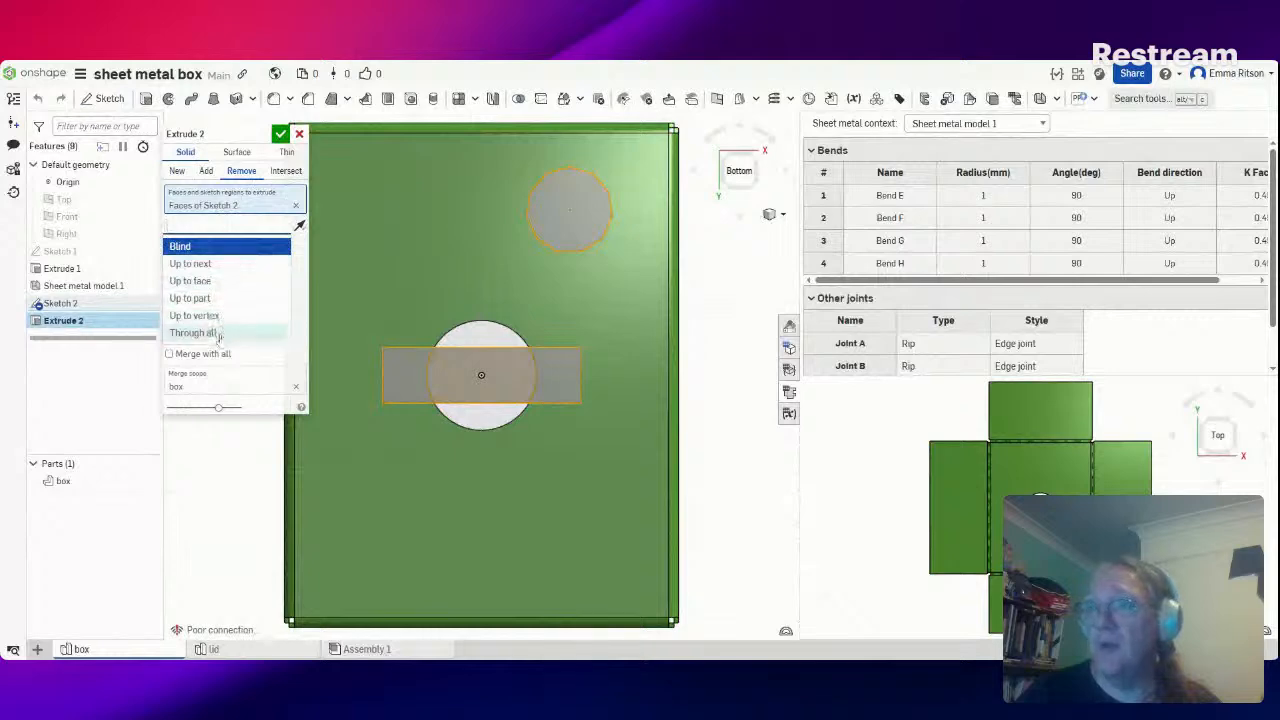
pyautogui.click(223, 333)
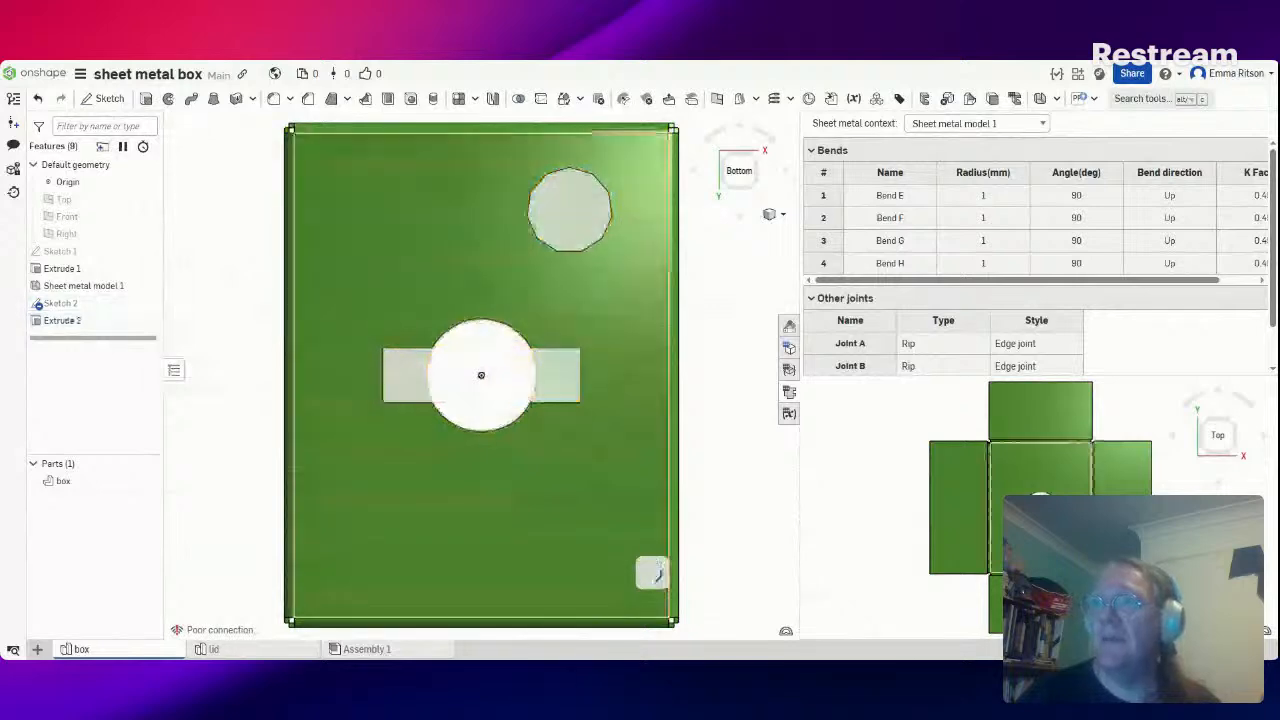
pyautogui.moveTo(438, 292); pyautogui.dragTo(455, 370, button='right')
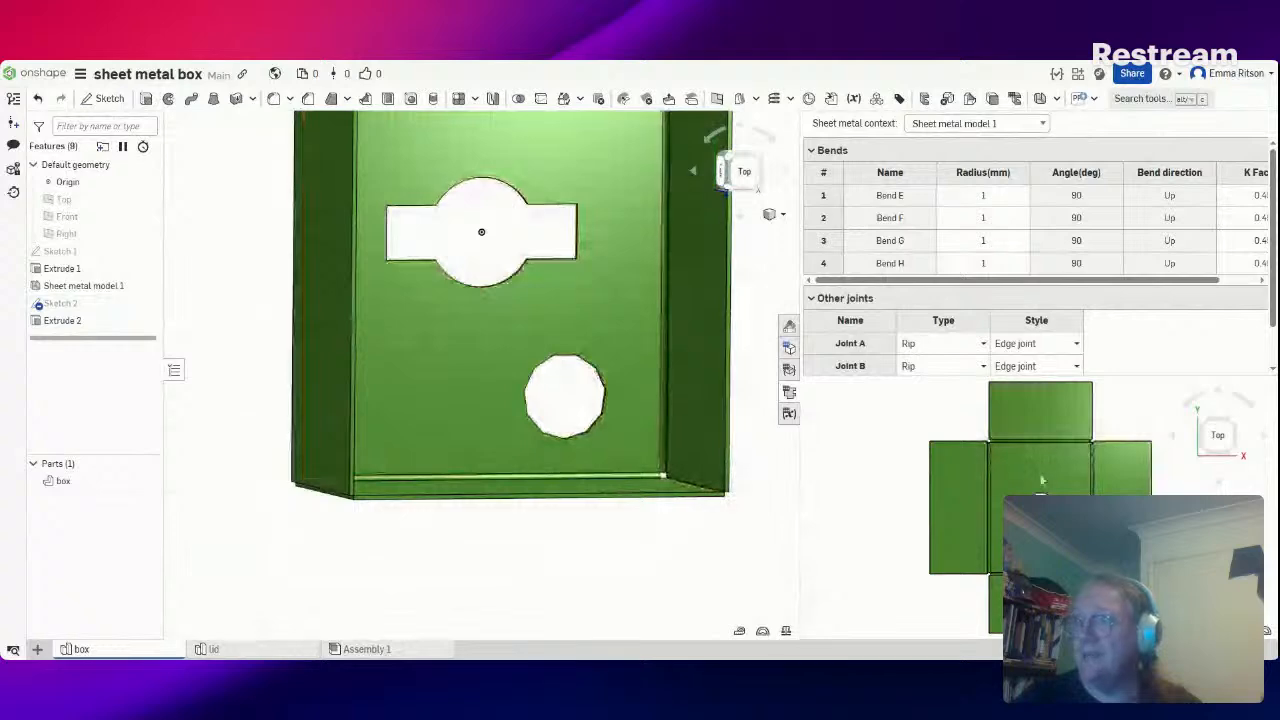
pyautogui.click(1202, 428)
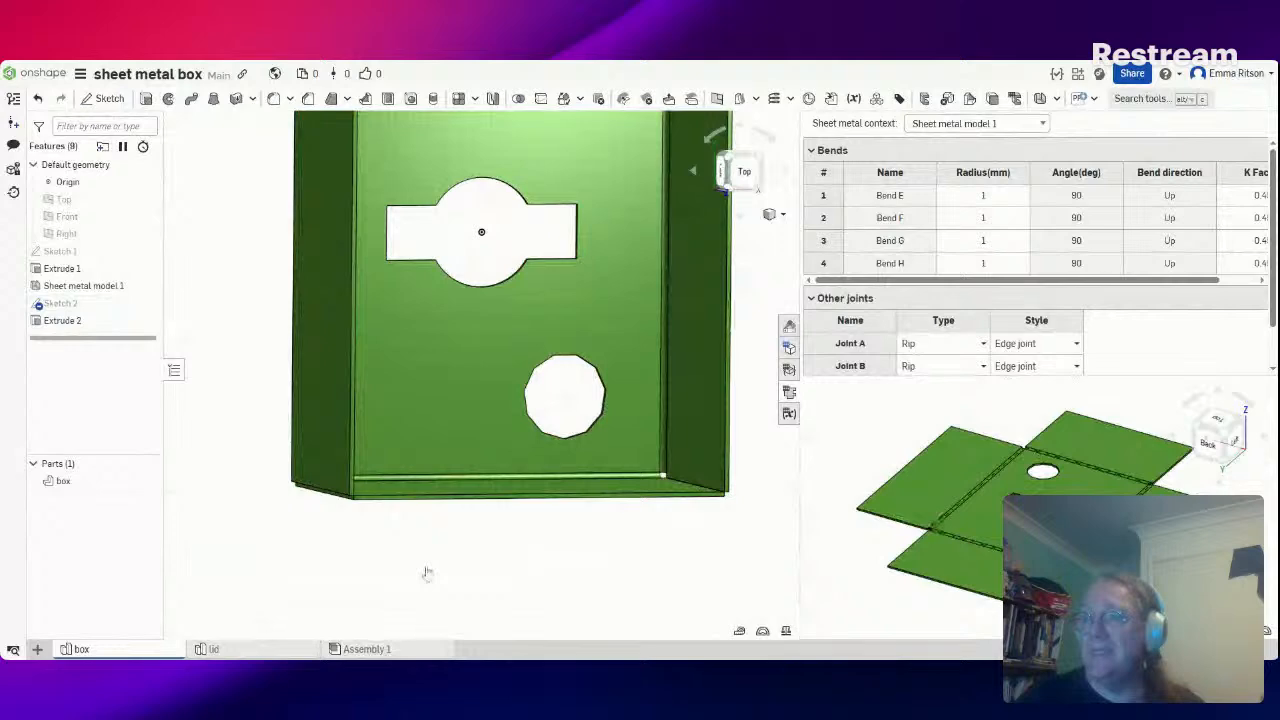
# Open Assembly 1 and hide the lid to examine the inside of the box
pyautogui.click(372, 649)
pyautogui.moveTo(428, 575); pyautogui.dragTo(377, 491, button='right')
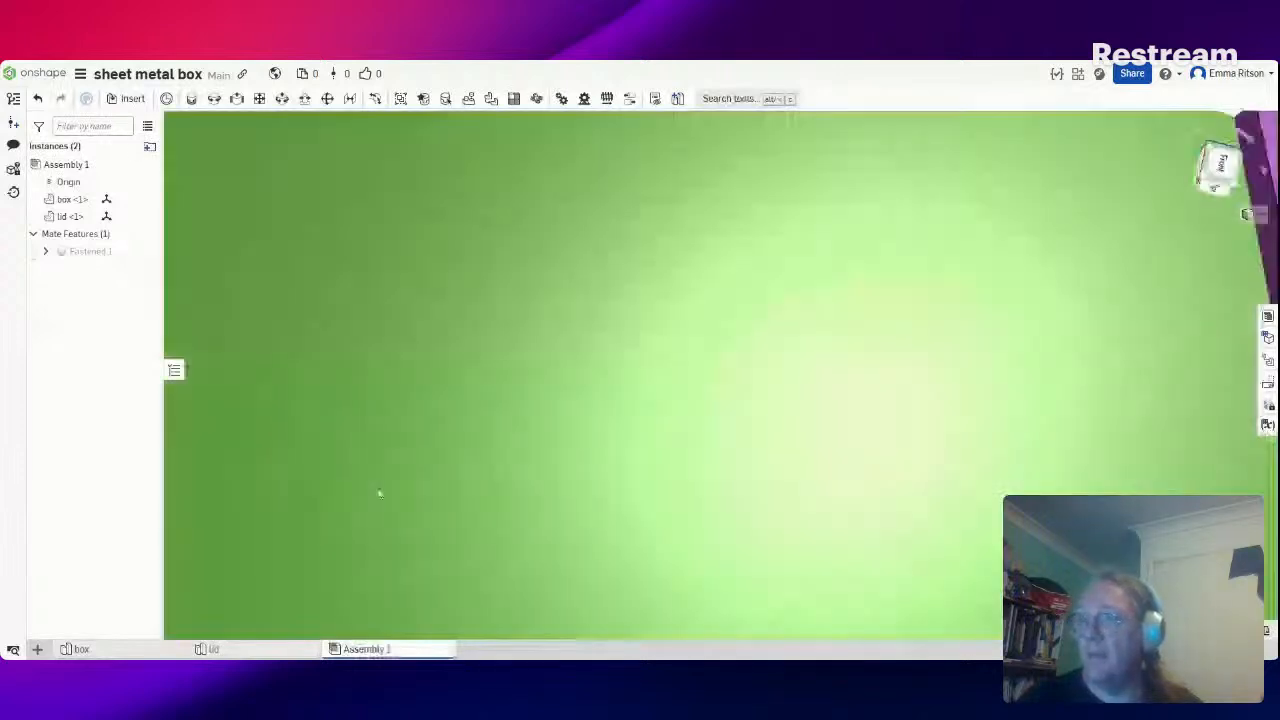
pyautogui.click(1230, 179)
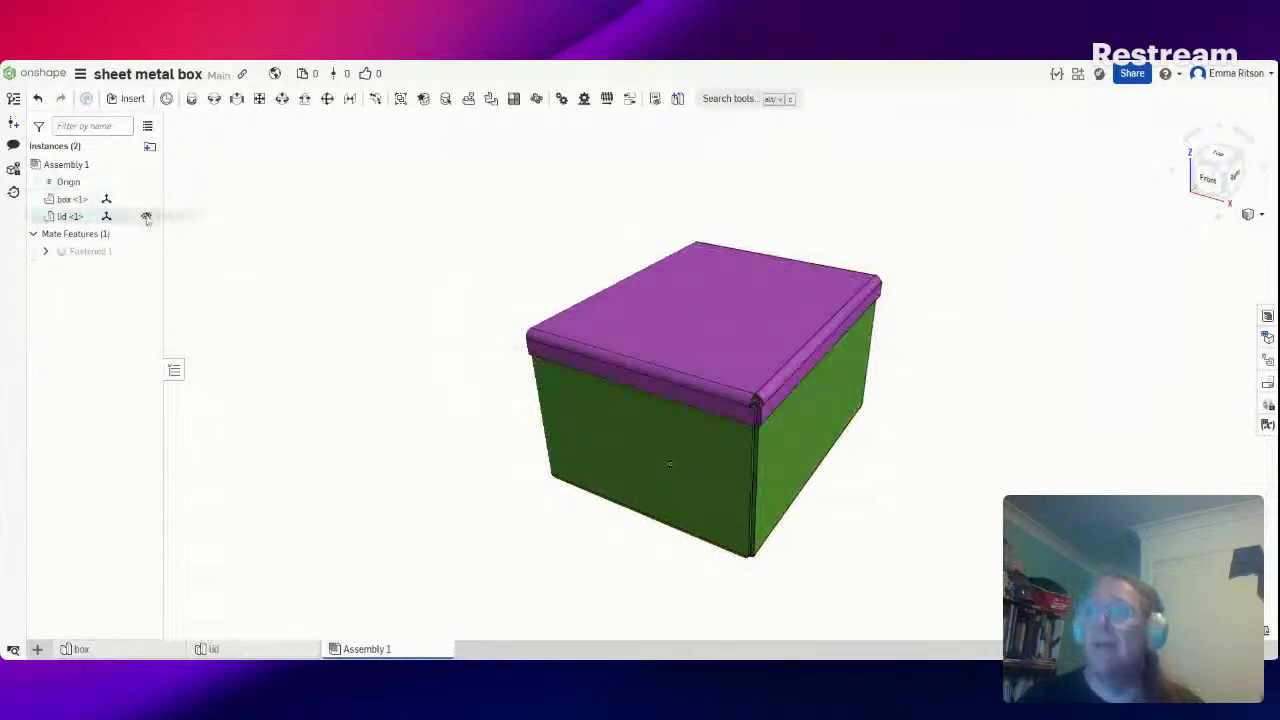
pyautogui.click(146, 217)
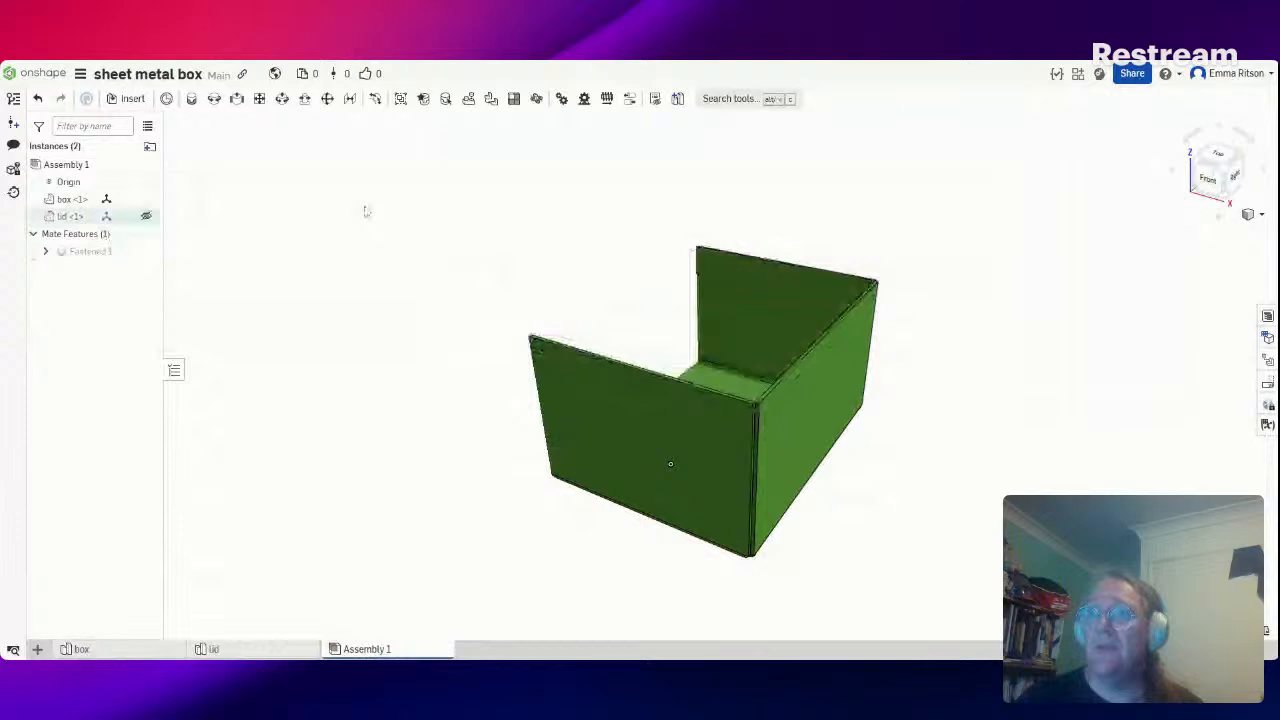
pyautogui.moveTo(349, 224); pyautogui.dragTo(357, 239, button='right')
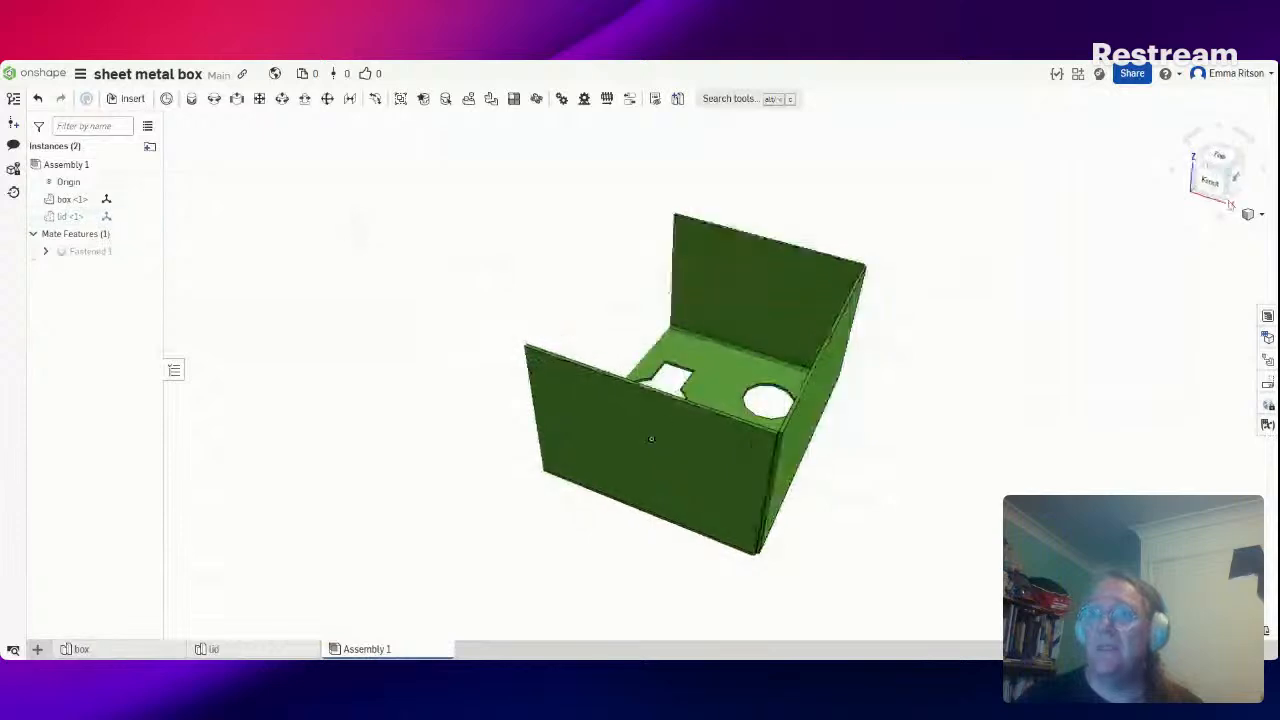
# Turn off the assembly's section view and show the lid again
pyautogui.click(1250, 216)
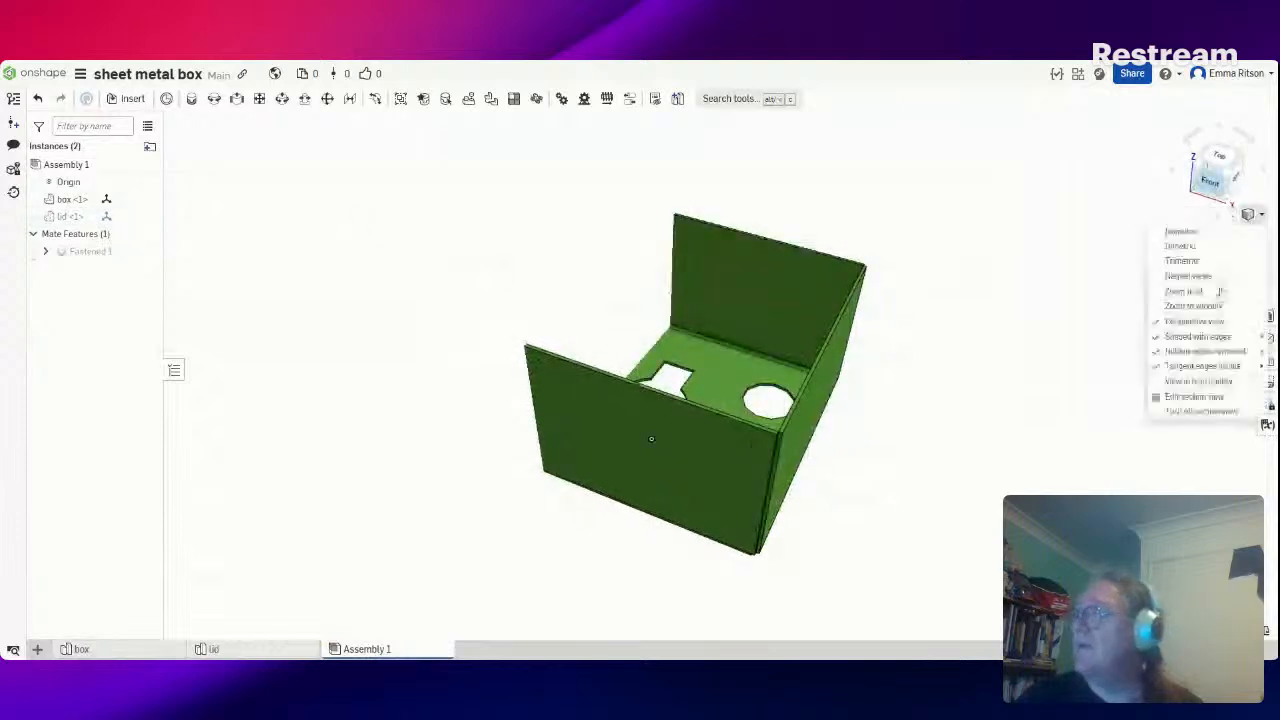
pyautogui.click(1190, 412)
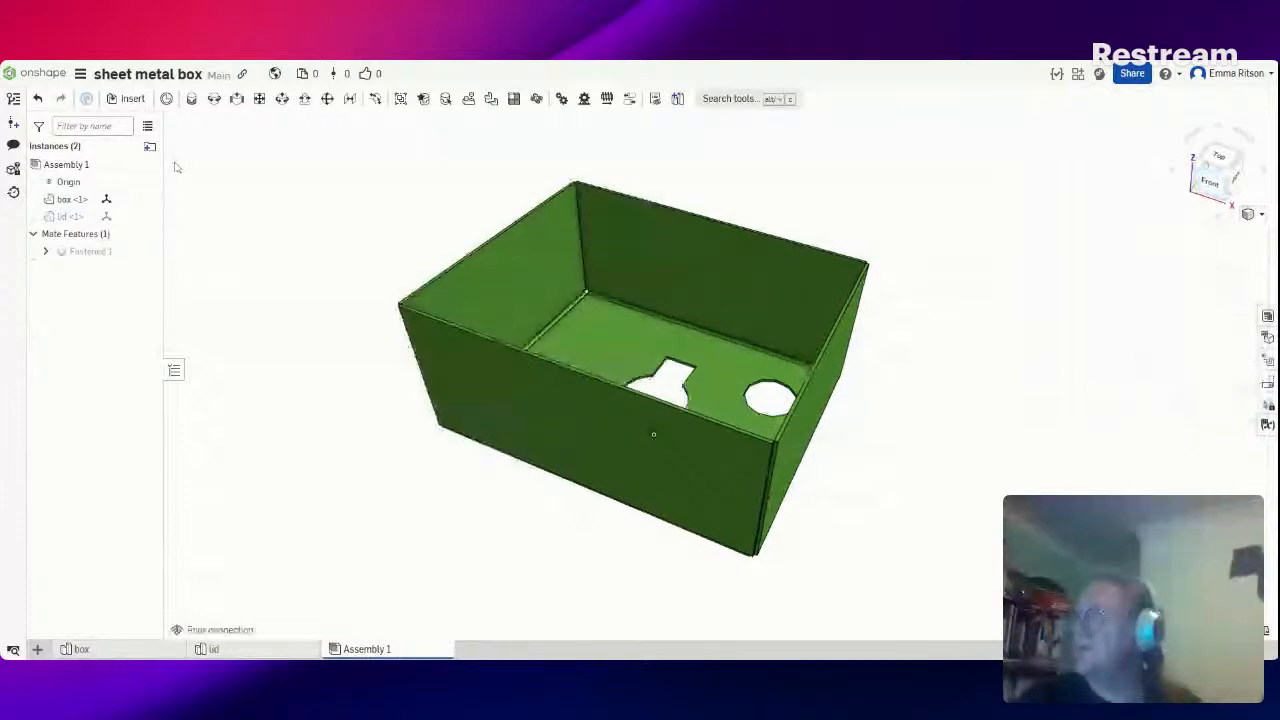
pyautogui.click(146, 217)
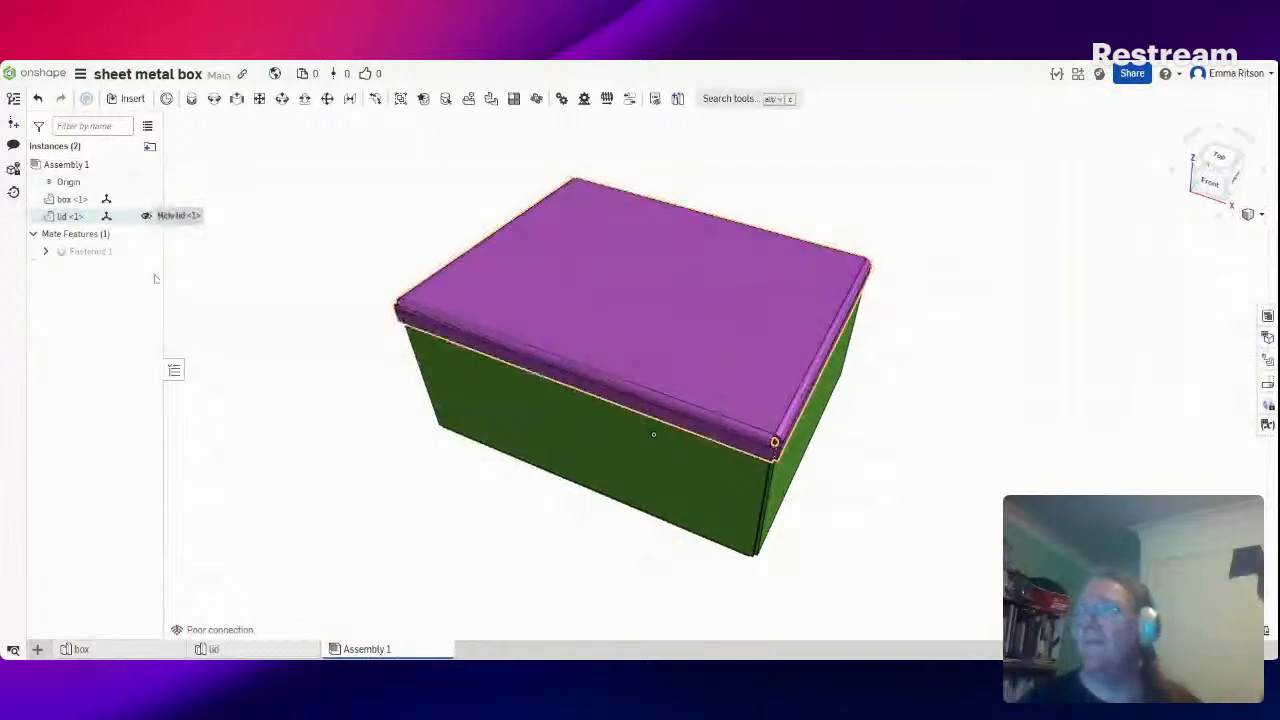
pyautogui.moveTo(243, 357)
pyautogui.mouseDown(button='right')
pyautogui.moveTo(257, 274)
pyautogui.moveTo(230, 336)
pyautogui.mouseUp(button='right')
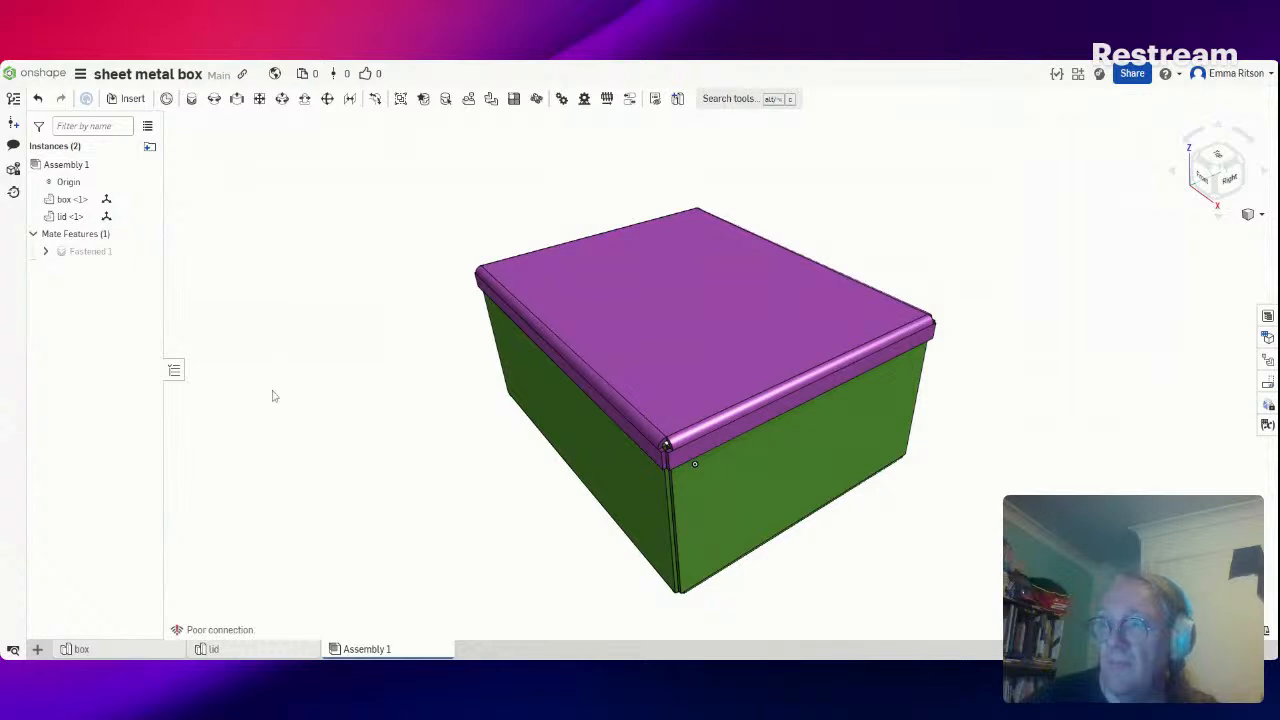
pyautogui.moveTo(520, 380); pyautogui.dragTo(500, 285, button='right')
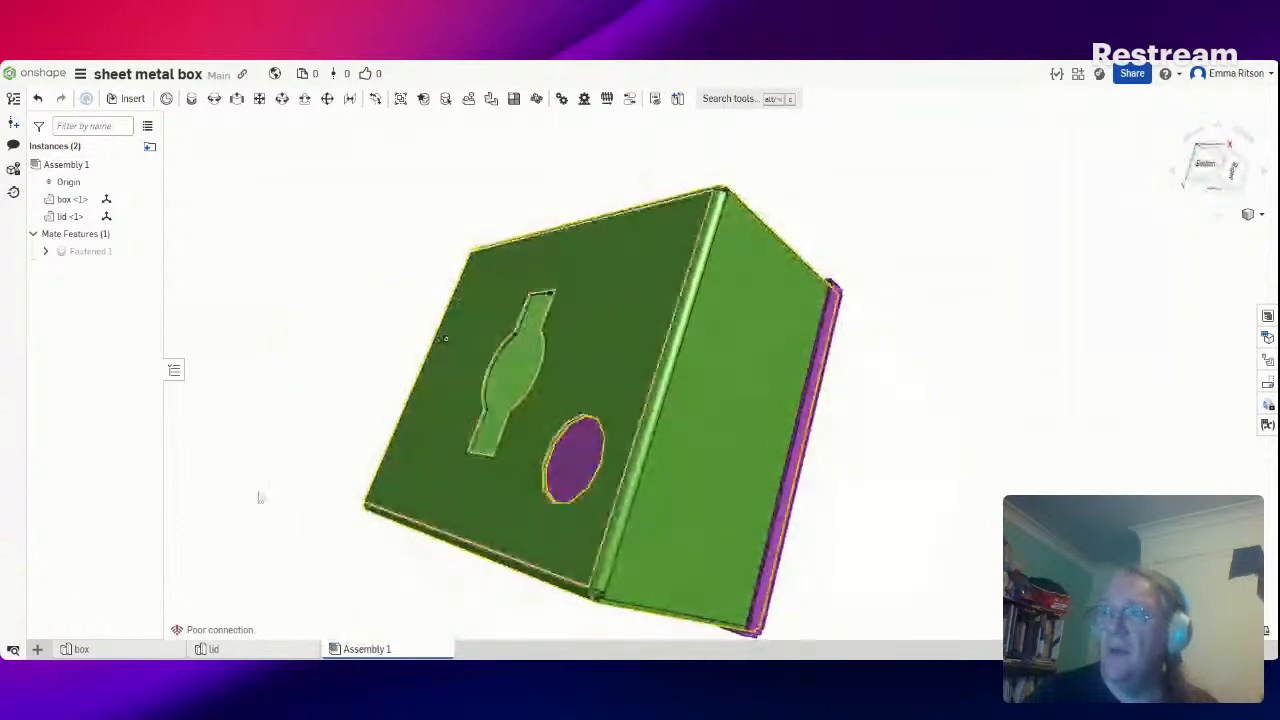
pyautogui.moveTo(1199, 432); pyautogui.dragTo(900, 440, button='right')
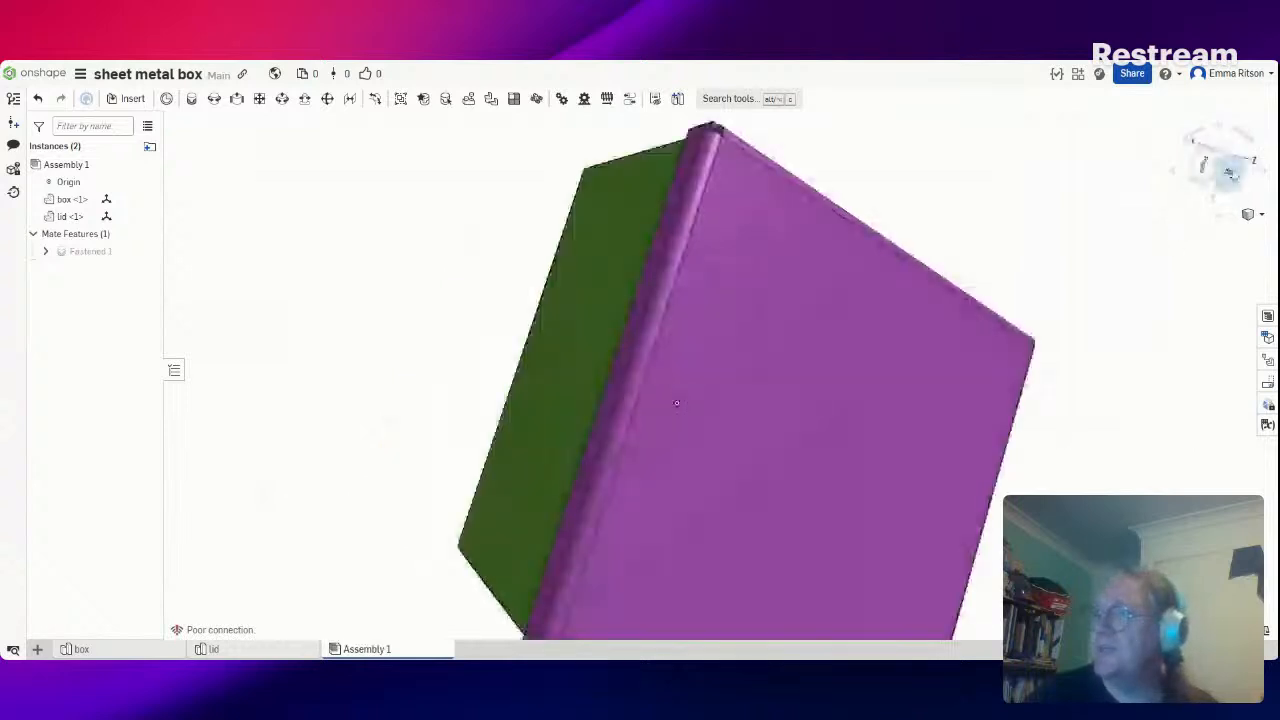
pyautogui.hotkey('shift', '5')
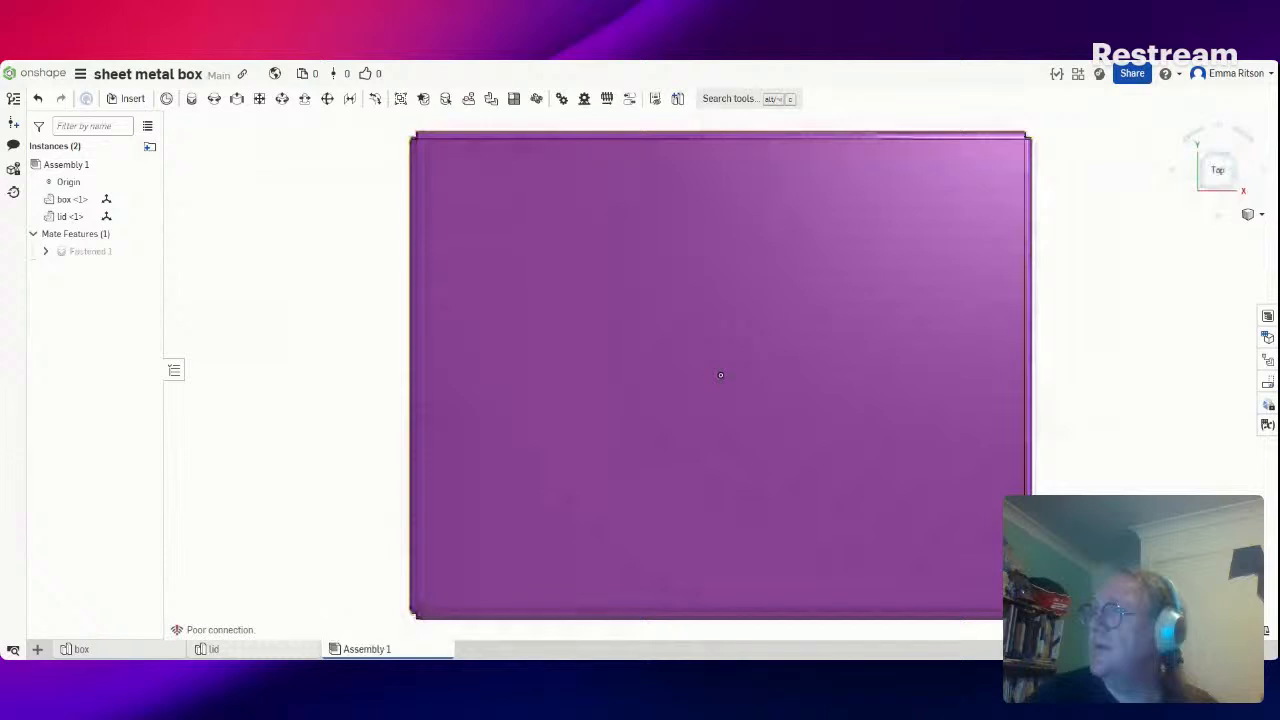
# Return to the box Part Studio, show the Top plane and start a new sketch on it
pyautogui.click(113, 651)
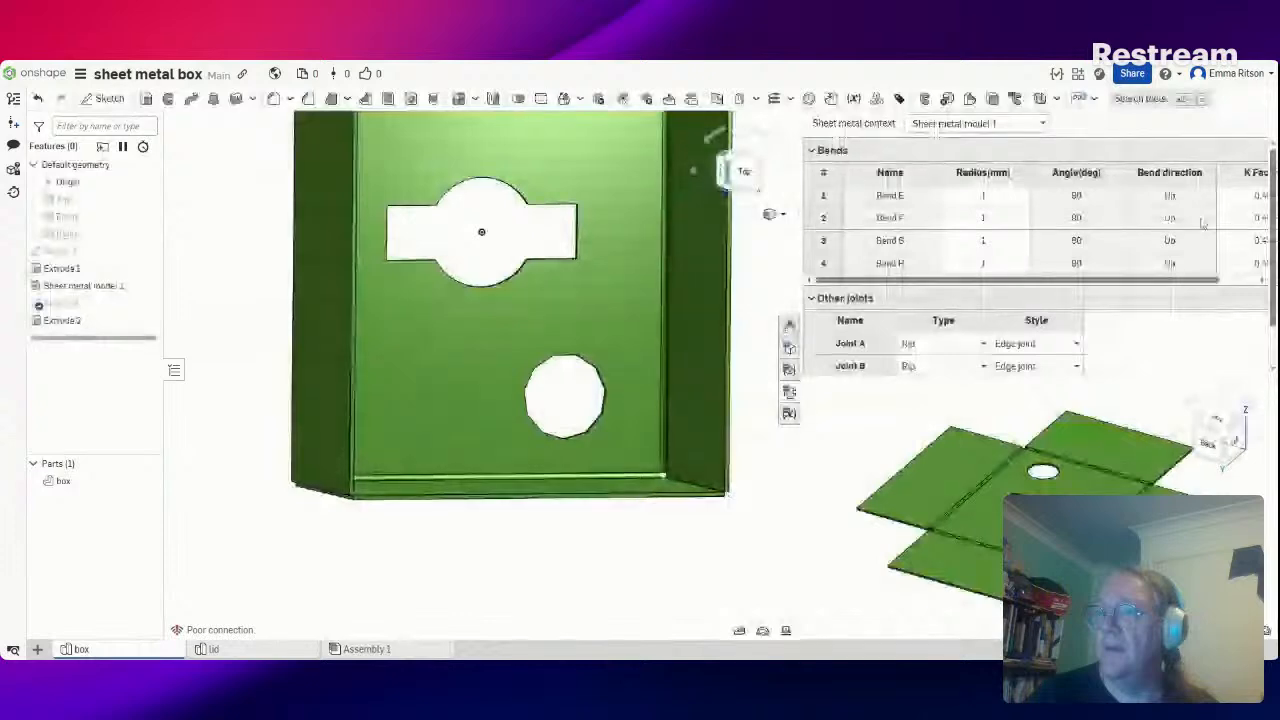
pyautogui.click(742, 171)
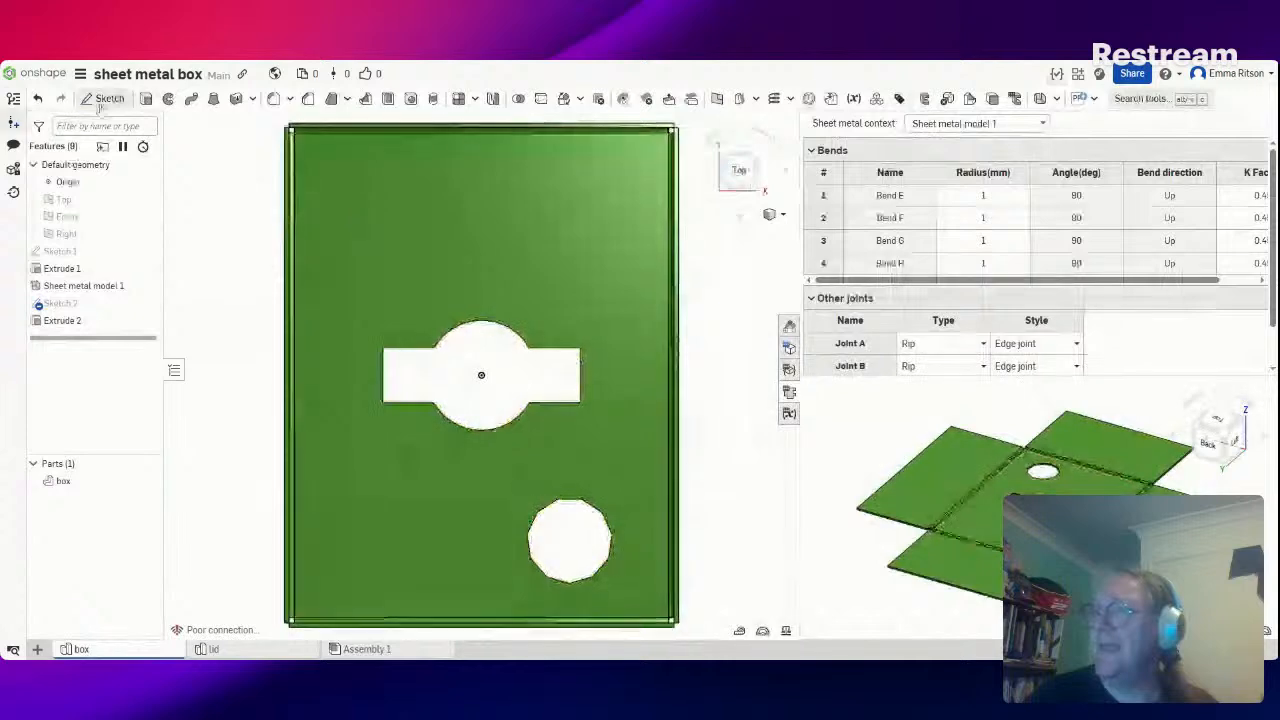
pyautogui.click(147, 200)
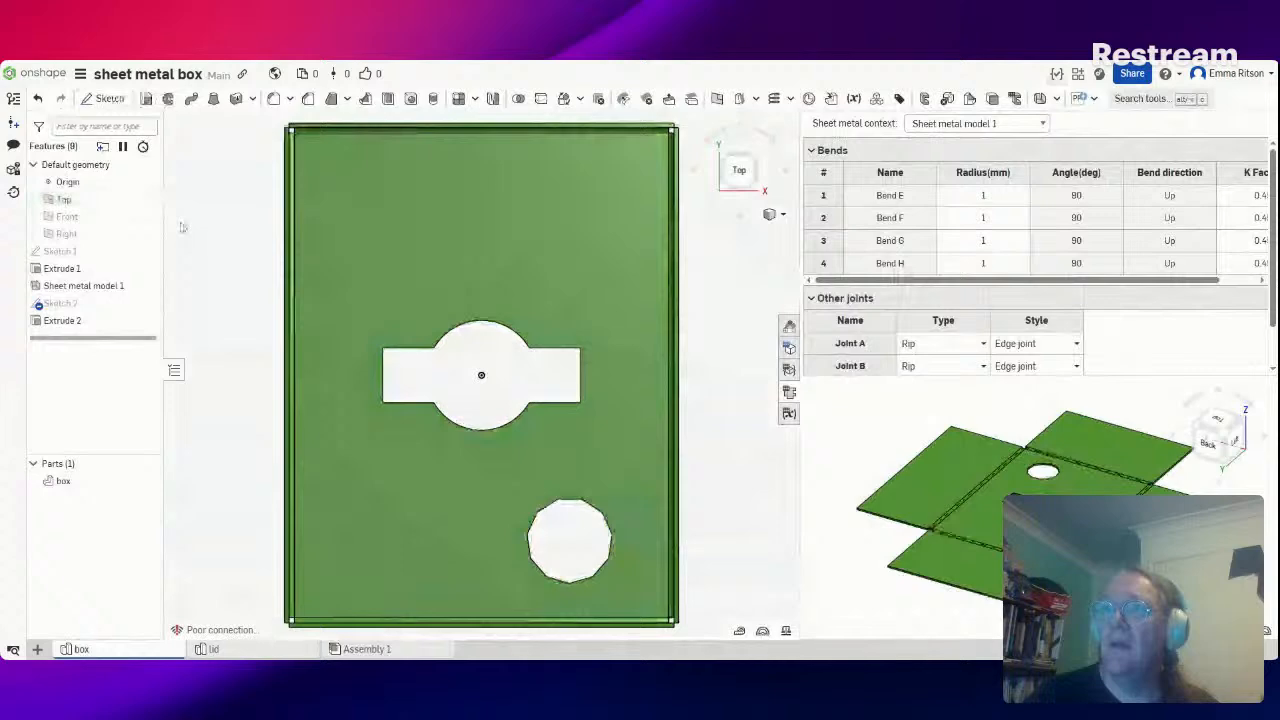
pyautogui.scroll(-5, 237, 274)
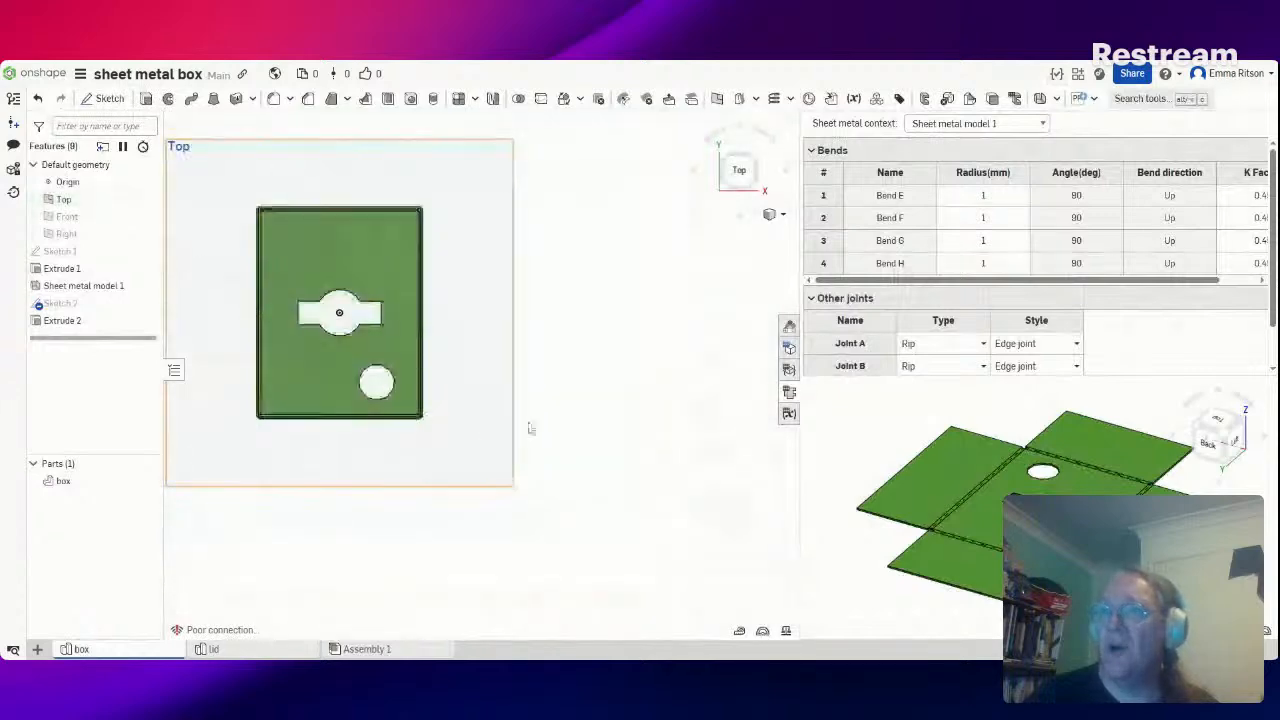
pyautogui.moveTo(278, 451); pyautogui.dragTo(272, 391, button='right')
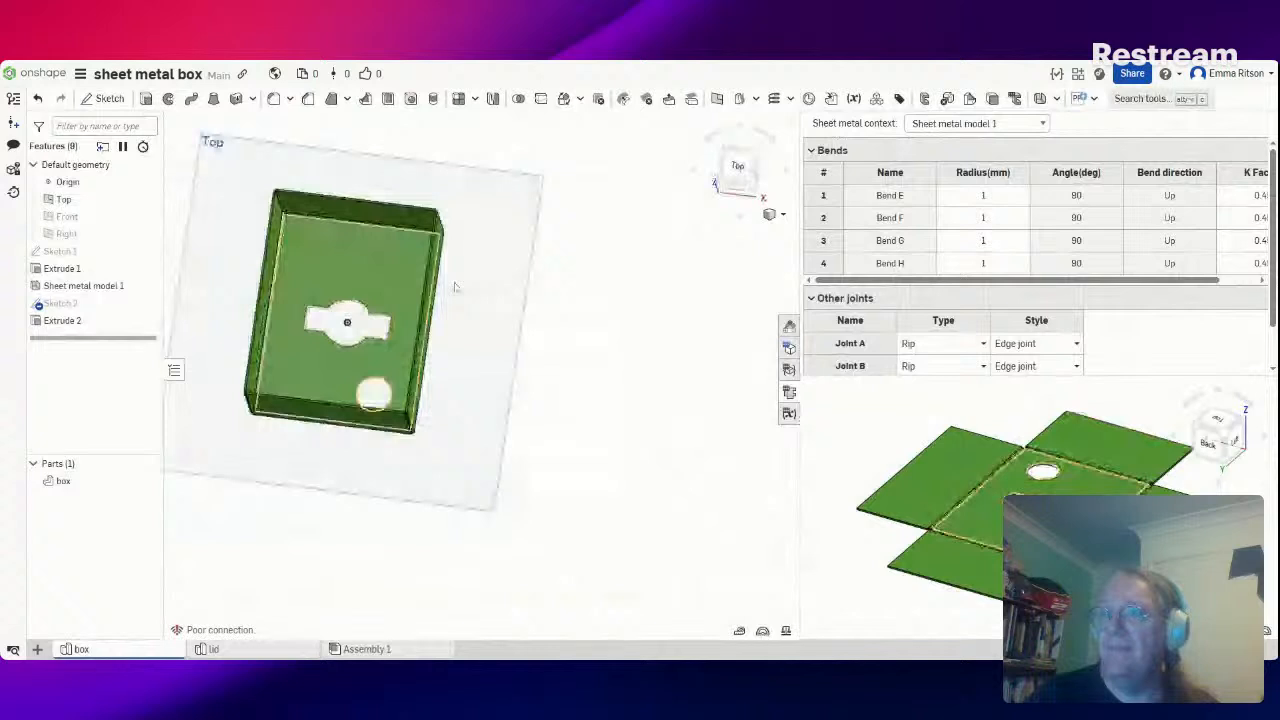
pyautogui.click(99, 100)
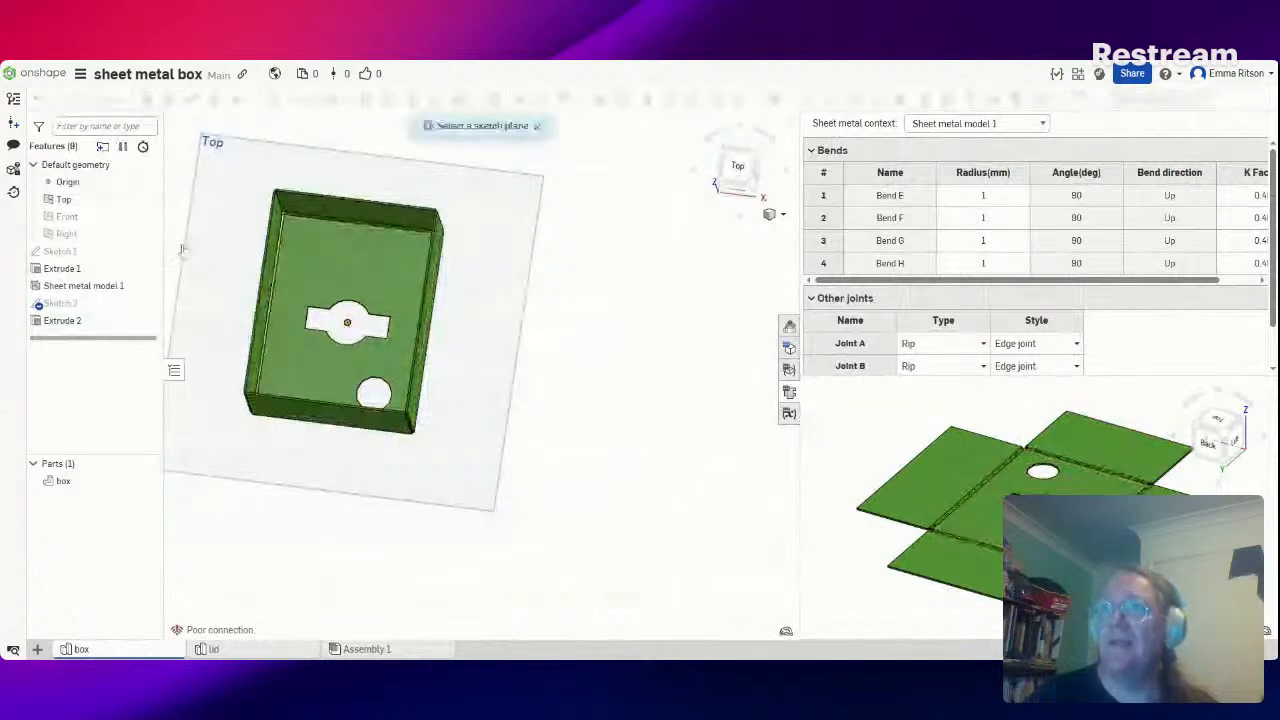
pyautogui.click(502, 350)
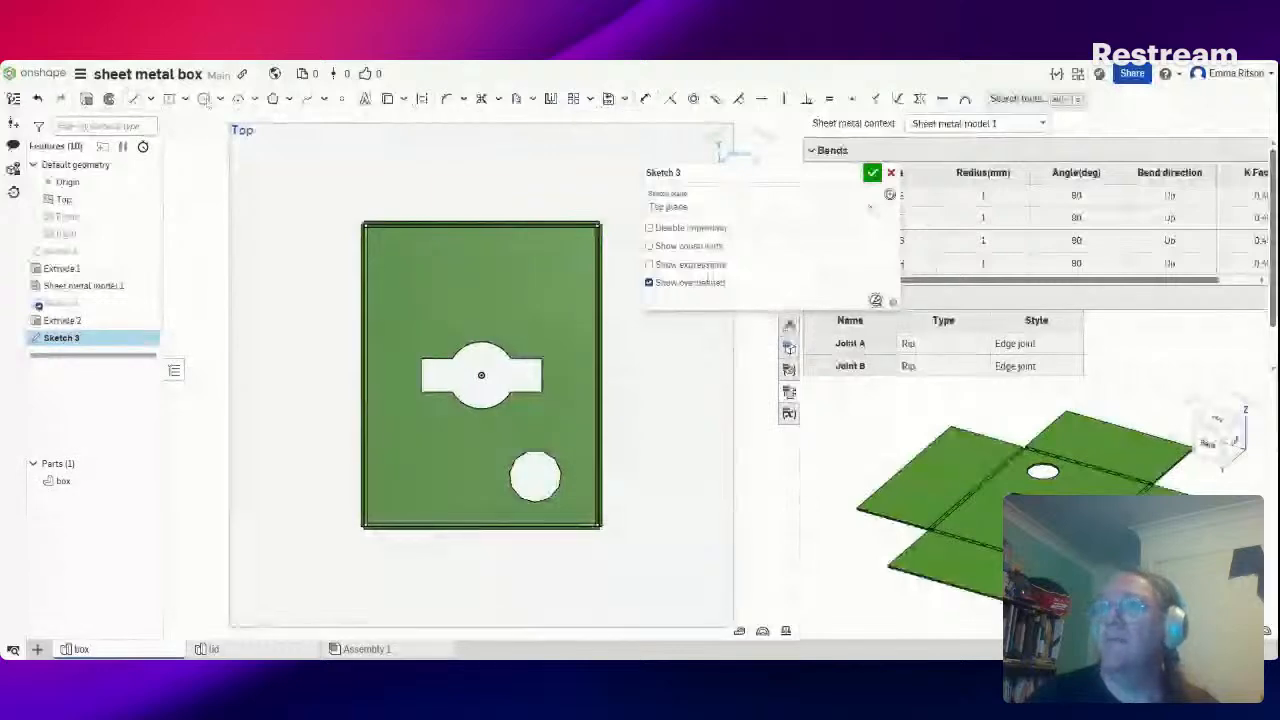
# Sketch a 5 mm diameter circle near the upper-left corner of the box base
pyautogui.click(206, 100)
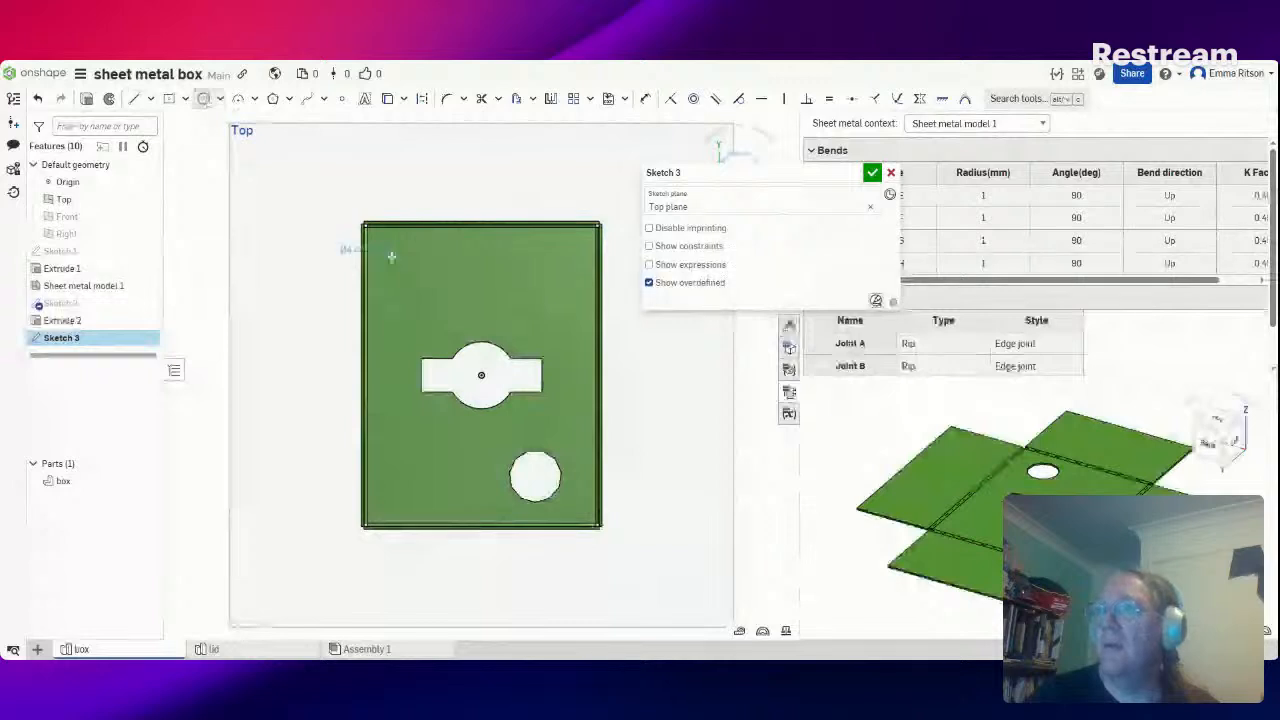
pyautogui.click(391, 257)
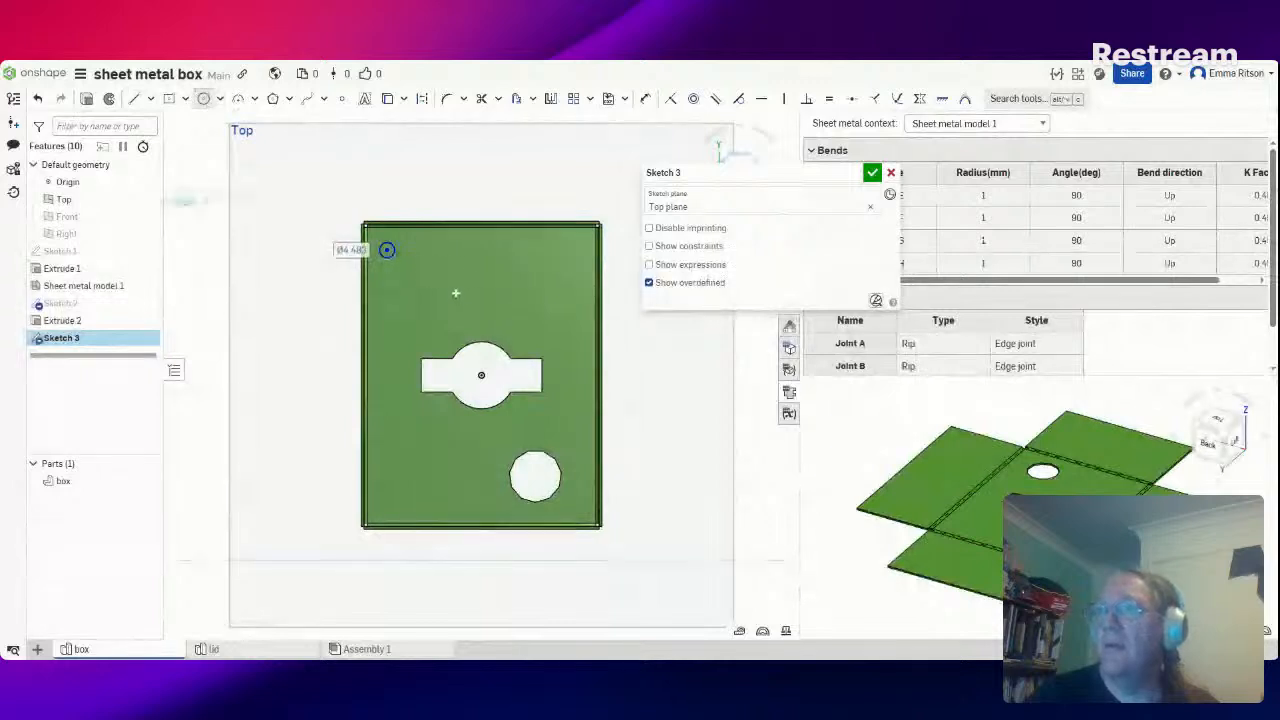
pyautogui.write('5')
pyautogui.press('Return')
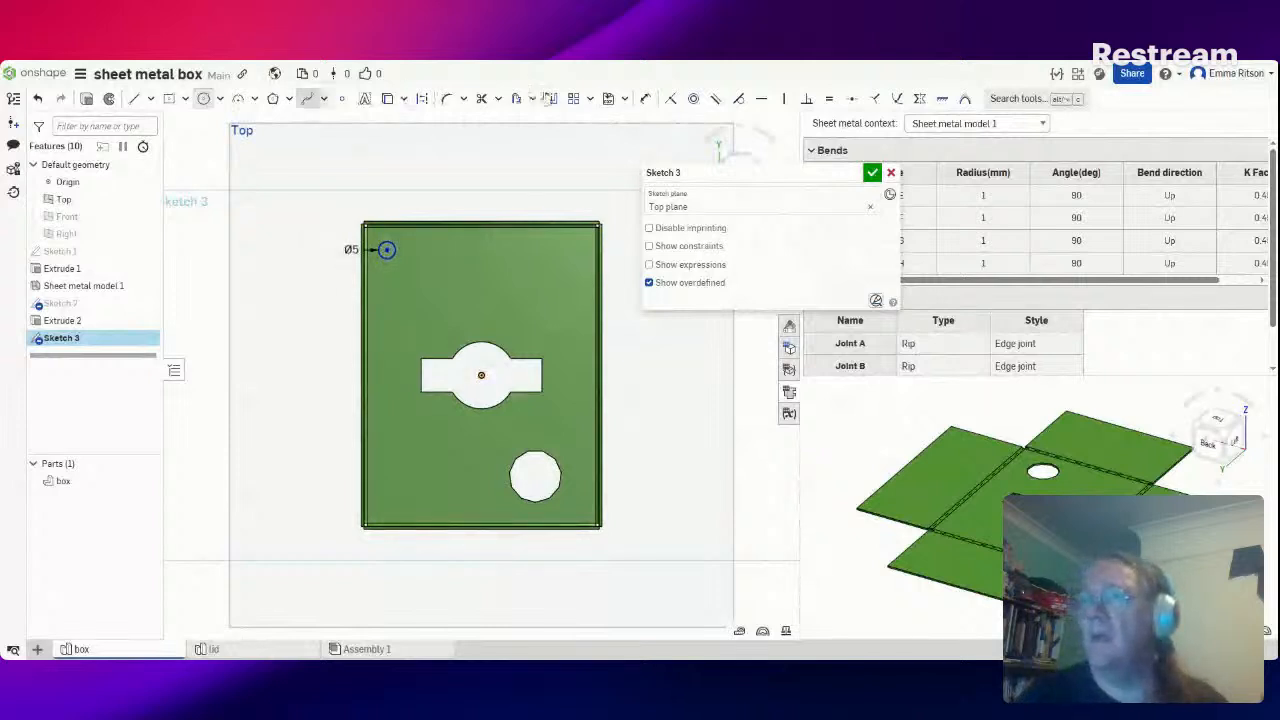
# Dimension the horizontal distance between the origin and the small circle's centre as 30 mm
pyautogui.click(647, 98)
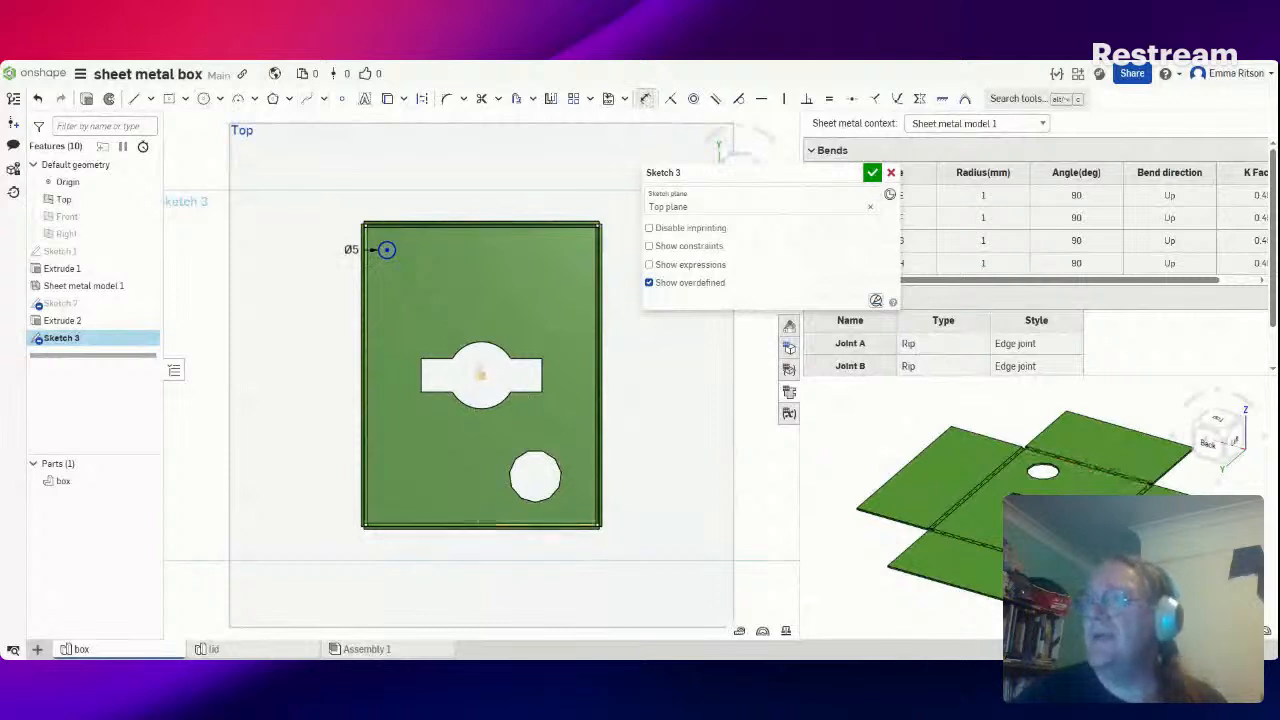
pyautogui.click(481, 375)
pyautogui.click(387, 250)
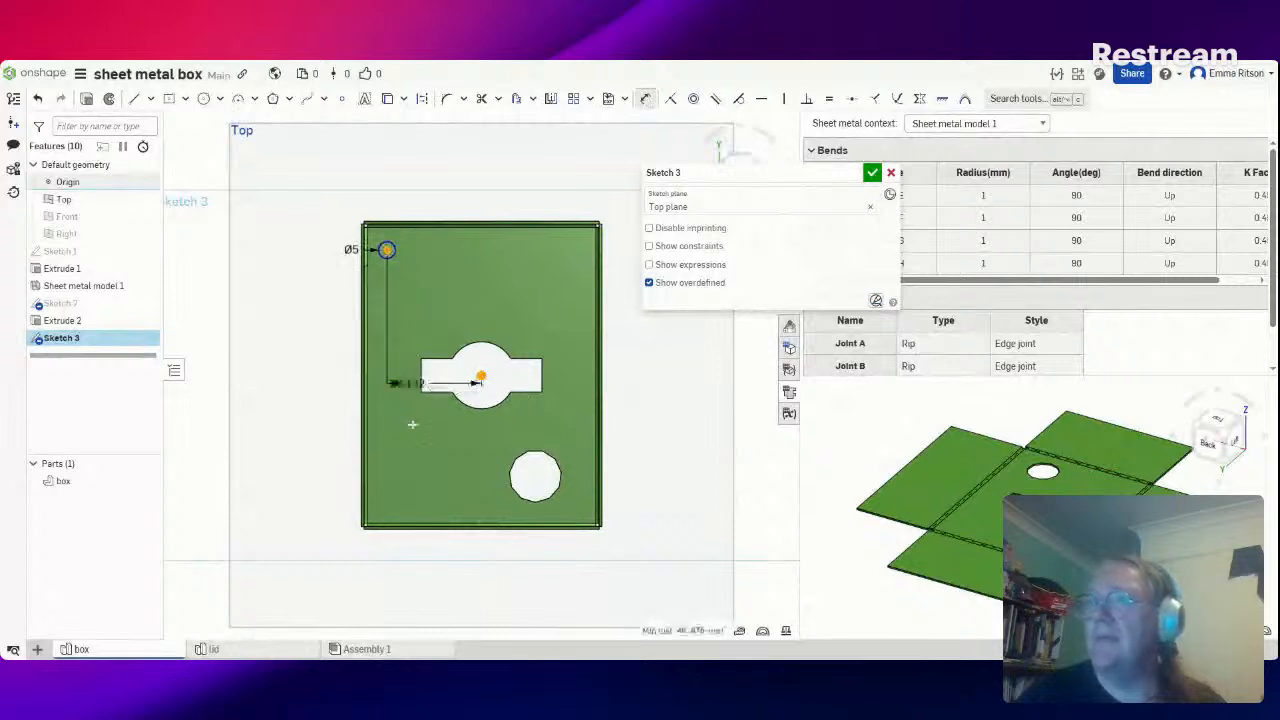
pyautogui.click(421, 467)
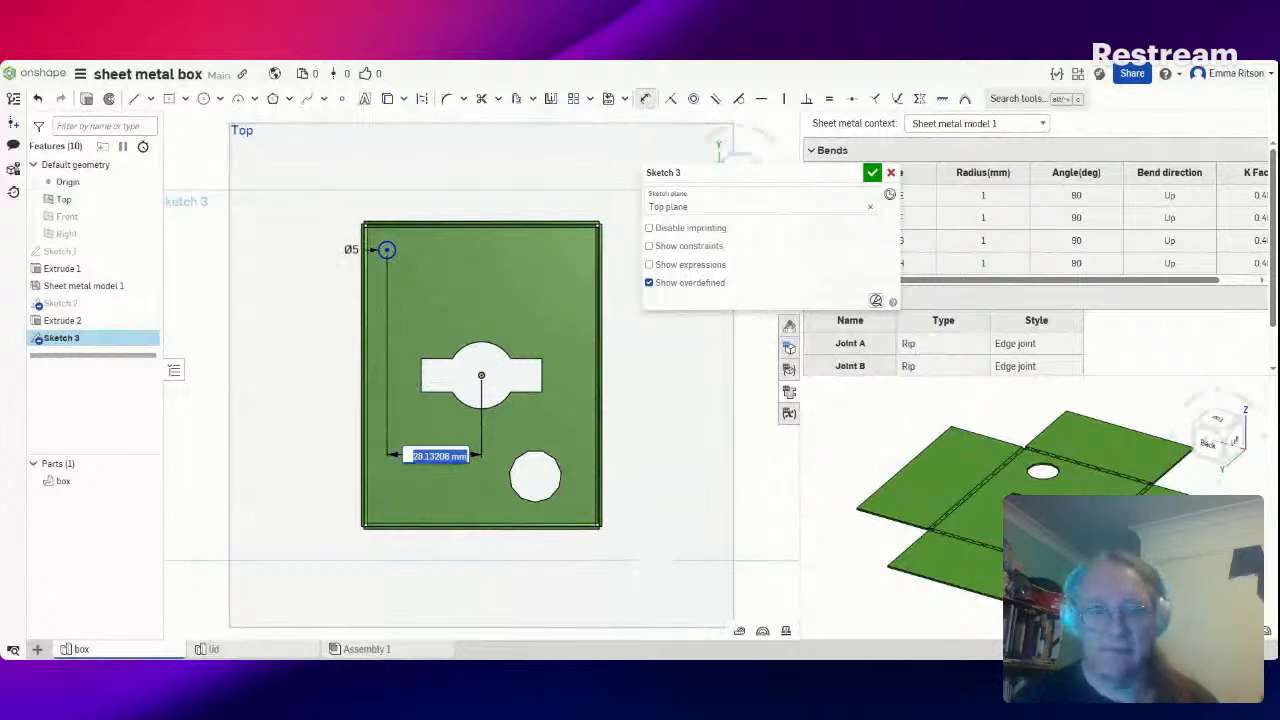
pyautogui.write('30')
pyautogui.press('Return')
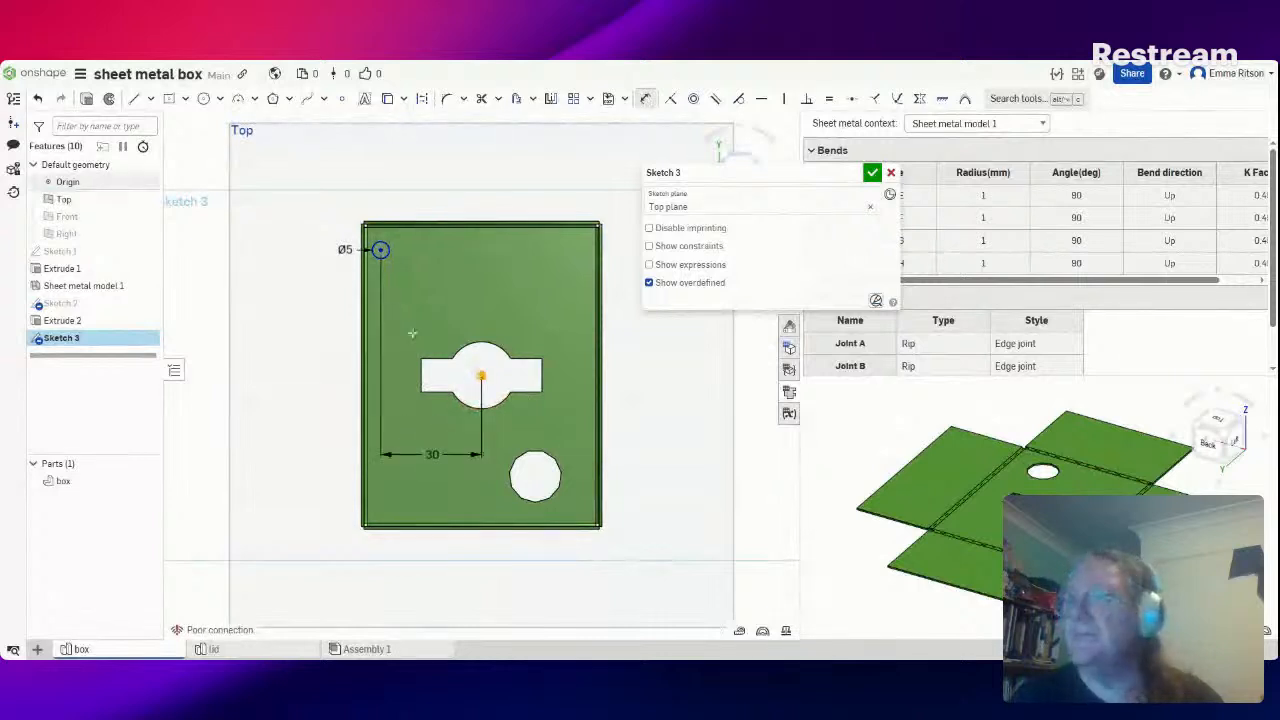
# Dimension the vertical distance between the origin and the small circle's centre as 40 mm
pyautogui.click(380, 249)
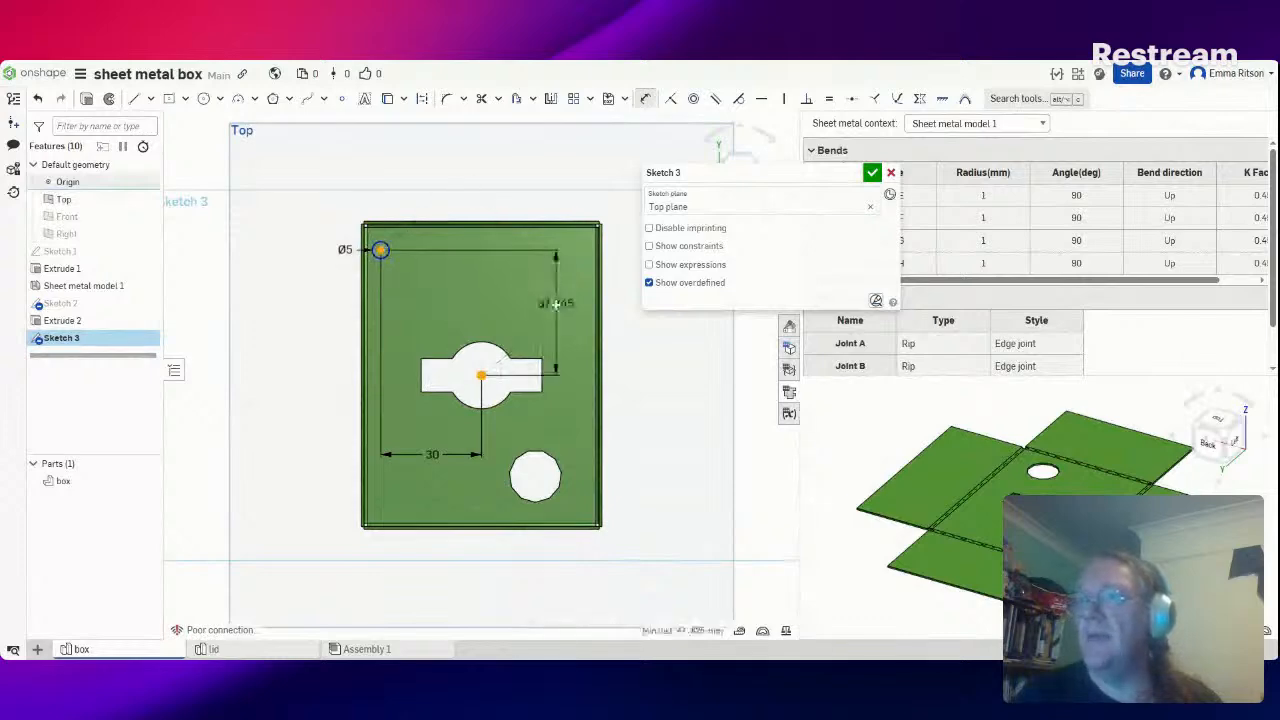
pyautogui.click(555, 304)
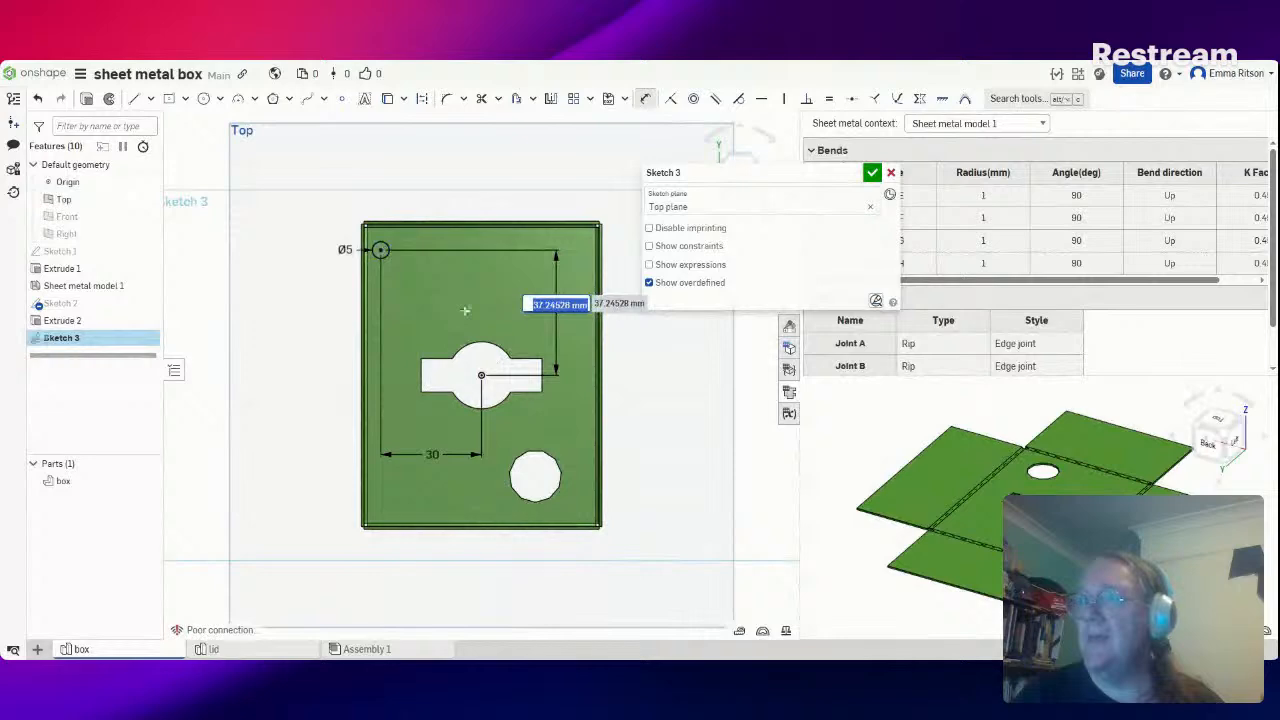
pyautogui.press('BackSpace')
pyautogui.press('Escape')
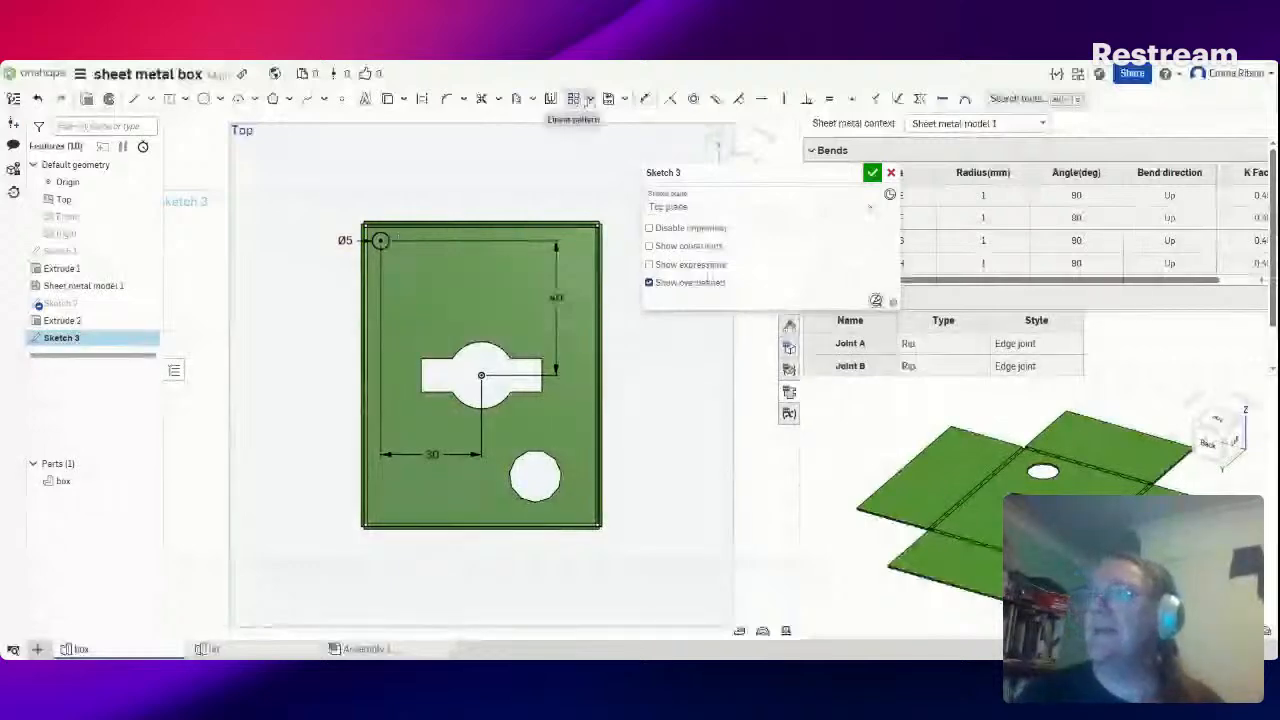
# Create a linear pattern of the 5 mm circle with 60 mm horizontal spacing across the box base
pyautogui.click(590, 99)
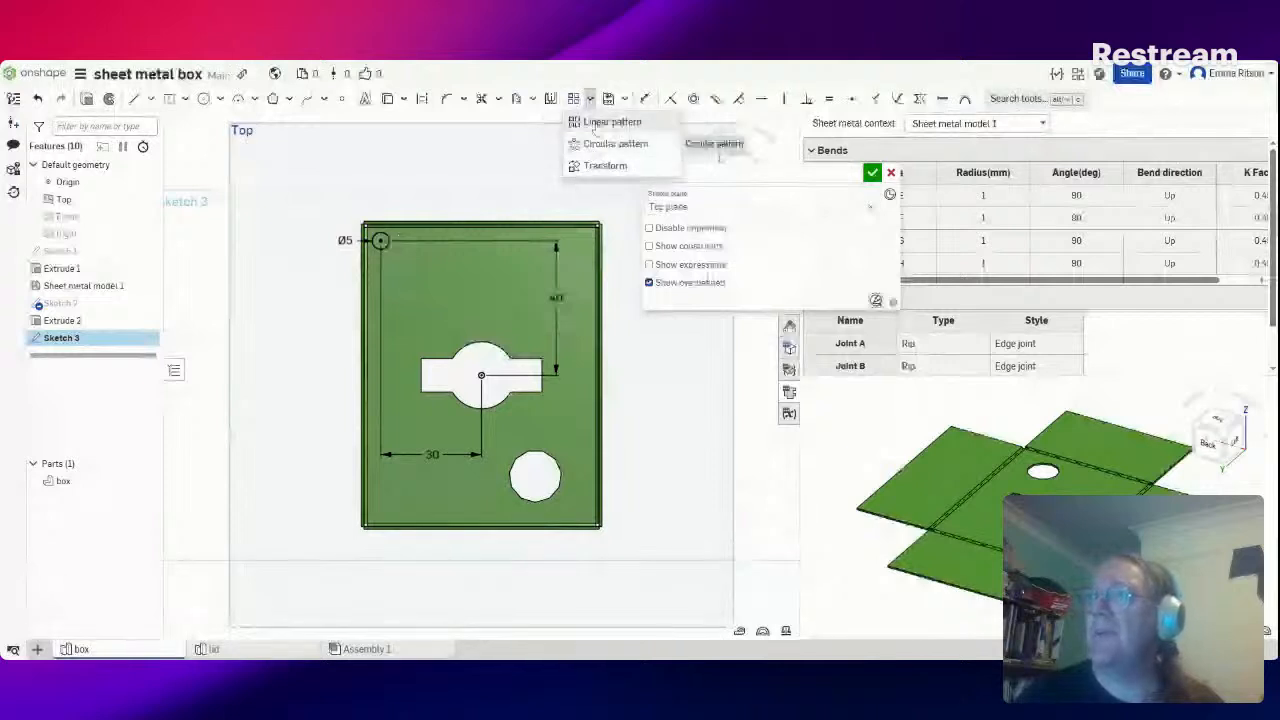
pyautogui.click(595, 126)
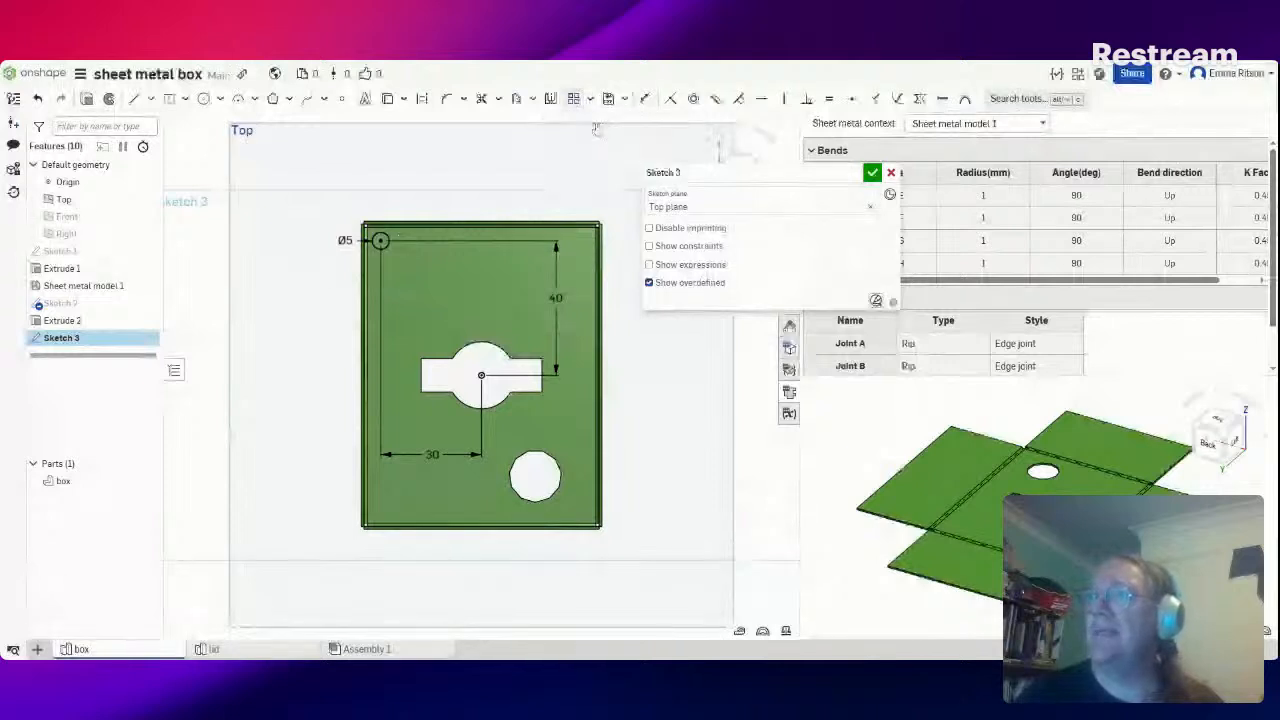
pyautogui.click(382, 243)
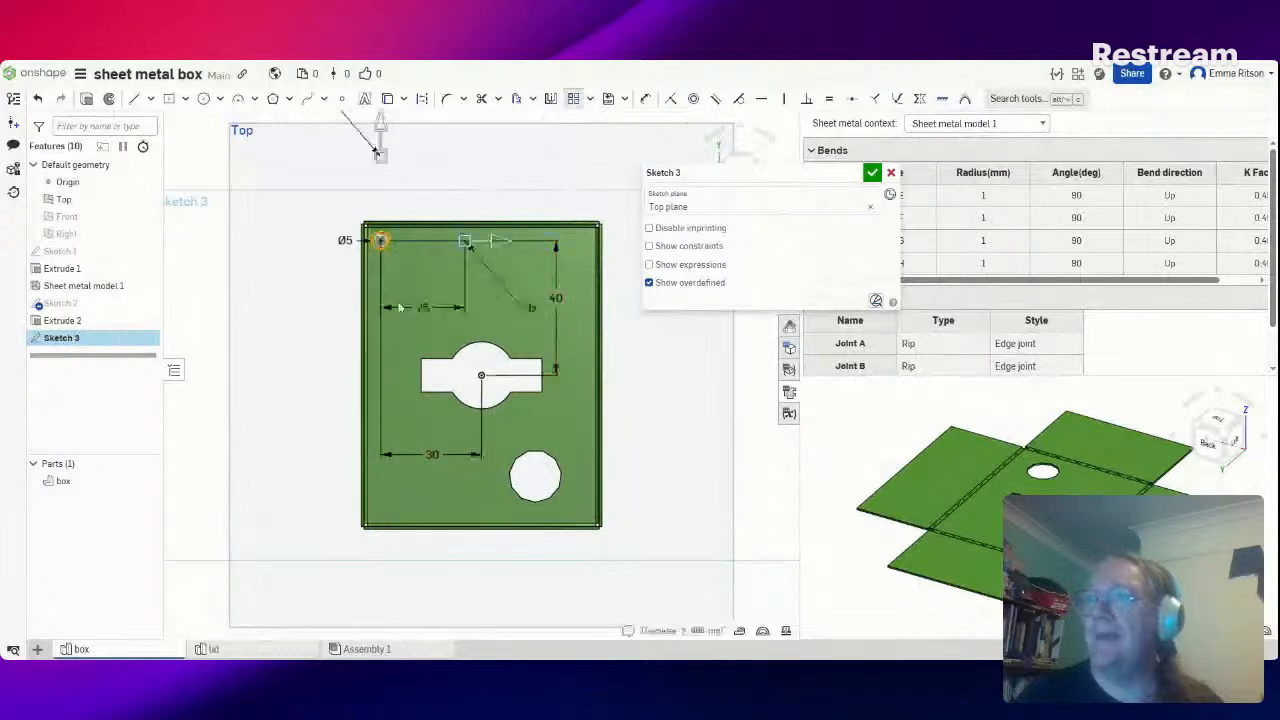
pyautogui.doubleClick(425, 306)
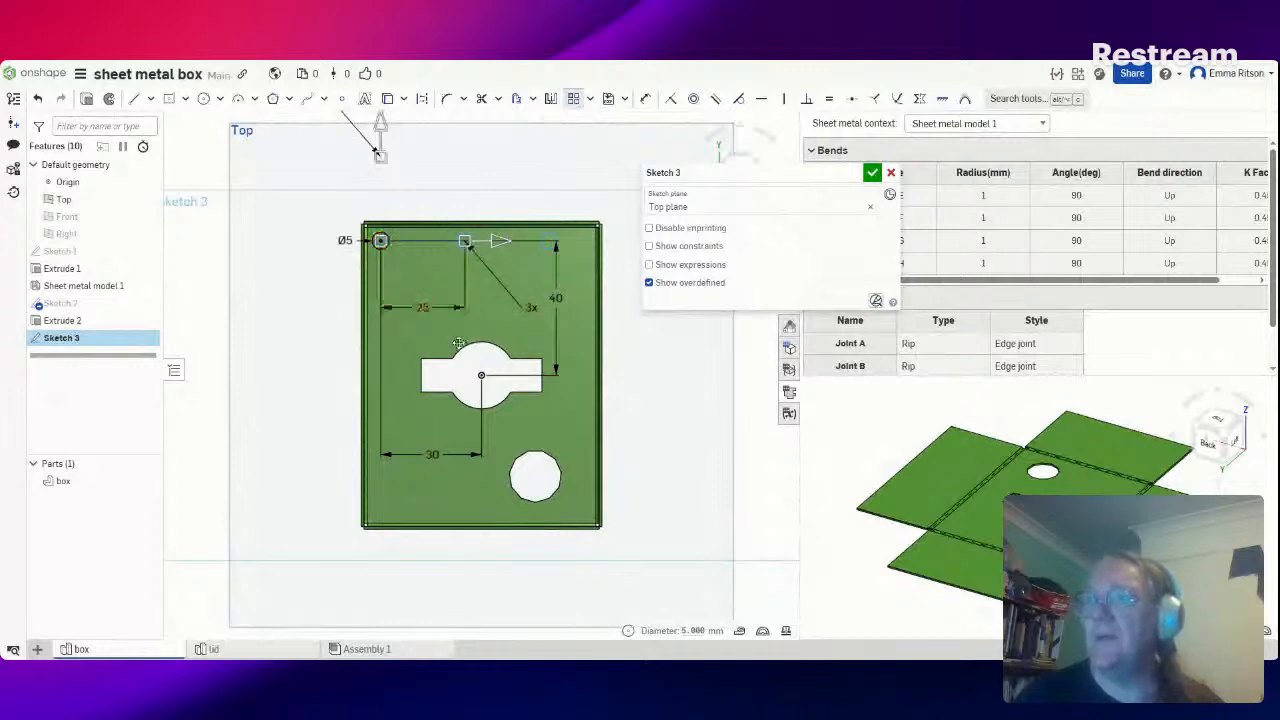
pyautogui.write('60')
pyautogui.press('Return')
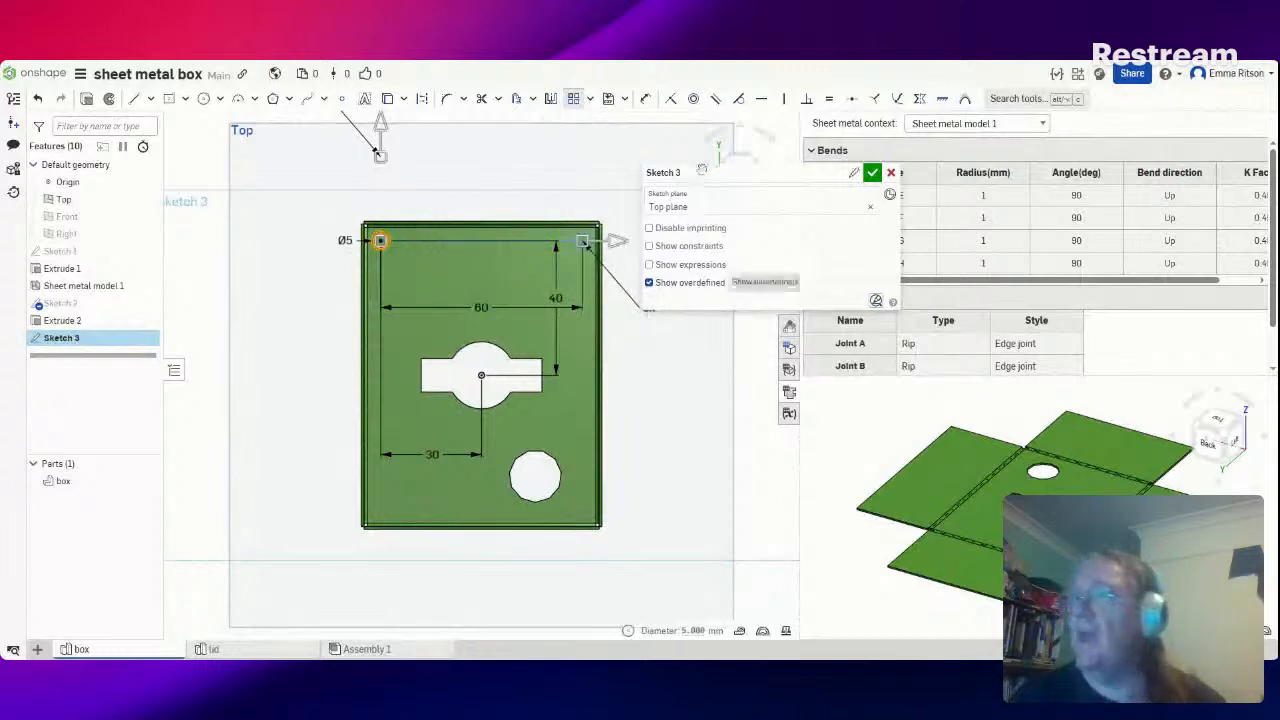
# Set the linear pattern's horizontal instance count to 2
pyautogui.moveTo(762, 169); pyautogui.dragTo(865, 174)
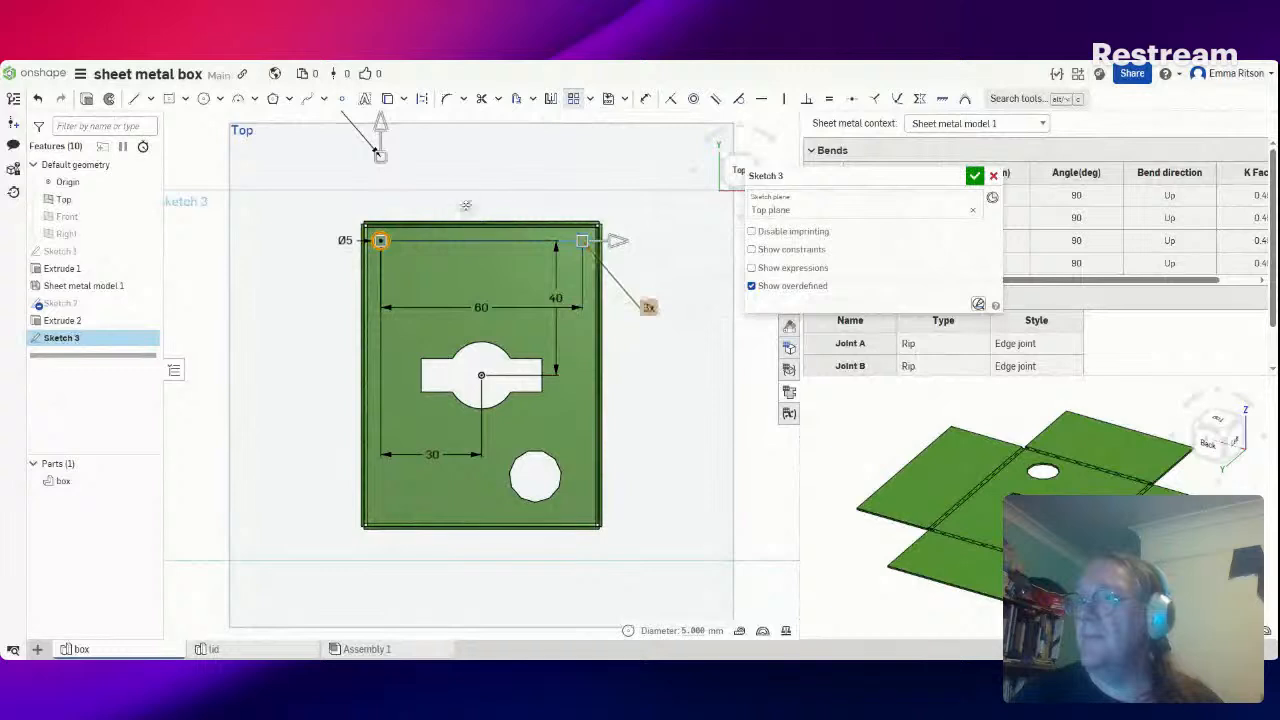
pyautogui.scroll(-6, 482, 203)
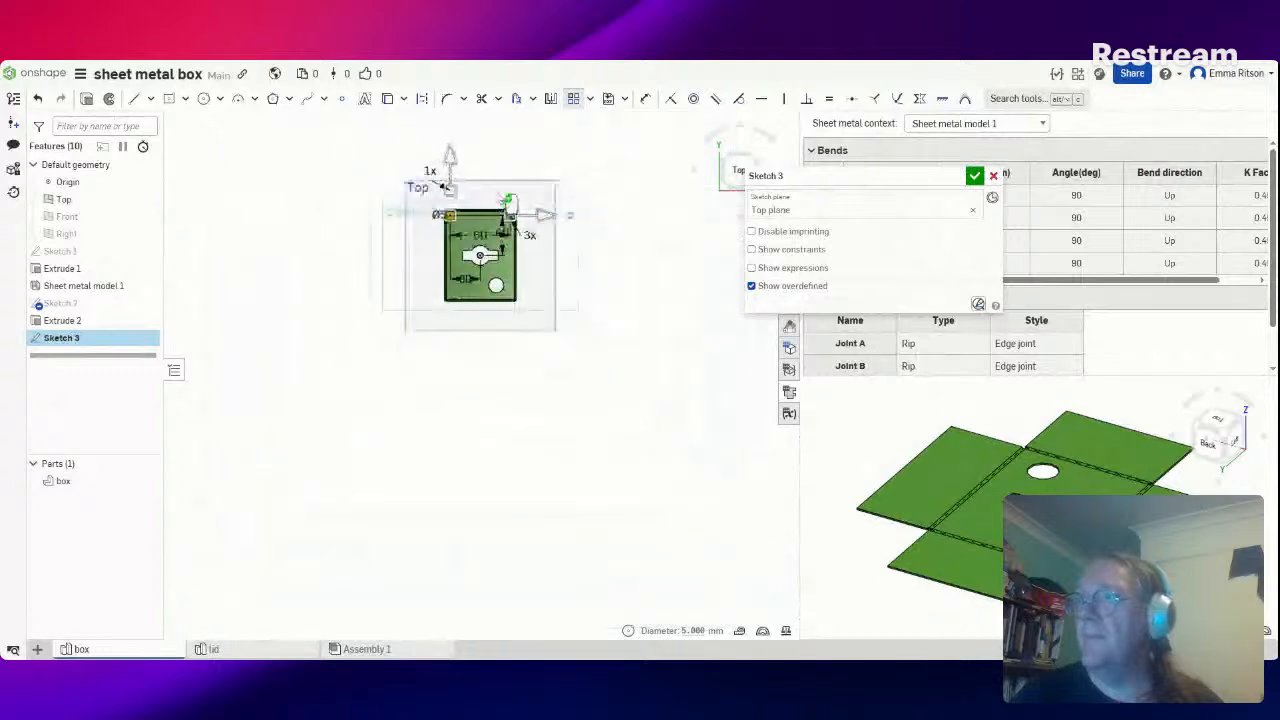
pyautogui.scroll(5, 507, 203)
pyautogui.scroll(5, 509, 205)
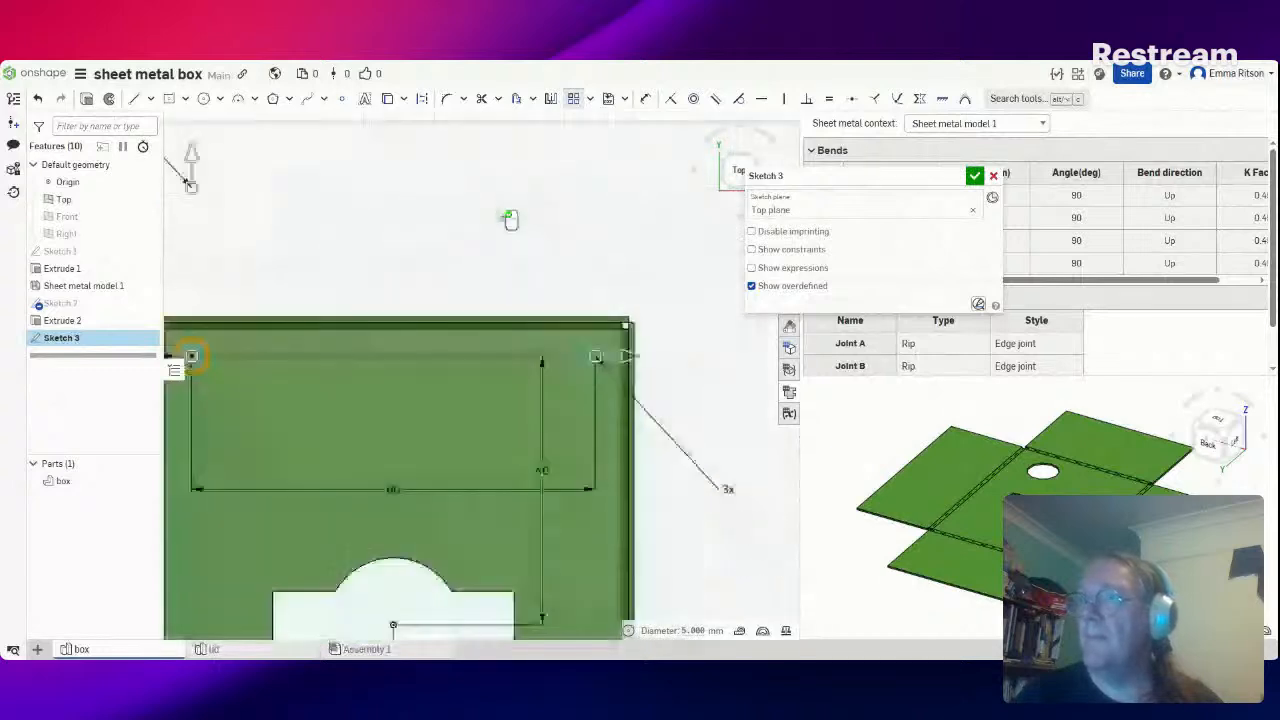
pyautogui.scroll(-2, 509, 225)
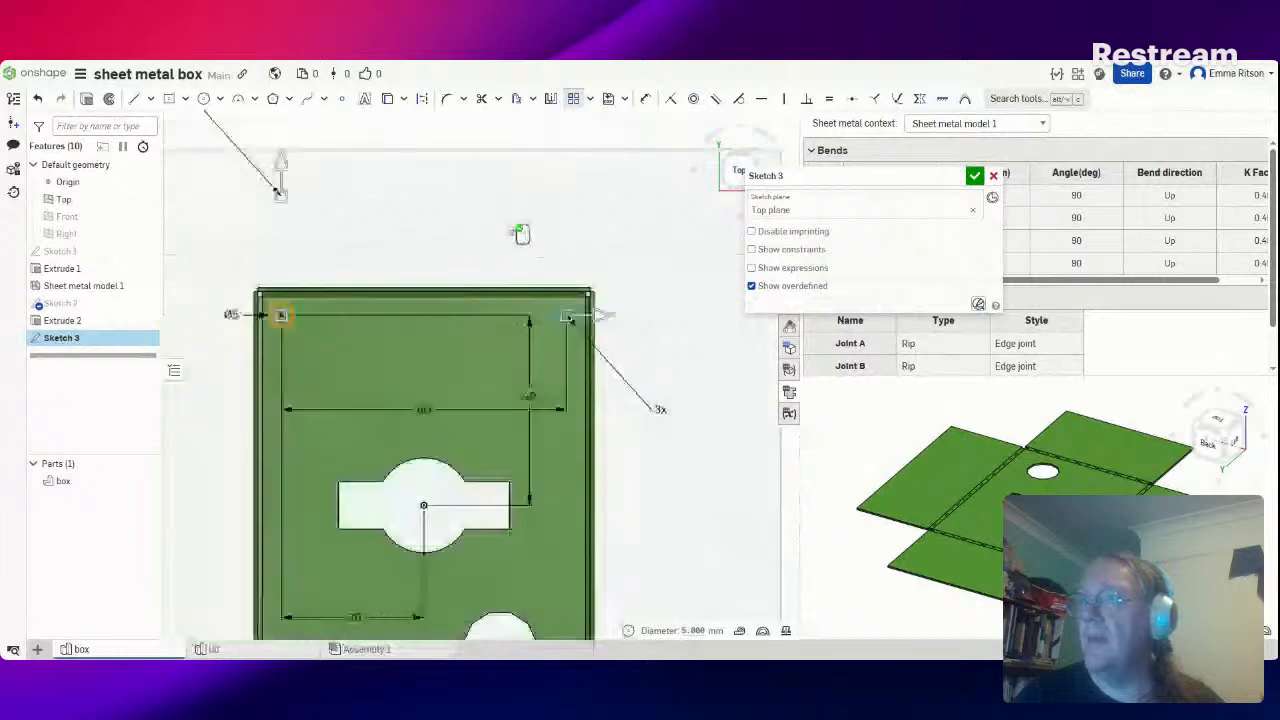
pyautogui.click(660, 410)
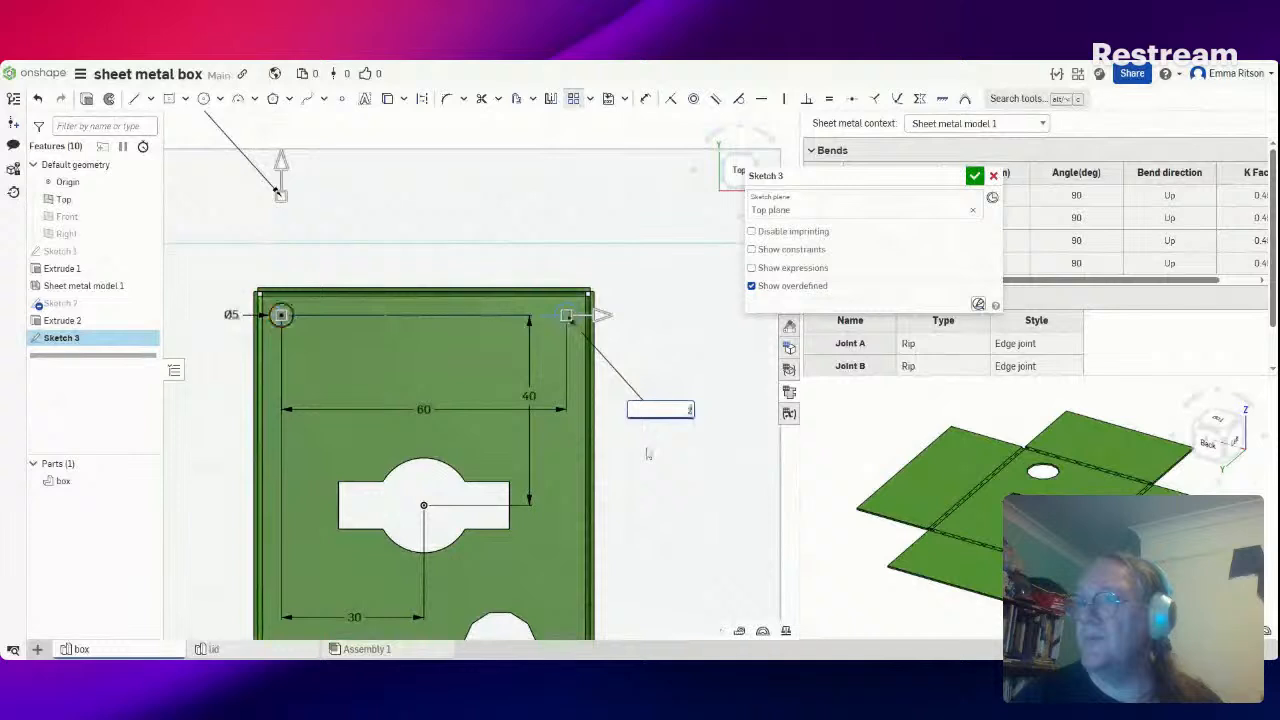
pyautogui.press('Return')
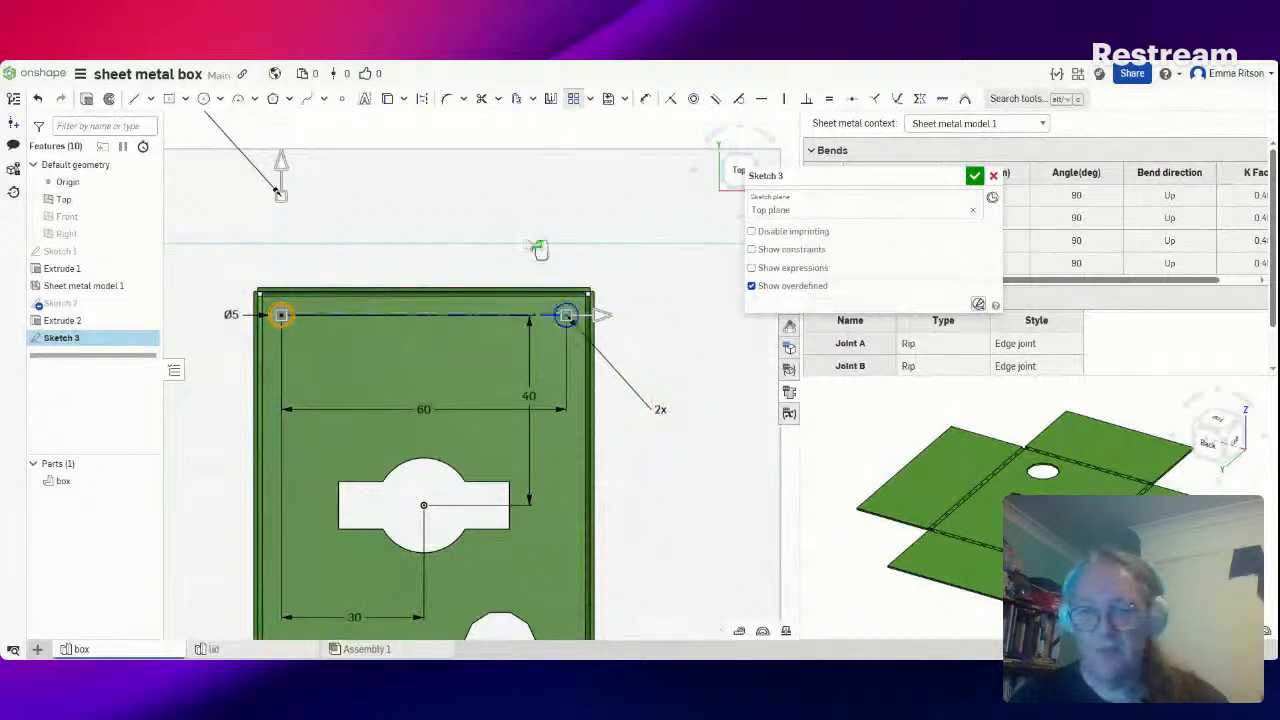
# Mirror the two 5 mm circles about the Front plane to the opposite end of the box base
pyautogui.scroll(-1, 530, 242)
pyautogui.scroll(-3, 536, 249)
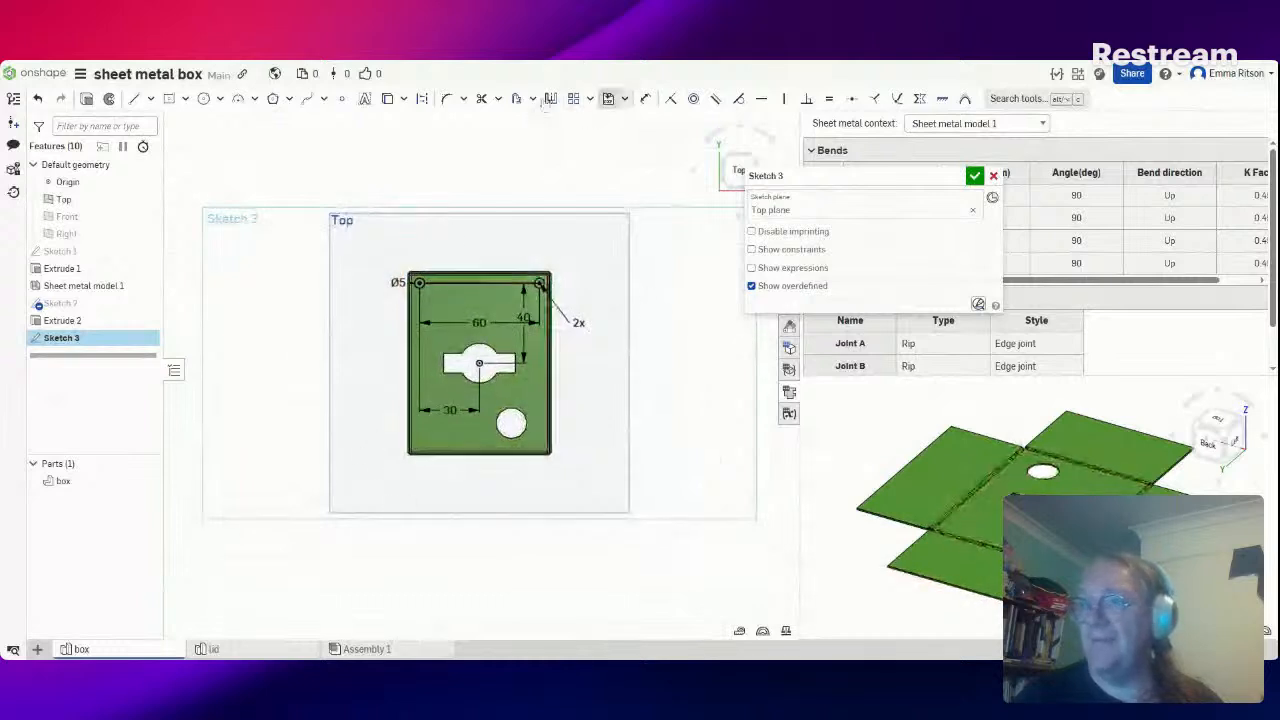
pyautogui.click(550, 98)
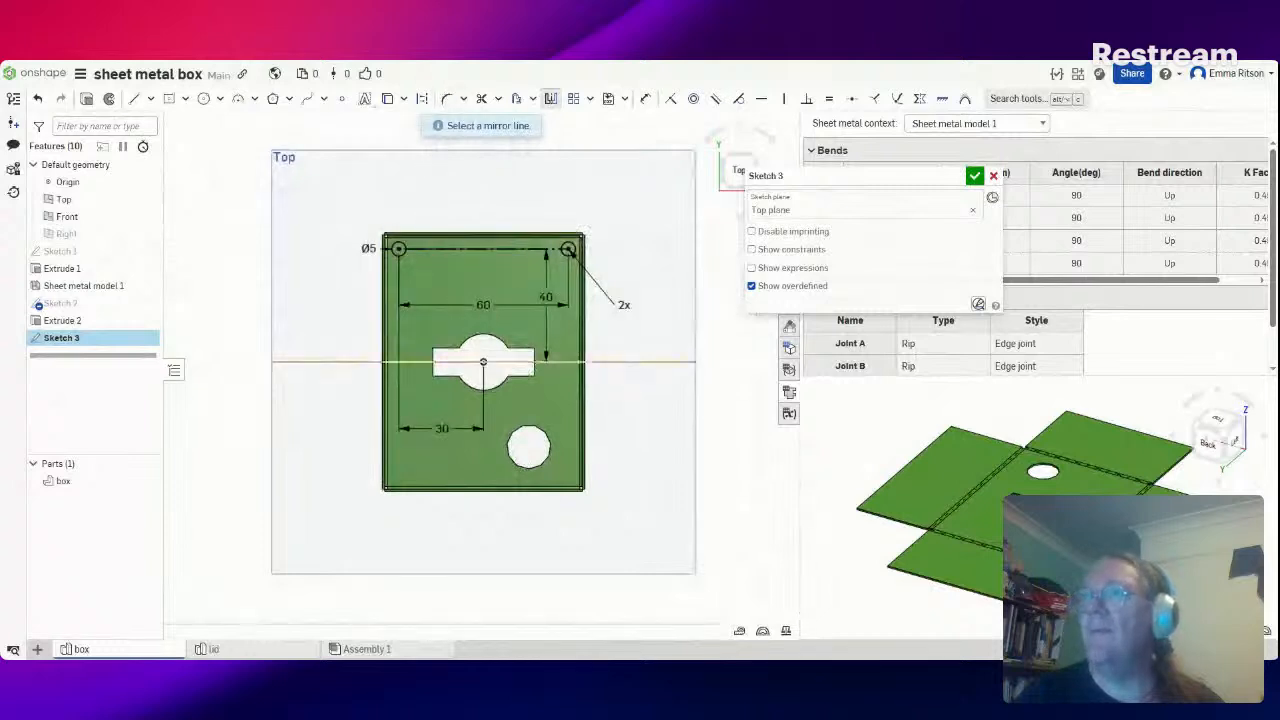
pyautogui.click(640, 361)
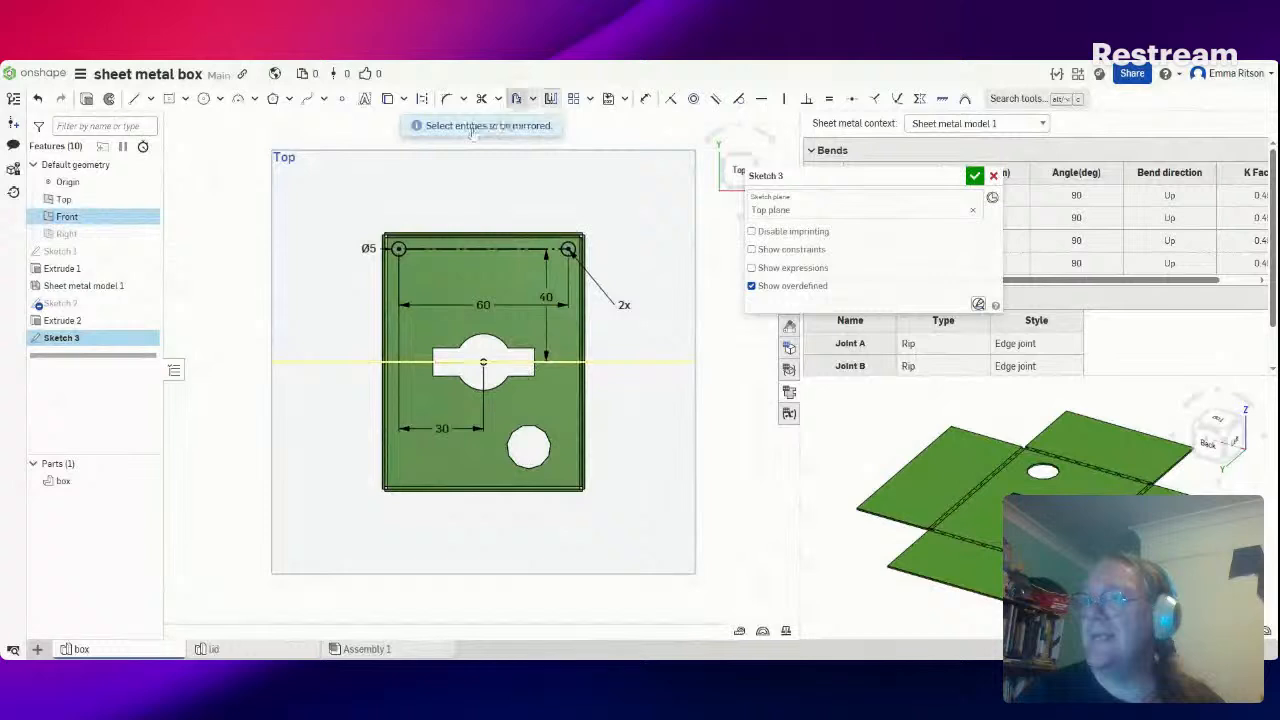
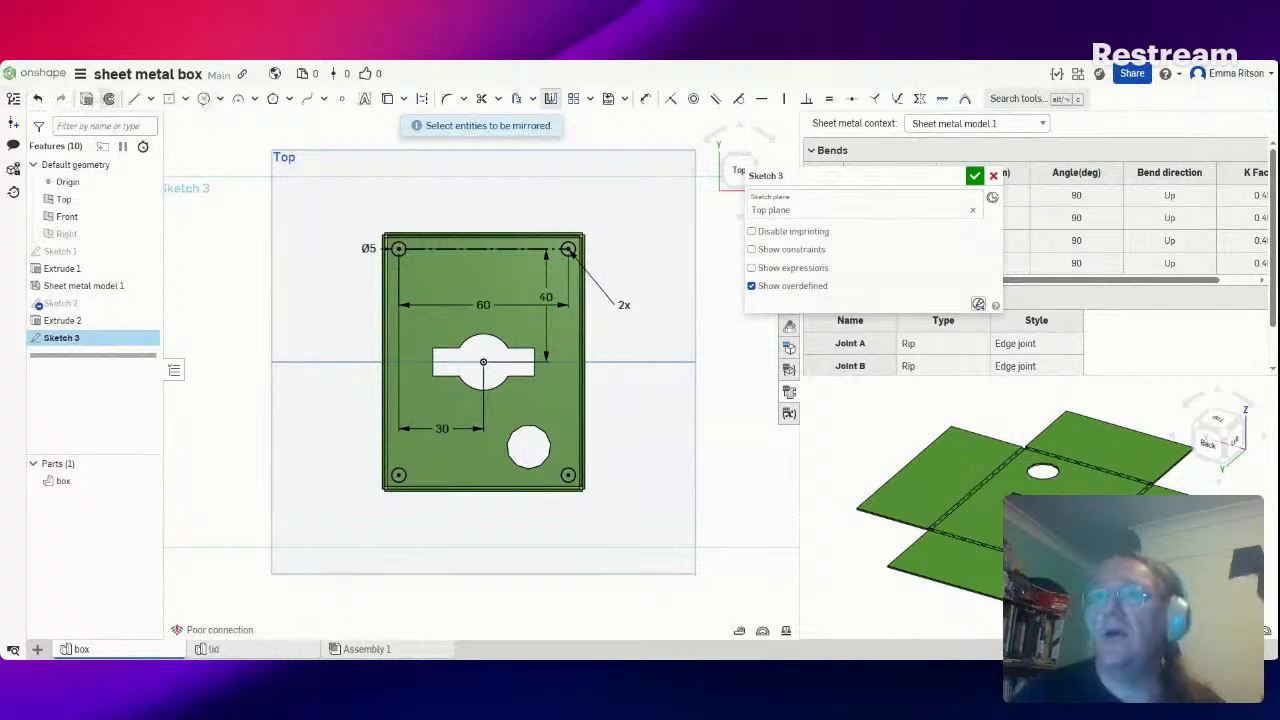
# Extrude the four corner circles as a blind 25 mm Remove cut through the box base
pyautogui.hotkey('shift', 'e')
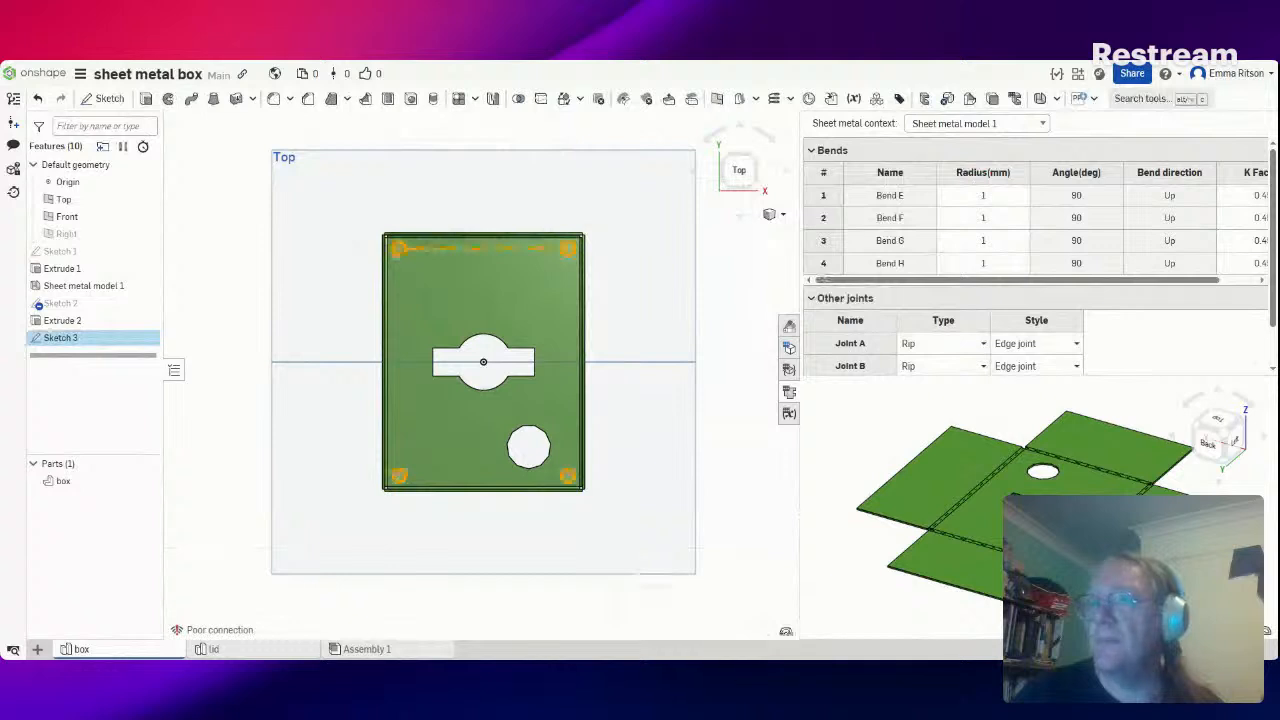
pyautogui.click(824, 213)
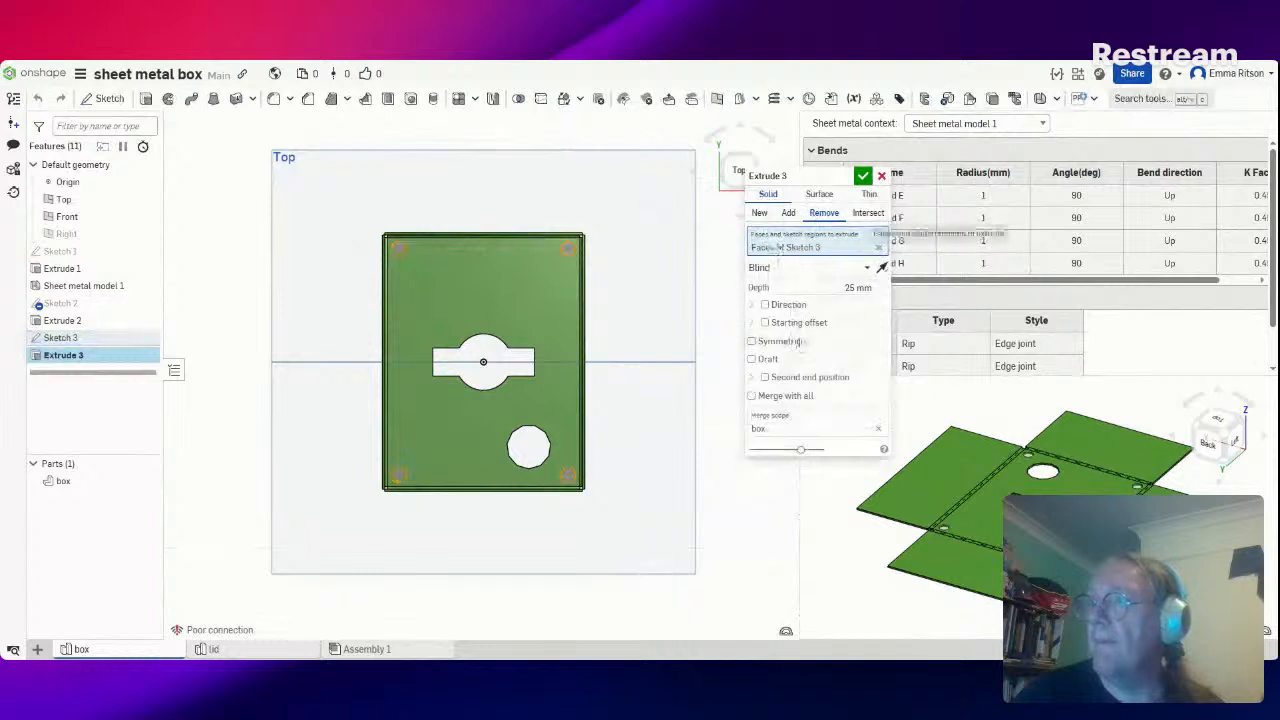
pyautogui.moveTo(686, 341); pyautogui.dragTo(700, 414, button='right')
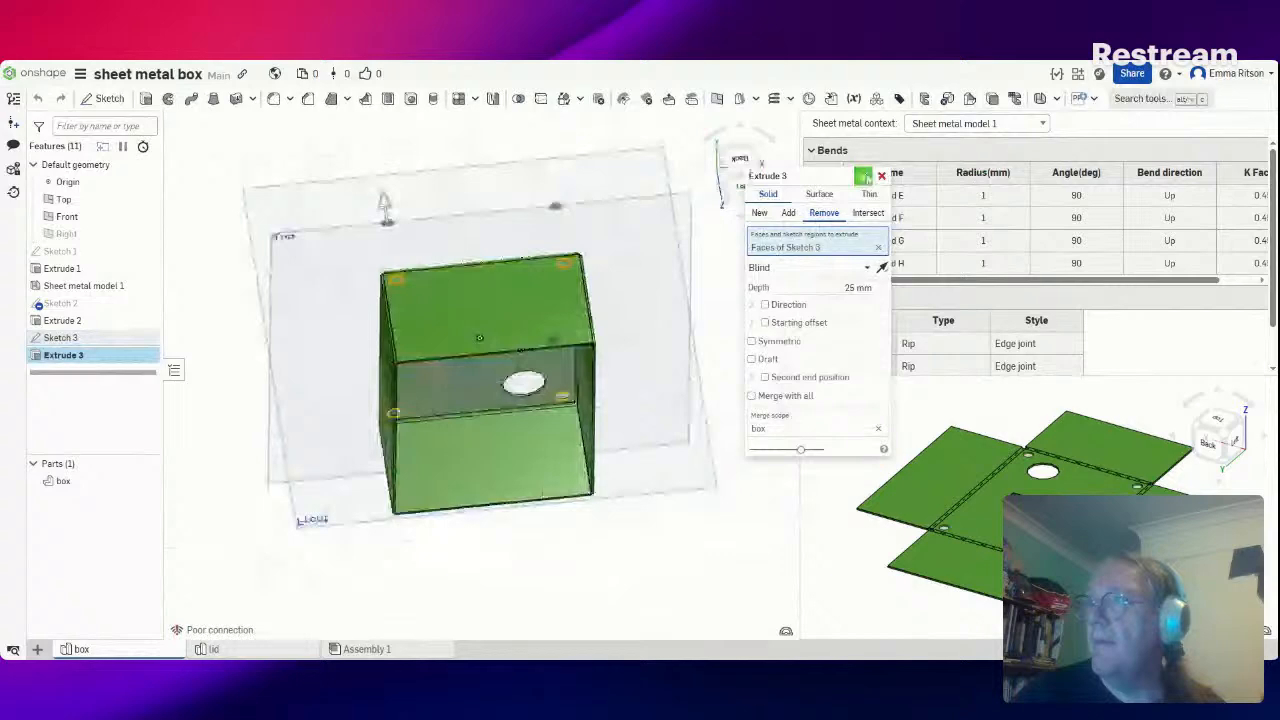
pyautogui.click(866, 177)
pyautogui.moveTo(514, 267); pyautogui.dragTo(600, 189, button='right')
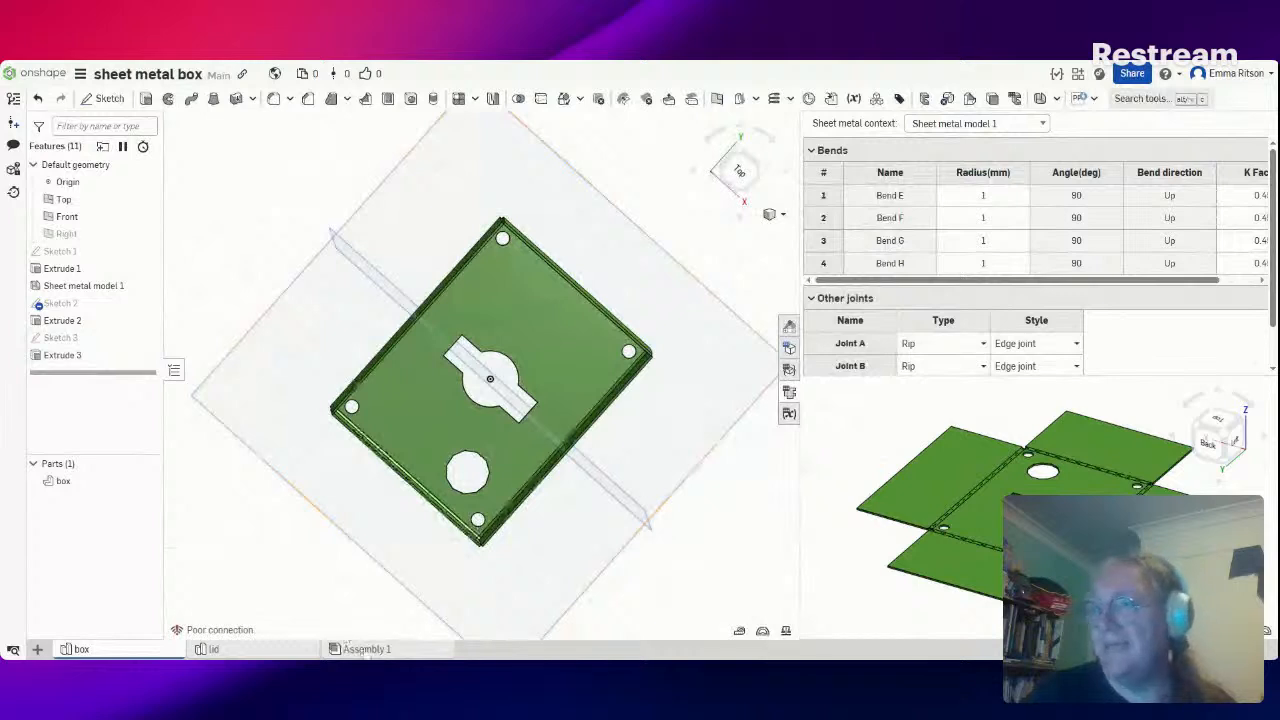
# Switch to Assembly 1 and examine the corner holes from the underside of the box
pyautogui.click(362, 649)
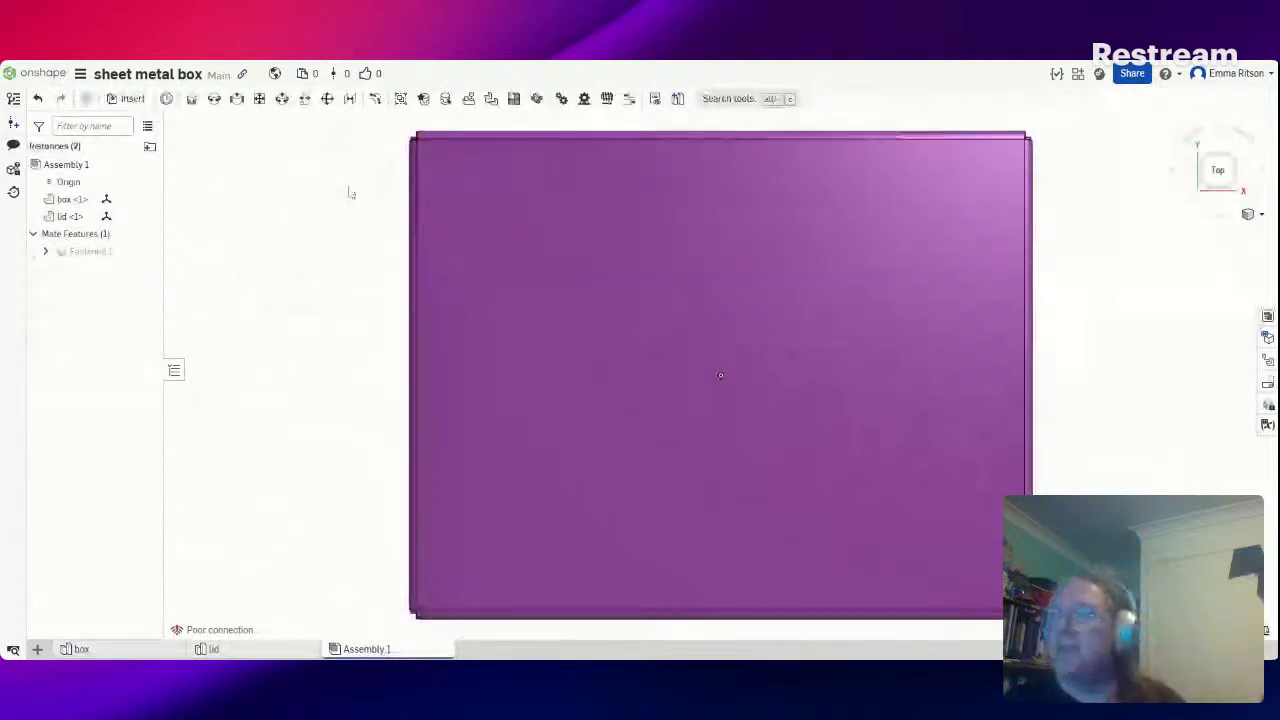
pyautogui.moveTo(297, 211); pyautogui.dragTo(298, 388, button='right')
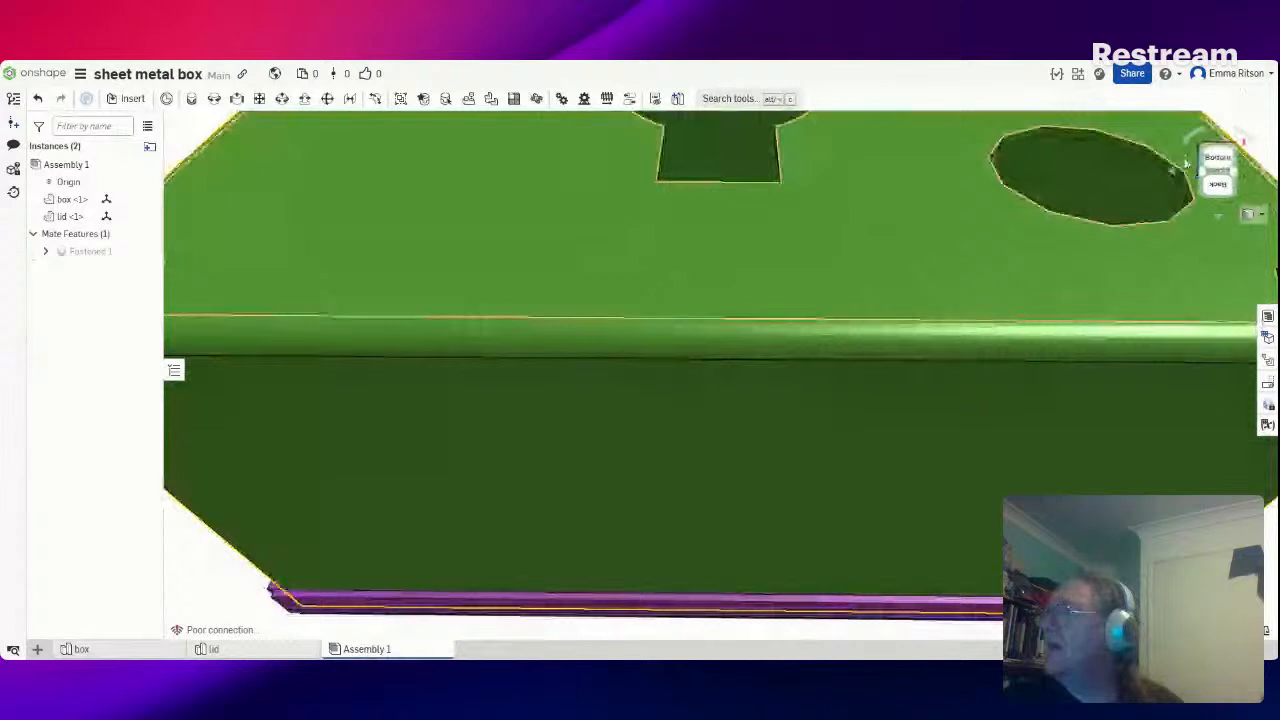
pyautogui.click(1218, 156)
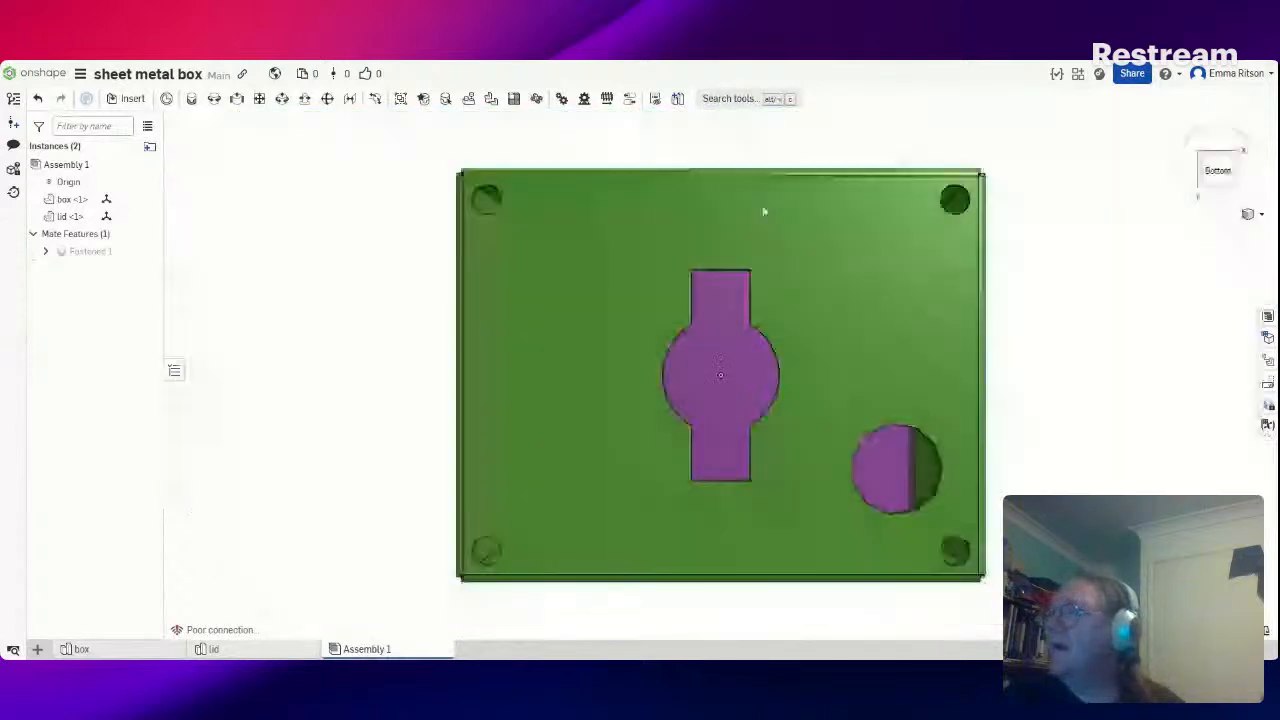
pyautogui.moveTo(334, 267); pyautogui.dragTo(267, 247, button='right')
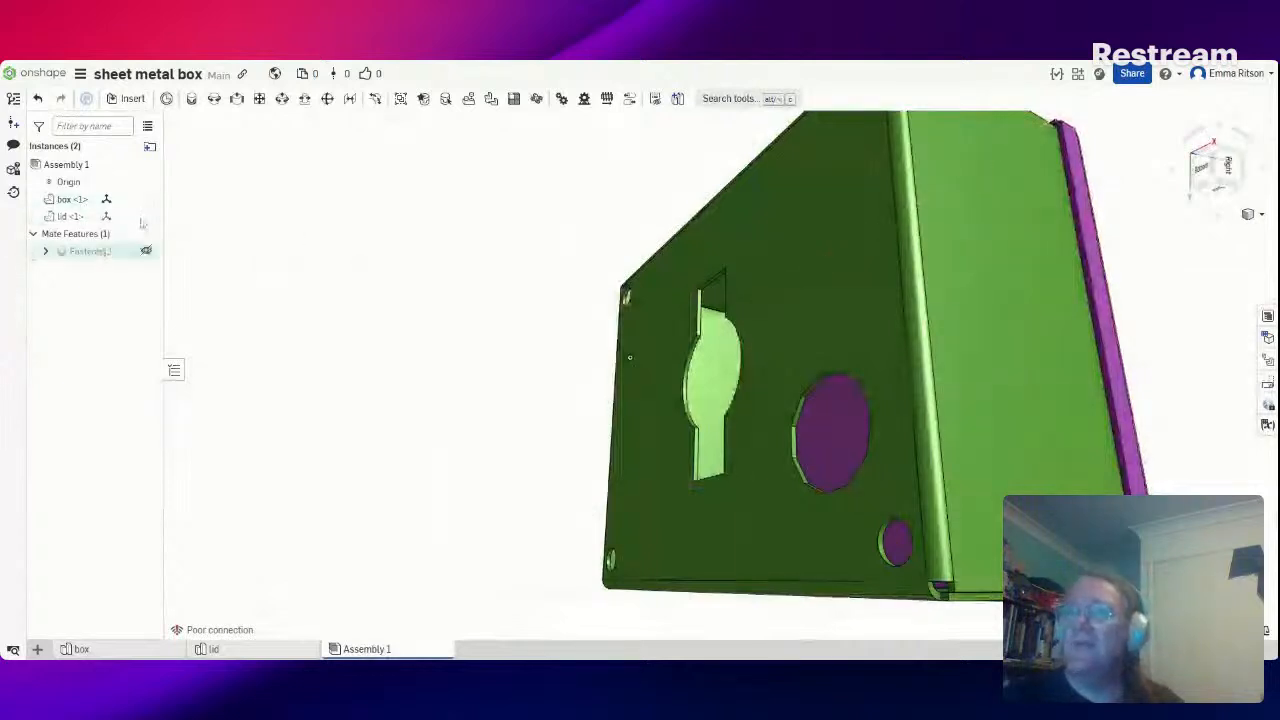
# Hide the lid in the assembly and view the corner holes inside the open box
pyautogui.click(148, 216)
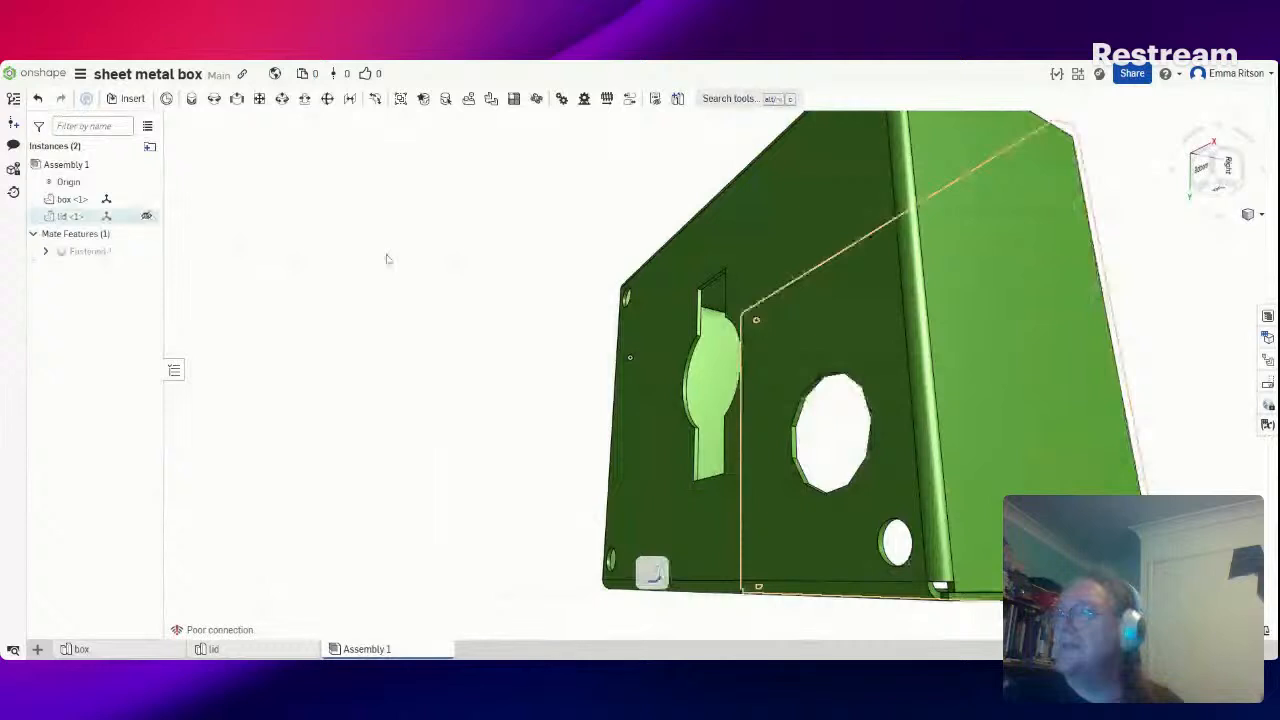
pyautogui.moveTo(386, 256); pyautogui.dragTo(361, 251, button='right')
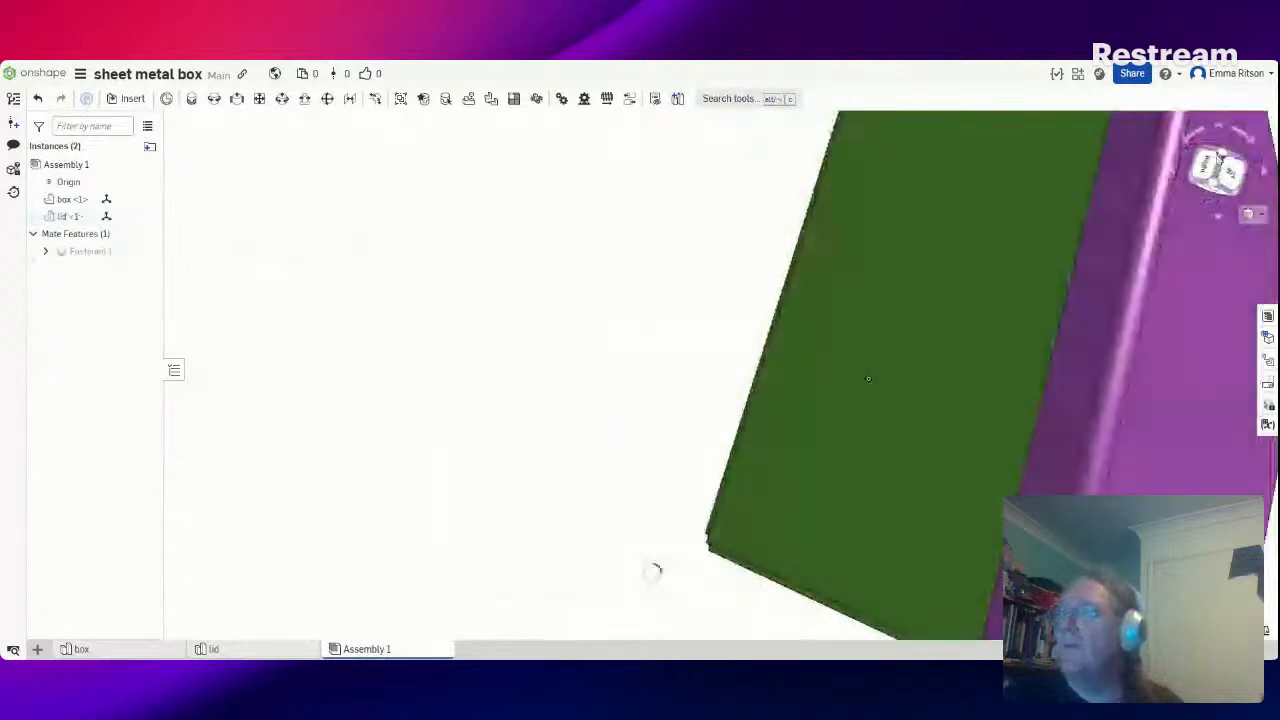
pyautogui.click(1219, 157)
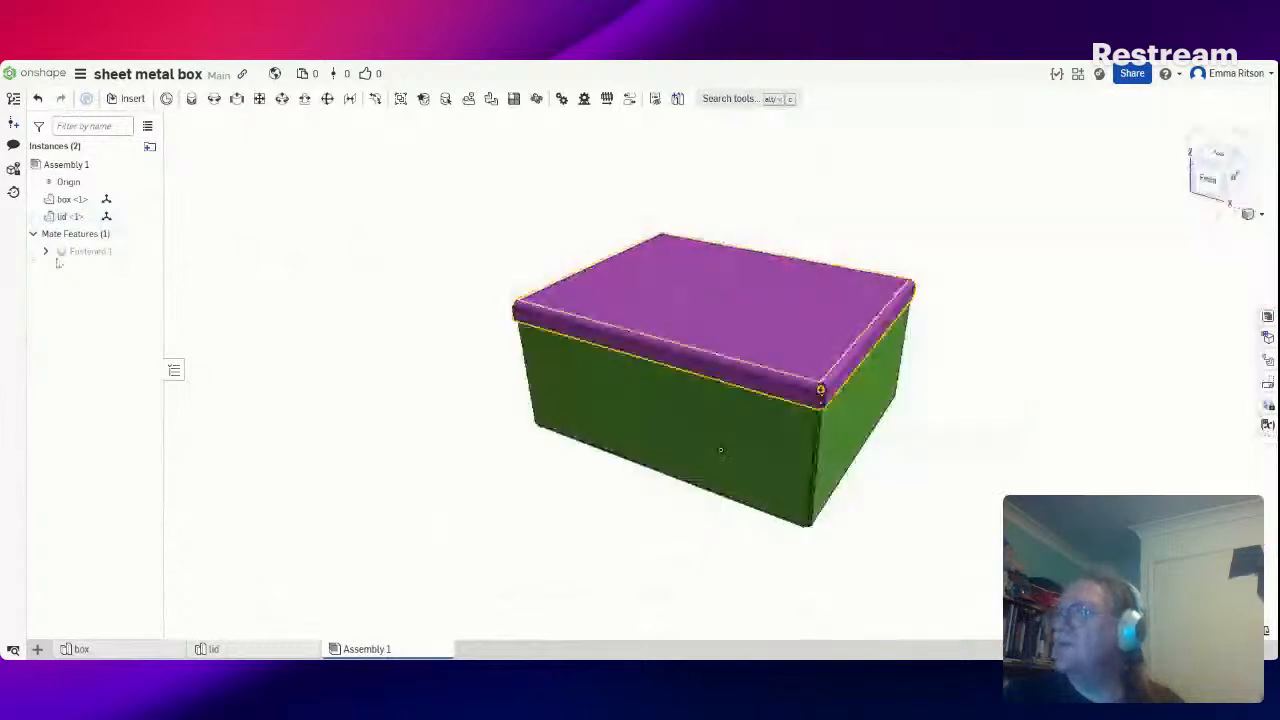
pyautogui.click(146, 217)
pyautogui.moveTo(365, 377); pyautogui.dragTo(350, 413, button='right')
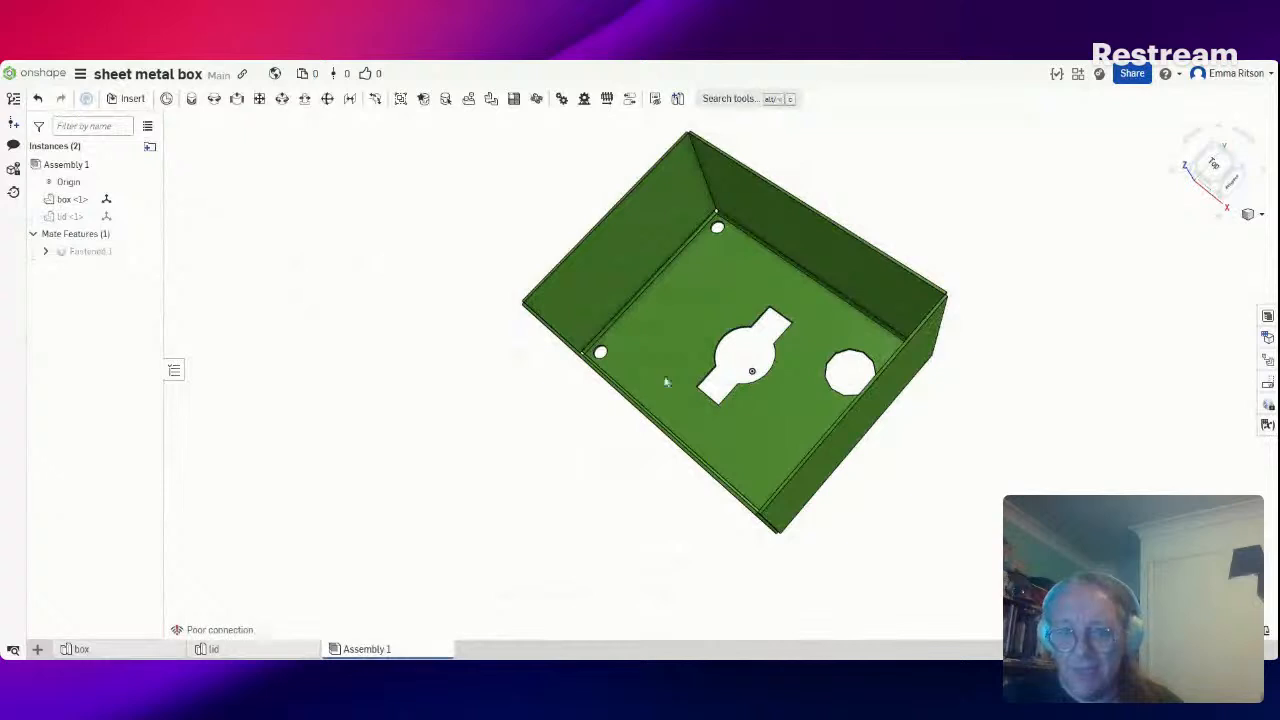
pyautogui.moveTo(483, 421); pyautogui.dragTo(629, 351, button='right')
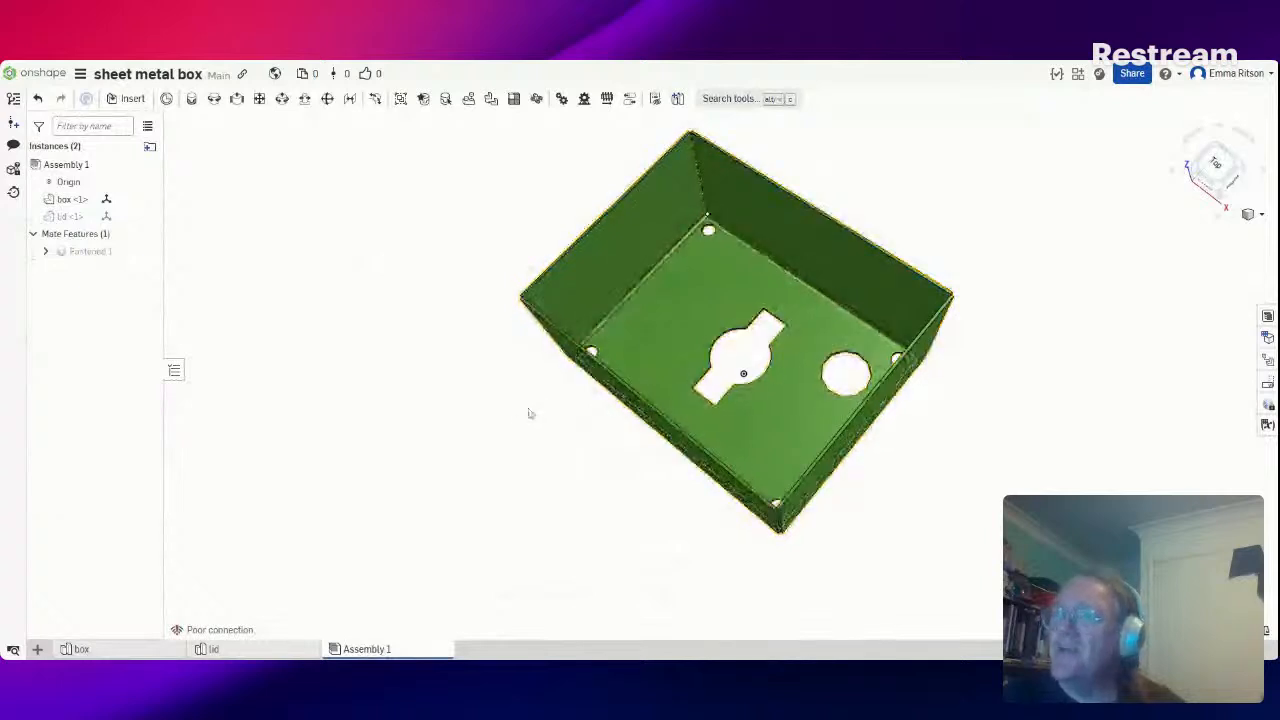
pyautogui.moveTo(530, 413); pyautogui.dragTo(477, 383, button='right')
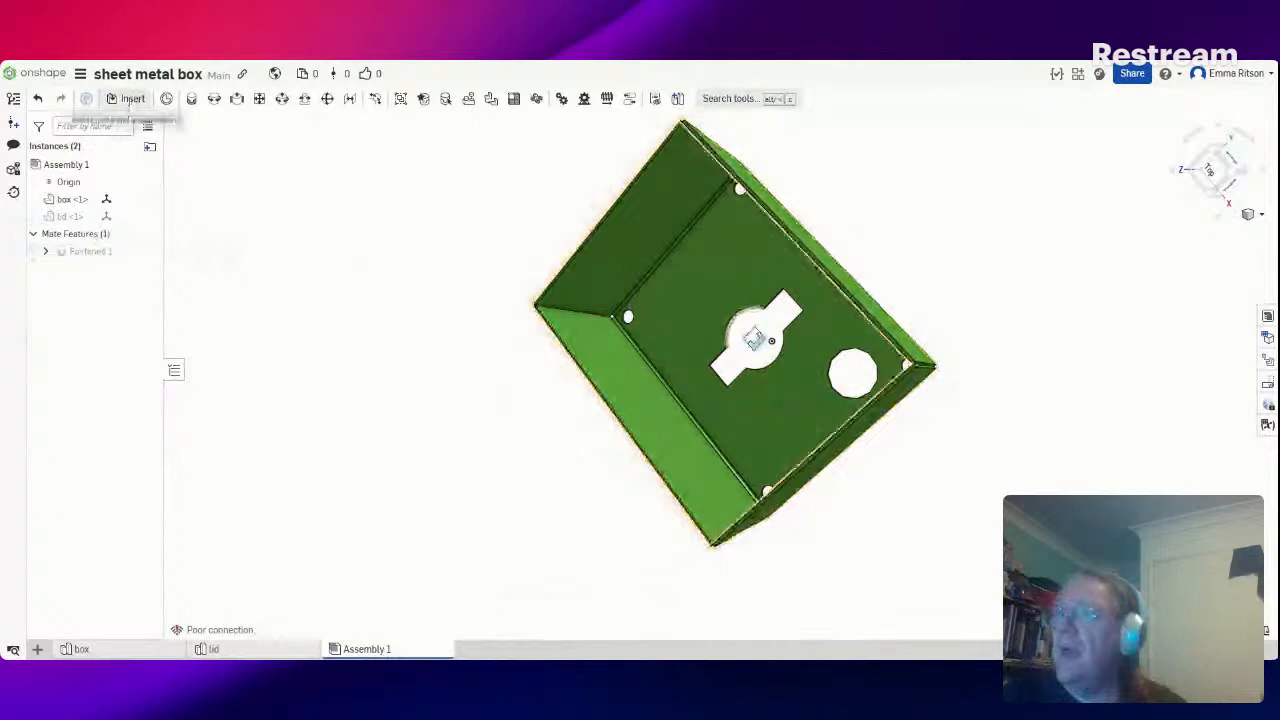
# Insert an ISO hex socket head cap screw from standard content, size M5, length 8, steel with black finish, into a corner hole of the base
pyautogui.click(128, 100)
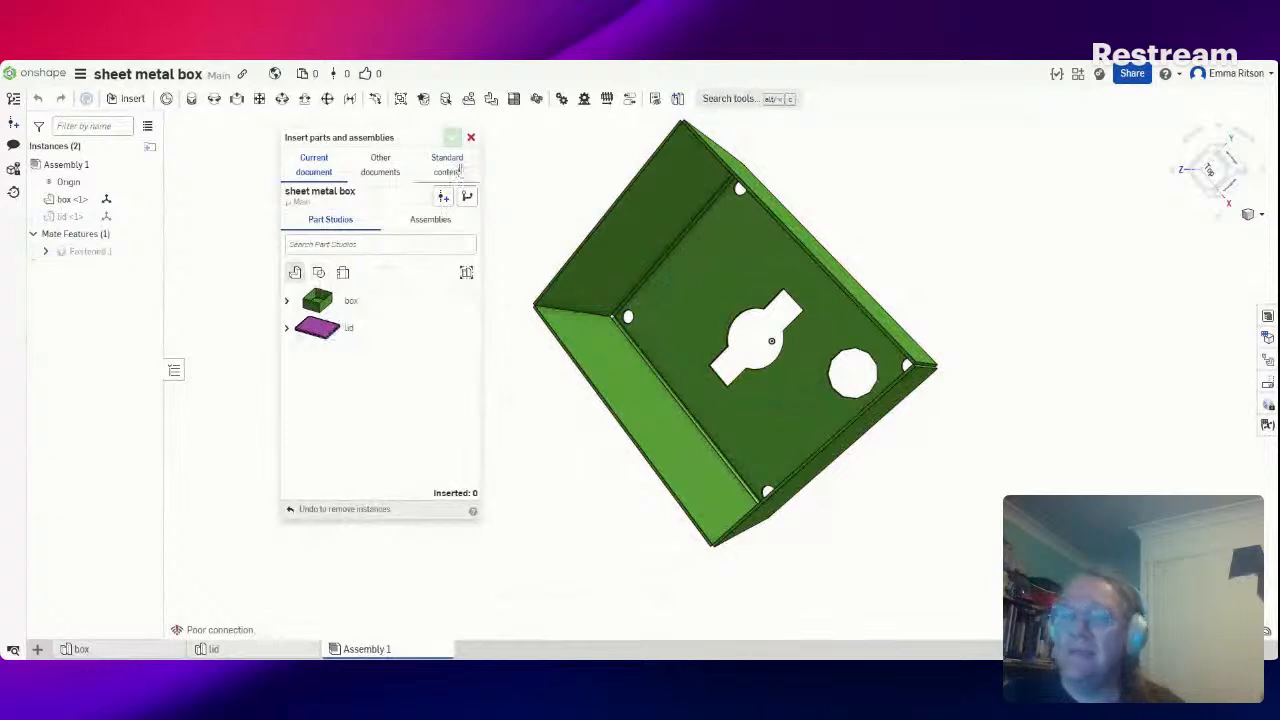
pyautogui.click(458, 169)
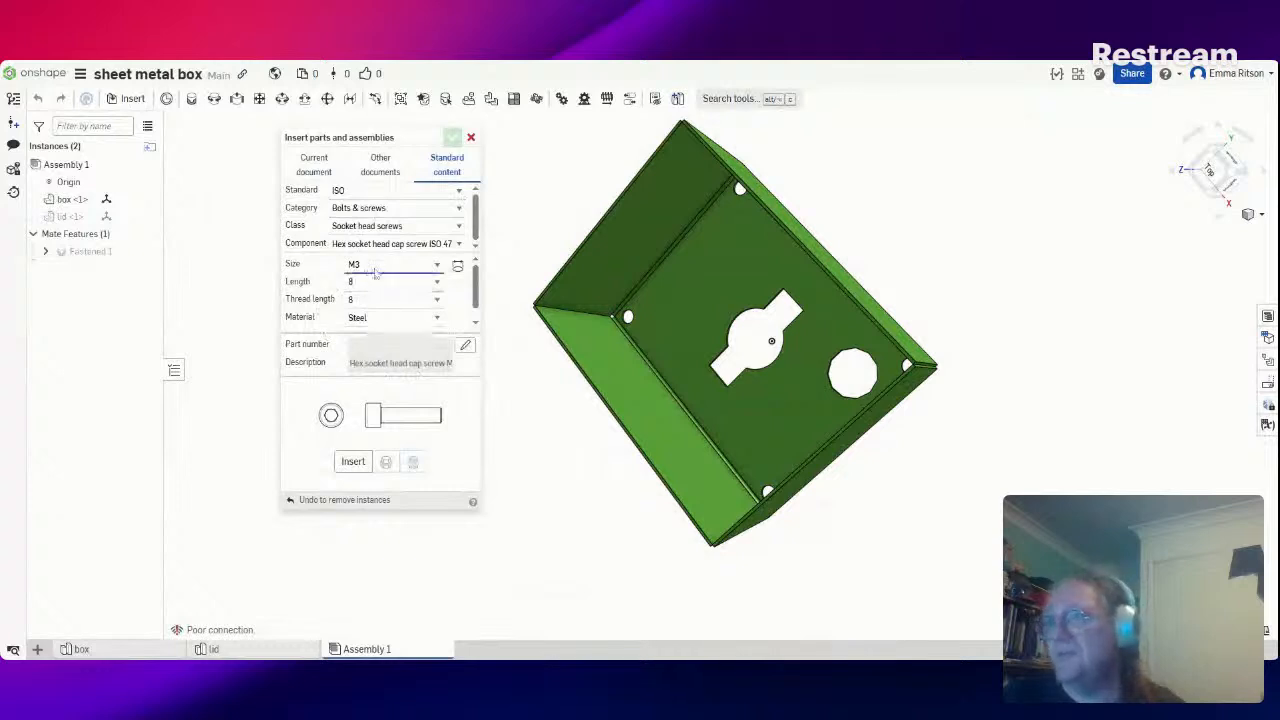
pyautogui.click(375, 266)
pyautogui.click(372, 290)
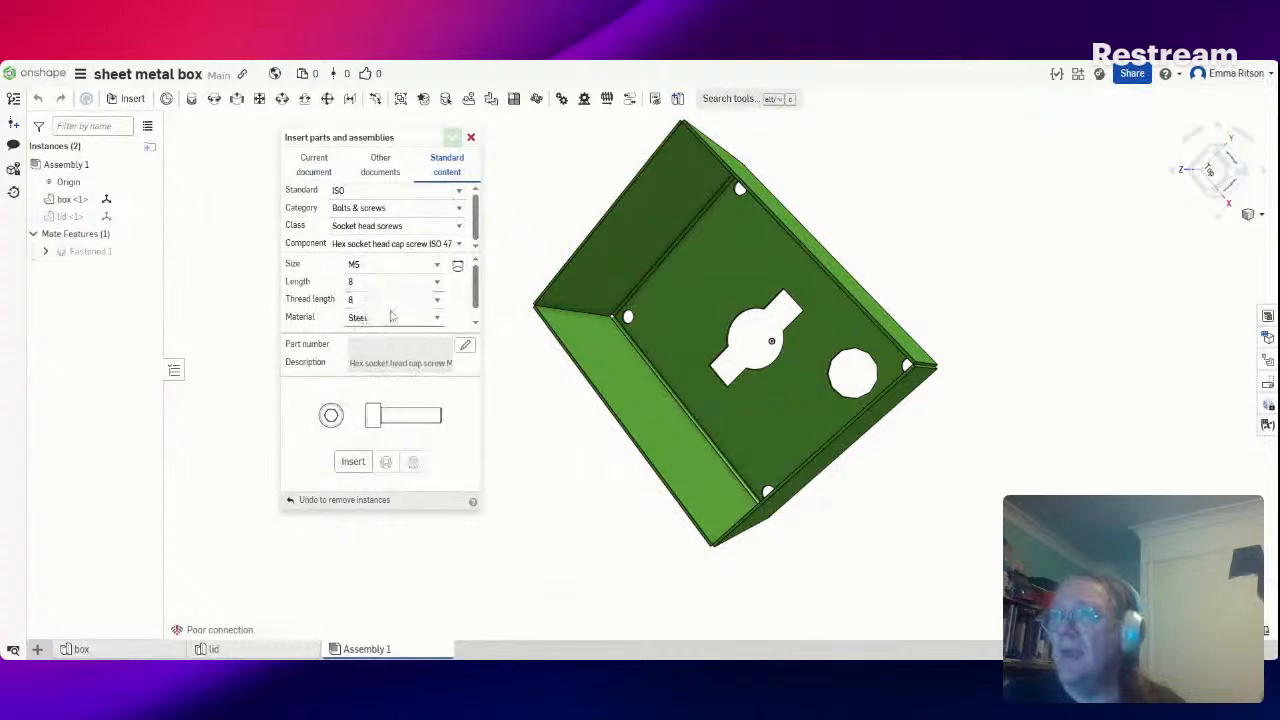
pyautogui.scroll(-1, 391, 317)
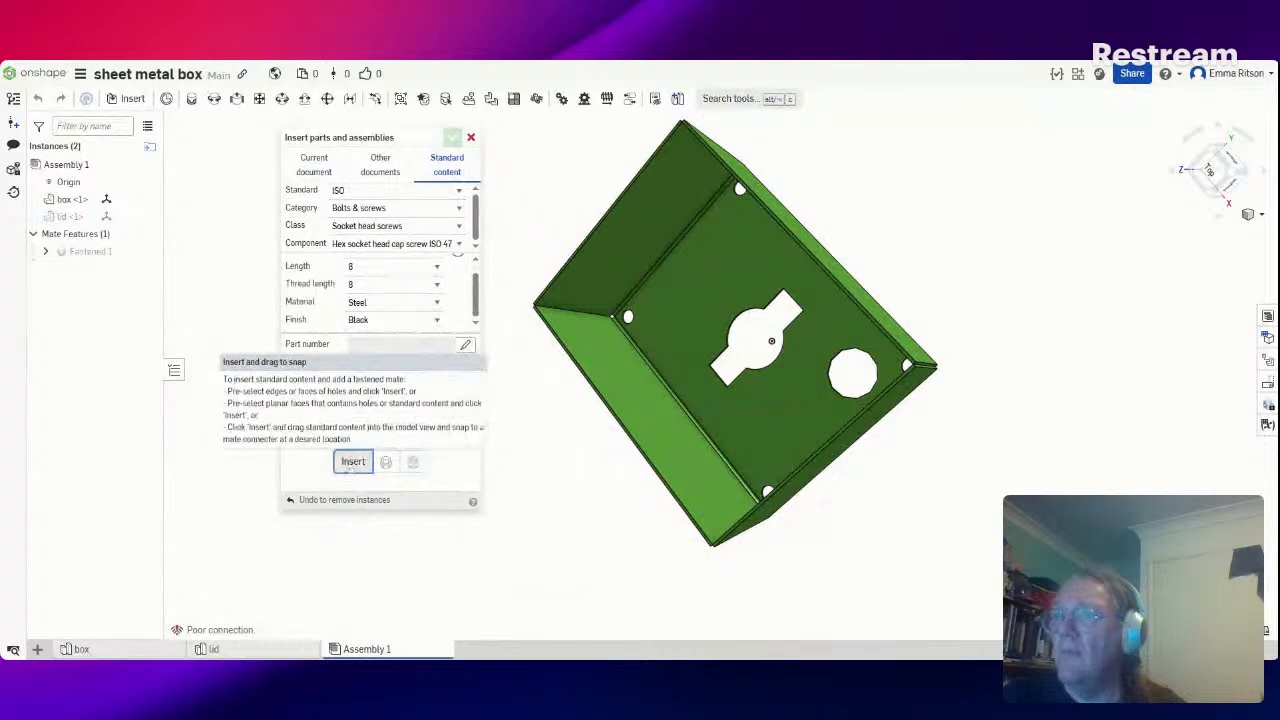
pyautogui.click(353, 461)
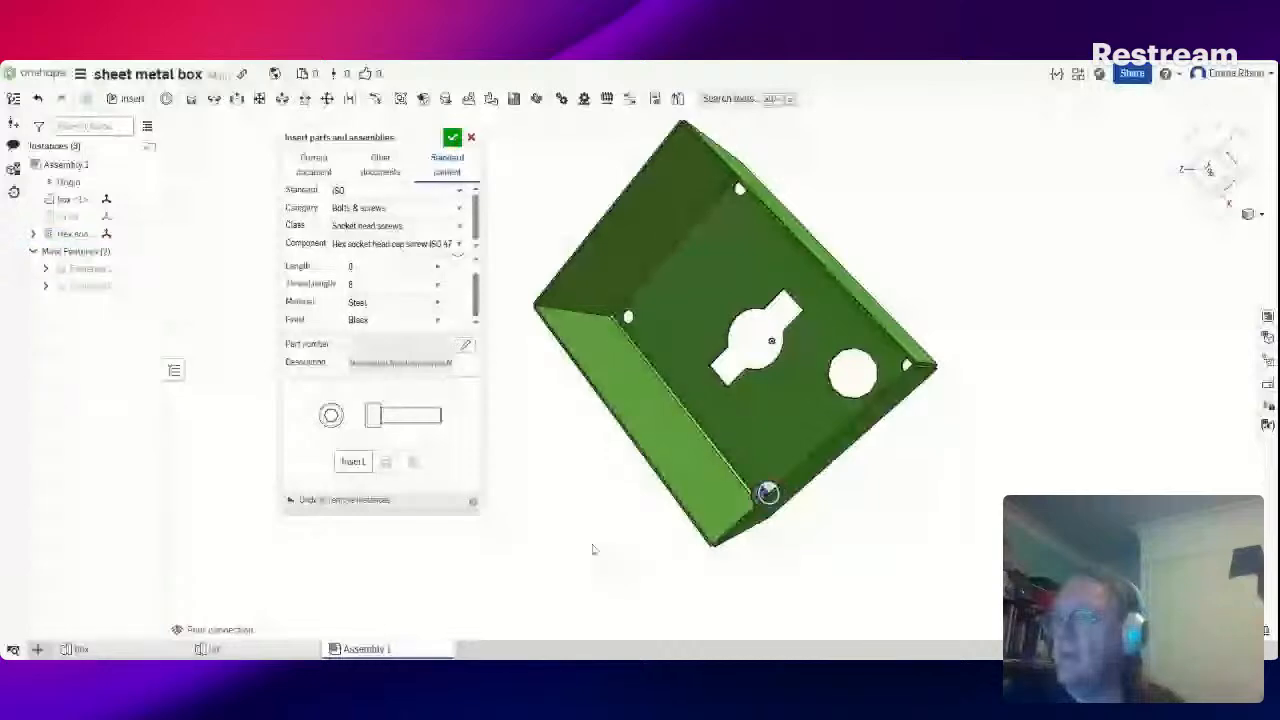
pyautogui.moveTo(594, 549)
pyautogui.mouseDown(button='right')
pyautogui.moveTo(617, 520)
pyautogui.moveTo(580, 538)
pyautogui.moveTo(616, 538)
pyautogui.mouseUp(button='right')
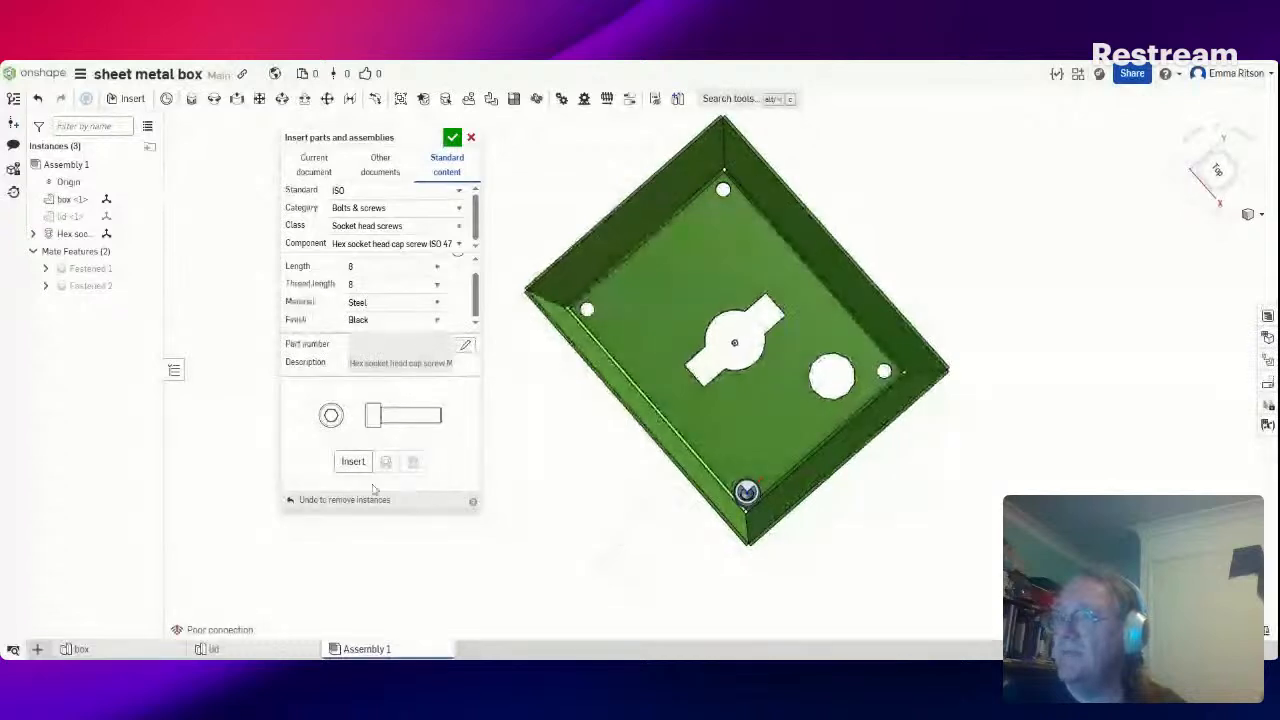
# Insert a second identical M5 x 8 socket head cap screw into the diagonally opposite corner hole and finish inserting
pyautogui.click(352, 462)
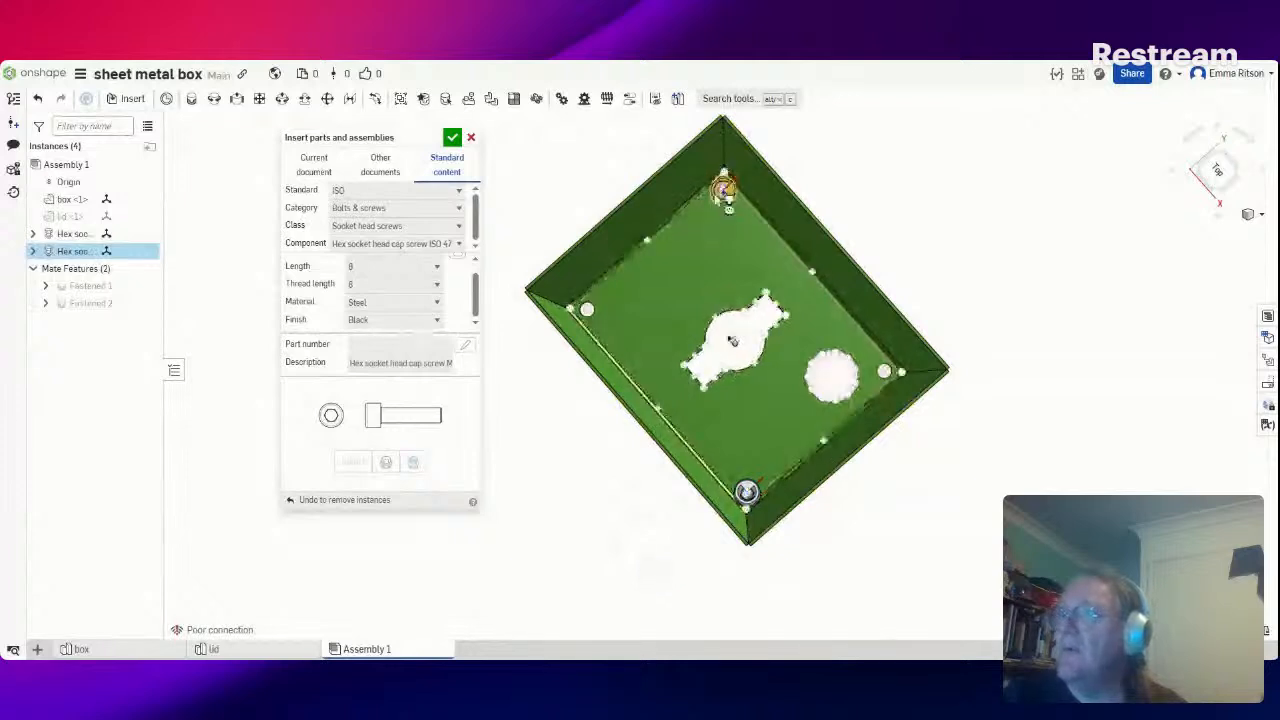
pyautogui.click(729, 198)
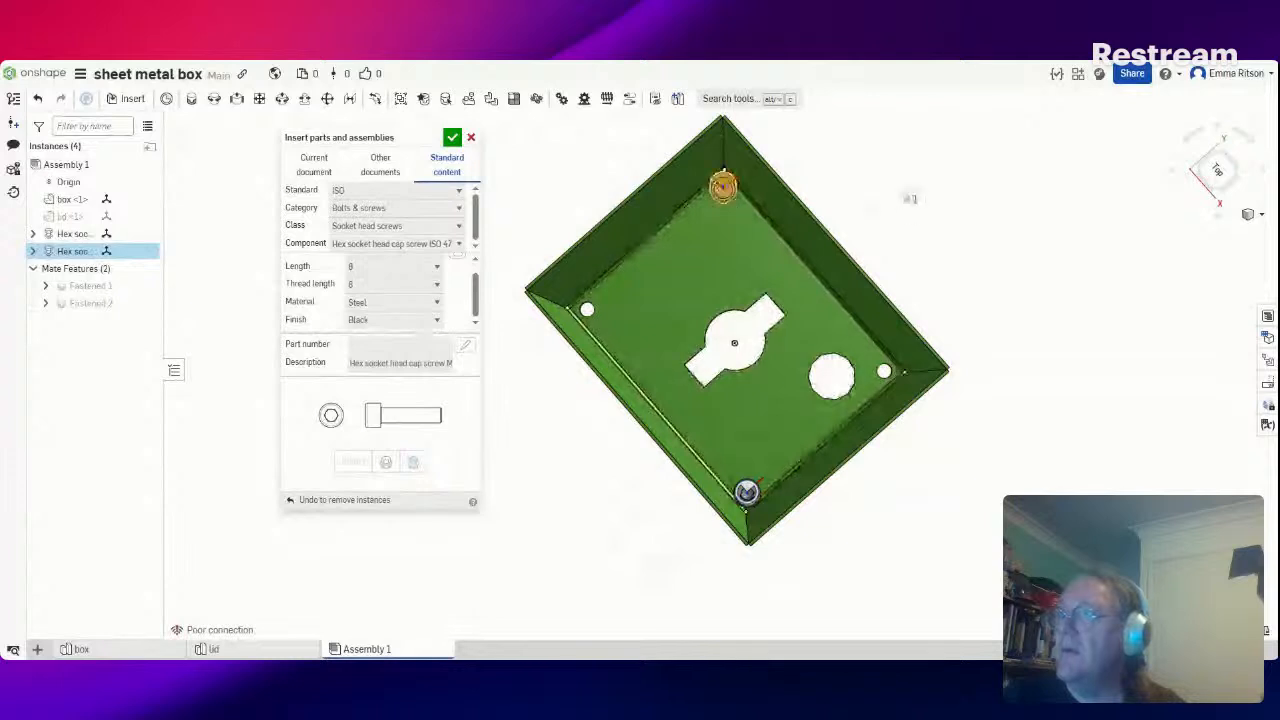
pyautogui.moveTo(884, 190); pyautogui.dragTo(912, 177, button='right')
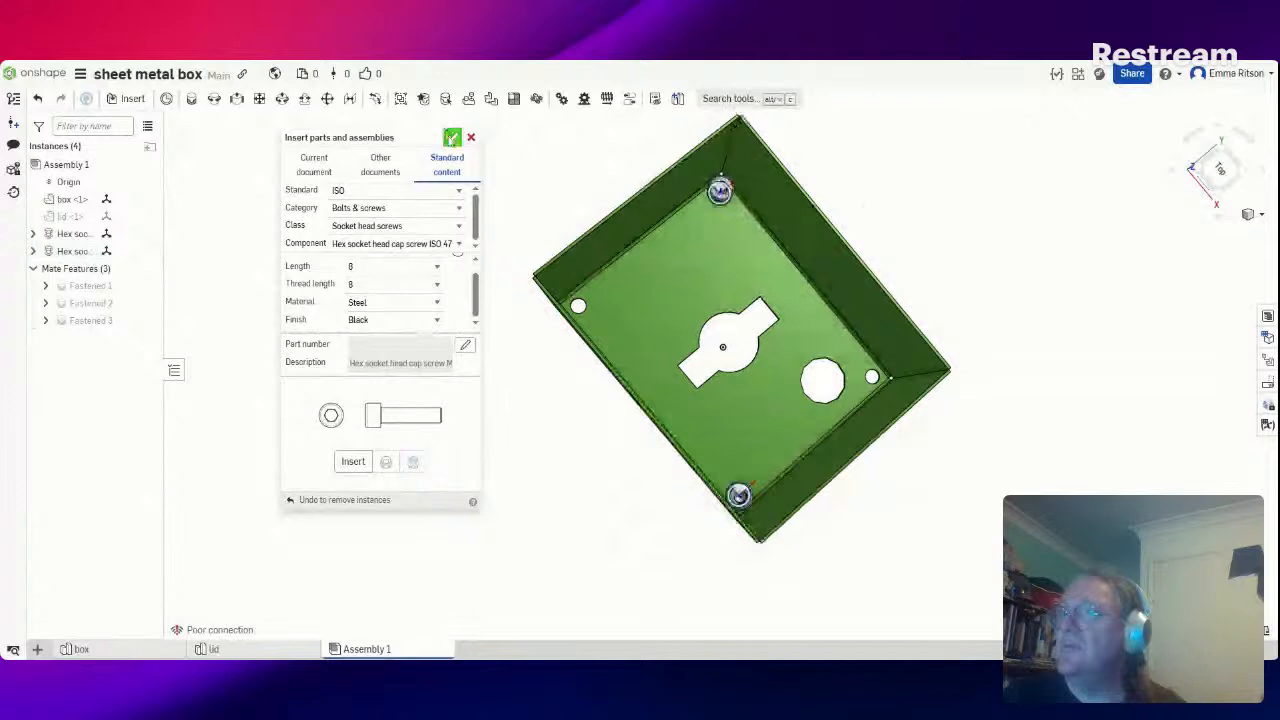
pyautogui.click(451, 137)
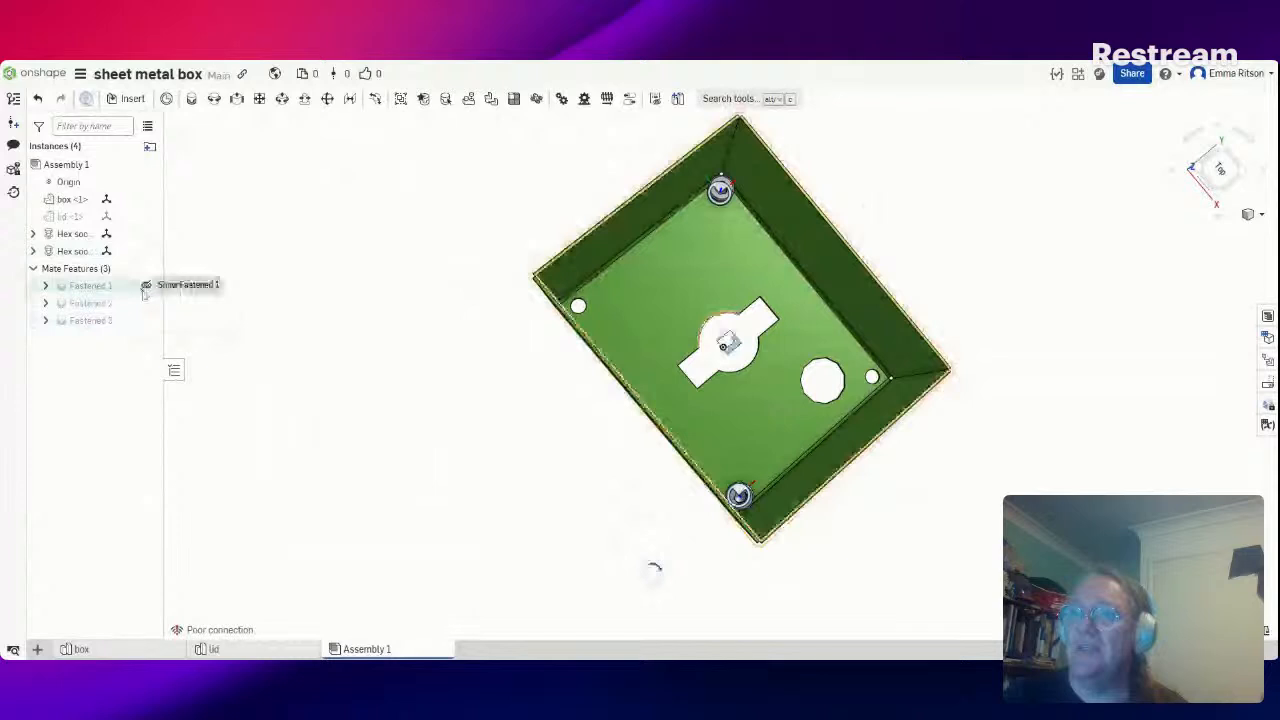
# Hide the Near mate connector of the second screw and expand the first screw's entry in the instance list
pyautogui.click(33, 251)
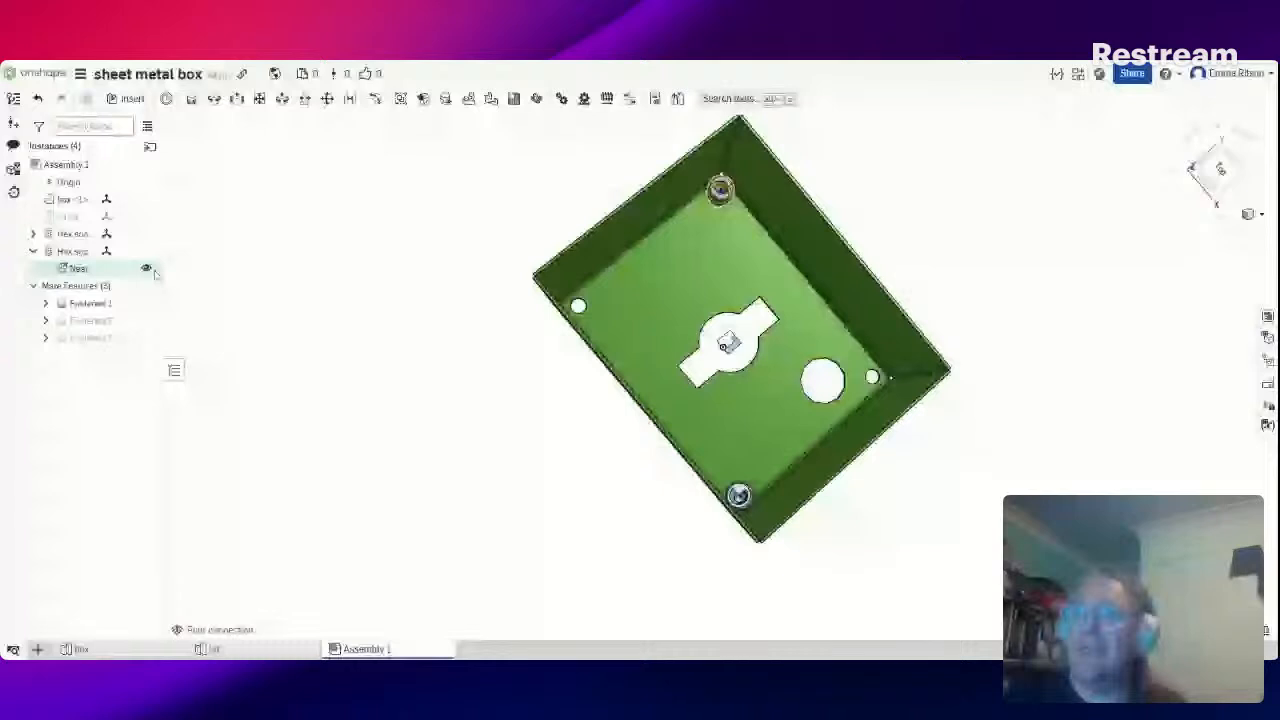
pyautogui.click(32, 234)
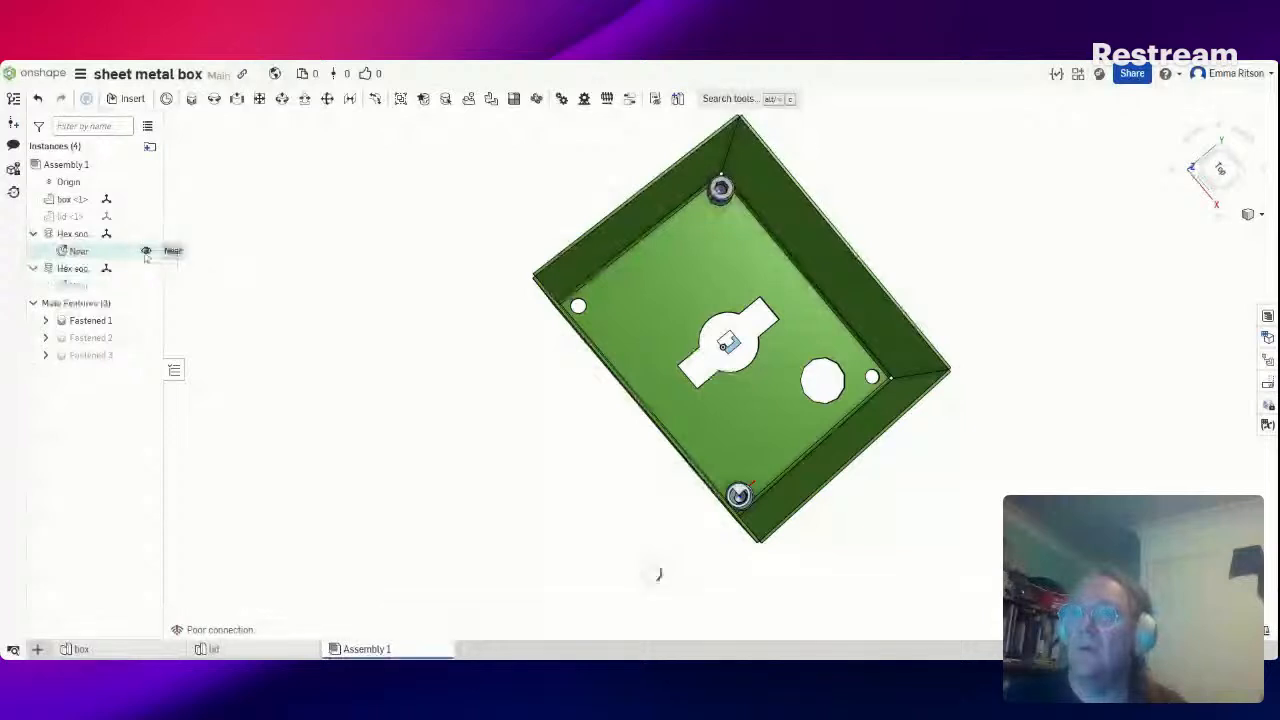
# Examine how the two screws sit in their corner holes from inside the box and from its underside
pyautogui.moveTo(397, 368); pyautogui.dragTo(400, 341, button='right')
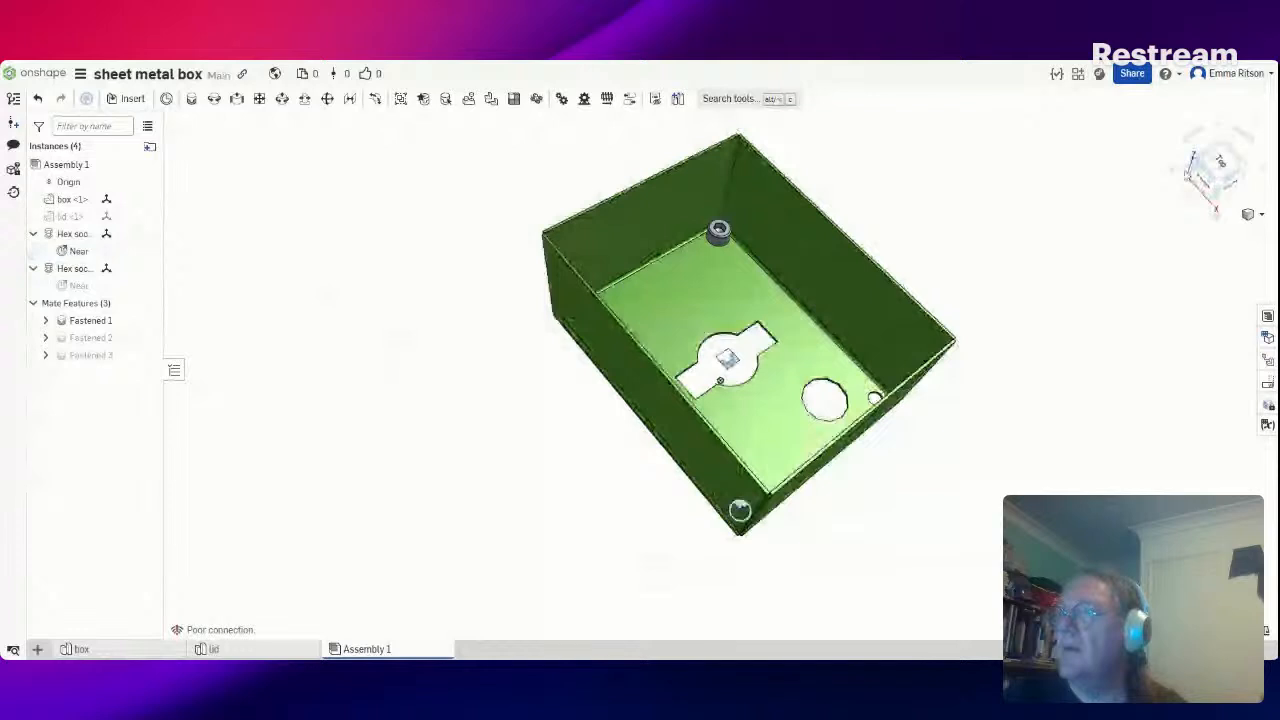
pyautogui.click(1222, 186)
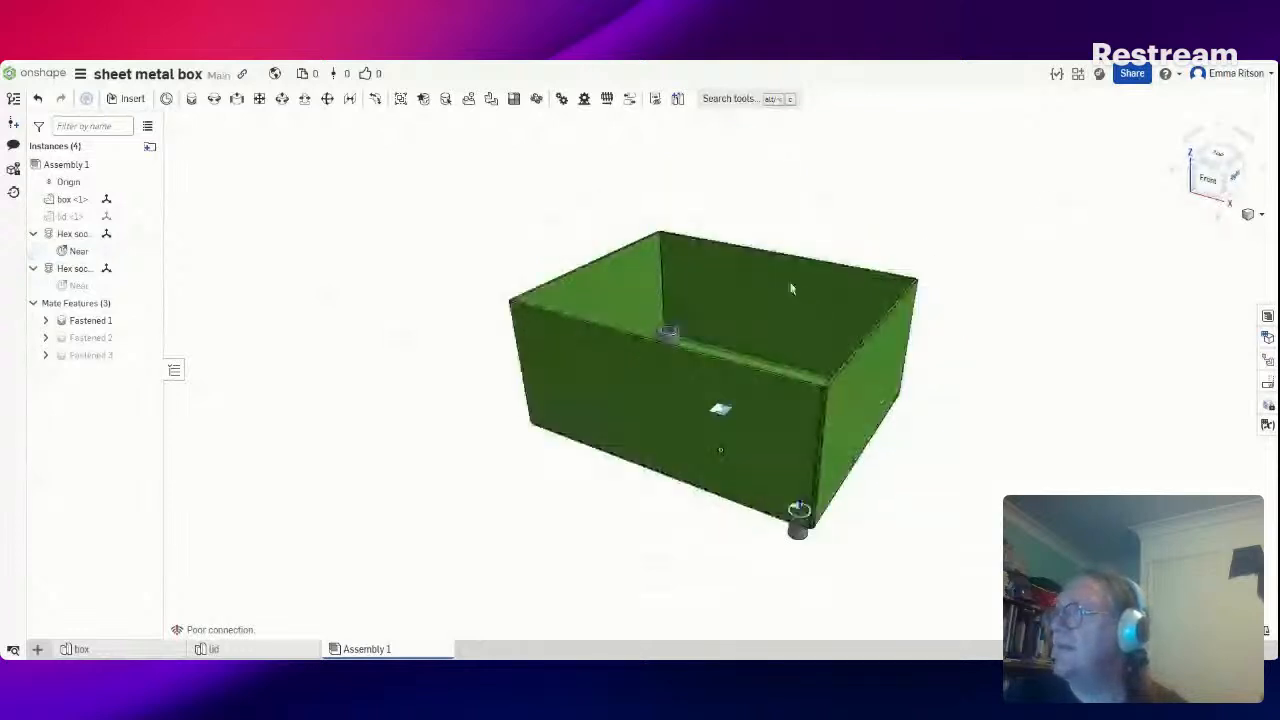
pyautogui.scroll(5, 713, 356)
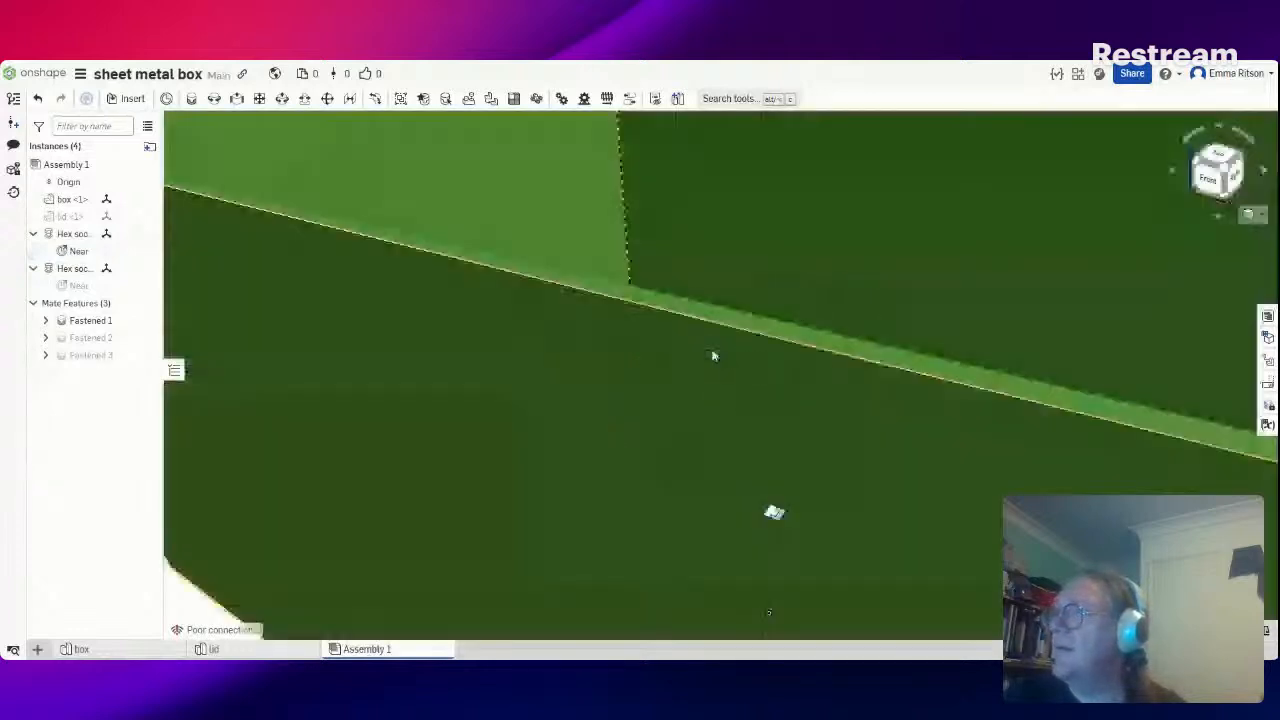
pyautogui.moveTo(713, 356); pyautogui.dragTo(702, 352, button='right')
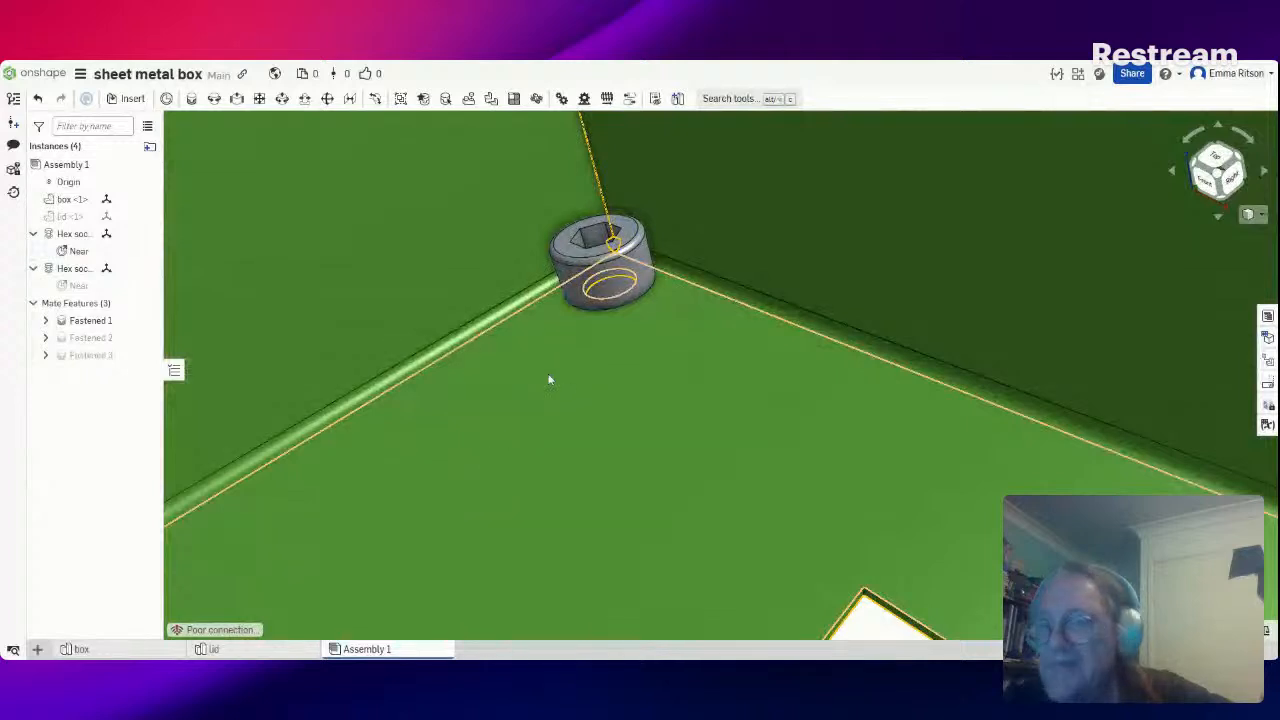
pyautogui.scroll(-10, 548, 378)
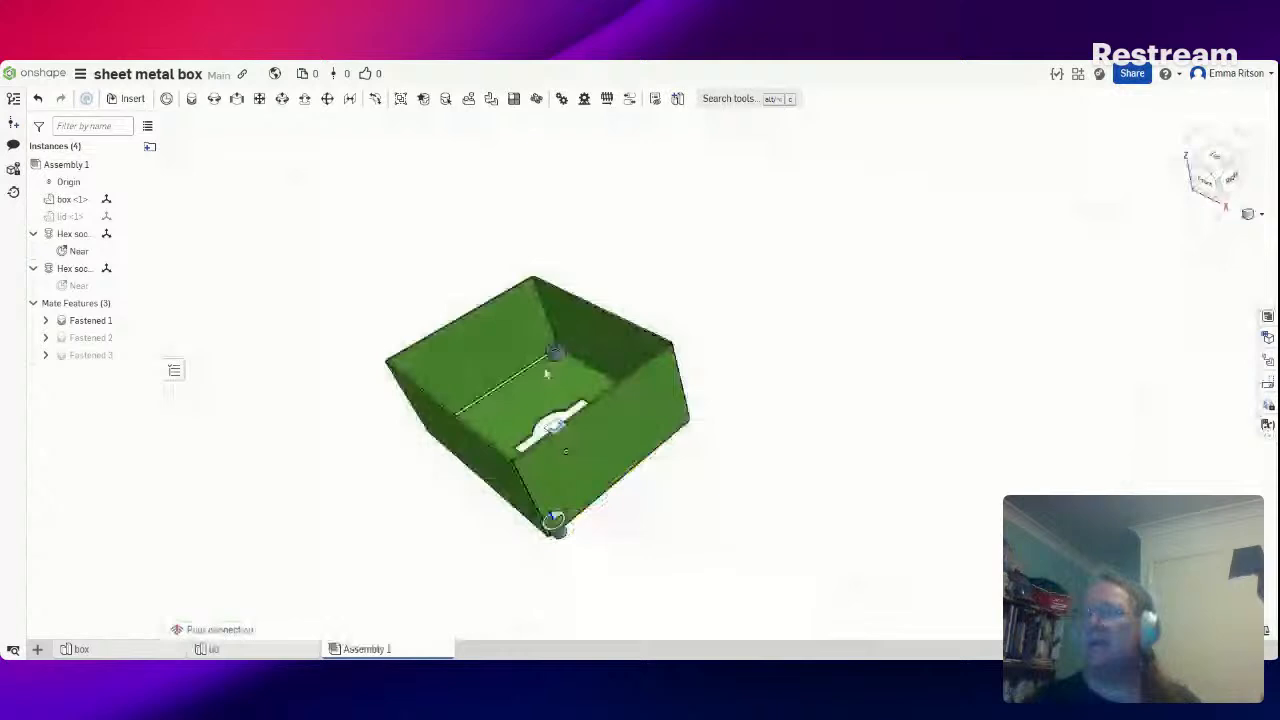
pyautogui.moveTo(546, 373); pyautogui.dragTo(557, 334, button='right')
pyautogui.scroll(5, 643, 420)
pyautogui.moveTo(643, 420); pyautogui.dragTo(631, 405, button='right')
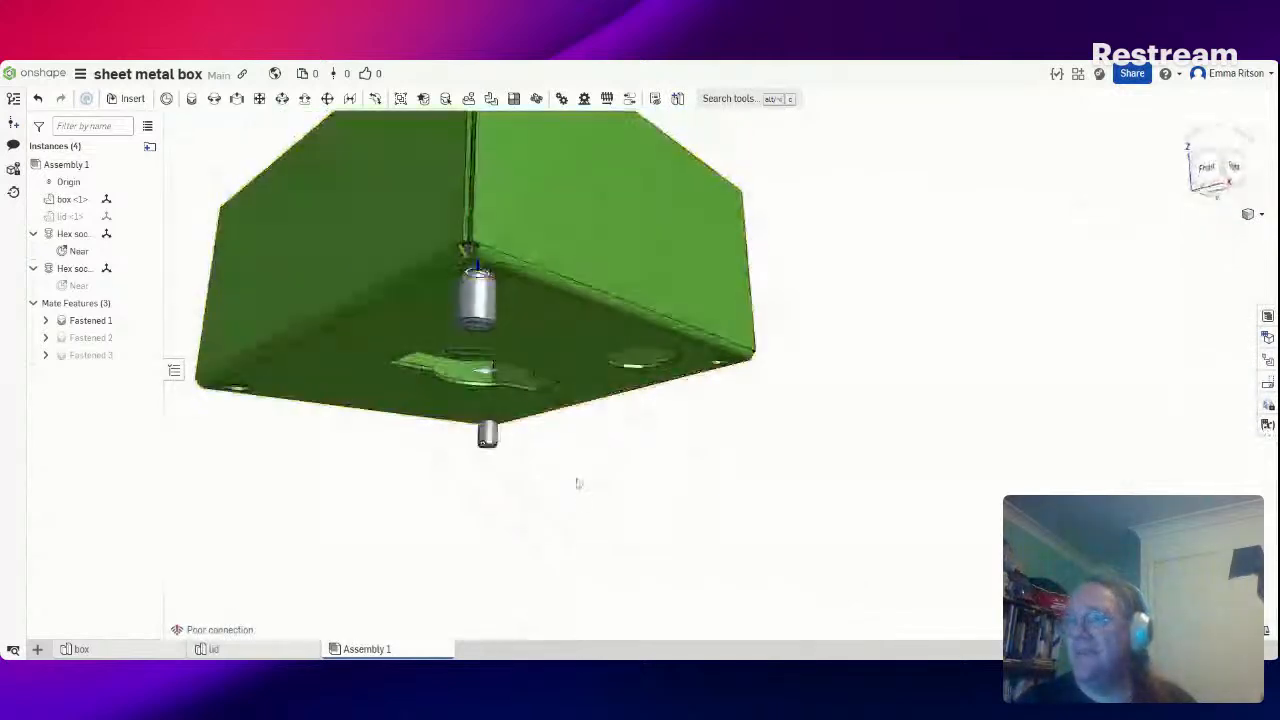
pyautogui.moveTo(560, 497)
pyautogui.mouseDown(button='right')
pyautogui.moveTo(546, 543)
pyautogui.moveTo(574, 608)
pyautogui.mouseUp(button='right')
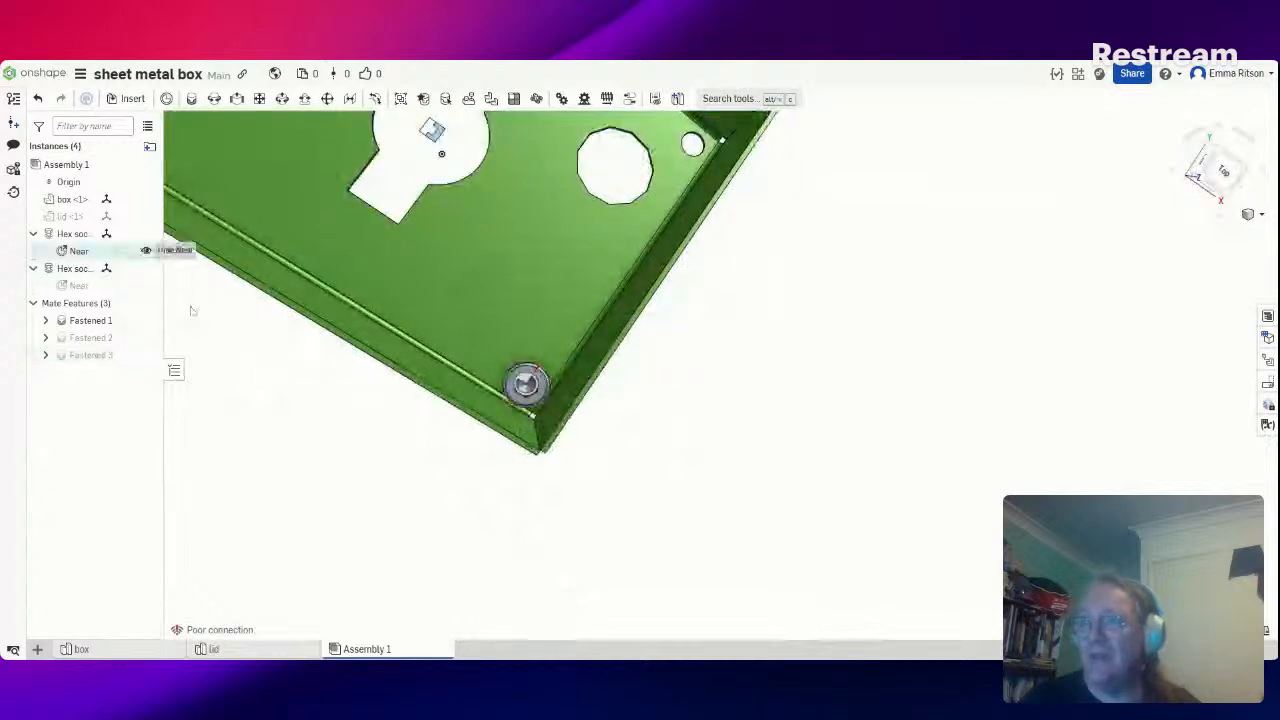
# Hide the Near mate connector of the first screw and inspect the screw head close to the box corner
pyautogui.click(146, 251)
pyautogui.moveTo(244, 350); pyautogui.dragTo(447, 481, button='right')
pyautogui.scroll(-3, 334, 389)
pyautogui.scroll(3, 451, 280)
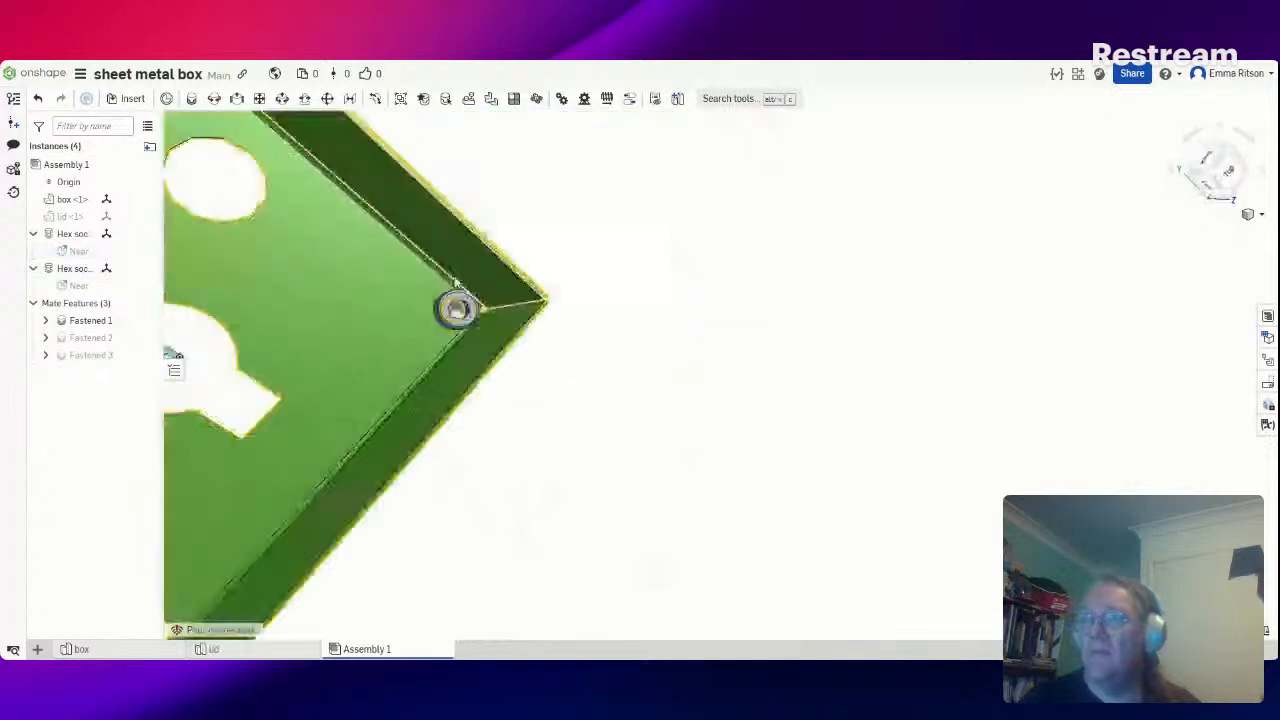
# Show the assembly from the top with perspective view turned off to compare the screw heads with the box walls
pyautogui.click(1229, 171)
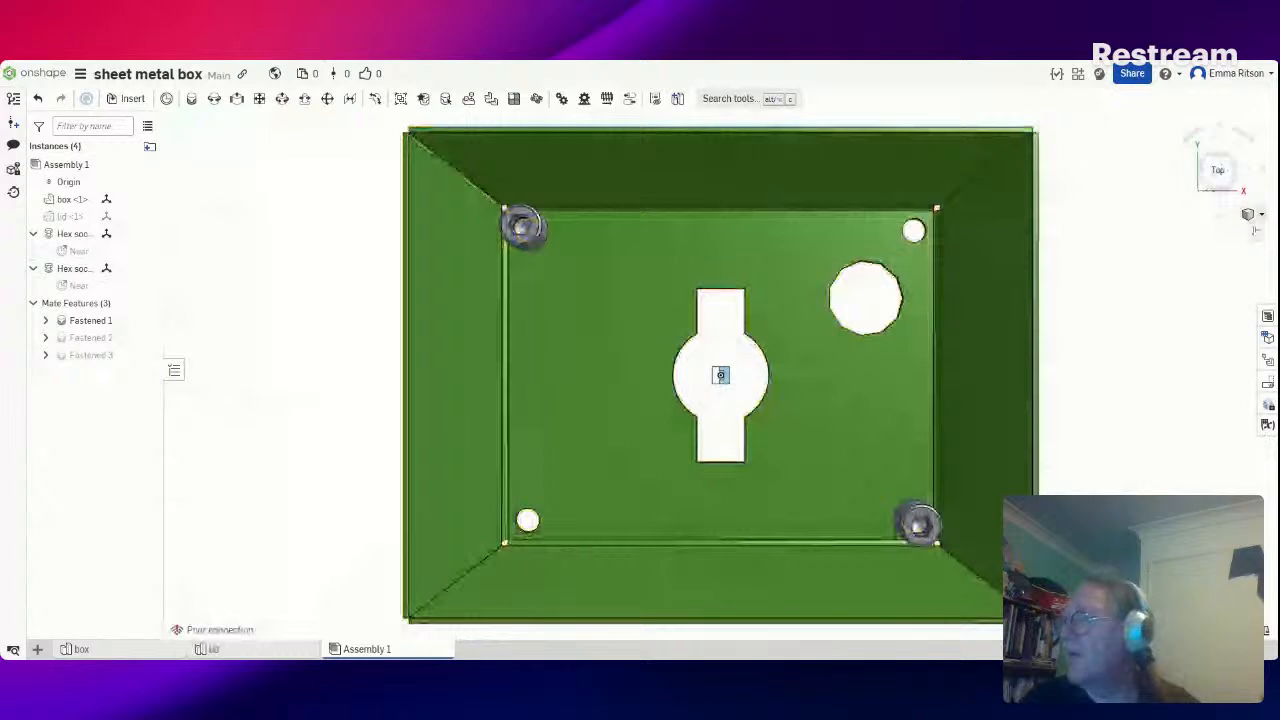
pyautogui.click(1261, 214)
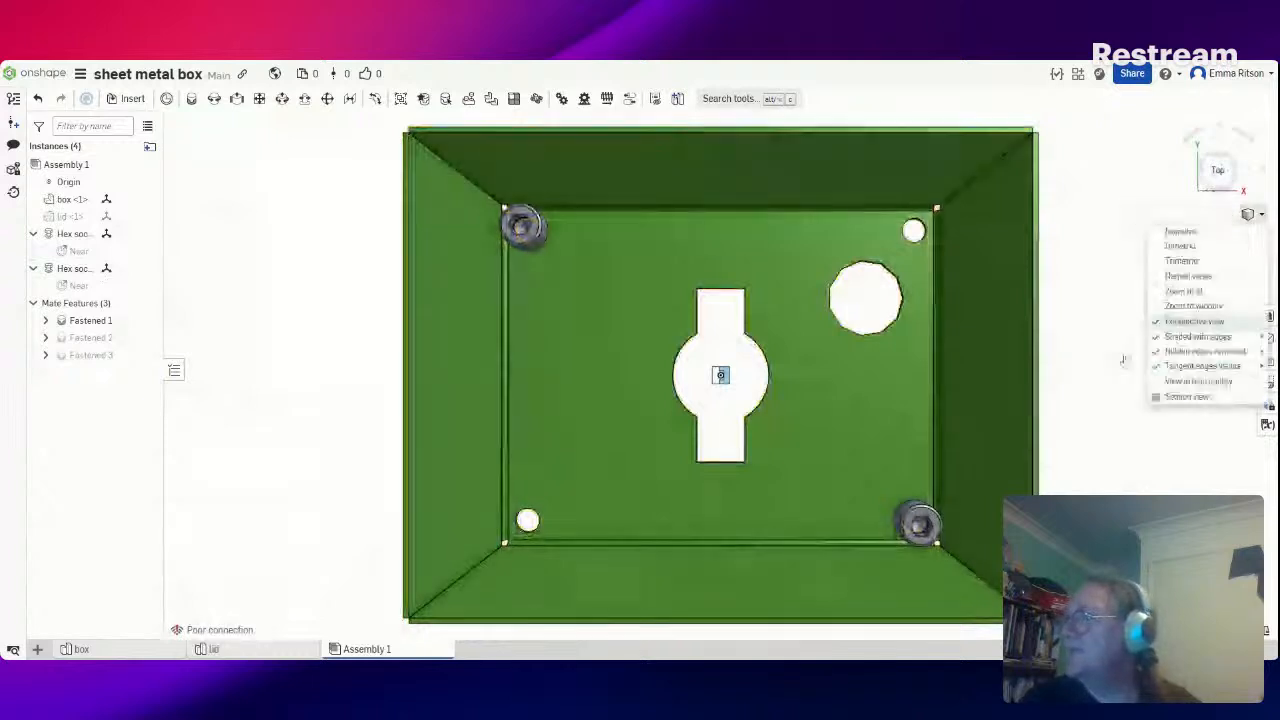
pyautogui.click(1194, 321)
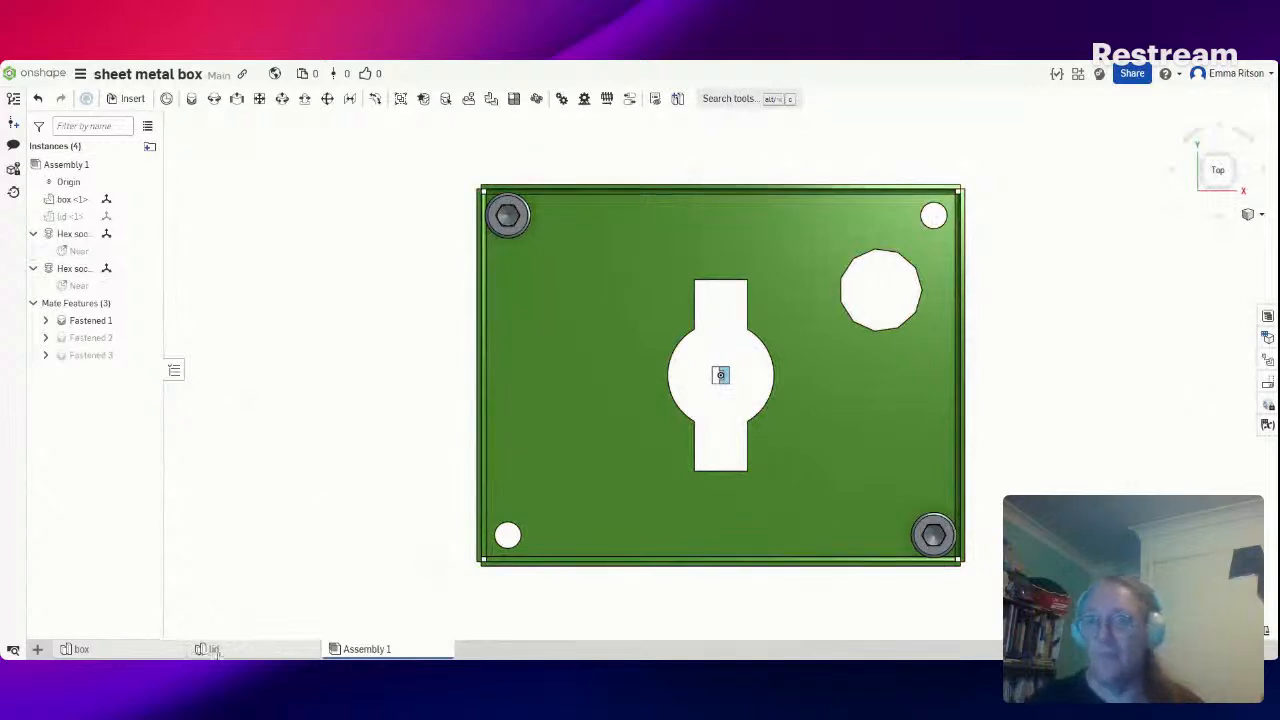
# Switch to the box part studio and rename the corner-hole sketch as "mounting holes"
pyautogui.moveTo(122, 652)
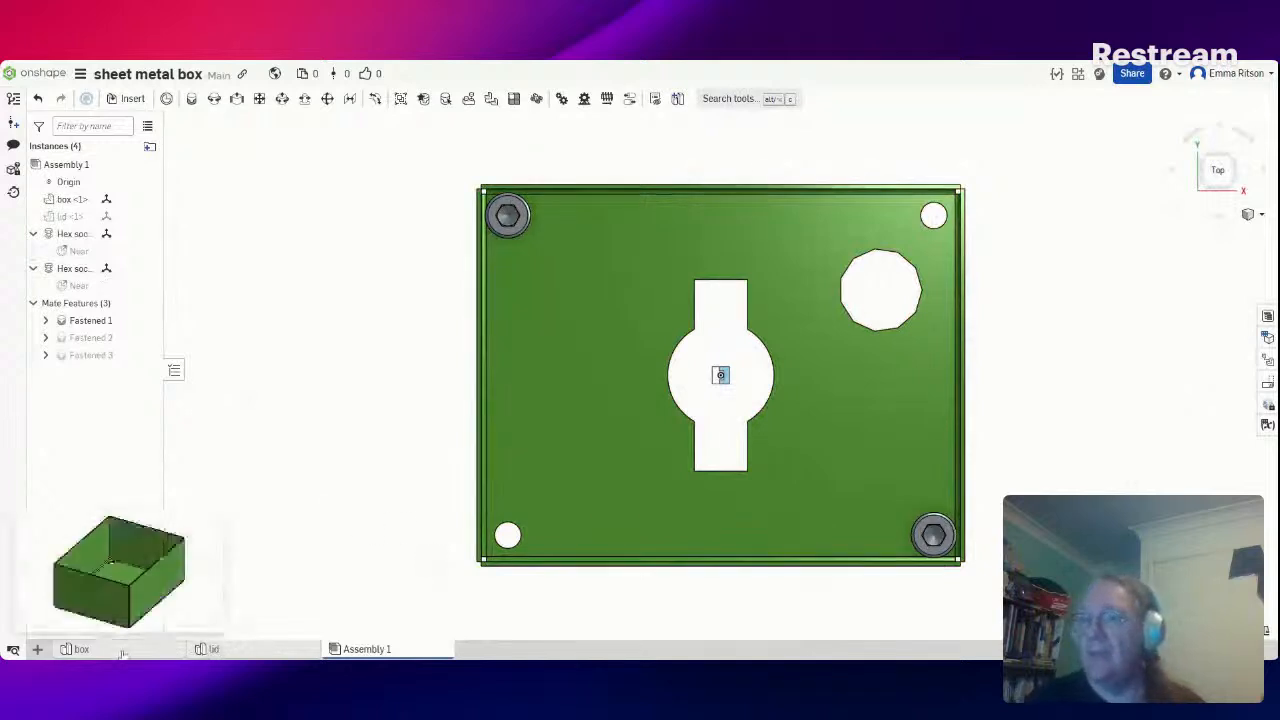
pyautogui.click(122, 652)
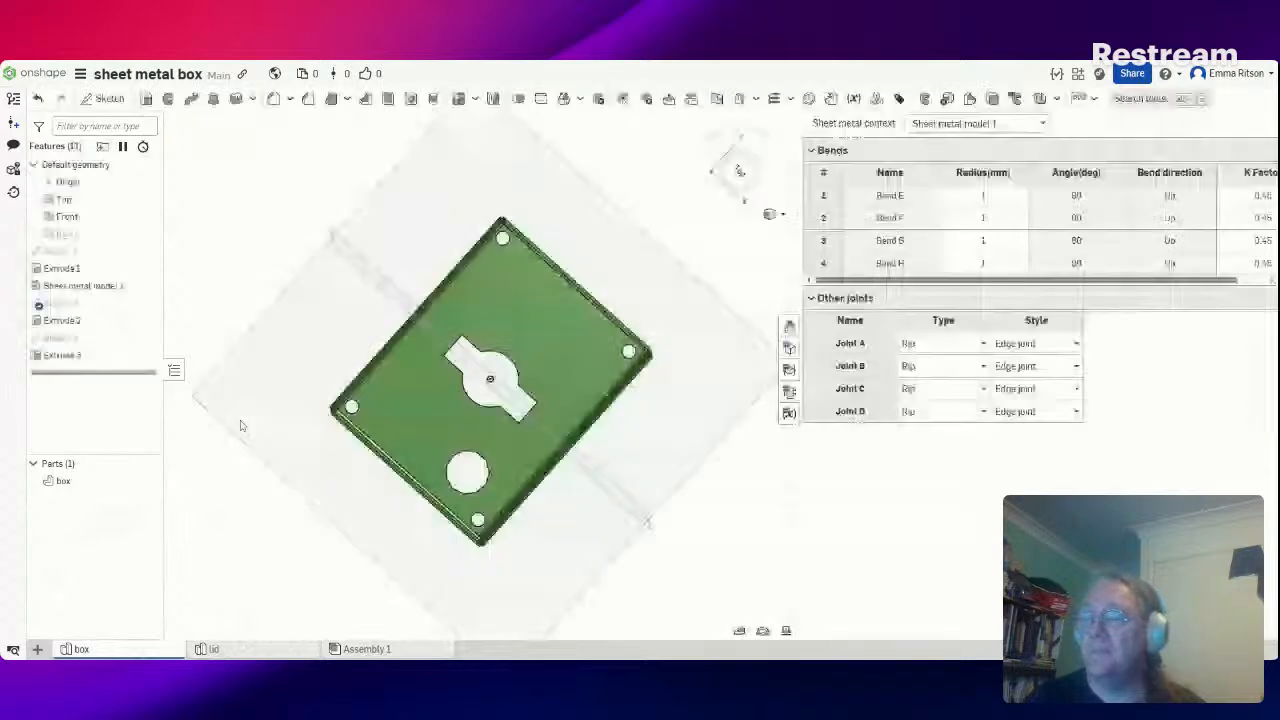
pyautogui.rightClick(89, 343)
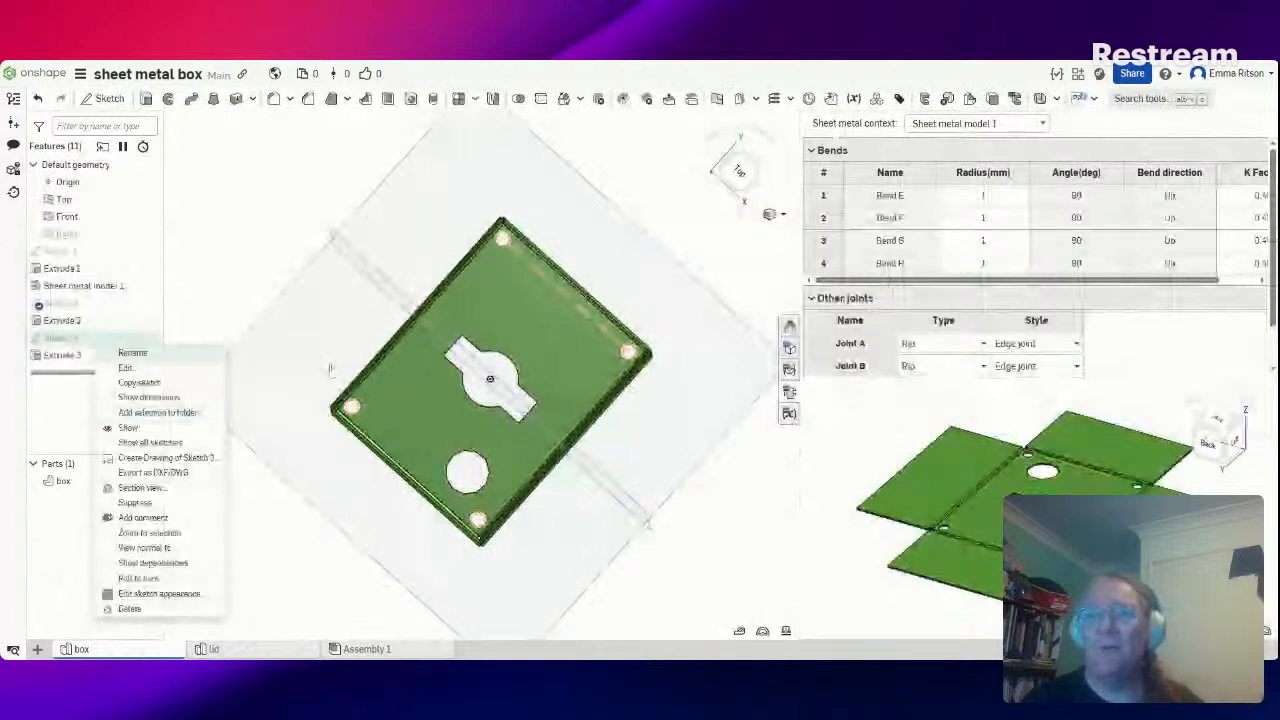
pyautogui.click(132, 352)
pyautogui.write('no')
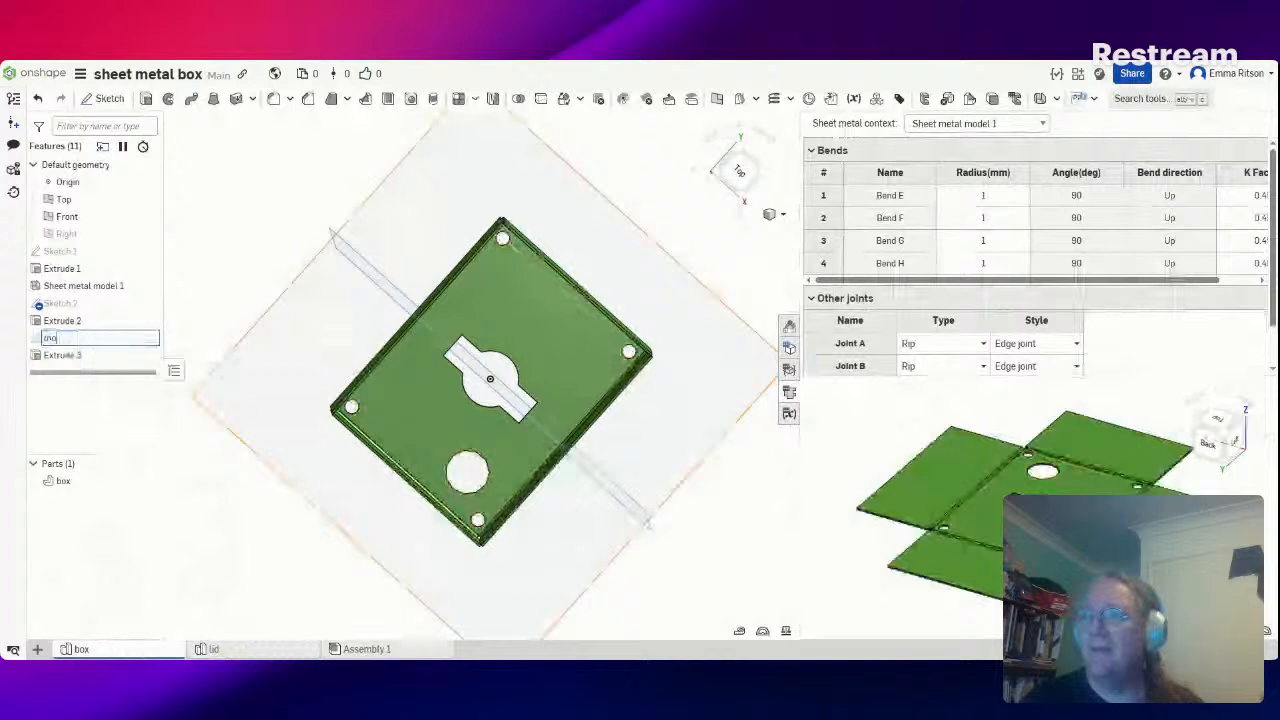
pyautogui.write('mounting')
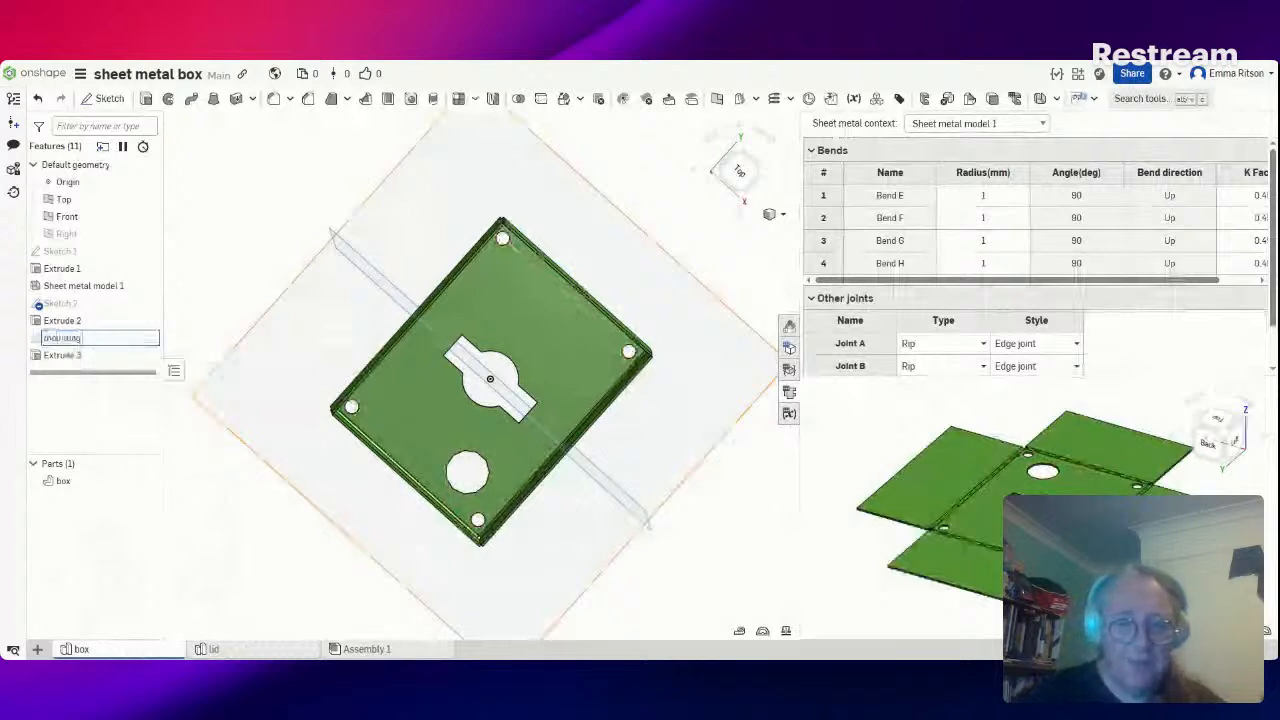
pyautogui.write(' holes')
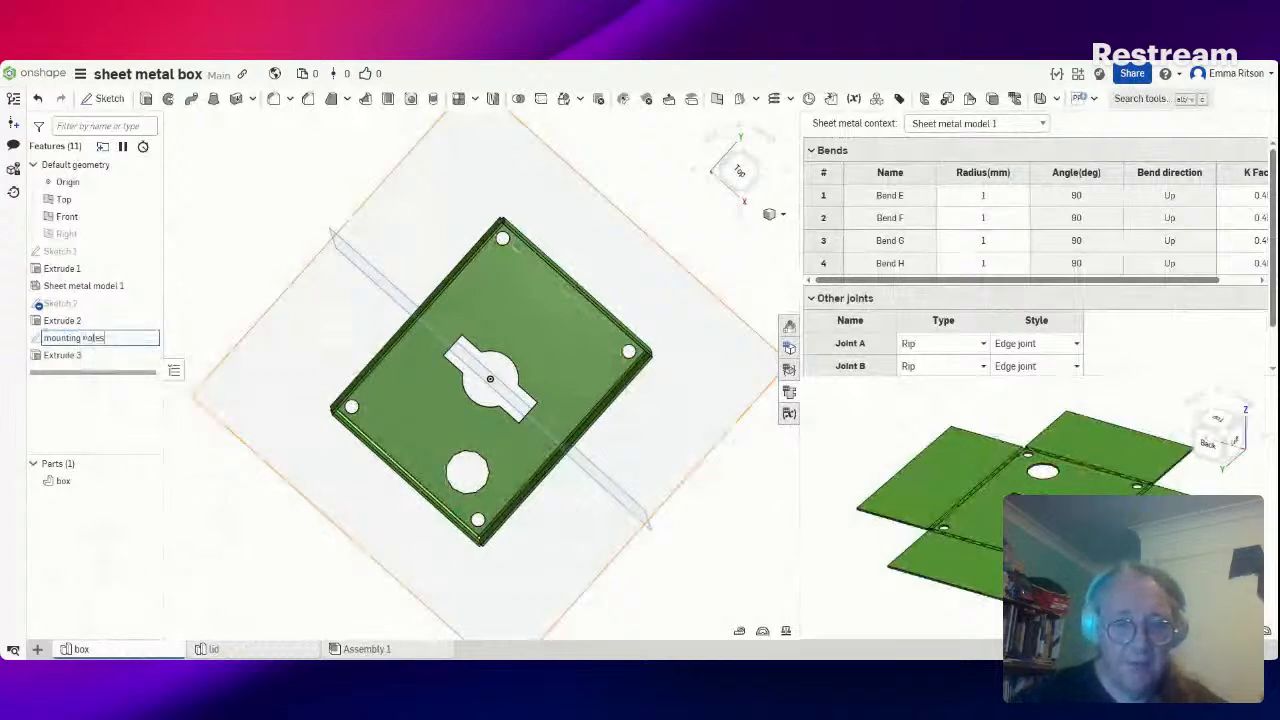
pyautogui.press('Return')
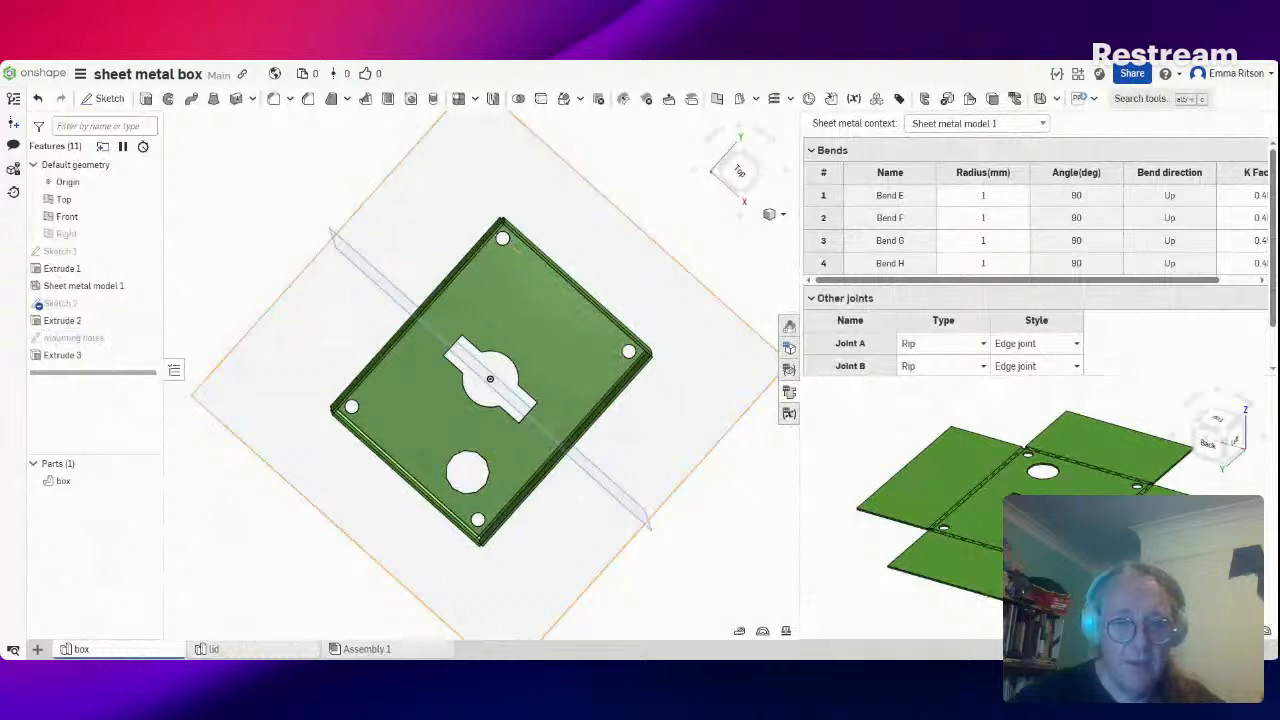
# Edit the mounting holes sketch and set the horizontal distance from the origin to the corner circle to 28 mm
pyautogui.rightClick(97, 341)
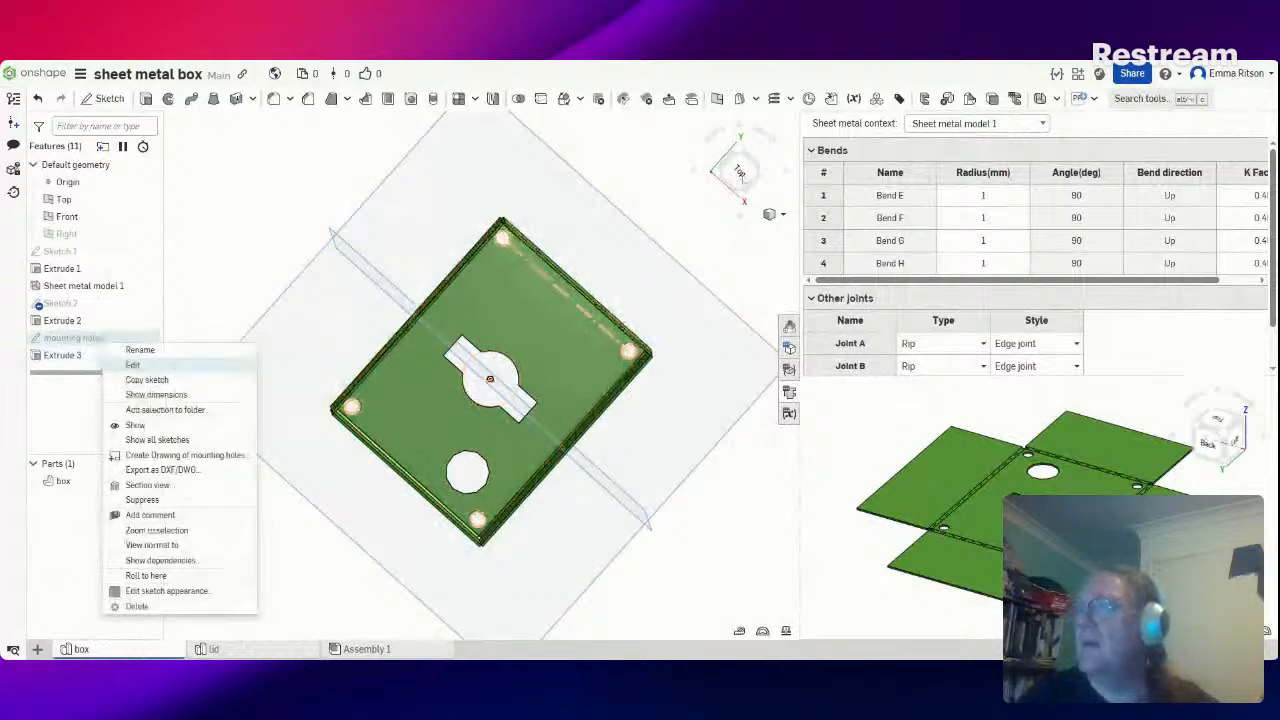
pyautogui.click(133, 365)
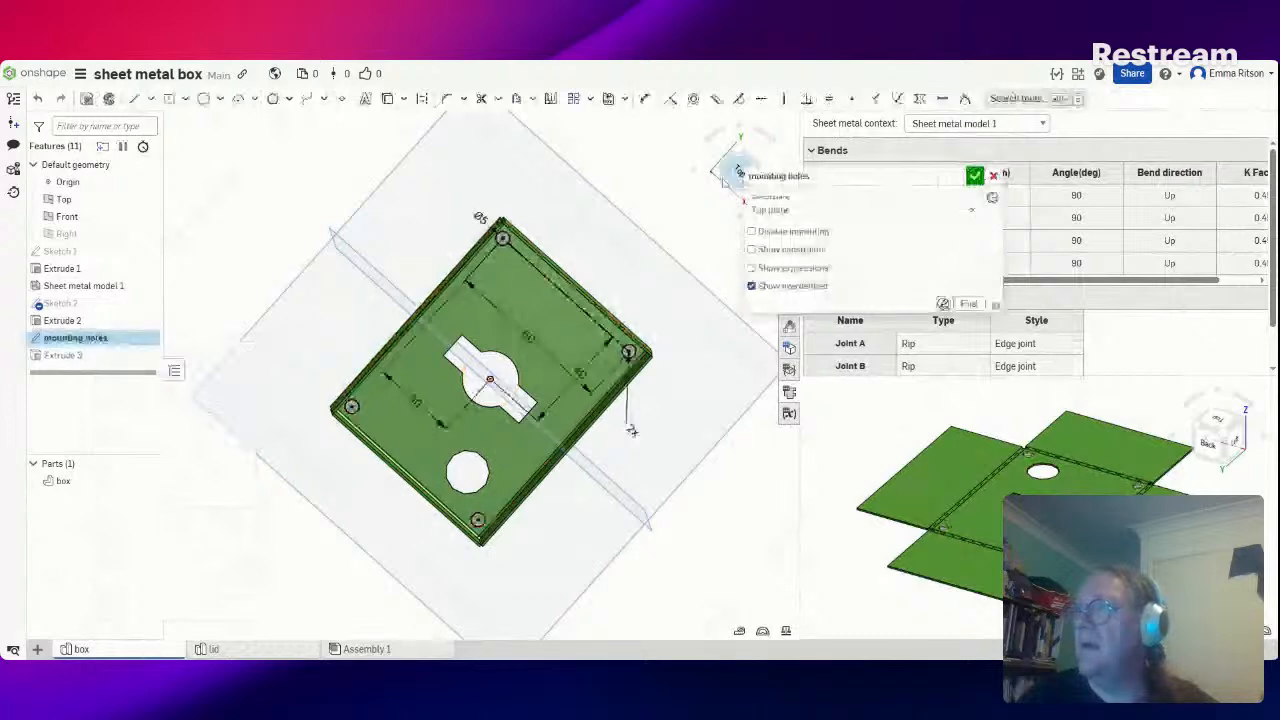
pyautogui.press('n')
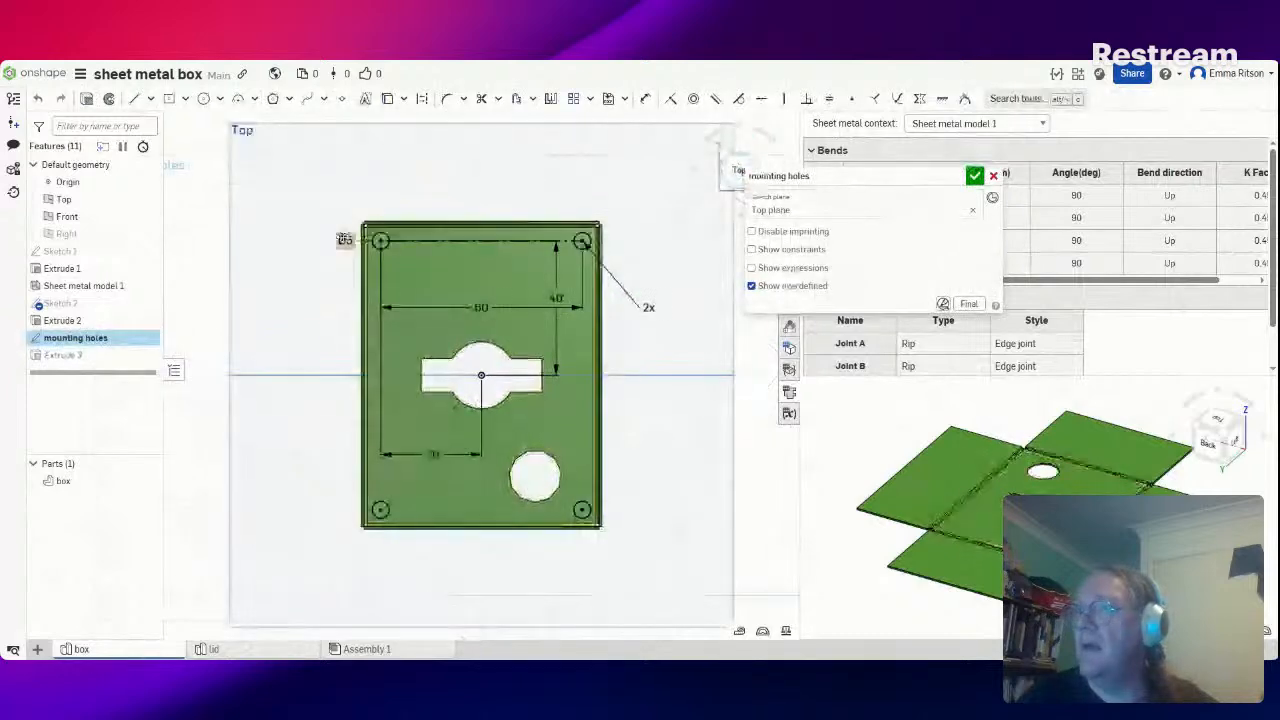
pyautogui.doubleClick(436, 457)
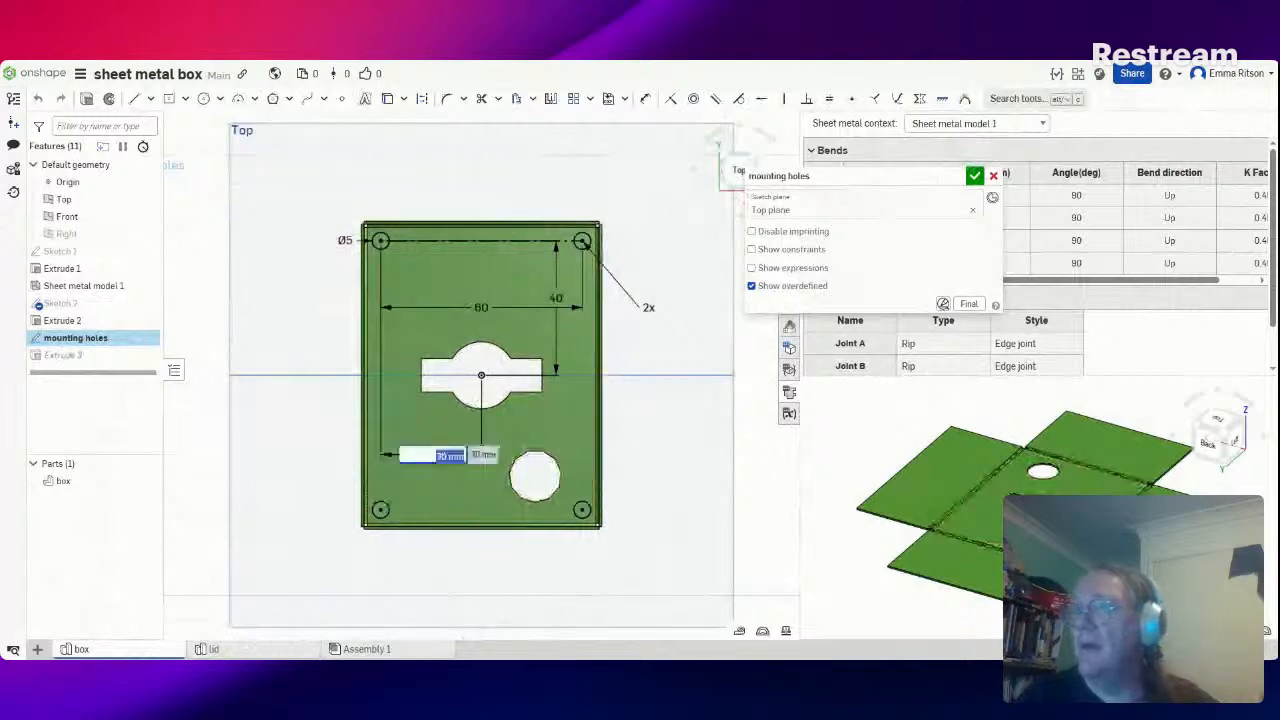
pyautogui.write('25')
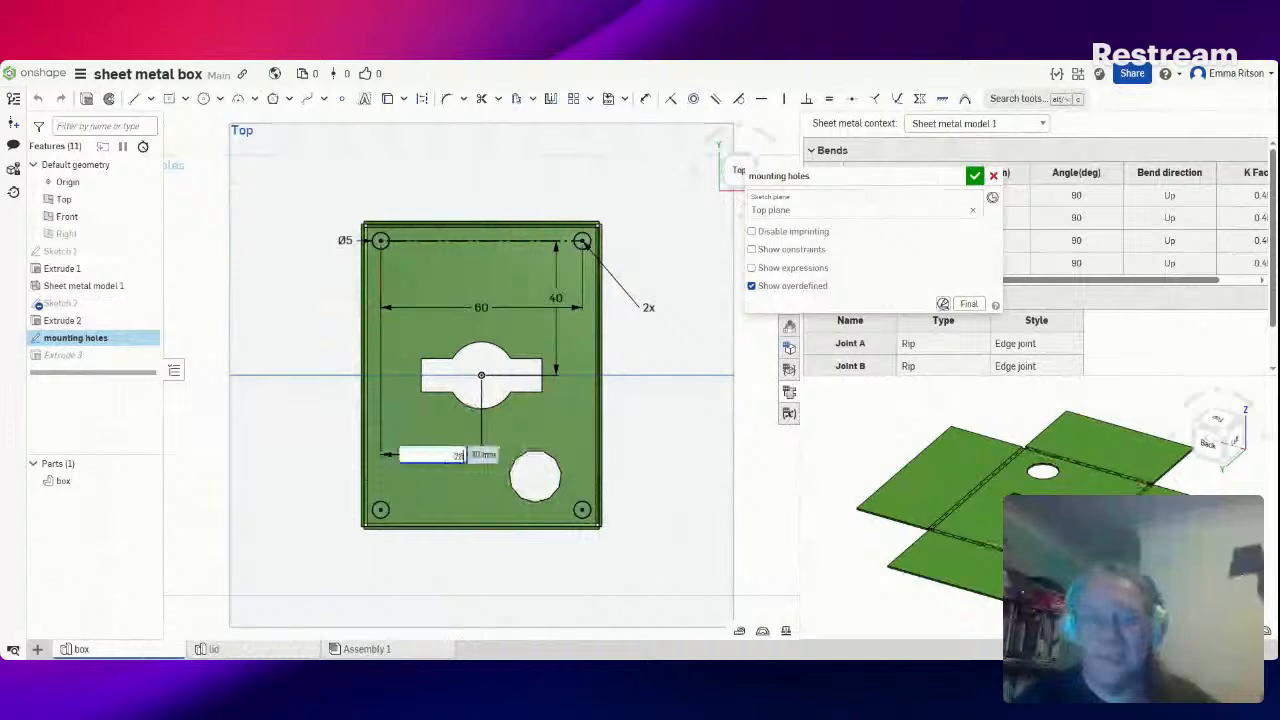
pyautogui.press('Escape')
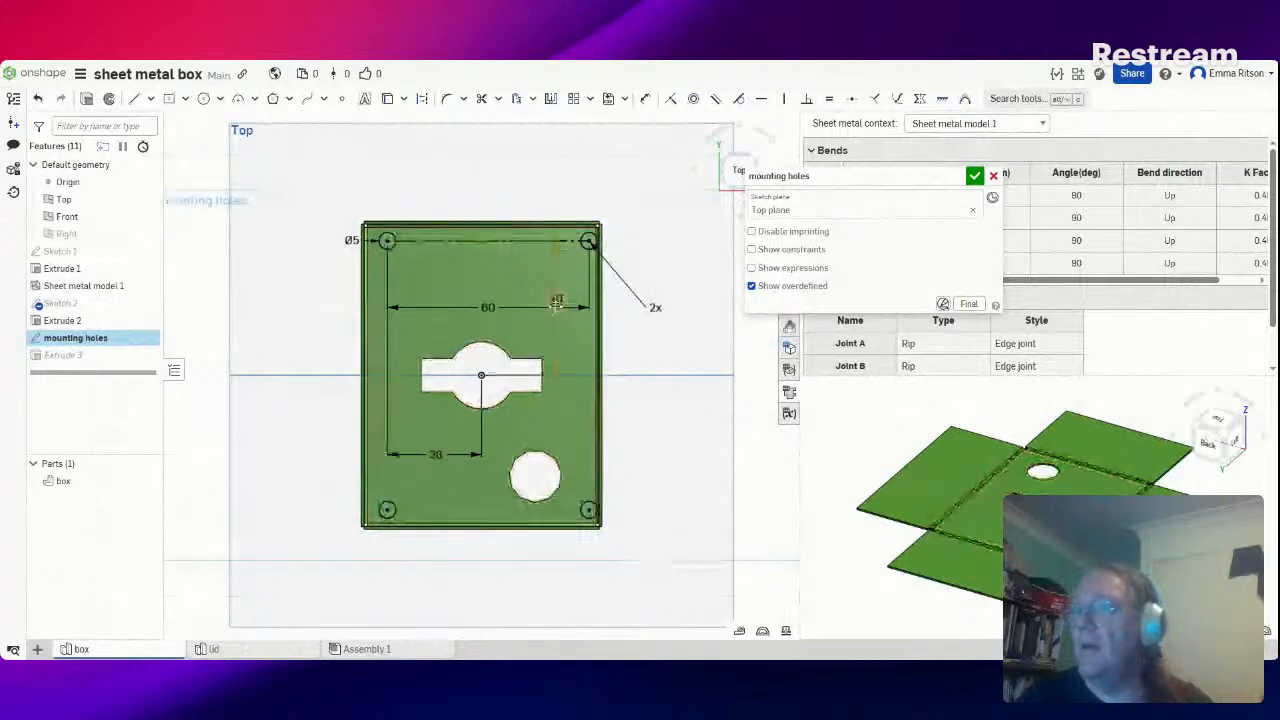
# Set the vertical distance from the origin to the upper hole centres to 38 mm
pyautogui.doubleClick(557, 302)
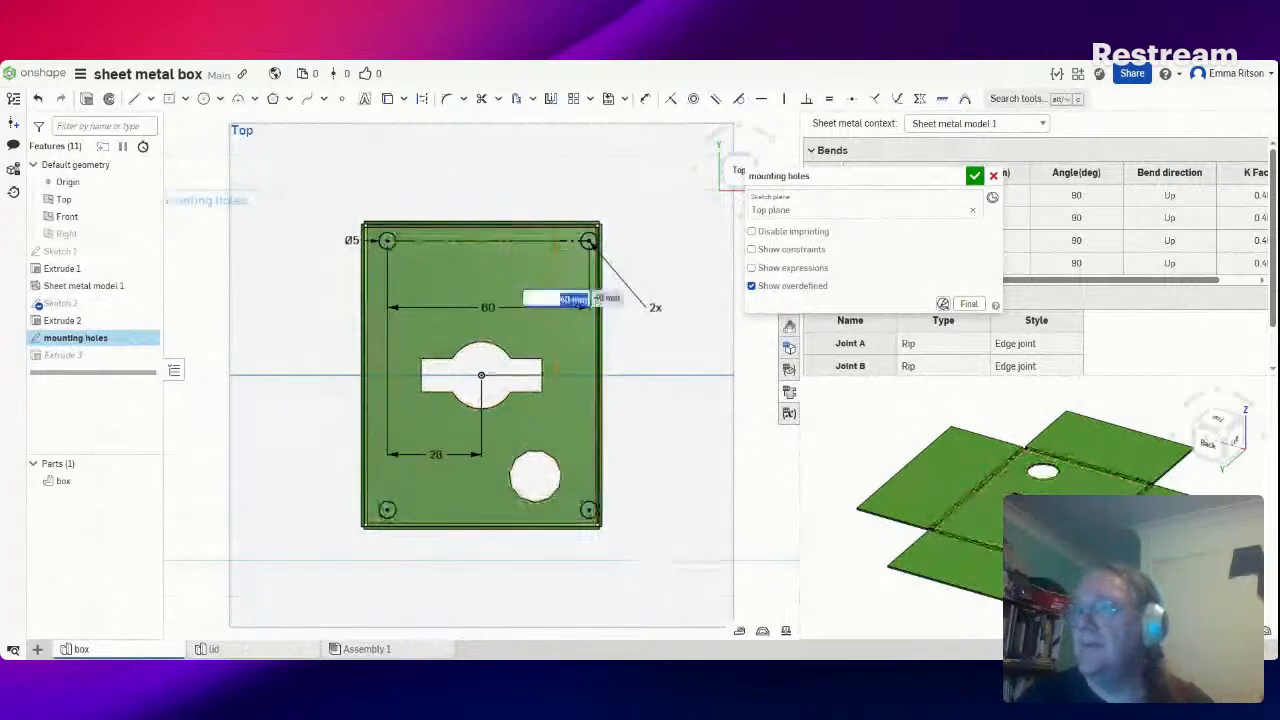
pyautogui.write('40')
pyautogui.press('Return')
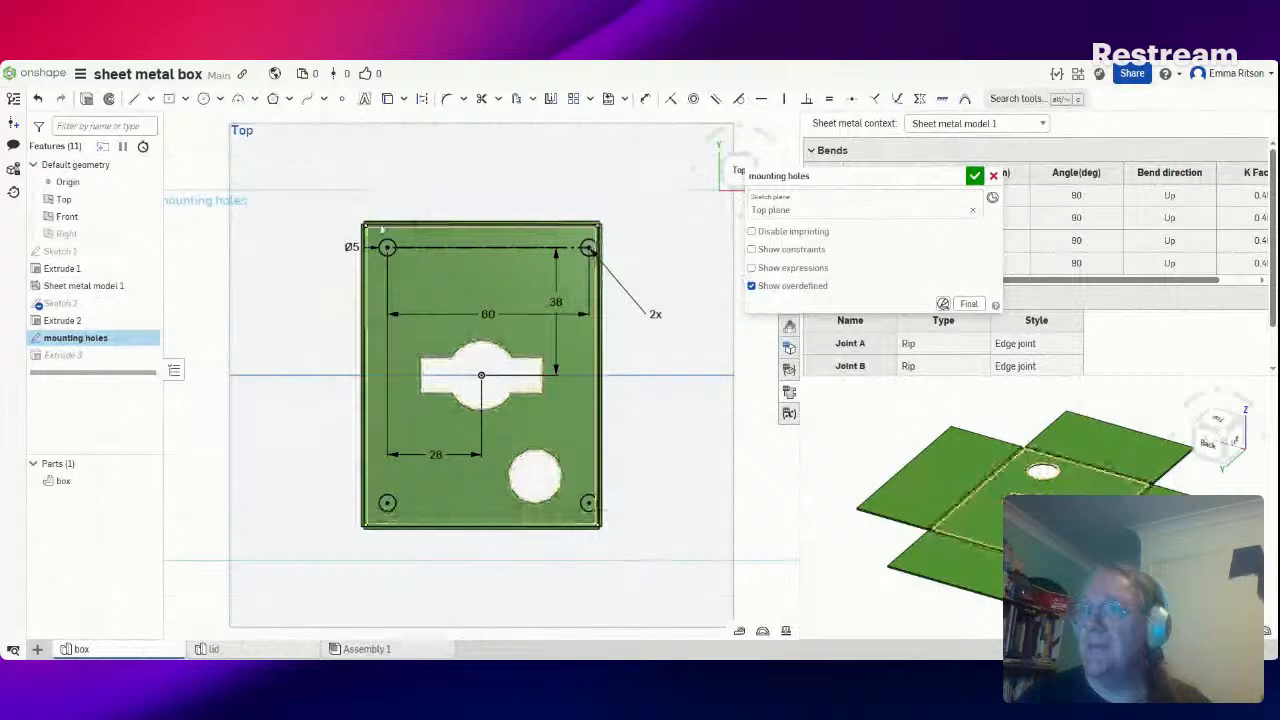
# Set the horizontal spacing between the two upper hole centres to 56 mm and finish the sketch
pyautogui.doubleClick(488, 314)
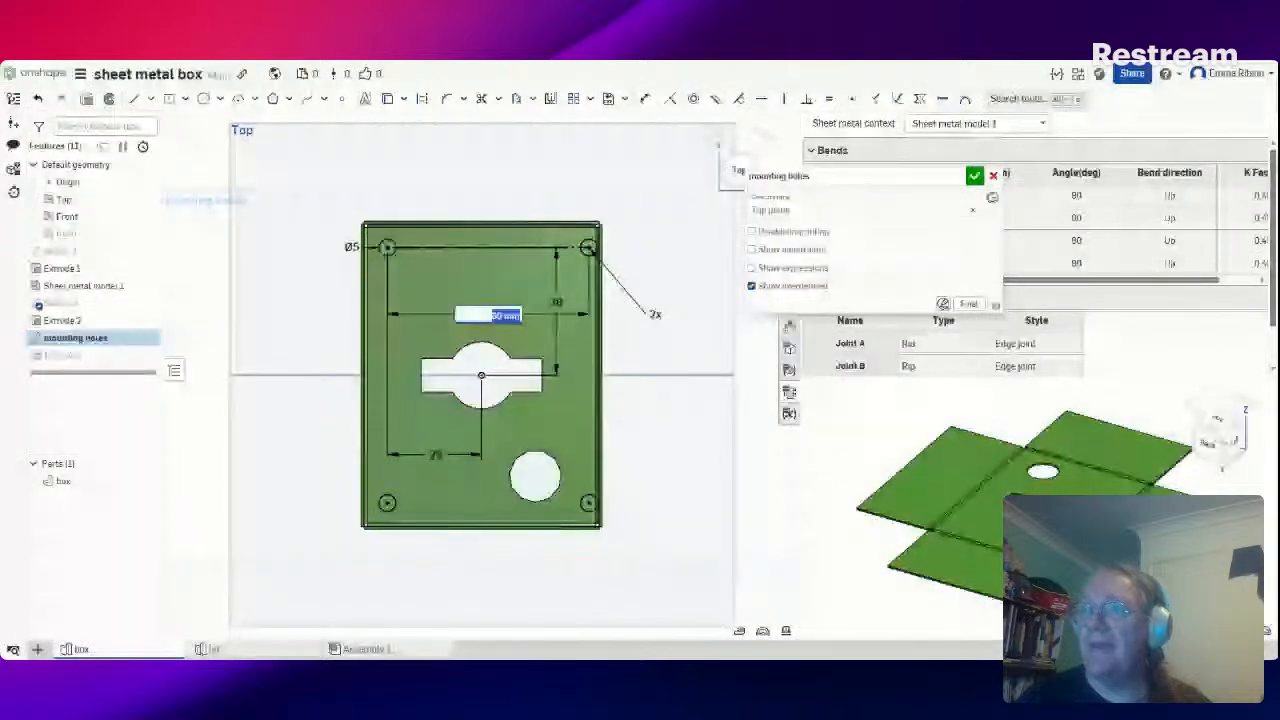
pyautogui.click(679, 386)
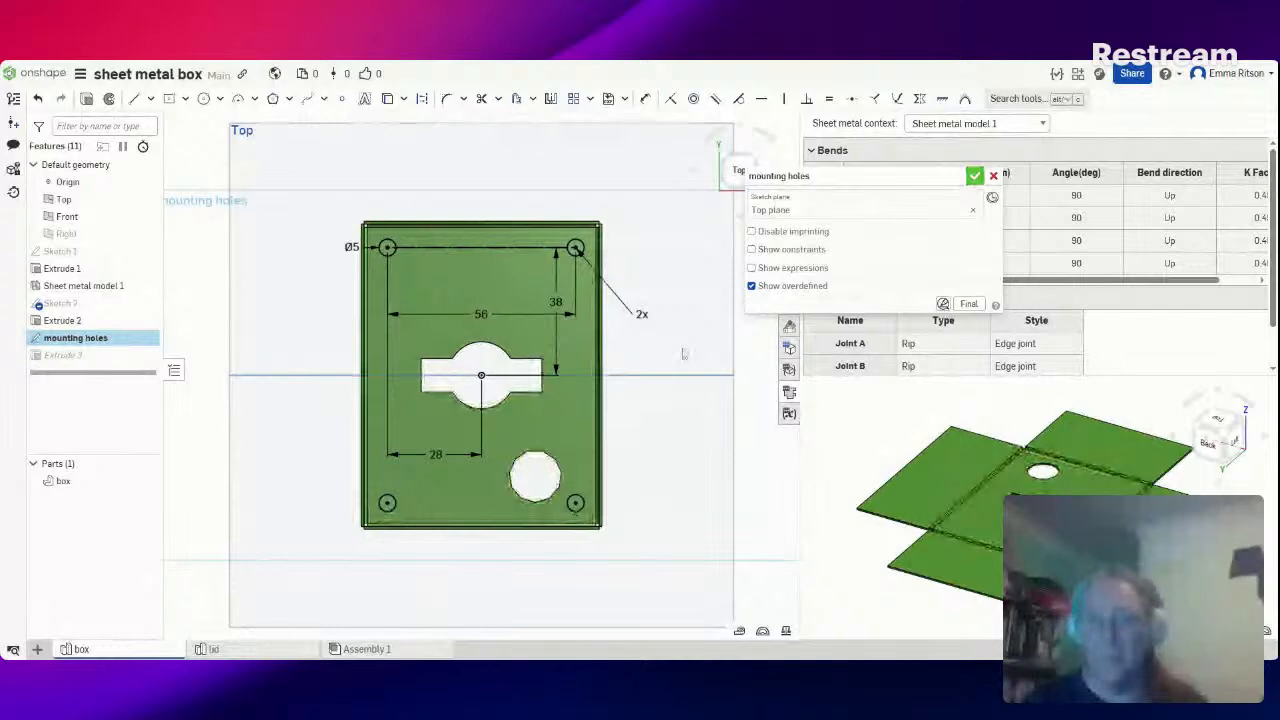
pyautogui.press('Return')
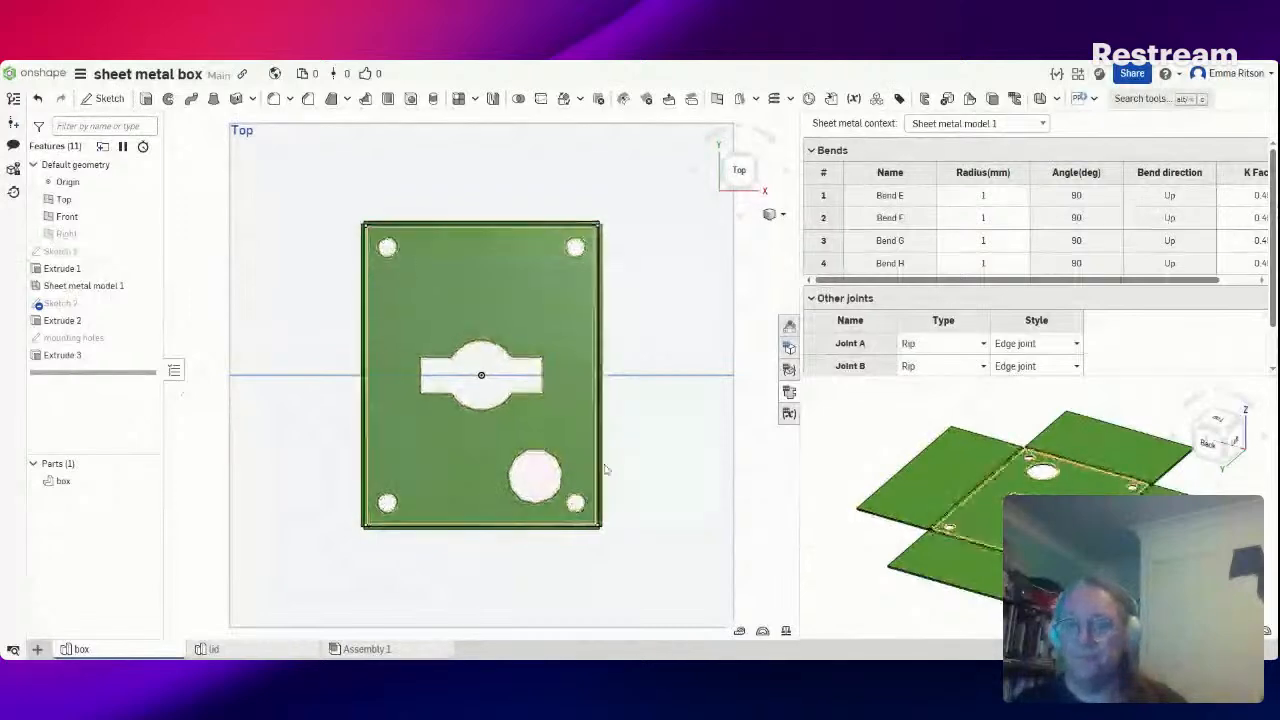
# Switch to the assembly and inspect how the M5 screw heads clear the box walls after the mounting holes moved
pyautogui.moveTo(606, 471); pyautogui.dragTo(600, 345, button='right')
pyautogui.click(367, 649)
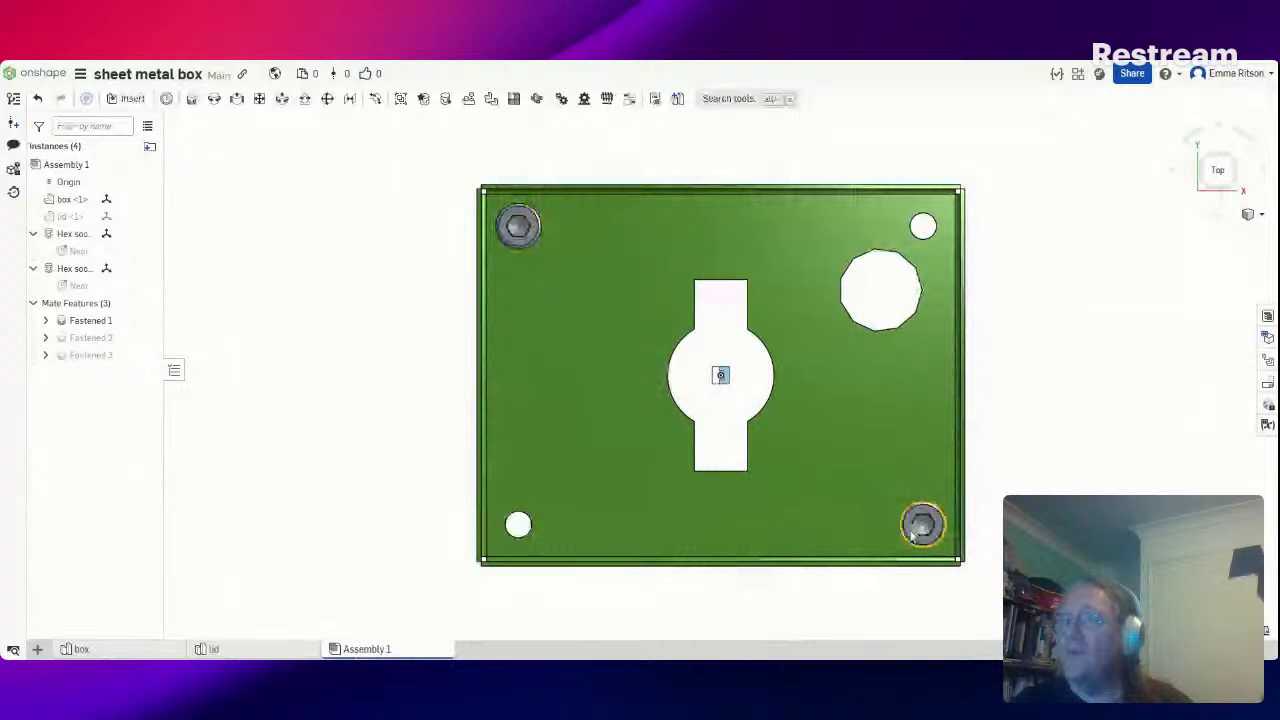
pyautogui.moveTo(994, 471); pyautogui.dragTo(760, 600, button='right')
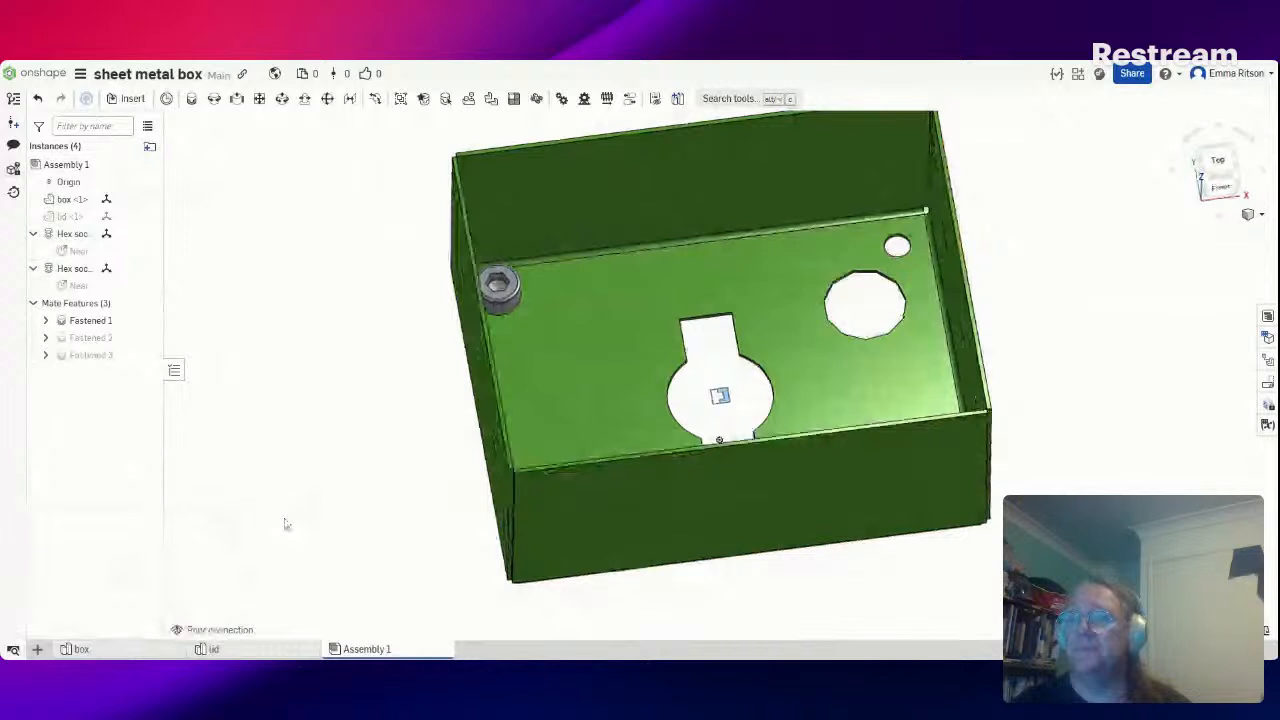
pyautogui.moveTo(236, 651)
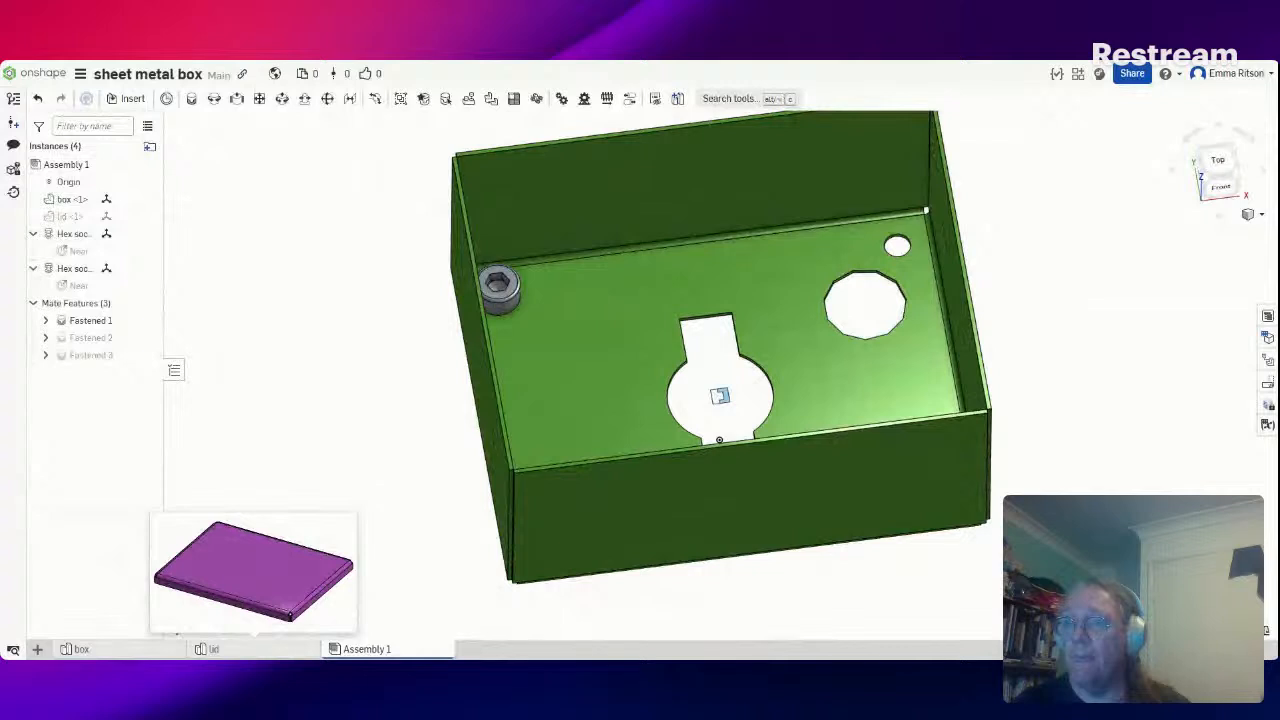
pyautogui.moveTo(300, 393); pyautogui.dragTo(170, 654, button='right')
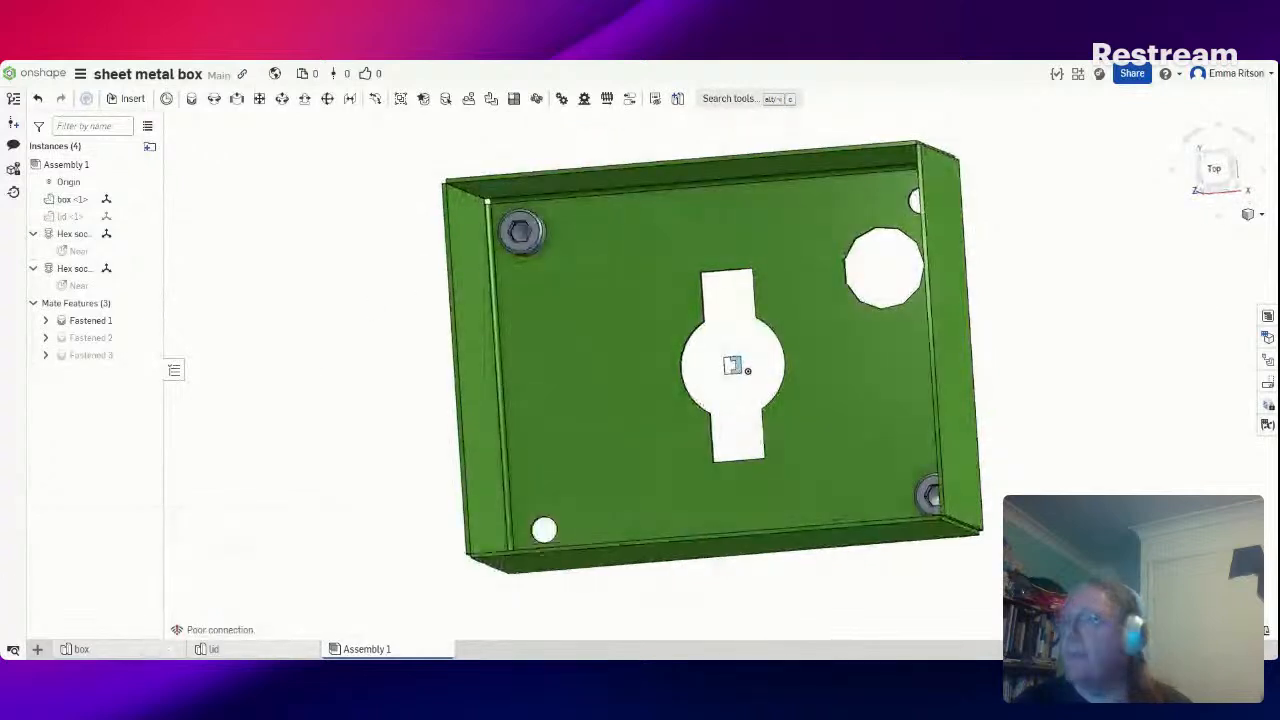
# Create a new part studio and rename it as "handle onlid"
pyautogui.click(37, 649)
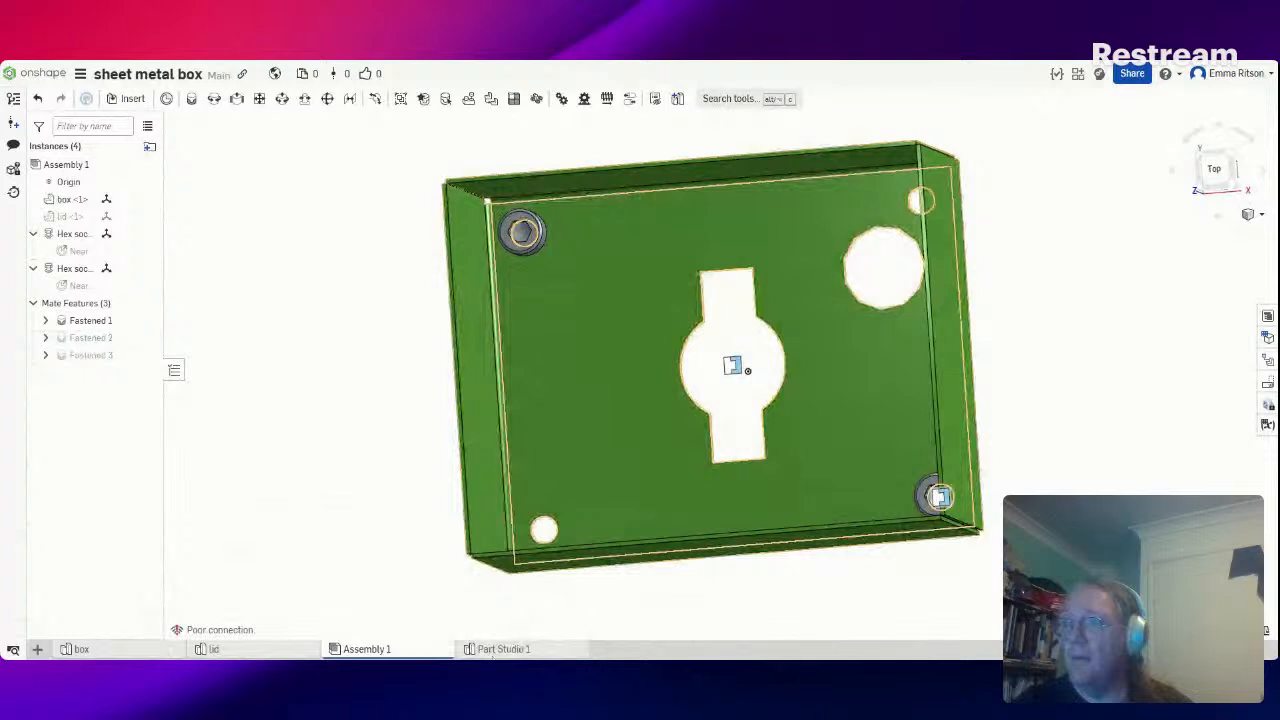
pyautogui.click(496, 650)
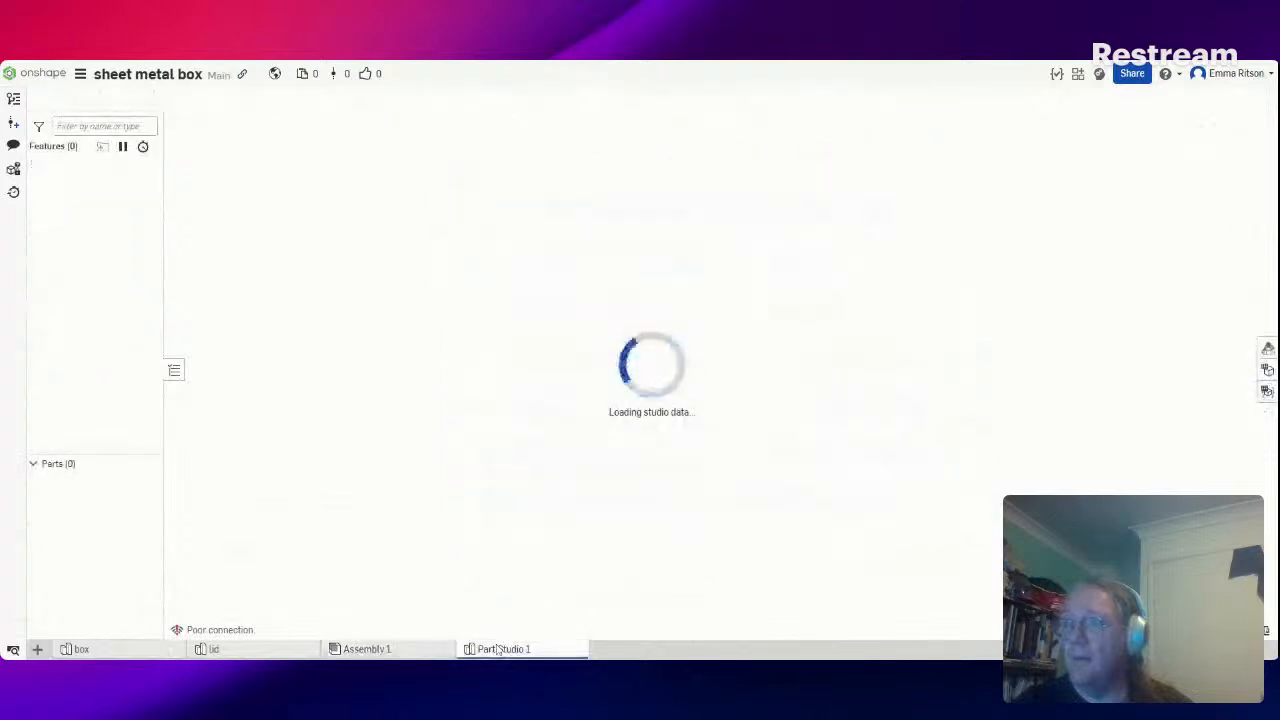
pyautogui.rightClick(497, 650)
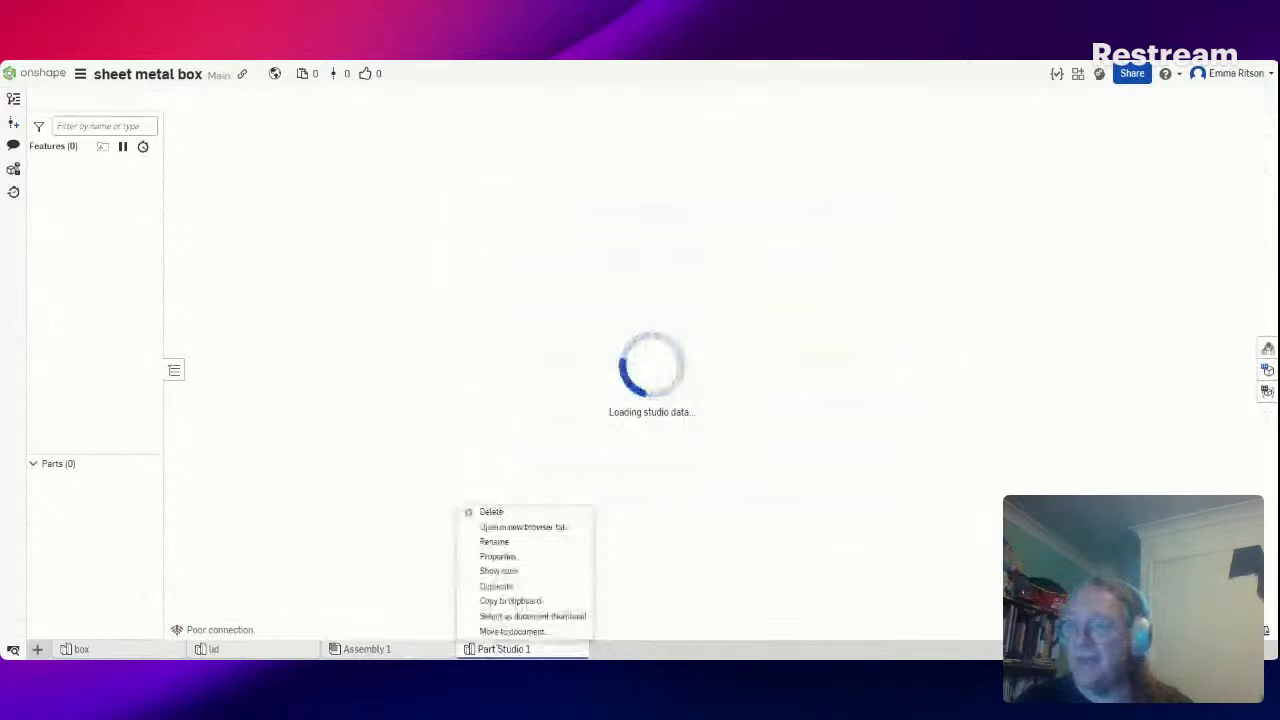
pyautogui.click(912, 538)
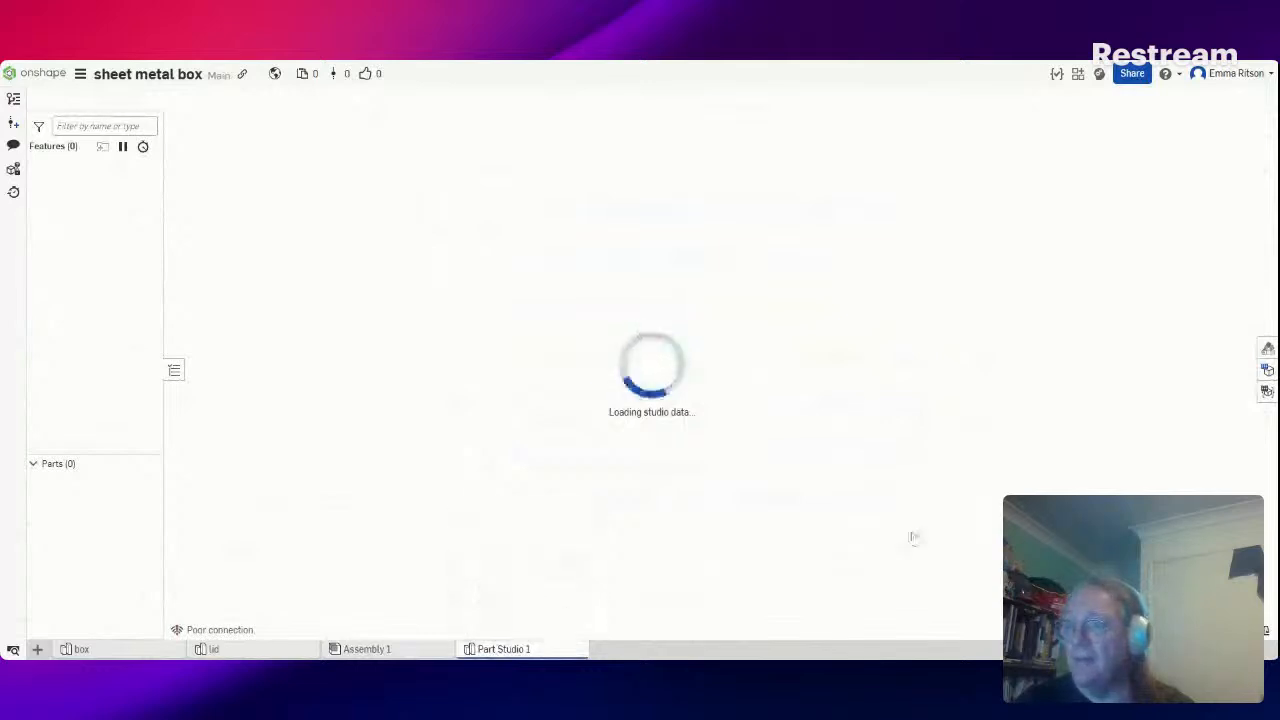
pyautogui.write('lidndle pin')
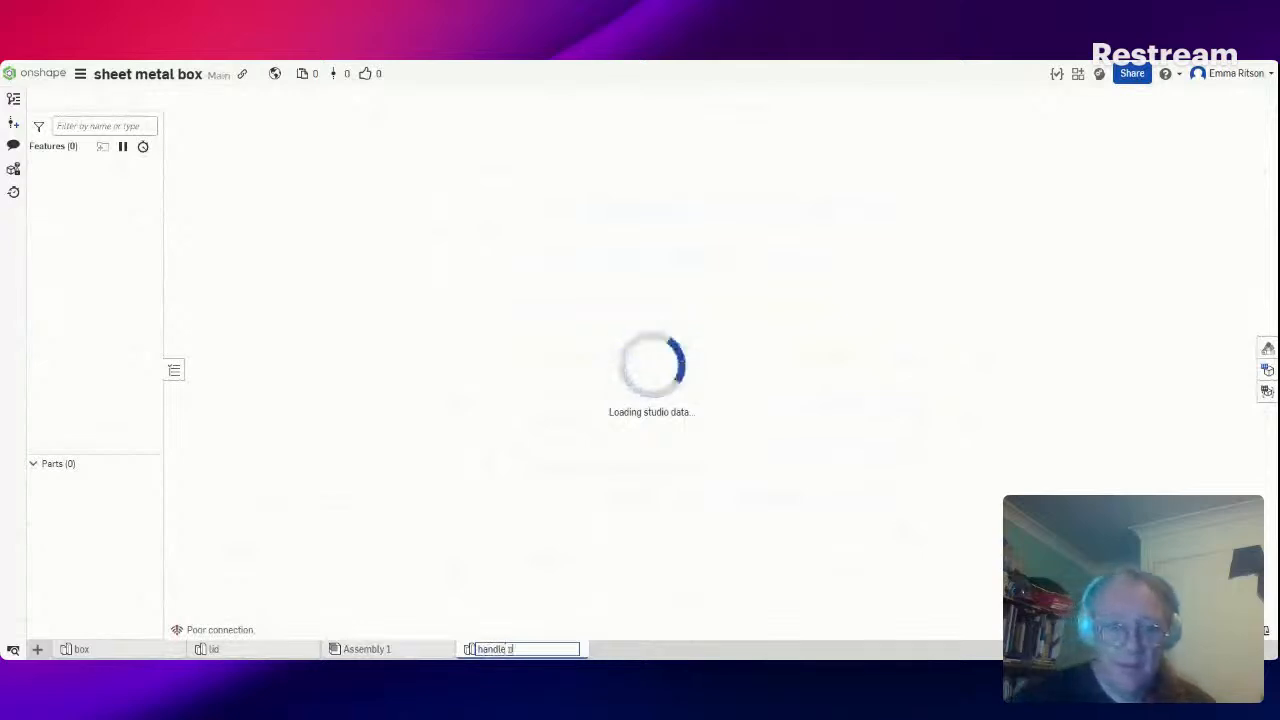
pyautogui.write('id')
pyautogui.press('Return')
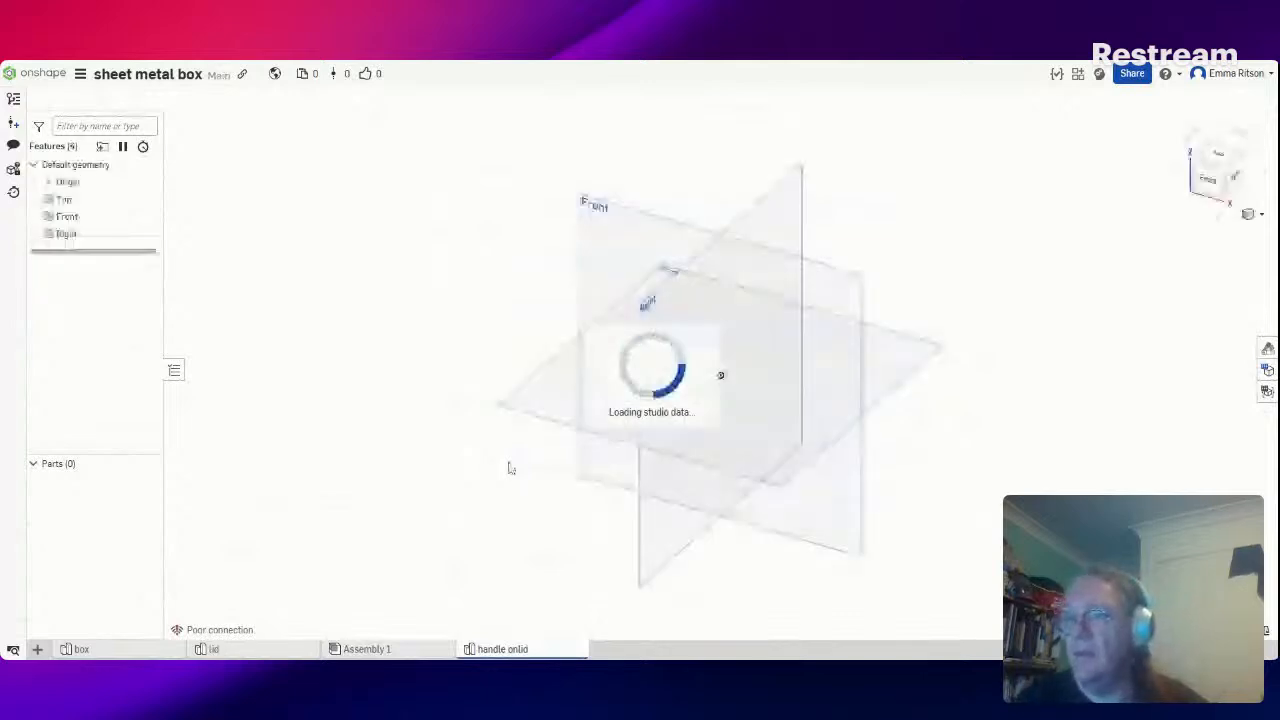
# Start a sketch on the Front plane, viewed face-on
pyautogui.click(1210, 178)
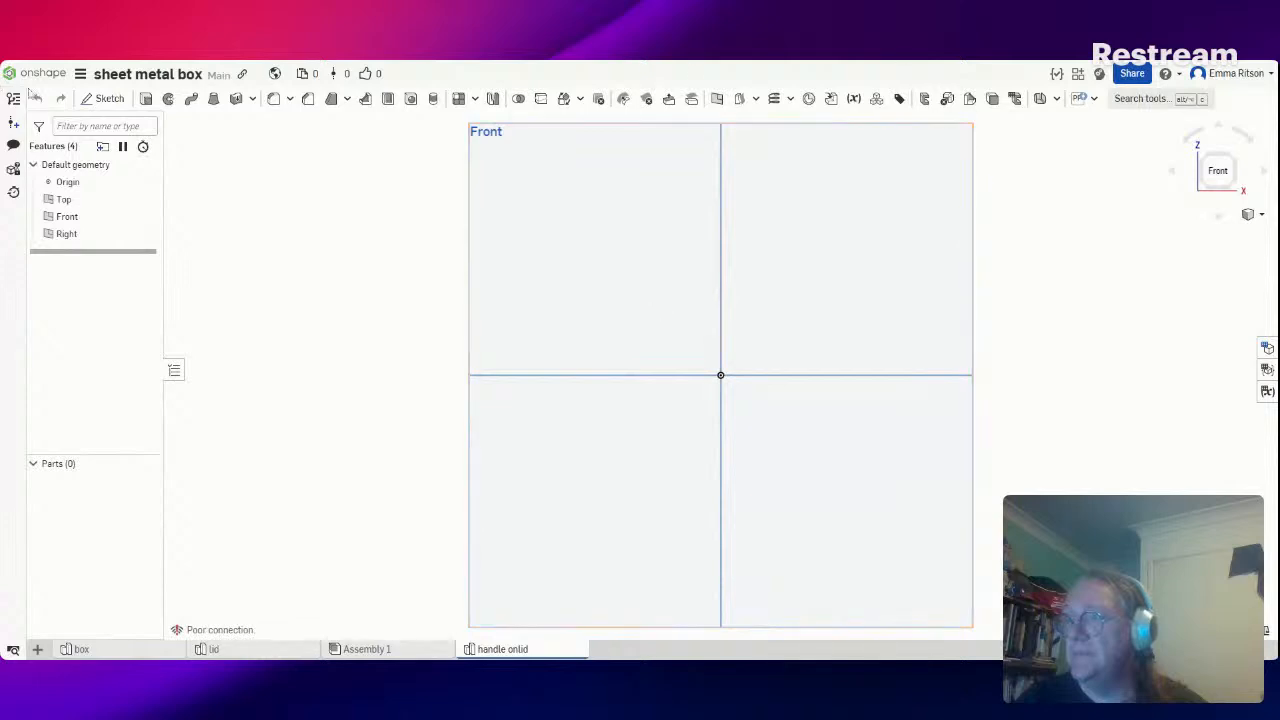
pyautogui.click(105, 98)
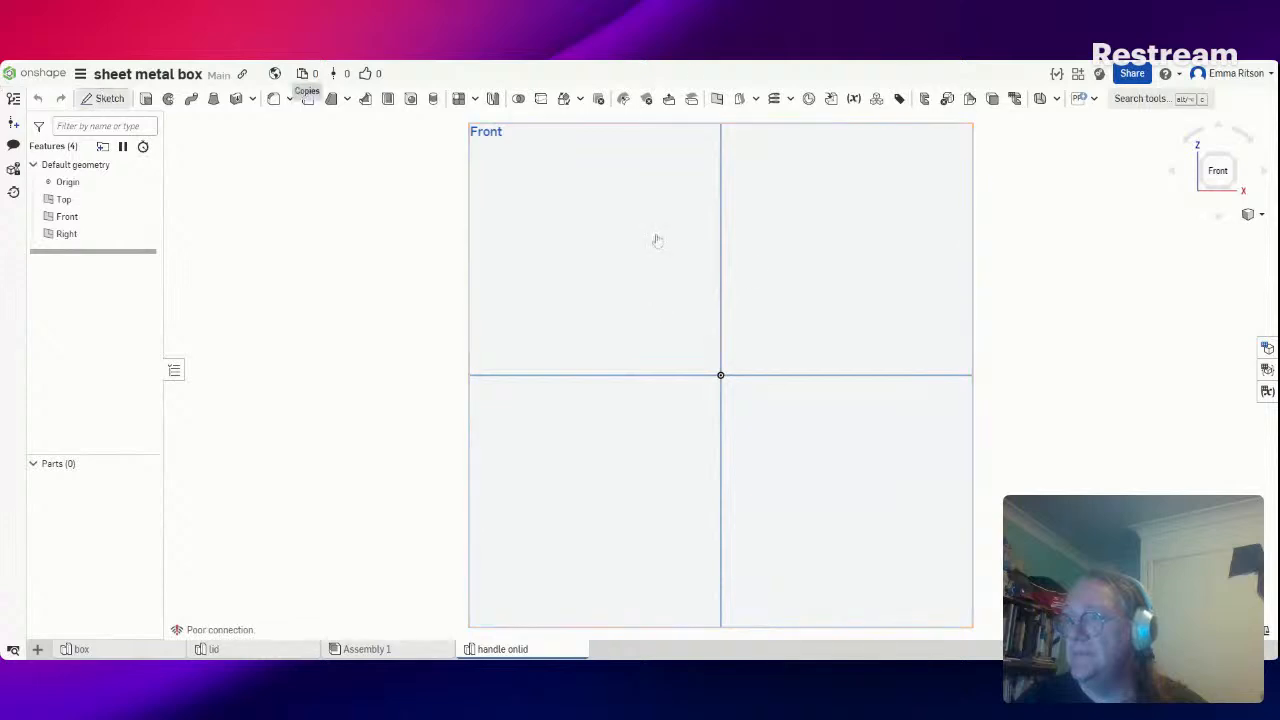
pyautogui.click(609, 275)
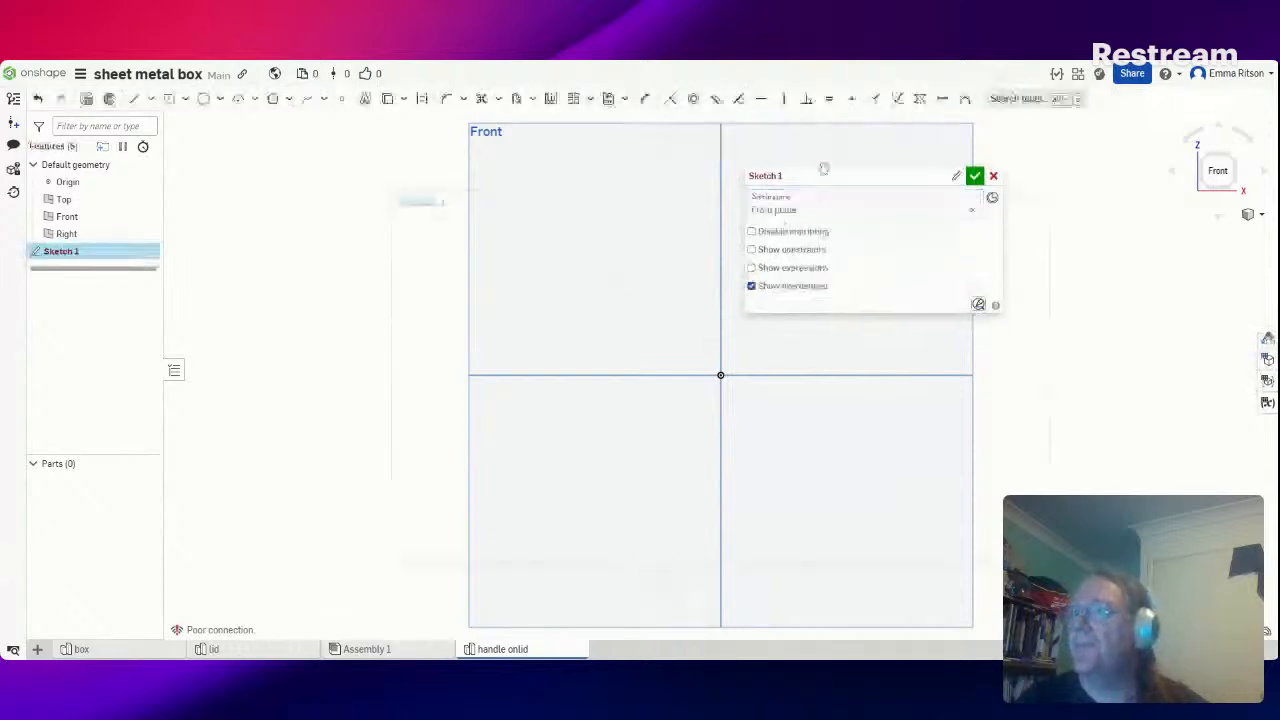
pyautogui.moveTo(914, 174); pyautogui.dragTo(946, 163)
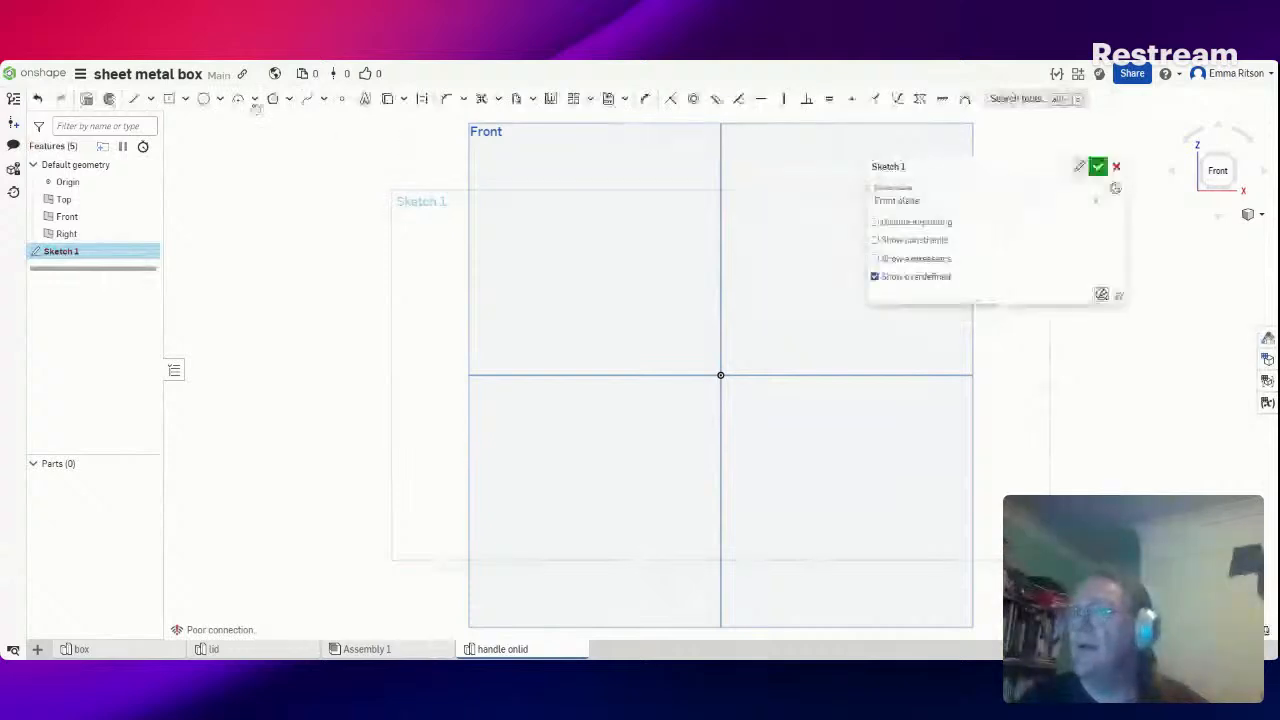
# Sketch an upper semicircle centred on the origin with a centre point arc and set its radius to 20 mm
pyautogui.click(255, 99)
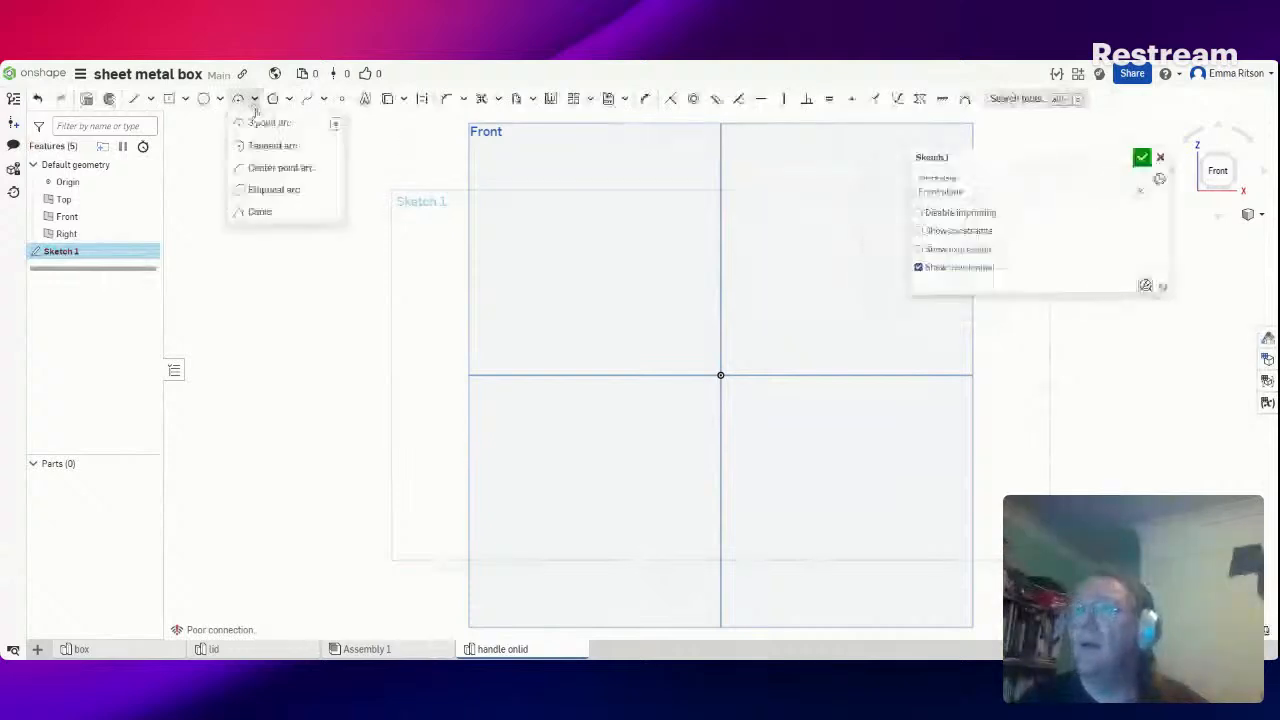
pyautogui.click(252, 172)
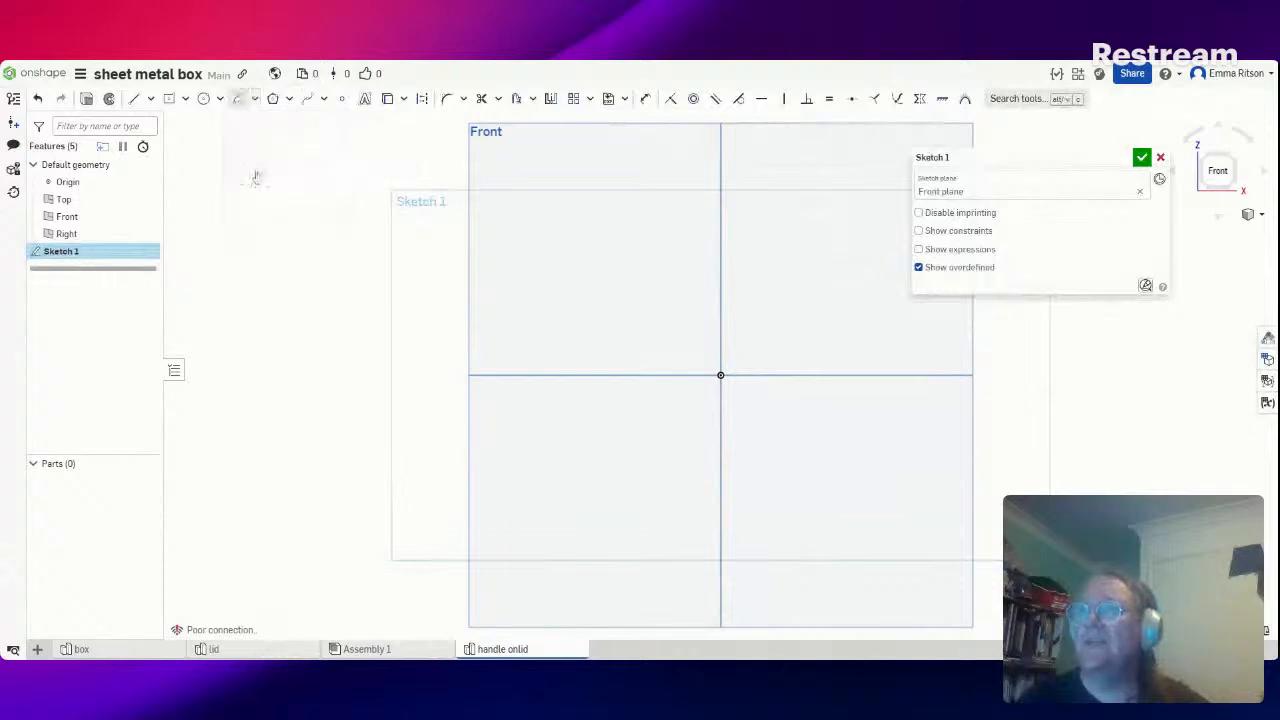
pyautogui.click(721, 375)
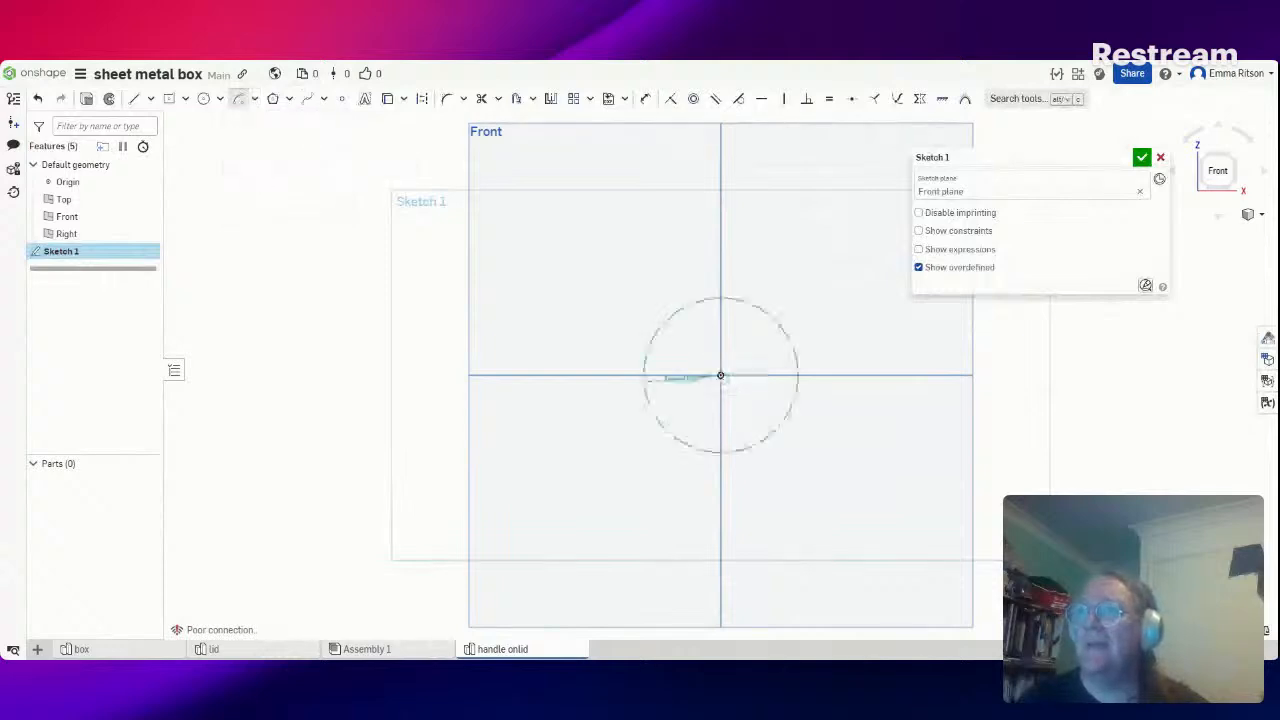
pyautogui.click(645, 375)
pyautogui.click(797, 375)
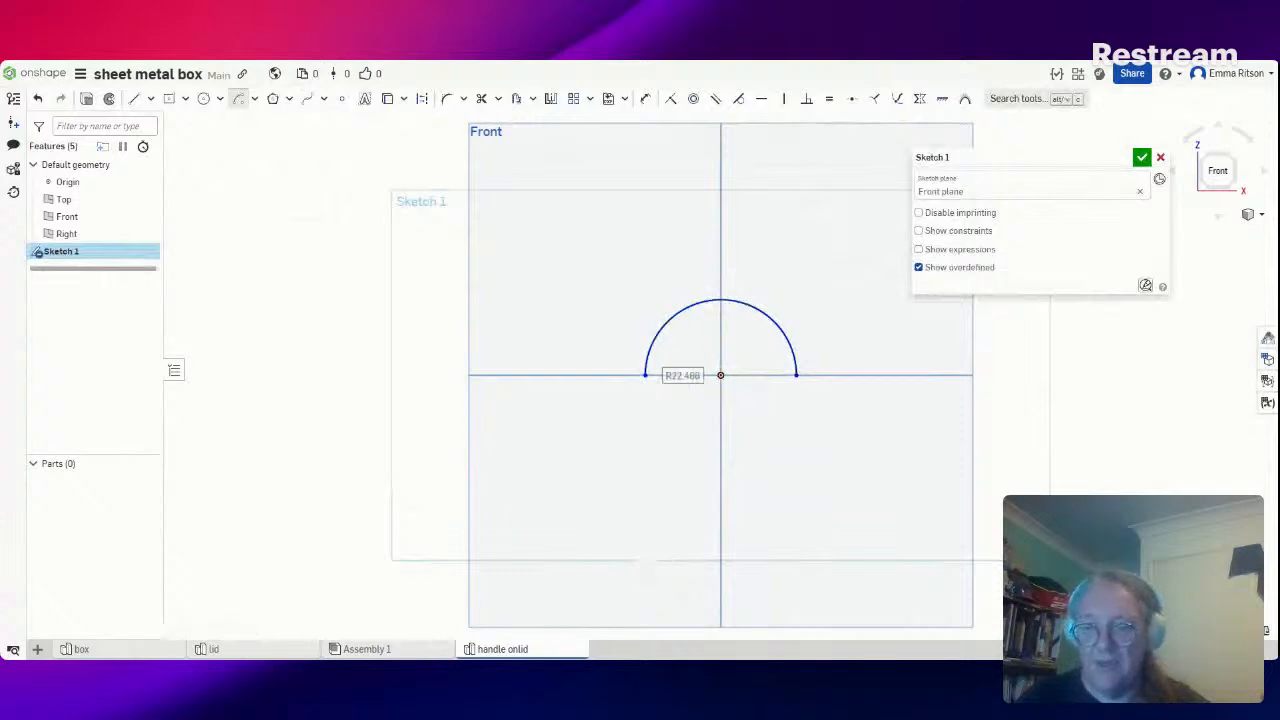
pyautogui.click(682, 376)
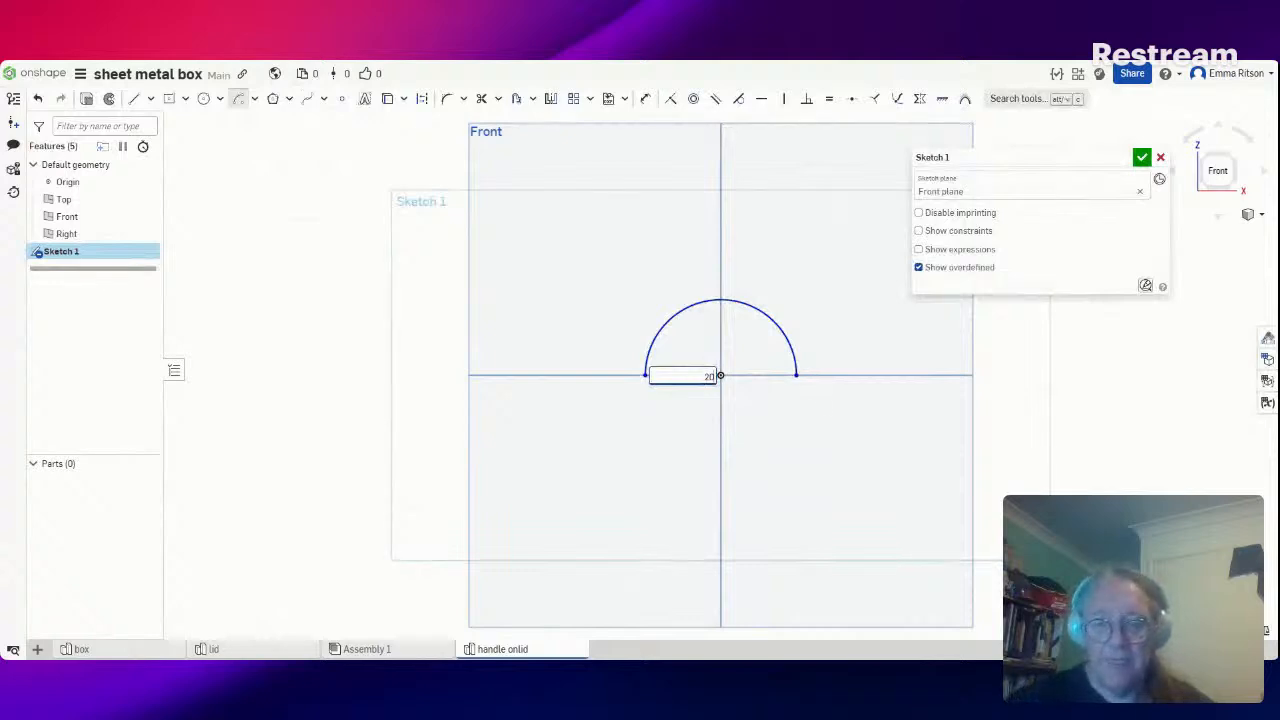
pyautogui.press('Escape')
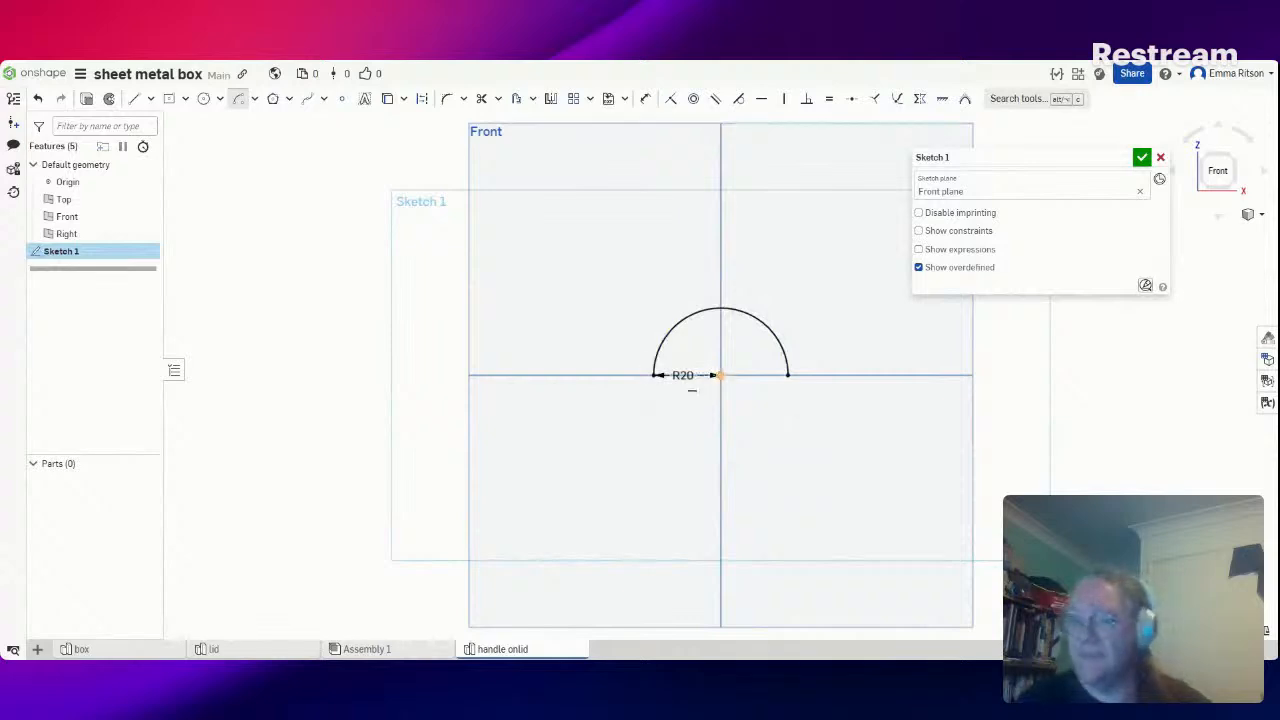
# Sketch a horizontal line 10 mm long running outward from the arc's left endpoint
pyautogui.click(135, 99)
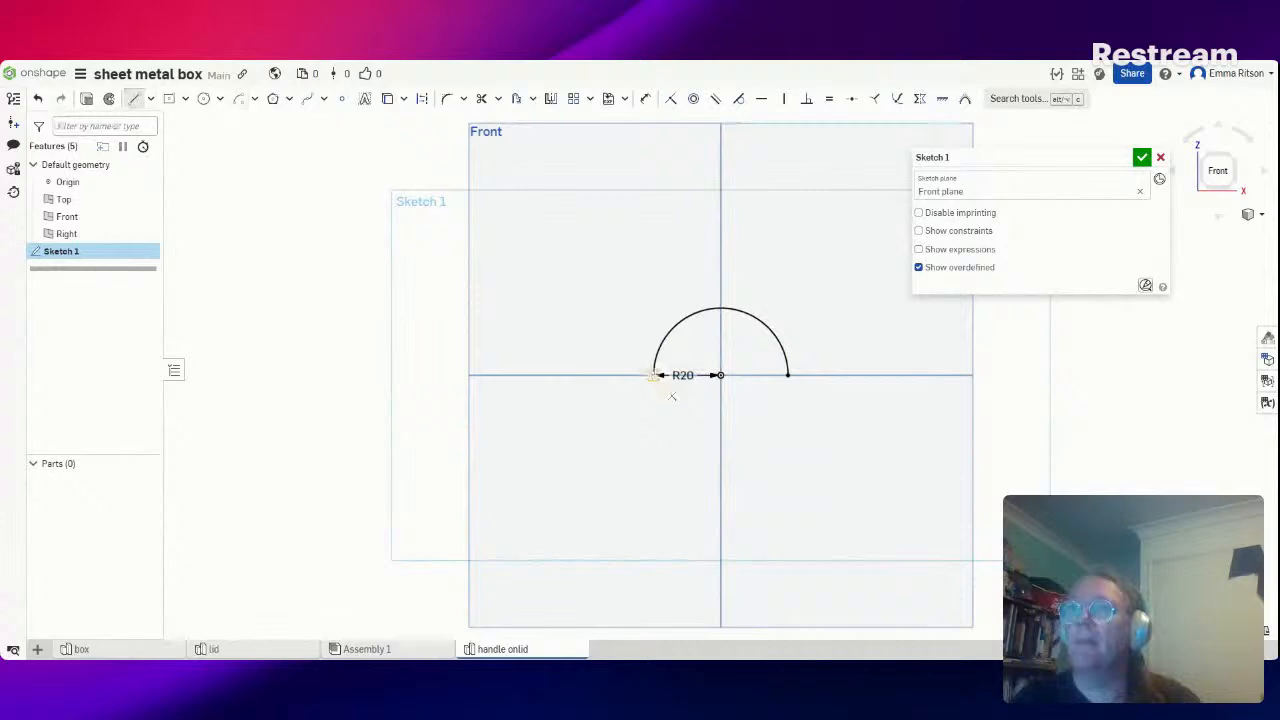
pyautogui.click(594, 375)
pyautogui.write('10')
pyautogui.press('Return')
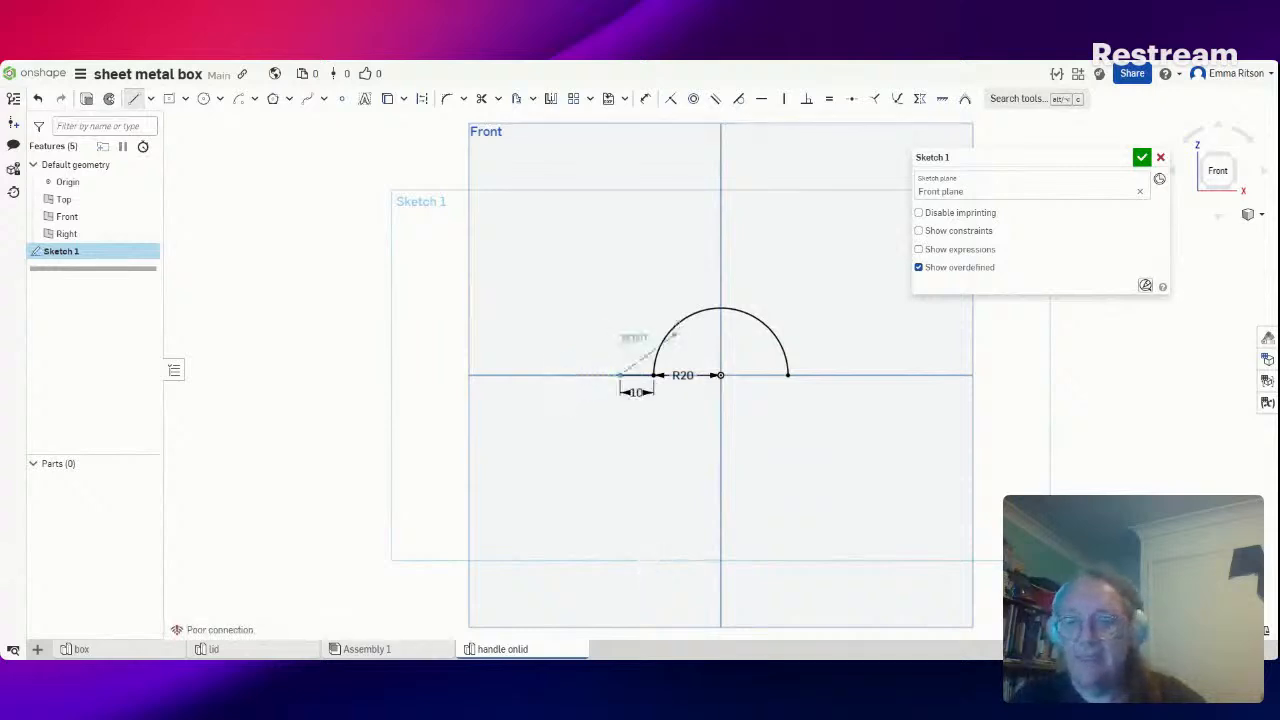
pyautogui.press('Escape')
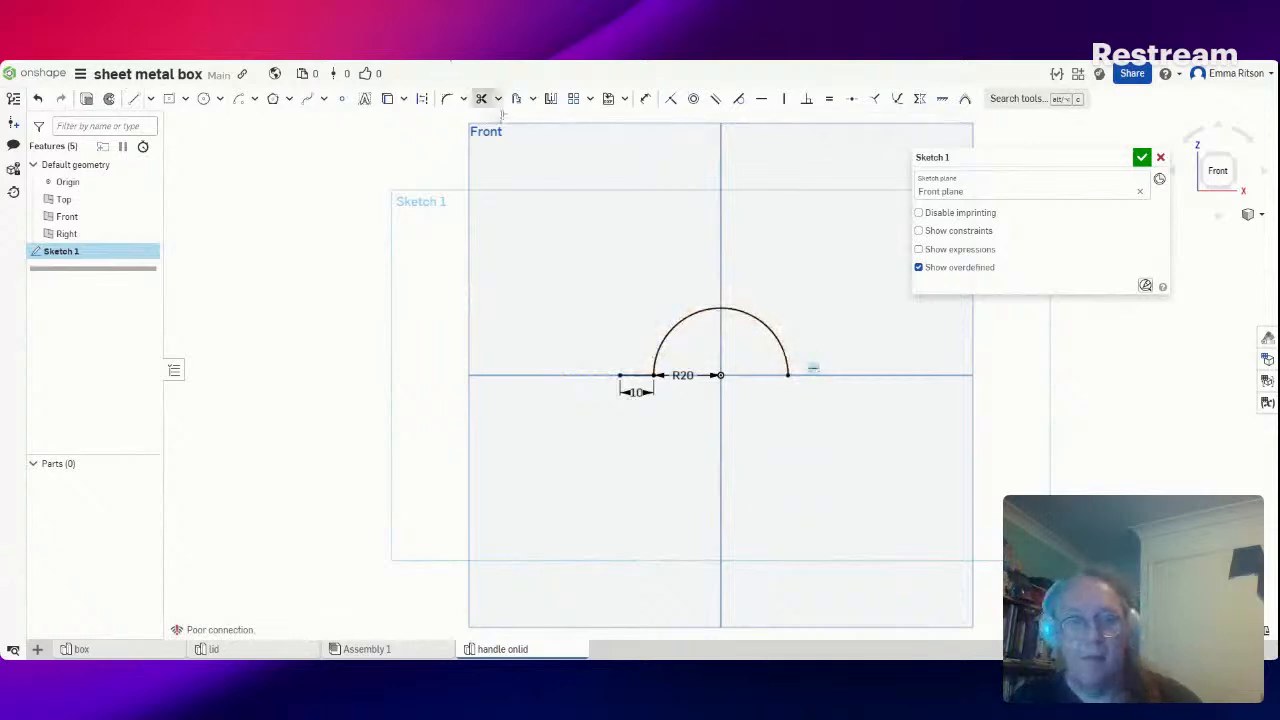
# Mirror the 10 mm line about the Right plane to the other side of the arc
pyautogui.click(550, 98)
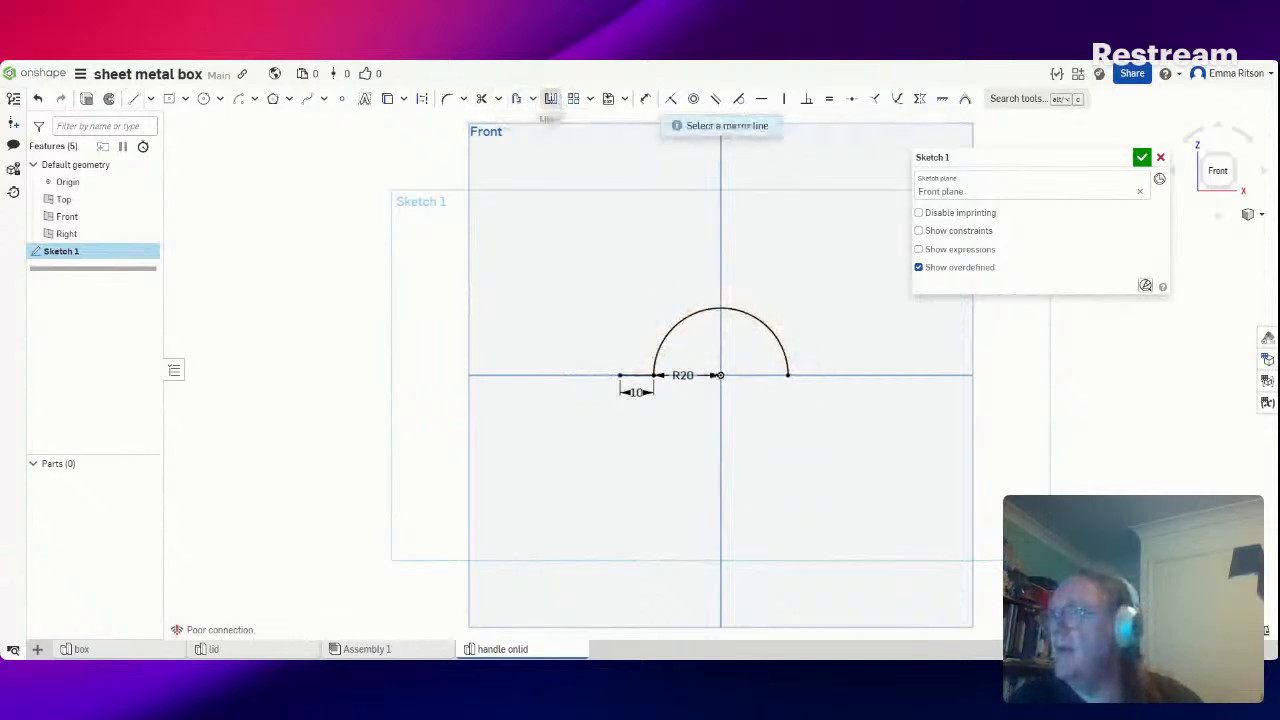
pyautogui.click(720, 360)
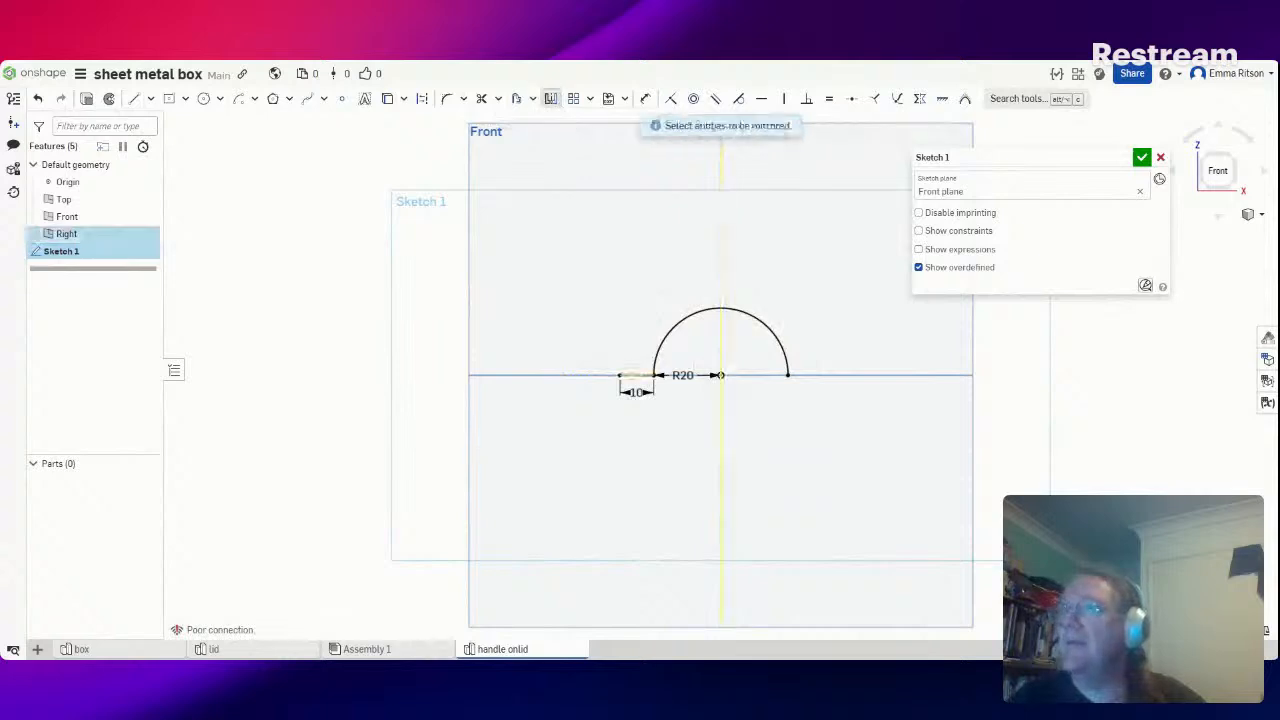
pyautogui.click(636, 375)
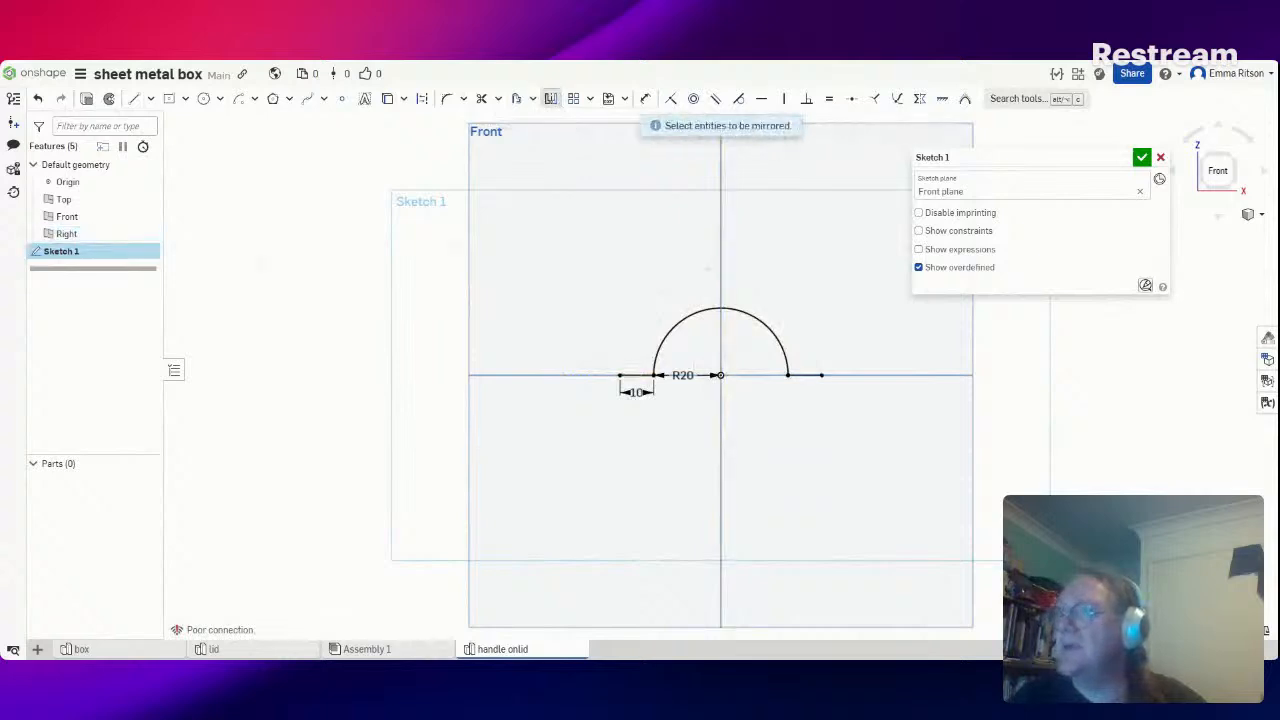
# Offset the arc and both horizontal lines 0.8 mm upward and outward to give the handle profile its thickness
pyautogui.click(518, 99)
pyautogui.click(640, 375)
pyautogui.click(665, 338)
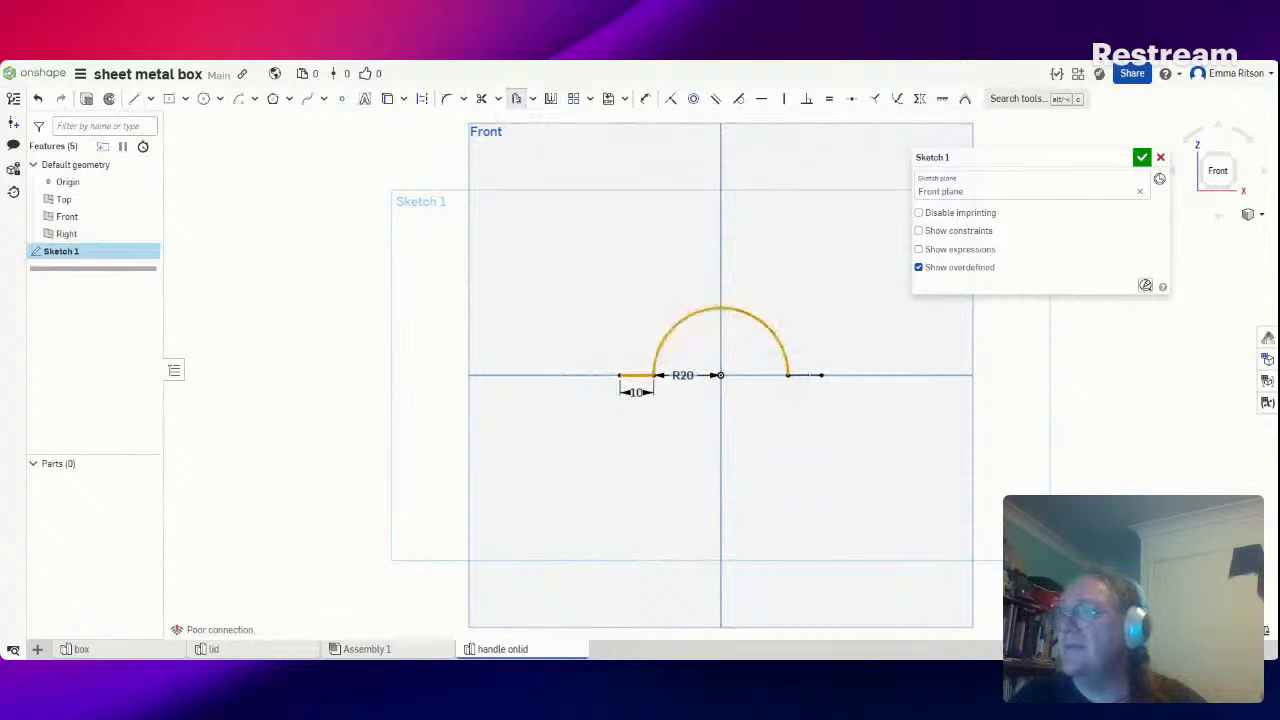
pyautogui.click(810, 376)
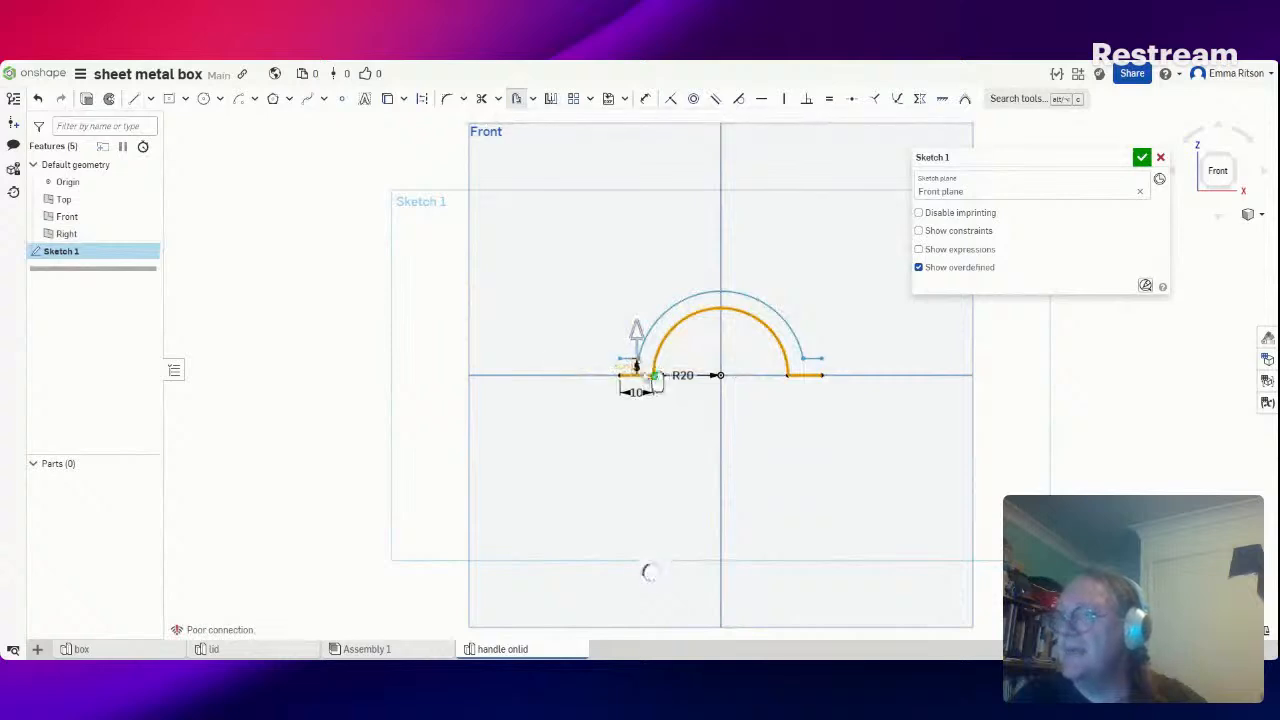
pyautogui.click(600, 363)
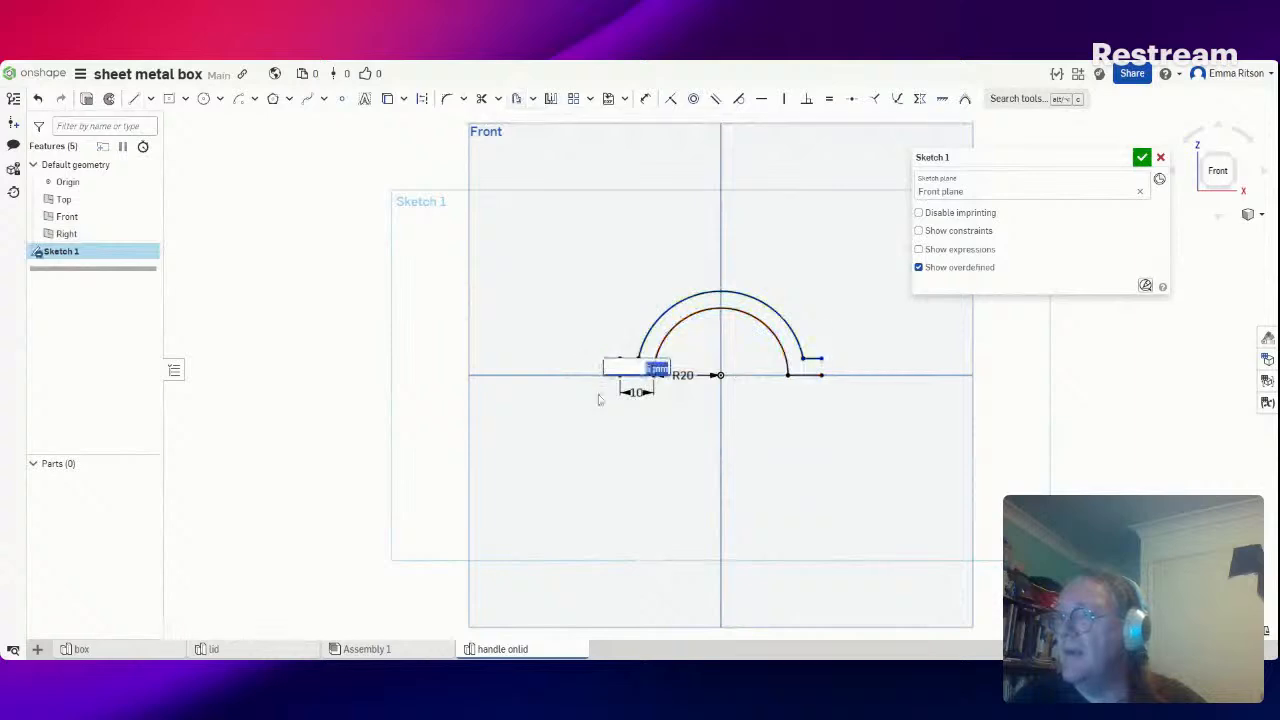
pyautogui.press('Return')
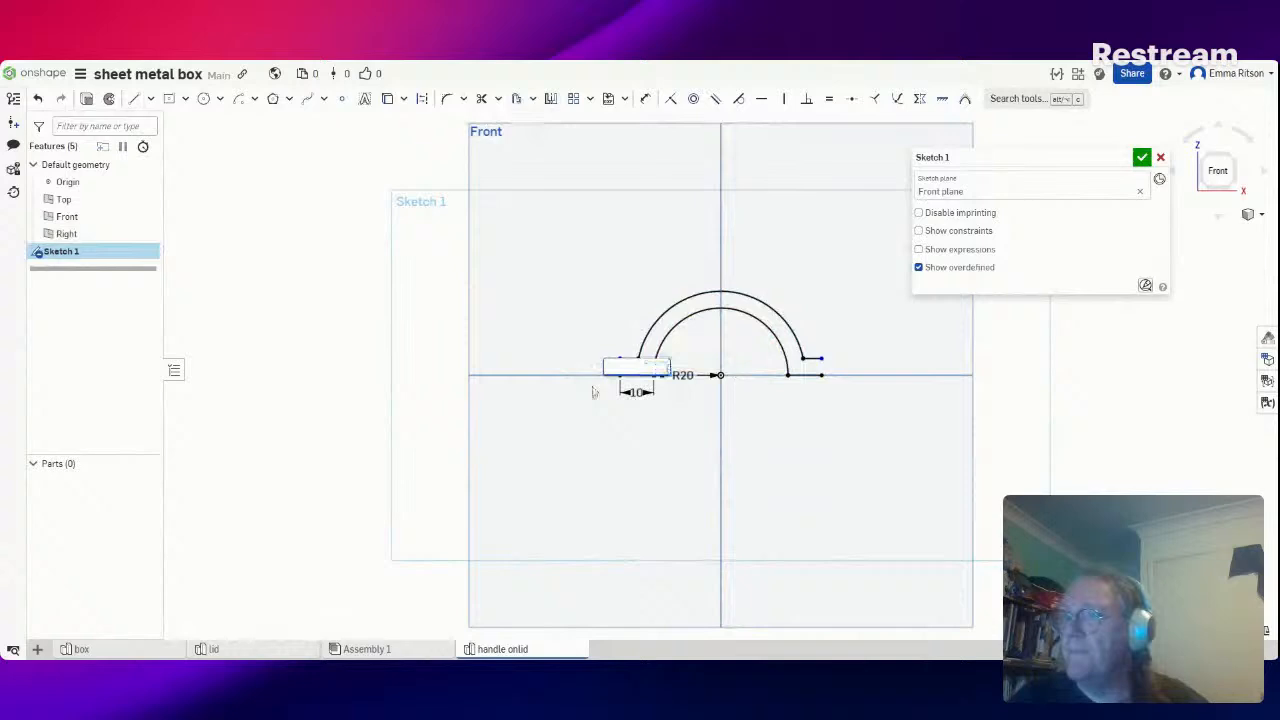
pyautogui.write('0.8')
pyautogui.press('Return')
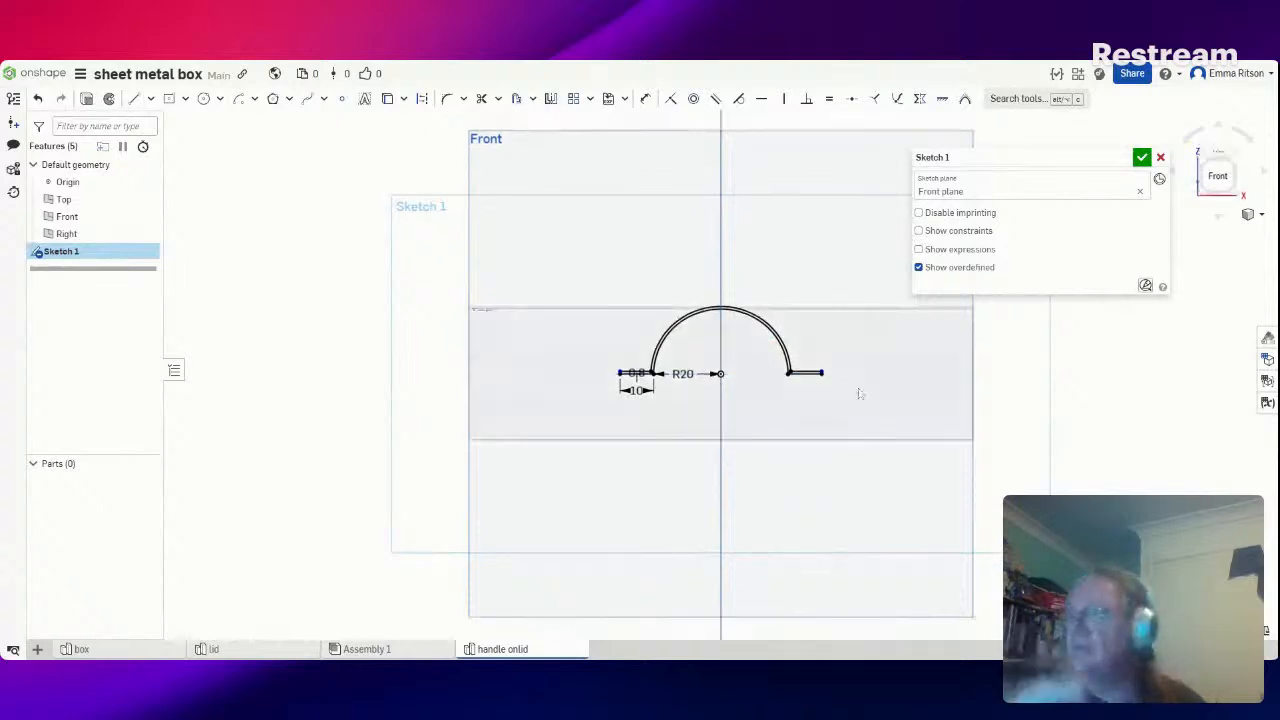
# Close both outer ends of the handle profile with short vertical lines and finish the sketch
pyautogui.scroll(4, 843, 393)
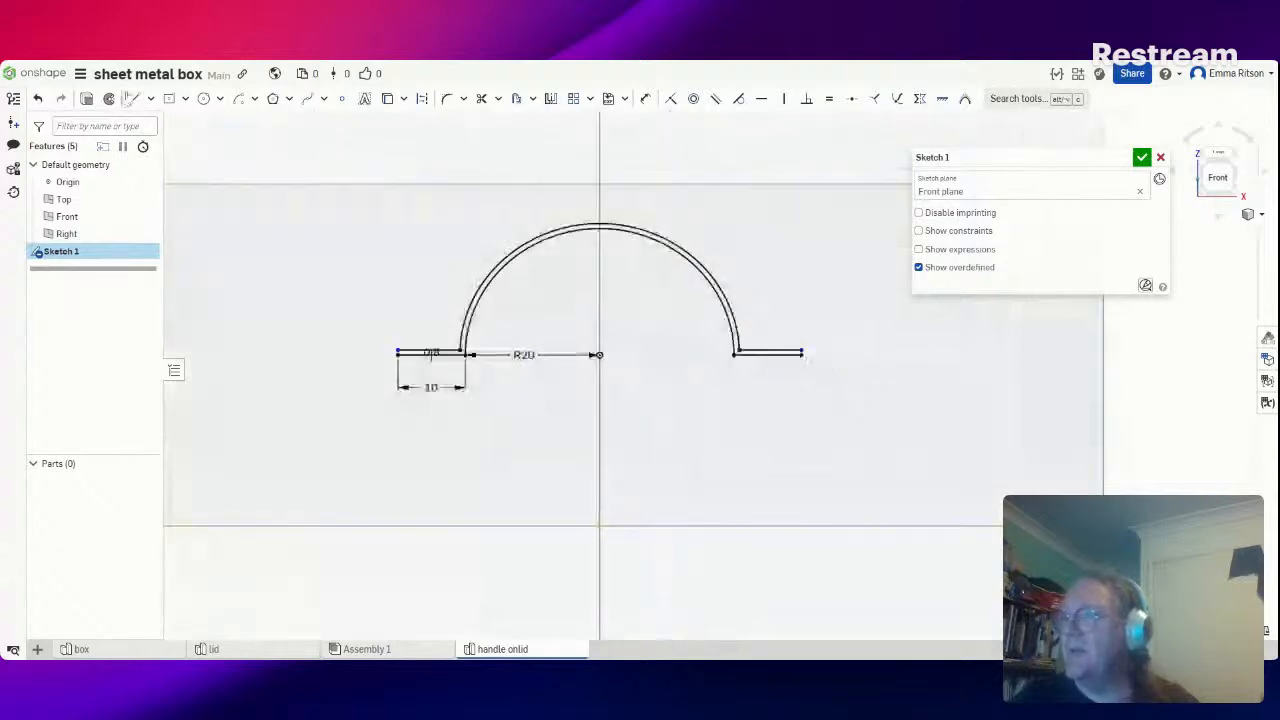
pyautogui.press('l')
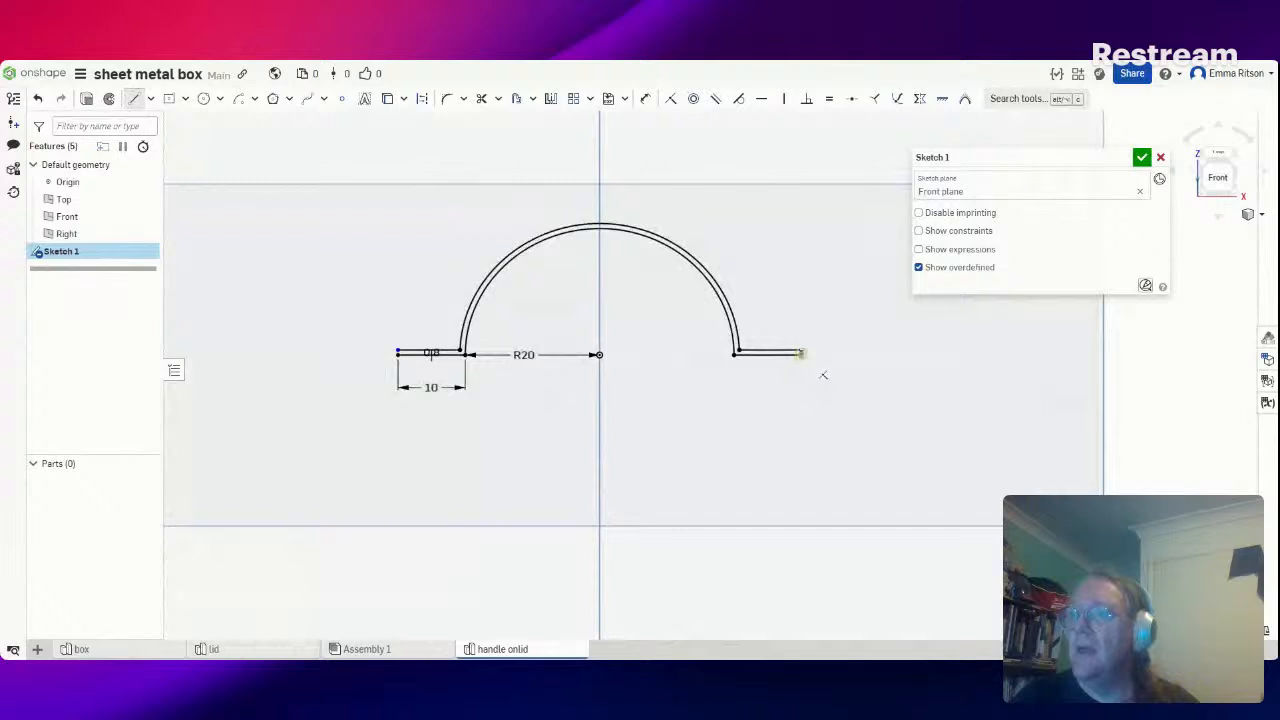
pyautogui.click(801, 354)
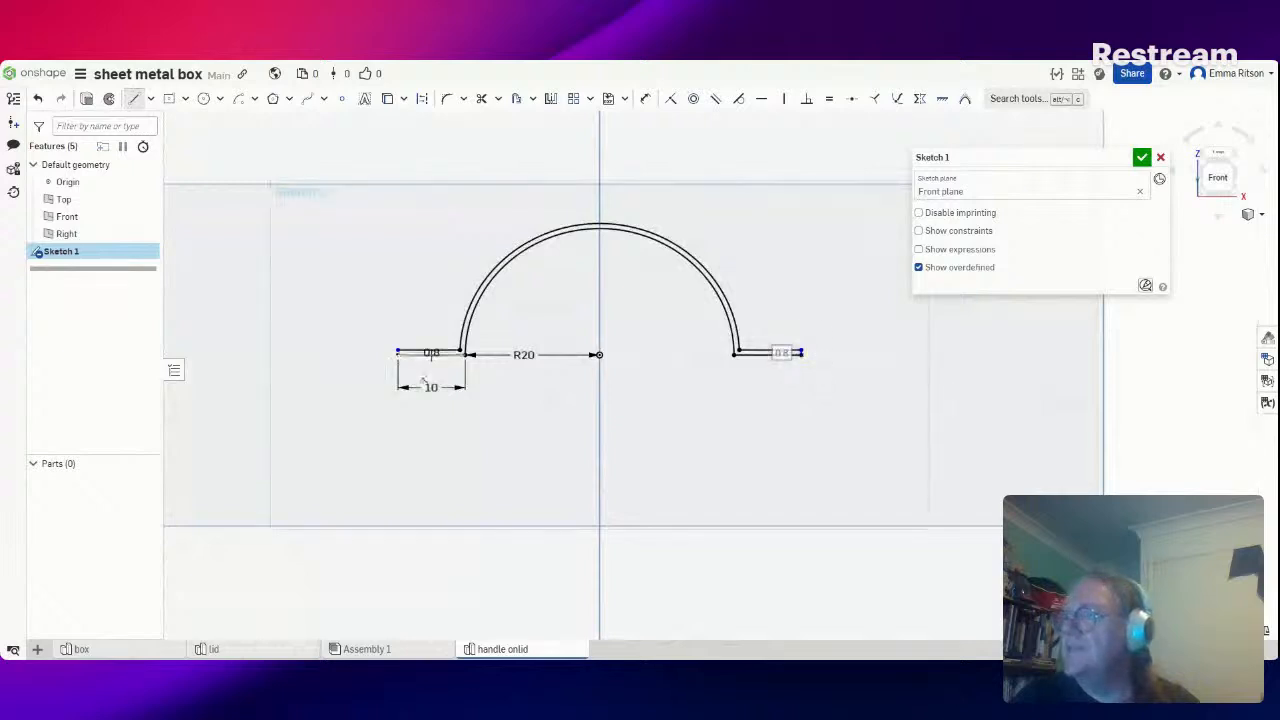
pyautogui.click(398, 355)
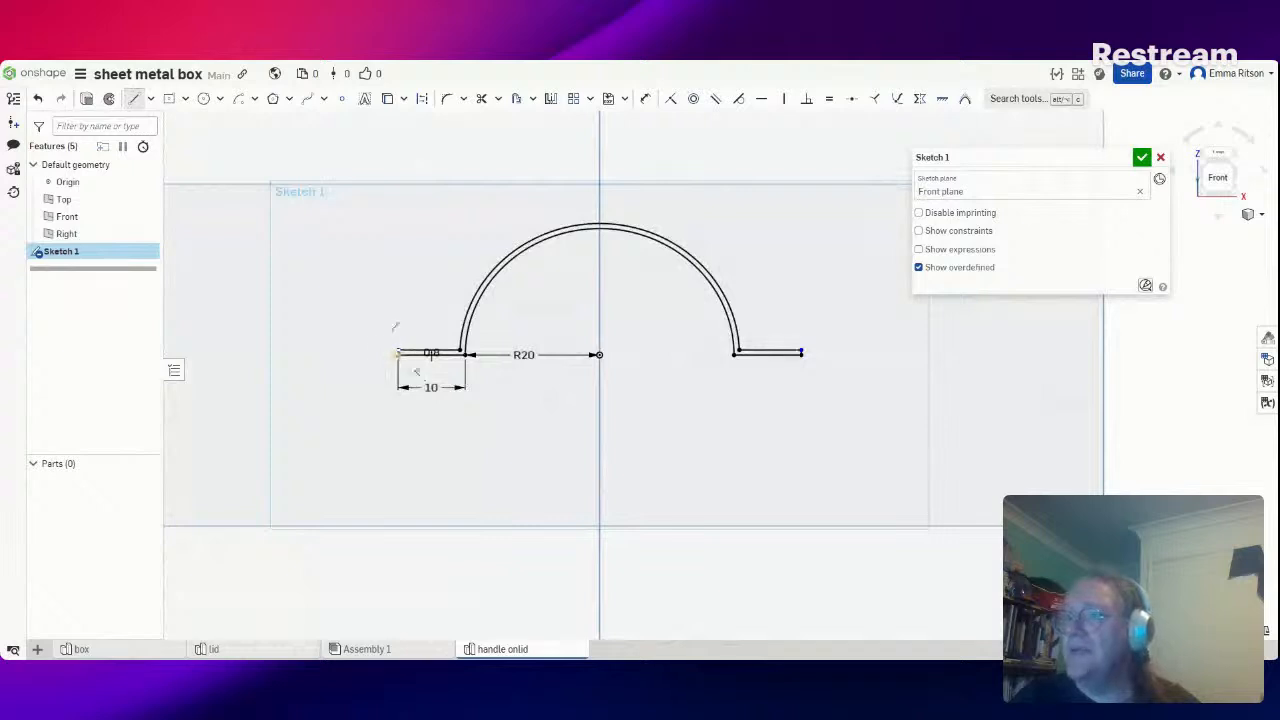
pyautogui.click(398, 352)
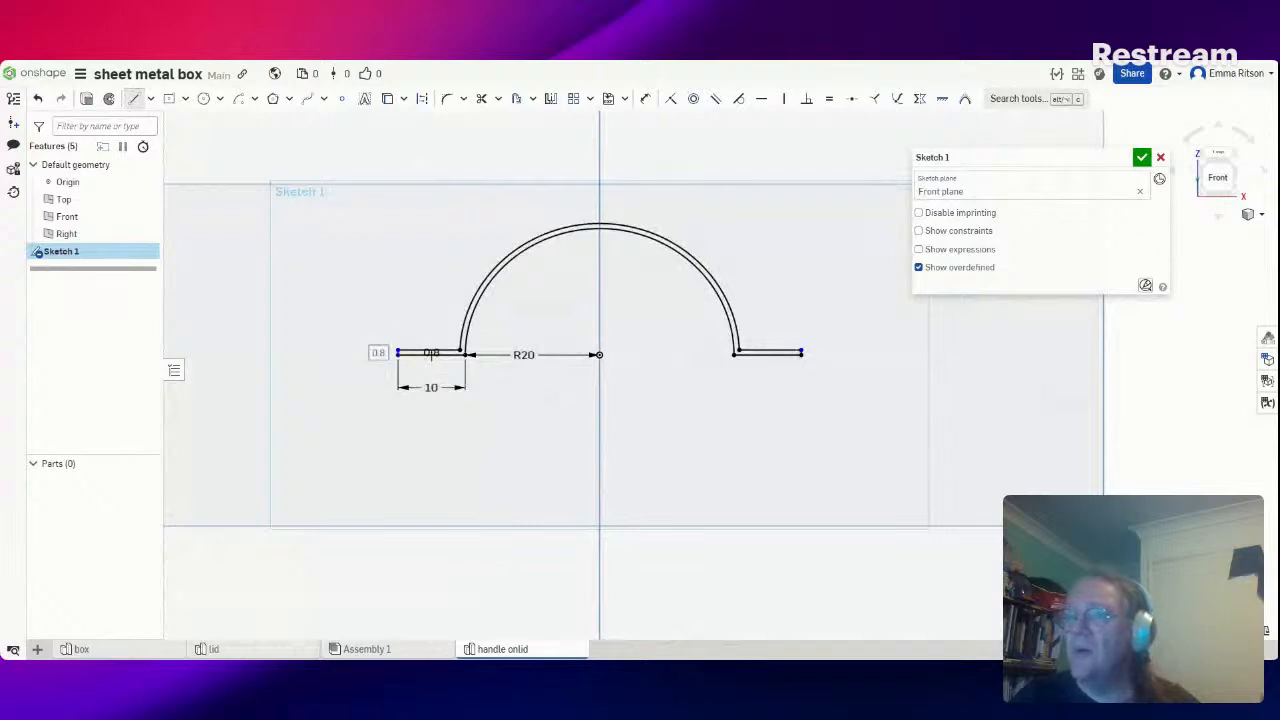
pyautogui.moveTo(628, 185); pyautogui.dragTo(632, 228, button='right')
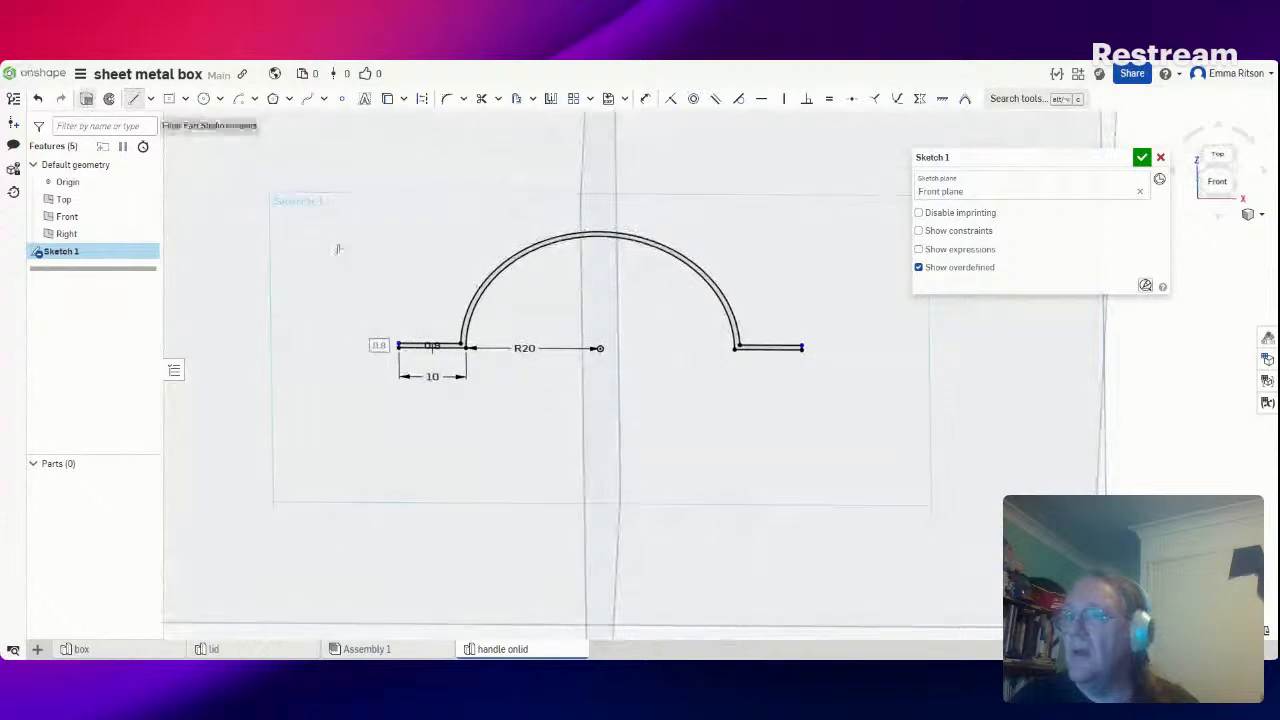
pyautogui.press('Return')
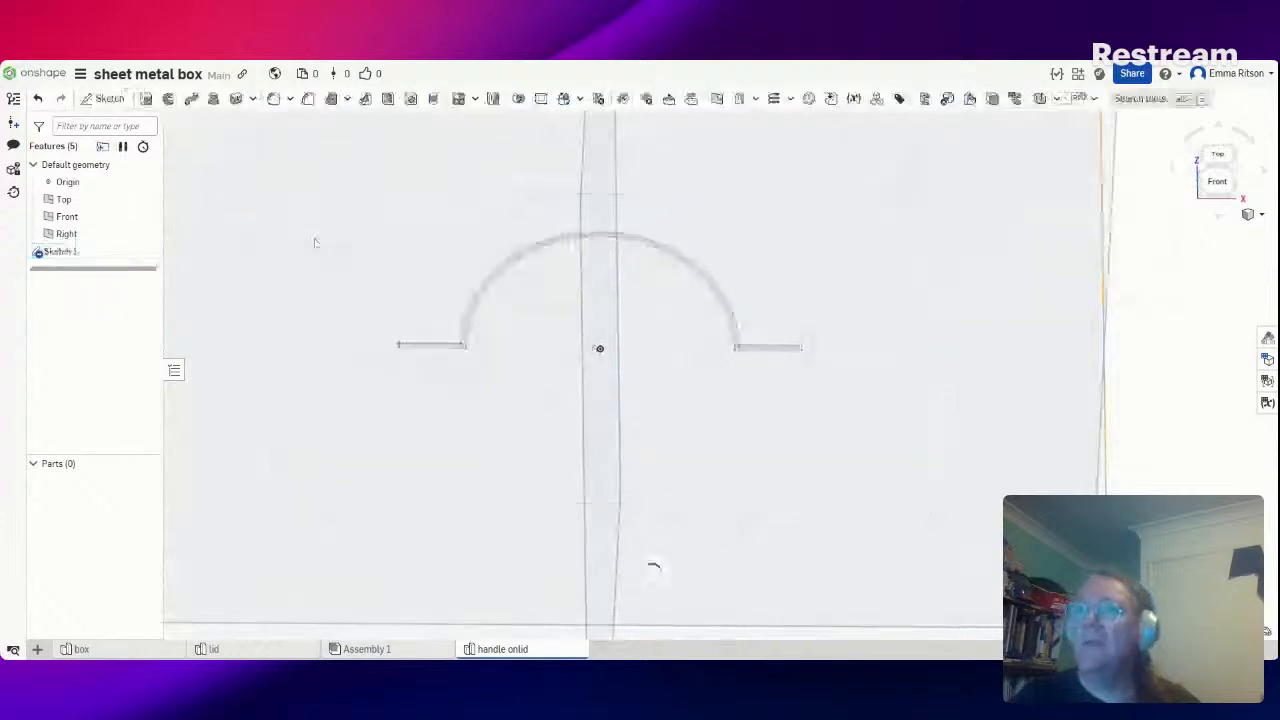
# Extrude the closed handle profile symmetrically as a new solid with a depth of 15 mm
pyautogui.hotkey('shift', 'e')
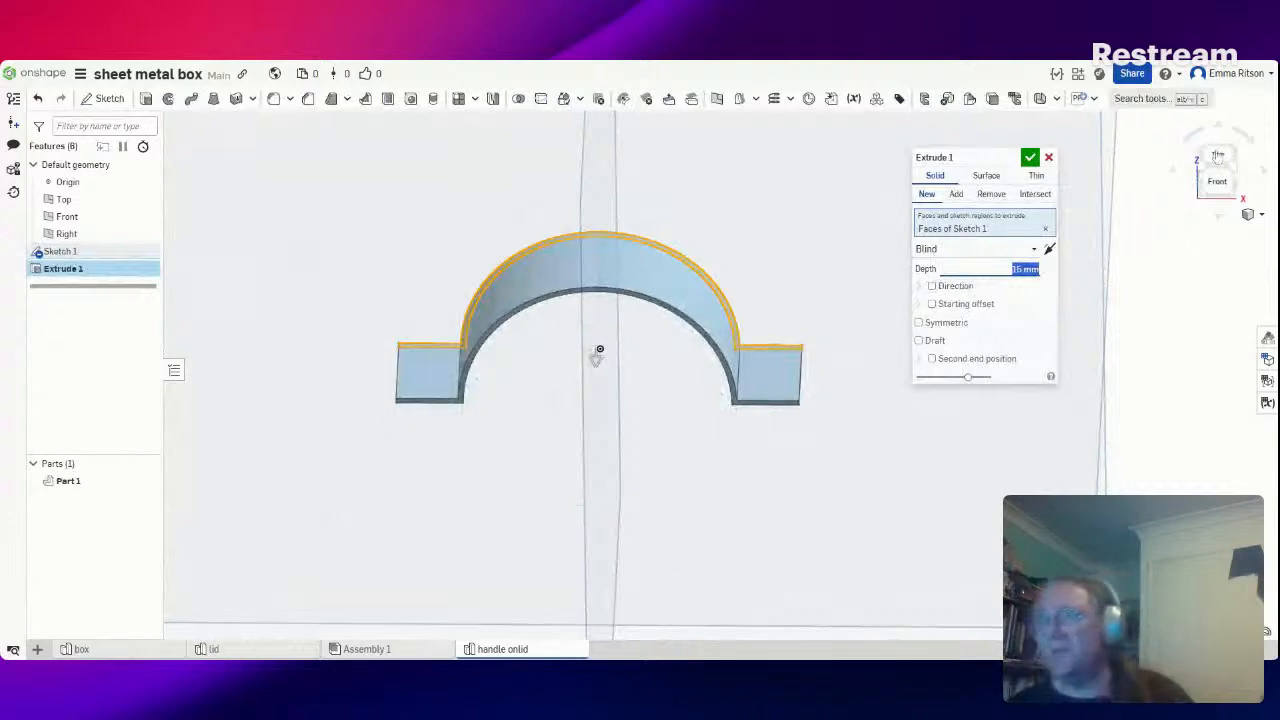
pyautogui.click(919, 323)
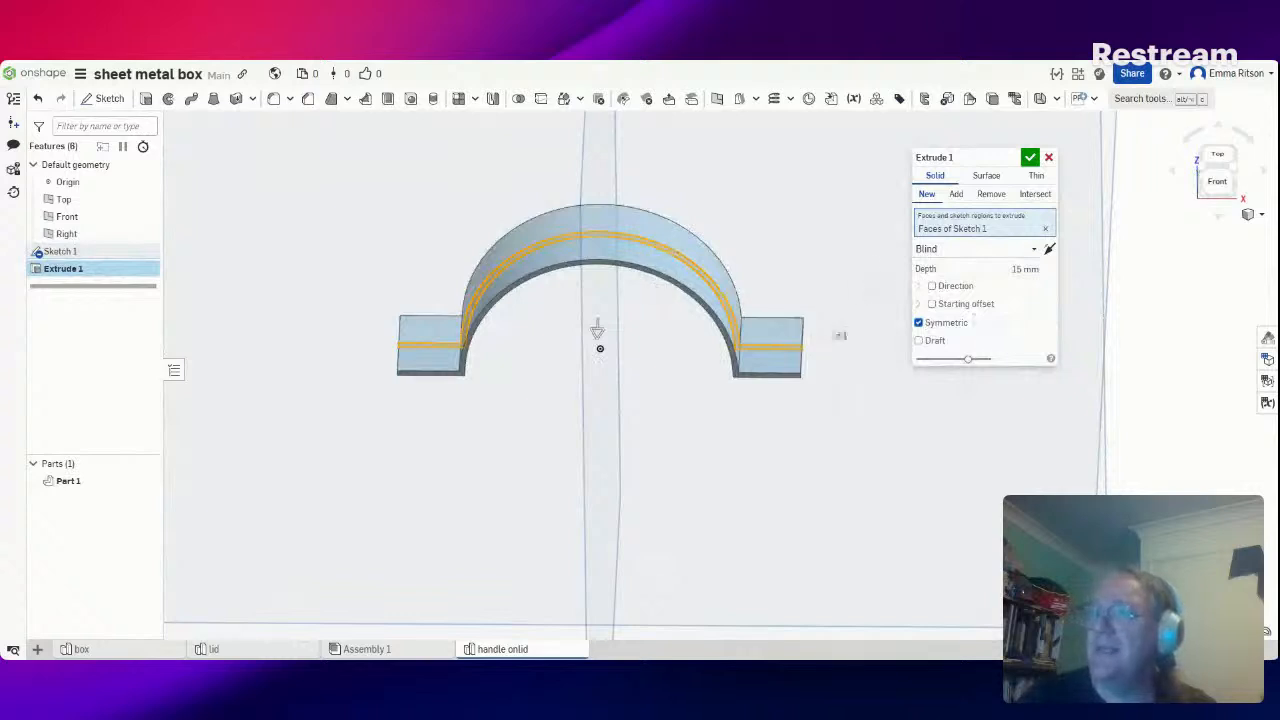
pyautogui.click(1030, 160)
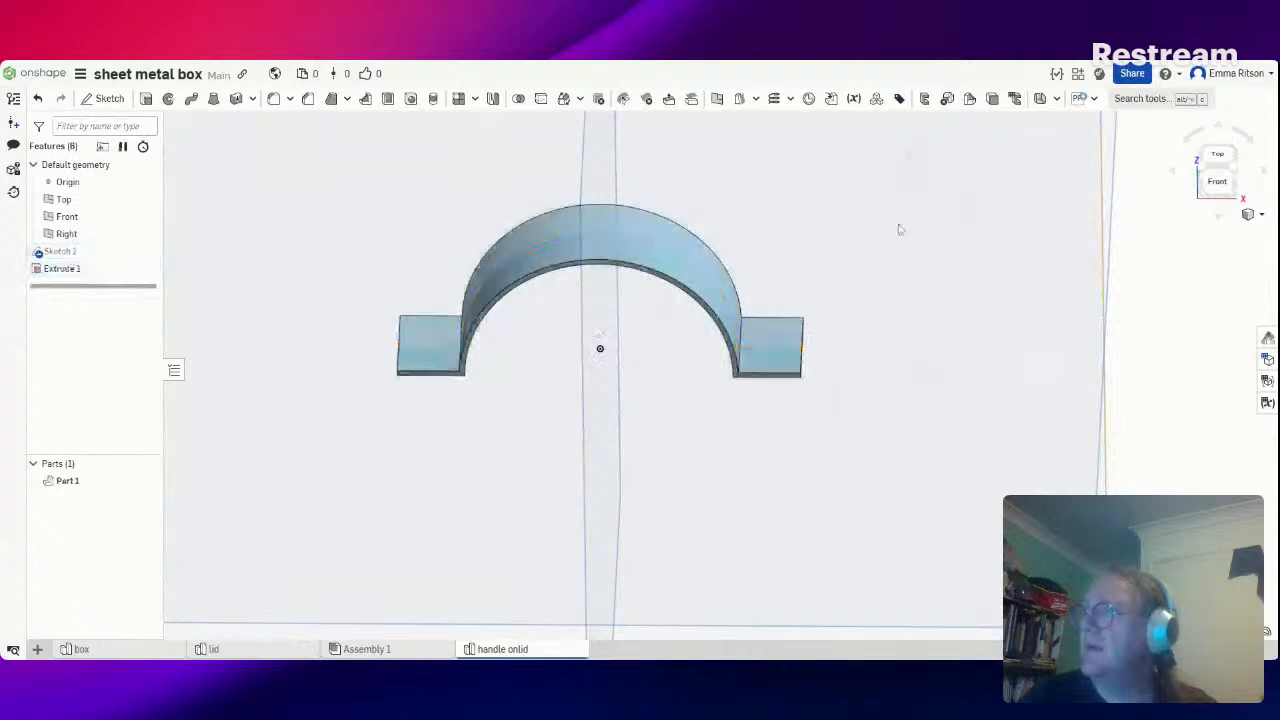
# Fillet one outer corner of the handle's right foot with curvature control, a 4 mm width and tangent propagation off
pyautogui.moveTo(896, 248); pyautogui.dragTo(895, 250, button='right')
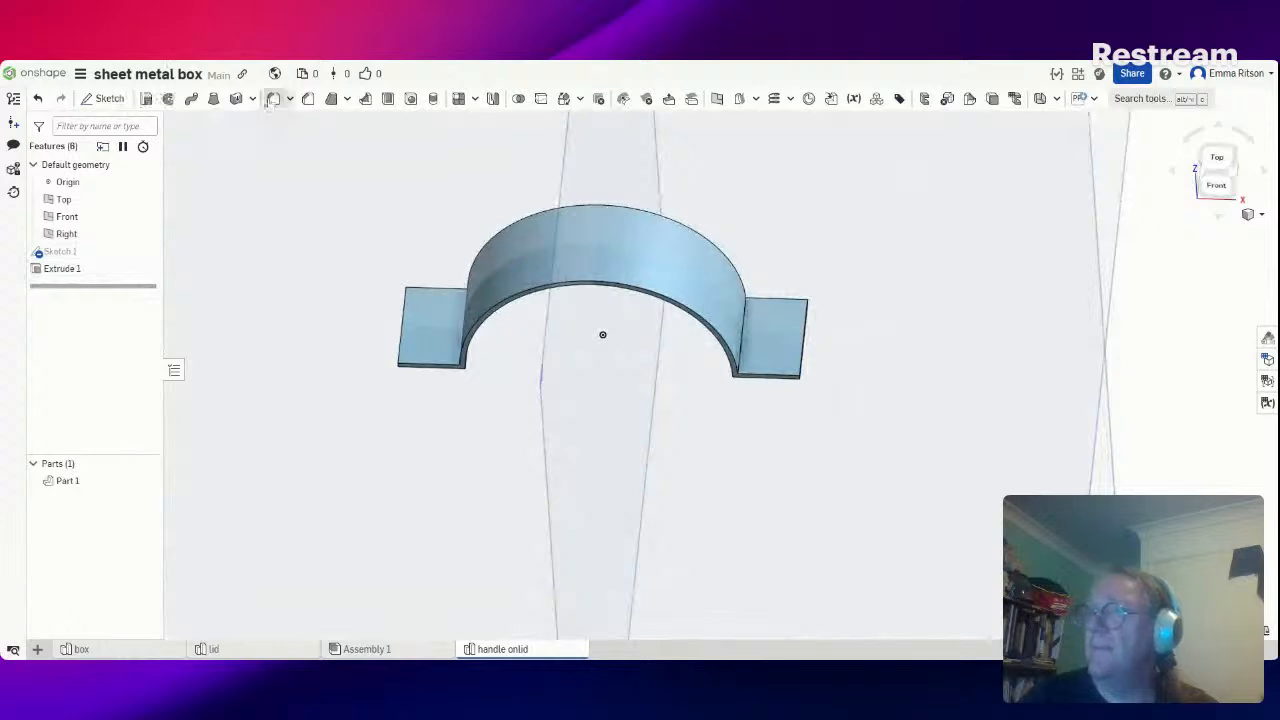
pyautogui.hotkey('shift', 'f')
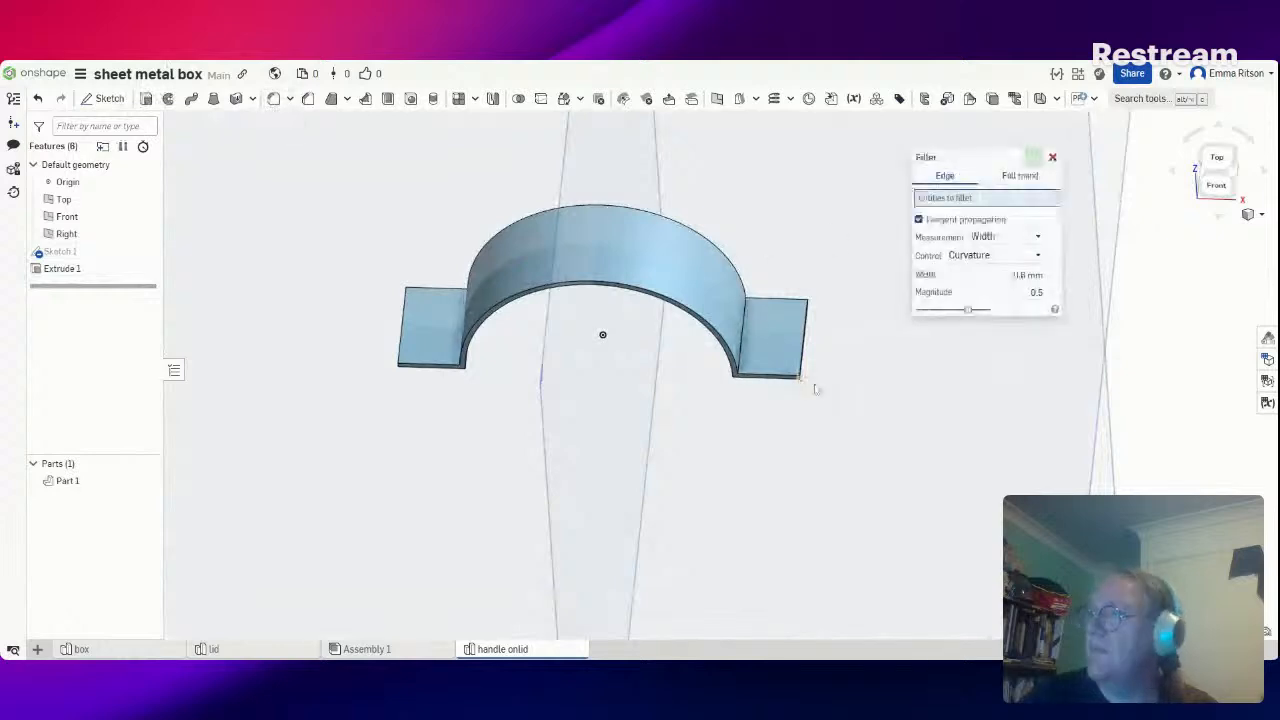
pyautogui.scroll(5, 814, 387)
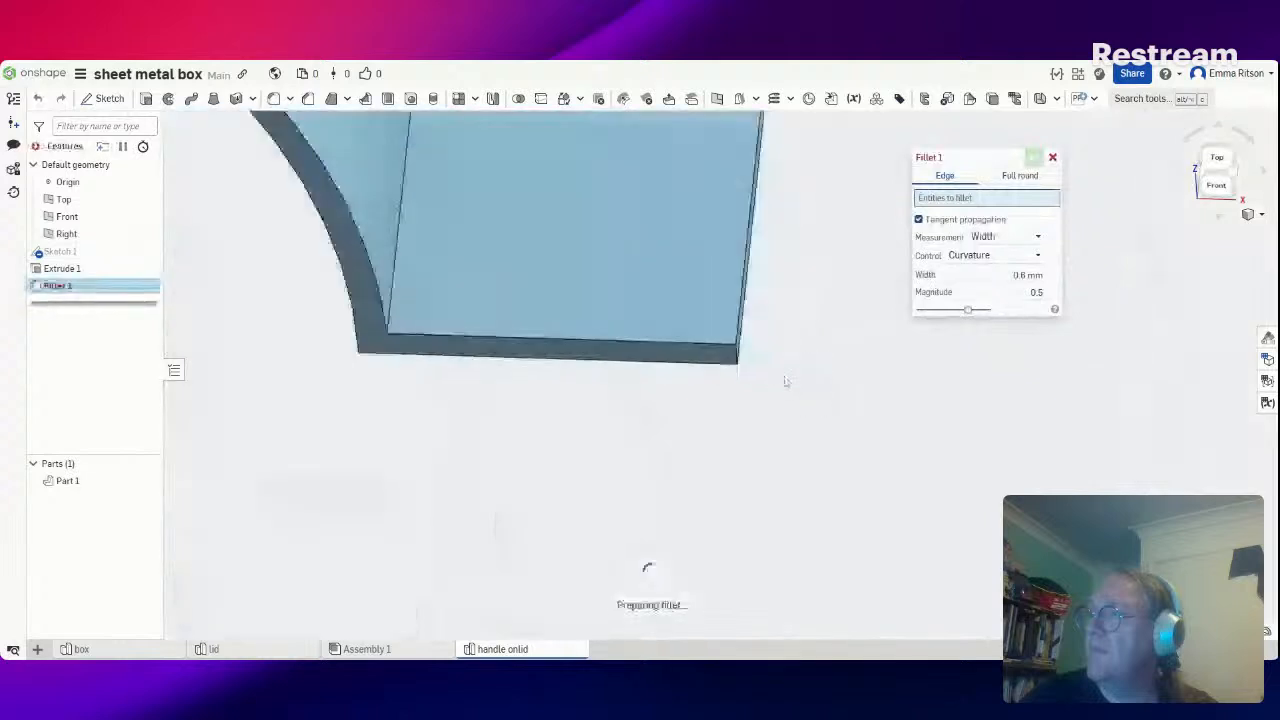
pyautogui.click(737, 356)
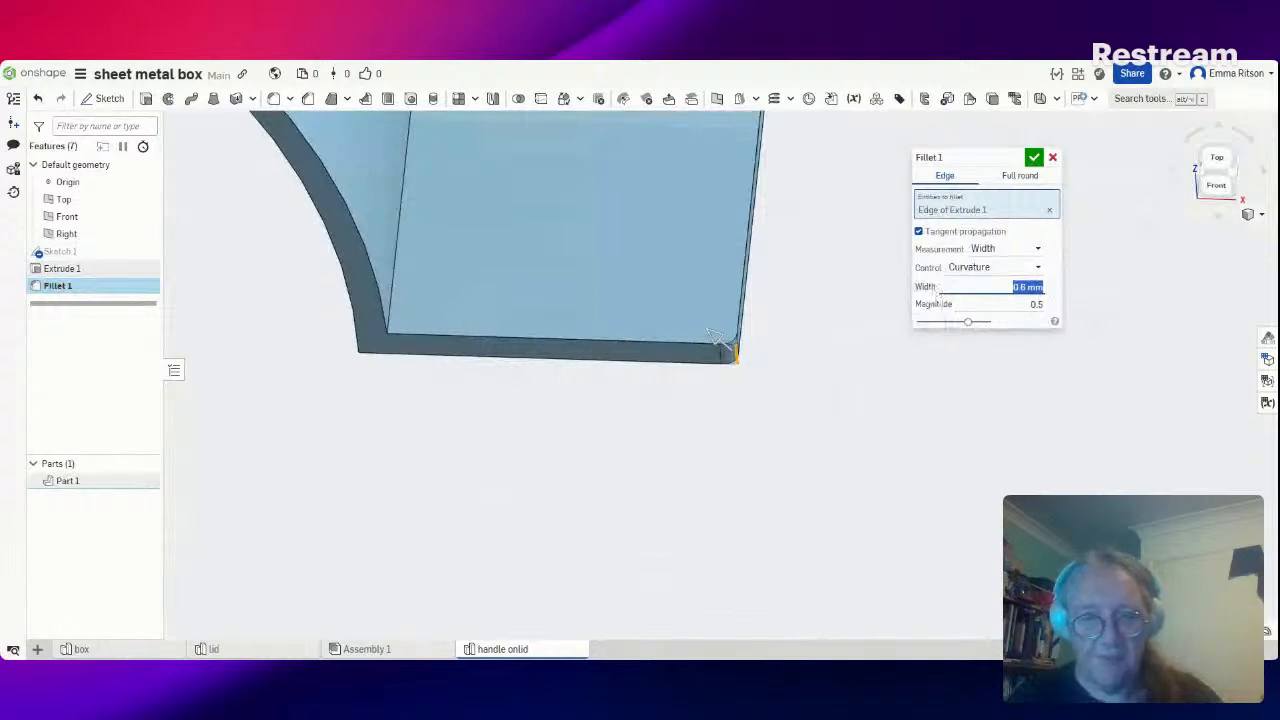
pyautogui.write('1')
pyautogui.press('Return')
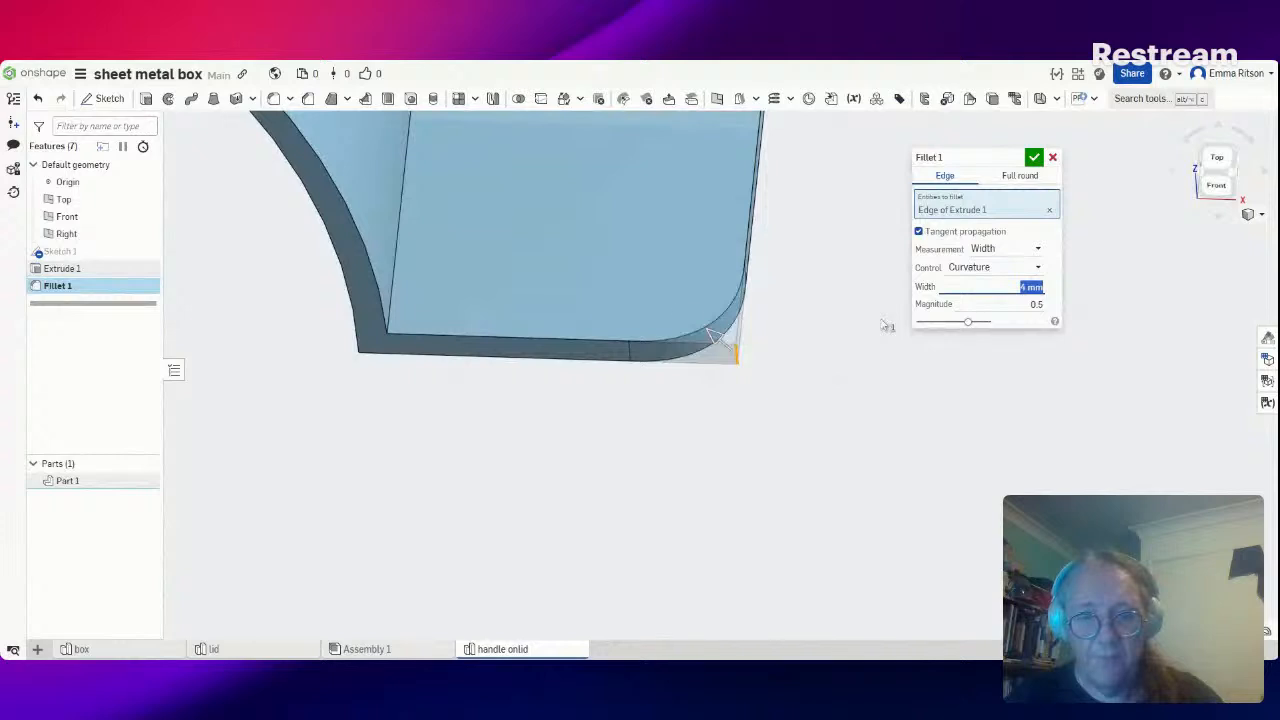
pyautogui.scroll(-3, 829, 311)
pyautogui.moveTo(829, 311); pyautogui.dragTo(731, 308, button='right')
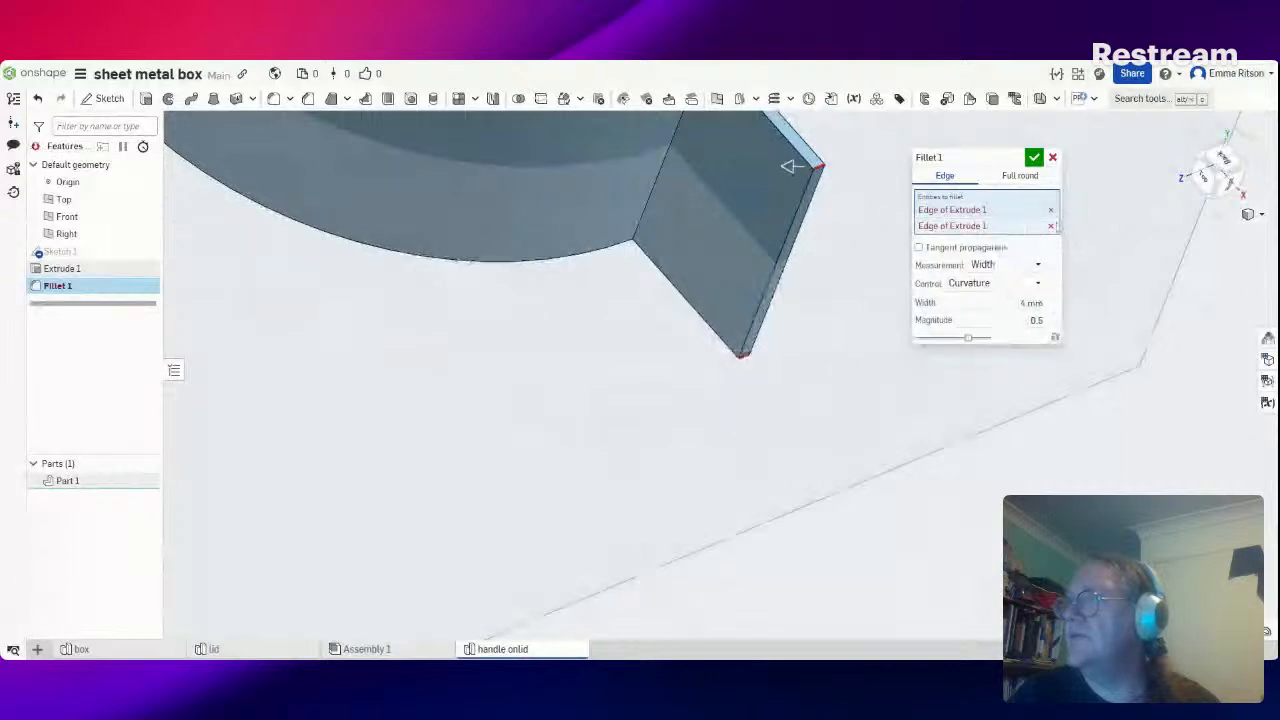
pyautogui.click(1050, 225)
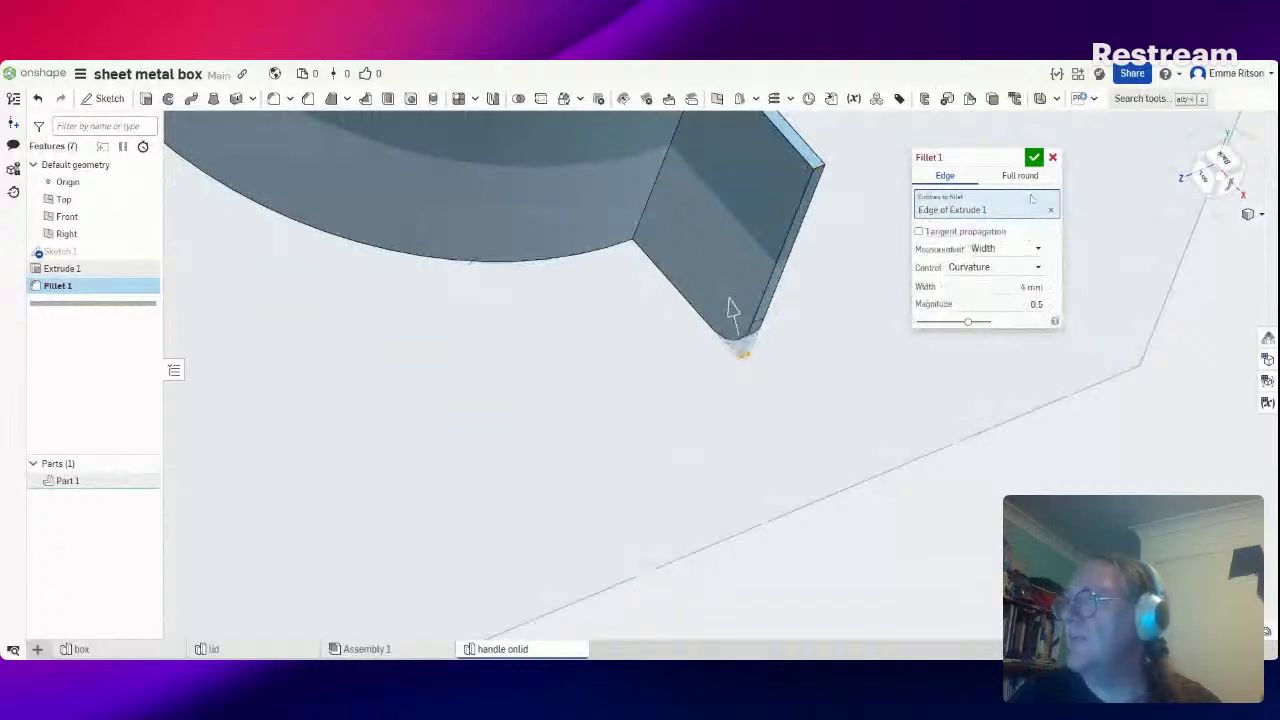
pyautogui.click(1031, 160)
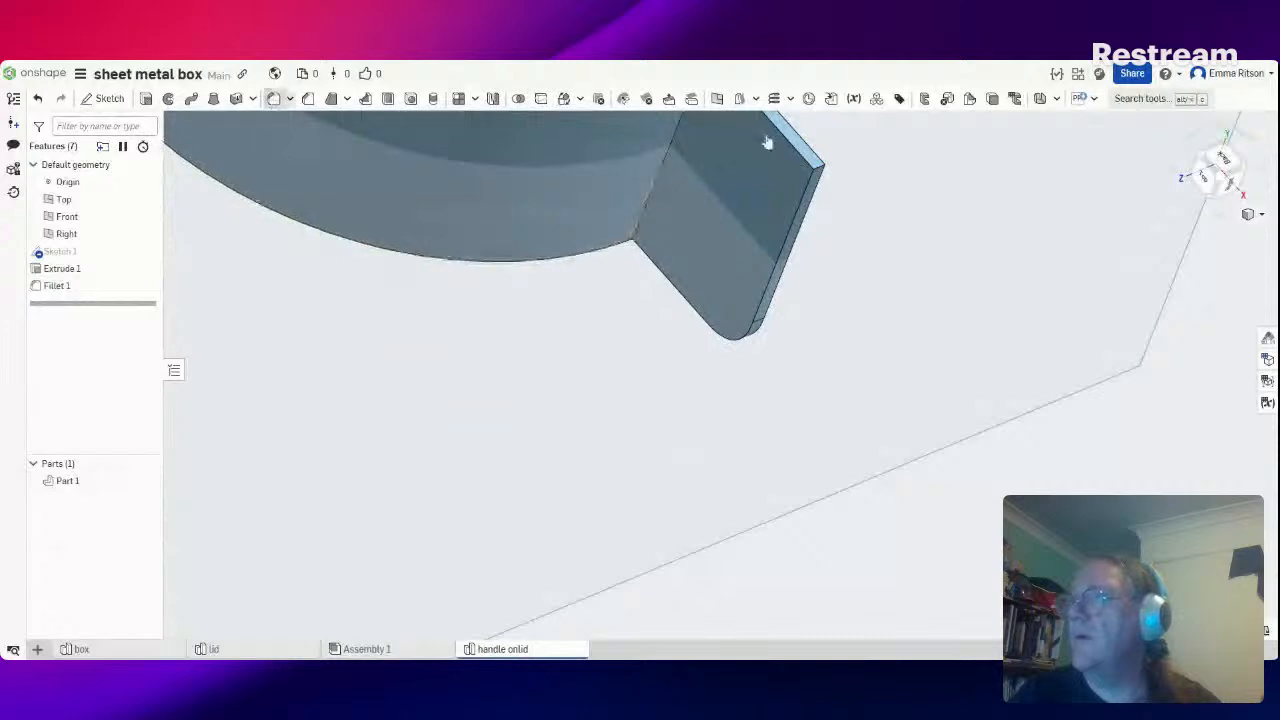
# Fillet the other outer corner of the right foot with curvature control and a 4 mm width
pyautogui.hotkey('shift', 'f')
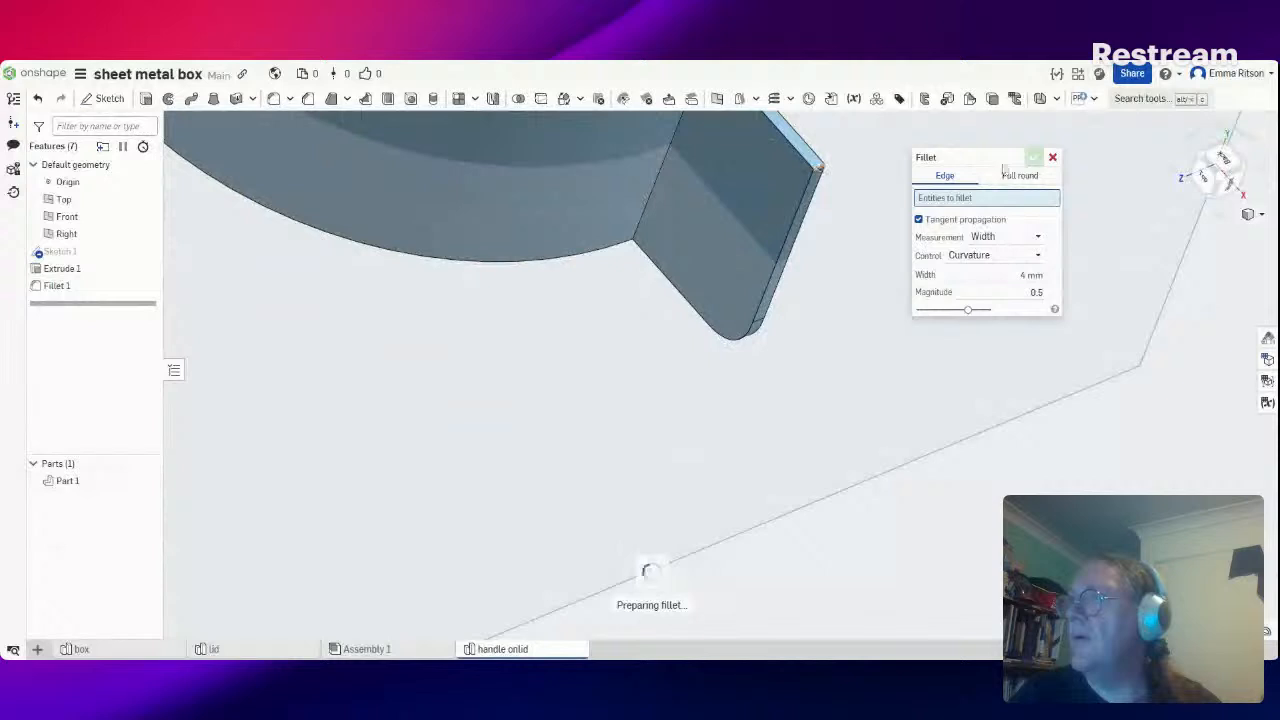
pyautogui.click(818, 170)
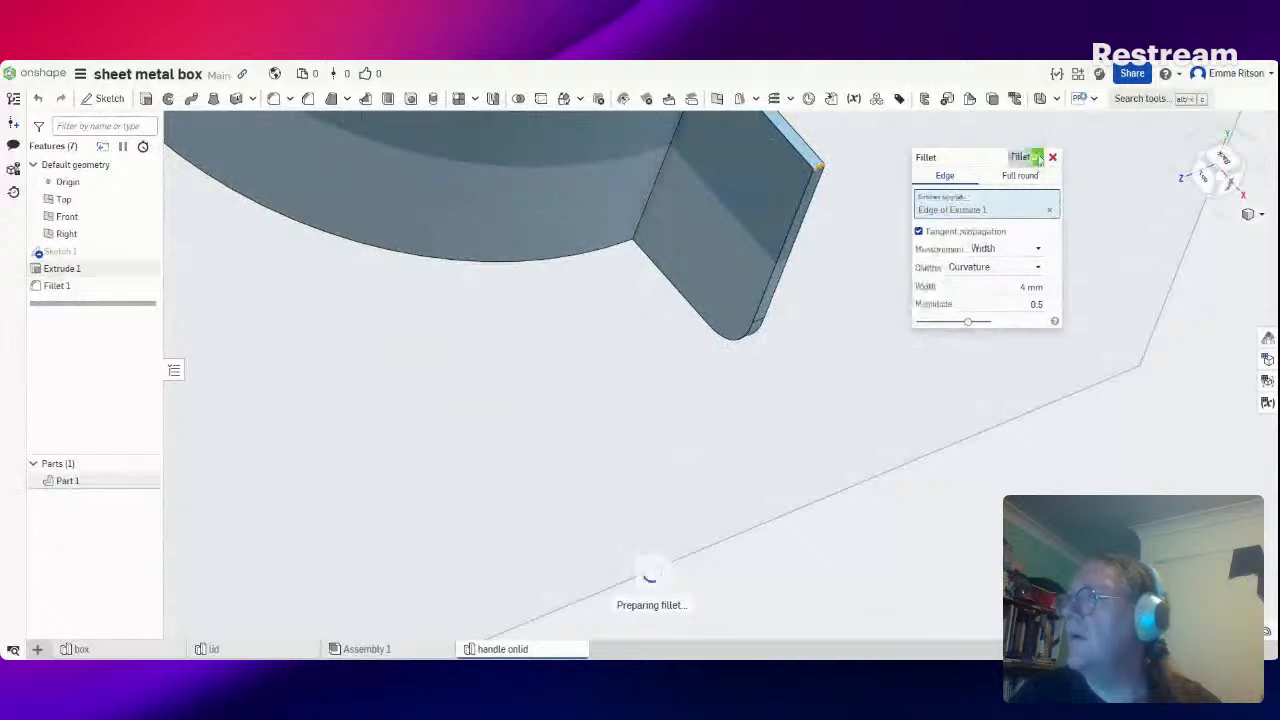
pyautogui.click(1037, 157)
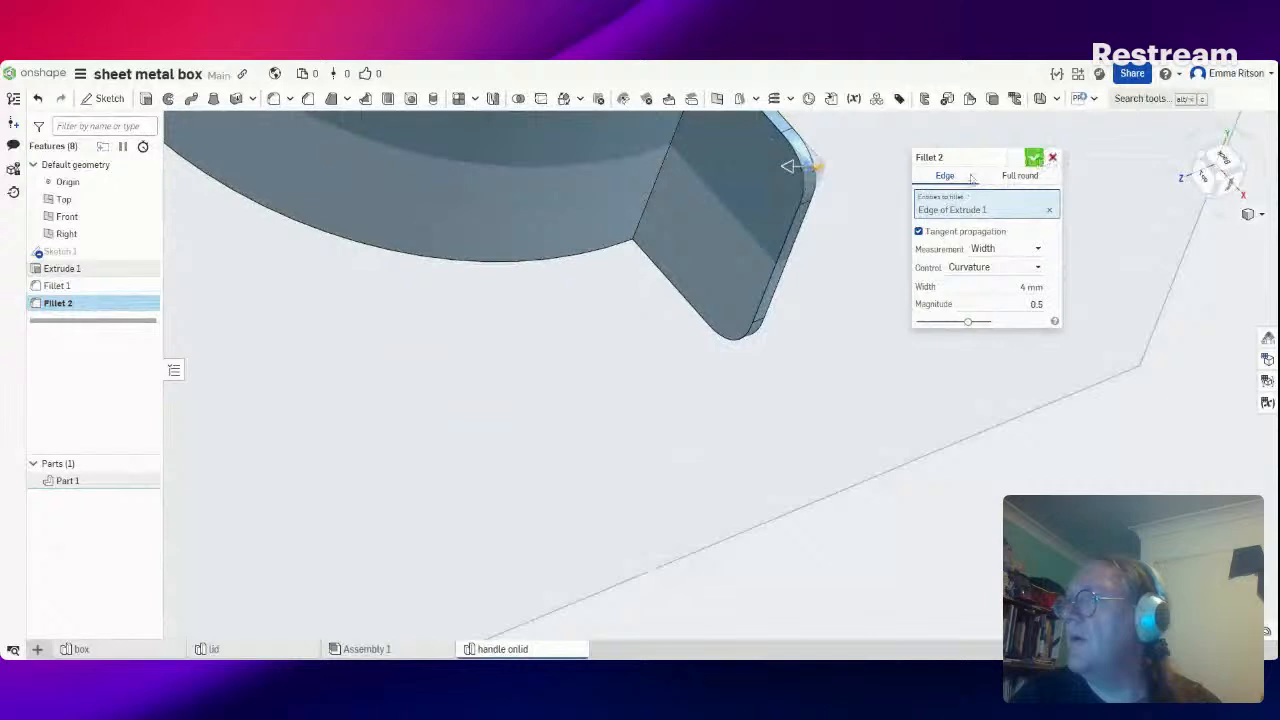
pyautogui.press('Return')
# Start a sketch on the Top plane and draw a 1/8 in diameter circle centred on the handle's right foot
pyautogui.moveTo(949, 186); pyautogui.dragTo(963, 181, button='right')
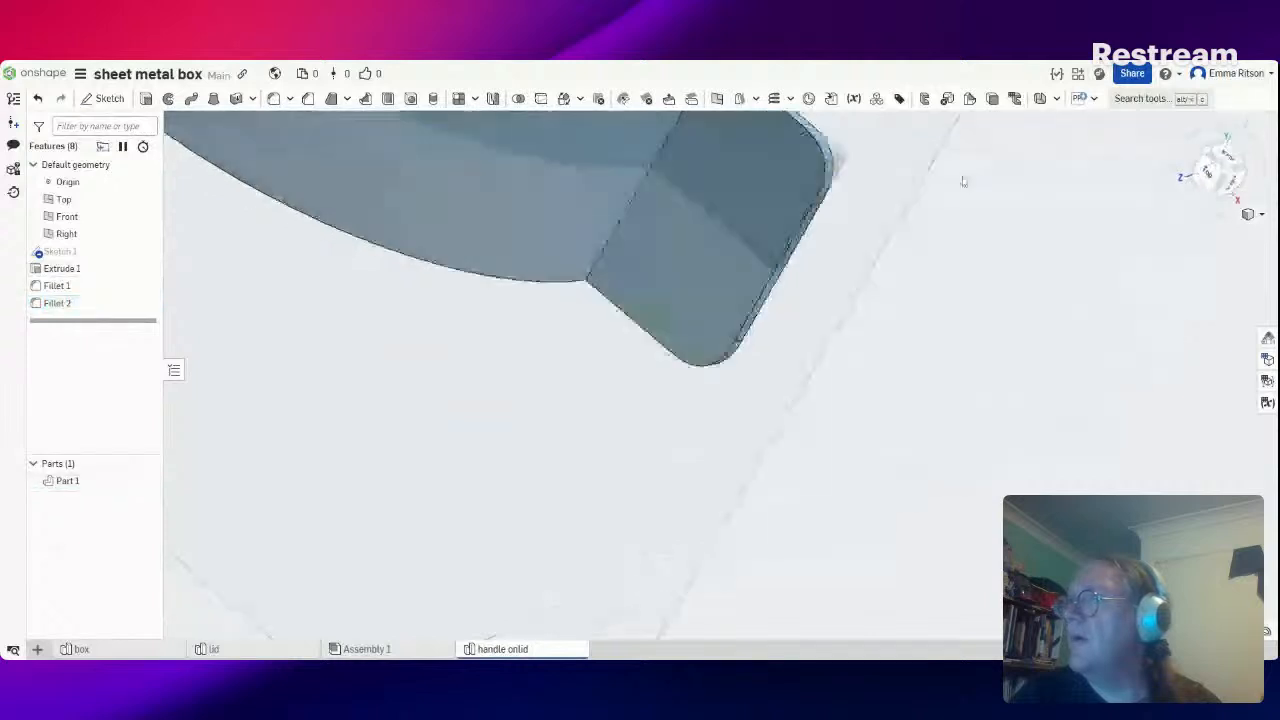
pyautogui.hotkey('shift', '5')
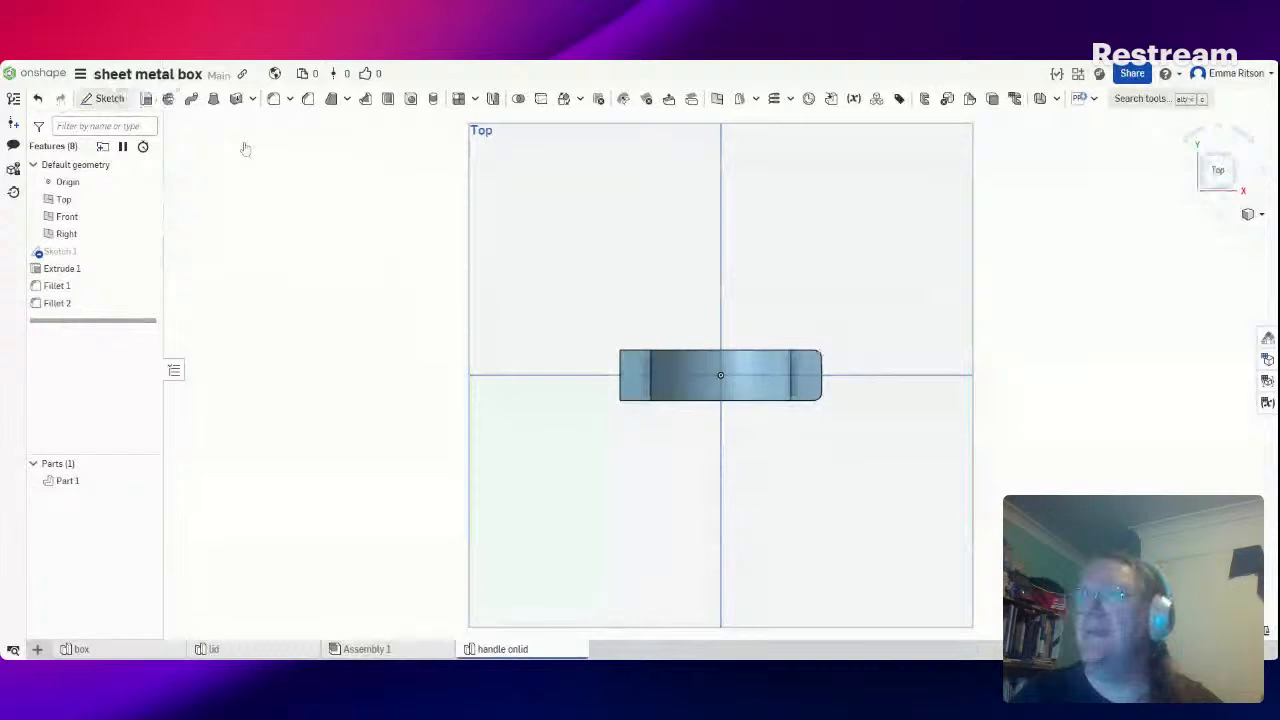
pyautogui.hotkey('shift', 's')
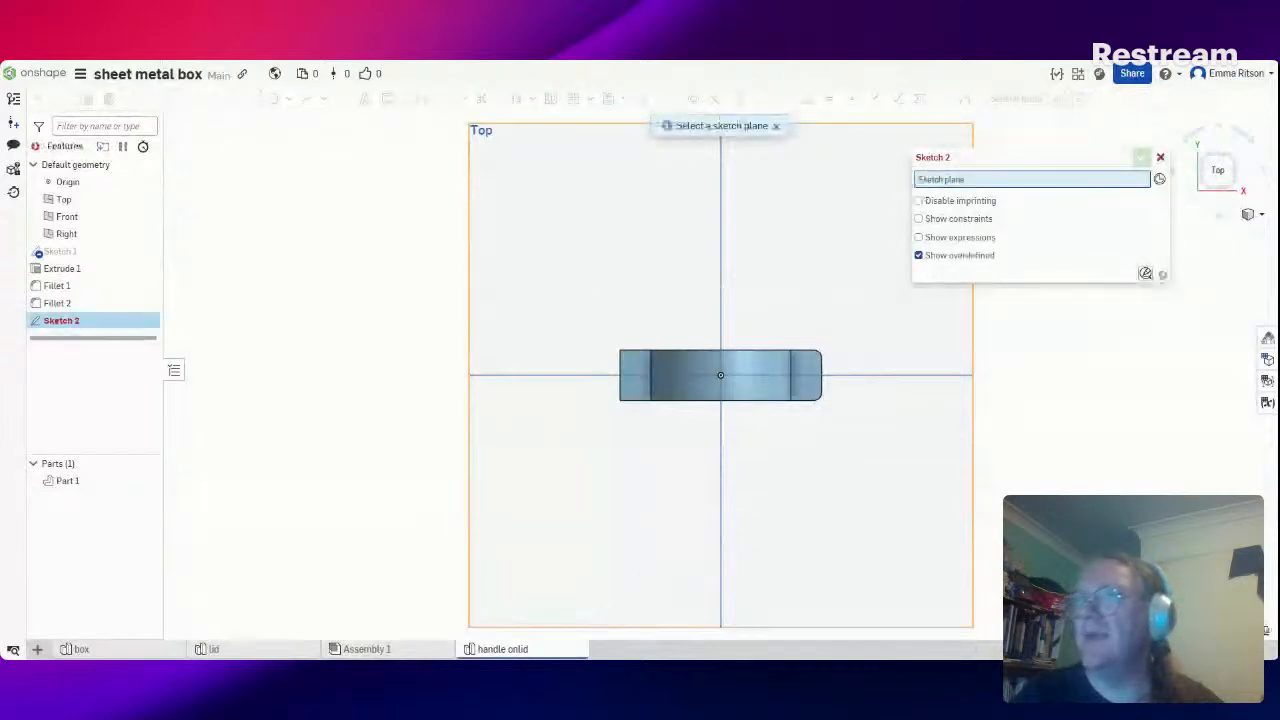
pyautogui.click(545, 235)
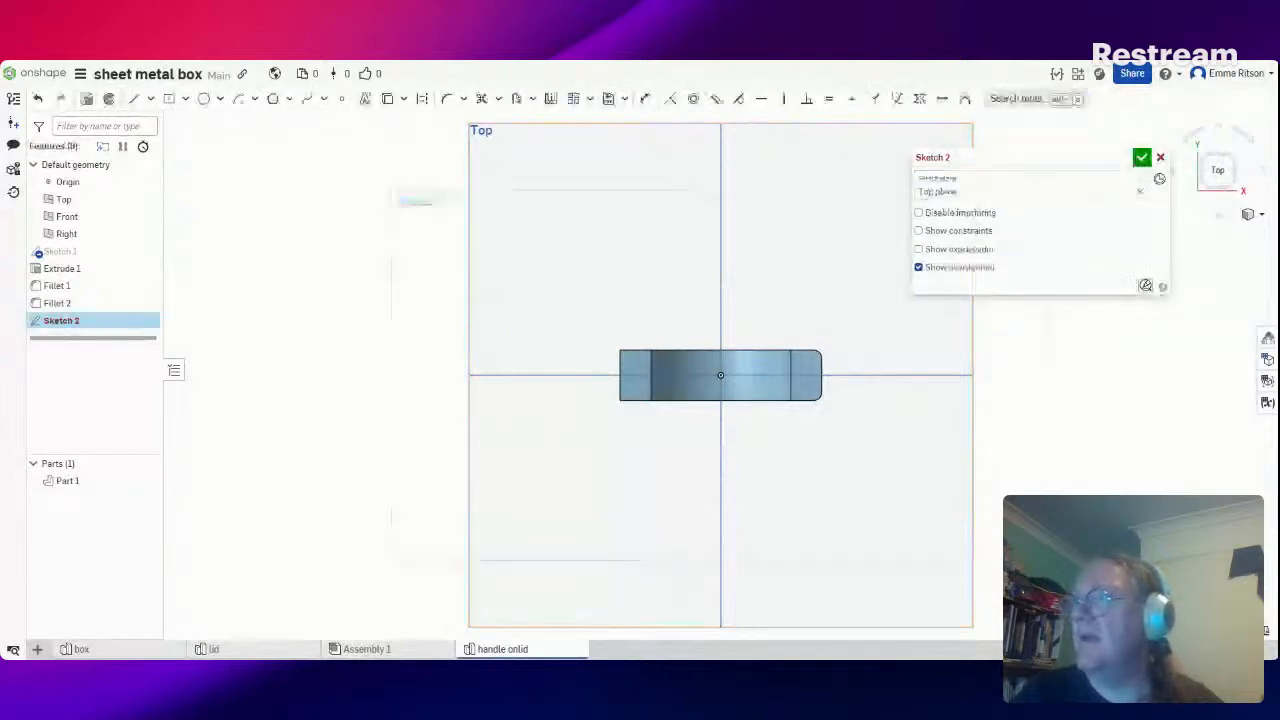
pyautogui.click(204, 99)
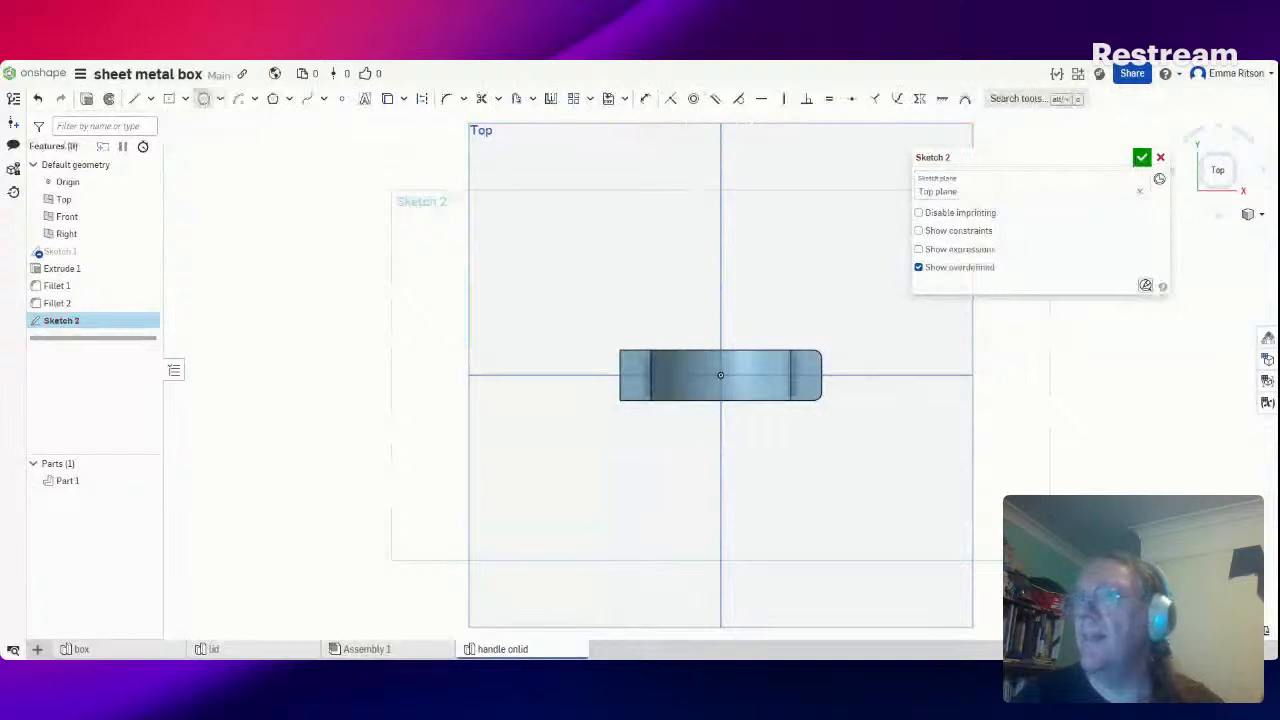
pyautogui.click(806, 377)
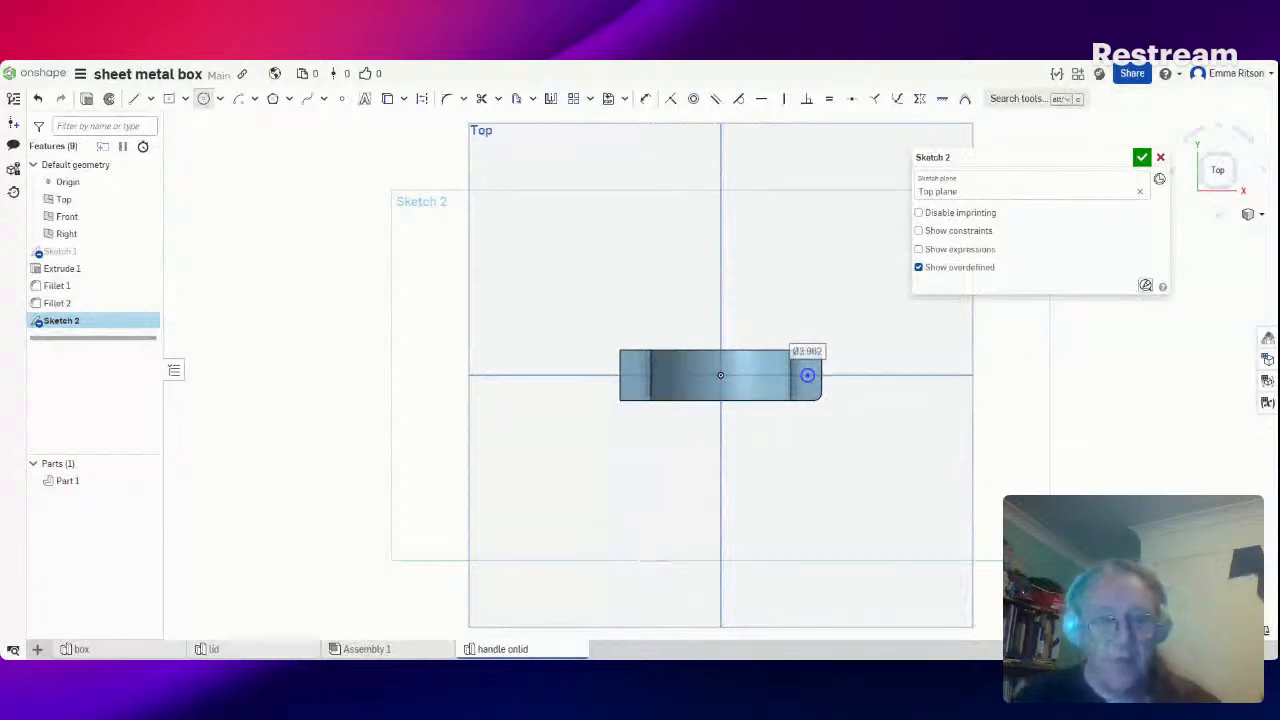
pyautogui.doubleClick(807, 351)
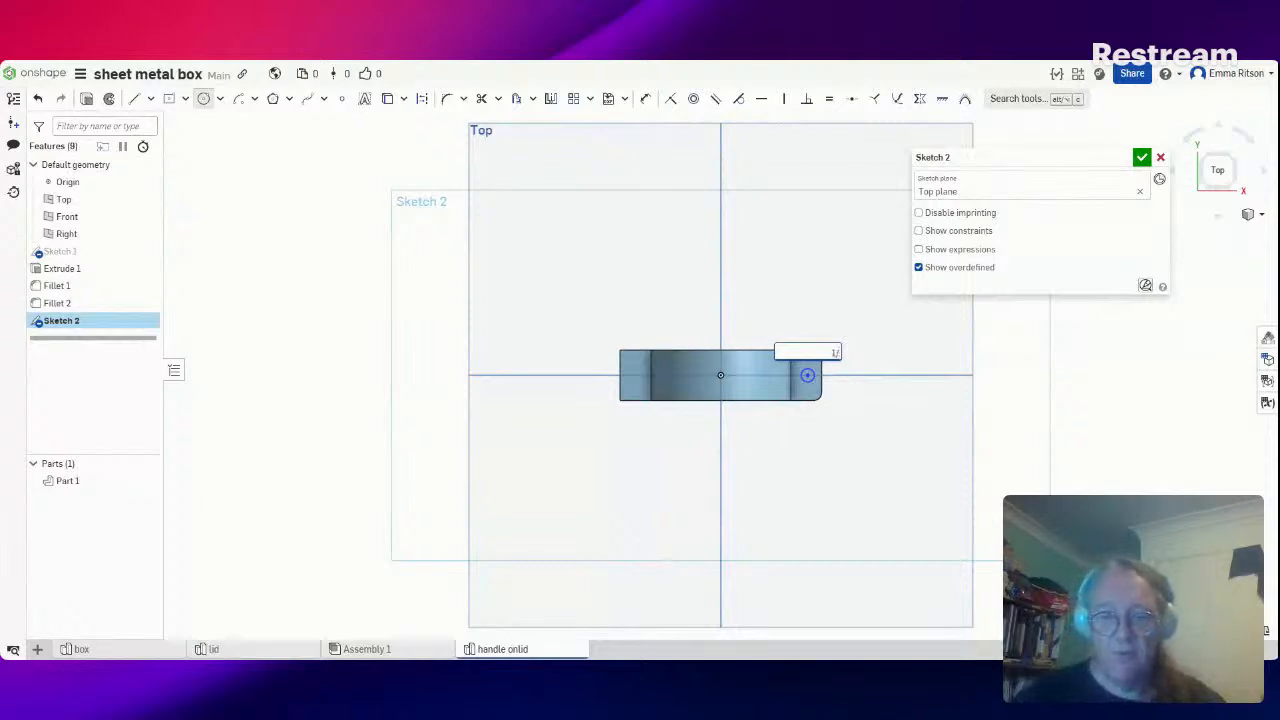
pyautogui.write('1/8')
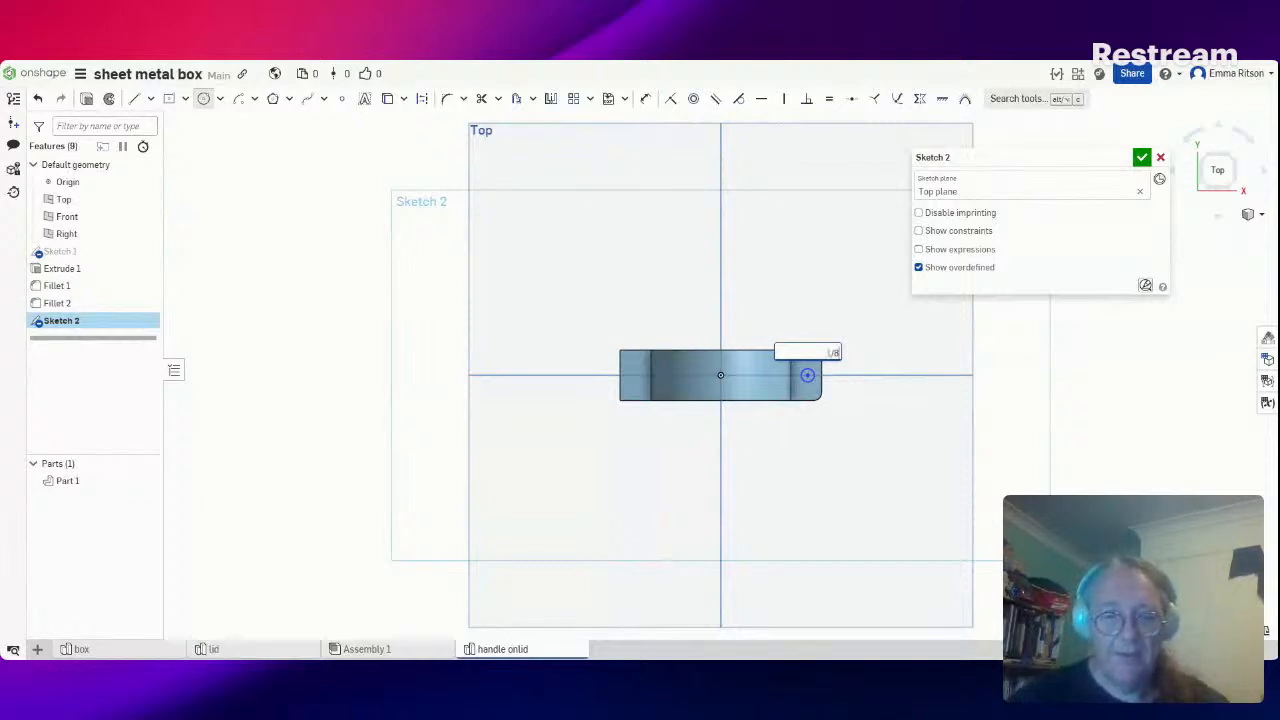
pyautogui.write('in')
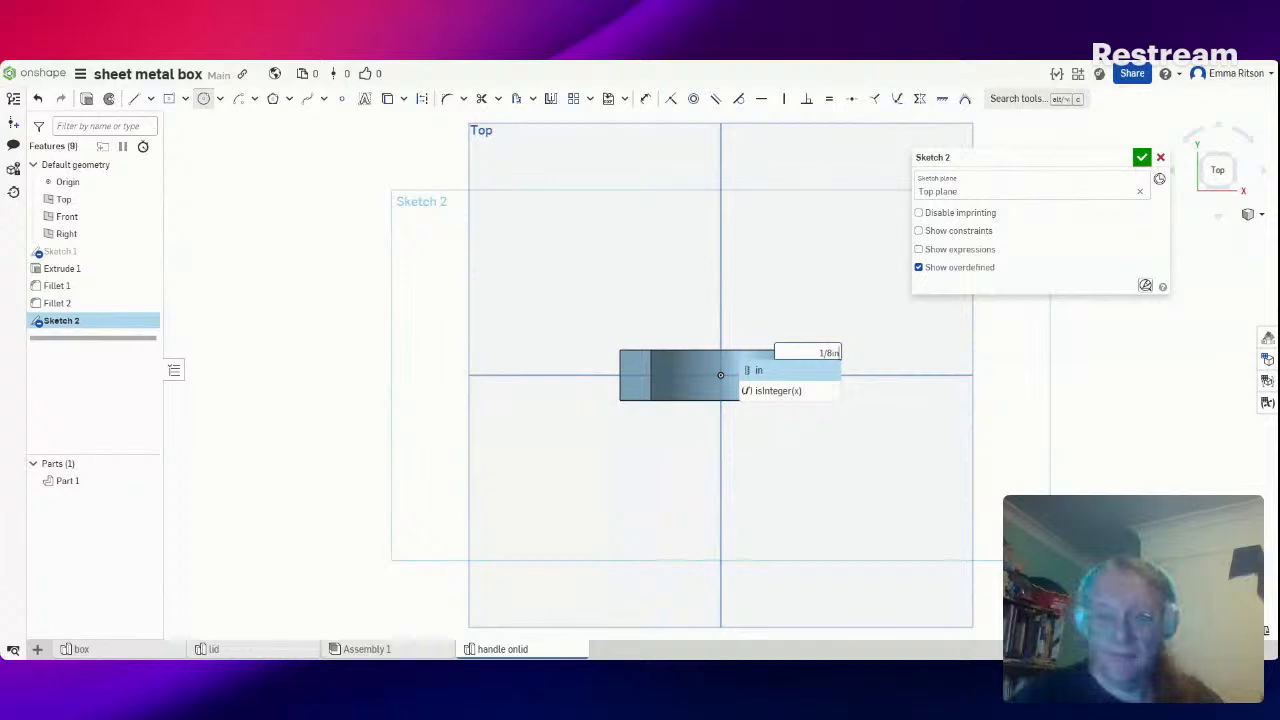
pyautogui.press('Return')
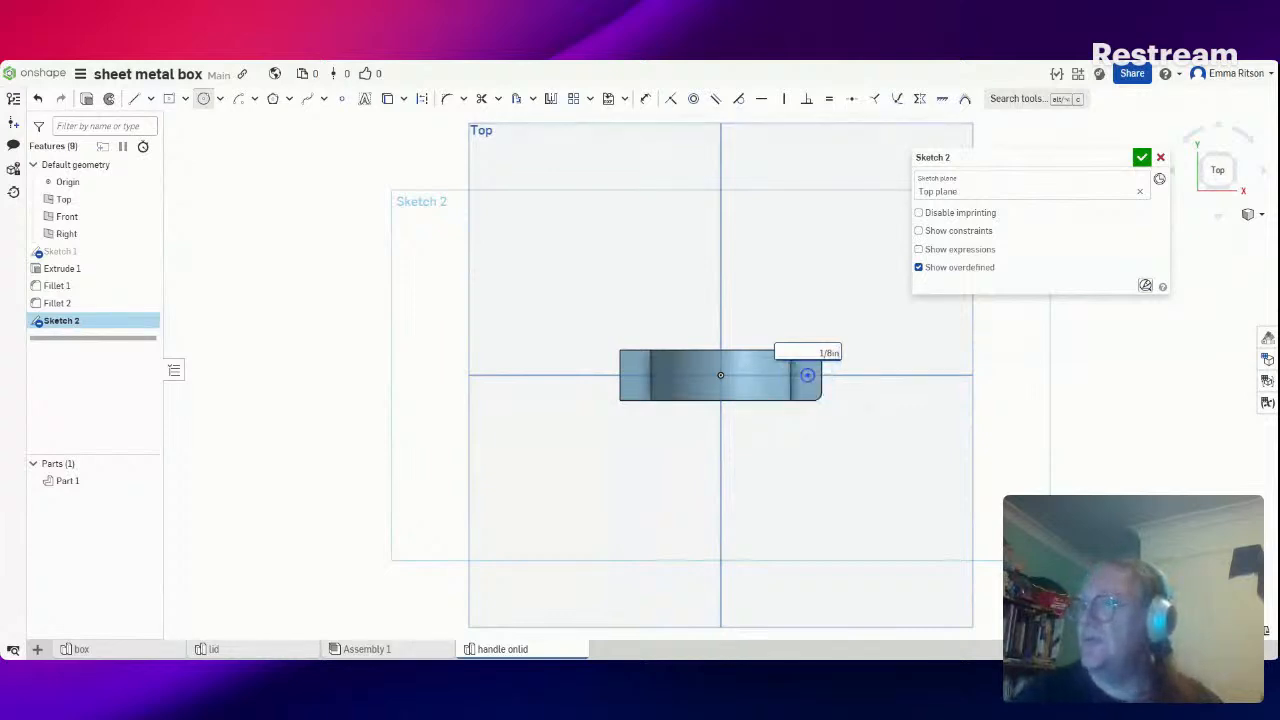
pyautogui.press('Return')
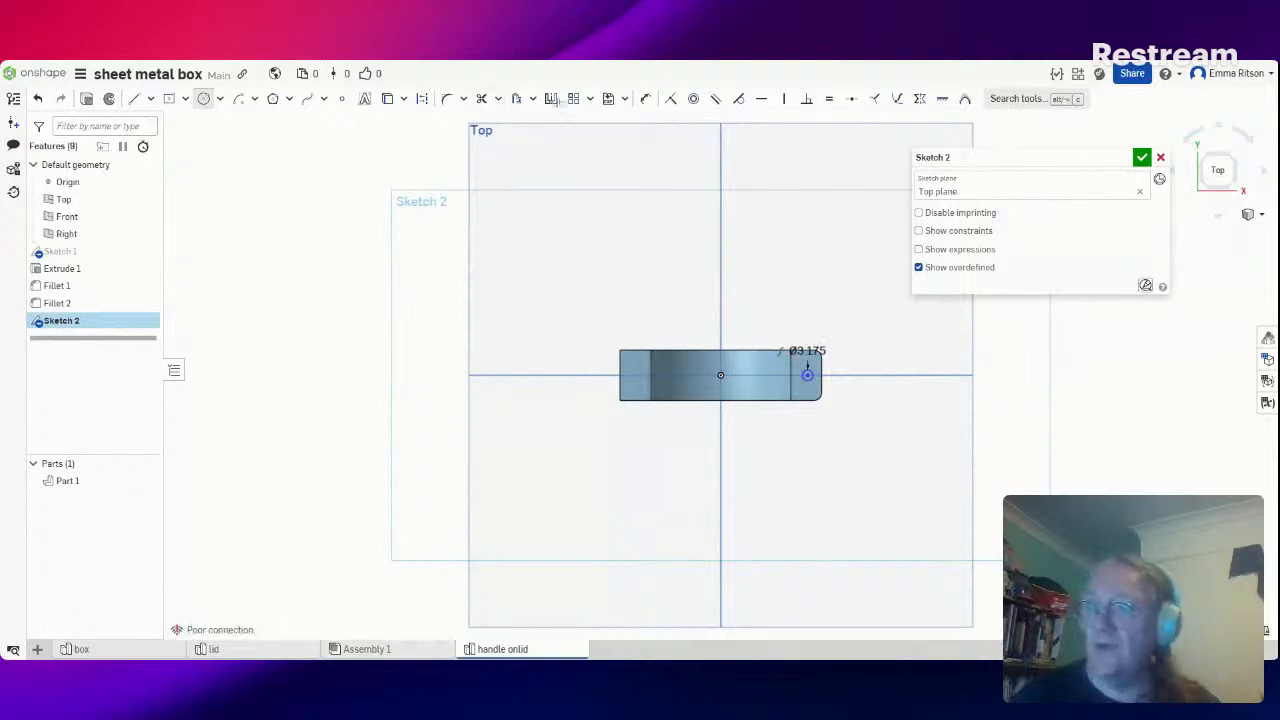
# Mirror the 1/8 in circle about the Right plane's line onto the handle's left foot
pyautogui.click(551, 98)
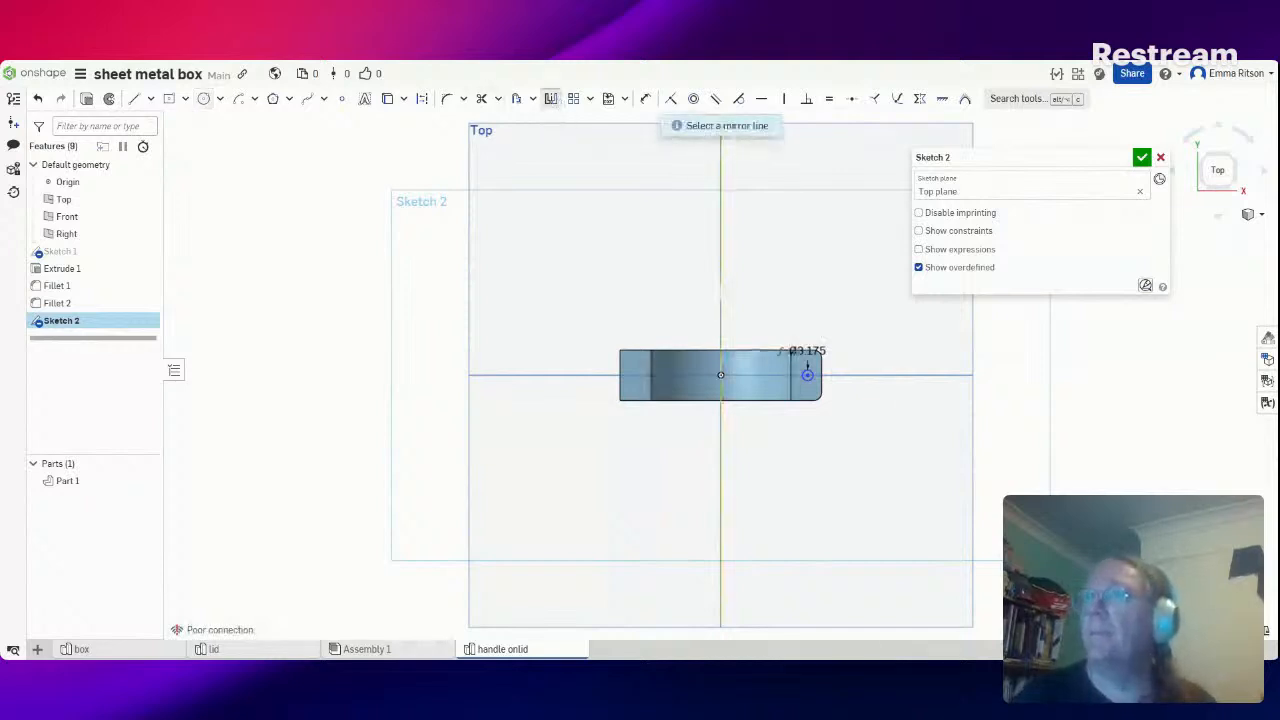
pyautogui.click(721, 290)
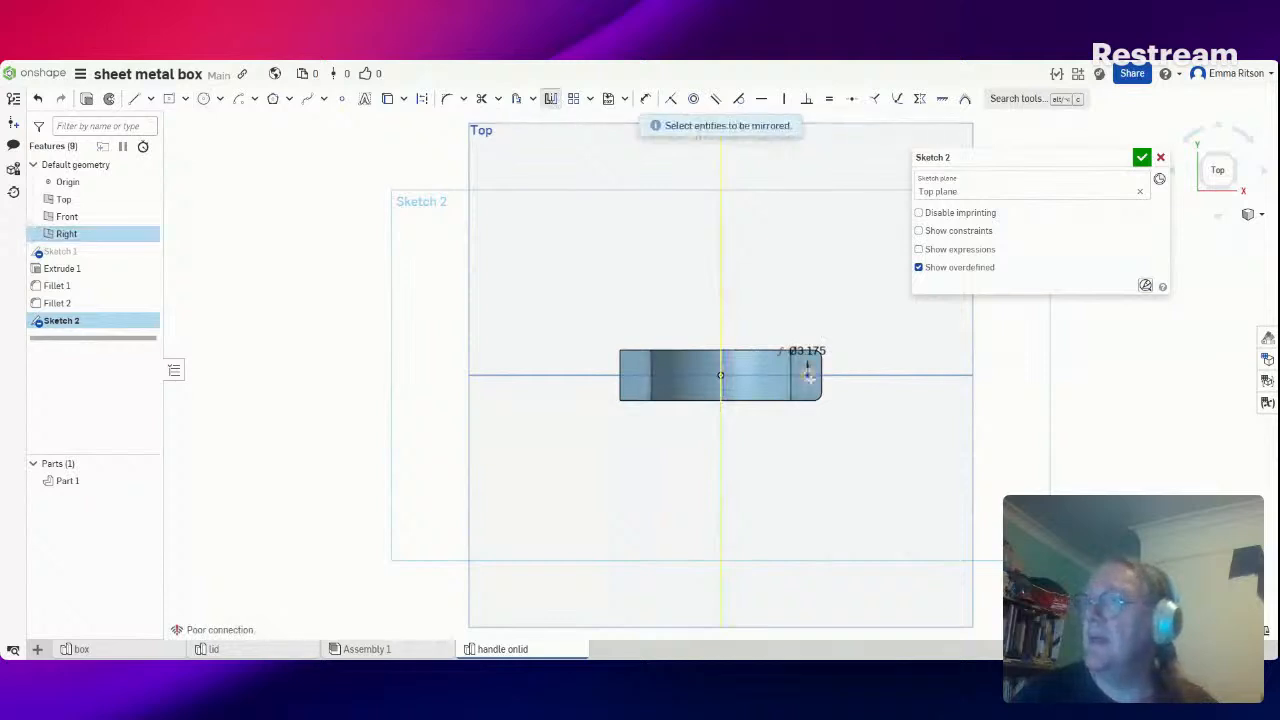
pyautogui.click(808, 375)
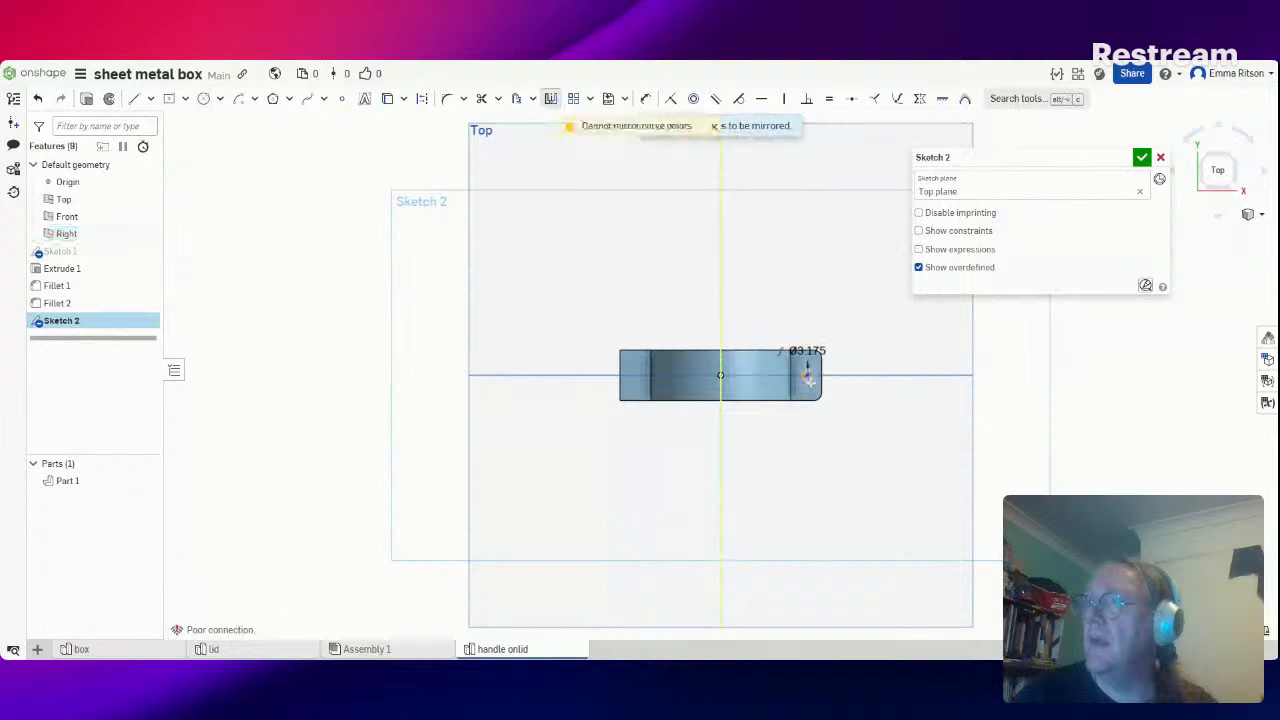
pyautogui.click(807, 368)
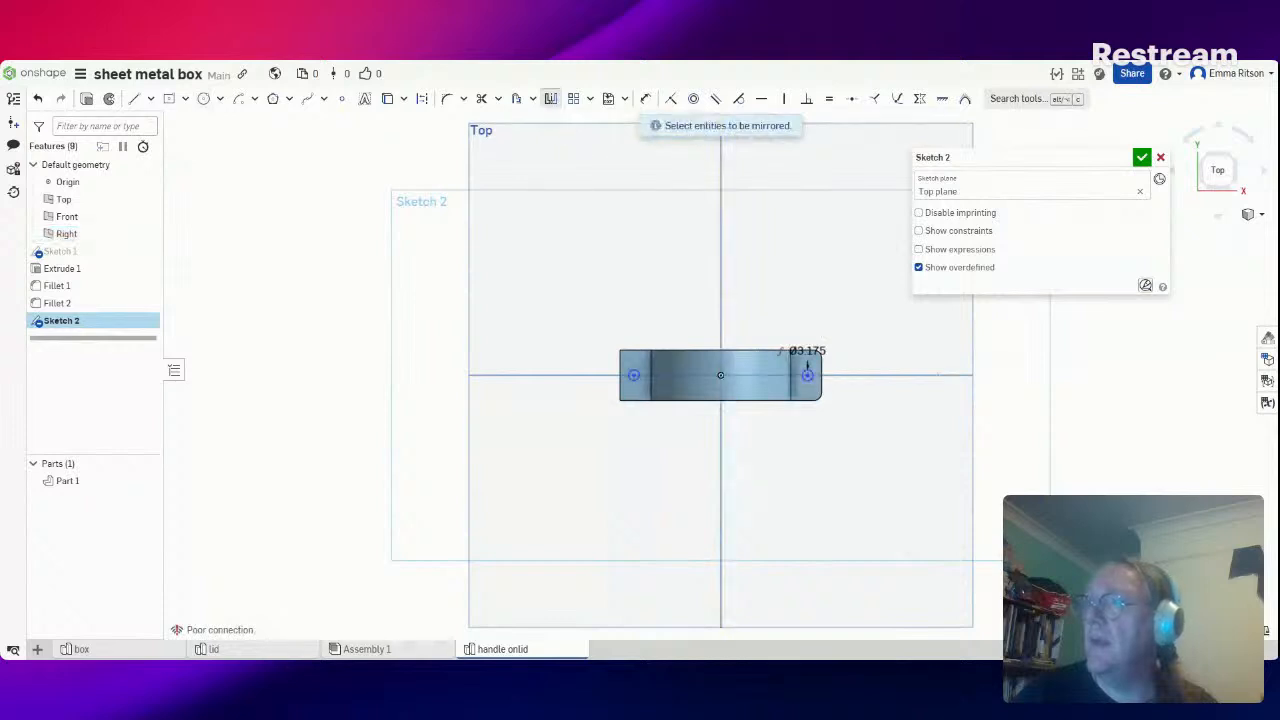
# Extrude both foot circles as a solid with a blind depth of 25 mm, added to the handle
pyautogui.click(85, 98)
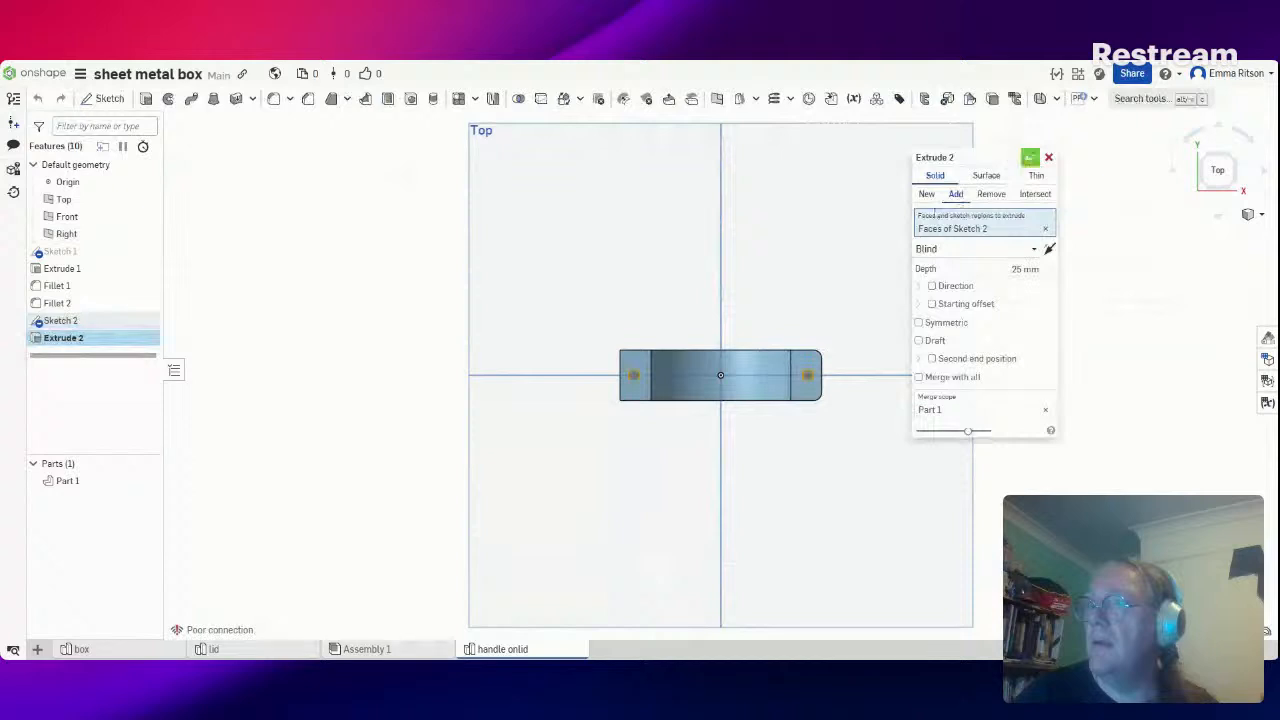
pyautogui.click(1030, 158)
pyautogui.moveTo(922, 191); pyautogui.dragTo(896, 148, button='right')
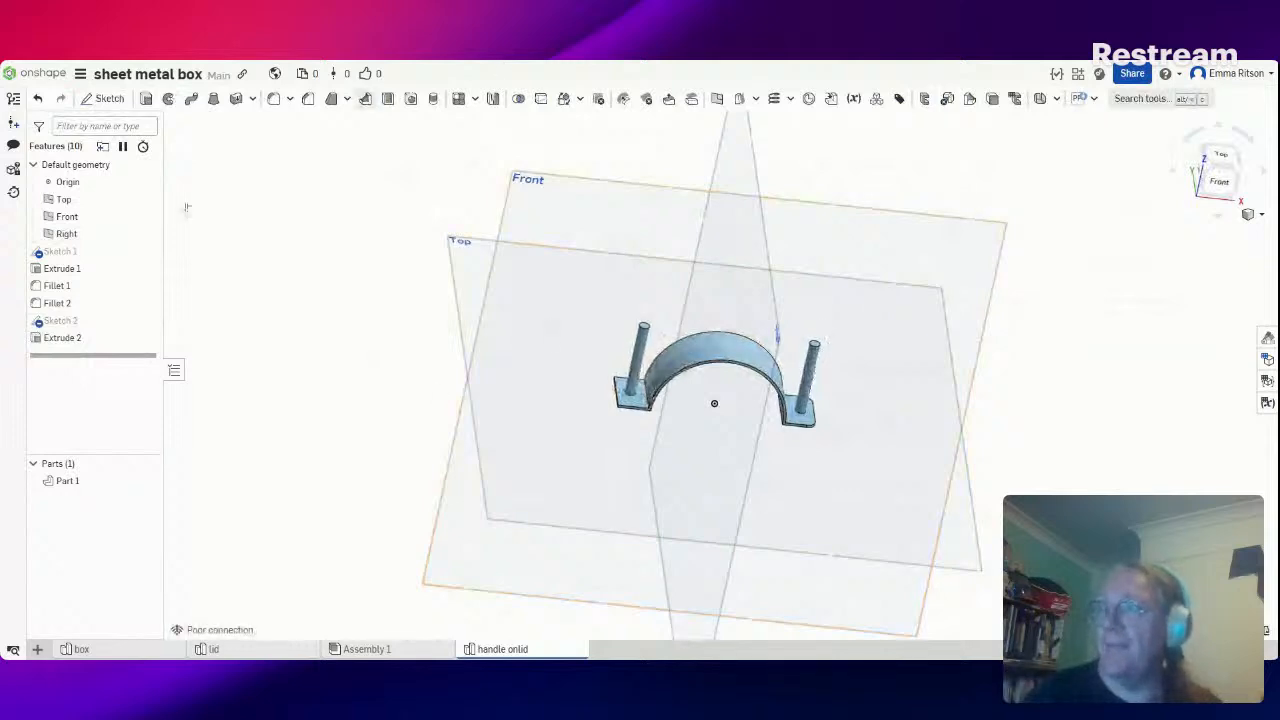
# Change the circles' extrusion to Remove so it cuts the mounting holes through both feet
pyautogui.rightClick(71, 341)
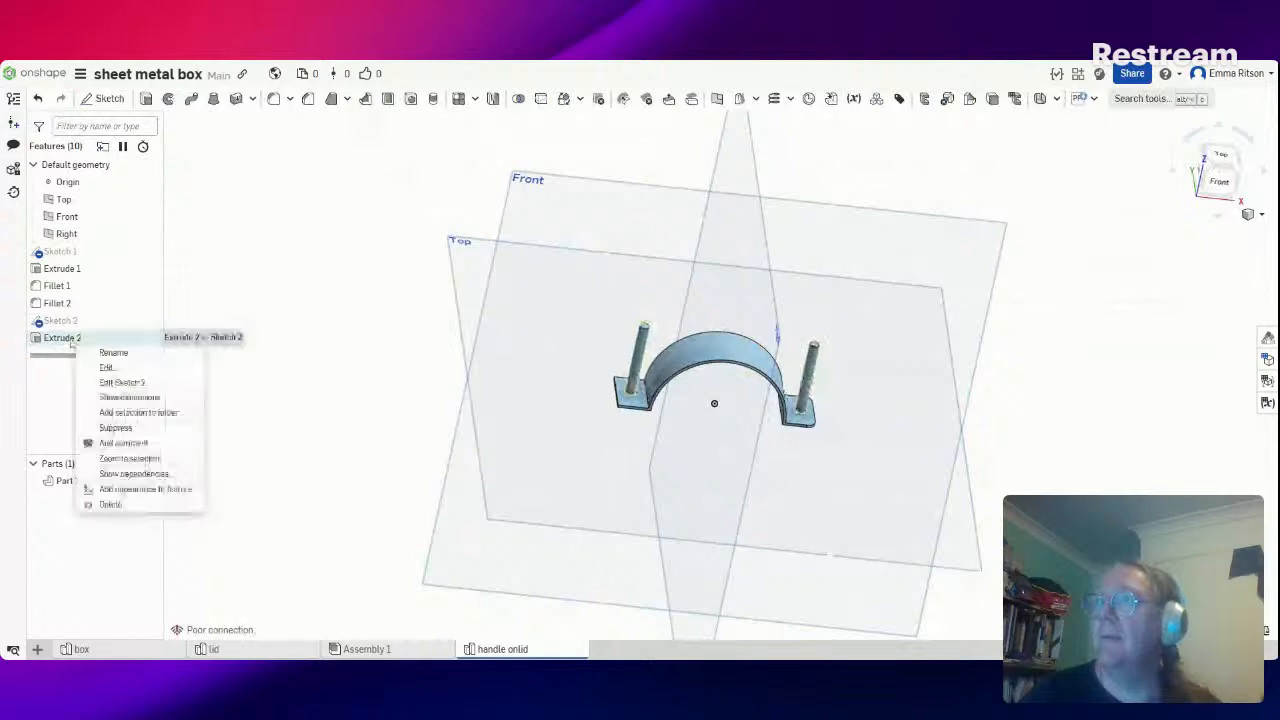
pyautogui.click(158, 369)
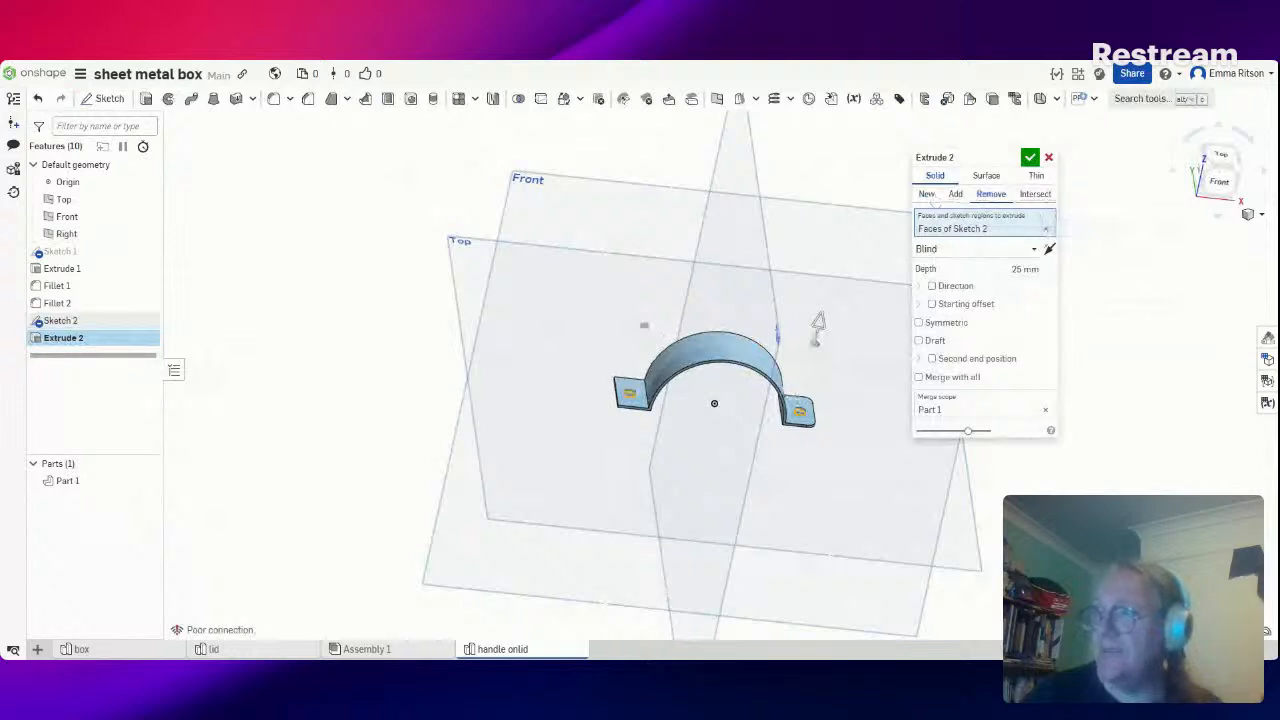
pyautogui.click(1036, 194)
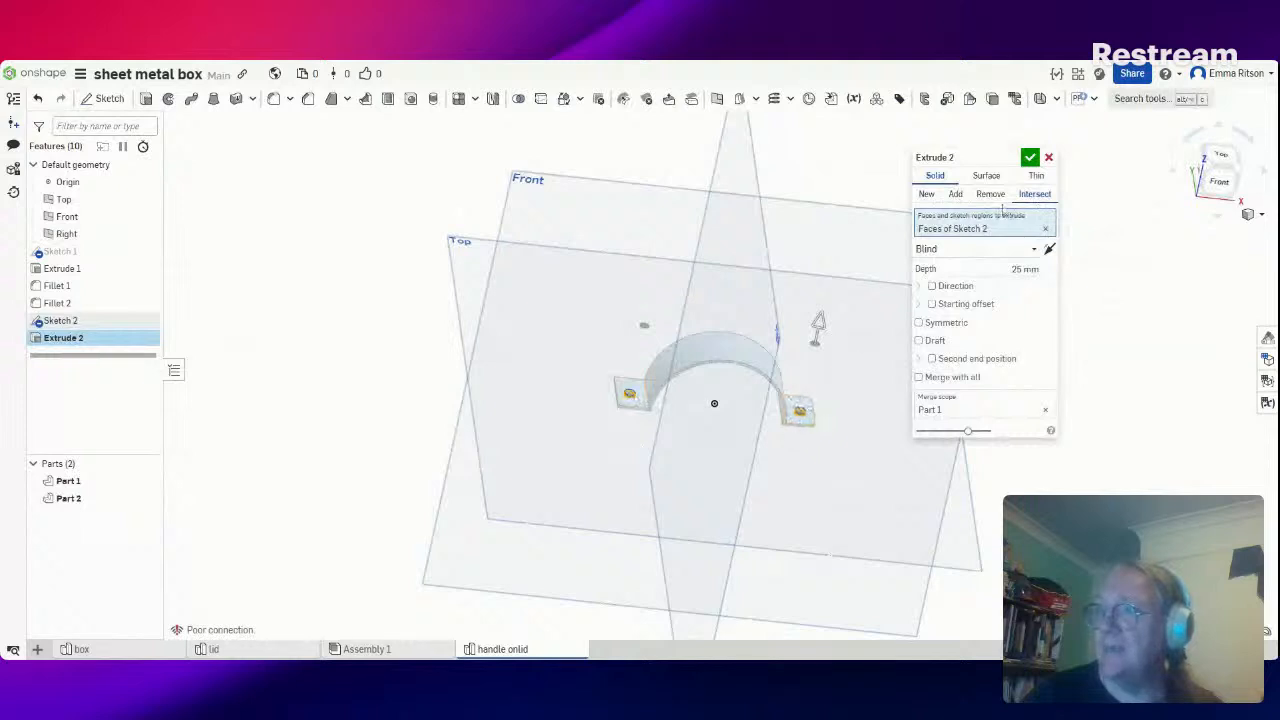
pyautogui.click(990, 195)
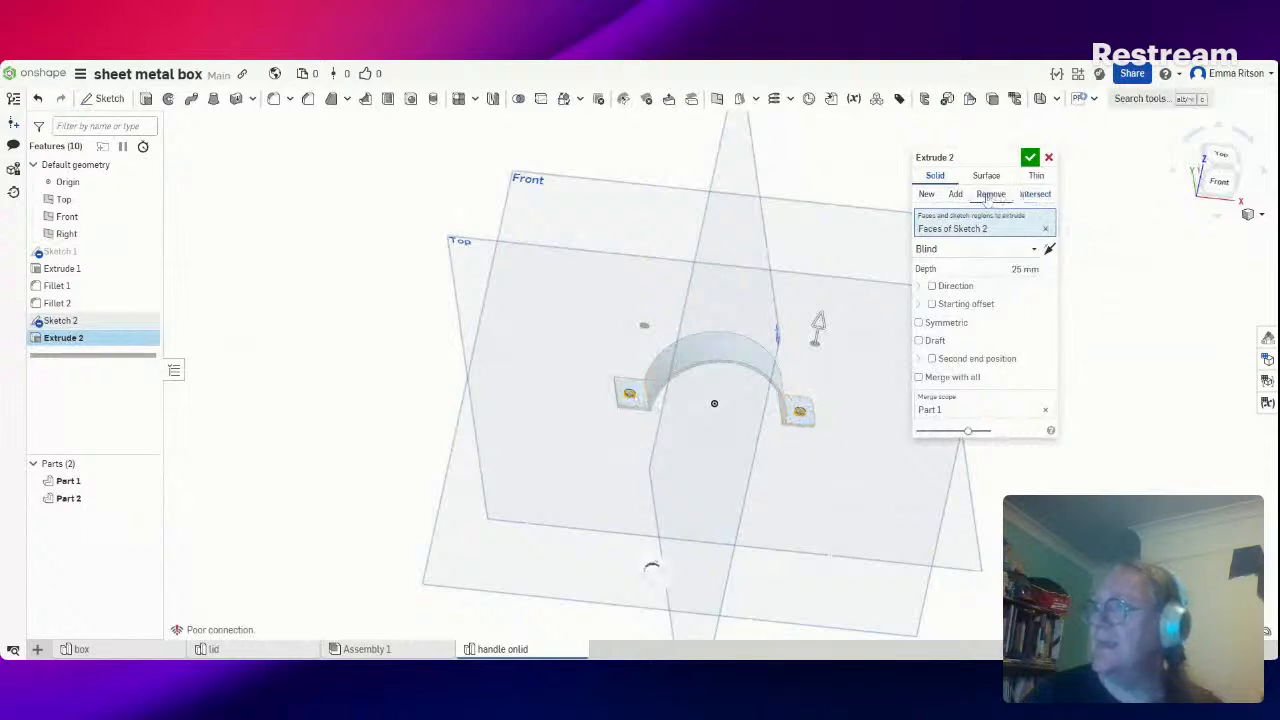
pyautogui.click(1030, 158)
pyautogui.moveTo(936, 325); pyautogui.dragTo(922, 403, button='right')
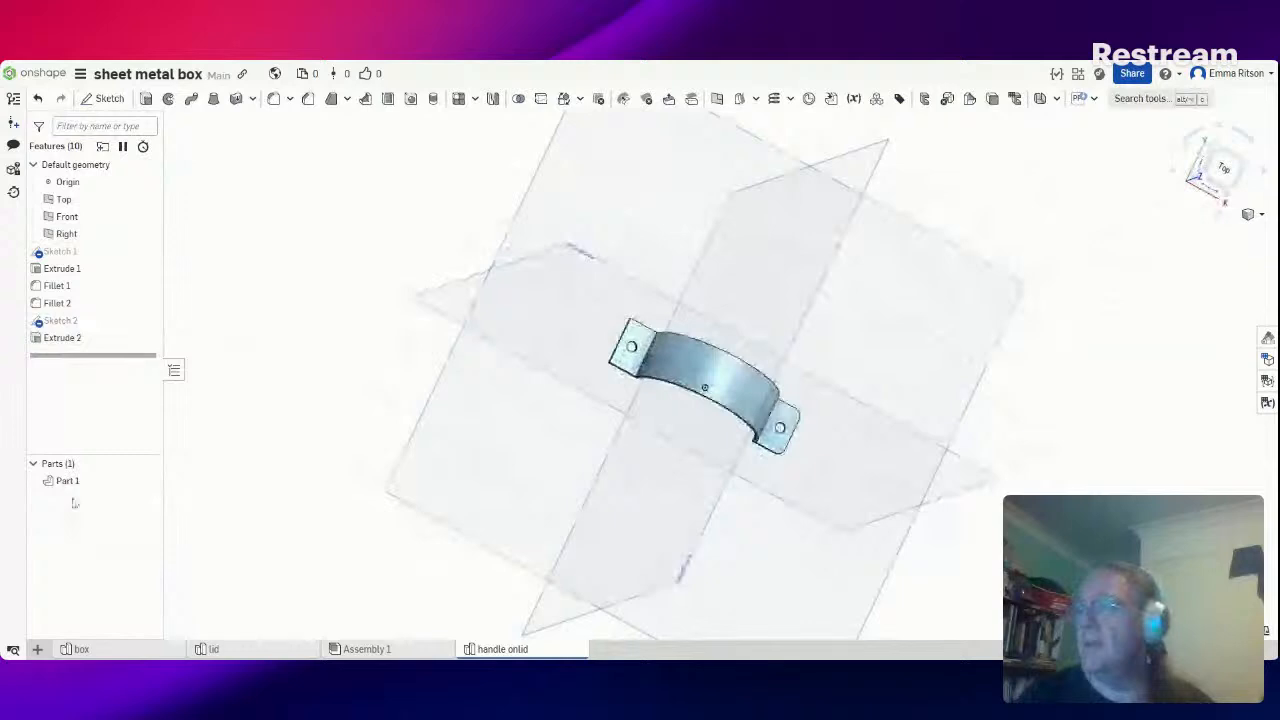
# Rename the part as handle
pyautogui.rightClick(103, 484)
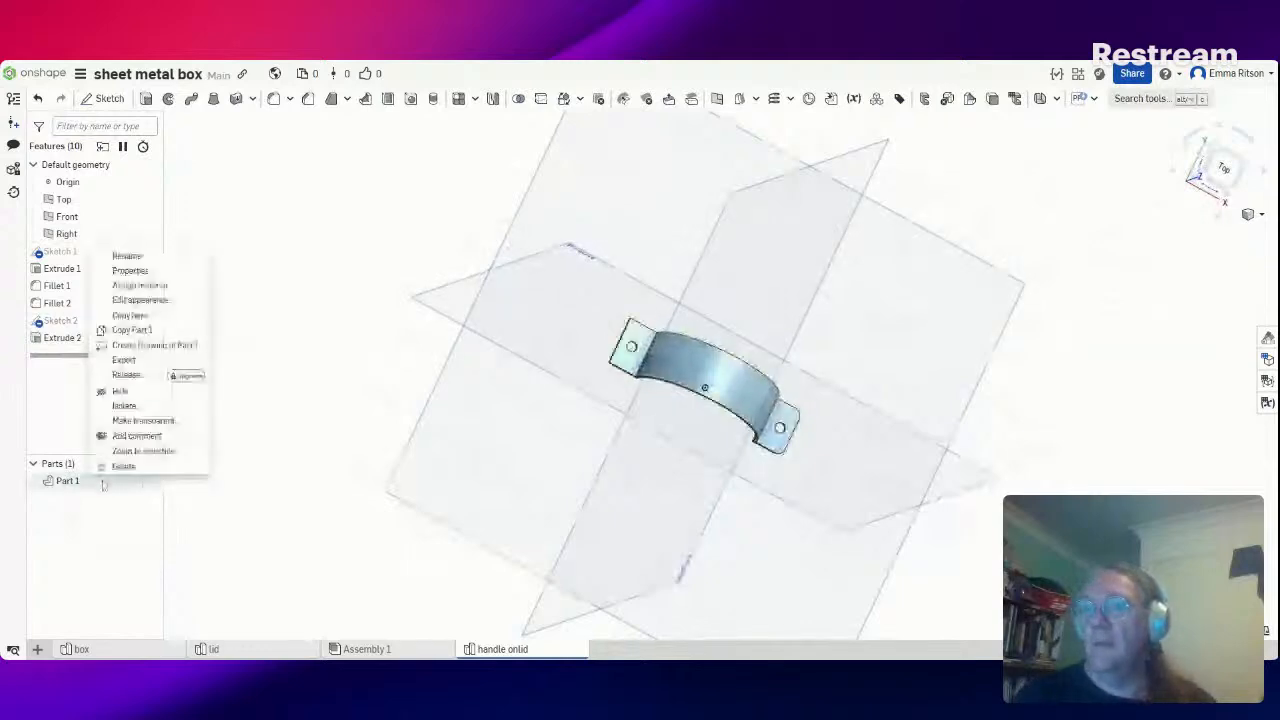
pyautogui.click(130, 257)
pyautogui.write('handle')
pyautogui.press('Return')
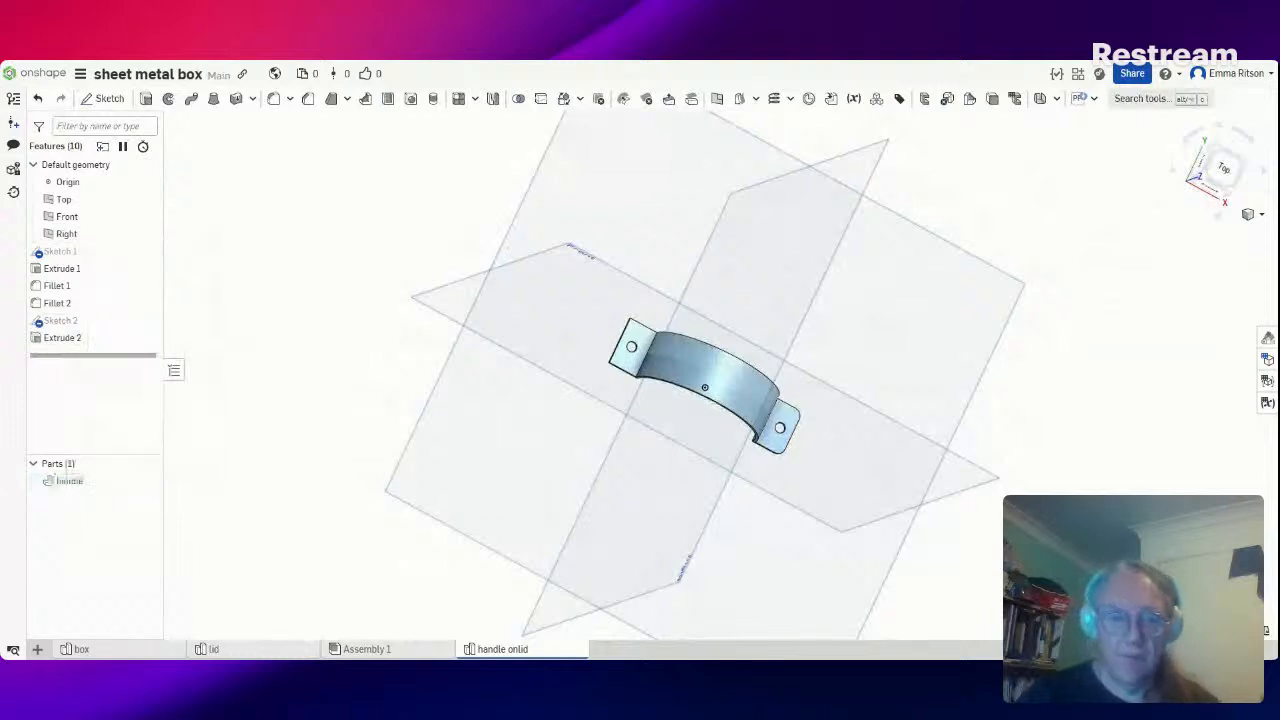
# Change the handle's appearance to the light purple colour C38BCD
pyautogui.rightClick(105, 483)
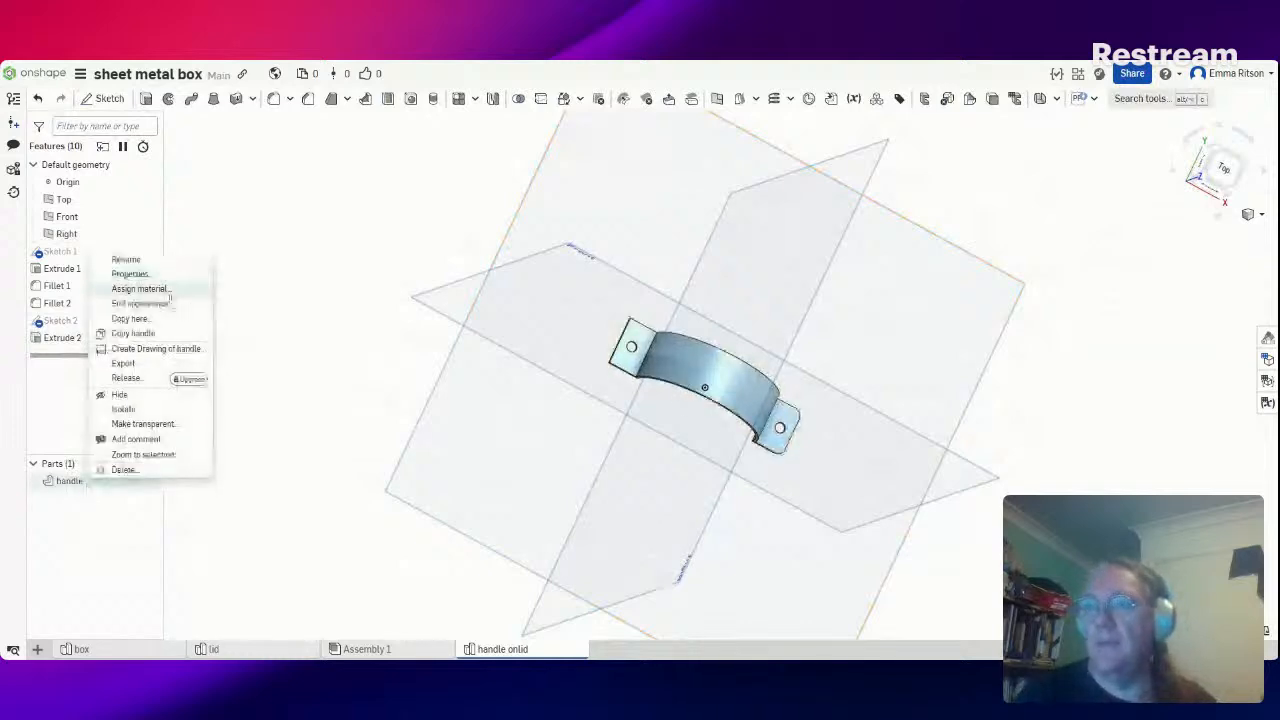
pyautogui.click(145, 304)
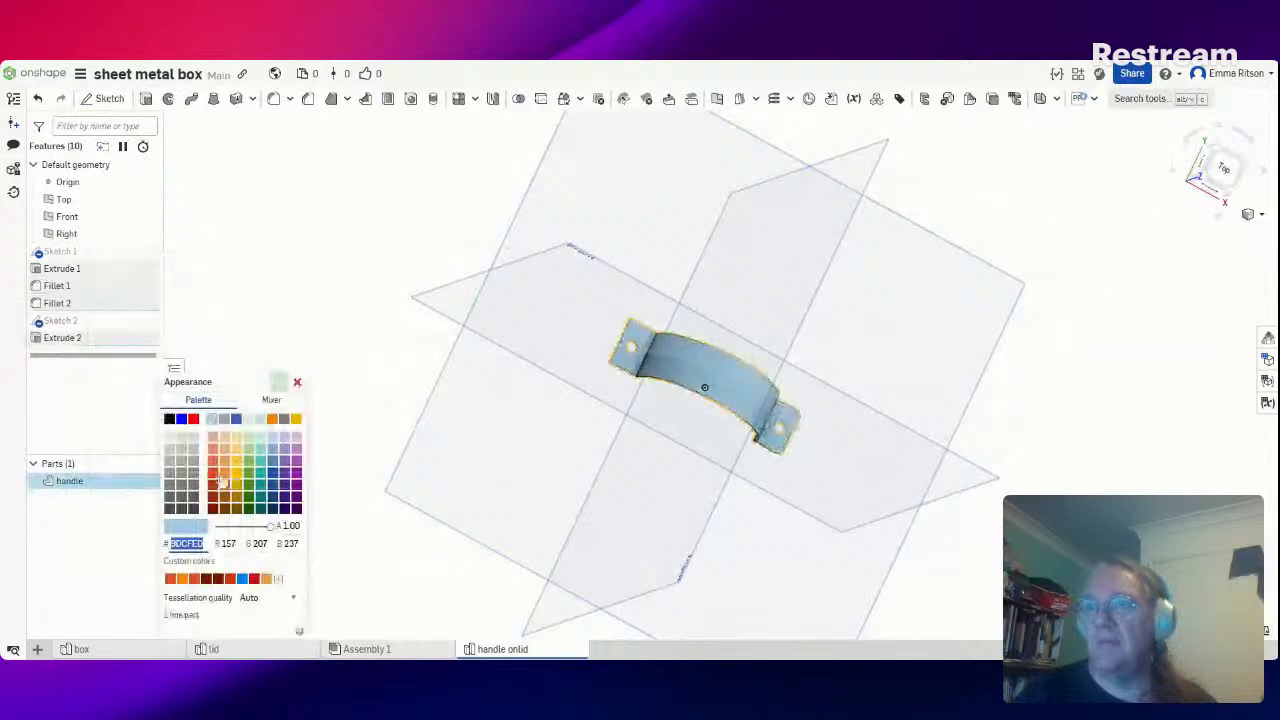
pyautogui.click(296, 449)
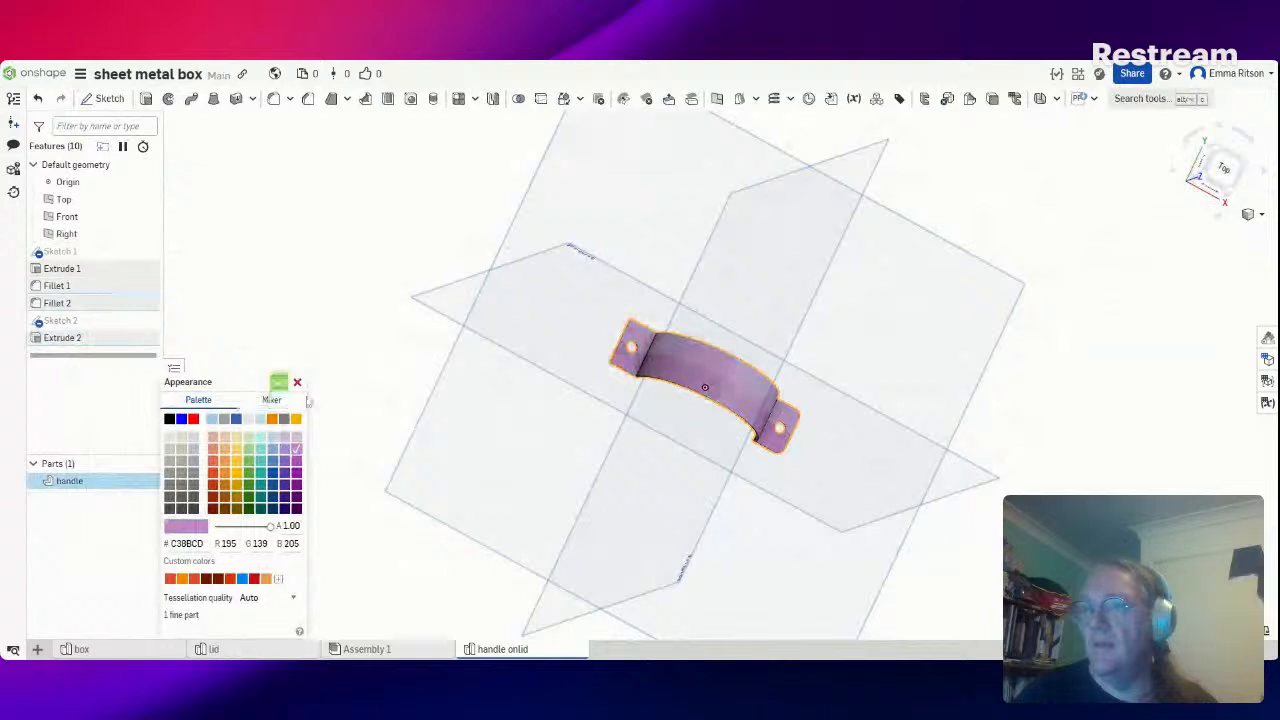
pyautogui.click(278, 382)
pyautogui.moveTo(370, 381)
pyautogui.mouseDown(button='right')
pyautogui.moveTo(369, 346)
pyautogui.moveTo(370, 382)
pyautogui.mouseUp(button='right')
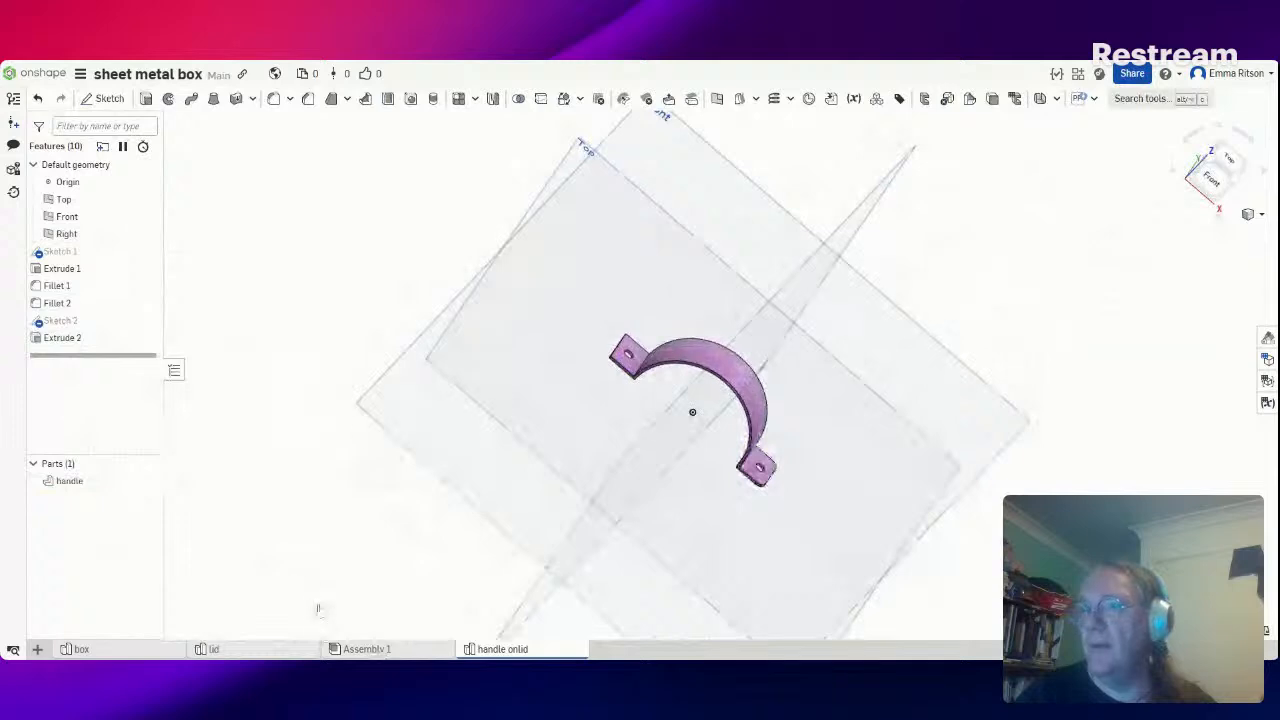
# In Assembly 1, show the hidden lid and insert the handle part from the current document
pyautogui.click(362, 649)
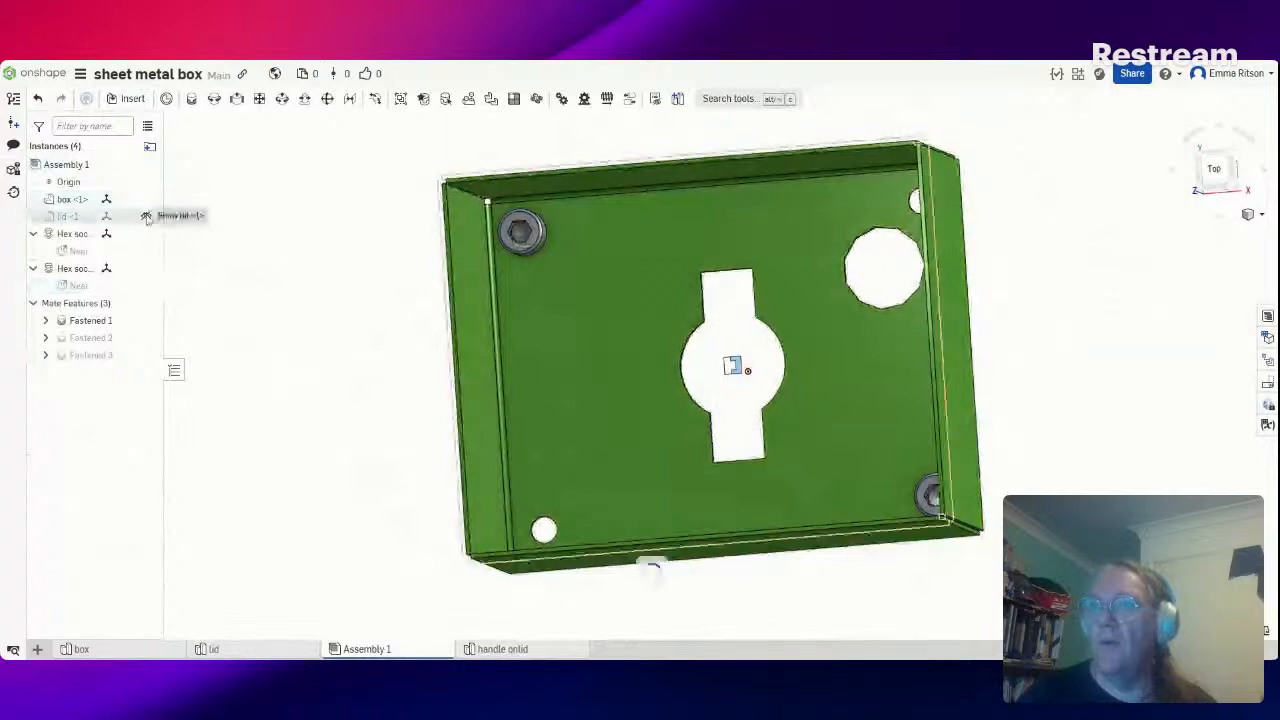
pyautogui.click(146, 216)
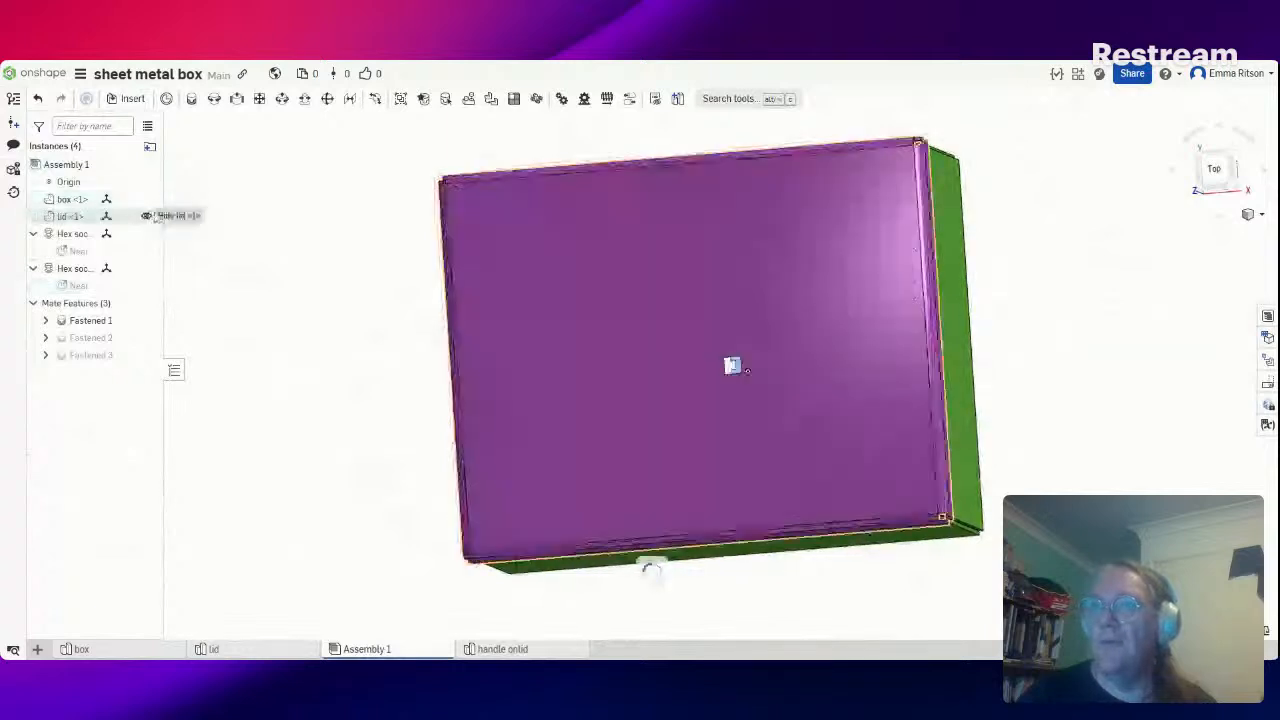
pyautogui.click(129, 98)
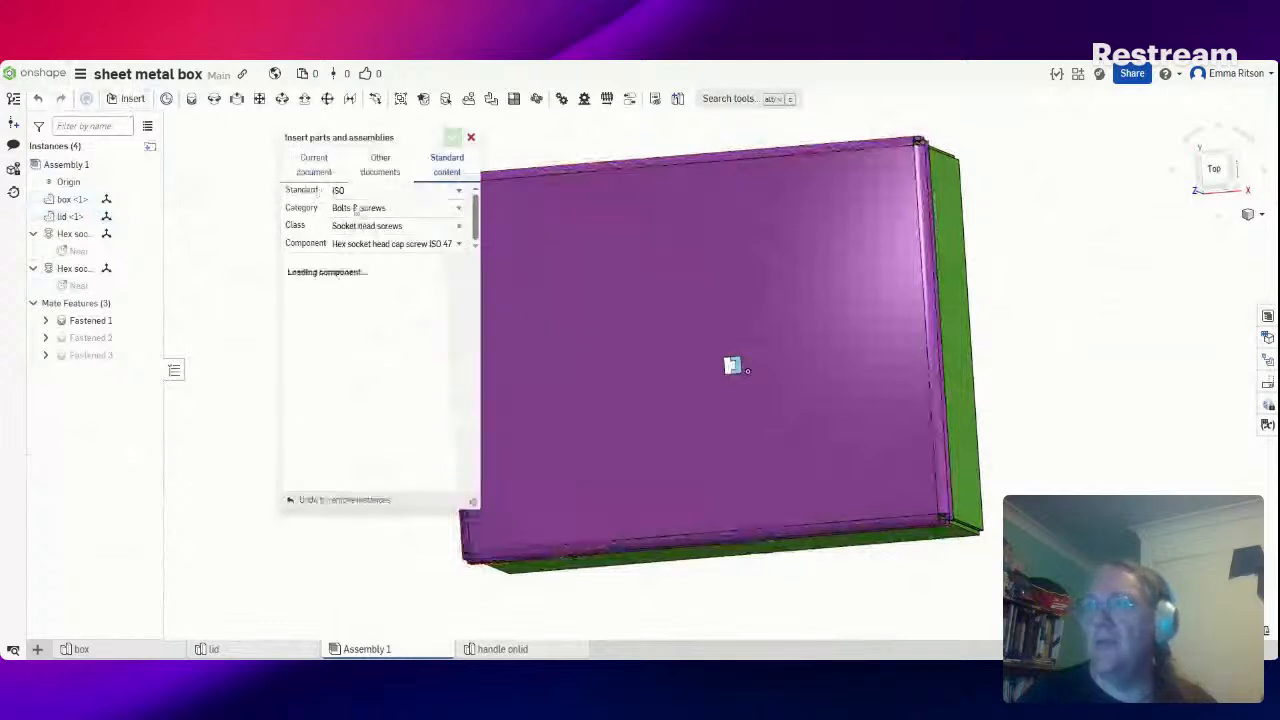
pyautogui.click(318, 170)
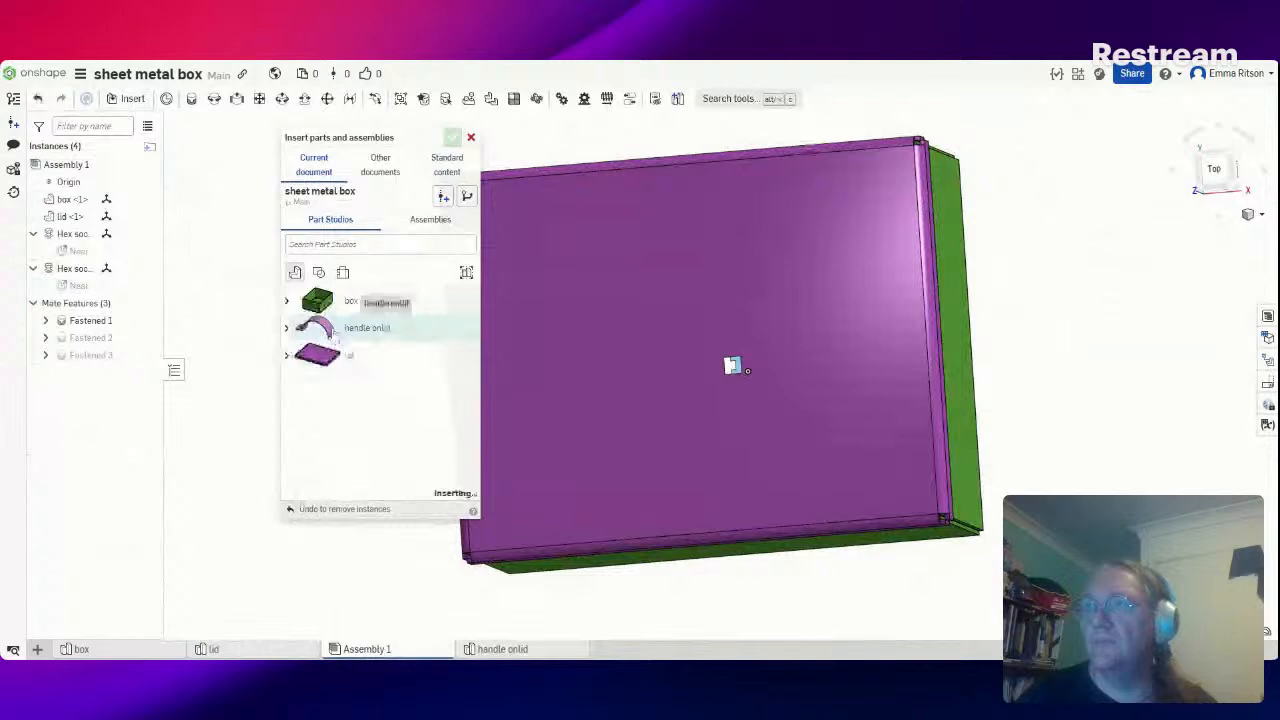
pyautogui.click(731, 366)
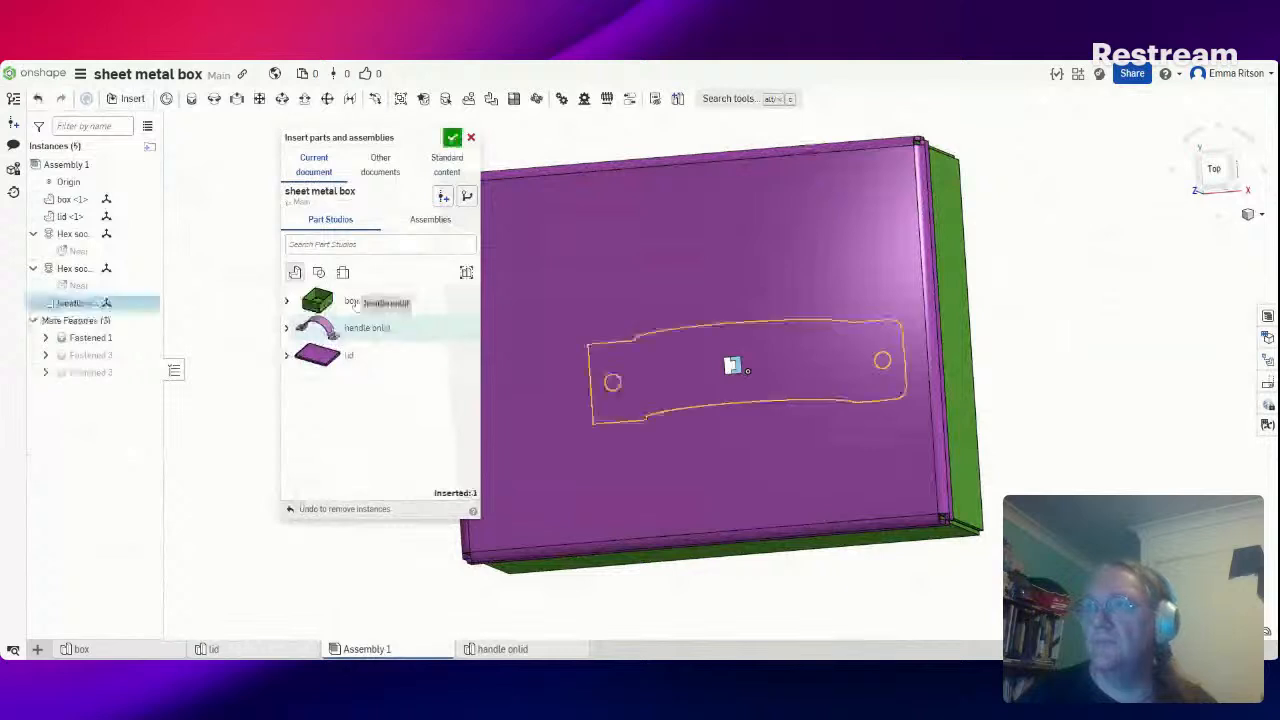
pyautogui.click(450, 139)
# Move the handle vertically from beneath the box to a short distance above the lid
pyautogui.moveTo(337, 314); pyautogui.dragTo(294, 171, button='right')
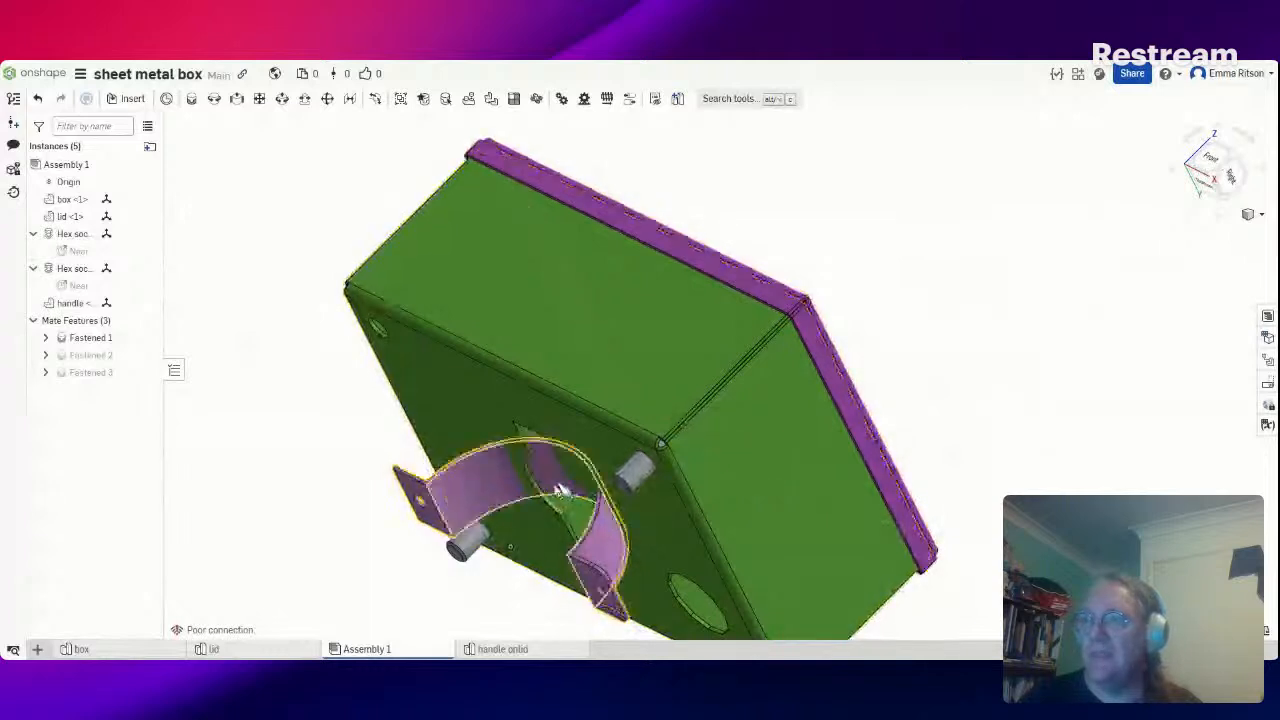
pyautogui.click(564, 490)
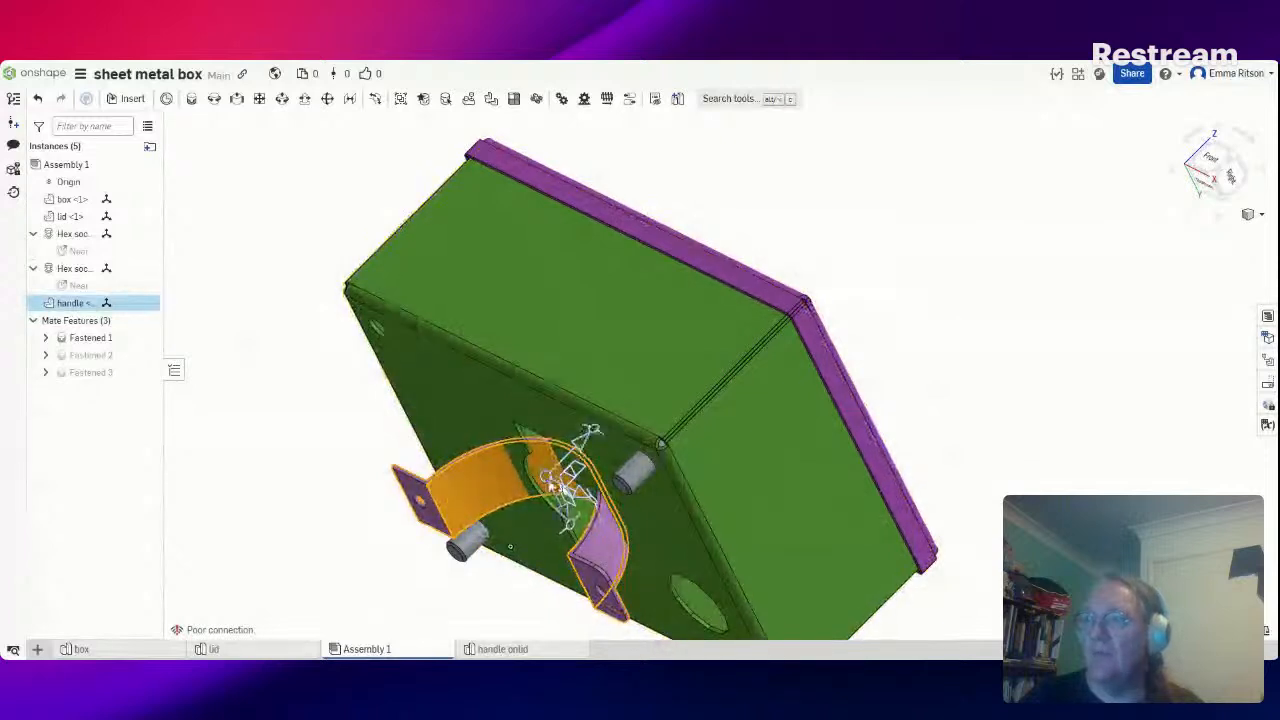
pyautogui.click(428, 508)
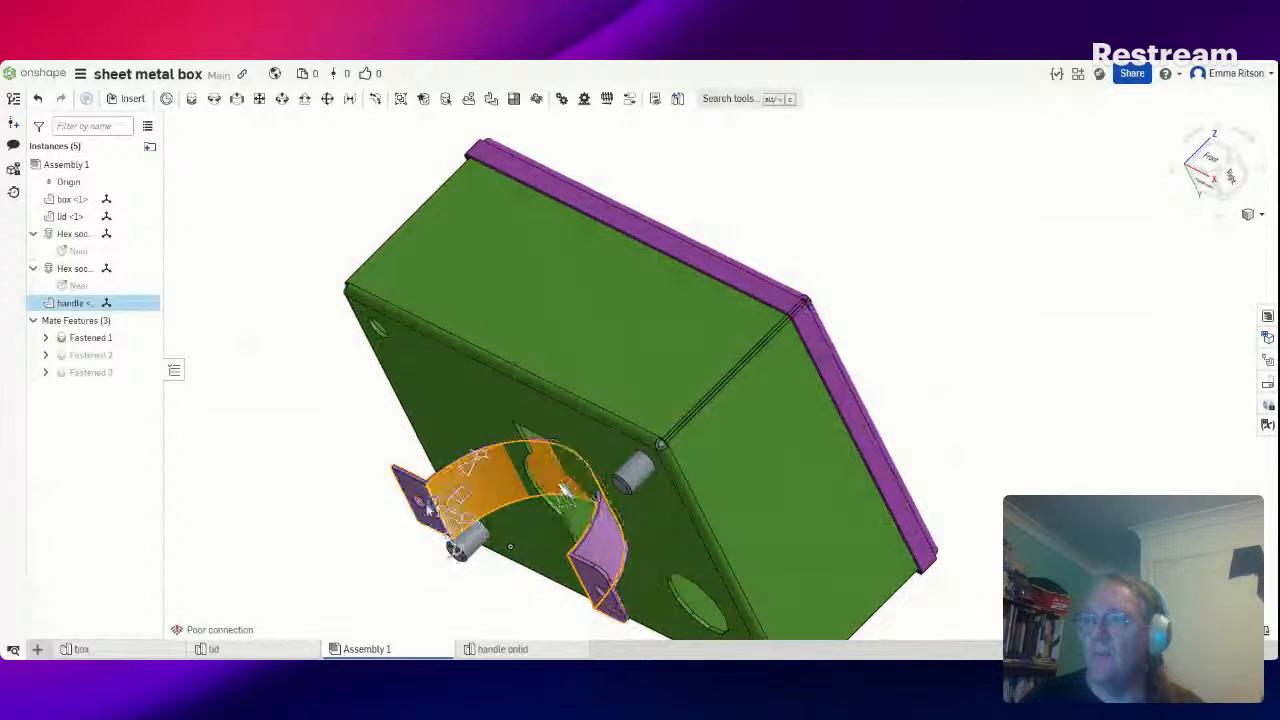
pyautogui.moveTo(565, 490)
pyautogui.mouseDown()
pyautogui.moveTo(560, 520)
pyautogui.moveTo(565, 490)
pyautogui.mouseUp()
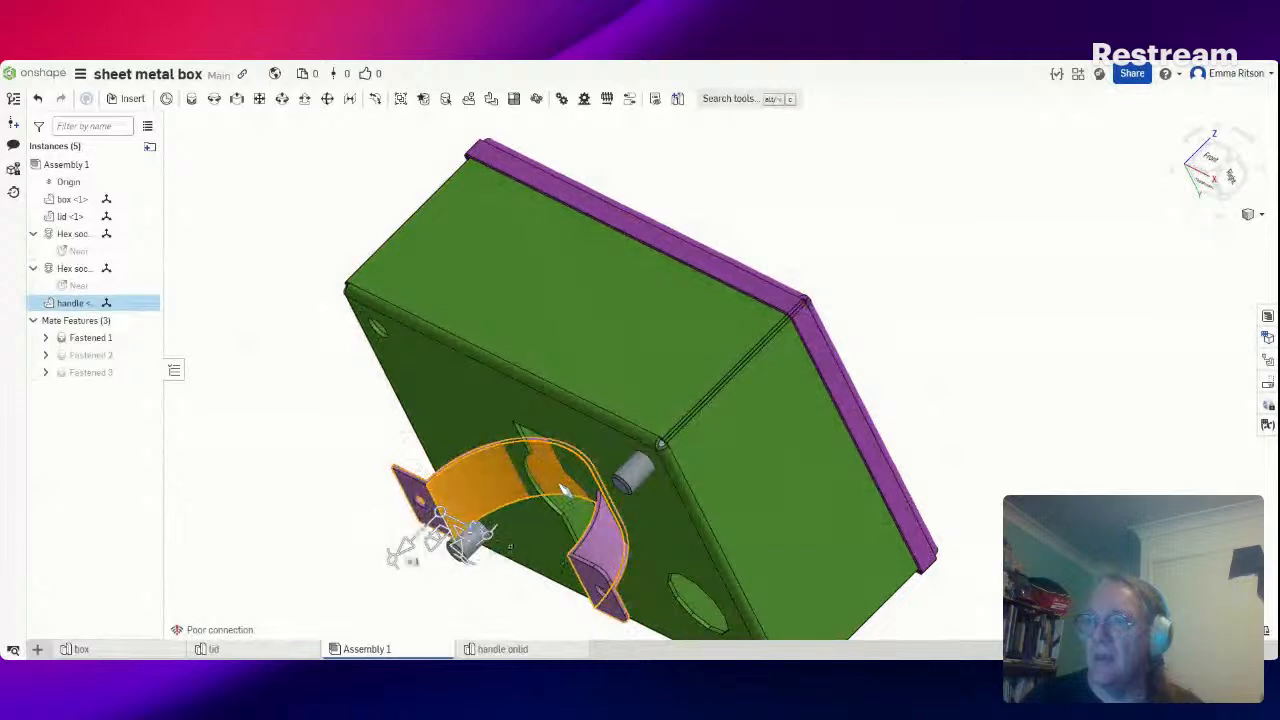
pyautogui.moveTo(465, 535); pyautogui.dragTo(800, 300)
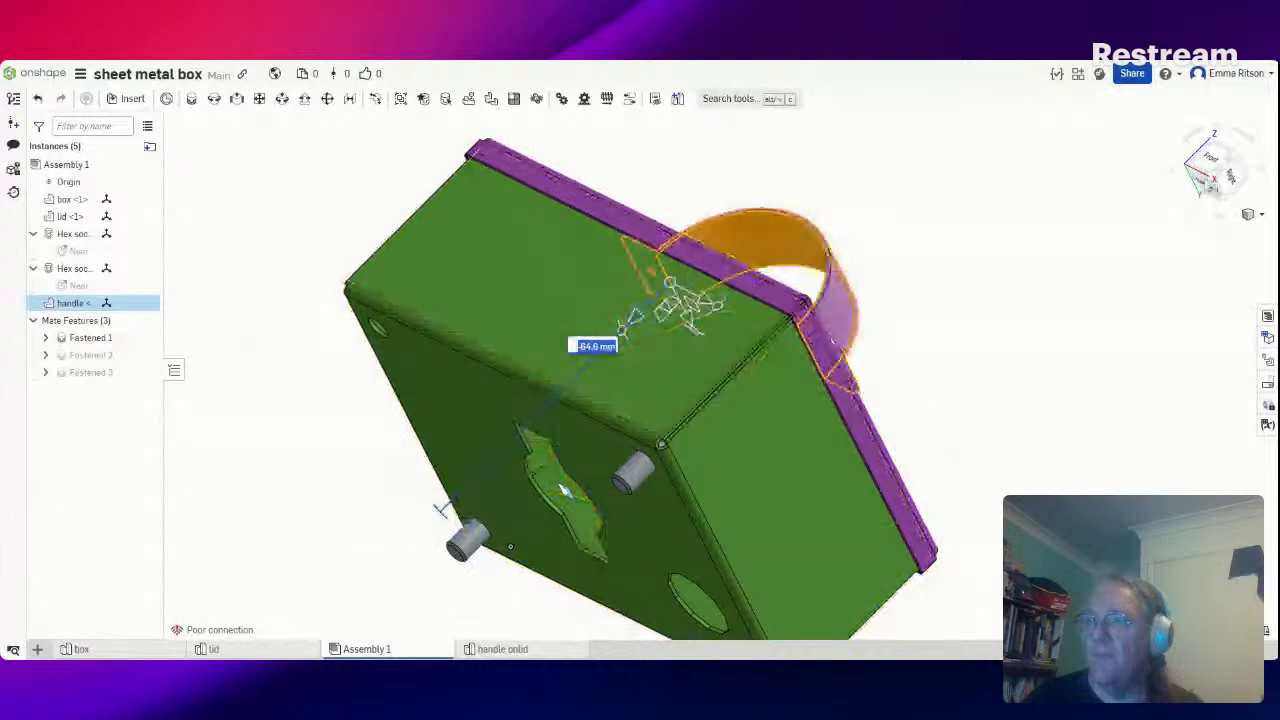
pyautogui.hotkey('shift', '1')
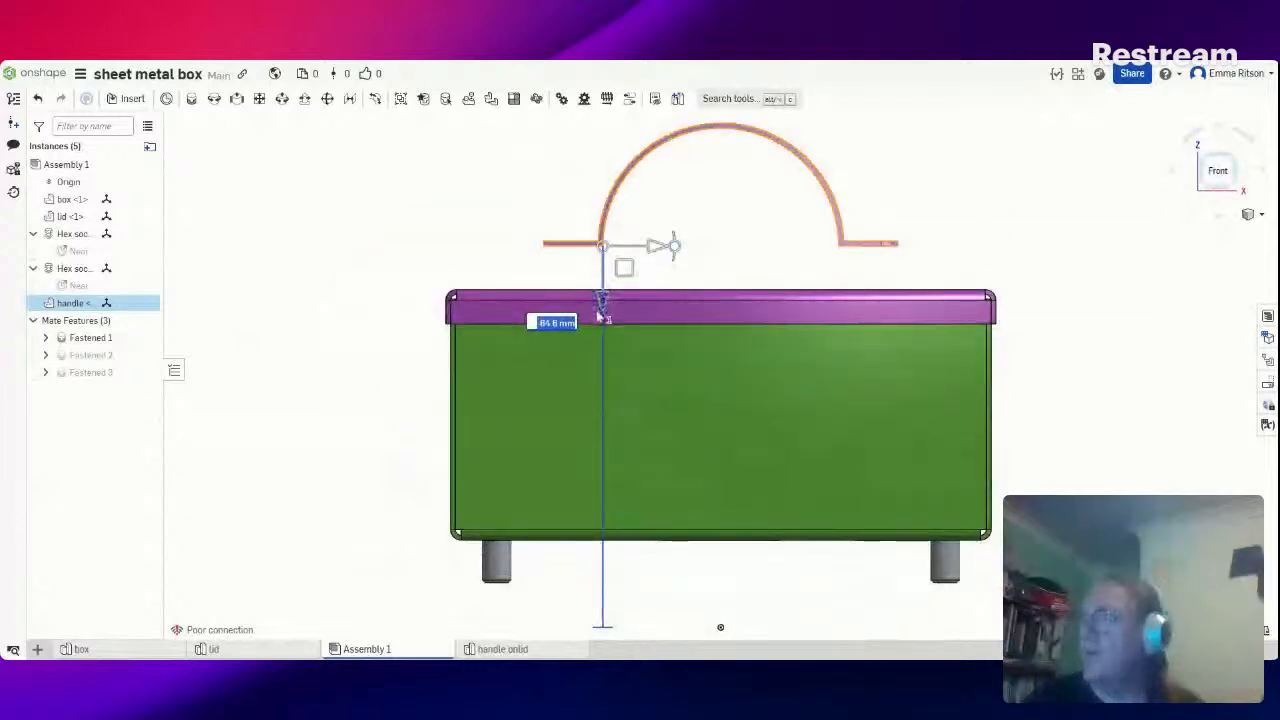
pyautogui.moveTo(600, 320); pyautogui.dragTo(593, 281)
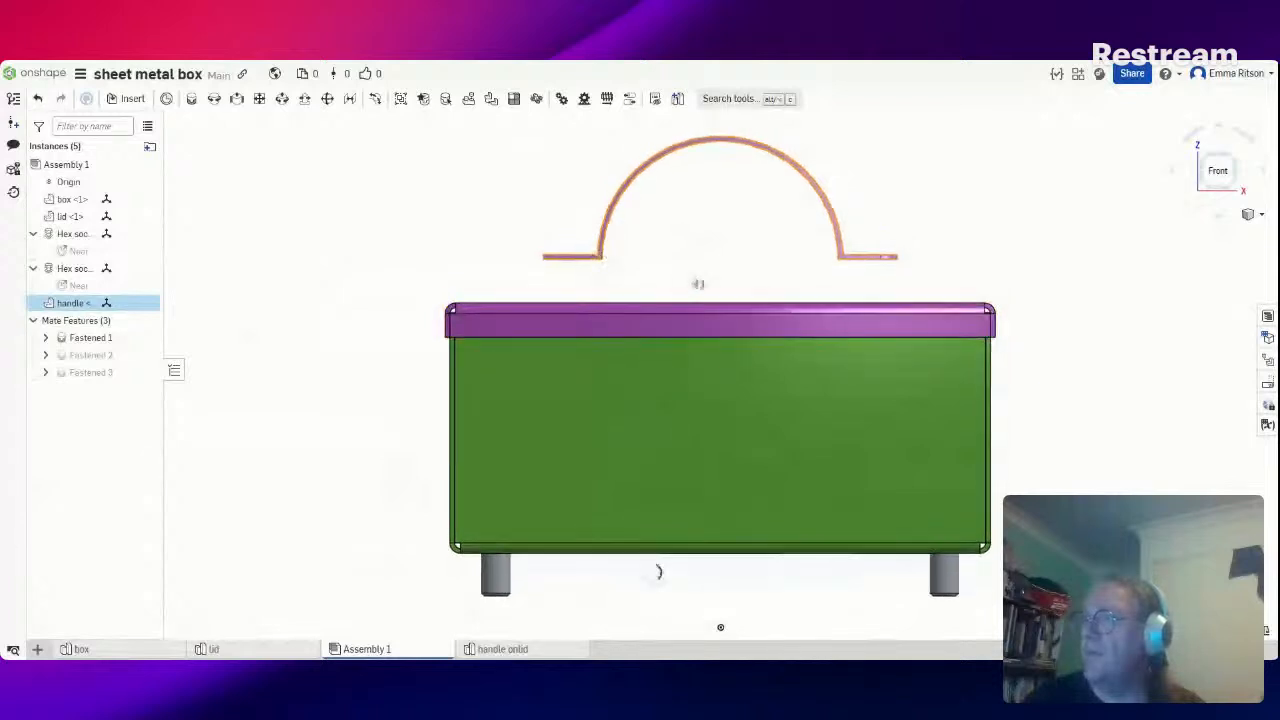
# Add a fastened mate between one handle mounting hole and the centre of the lid's top face, with the offset enabled
pyautogui.moveTo(683, 277)
pyautogui.mouseDown(button='right')
pyautogui.moveTo(673, 320)
pyautogui.moveTo(706, 274)
pyautogui.mouseUp(button='right')
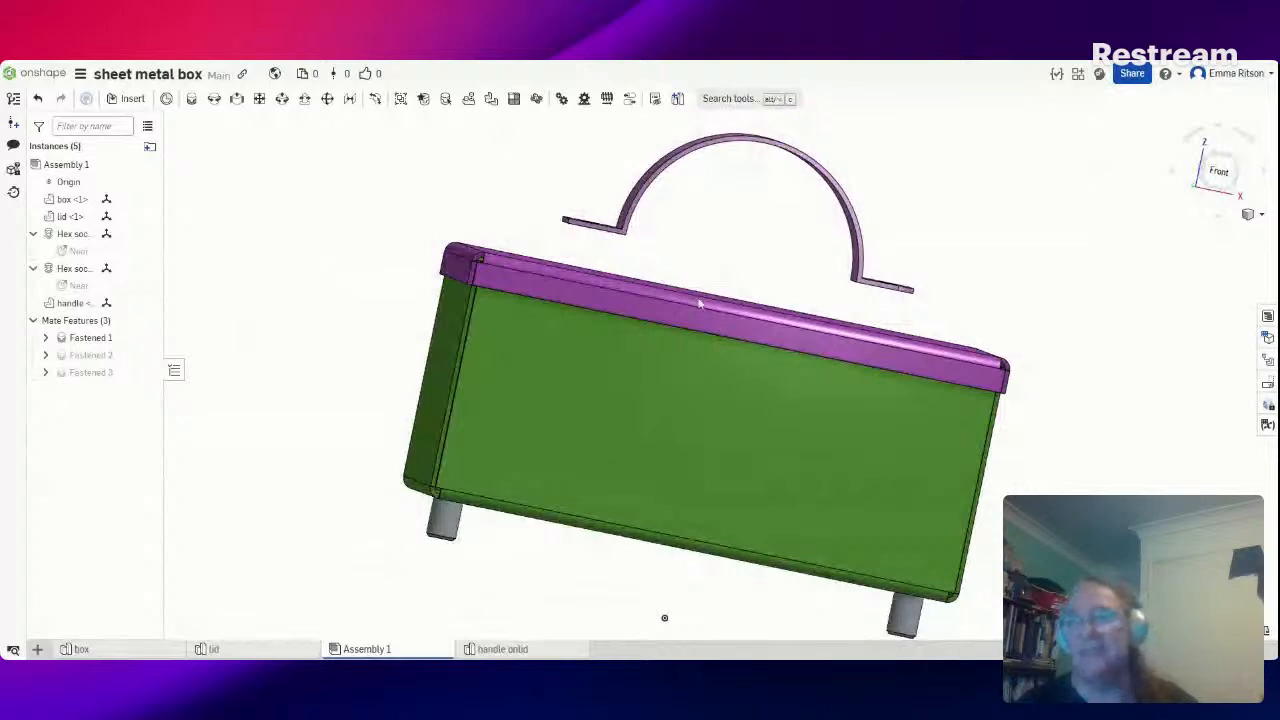
pyautogui.moveTo(314, 366); pyautogui.dragTo(1060, 287, button='right')
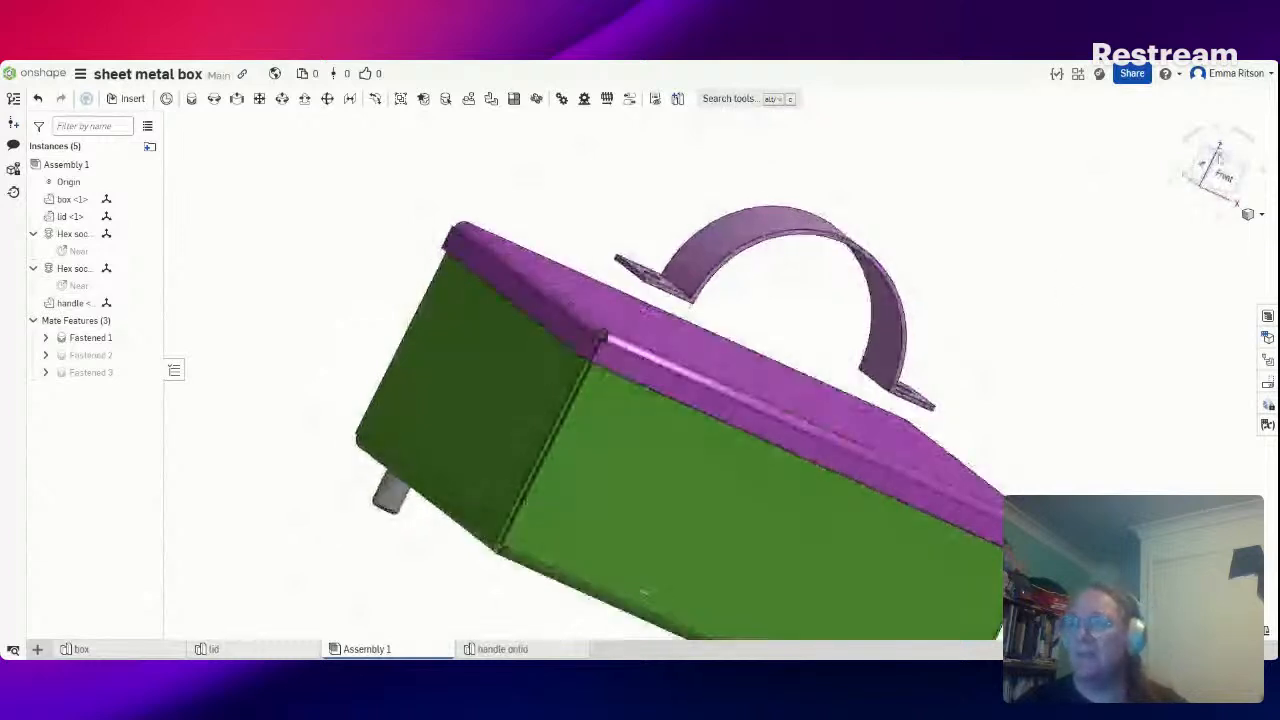
pyautogui.click(1216, 154)
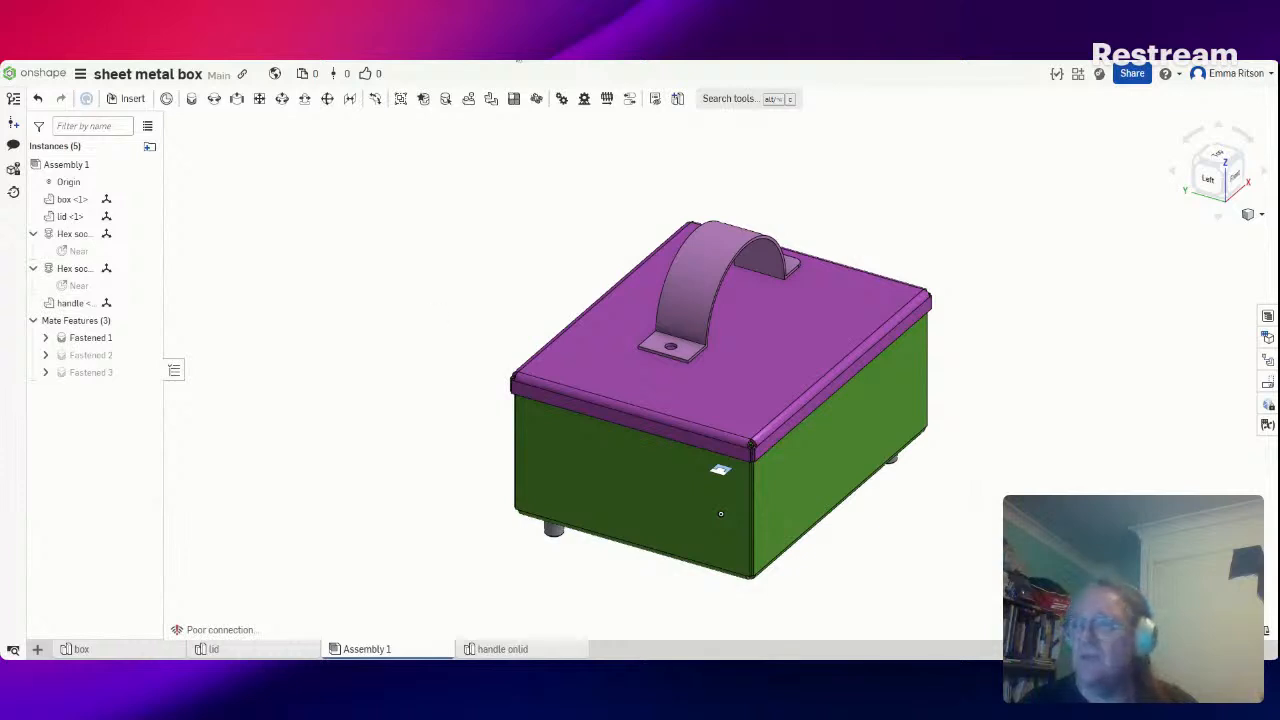
pyautogui.click(191, 100)
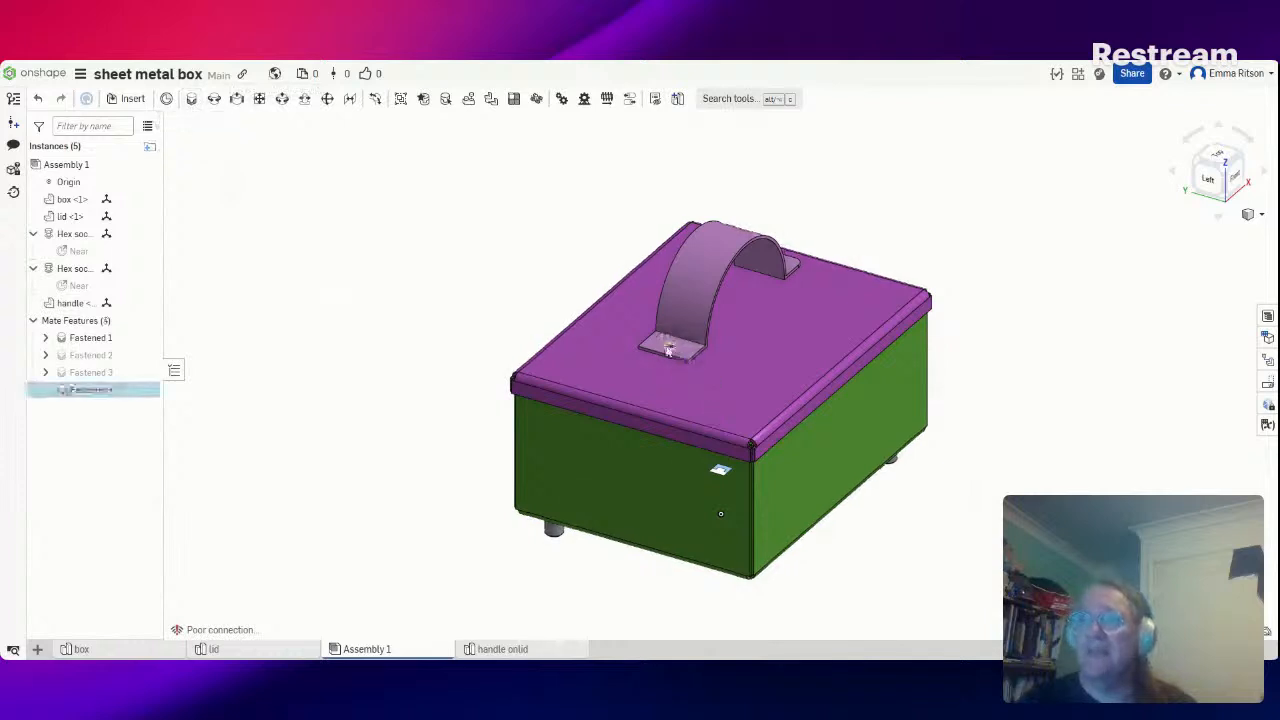
pyautogui.click(671, 348)
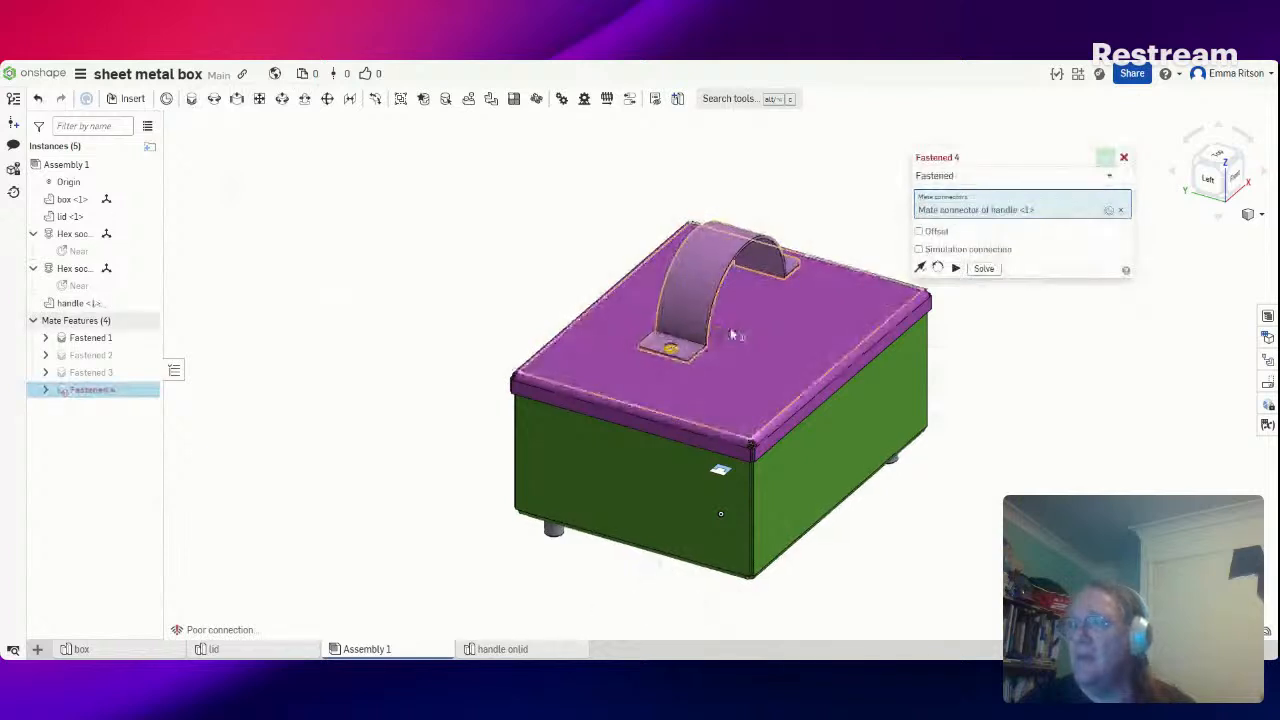
pyautogui.click(733, 334)
pyautogui.moveTo(730, 330); pyautogui.dragTo(678, 402, button='right')
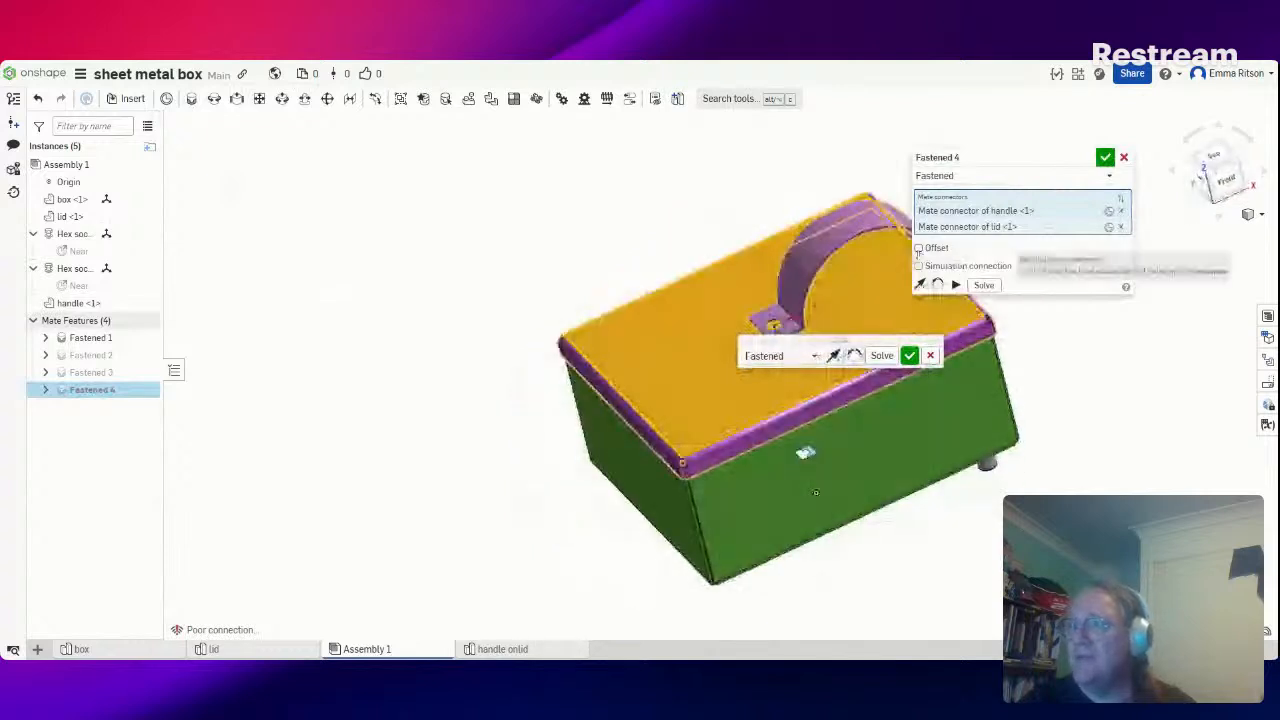
pyautogui.click(919, 248)
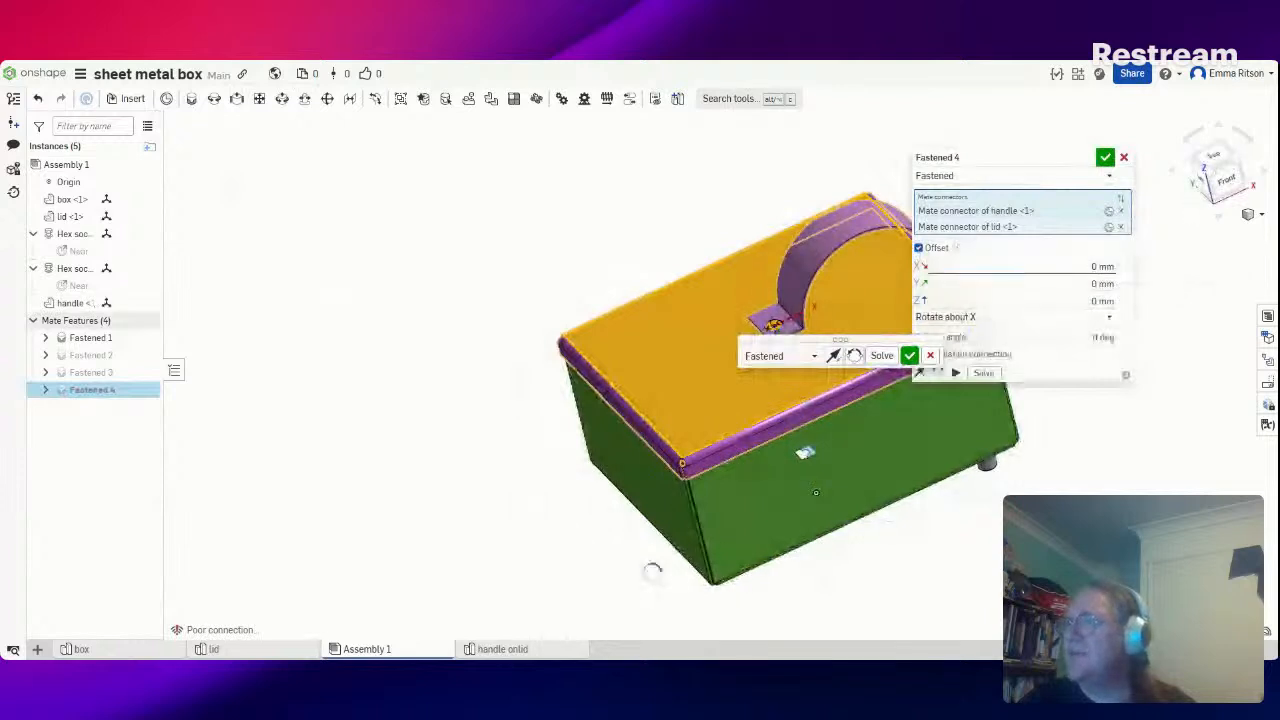
# Try X offsets of 35 mm and -35 mm for the handle's fastened mate on the lid
pyautogui.click(1100, 266)
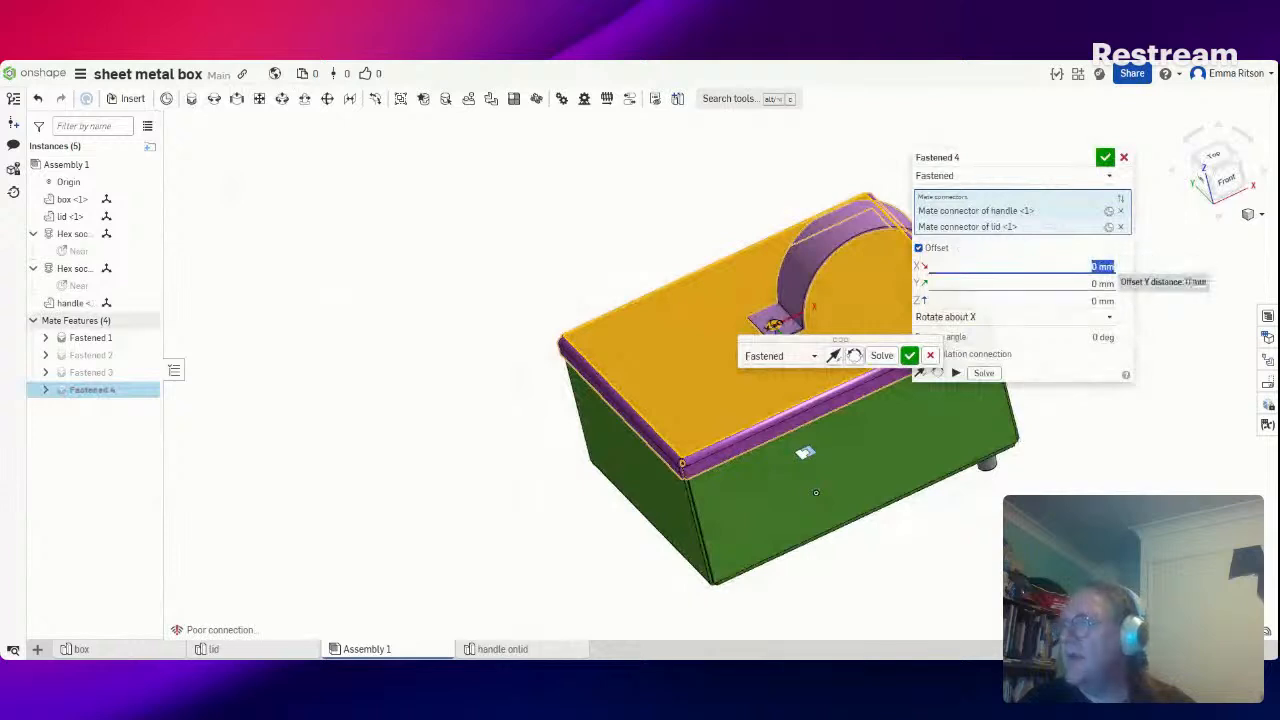
pyautogui.write('35')
pyautogui.press('Return')
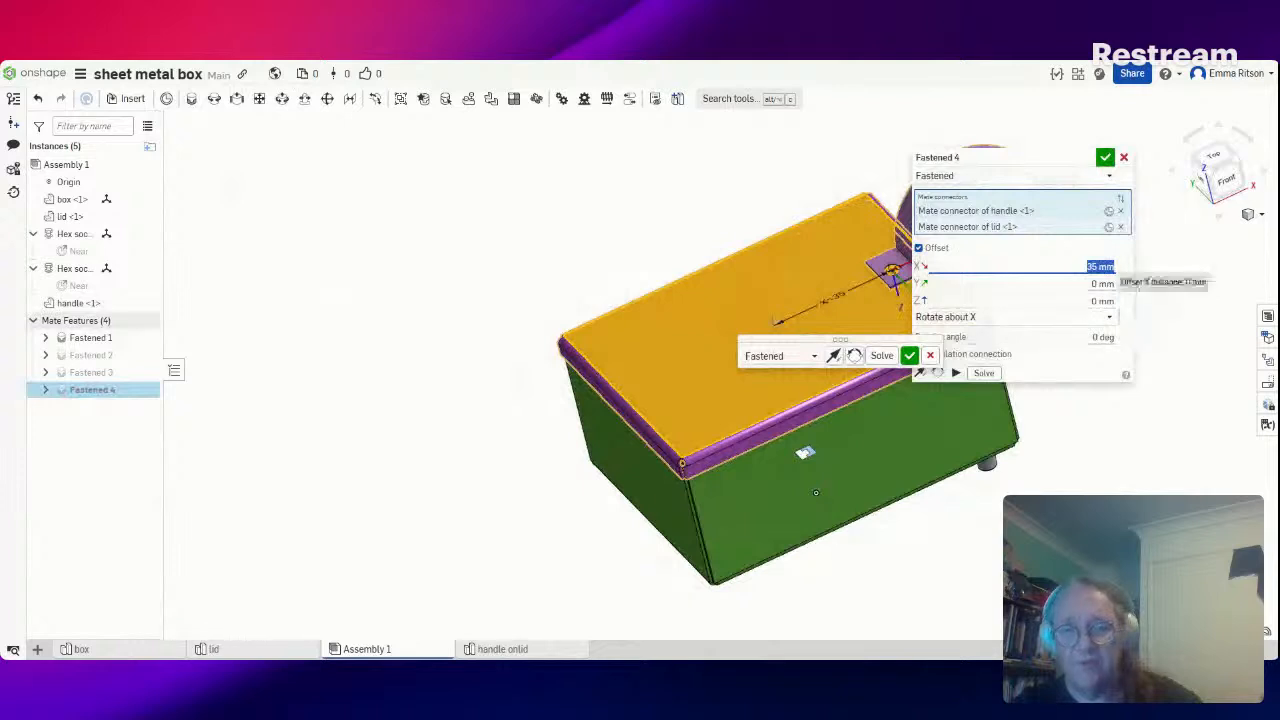
pyautogui.press('BackSpace')
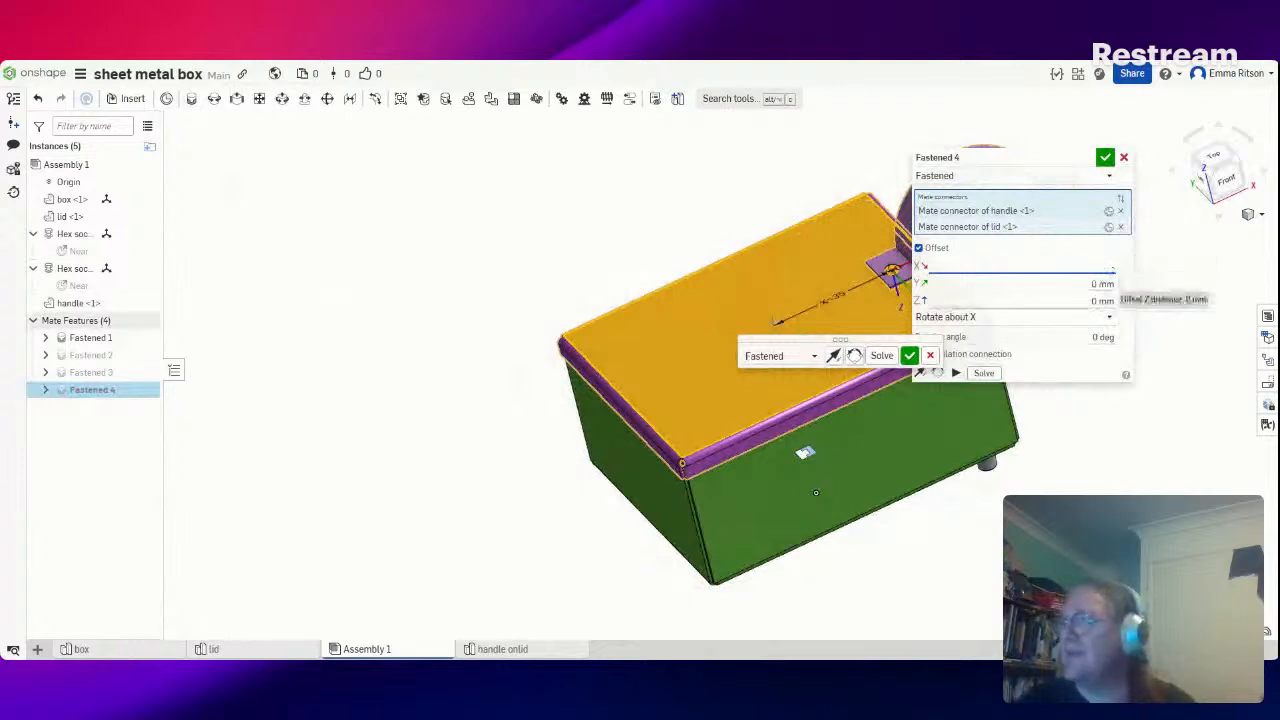
pyautogui.write('-35')
pyautogui.press('Return')
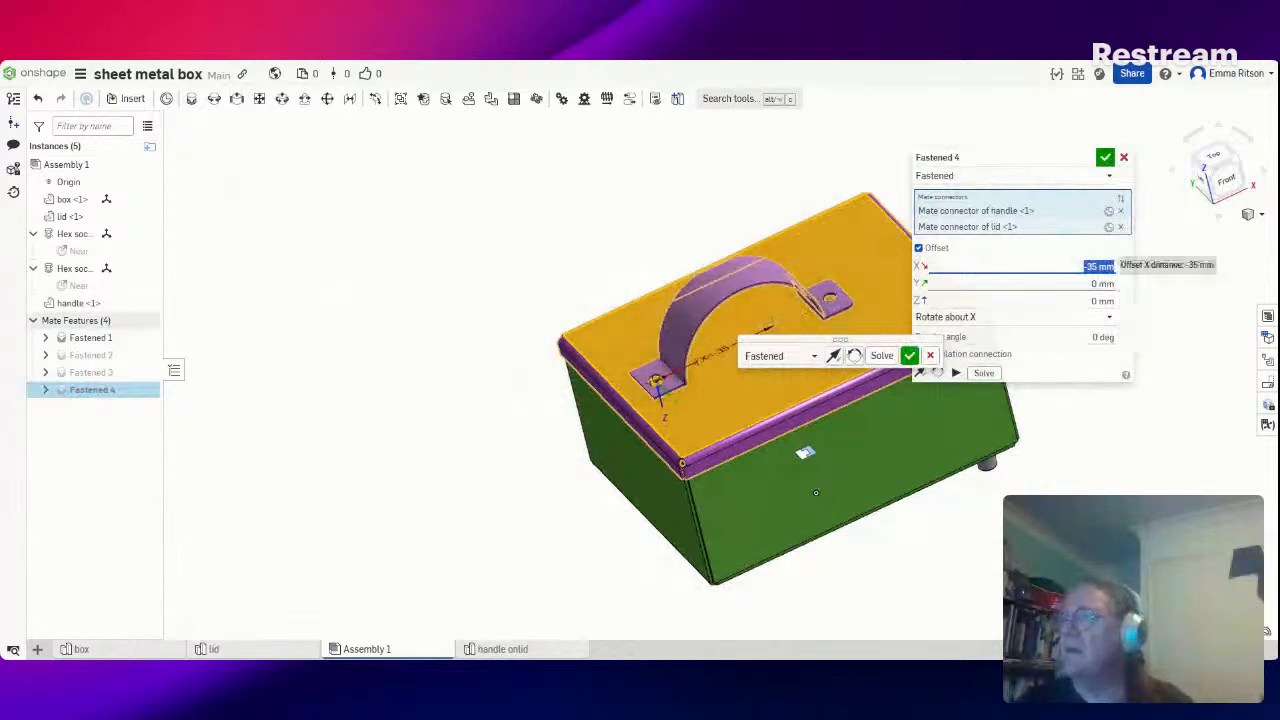
# Try X offsets of -30 mm and -25 mm for the handle's fastened mate
pyautogui.write('-3')
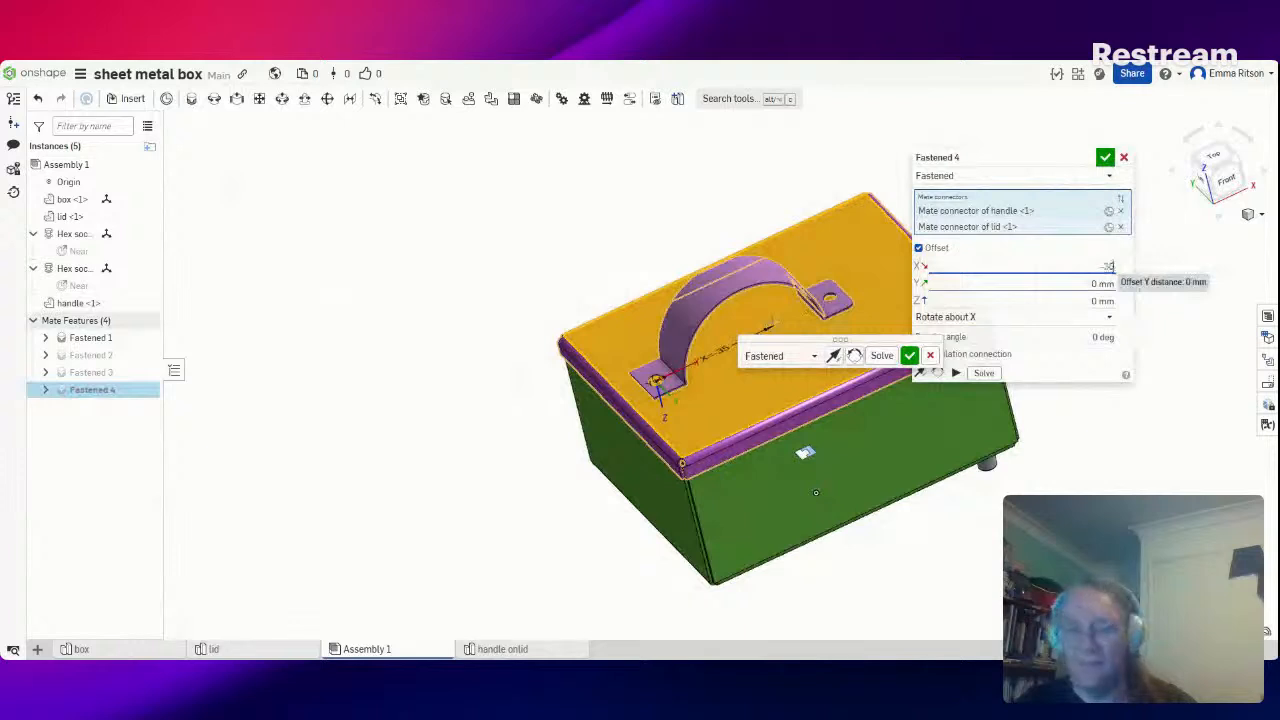
pyautogui.write('0')
pyautogui.press('Return')
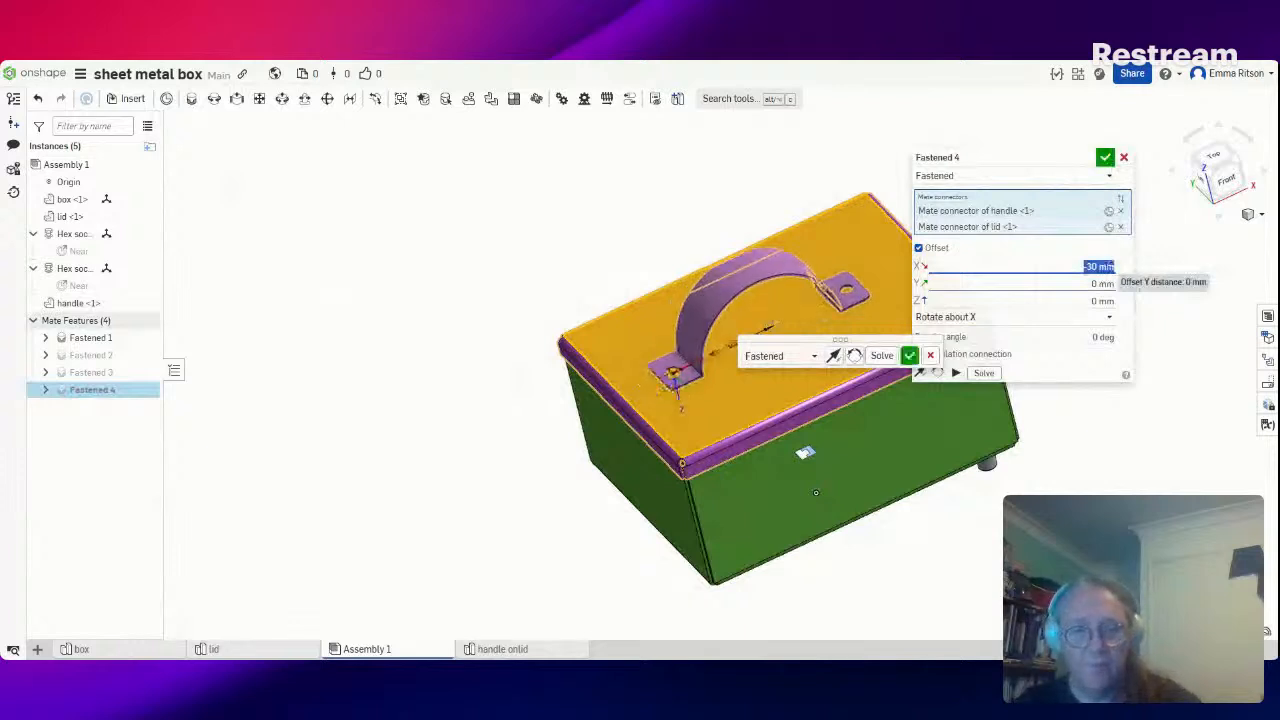
pyautogui.press('BackSpace')
pyautogui.write('-30')
pyautogui.press('Return')
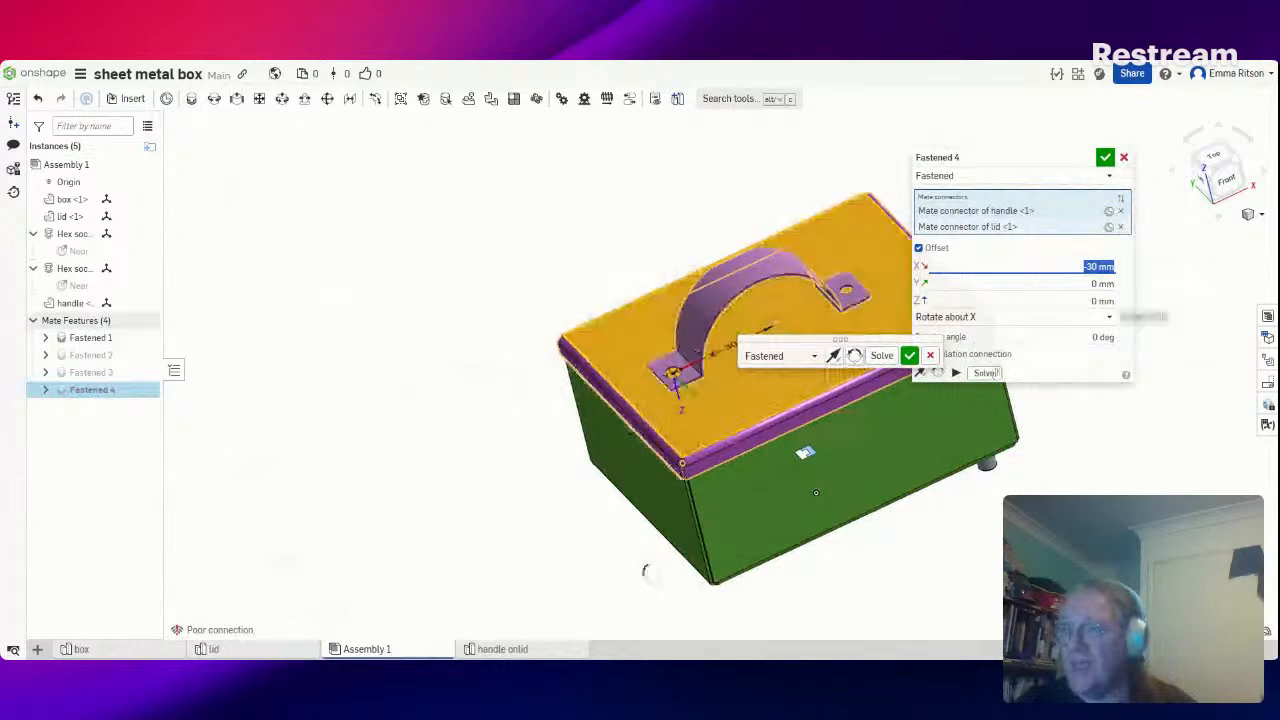
pyautogui.write('-5')
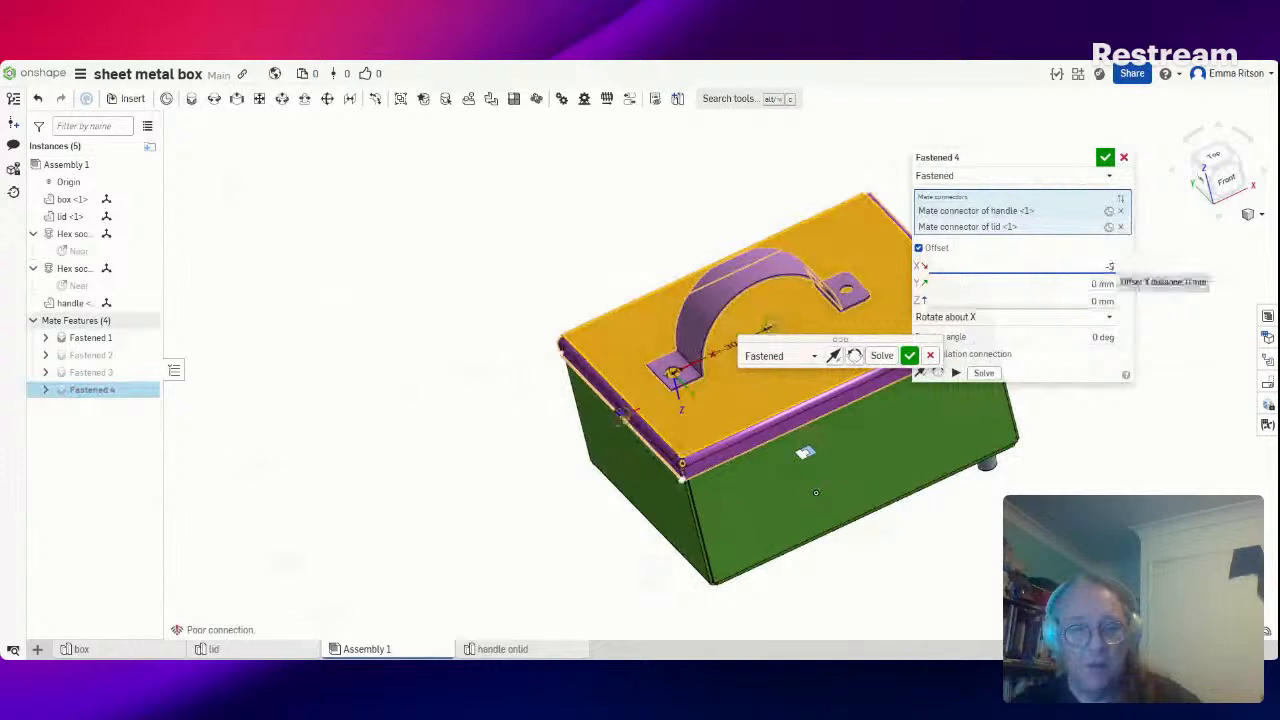
pyautogui.press('BackSpace')
pyautogui.write('25')
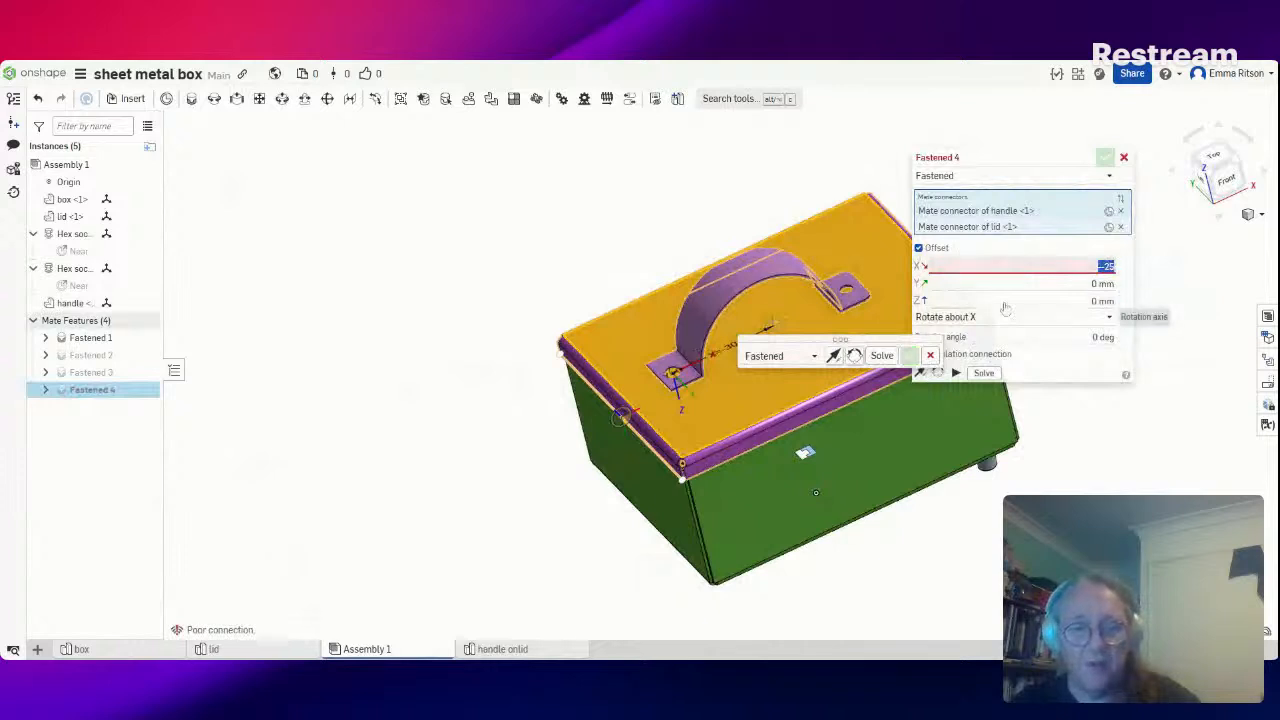
pyautogui.write('-25')
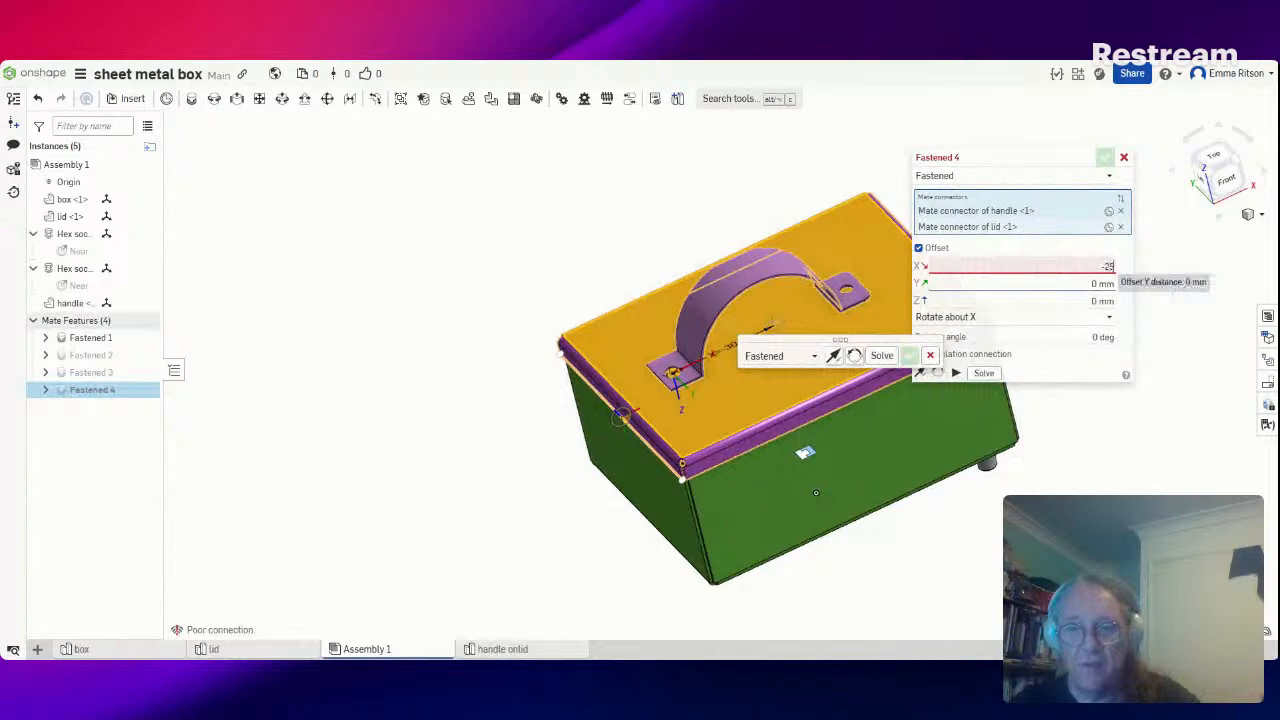
pyautogui.press('Return')
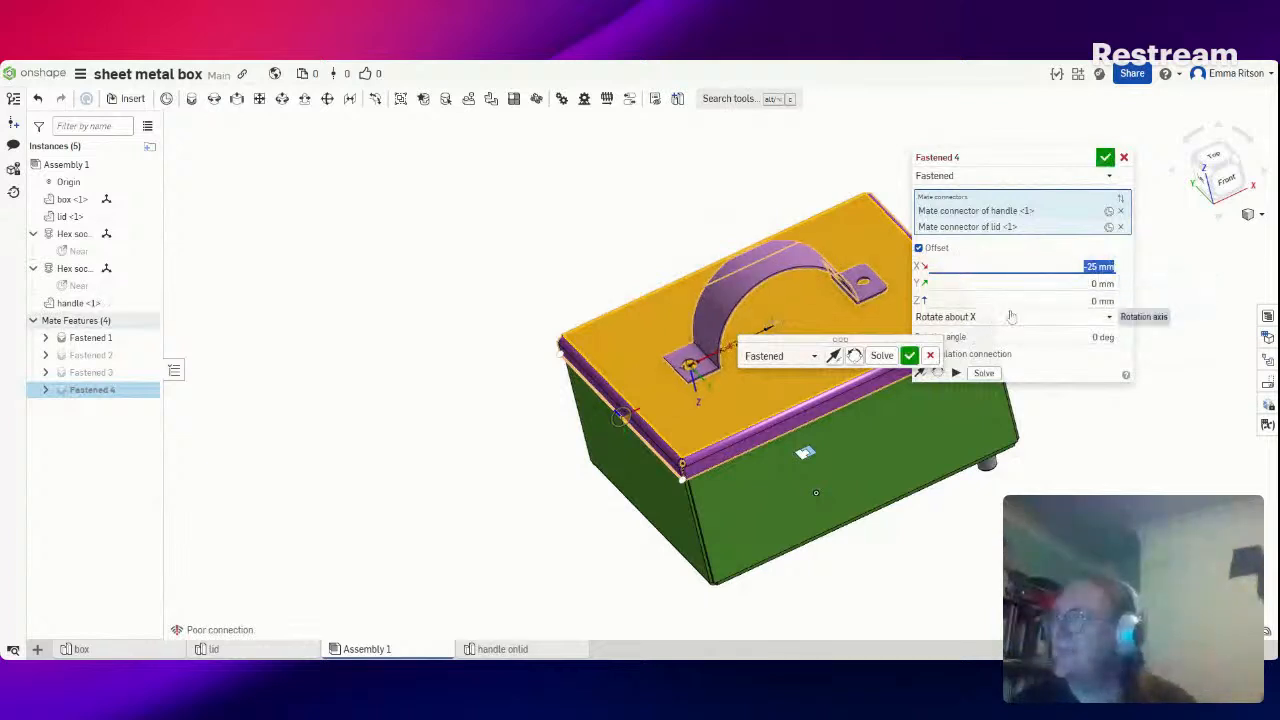
# Set the fastened mate's X offset to -27 mm, accept the mate and check the handle's position on the lid
pyautogui.press('BackSpace')
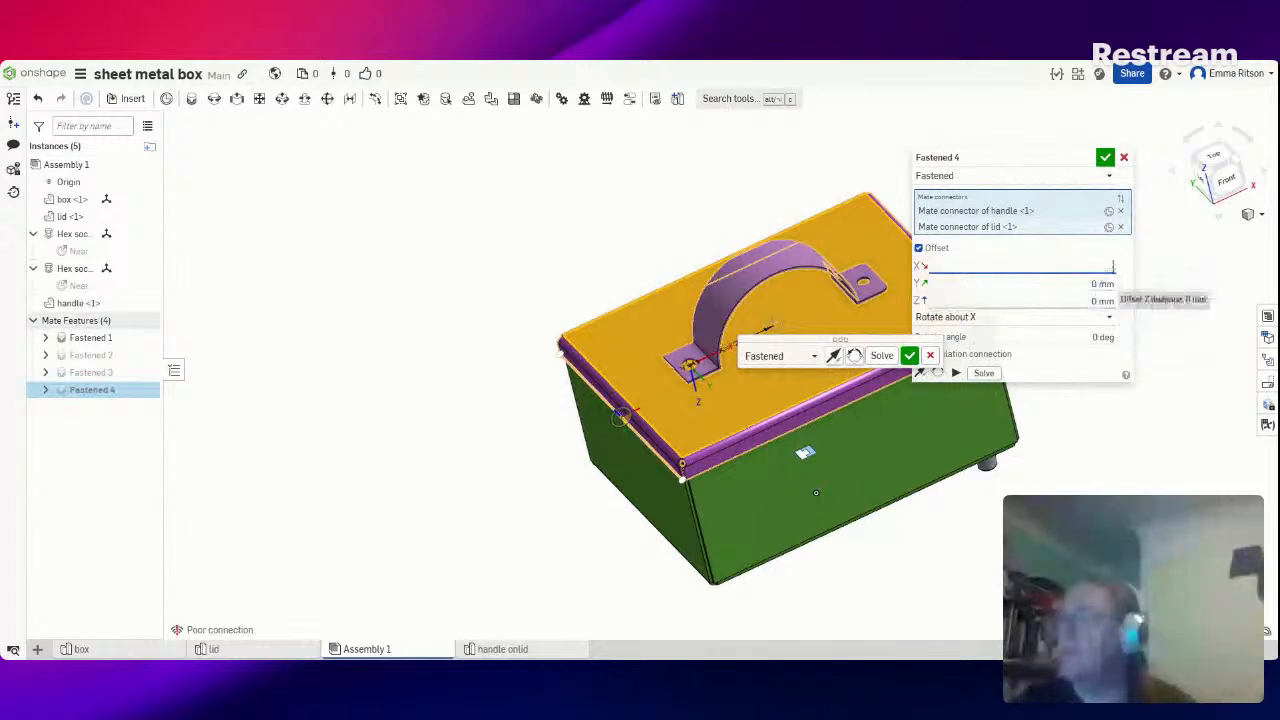
pyautogui.write('-27')
pyautogui.press('Return')
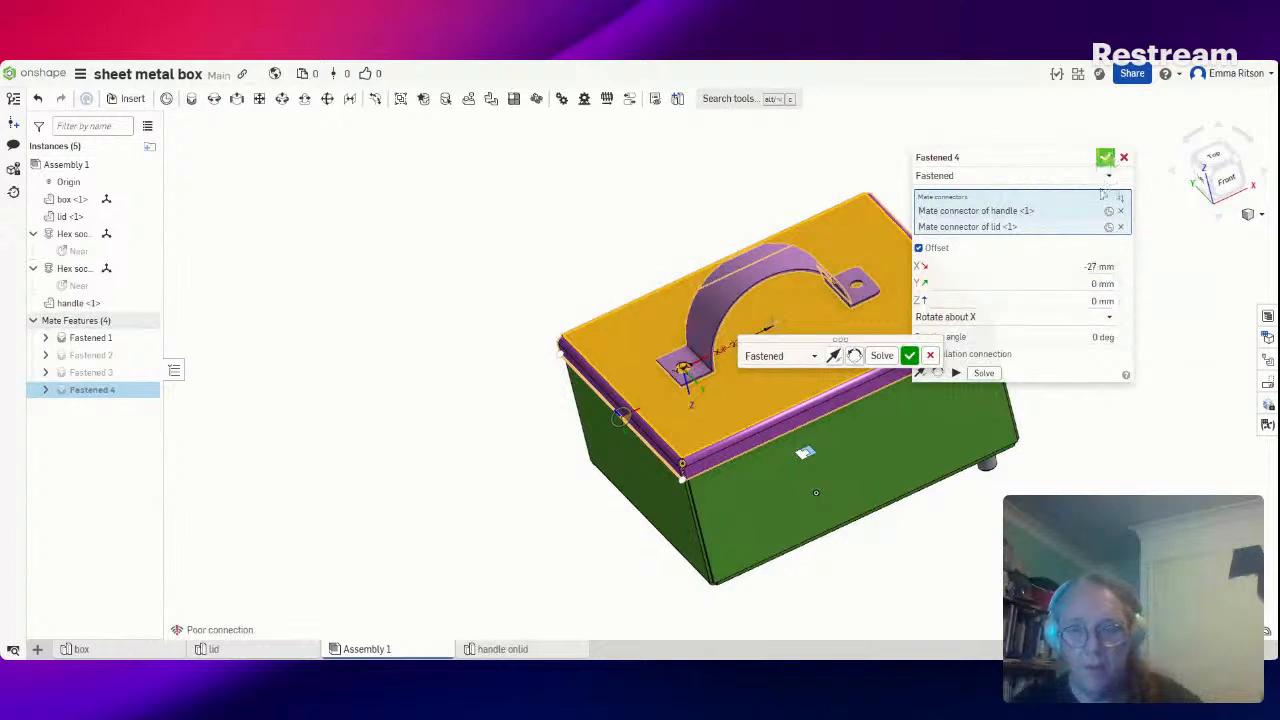
pyautogui.click(1105, 157)
pyautogui.moveTo(1074, 240); pyautogui.dragTo(1068, 160, button='right')
pyautogui.moveTo(1066, 231); pyautogui.dragTo(1067, 259, button='right')
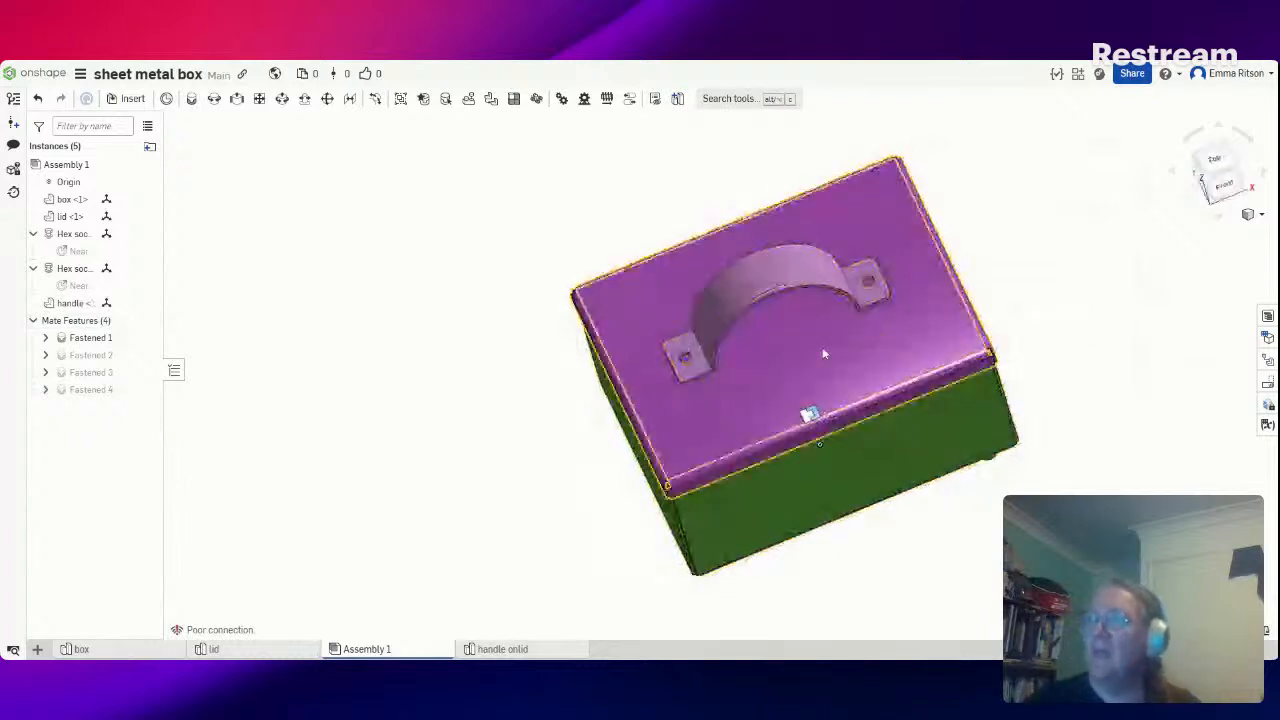
pyautogui.moveTo(516, 438)
pyautogui.mouseDown(button='right')
pyautogui.moveTo(514, 385)
pyautogui.moveTo(514, 414)
pyautogui.mouseUp(button='right')
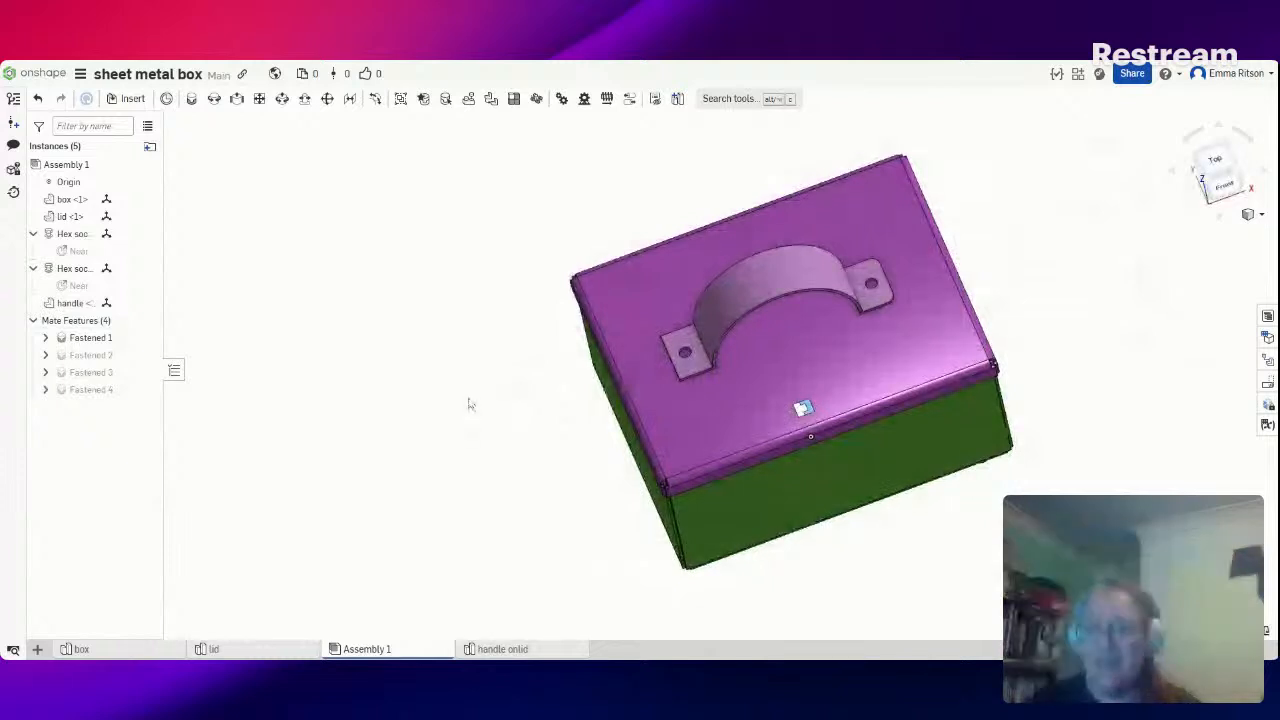
pyautogui.moveTo(470, 405); pyautogui.dragTo(477, 417, button='right')
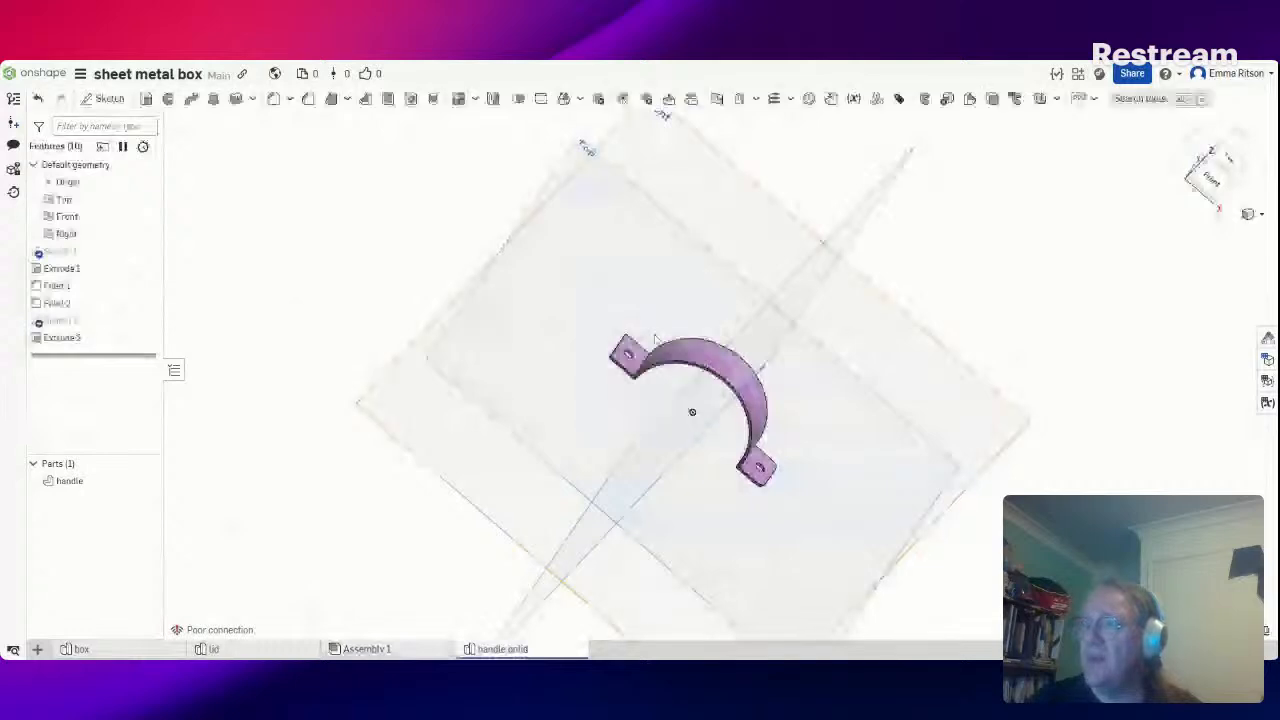
# In the handle onlid part studio, rename the hole sketch as handle holes and copy that sketch
pyautogui.rightClick(91, 323)
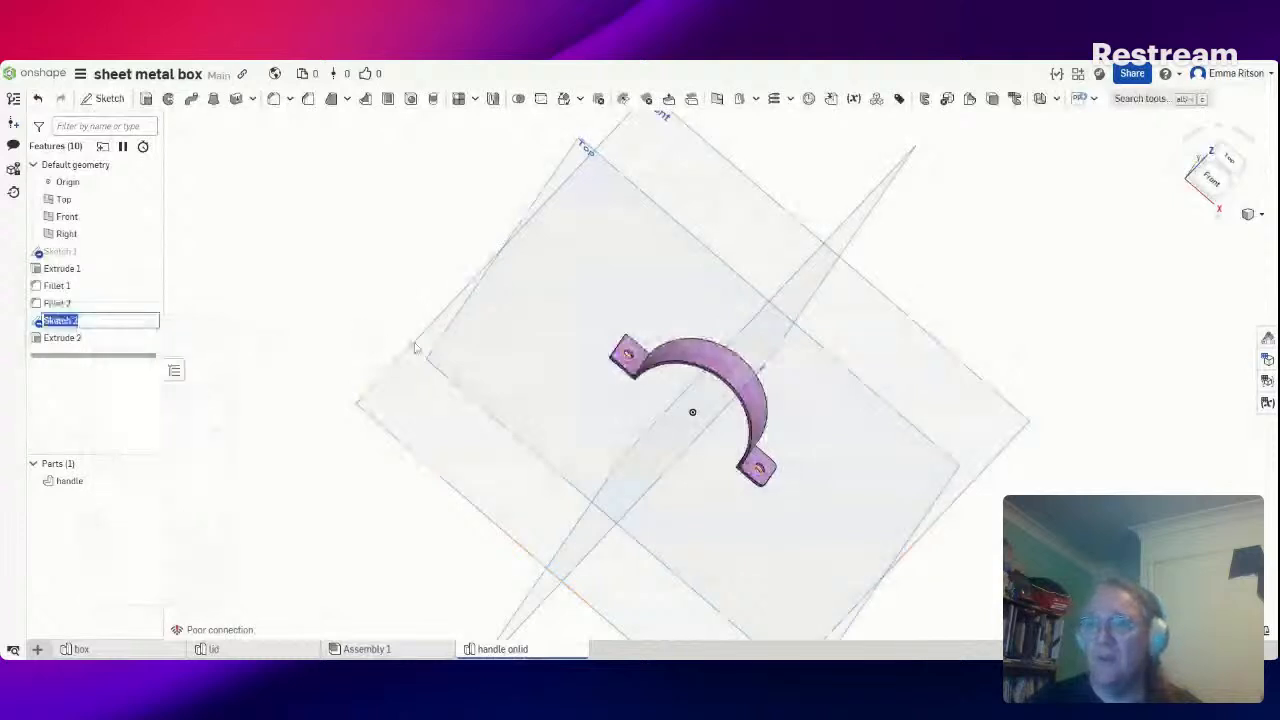
pyautogui.write('handle holes')
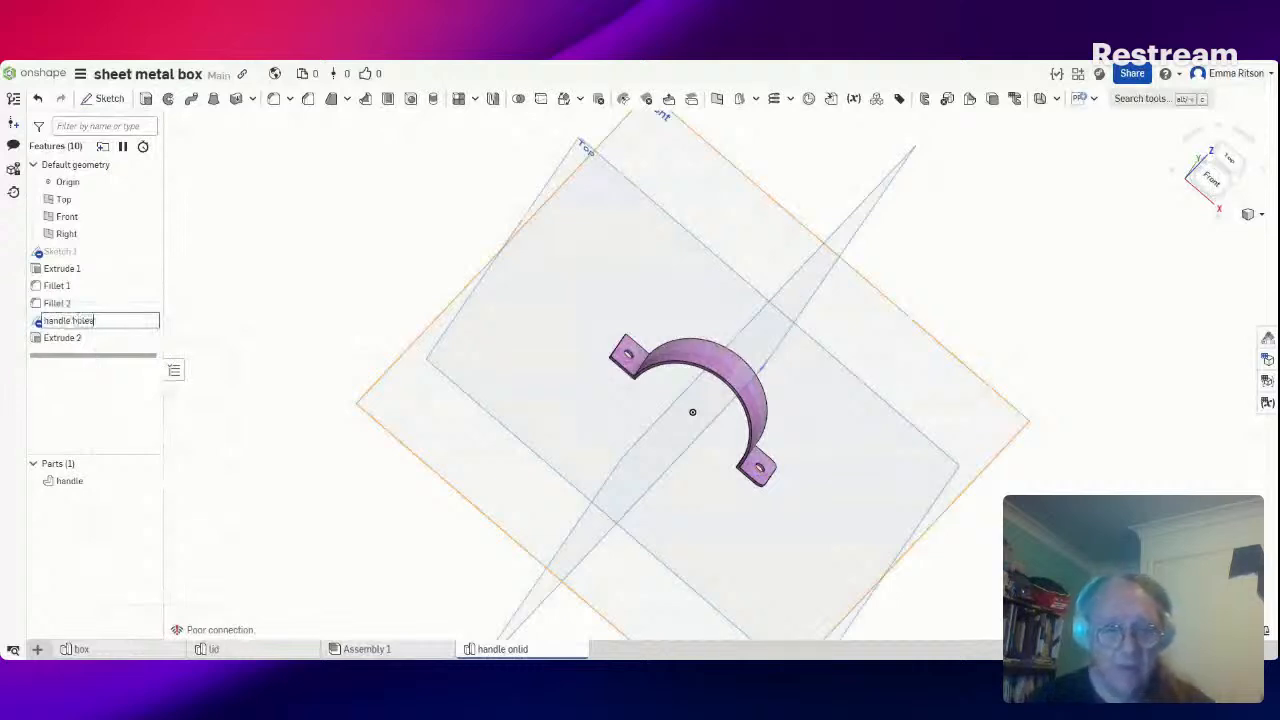
pyautogui.press('Return')
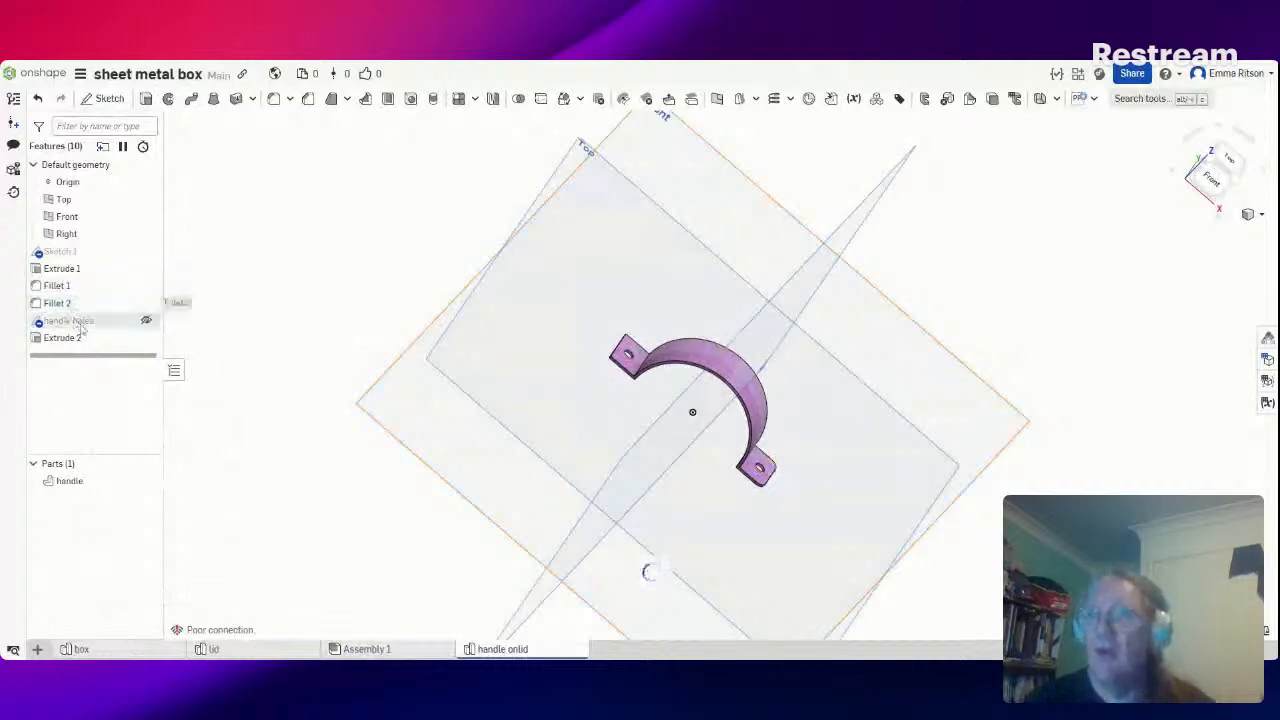
pyautogui.rightClick(90, 324)
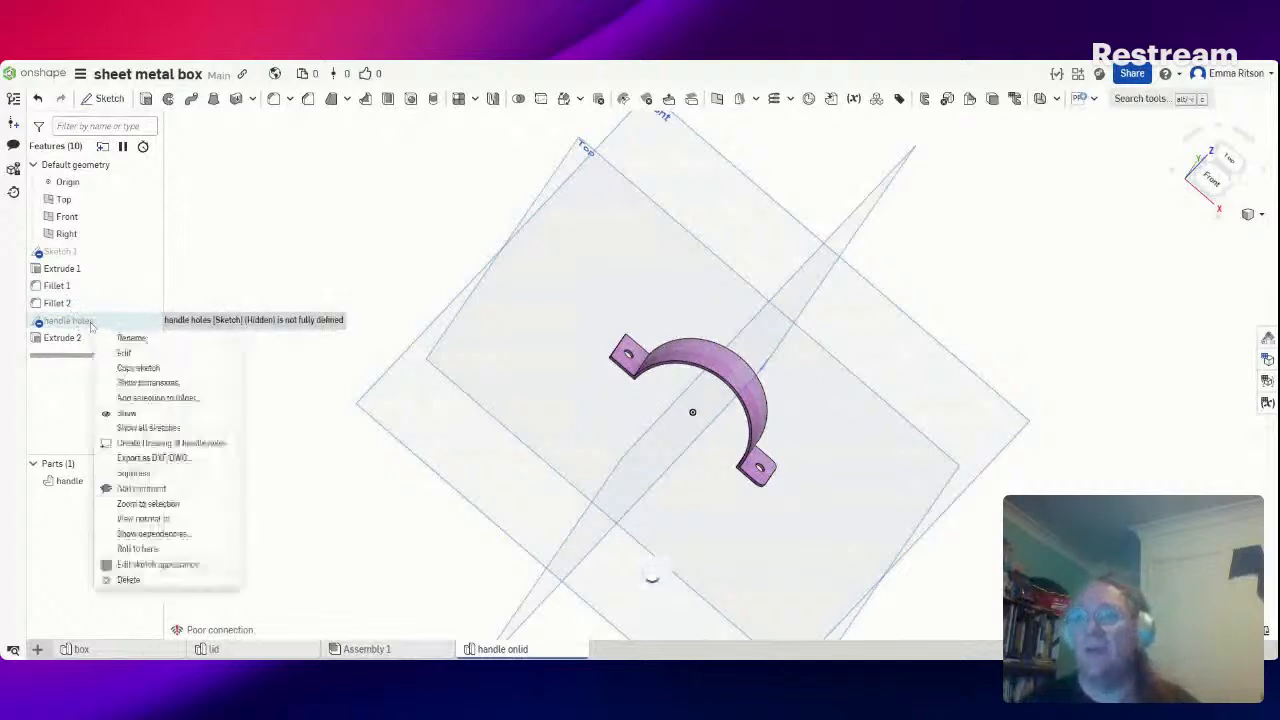
pyautogui.click(176, 366)
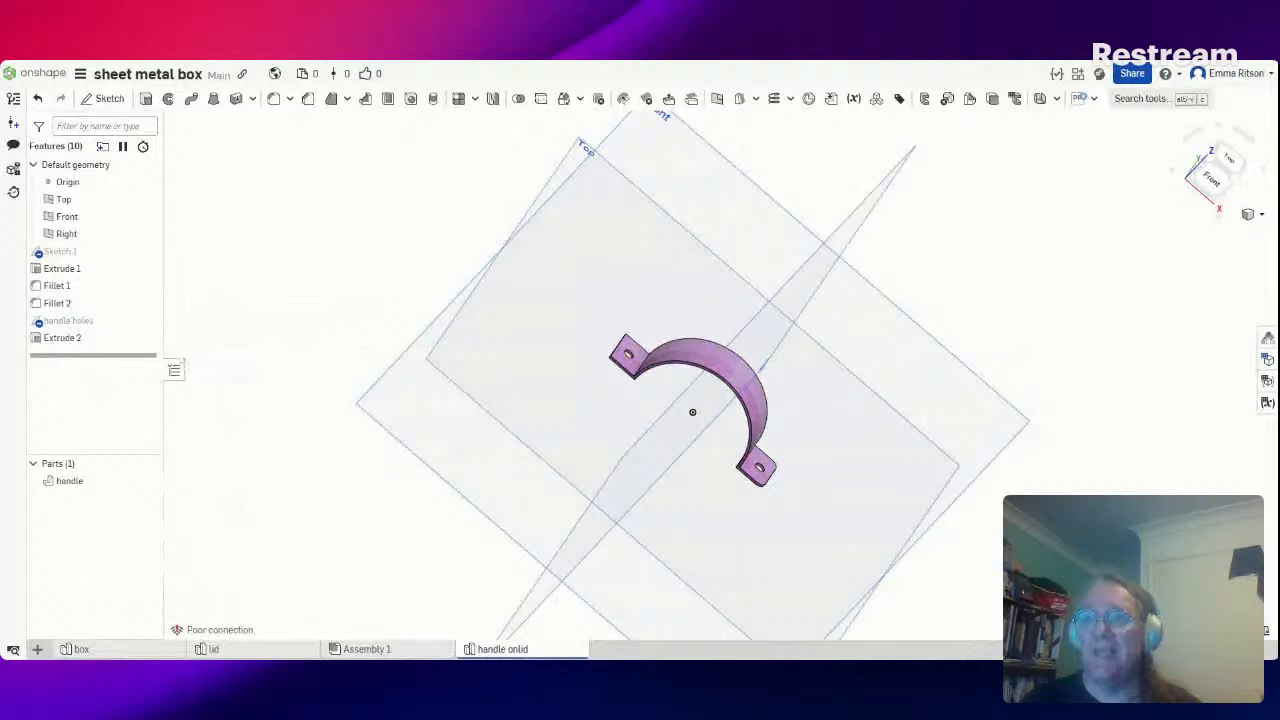
# Switch to the lid part studio and start a new sketch on the lid's large flat face, viewed from the top
pyautogui.click(258, 650)
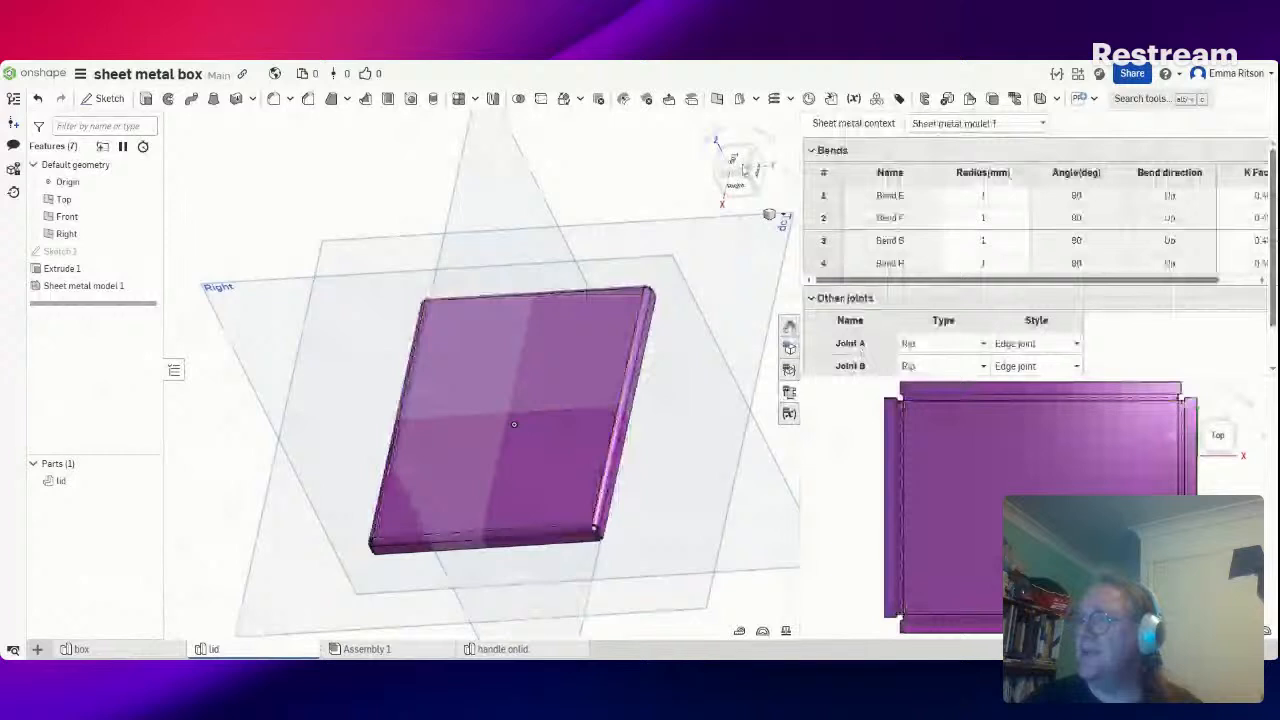
pyautogui.click(735, 164)
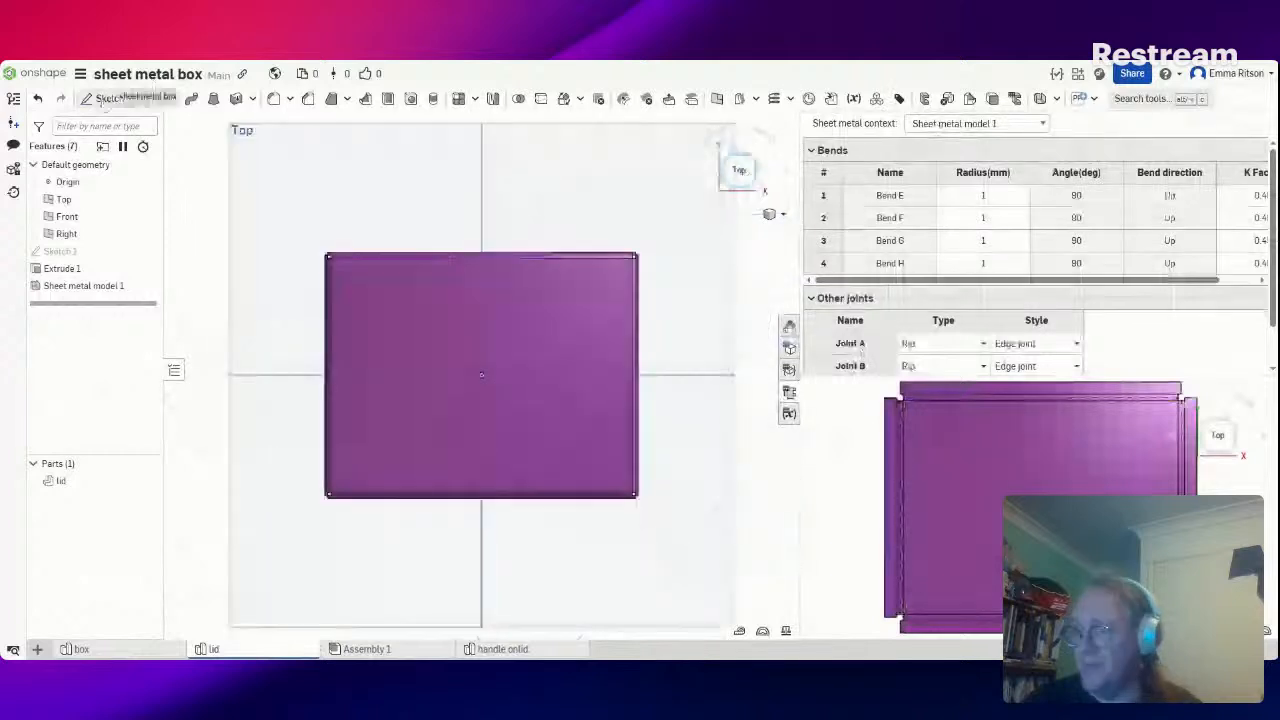
pyautogui.hotkey('shift', 's')
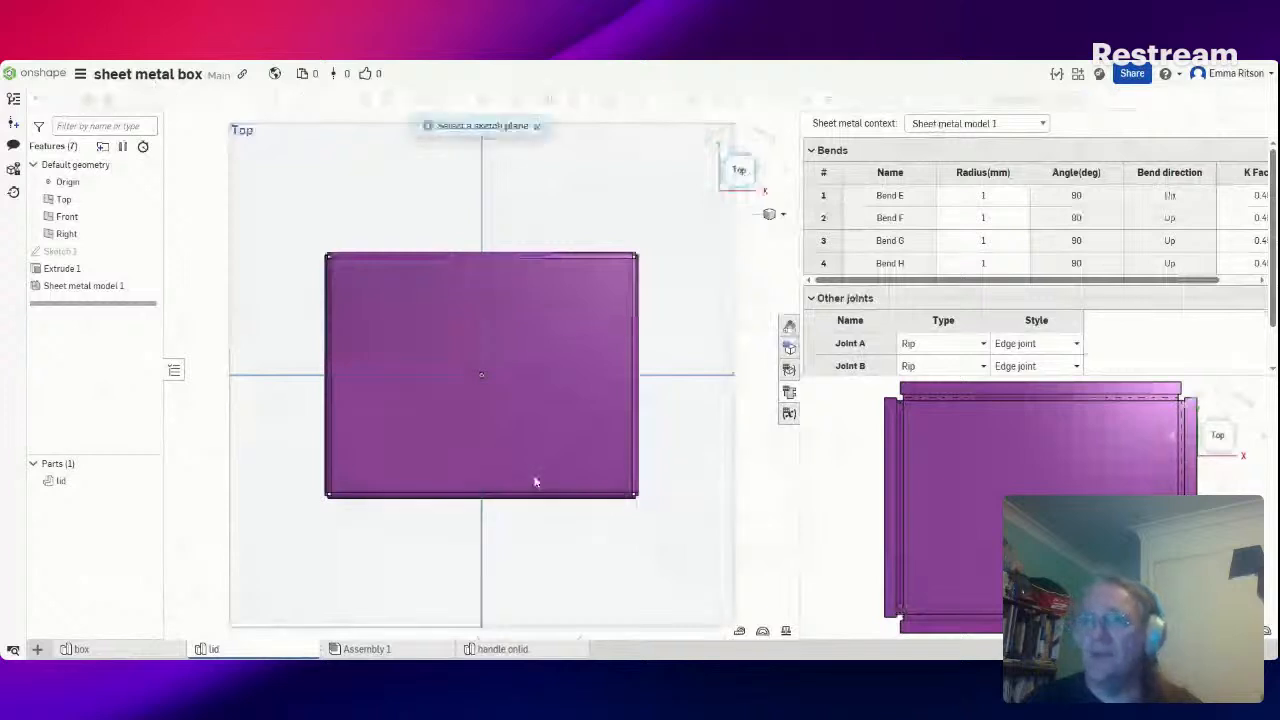
pyautogui.click(467, 442)
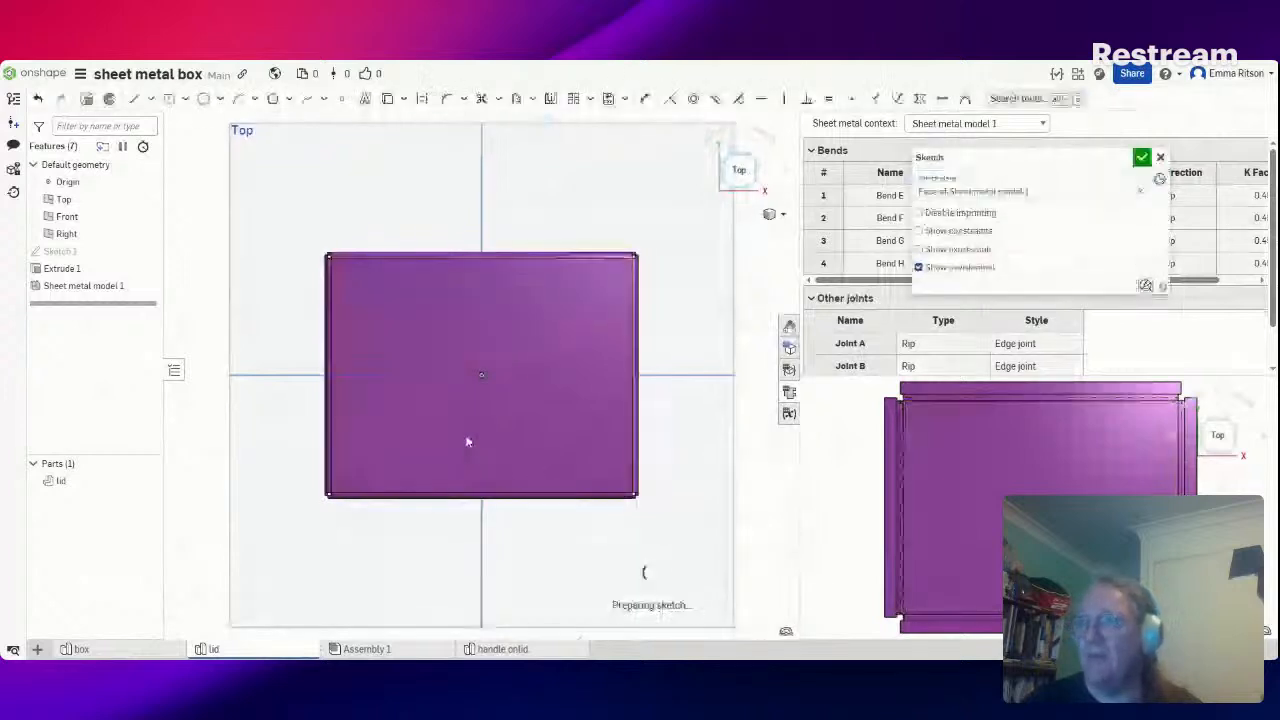
pyautogui.click(467, 442)
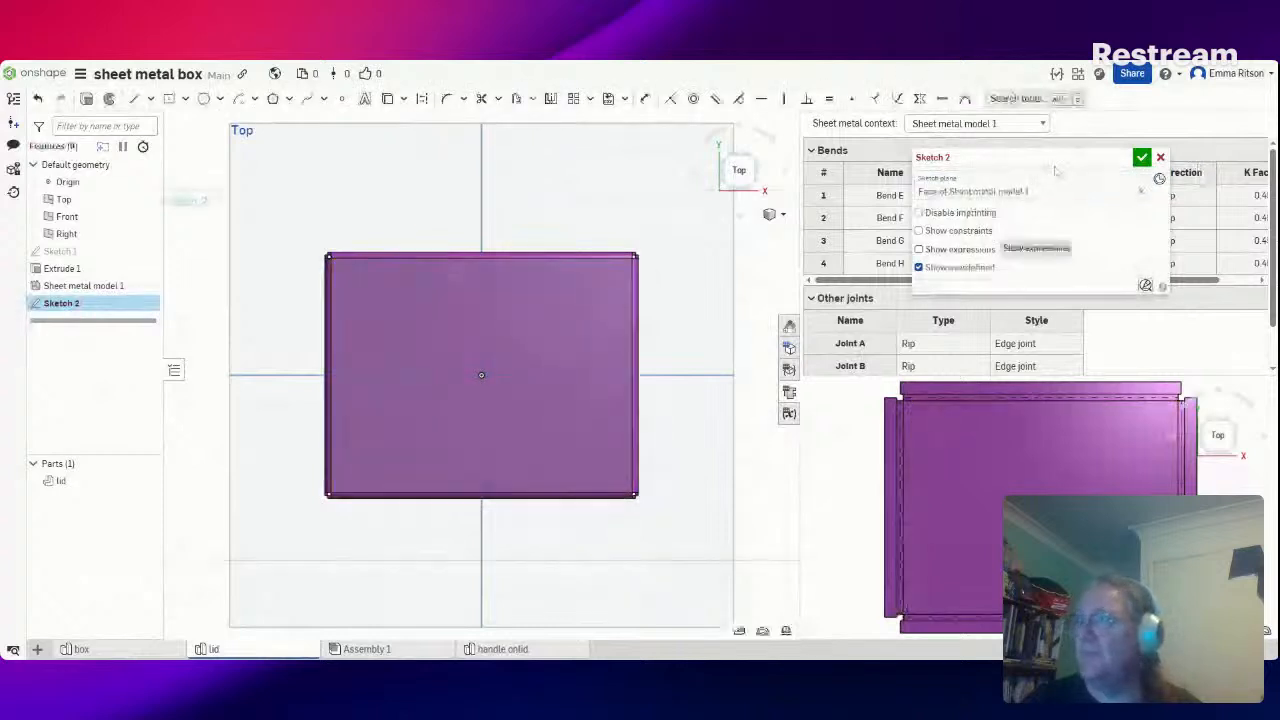
pyautogui.moveTo(1056, 158)
pyautogui.mouseDown()
pyautogui.moveTo(897, 173)
pyautogui.moveTo(862, 199)
pyautogui.mouseUp()
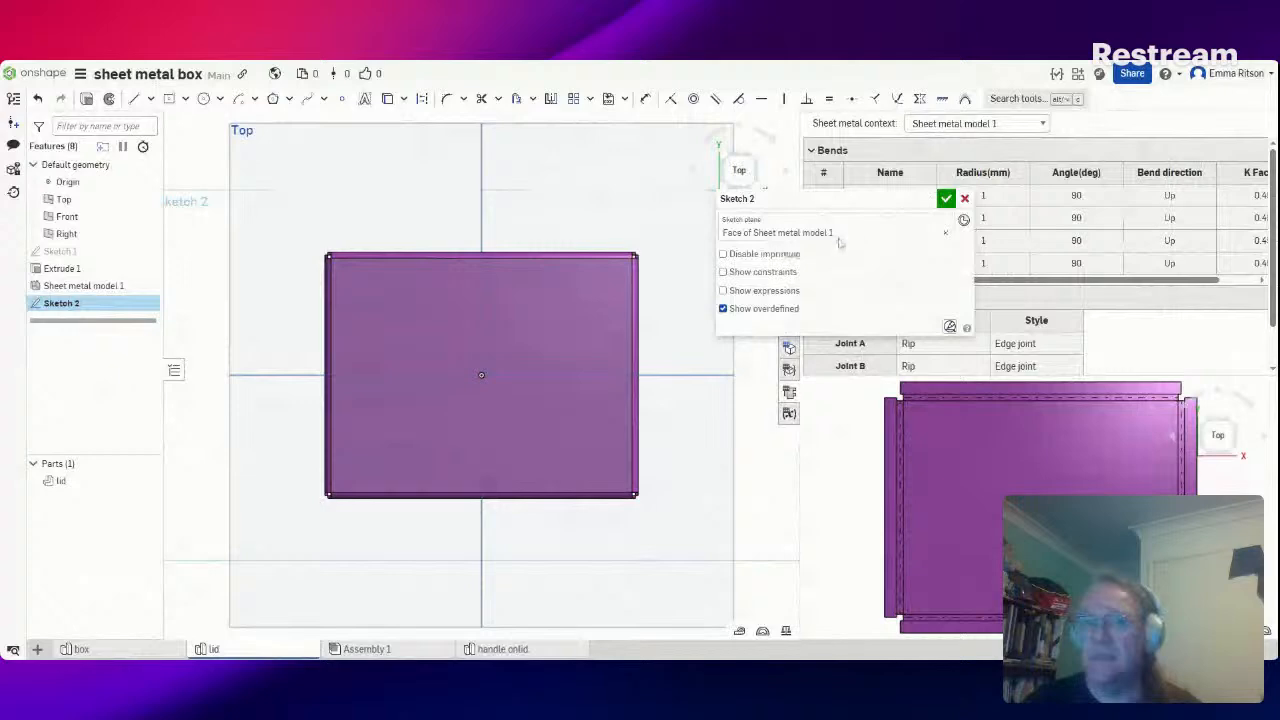
# Try to paste the copied handle holes into the lid sketch and align them with the origin, and undo the paste
pyautogui.rightClick(453, 374)
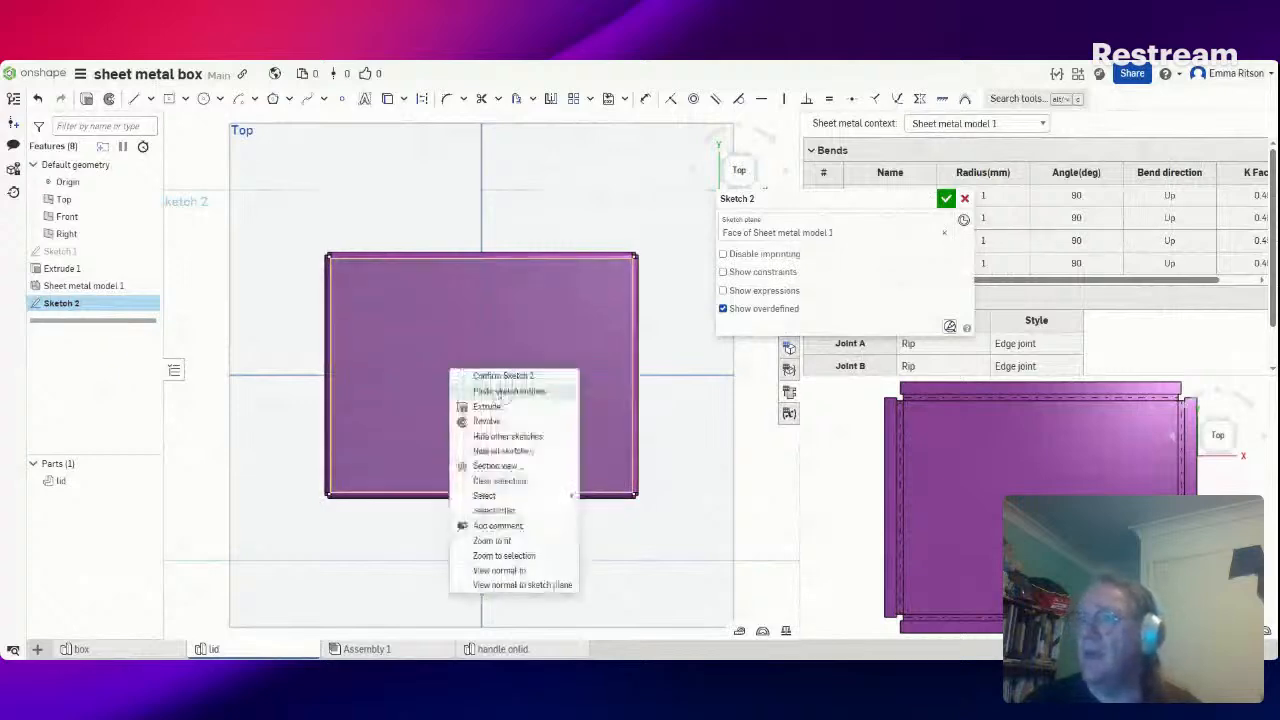
pyautogui.click(540, 391)
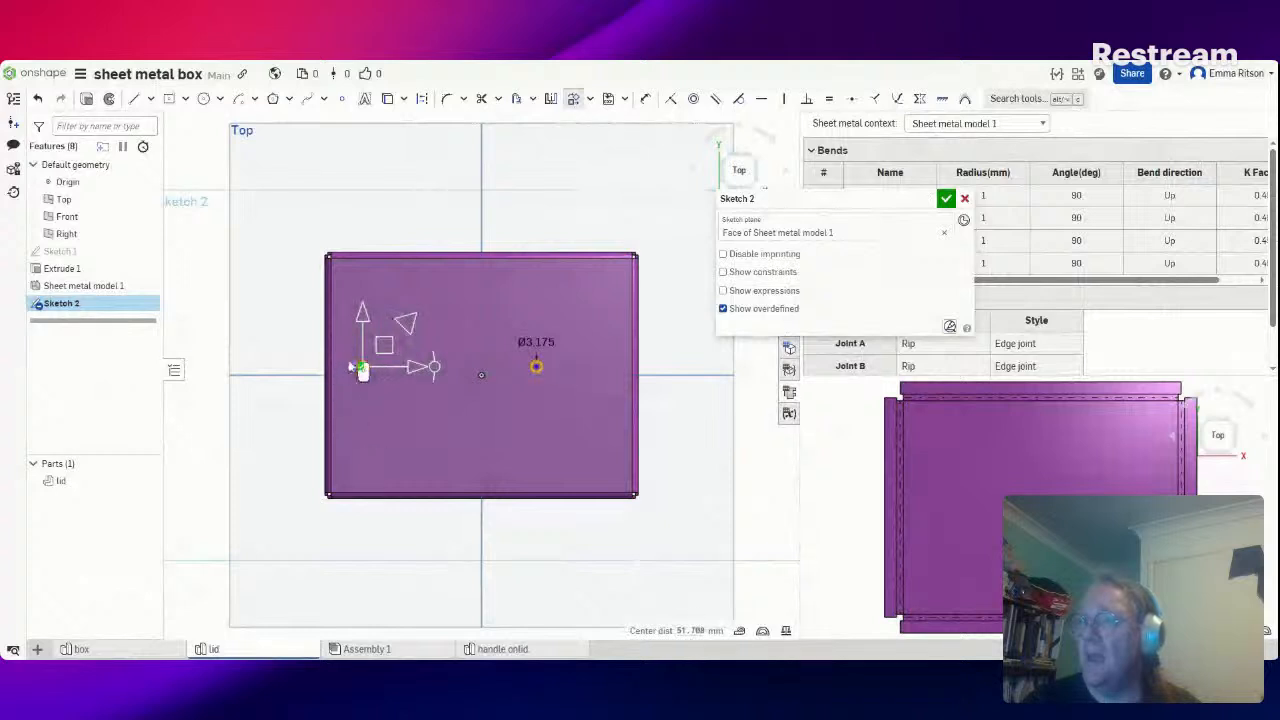
pyautogui.moveTo(373, 380); pyautogui.dragTo(451, 369)
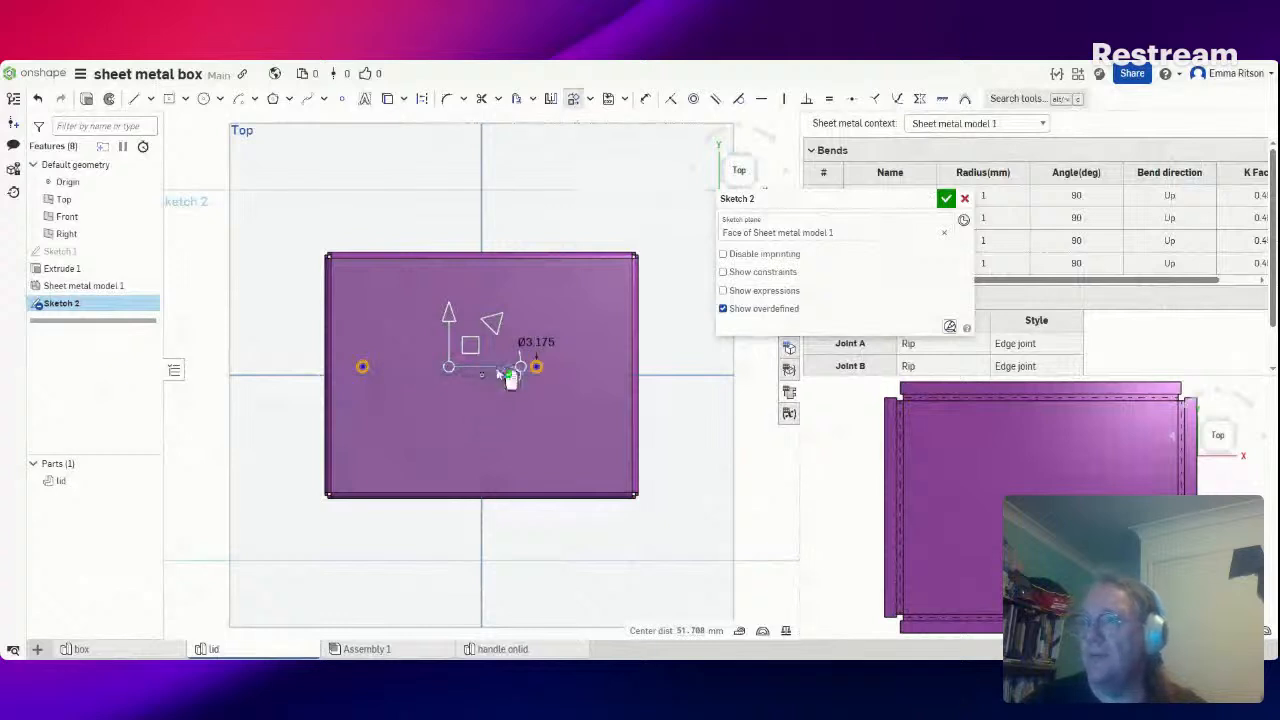
pyautogui.moveTo(510, 376)
pyautogui.mouseDown()
pyautogui.moveTo(536, 366)
pyautogui.moveTo(526, 363)
pyautogui.mouseUp()
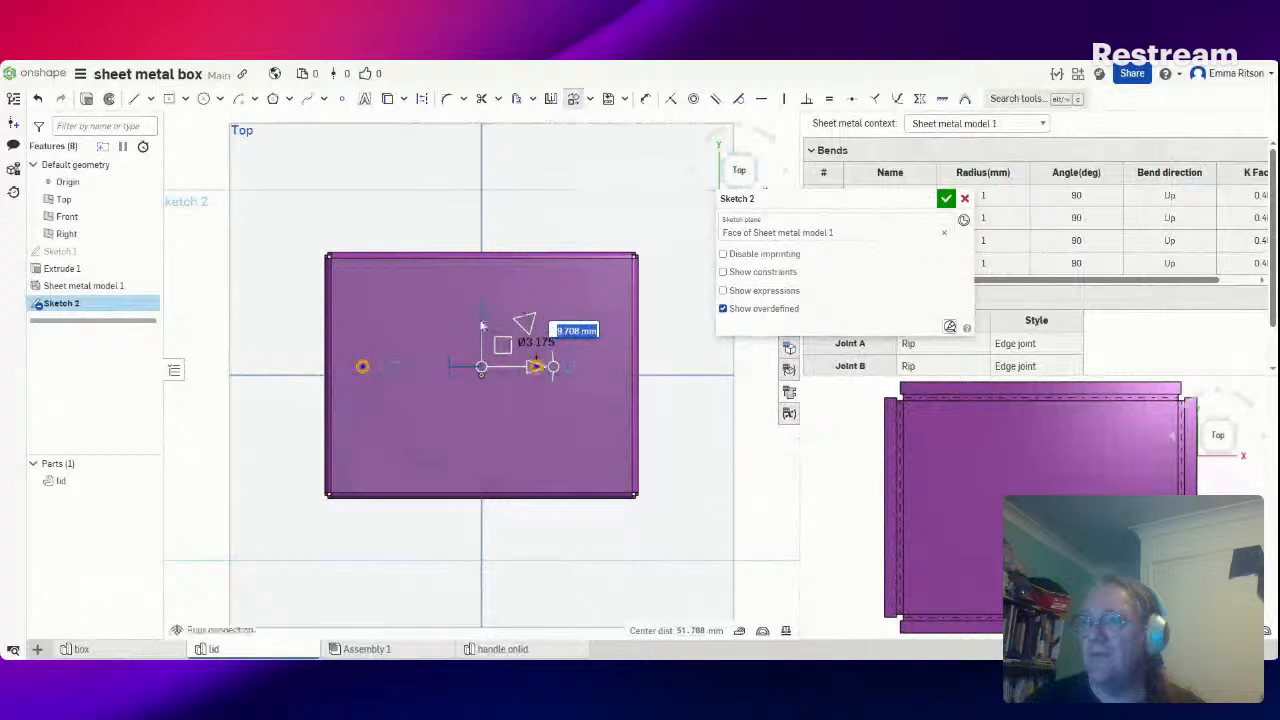
pyautogui.moveTo(481, 325); pyautogui.dragTo(481, 329)
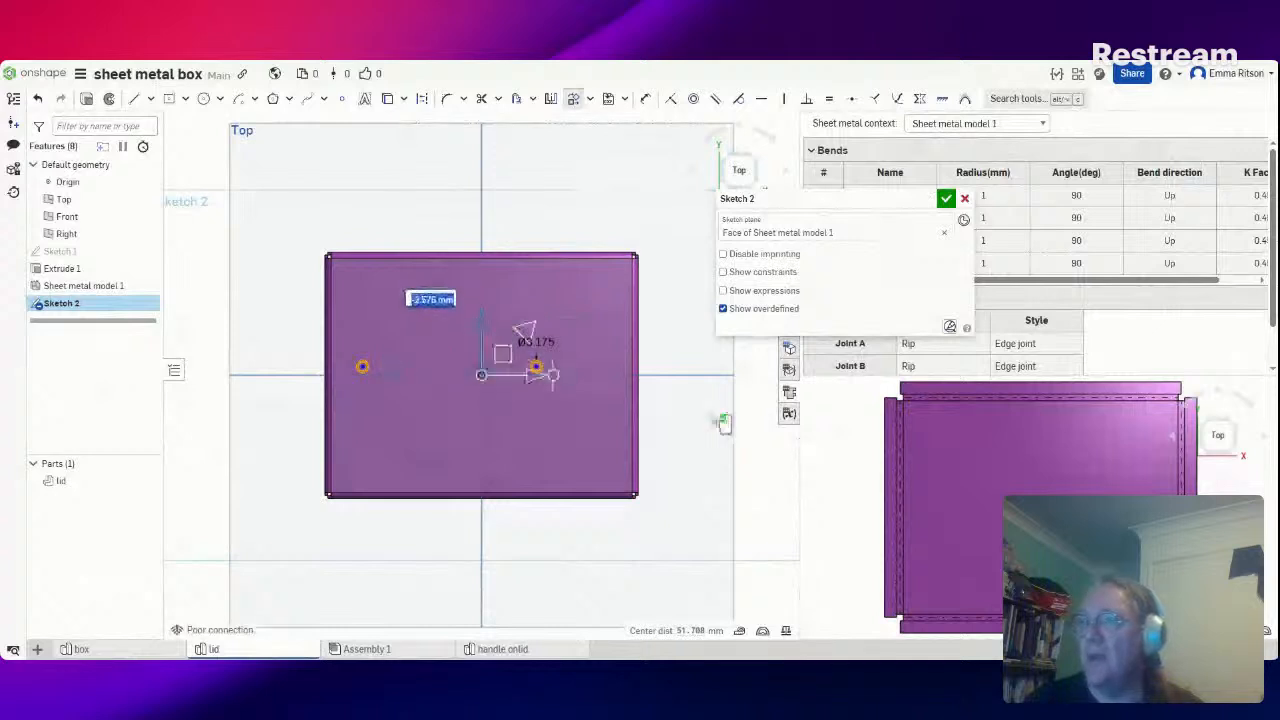
pyautogui.click(441, 394)
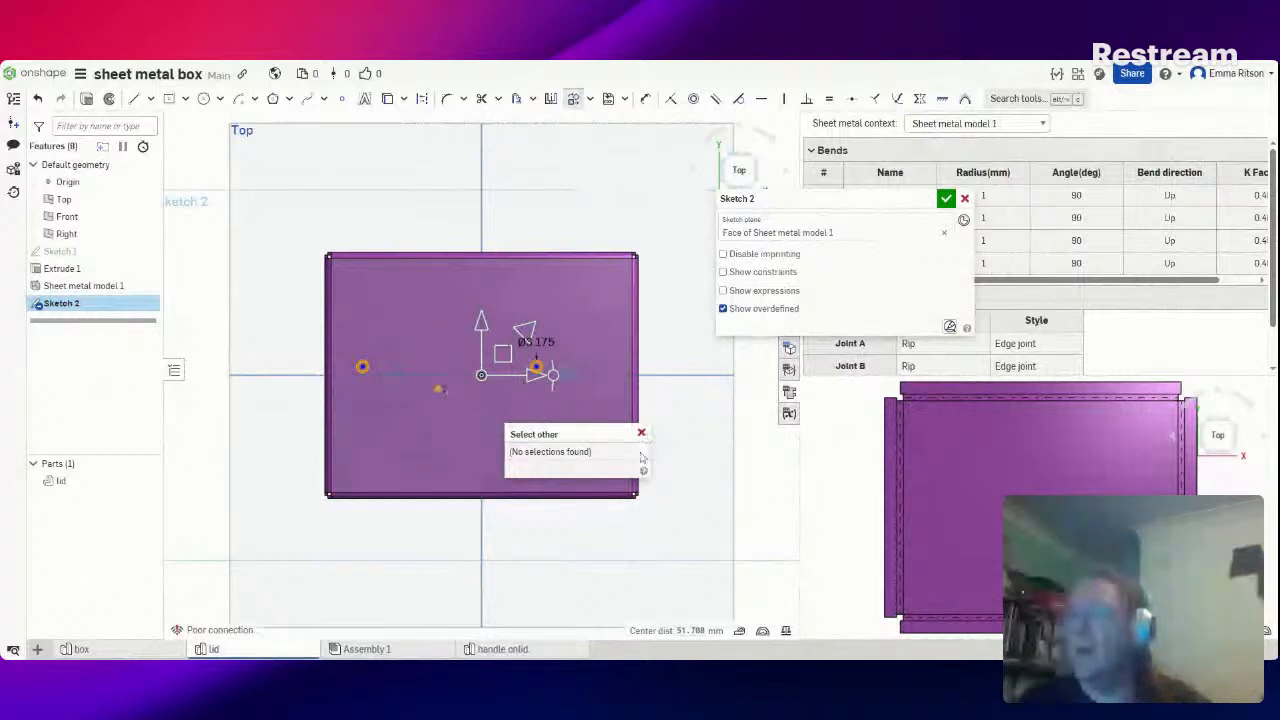
pyautogui.press('Escape')
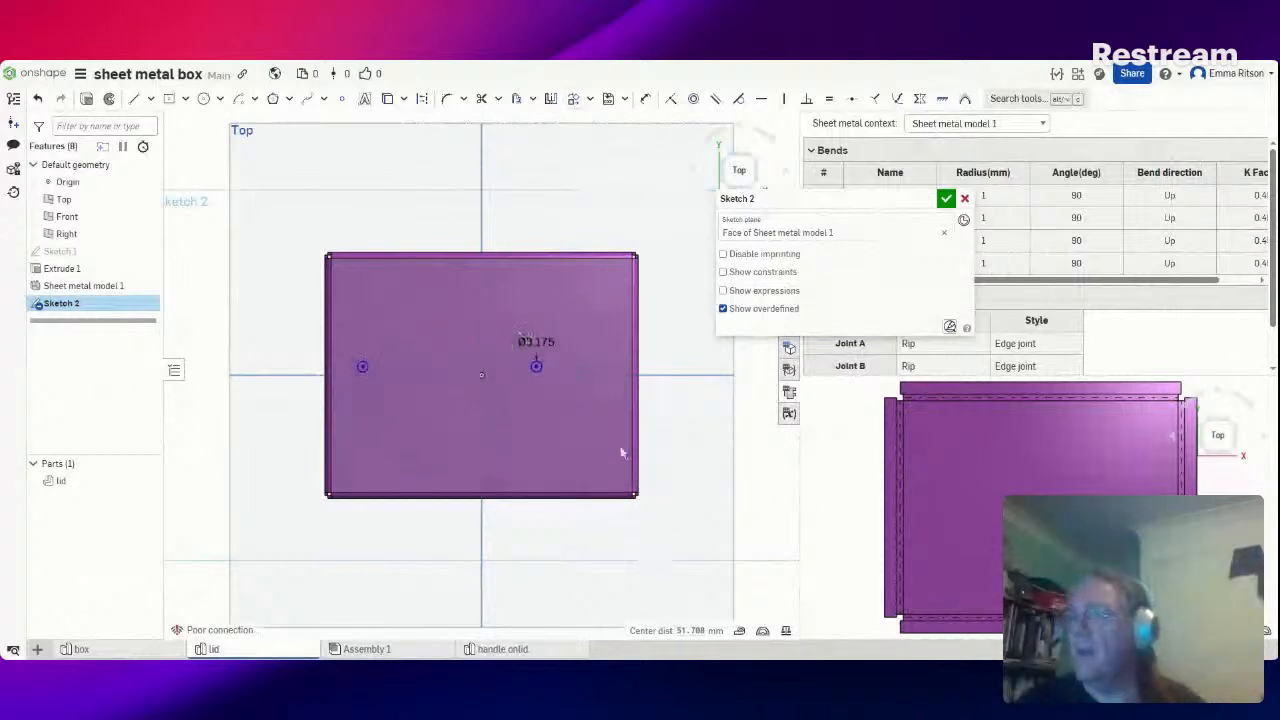
pyautogui.hotkey('ctrl', 'z')
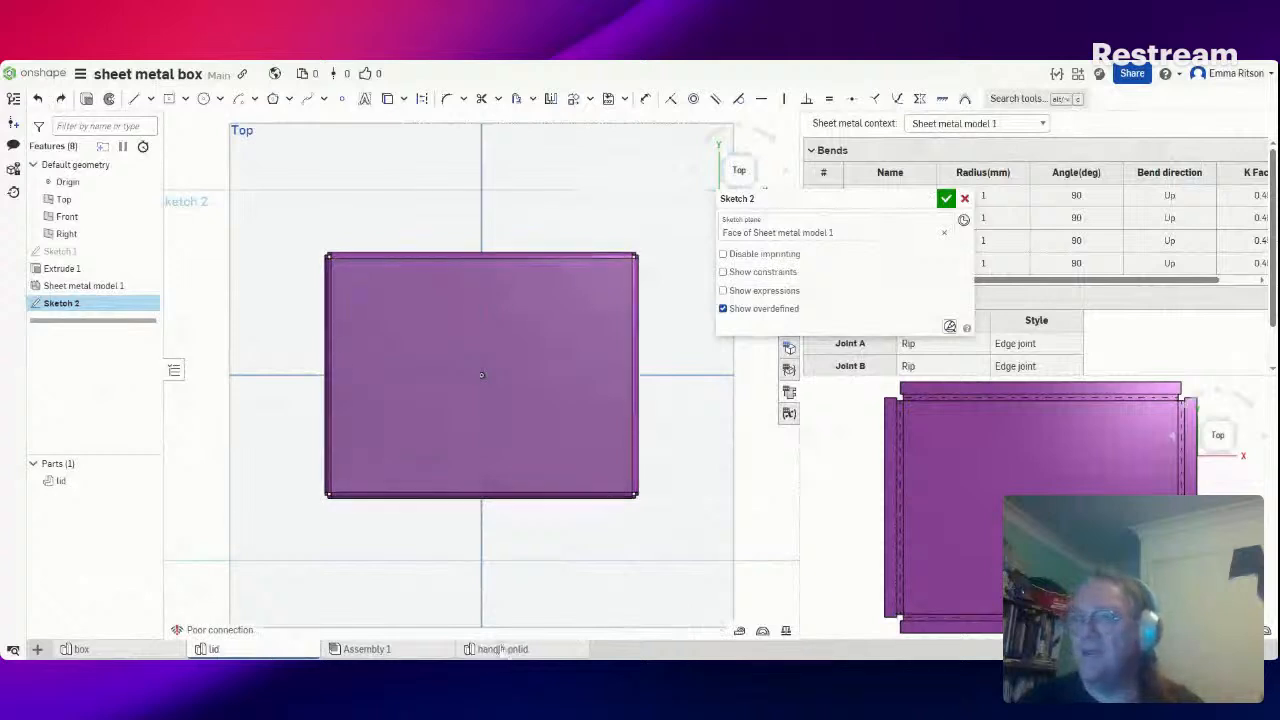
# In the handle onlid part studio, edit the handle holes sketch to add a construction line between the two hole centres, and accept it
pyautogui.click(503, 649)
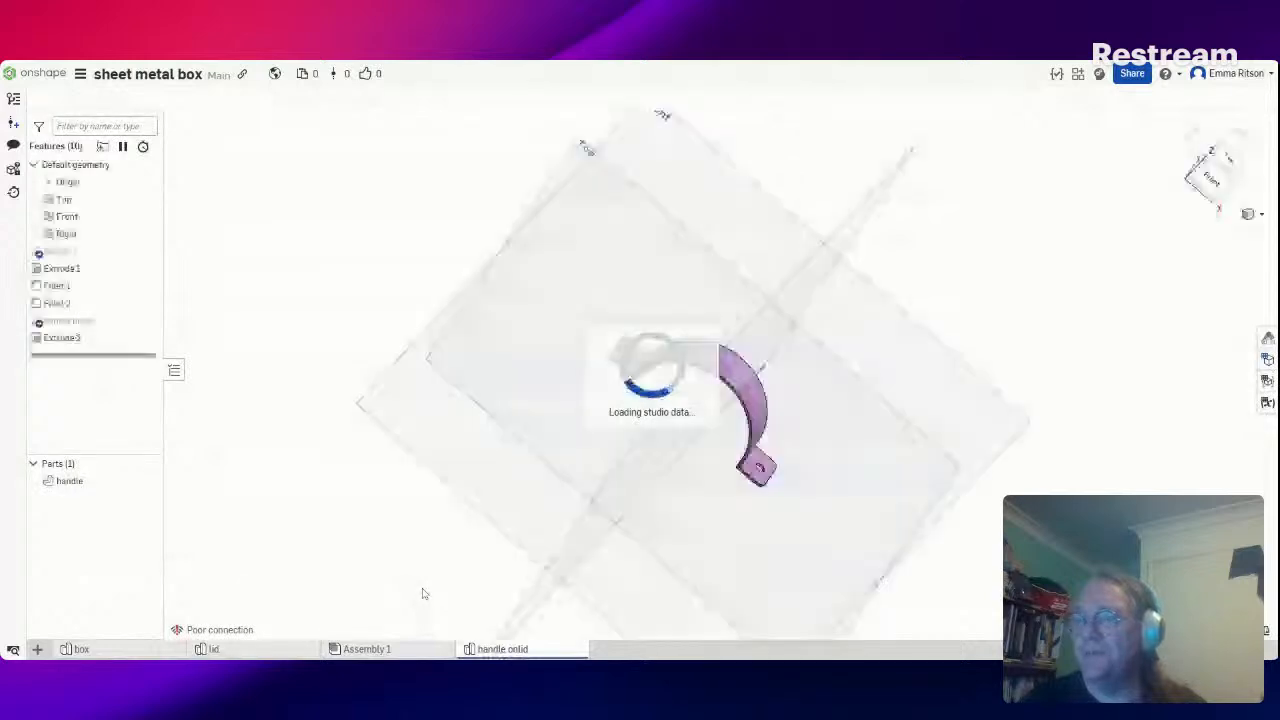
pyautogui.rightClick(83, 320)
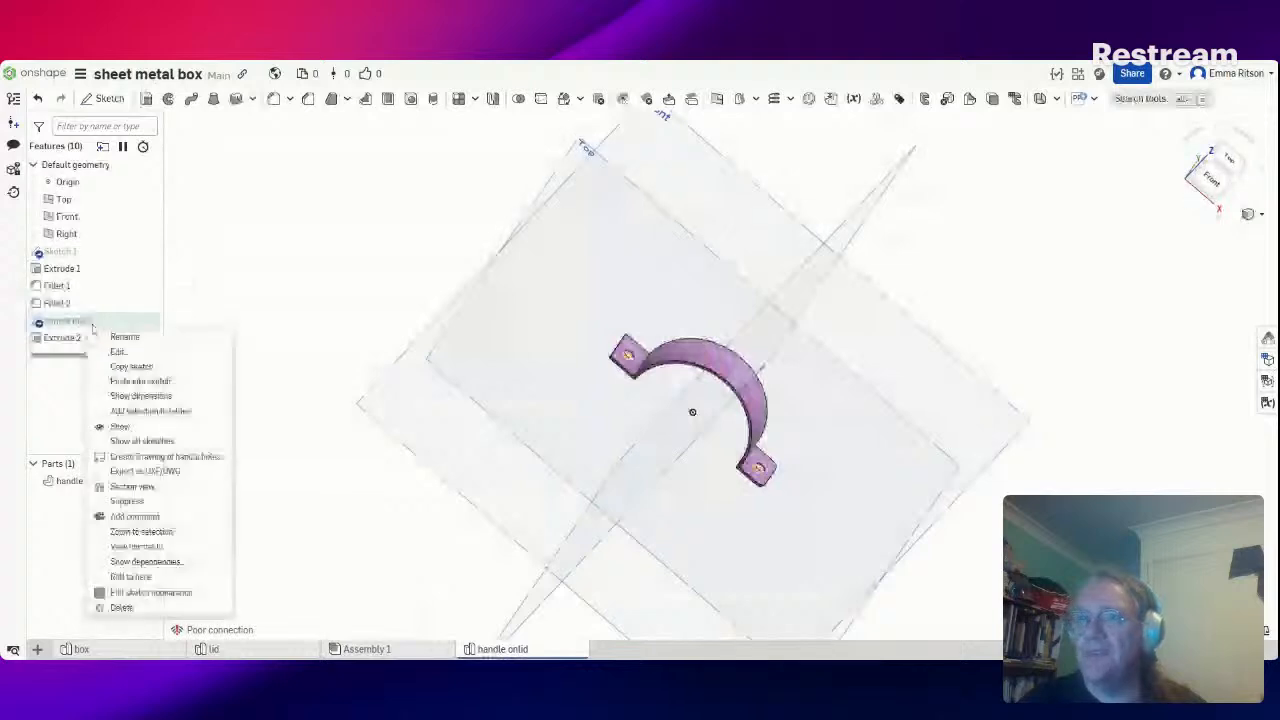
pyautogui.click(118, 351)
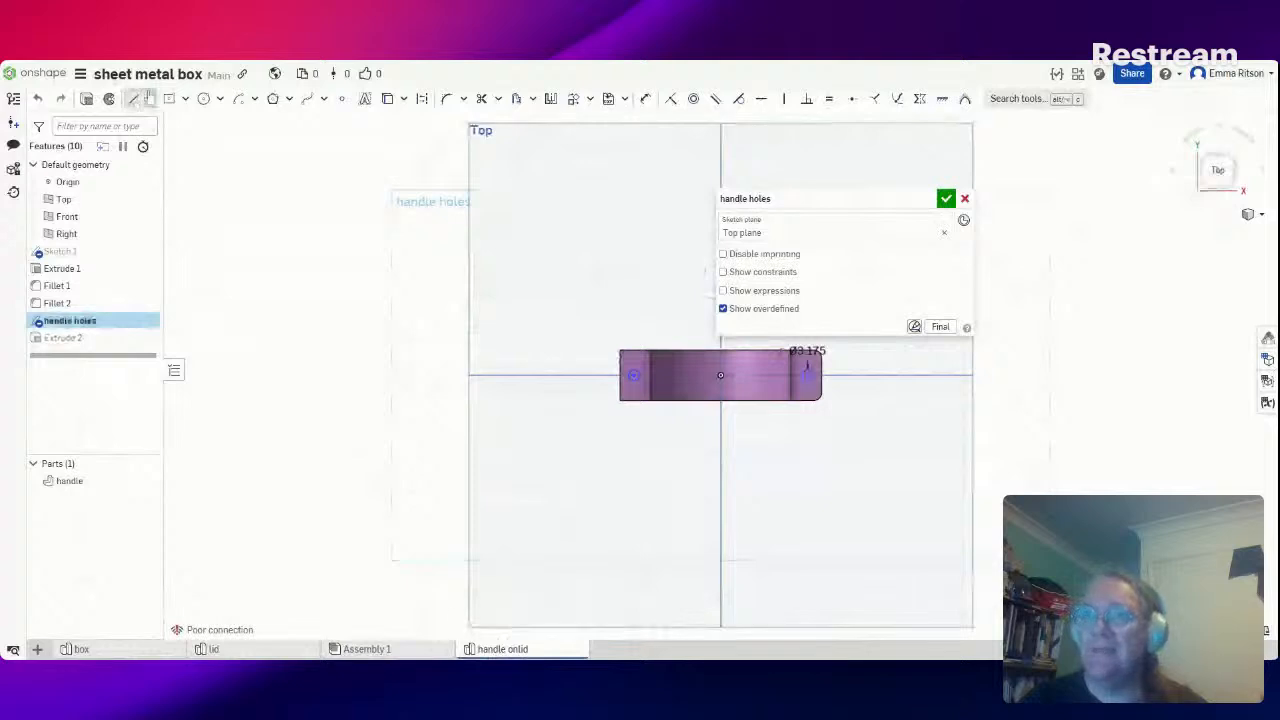
pyautogui.click(421, 99)
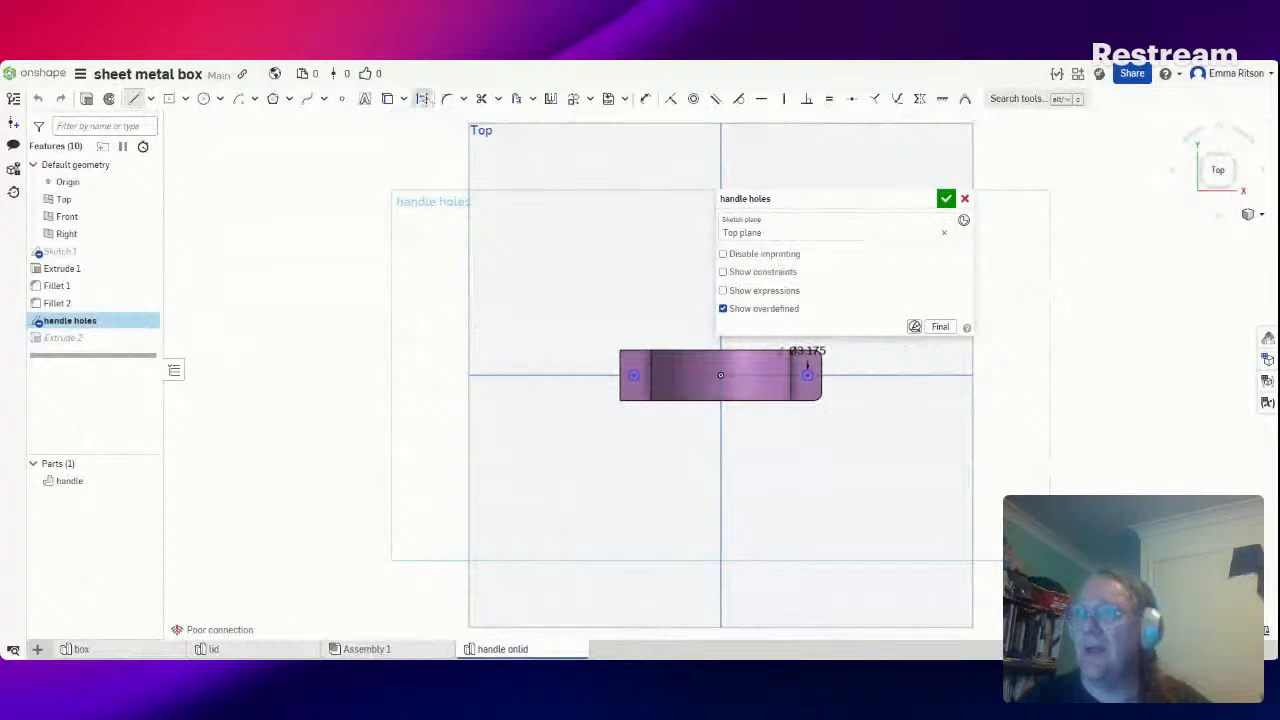
pyautogui.click(636, 376)
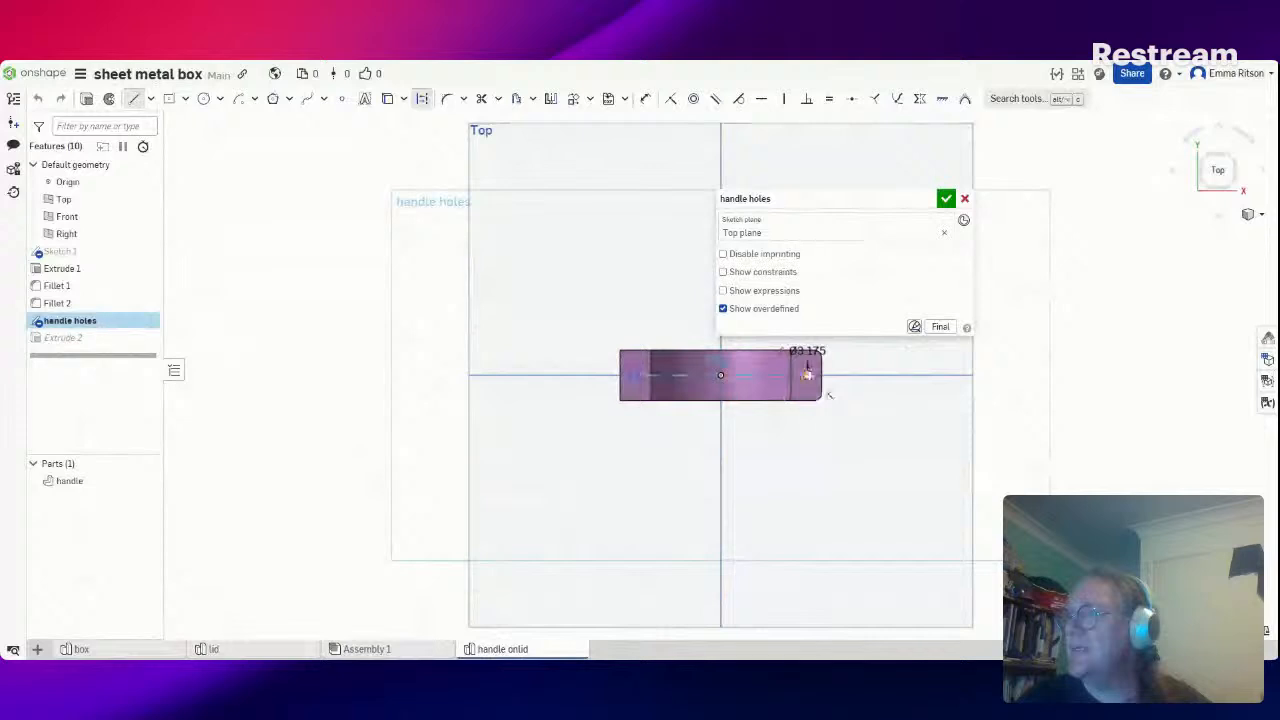
pyautogui.click(807, 375)
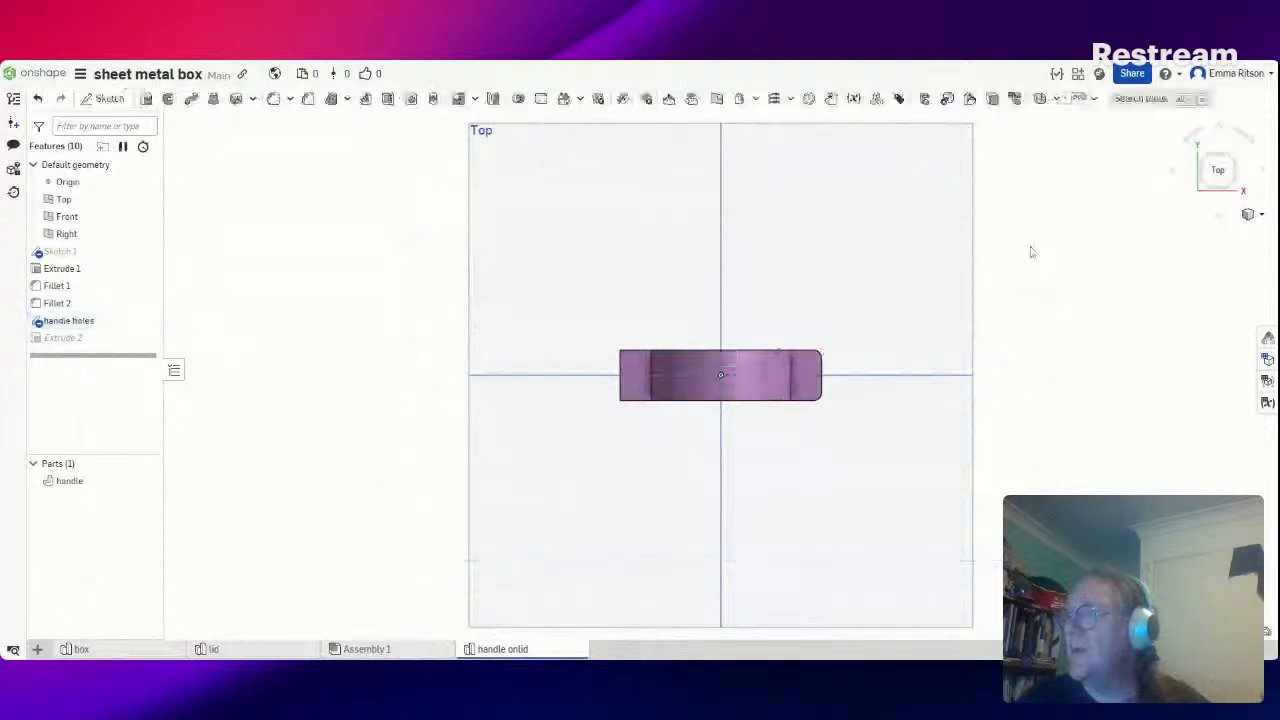
# Copy the updated handle holes sketch and paste its entities into the open sketch on the lid
pyautogui.moveTo(943, 263)
pyautogui.mouseDown(button='right')
pyautogui.moveTo(942, 216)
pyautogui.moveTo(942, 232)
pyautogui.mouseUp(button='right')
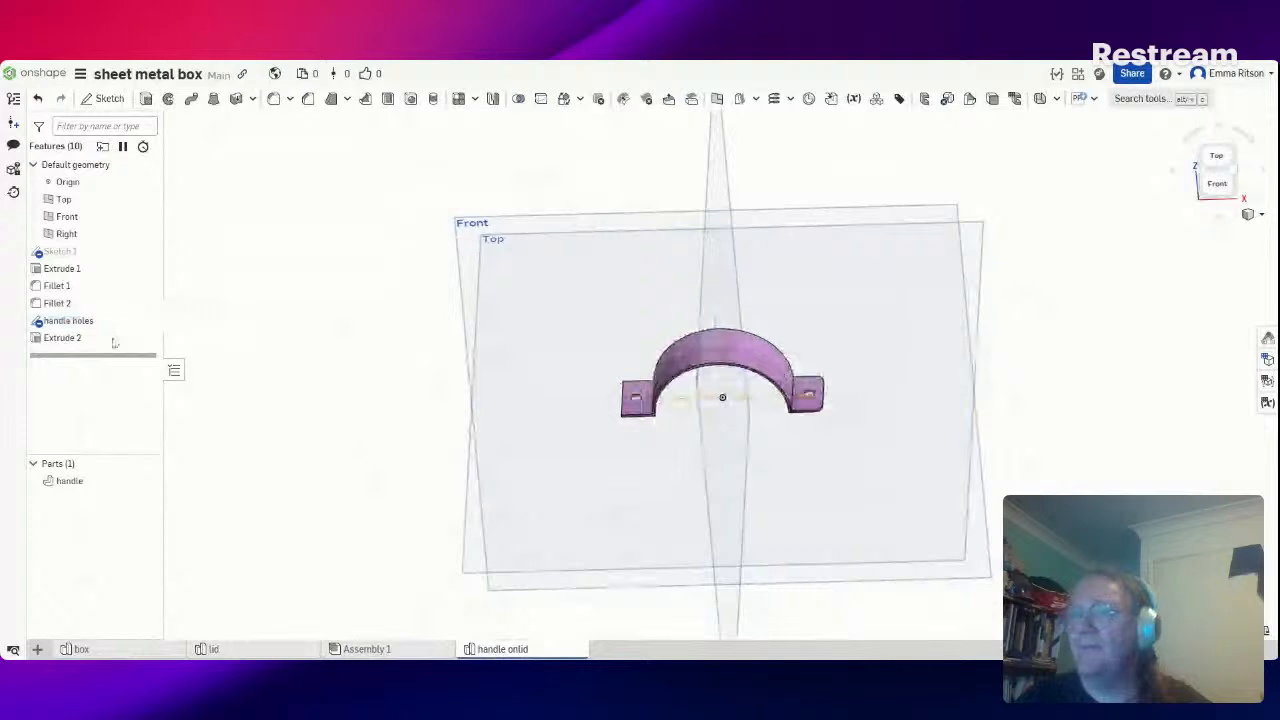
pyautogui.rightClick(98, 321)
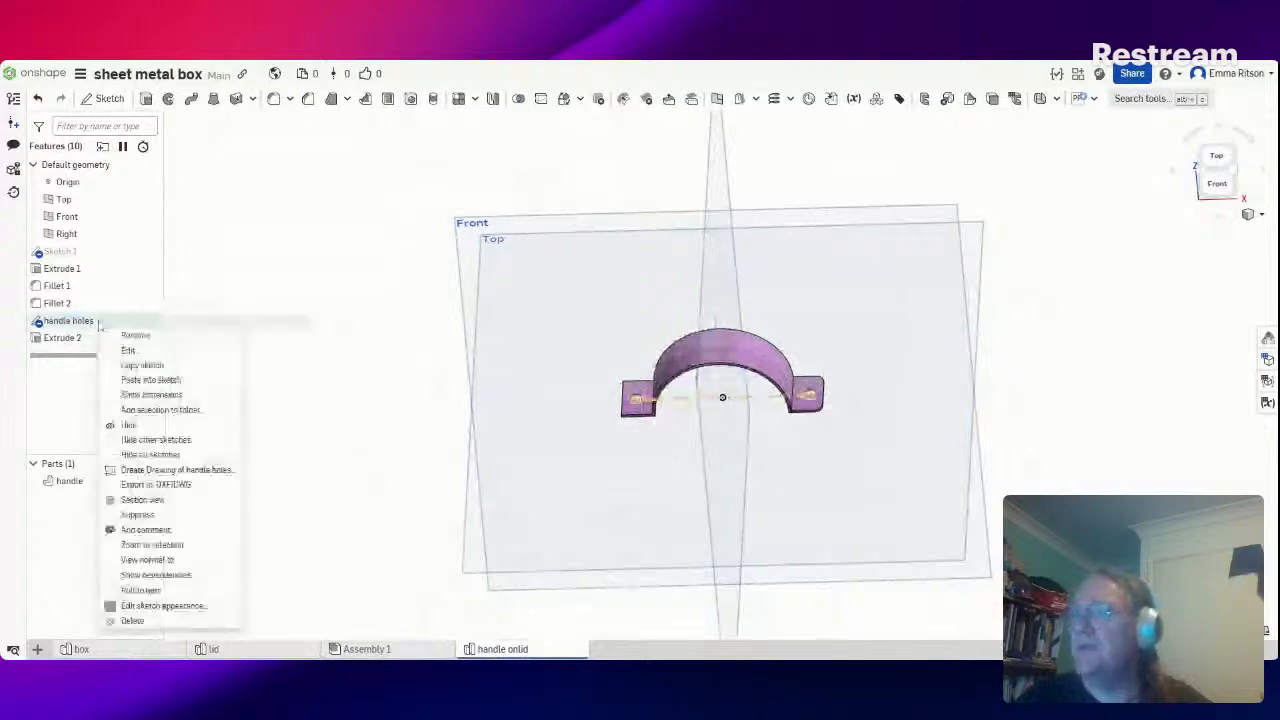
pyautogui.click(142, 365)
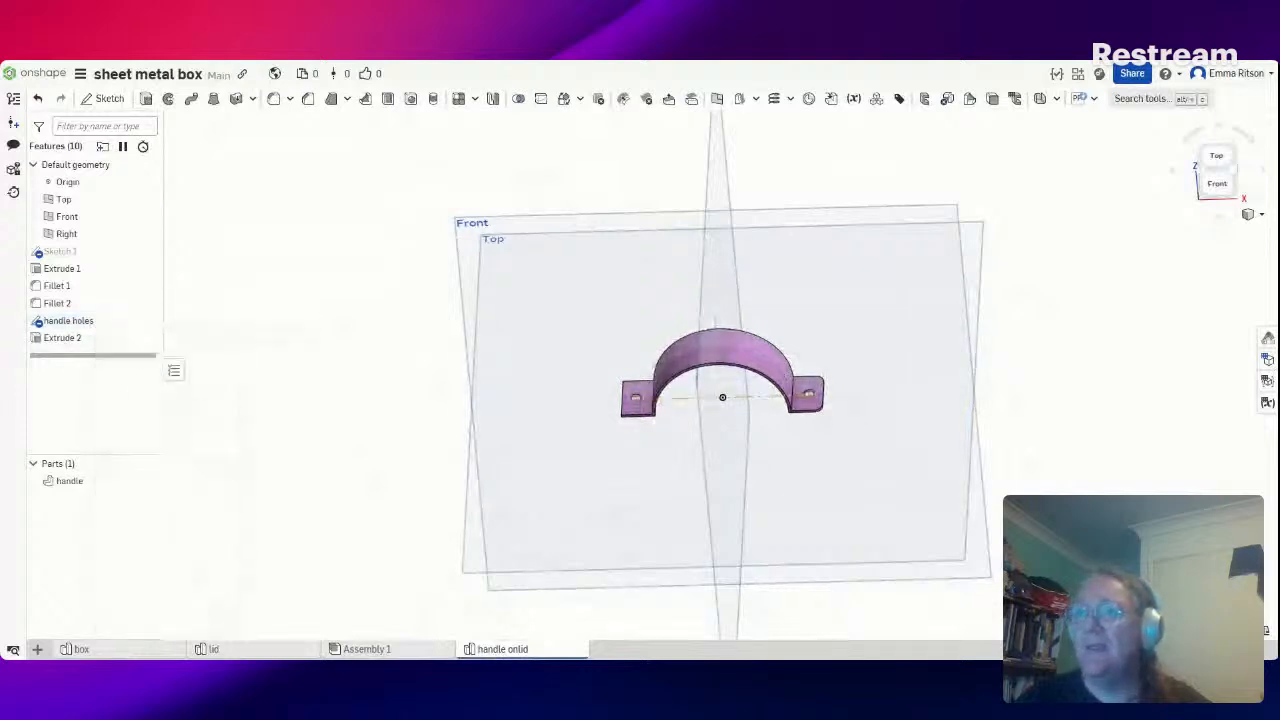
pyautogui.click(214, 649)
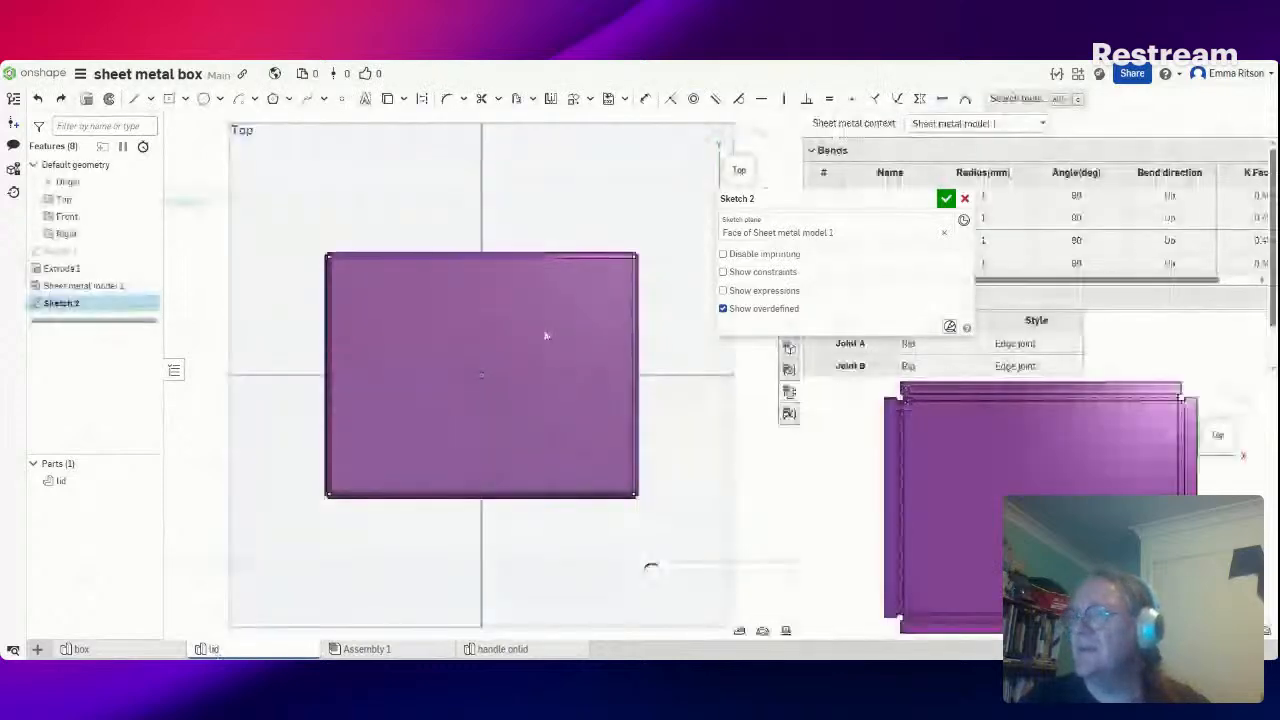
pyautogui.rightClick(415, 345)
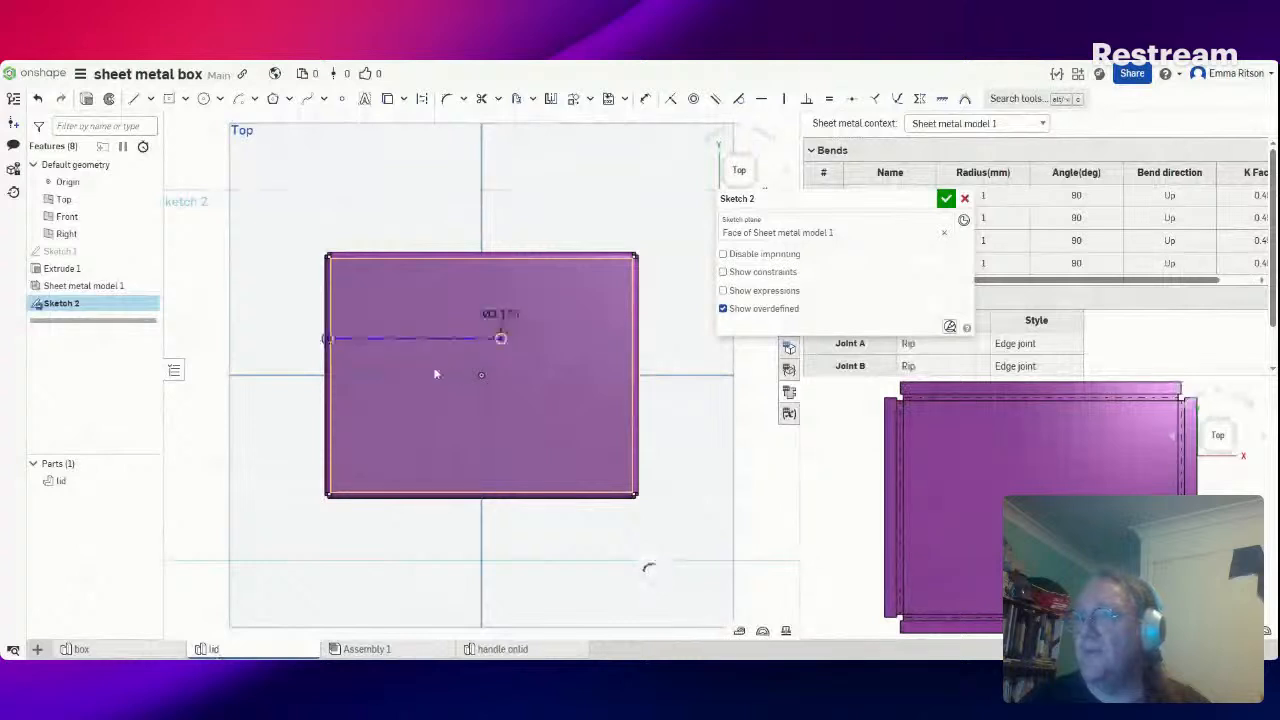
# Move the pasted holes so the construction line's midpoint sits on the origin, and cut both holes through the lid with Extrude
pyautogui.click(491, 338)
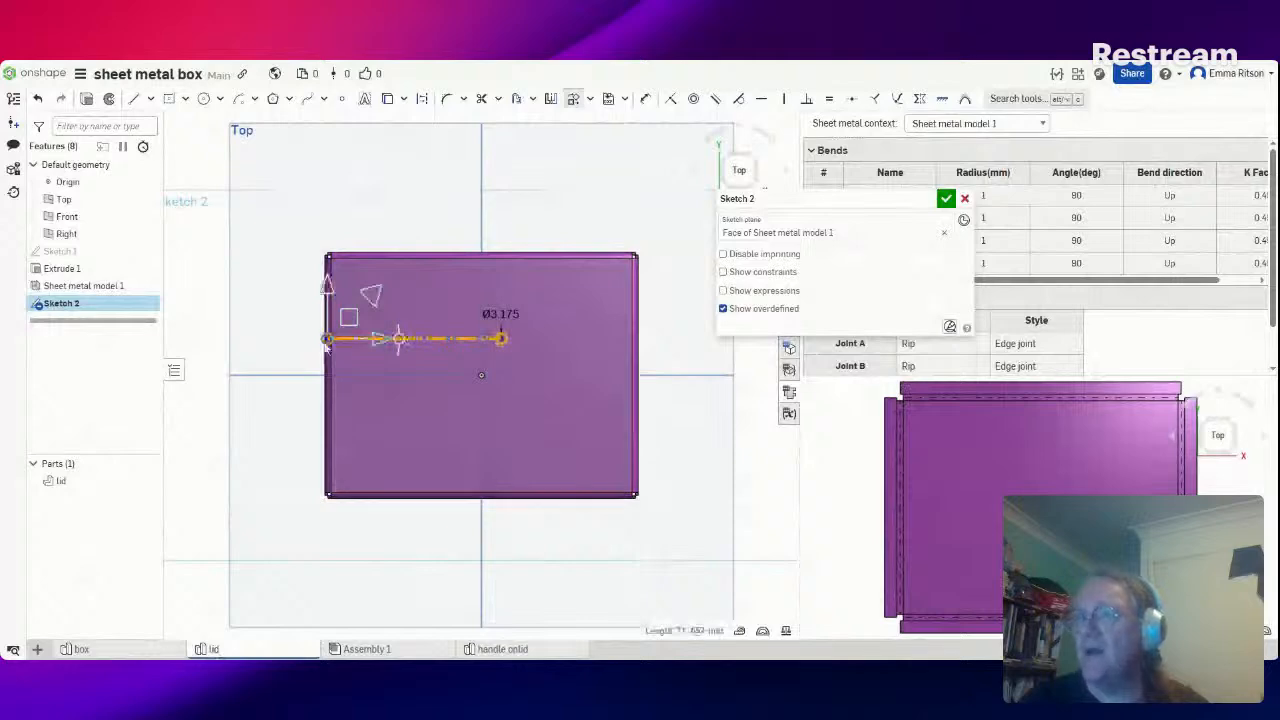
pyautogui.moveTo(394, 350); pyautogui.dragTo(418, 345)
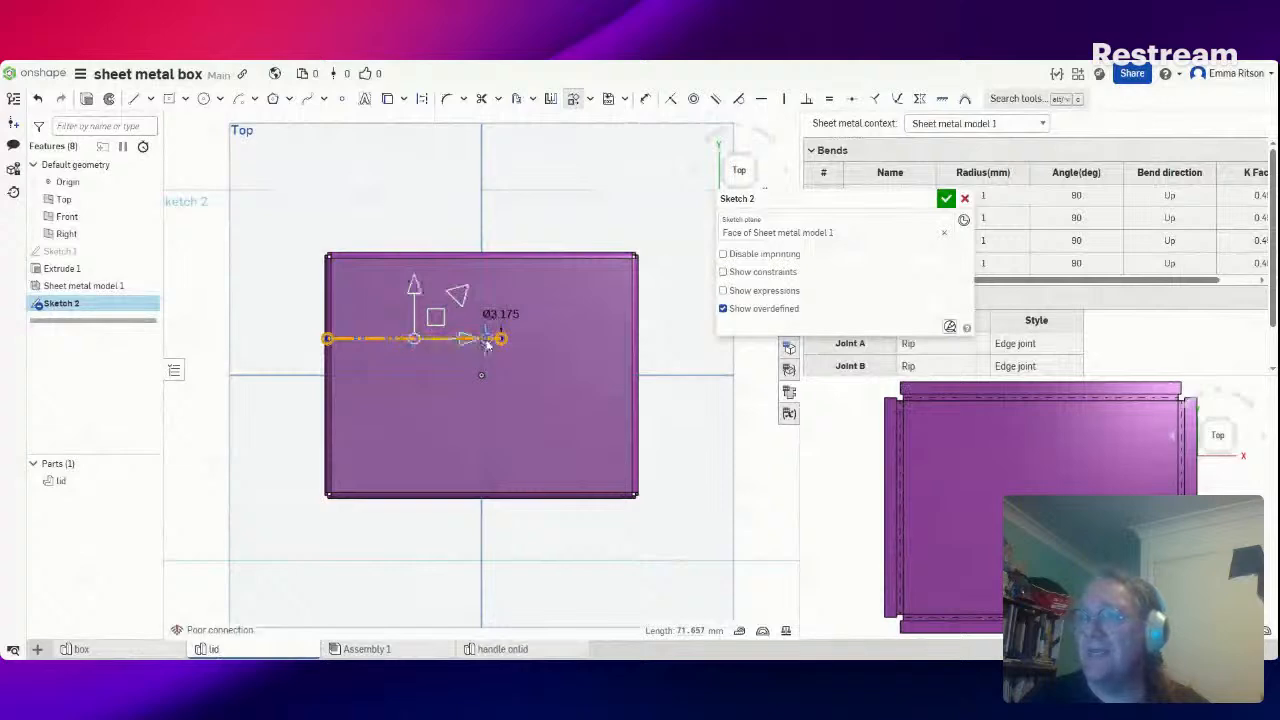
pyautogui.click(562, 347)
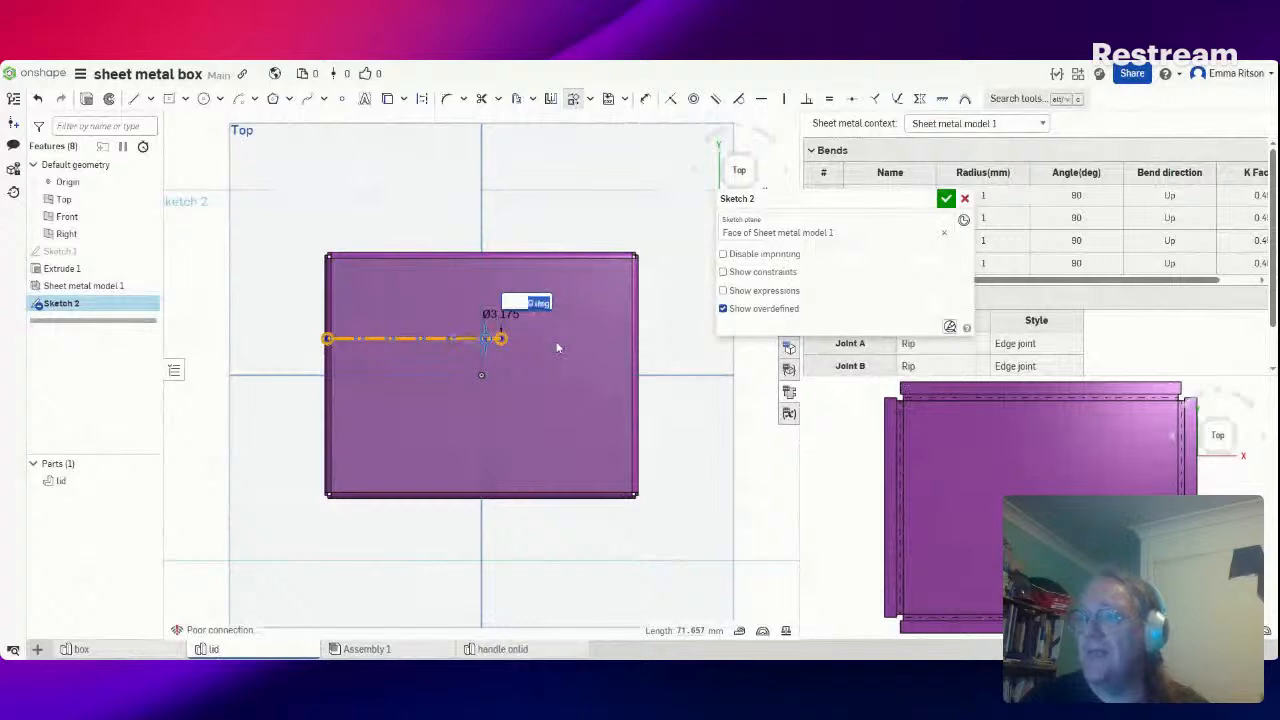
pyautogui.moveTo(485, 341); pyautogui.dragTo(530, 349)
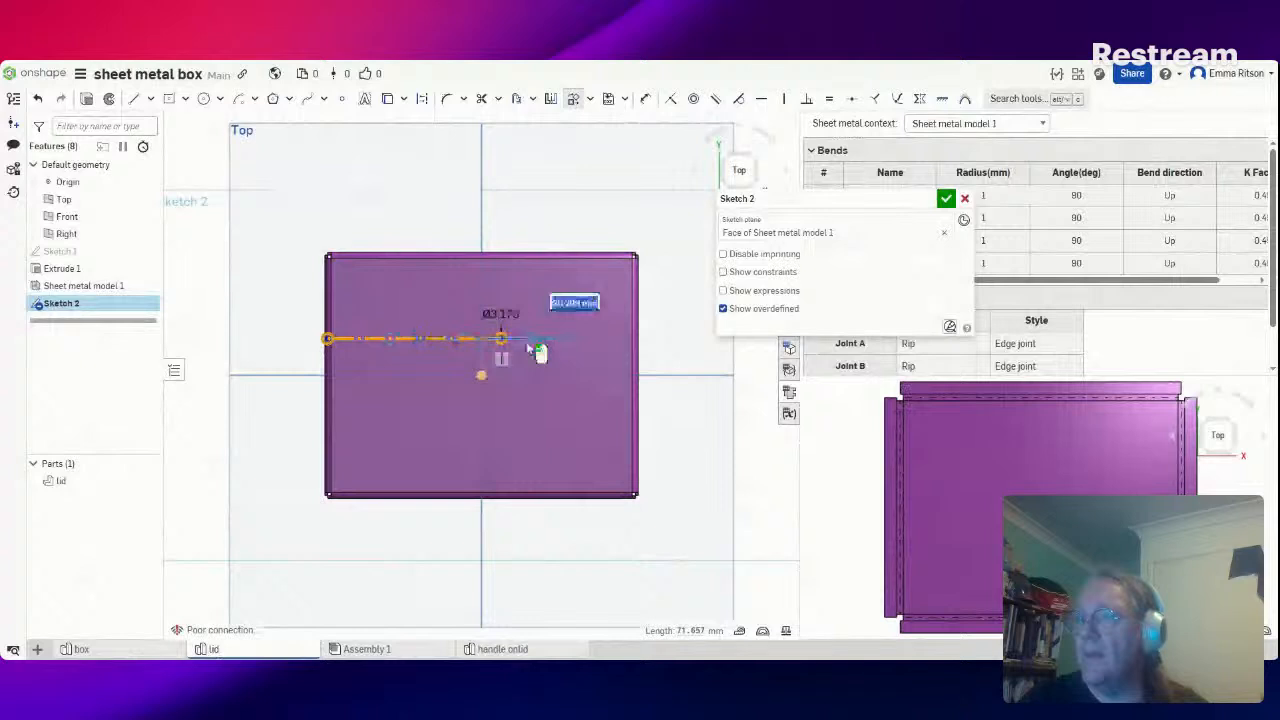
pyautogui.moveTo(481, 291); pyautogui.dragTo(484, 329)
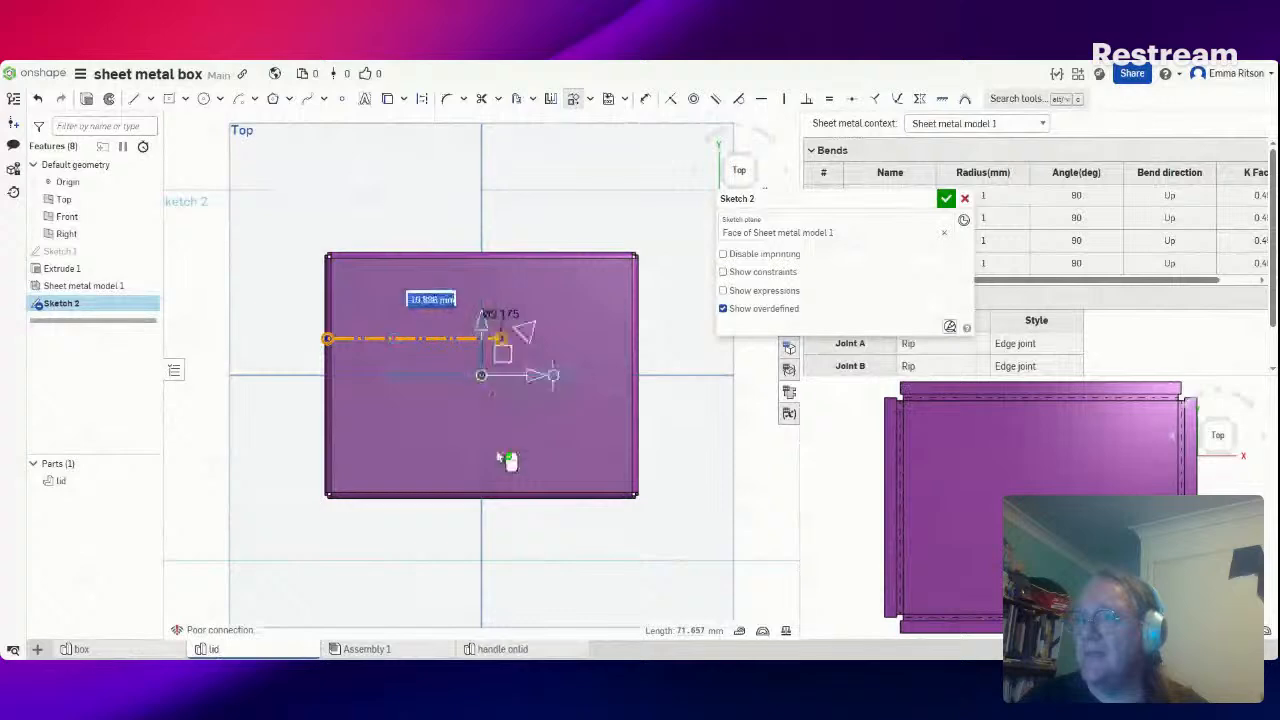
pyautogui.press('Return')
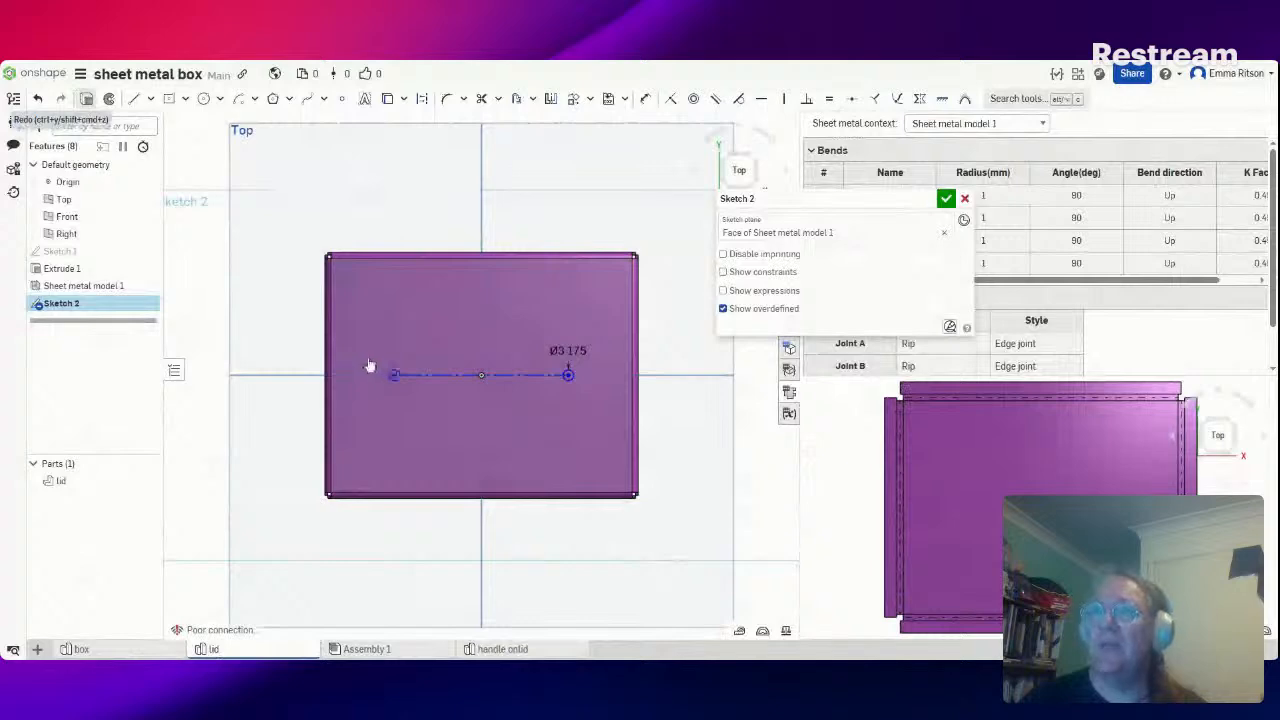
pyautogui.hotkey('shift', 'e')
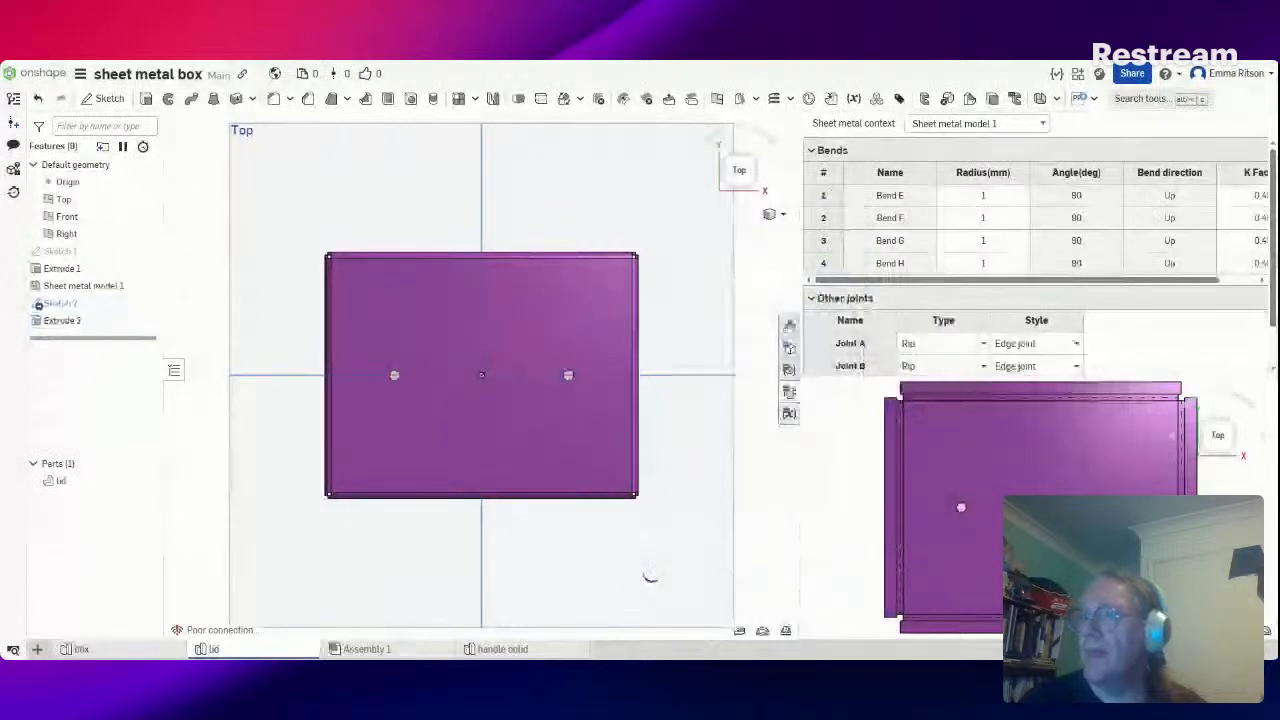
# In Assembly 1, edit the handle's Fastened 4 mate and open the handle's mate connector for editing
pyautogui.click(380, 649)
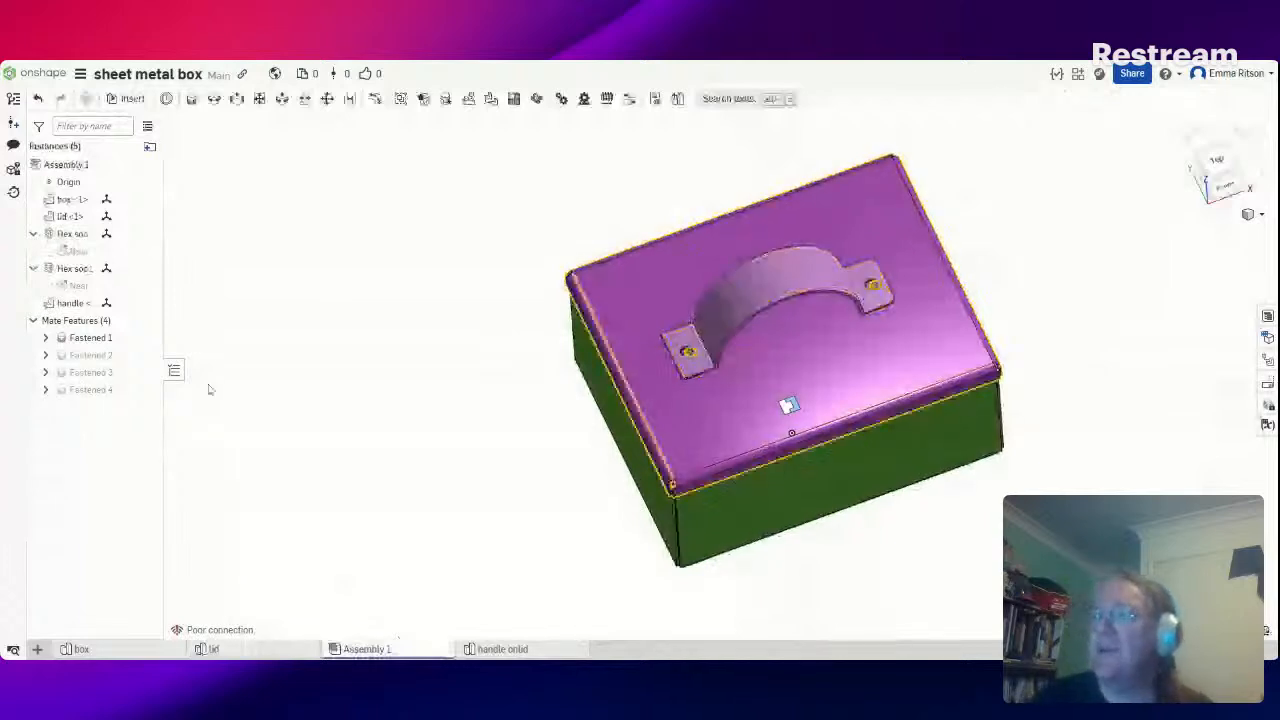
pyautogui.moveTo(96, 396)
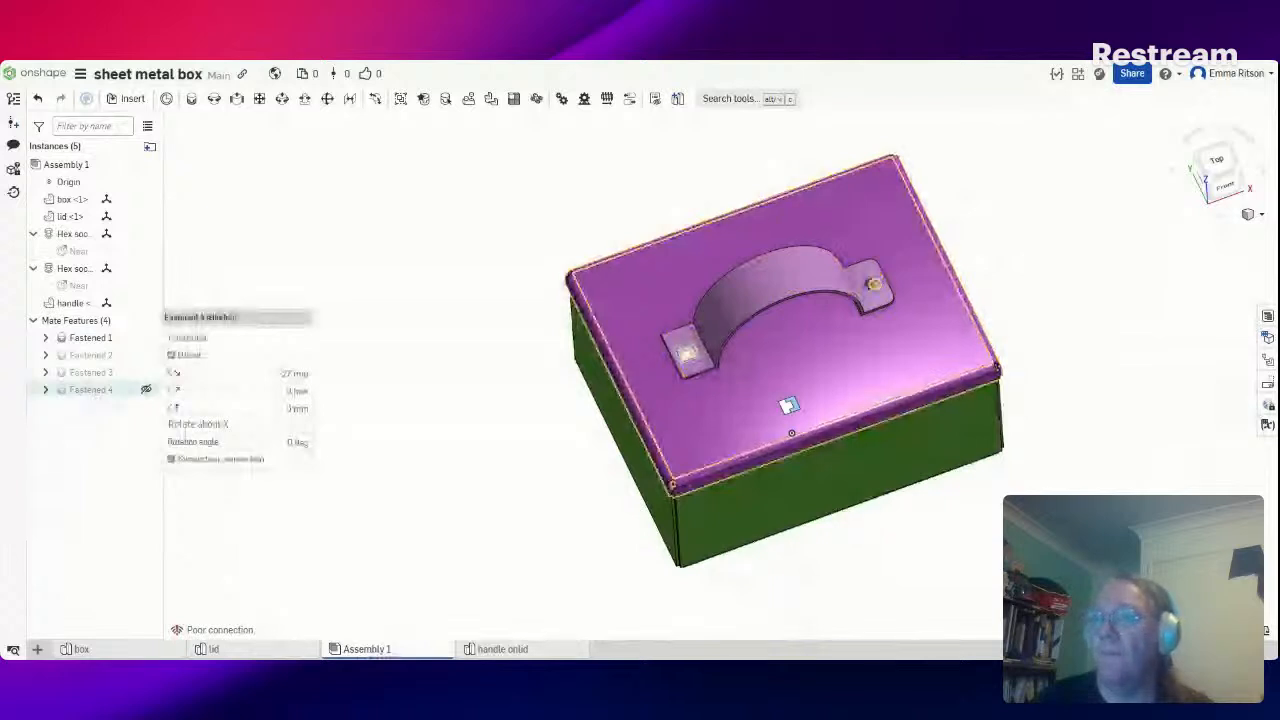
pyautogui.rightClick(128, 392)
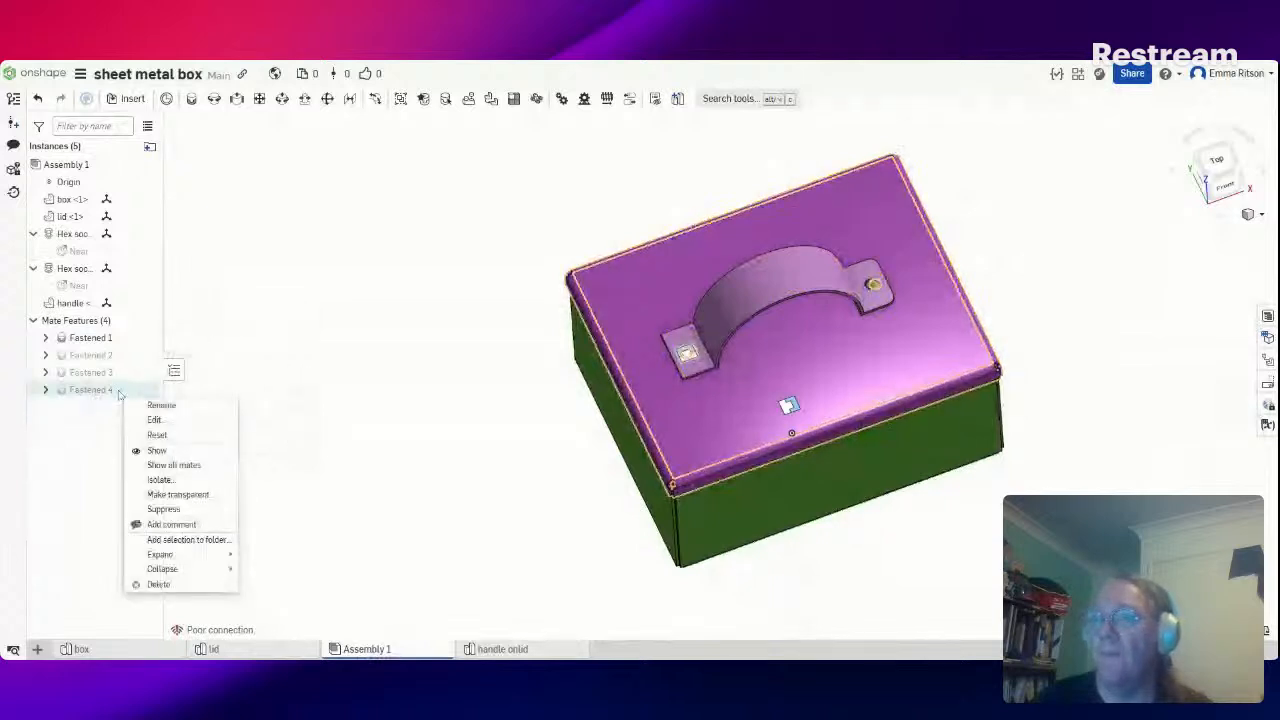
pyautogui.click(178, 422)
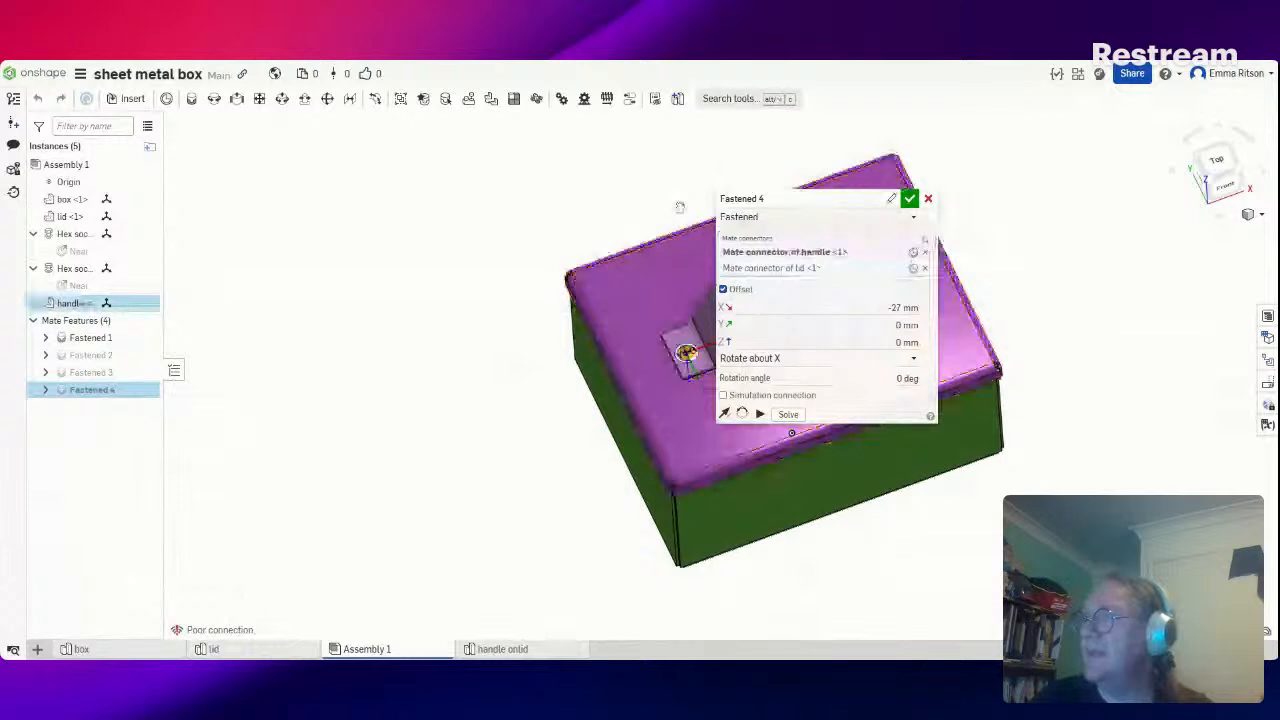
pyautogui.moveTo(800, 199); pyautogui.dragTo(415, 208)
pyautogui.click(528, 261)
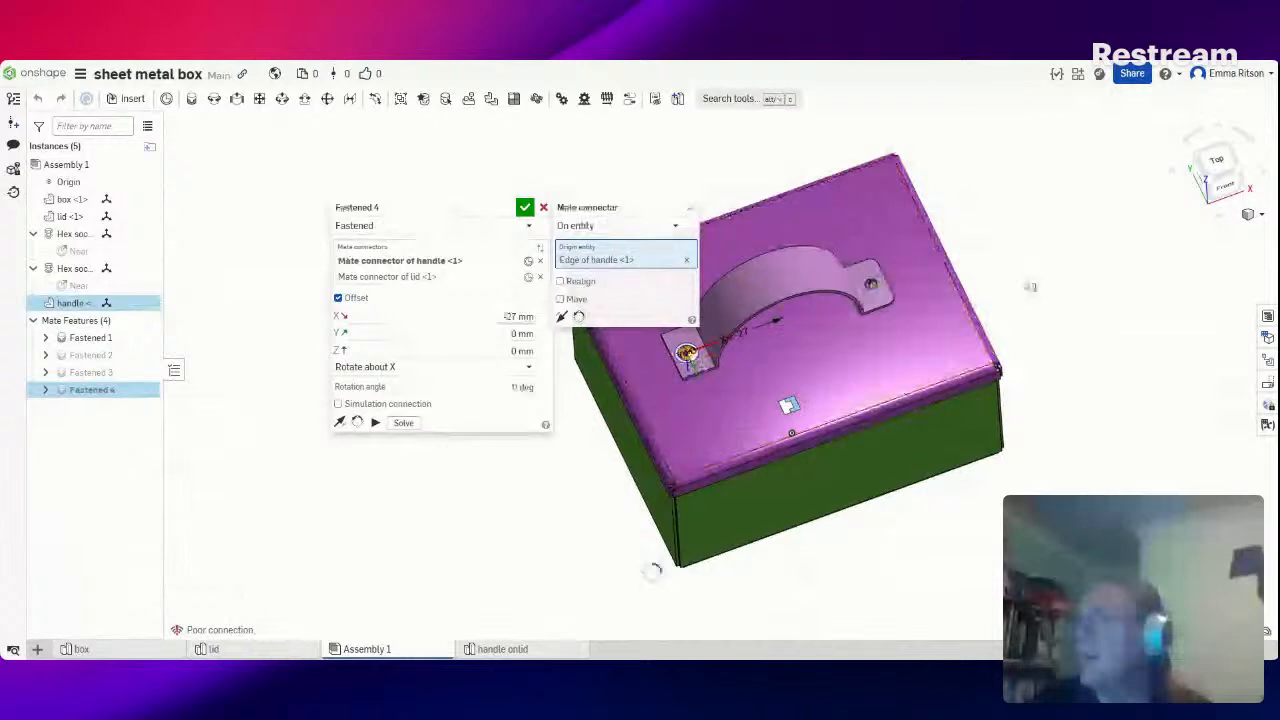
# Try re-picking the connector's origin at the handle's other end and, with the handle temporarily hidden, on a mounting hole edge in the lid
pyautogui.click(870, 285)
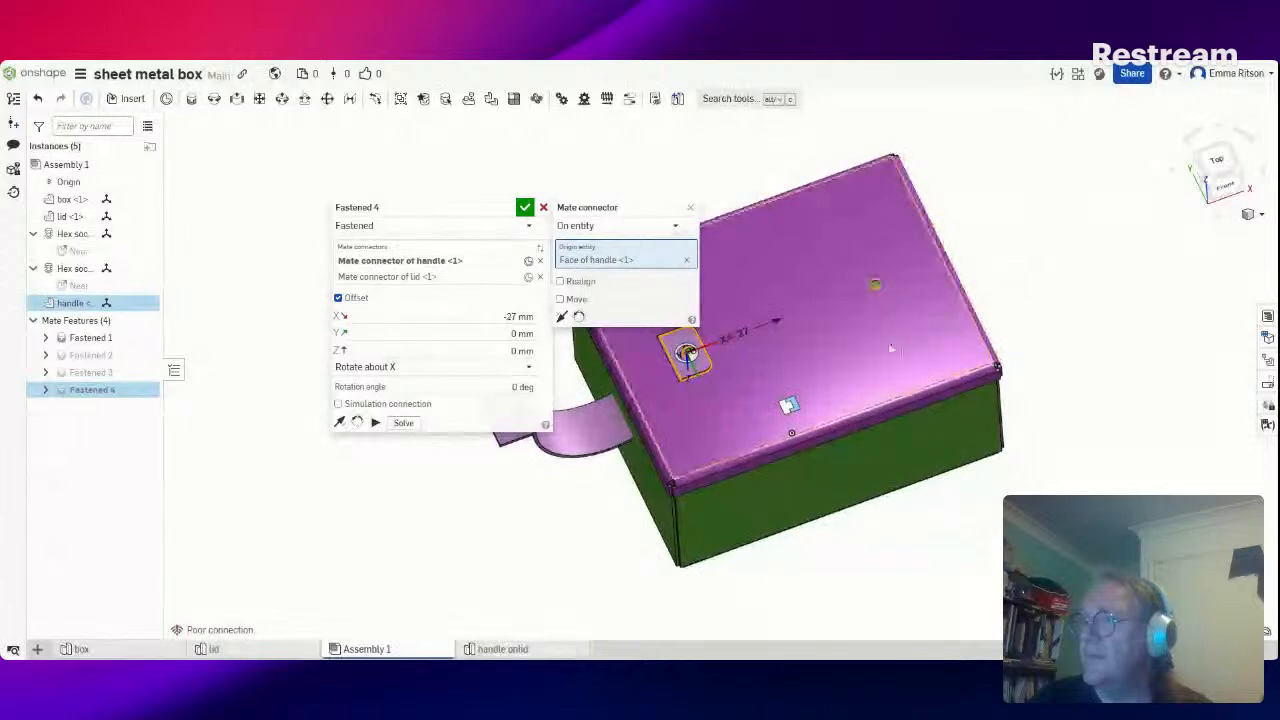
pyautogui.click(688, 260)
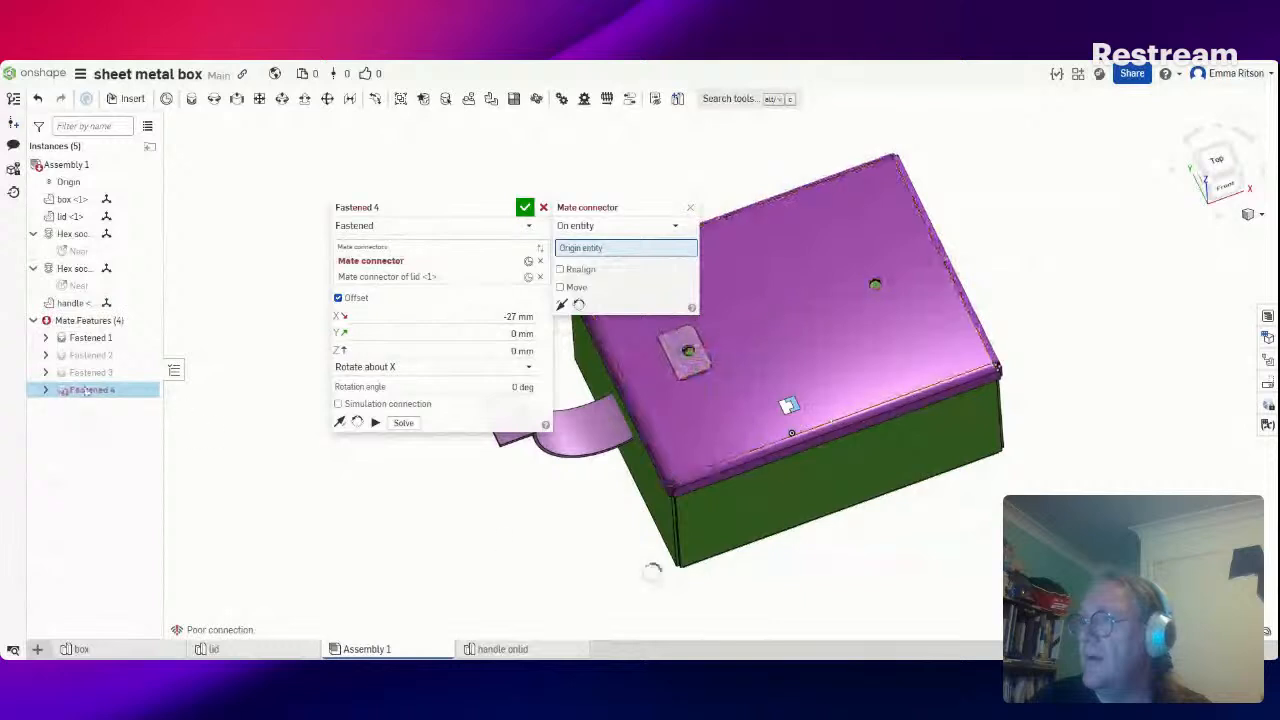
pyautogui.click(146, 303)
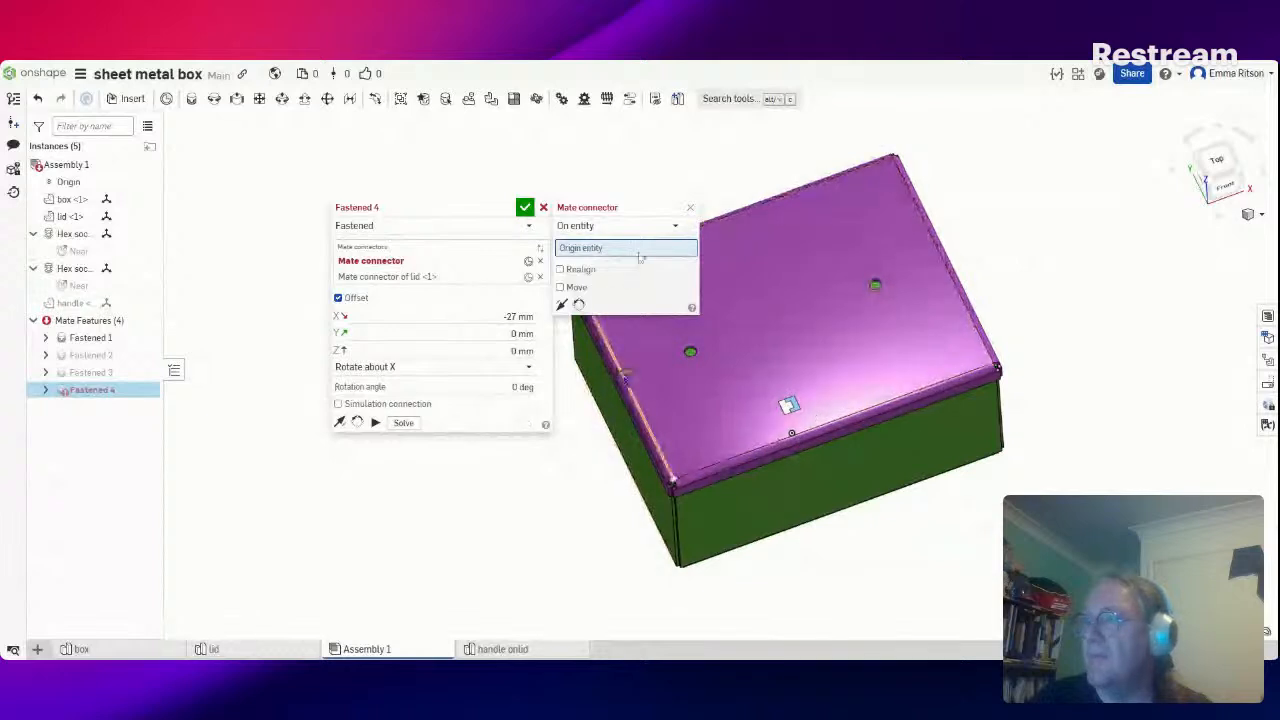
pyautogui.click(690, 353)
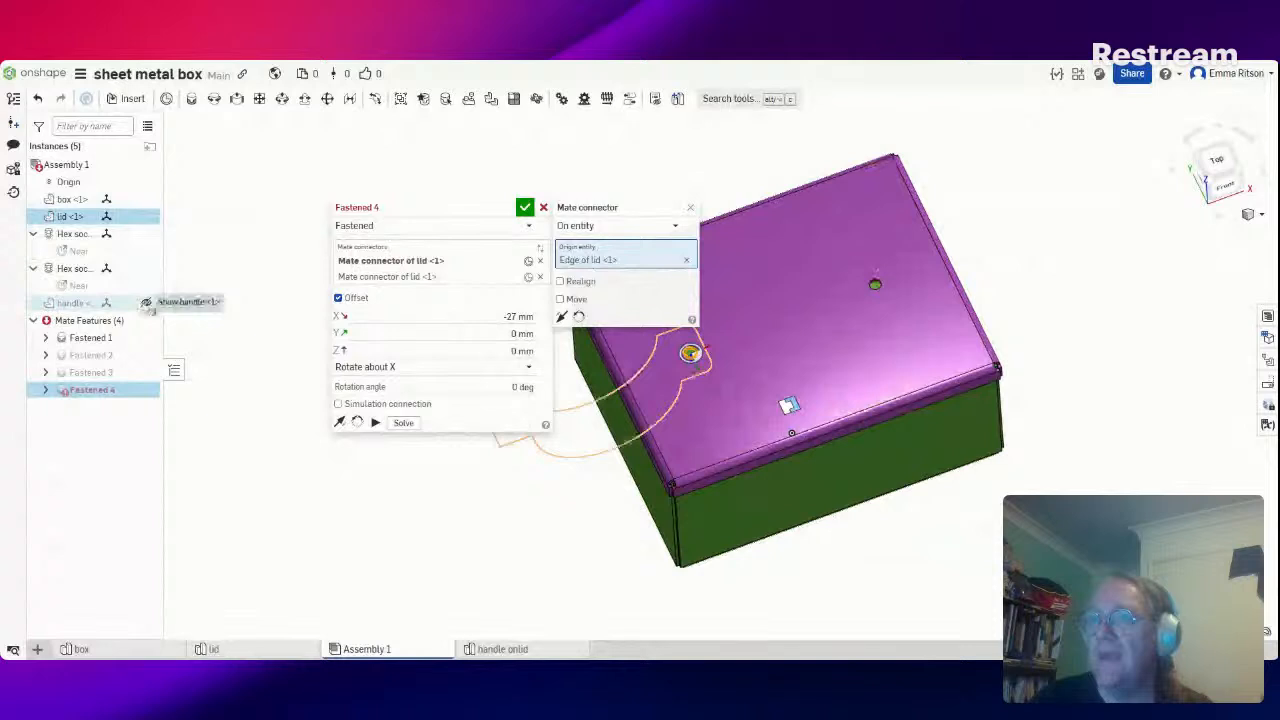
pyautogui.click(146, 302)
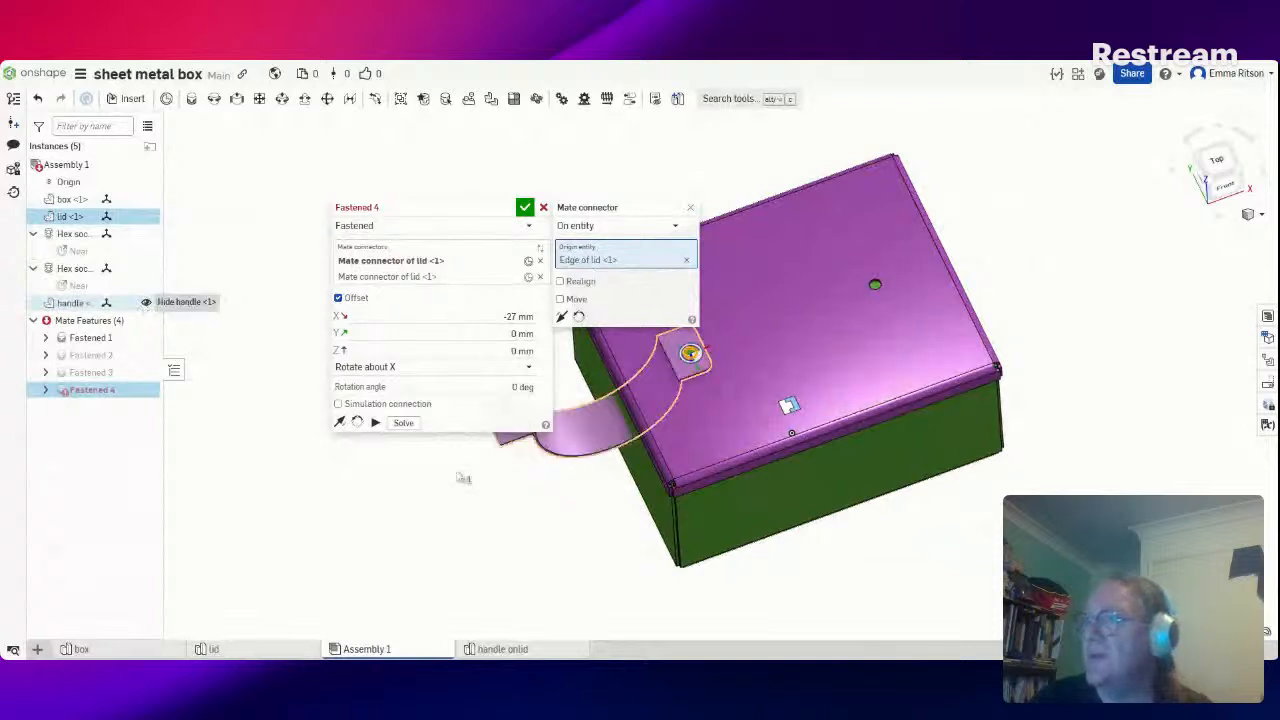
# Set the handle connector's origin to the hole edge at the handle end beyond the box, and accept the mate
pyautogui.moveTo(374, 186); pyautogui.dragTo(240, 111)
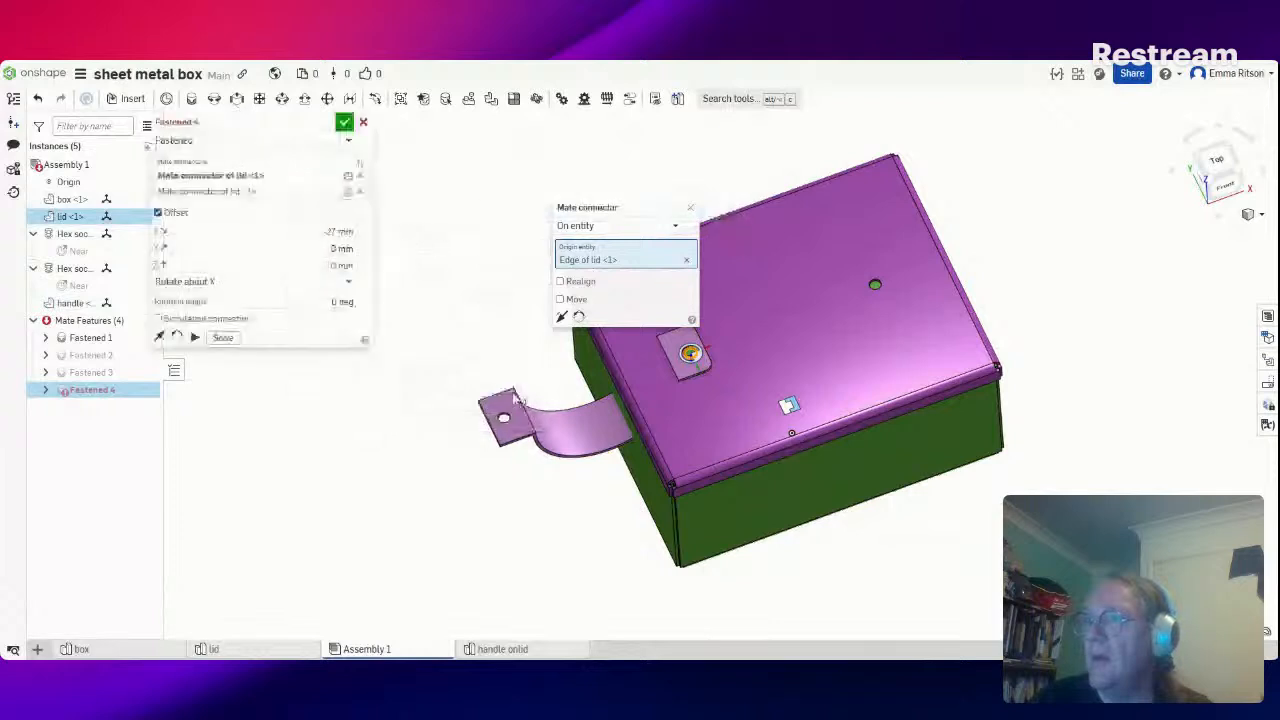
pyautogui.click(504, 418)
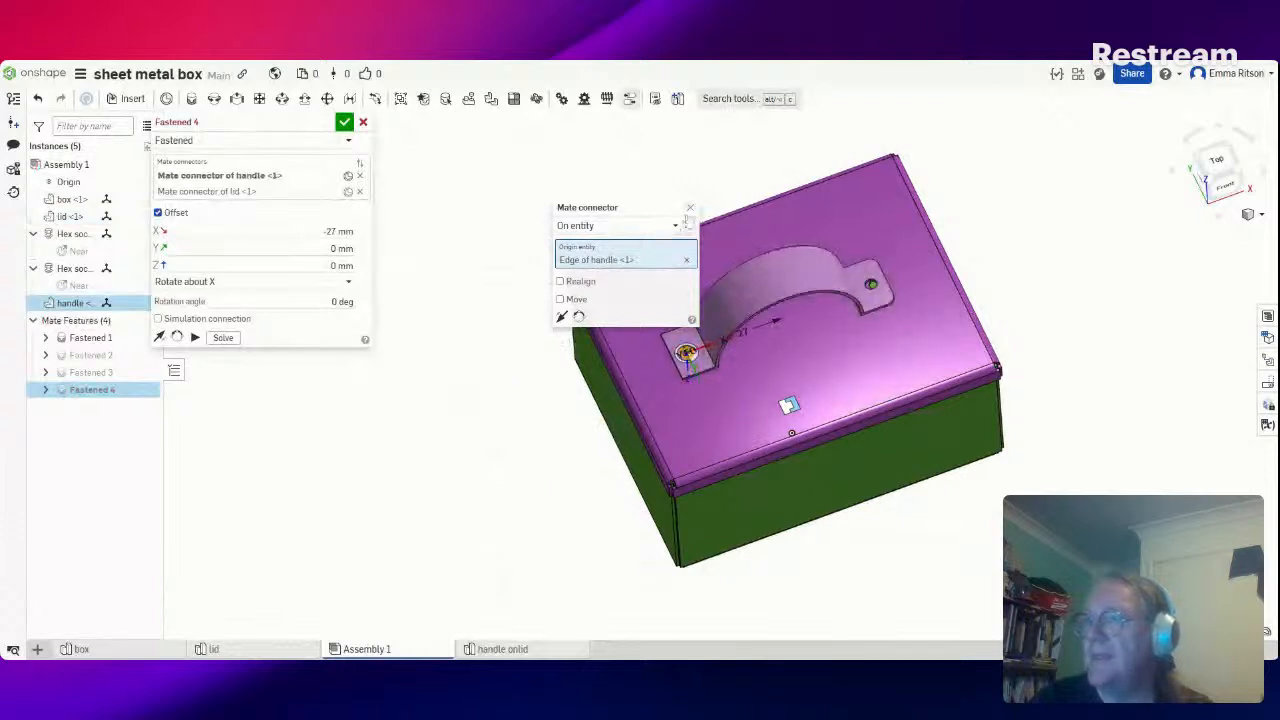
pyautogui.click(344, 121)
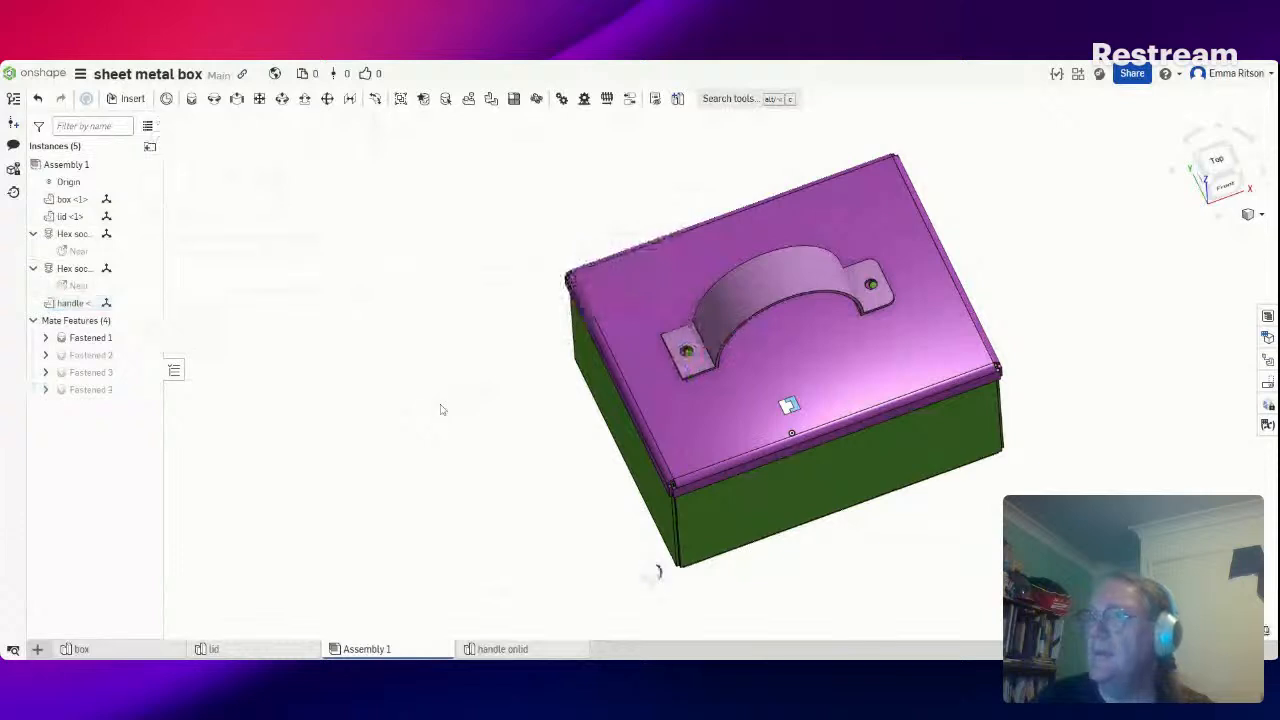
# Edit the Fastened 4 mate again and set its X offset to 0 mm
pyautogui.moveTo(508, 390)
pyautogui.mouseDown(button='right')
pyautogui.moveTo(523, 357)
pyautogui.moveTo(500, 406)
pyautogui.mouseUp(button='right')
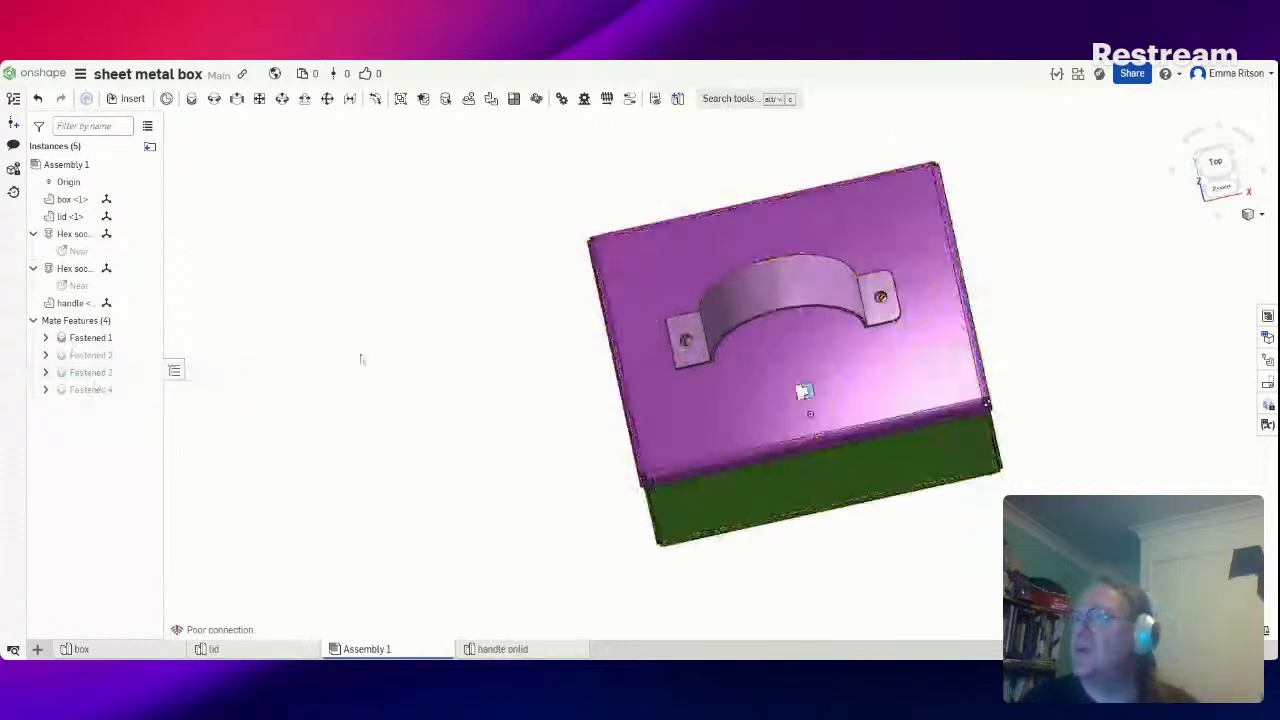
pyautogui.moveTo(361, 359); pyautogui.dragTo(368, 356, button='right')
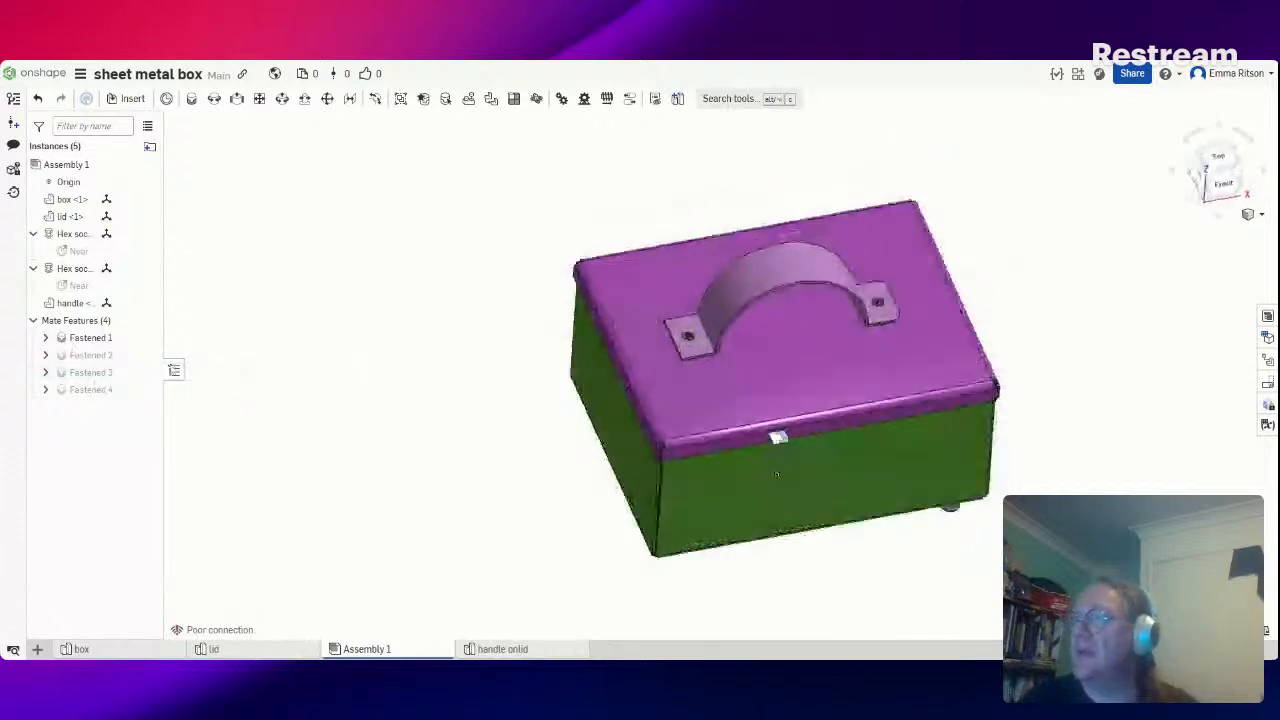
pyautogui.doubleClick(92, 390)
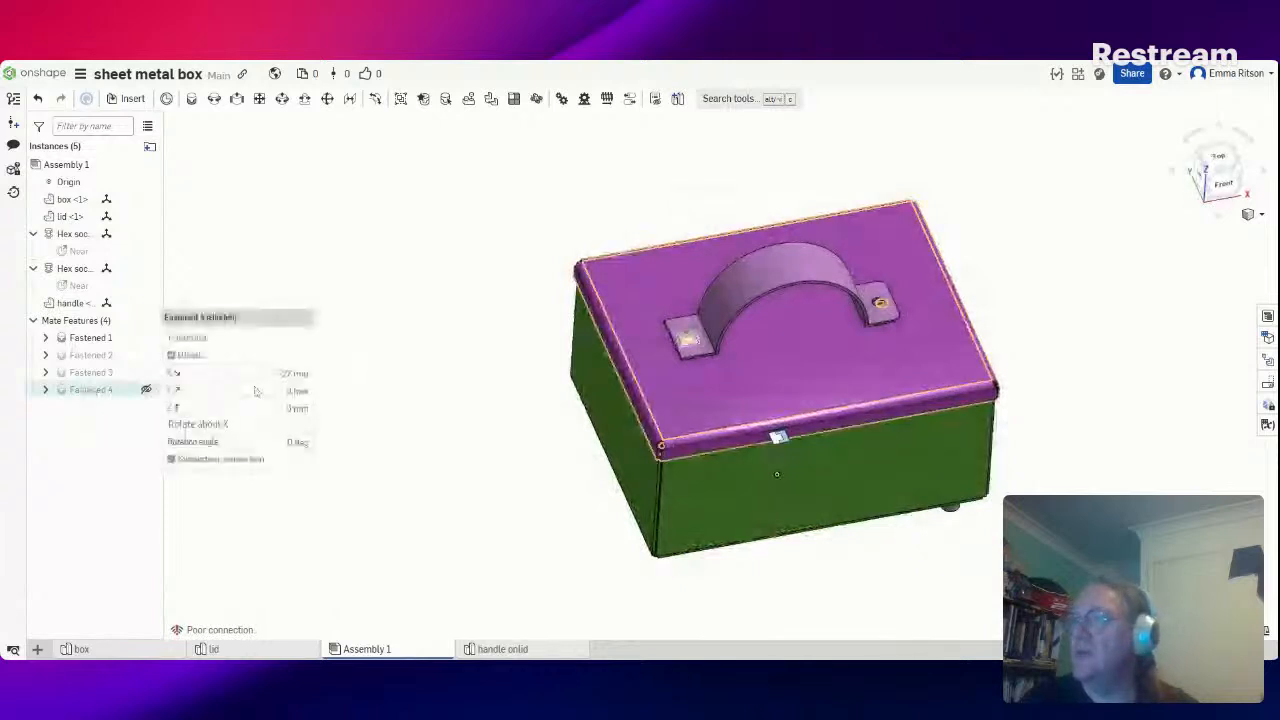
pyautogui.rightClick(112, 392)
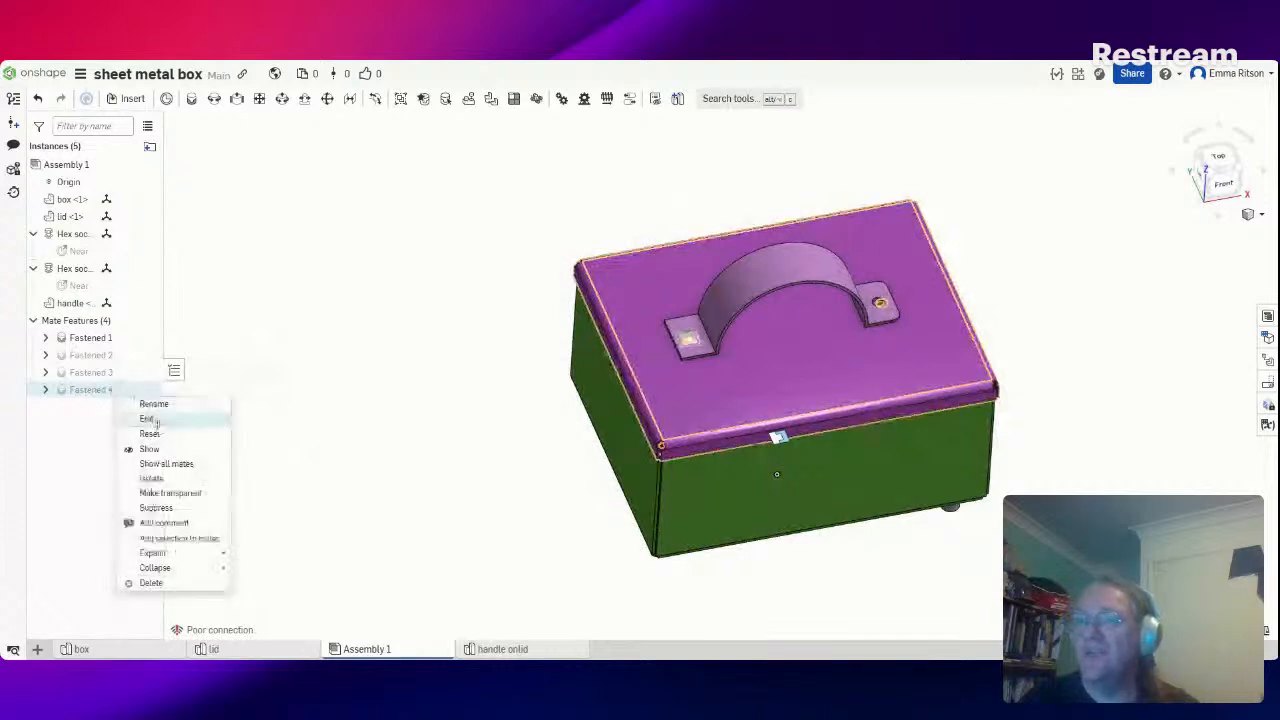
pyautogui.click(147, 419)
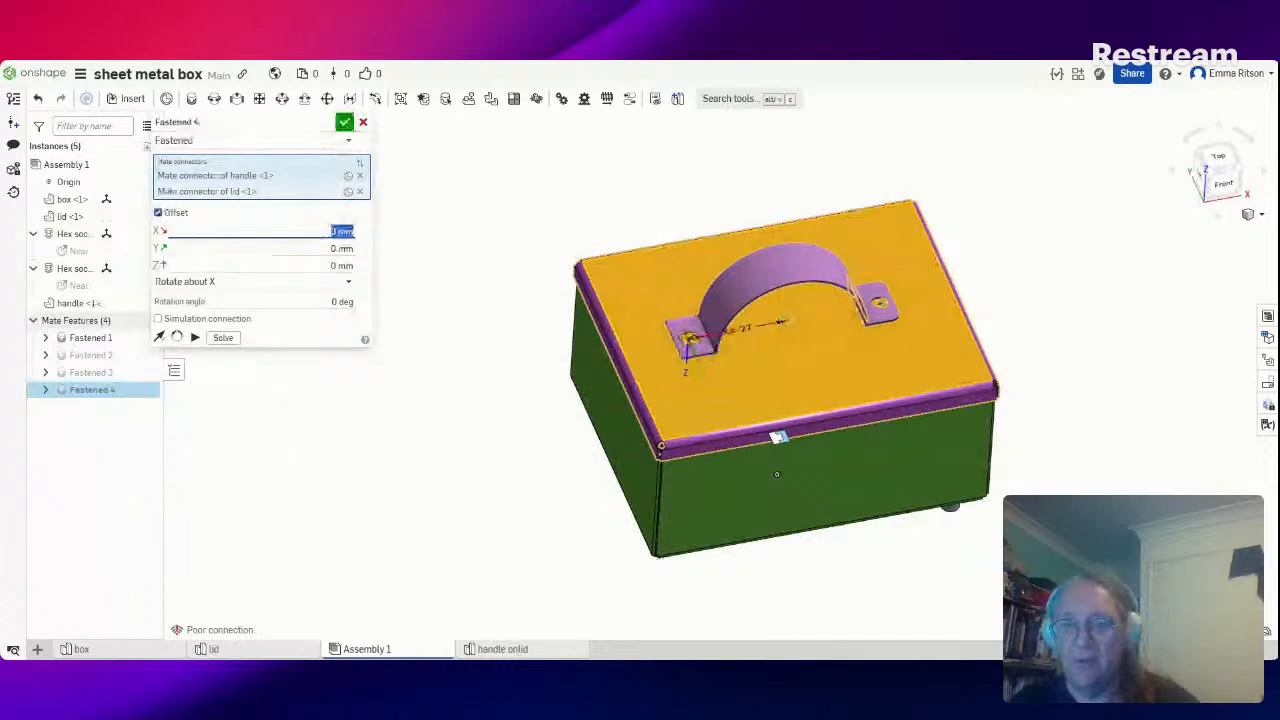
pyautogui.write('0')
pyautogui.press('Return')
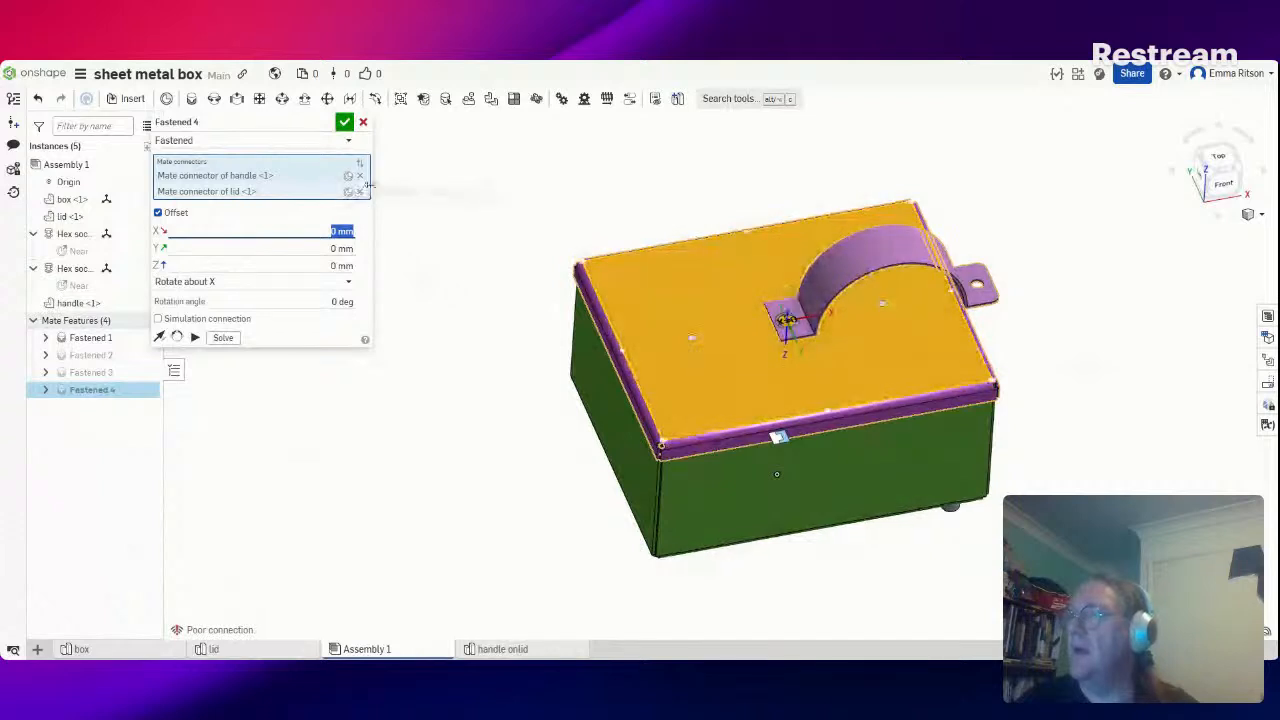
# Replace the mate's lid connector with the lid's mounting hole farther from the handle, and accept the mate
pyautogui.click(360, 191)
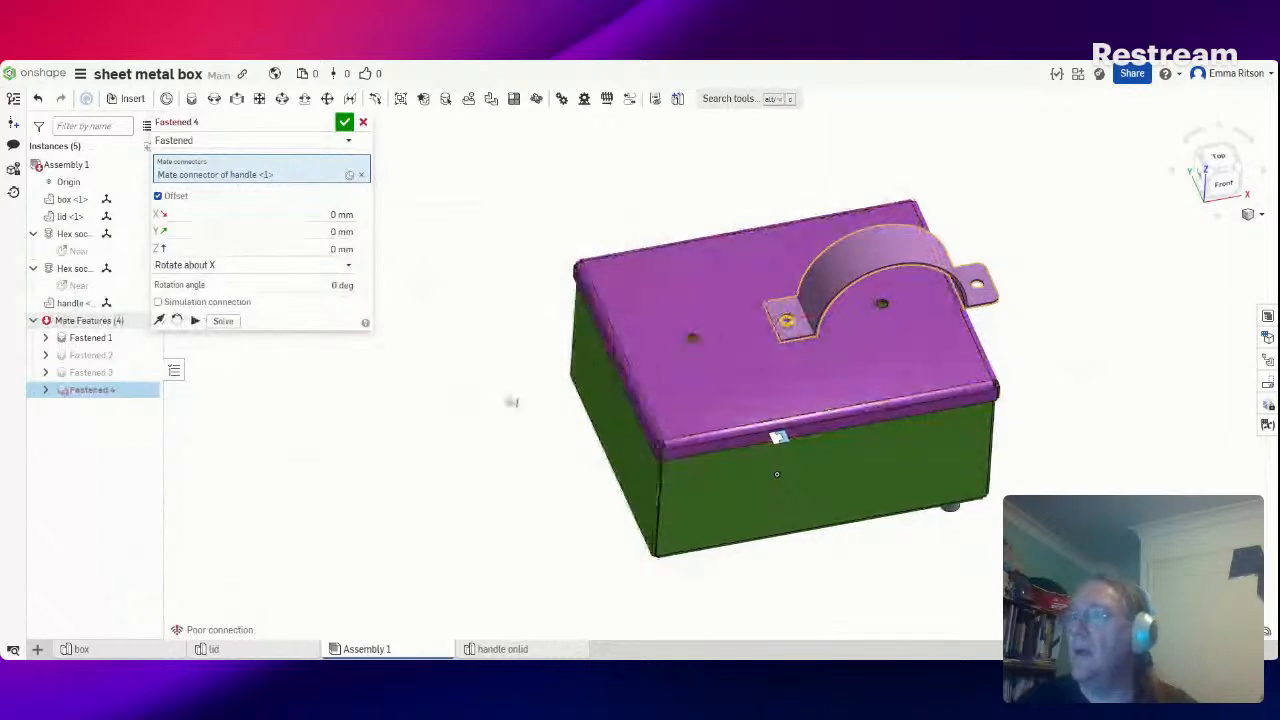
pyautogui.click(692, 340)
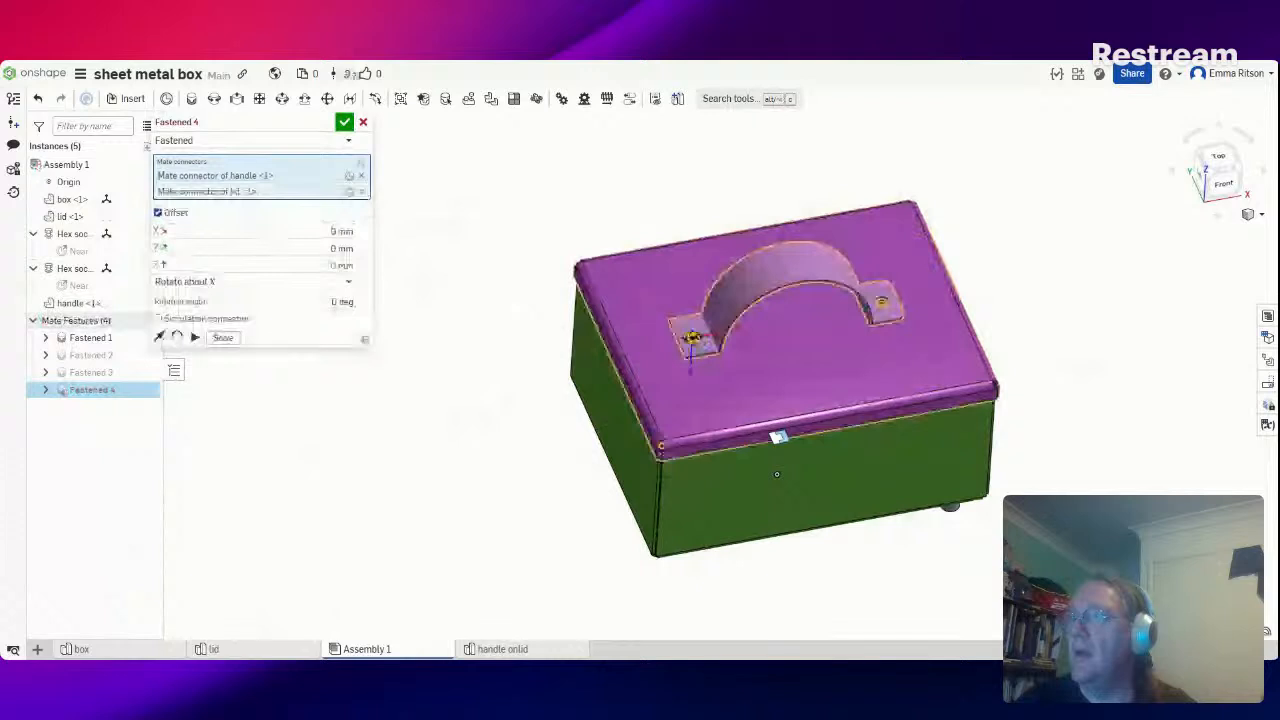
pyautogui.click(345, 122)
pyautogui.moveTo(443, 277); pyautogui.dragTo(425, 311, button='right')
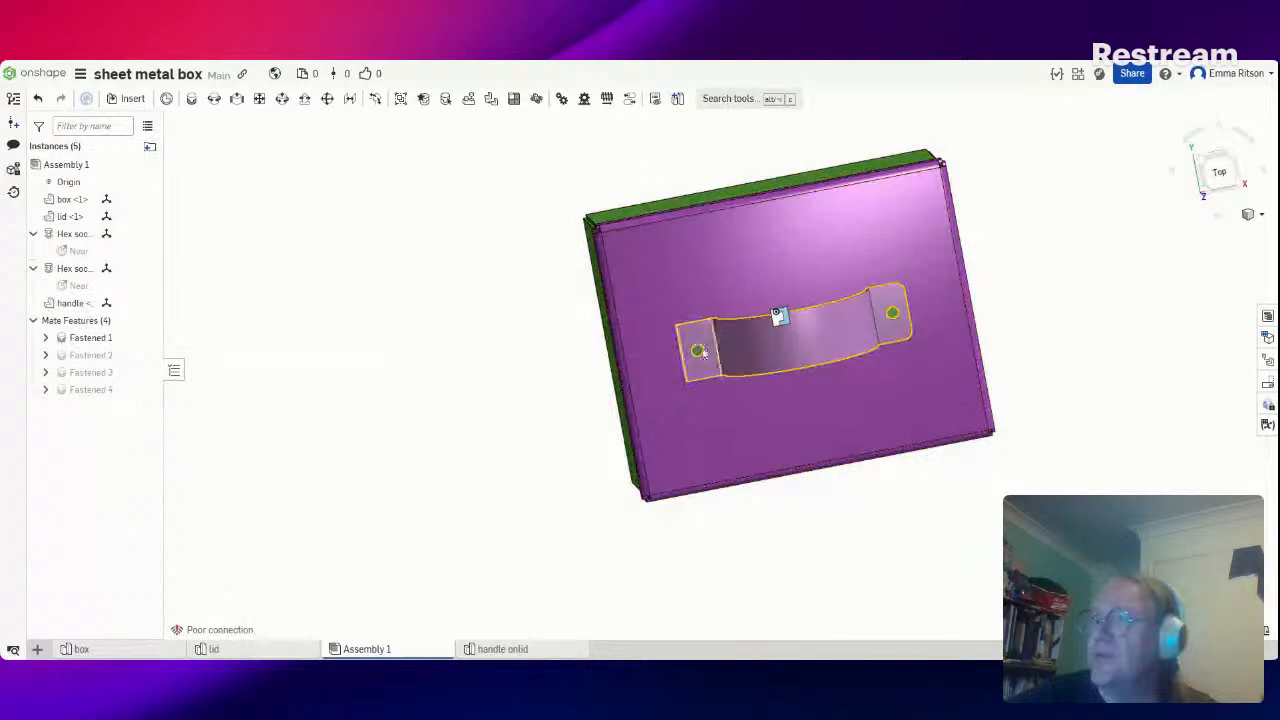
pyautogui.moveTo(306, 373)
pyautogui.mouseDown(button='right')
pyautogui.moveTo(310, 338)
pyautogui.moveTo(375, 224)
pyautogui.moveTo(309, 349)
pyautogui.mouseUp(button='right')
pyautogui.moveTo(308, 349); pyautogui.dragTo(348, 571, button='right')
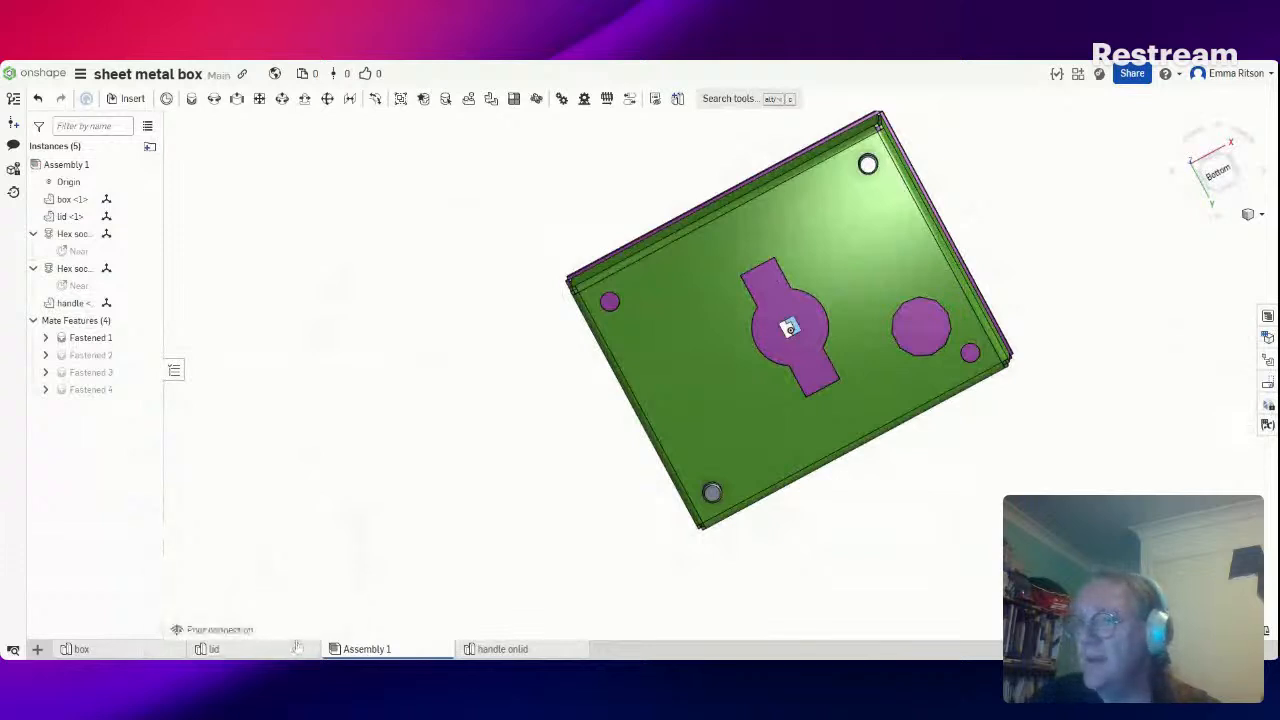
# From the box part studio, create a drawing of the box's flat pattern with the ISO_A3.dwt template and no views
pyautogui.click(80, 649)
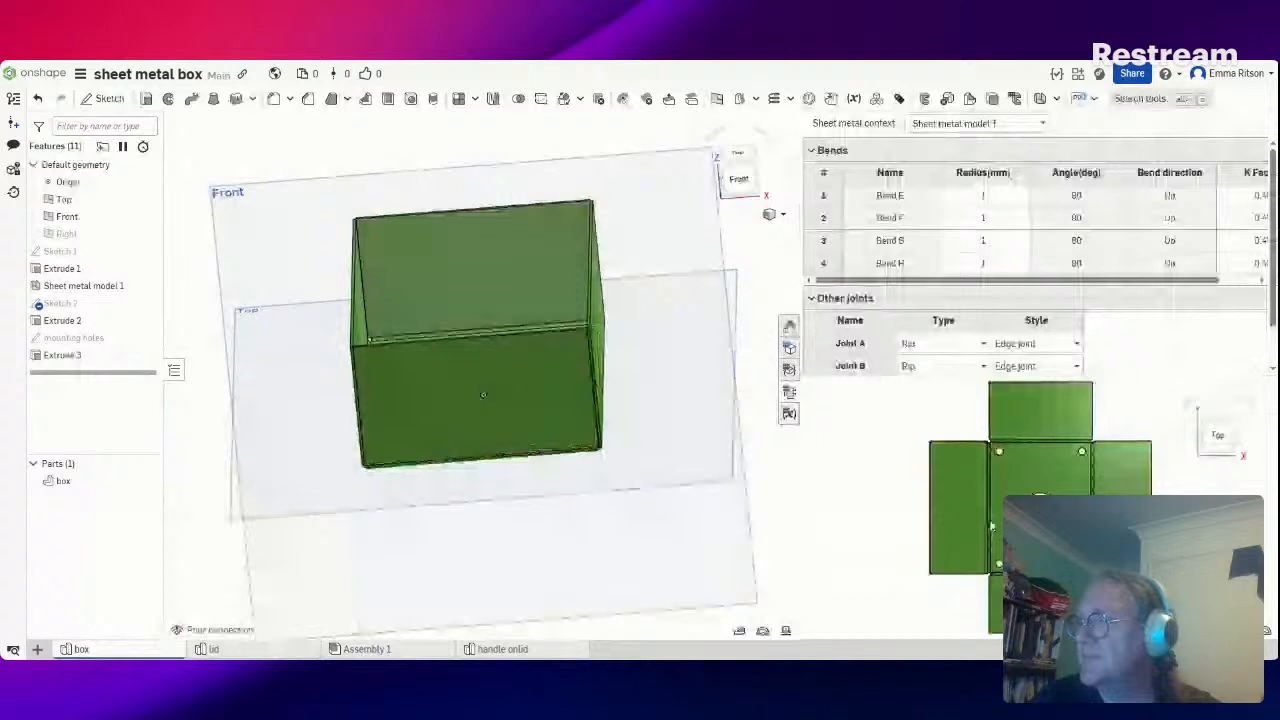
pyautogui.rightClick(964, 506)
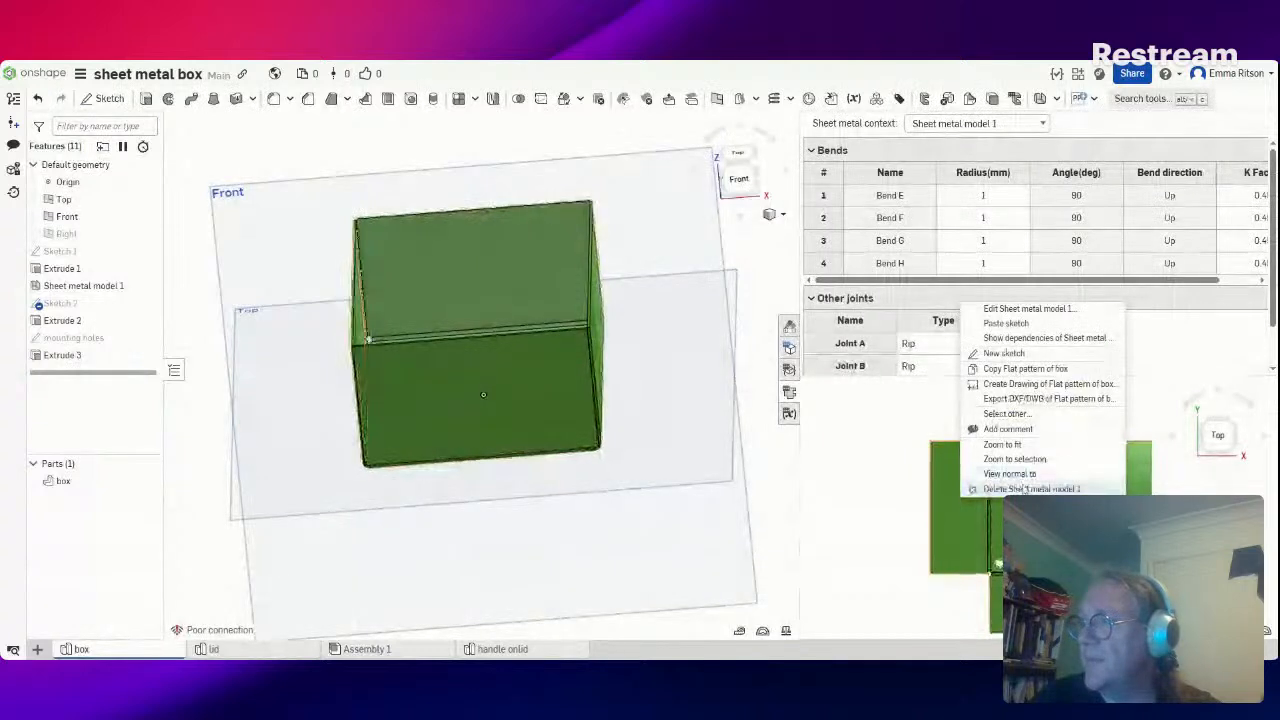
pyautogui.click(1018, 399)
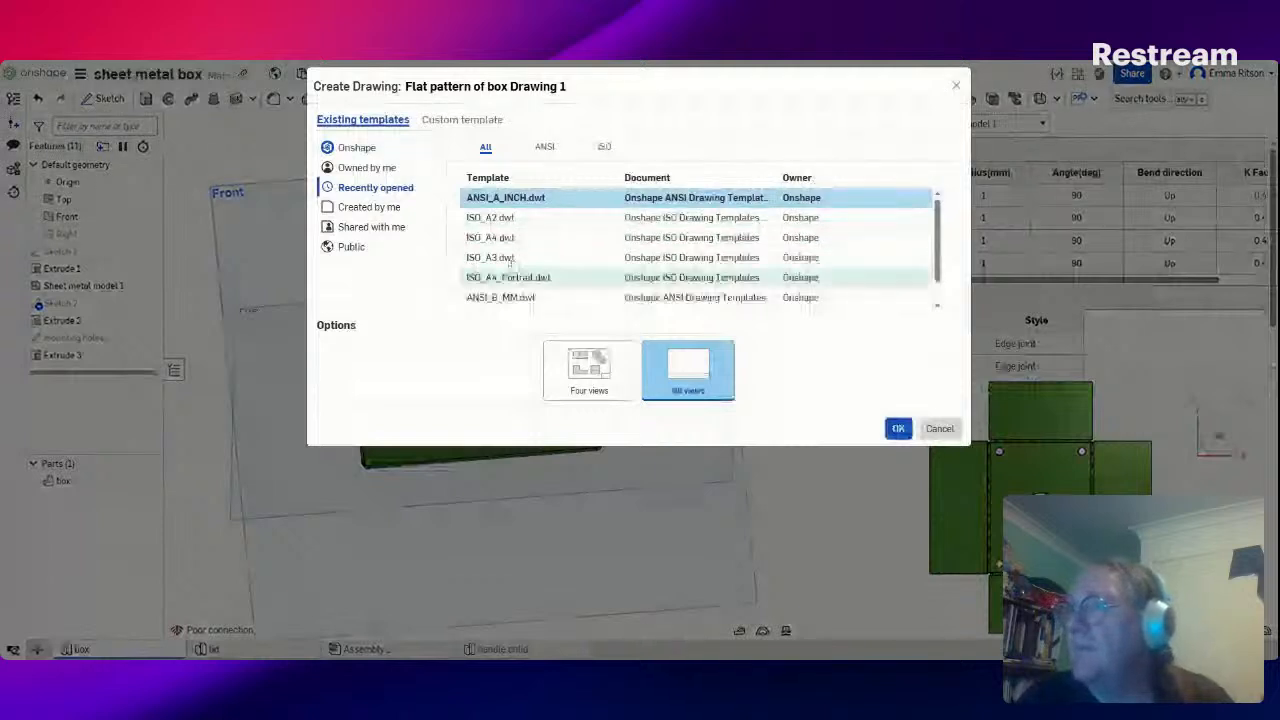
pyautogui.click(545, 257)
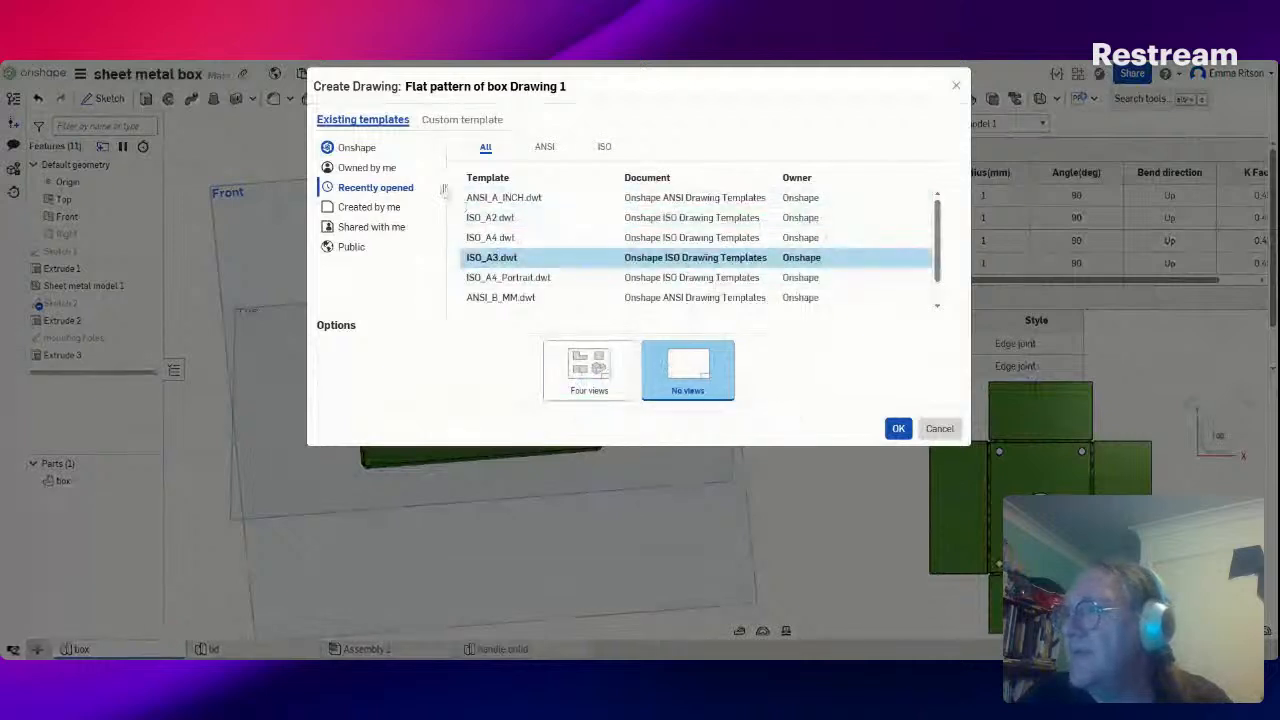
pyautogui.click(898, 428)
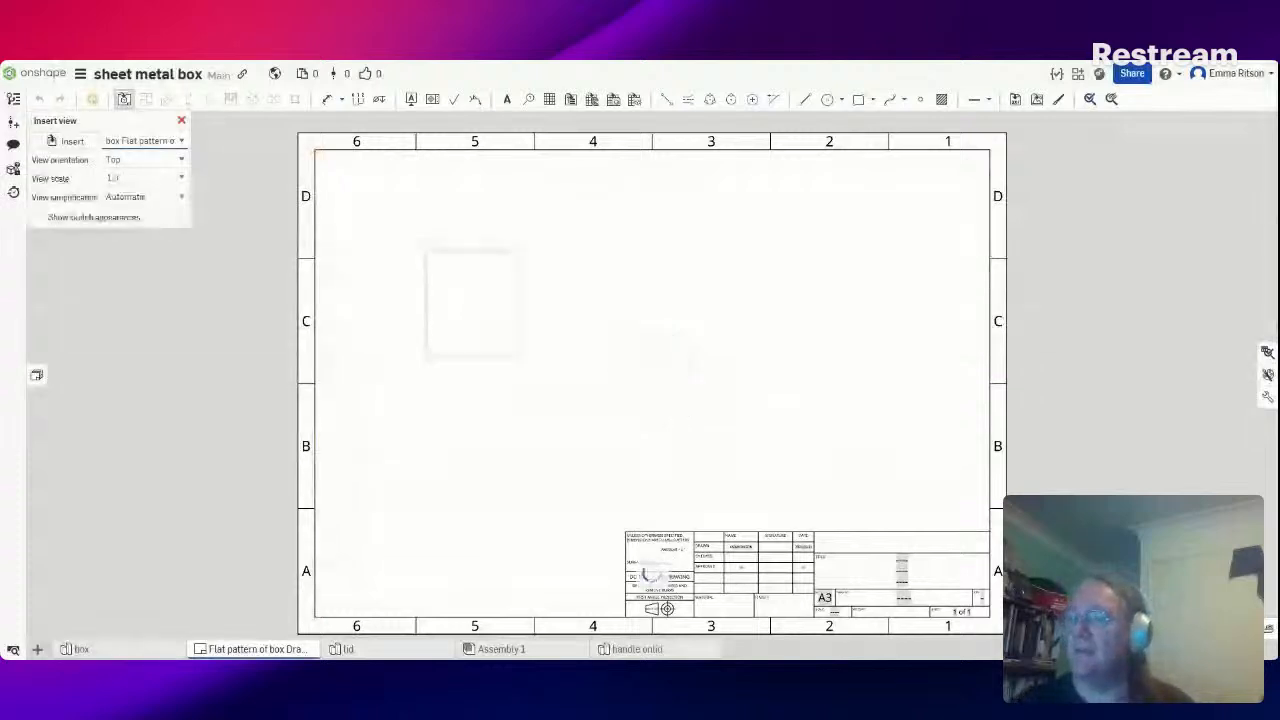
# Insert the flat pattern's top view at 1:1 scale in the left half of the sheet, with a projected edge view to its right
pyautogui.click(567, 307)
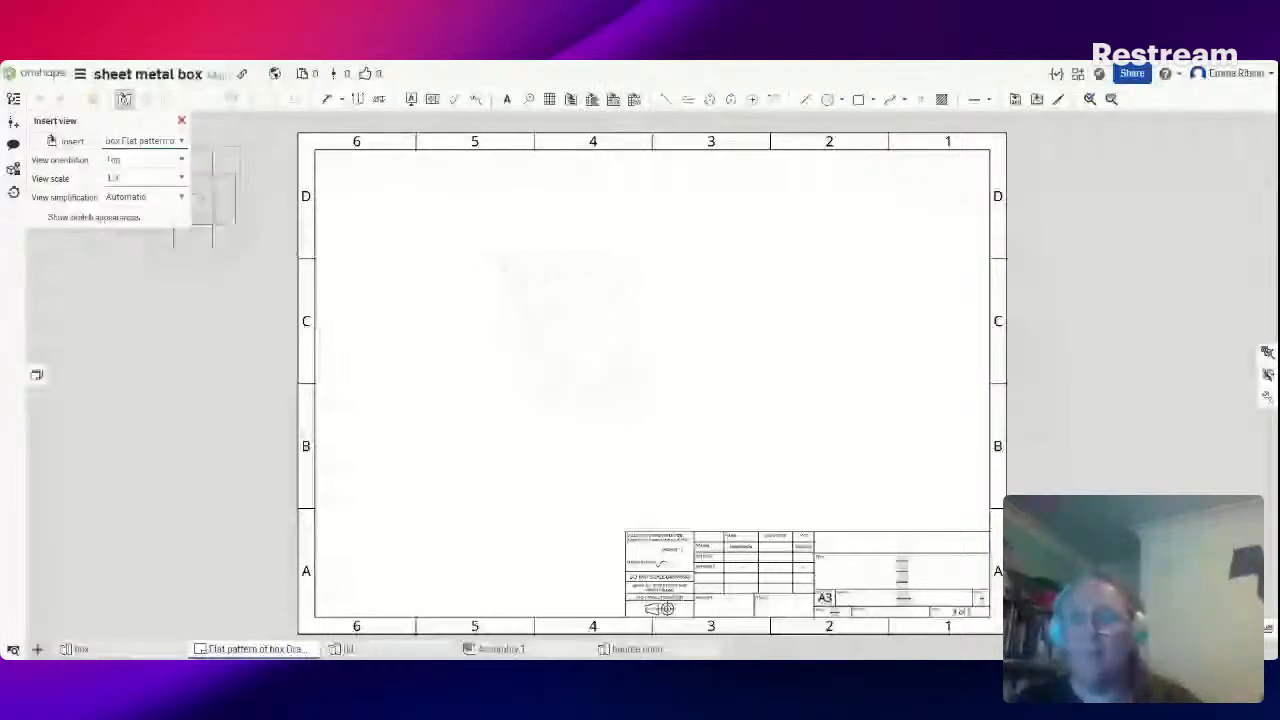
pyautogui.click(108, 178)
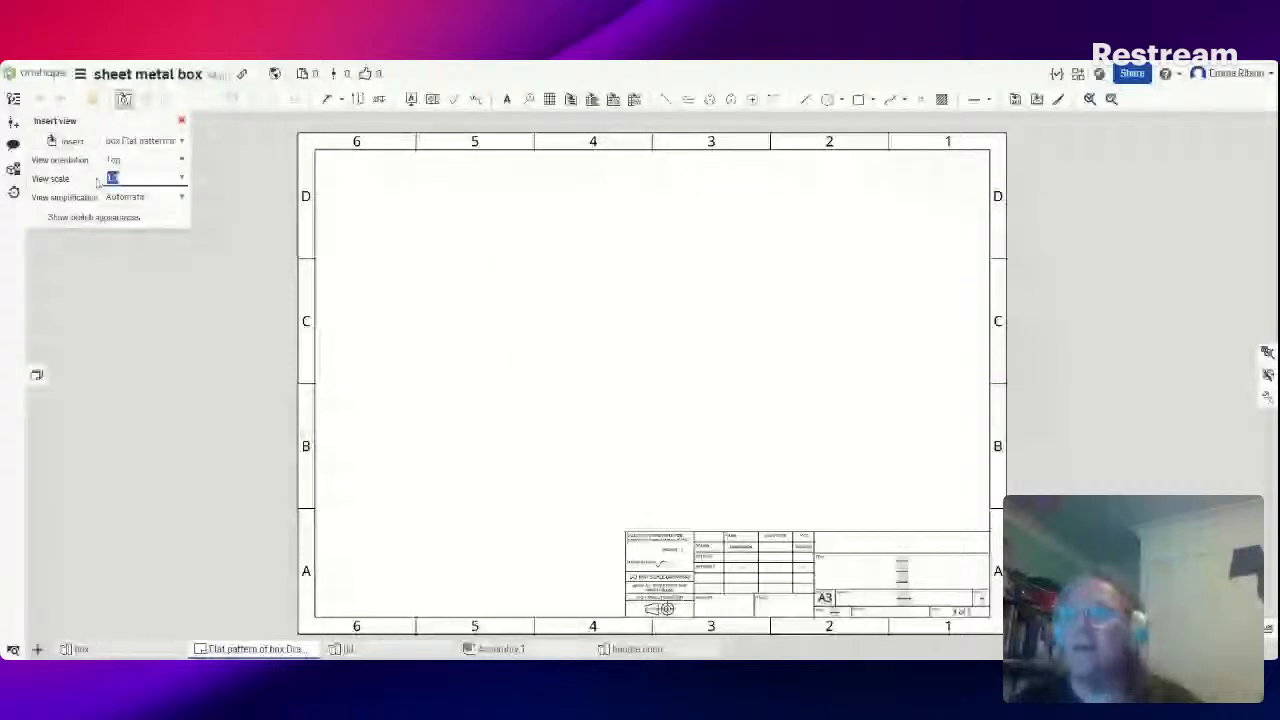
pyautogui.click(182, 178)
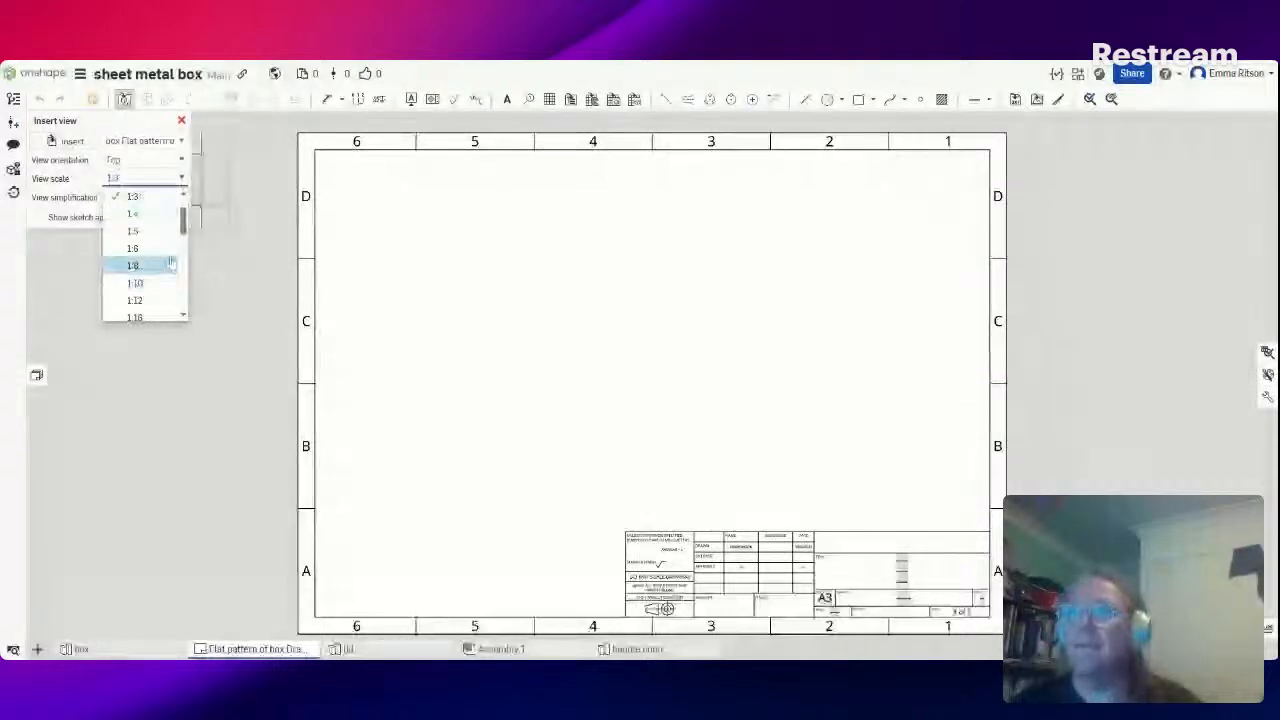
pyautogui.moveTo(182, 229); pyautogui.dragTo(182, 216)
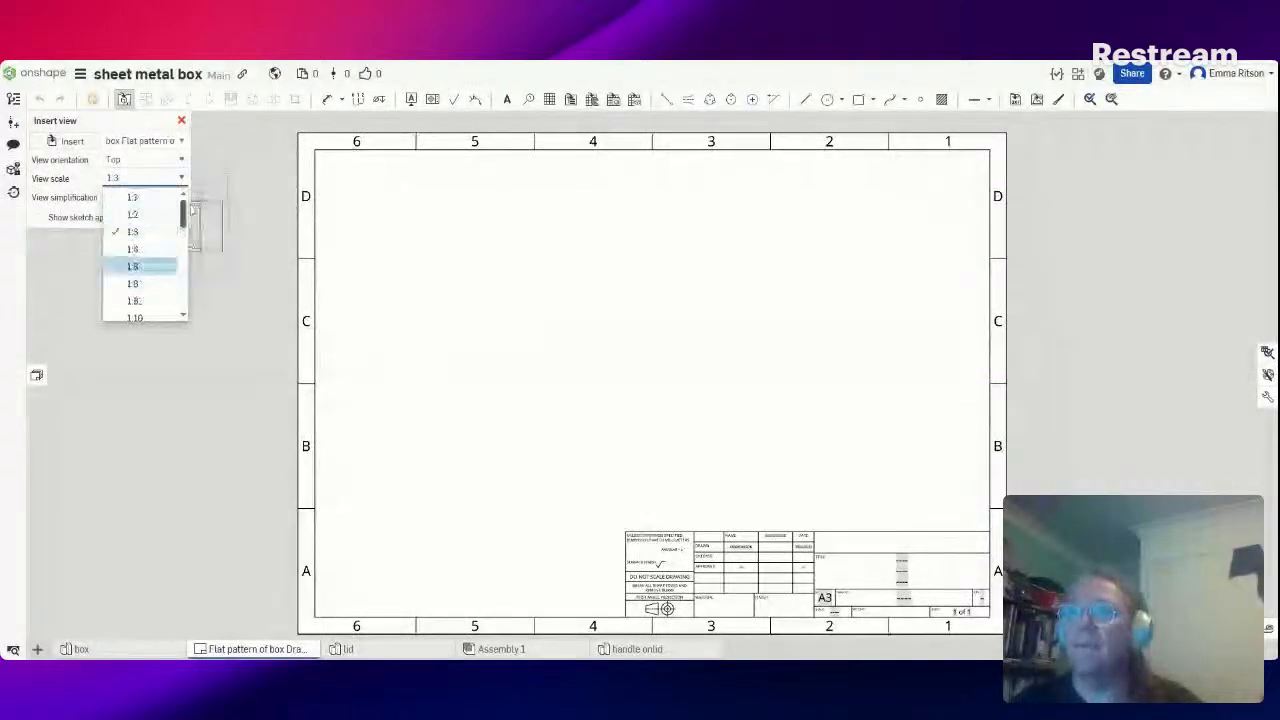
pyautogui.click(134, 198)
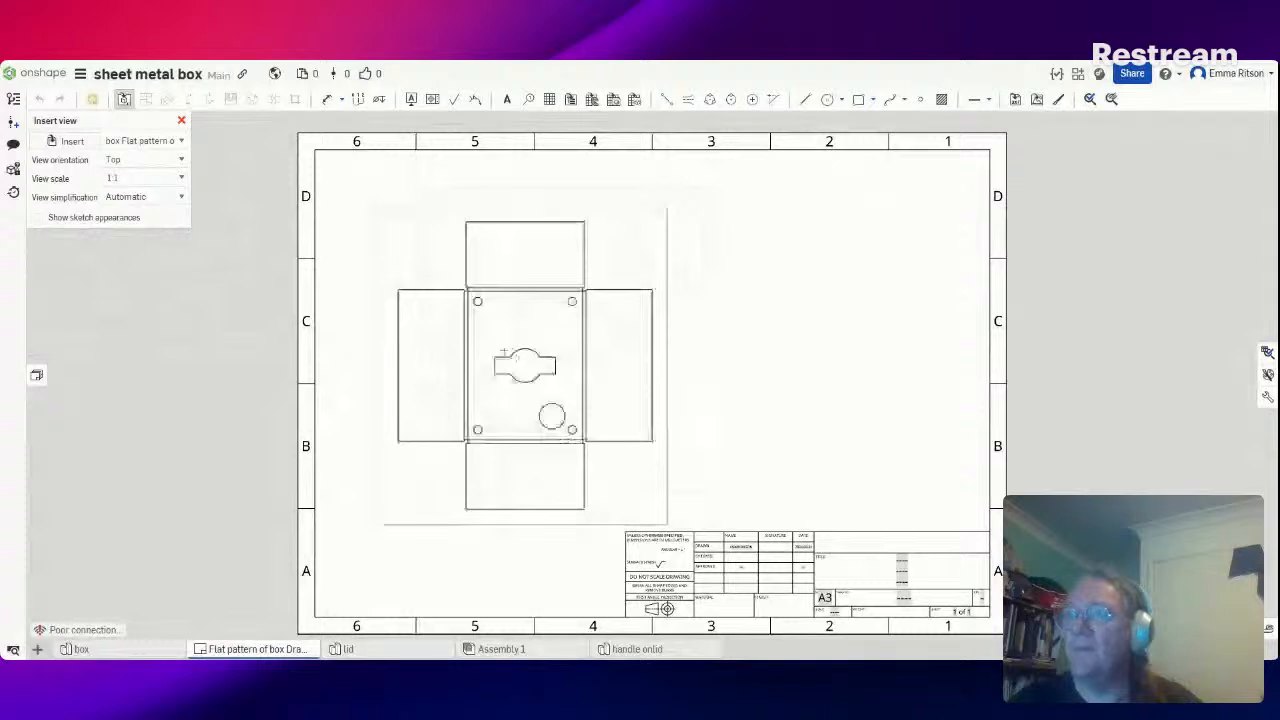
pyautogui.click(504, 351)
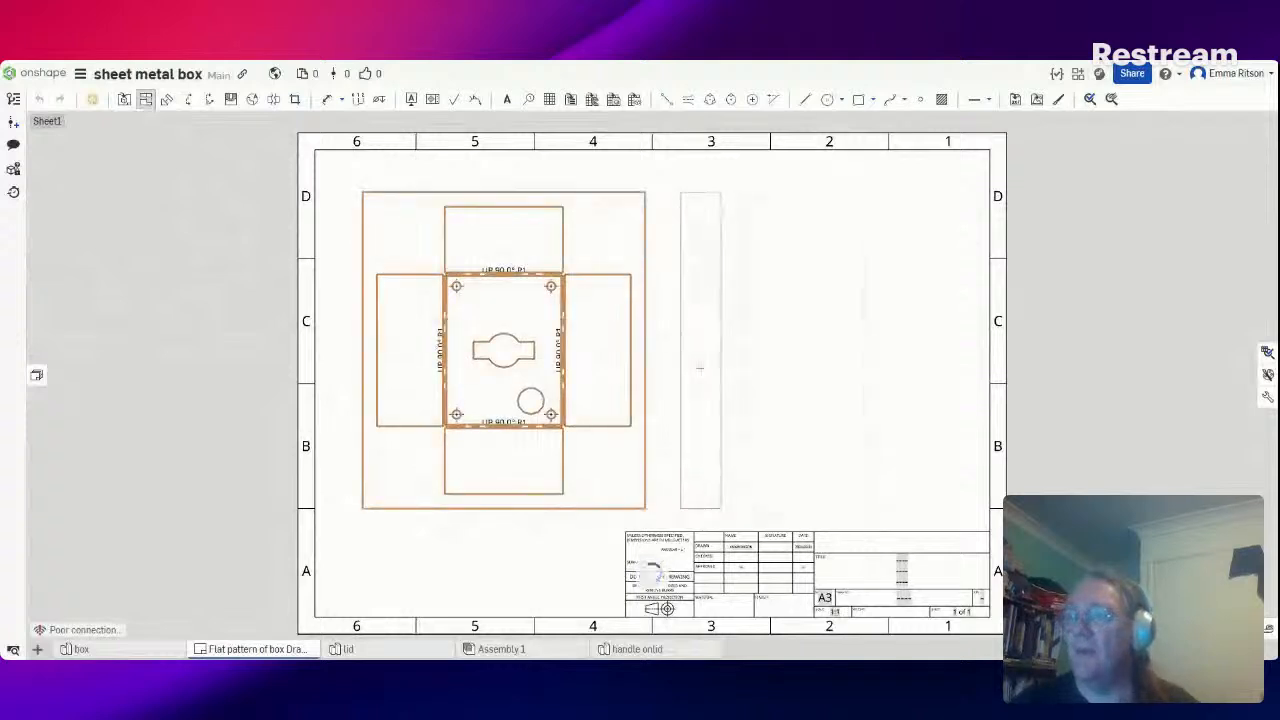
pyautogui.click(759, 360)
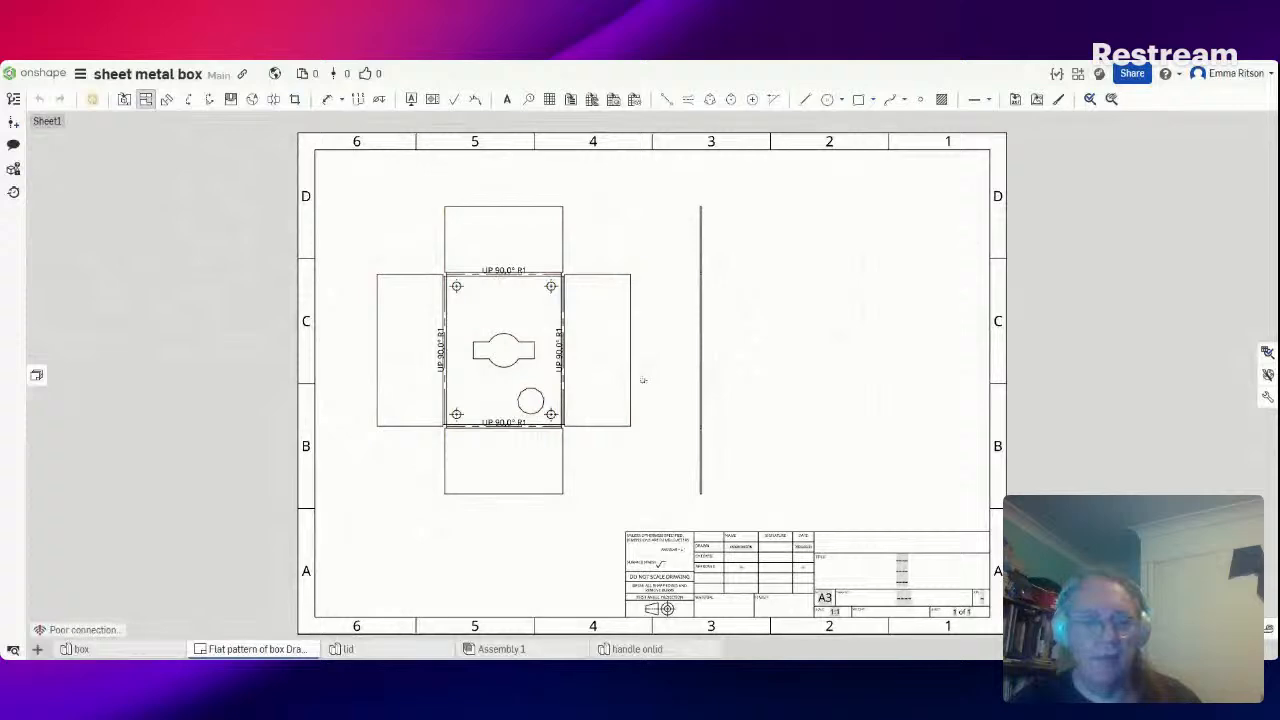
# Dimension the height of the flat pattern's left flange, placing the vertical dimension just outside its outer edge
pyautogui.scroll(1, 628, 347)
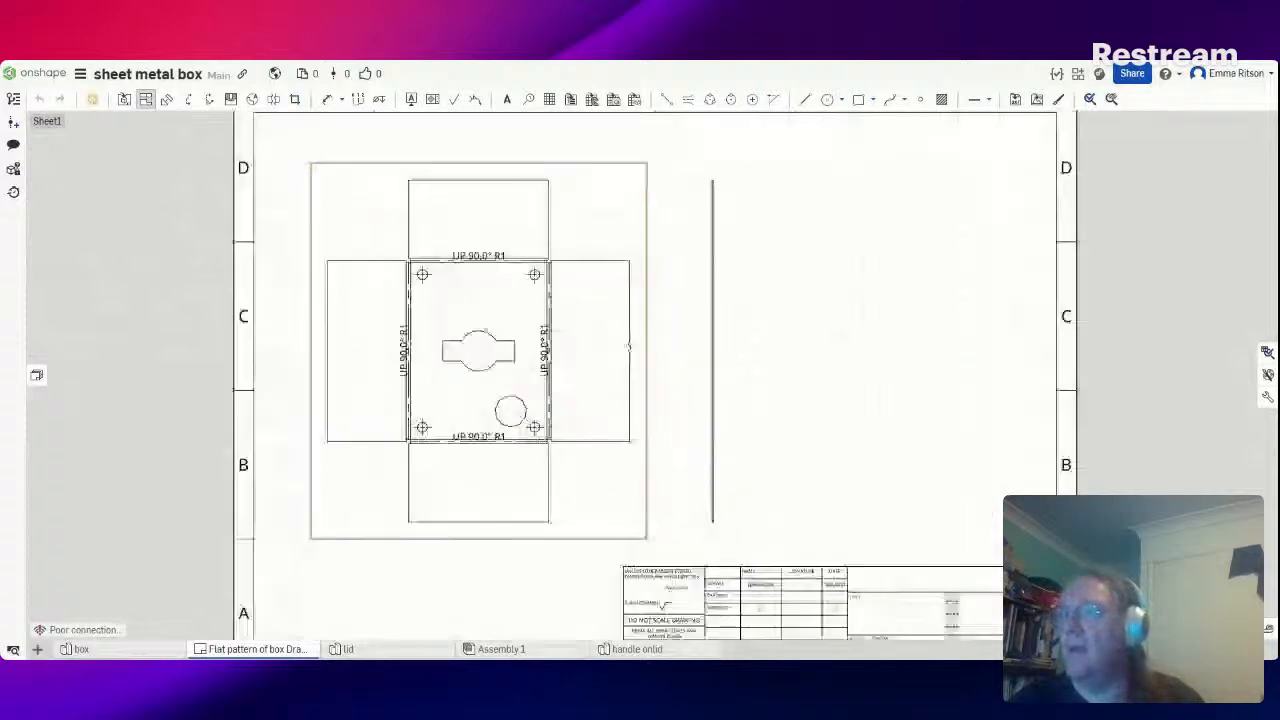
pyautogui.scroll(1, 629, 347)
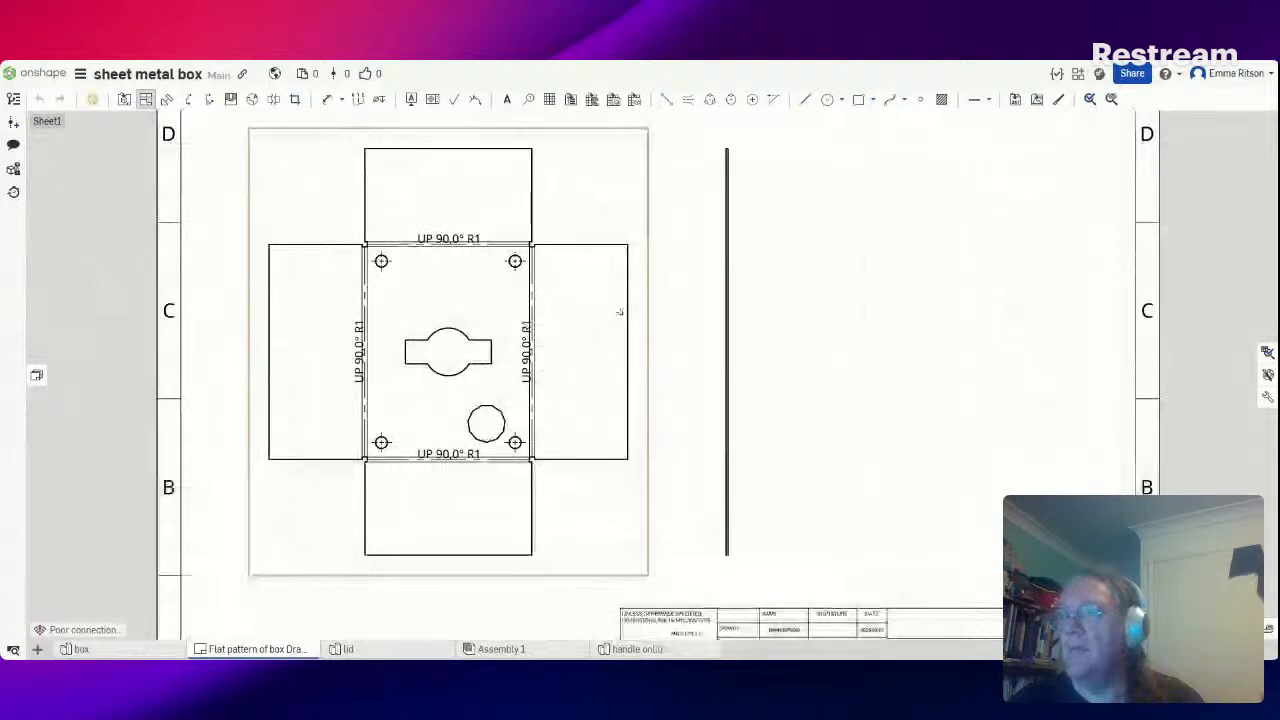
pyautogui.click(328, 100)
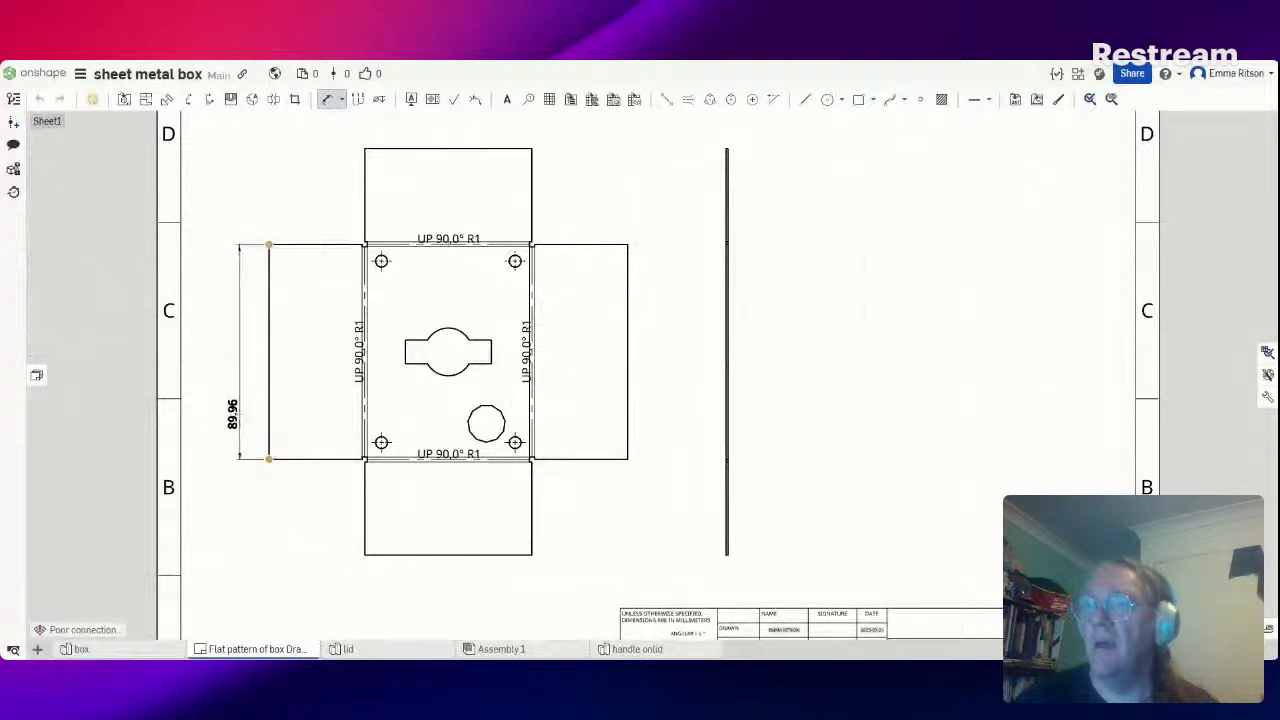
pyautogui.click(252, 472)
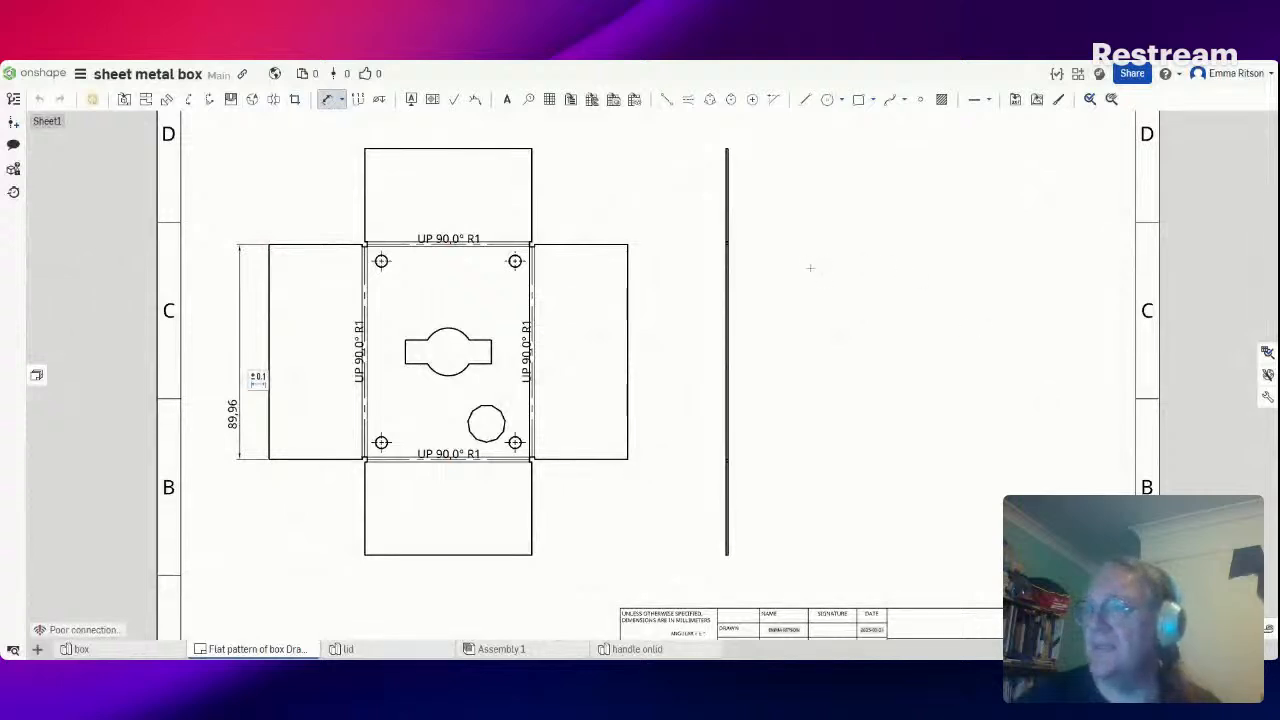
pyautogui.scroll(-5, 810, 268)
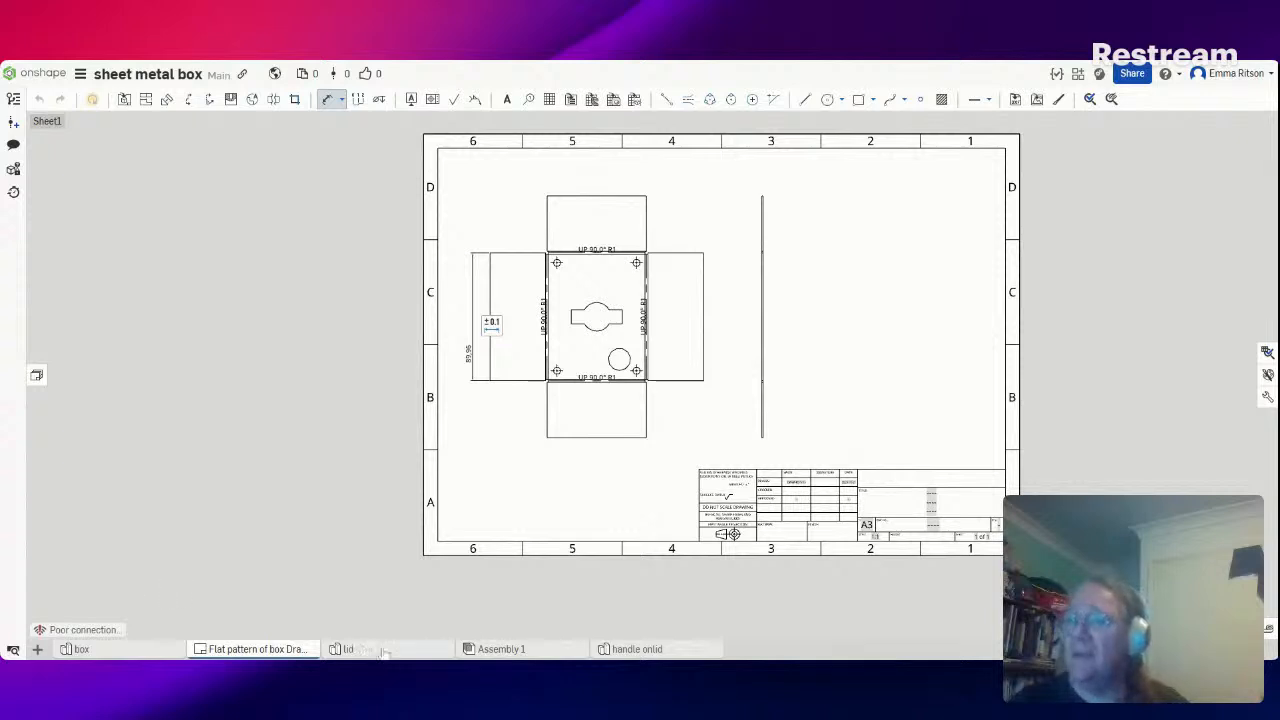
pyautogui.moveTo(383, 652)
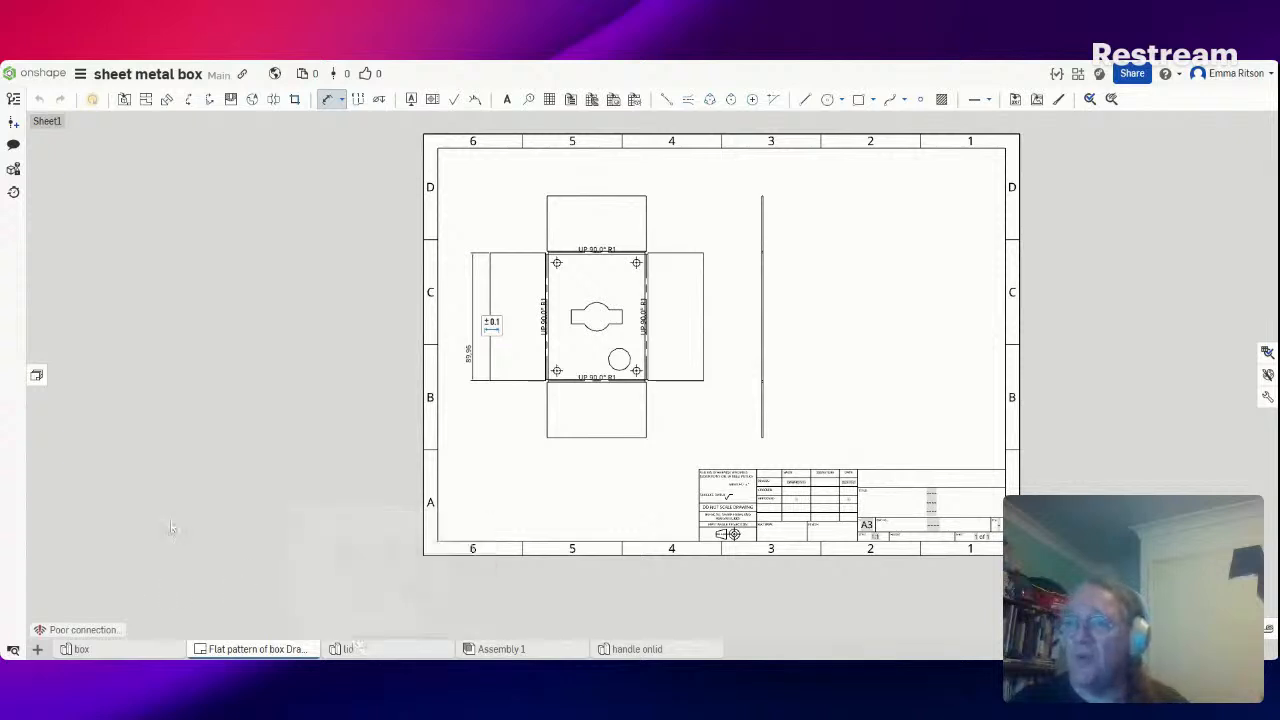